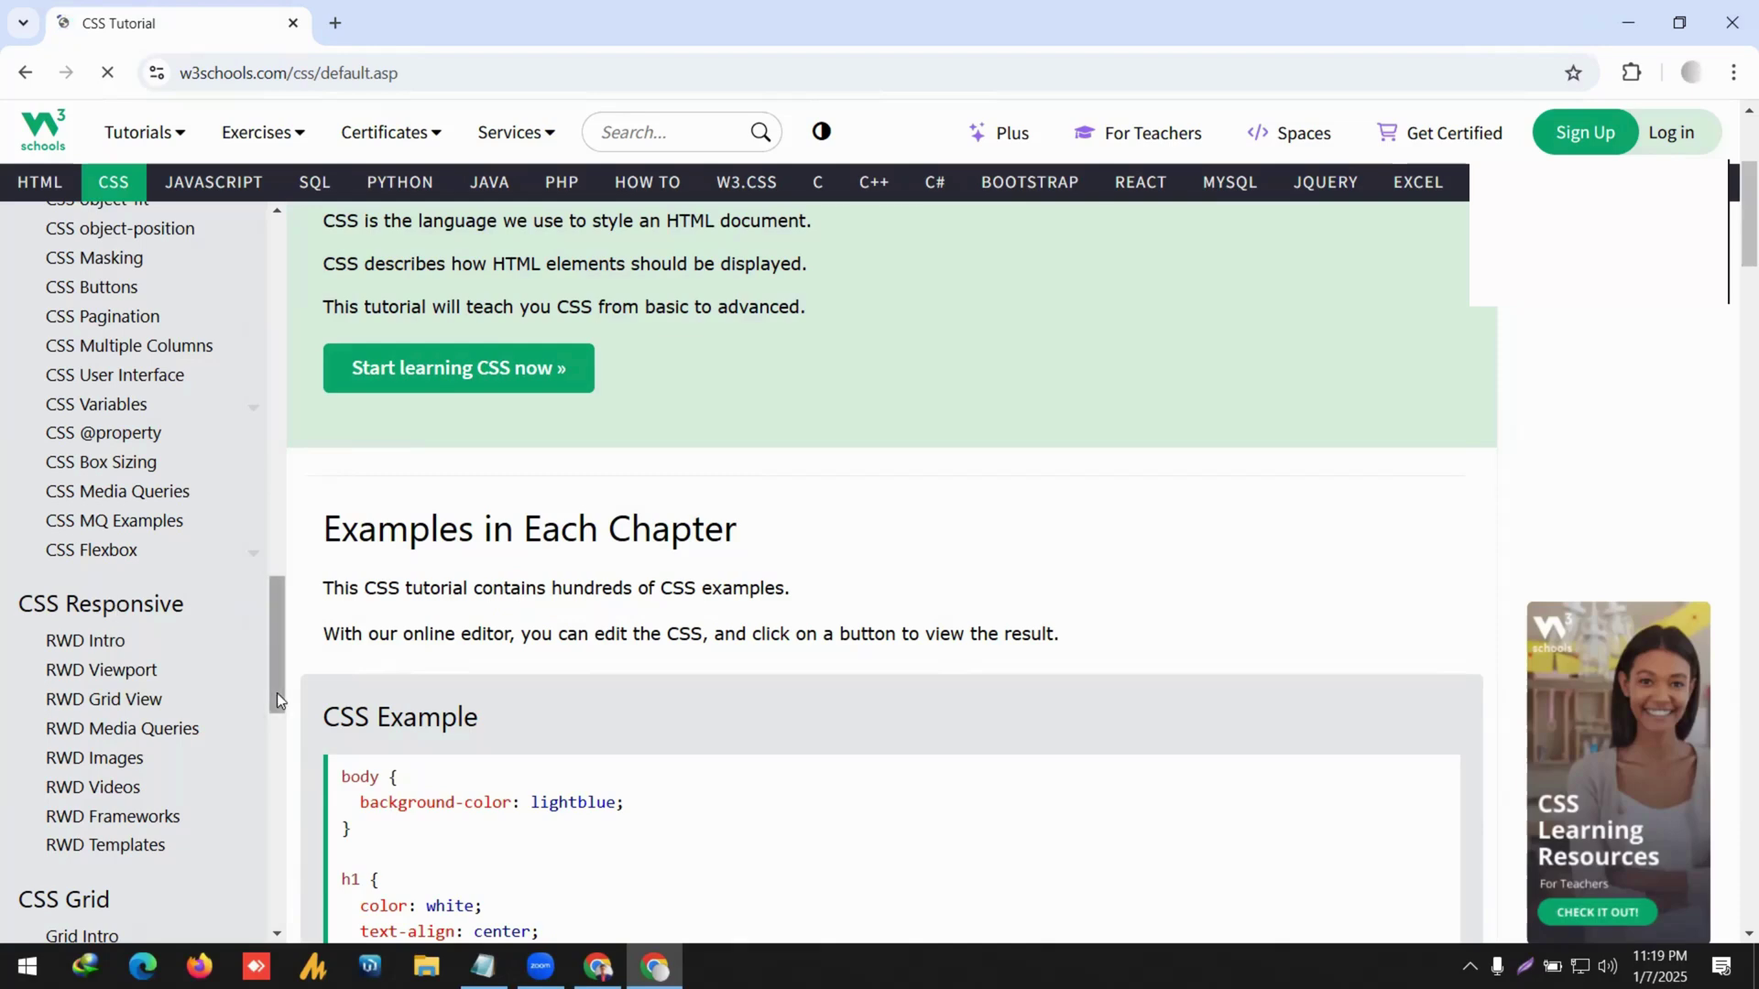
Highlight 'Responsive' in the CSS sidebar heading, then show the desktop and open its context menu.
drag(188, 602, 57, 591)
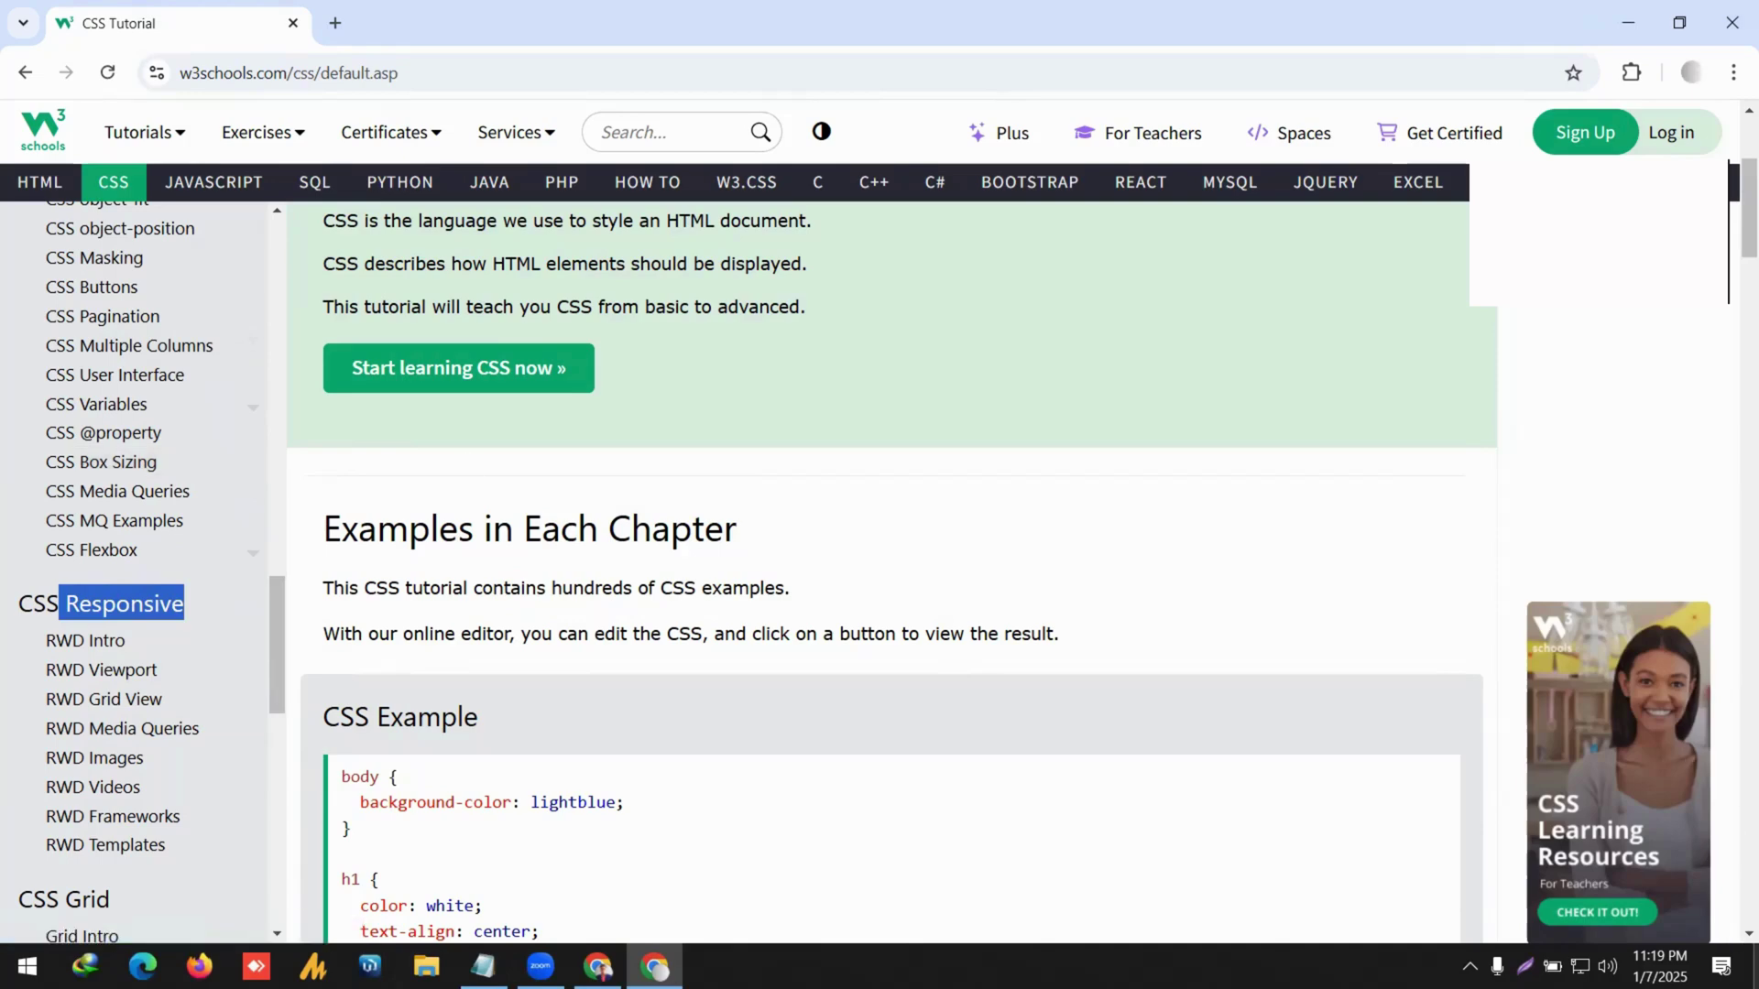
key(super+d)
right_click(781, 391)
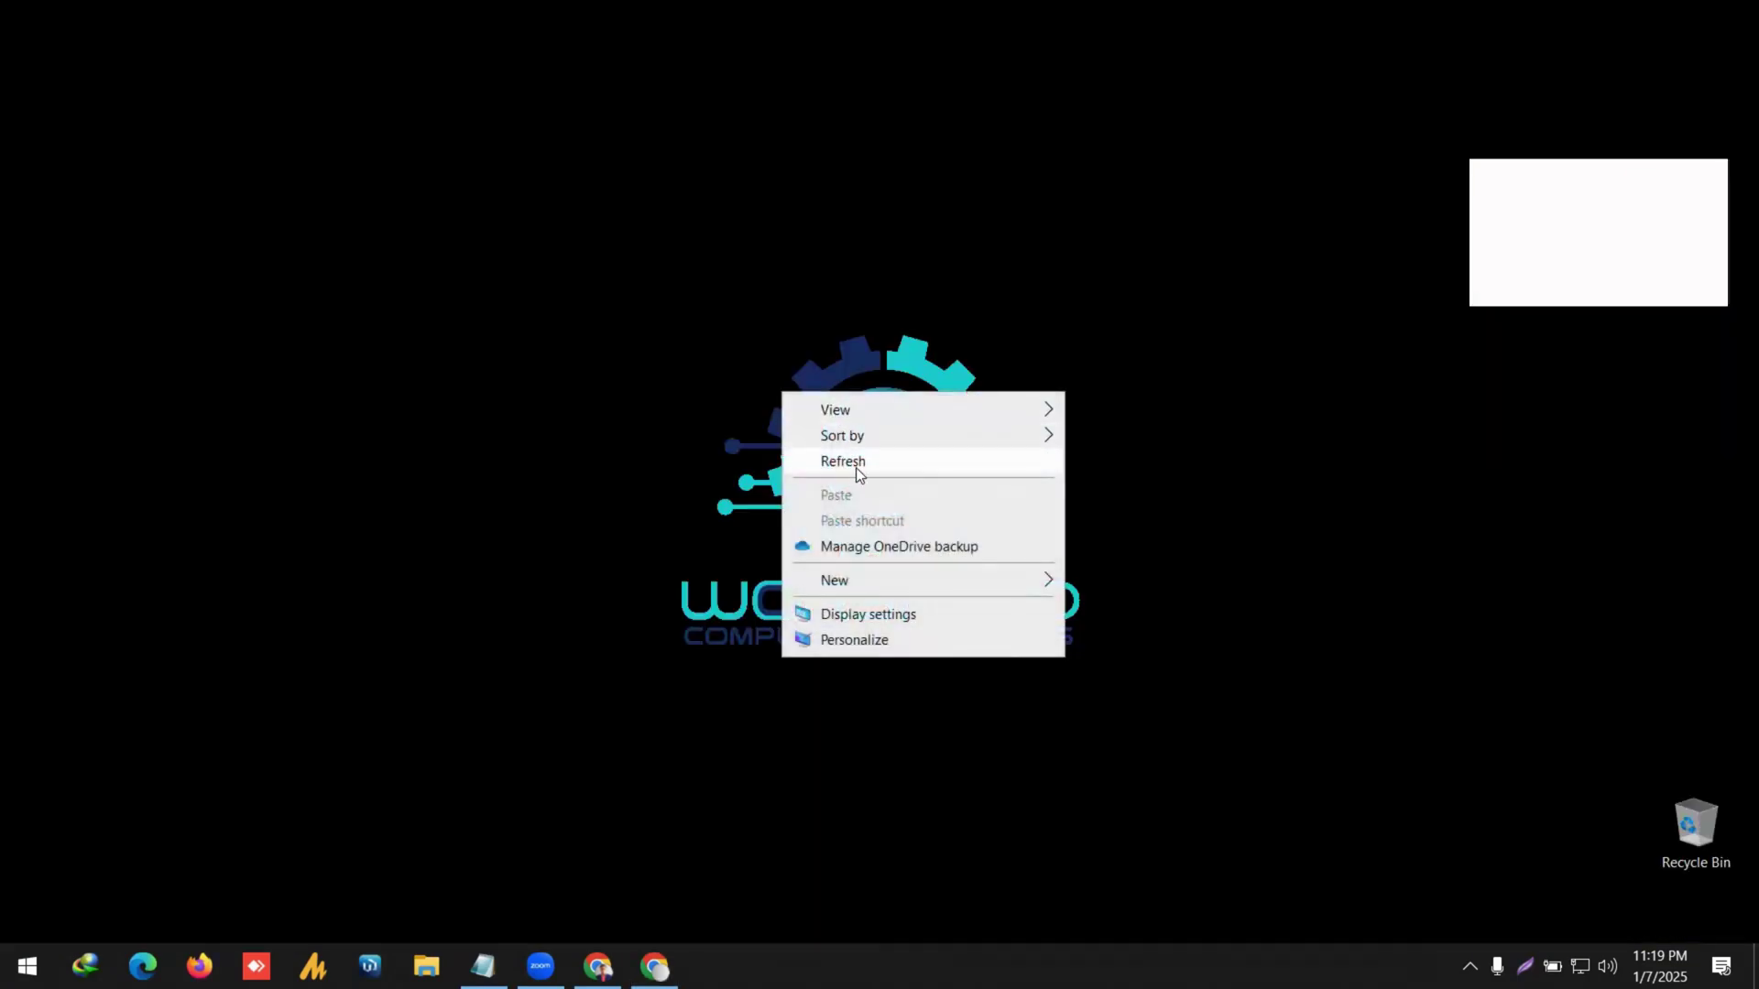
Refresh the desktop from its context menu.
click(855, 467)
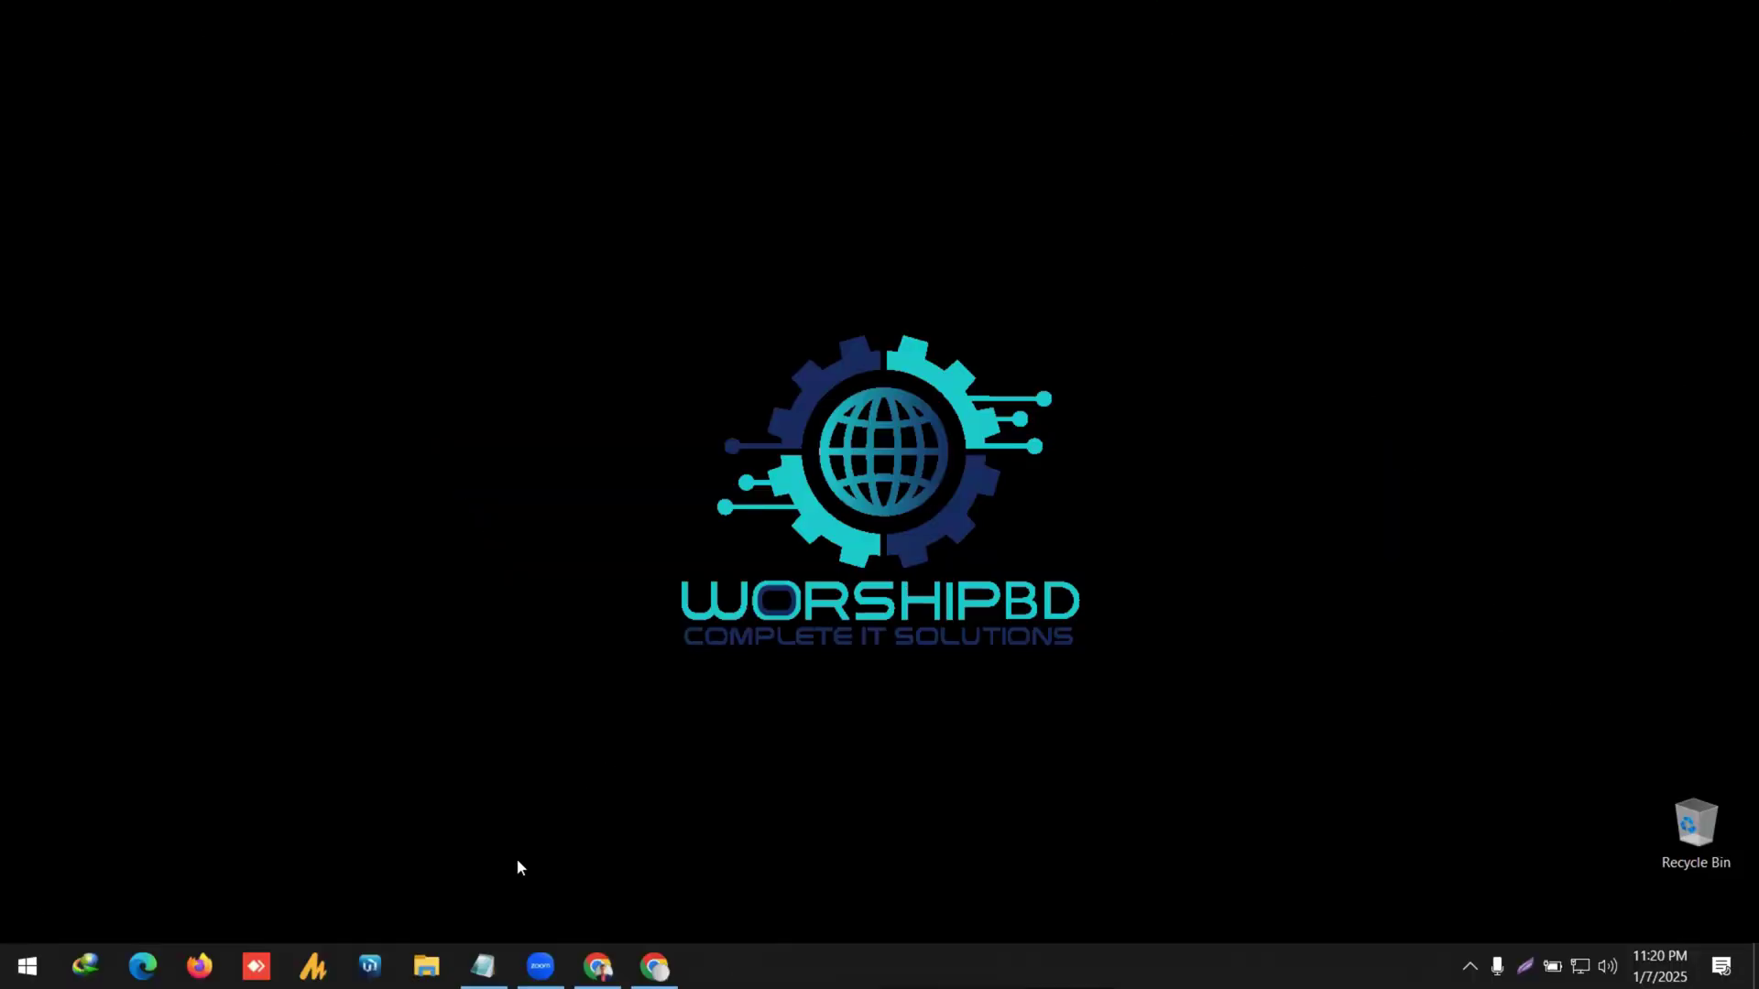
Restore the untitled Notepad note of seven WordPress lesson topics, then refresh the desktop.
click(482, 966)
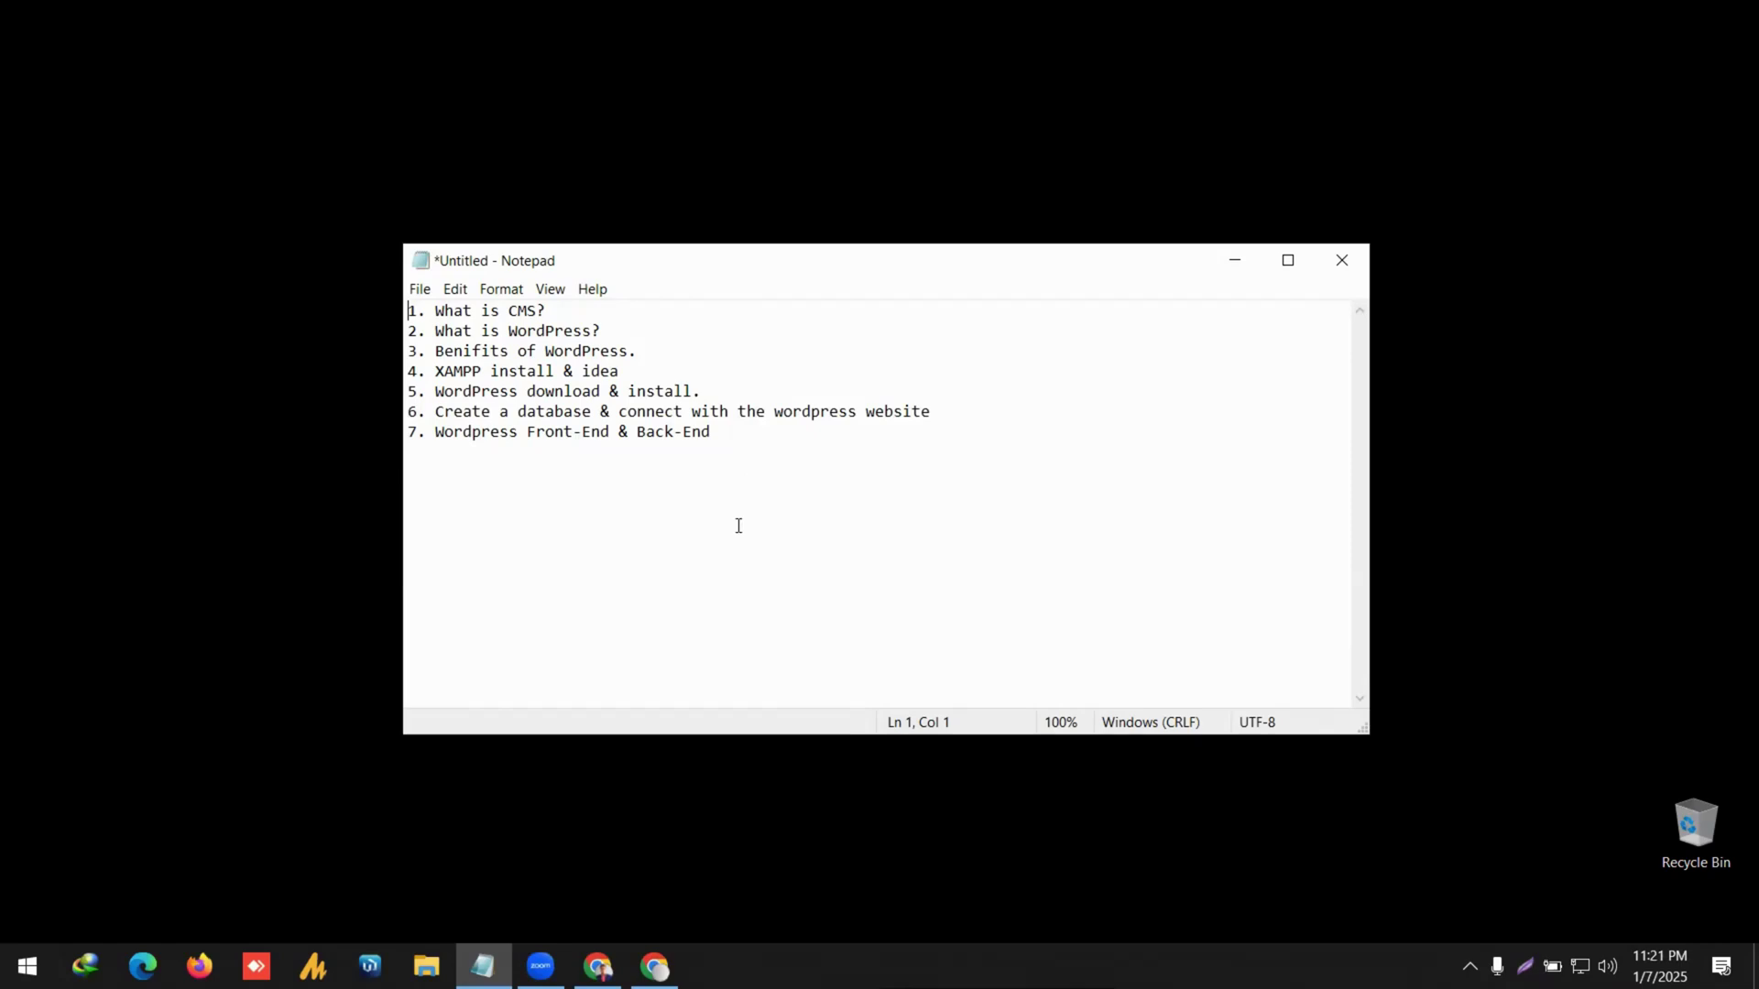
mouse_move(543, 962)
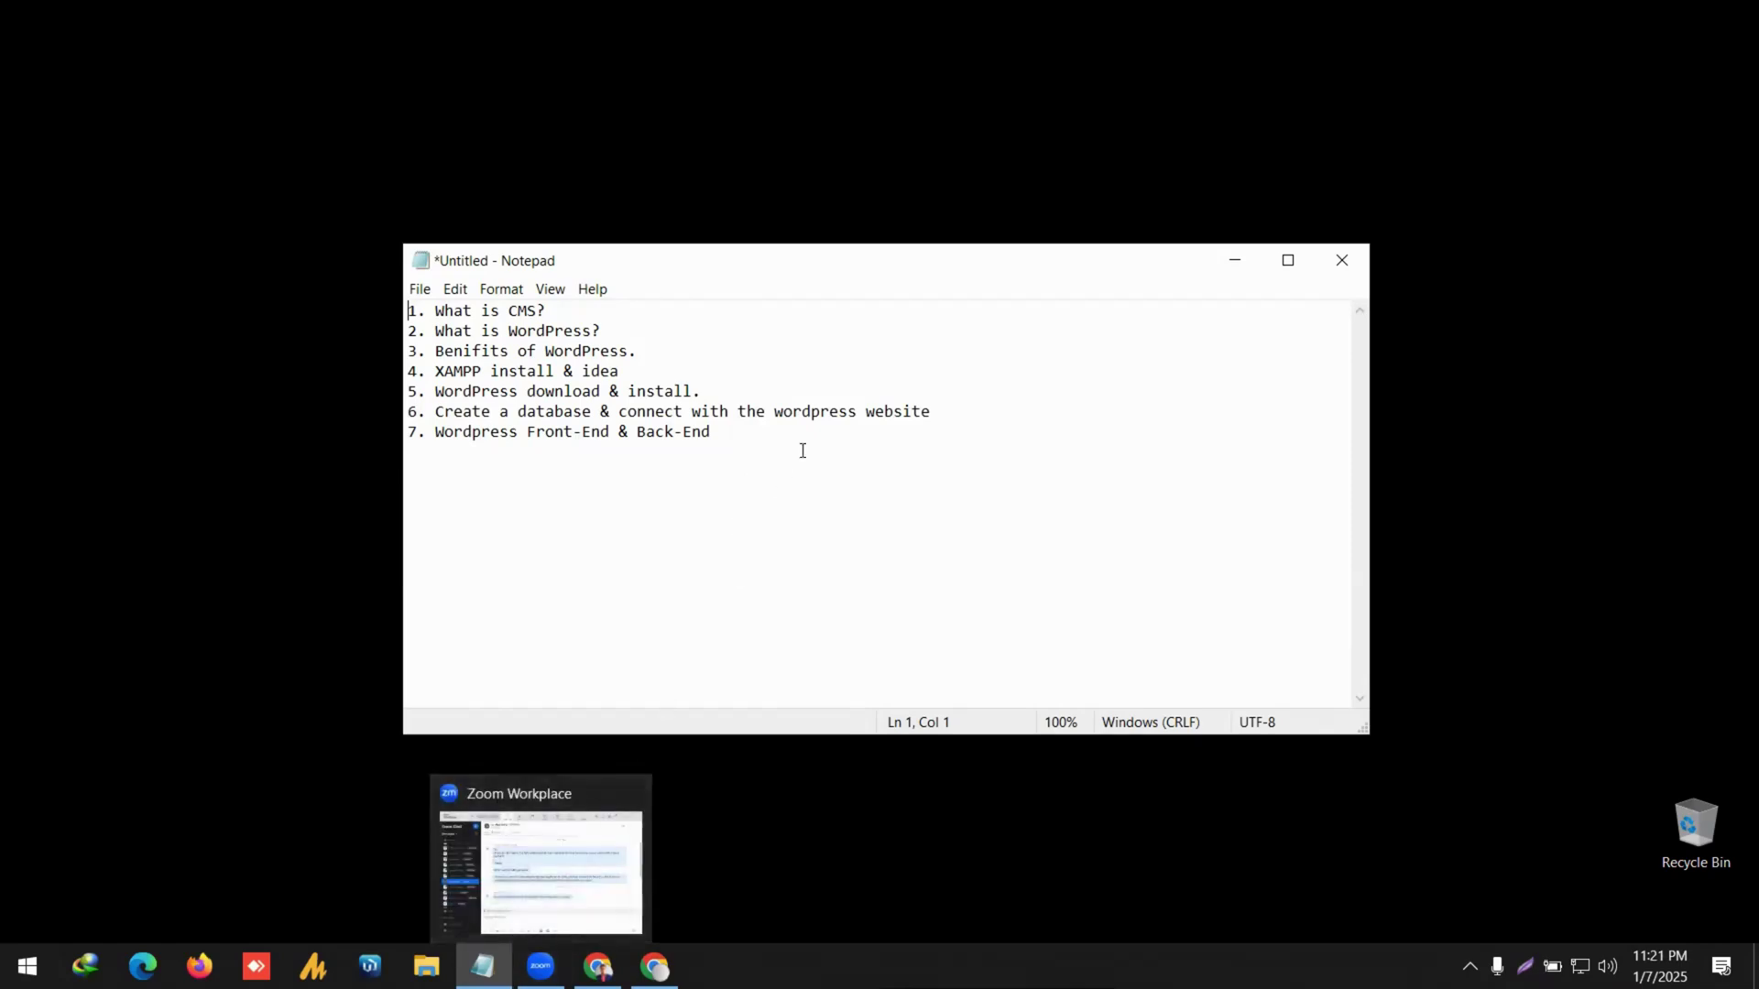
right_click(1542, 266)
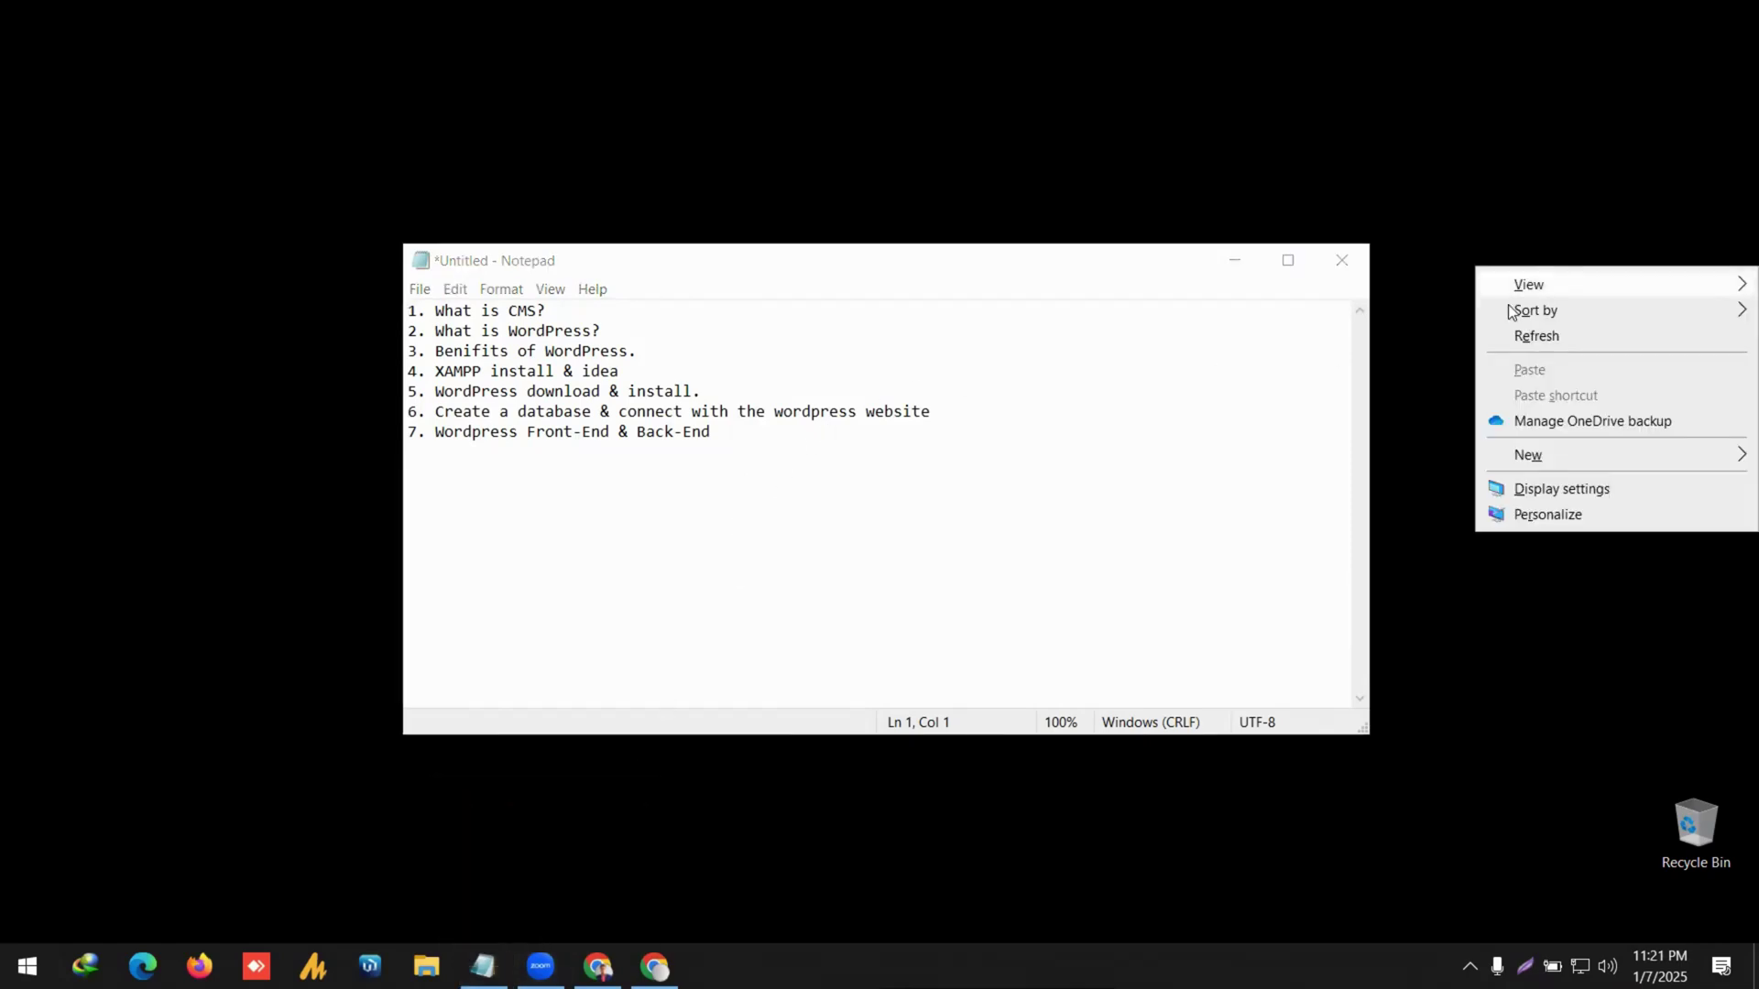
click(1568, 336)
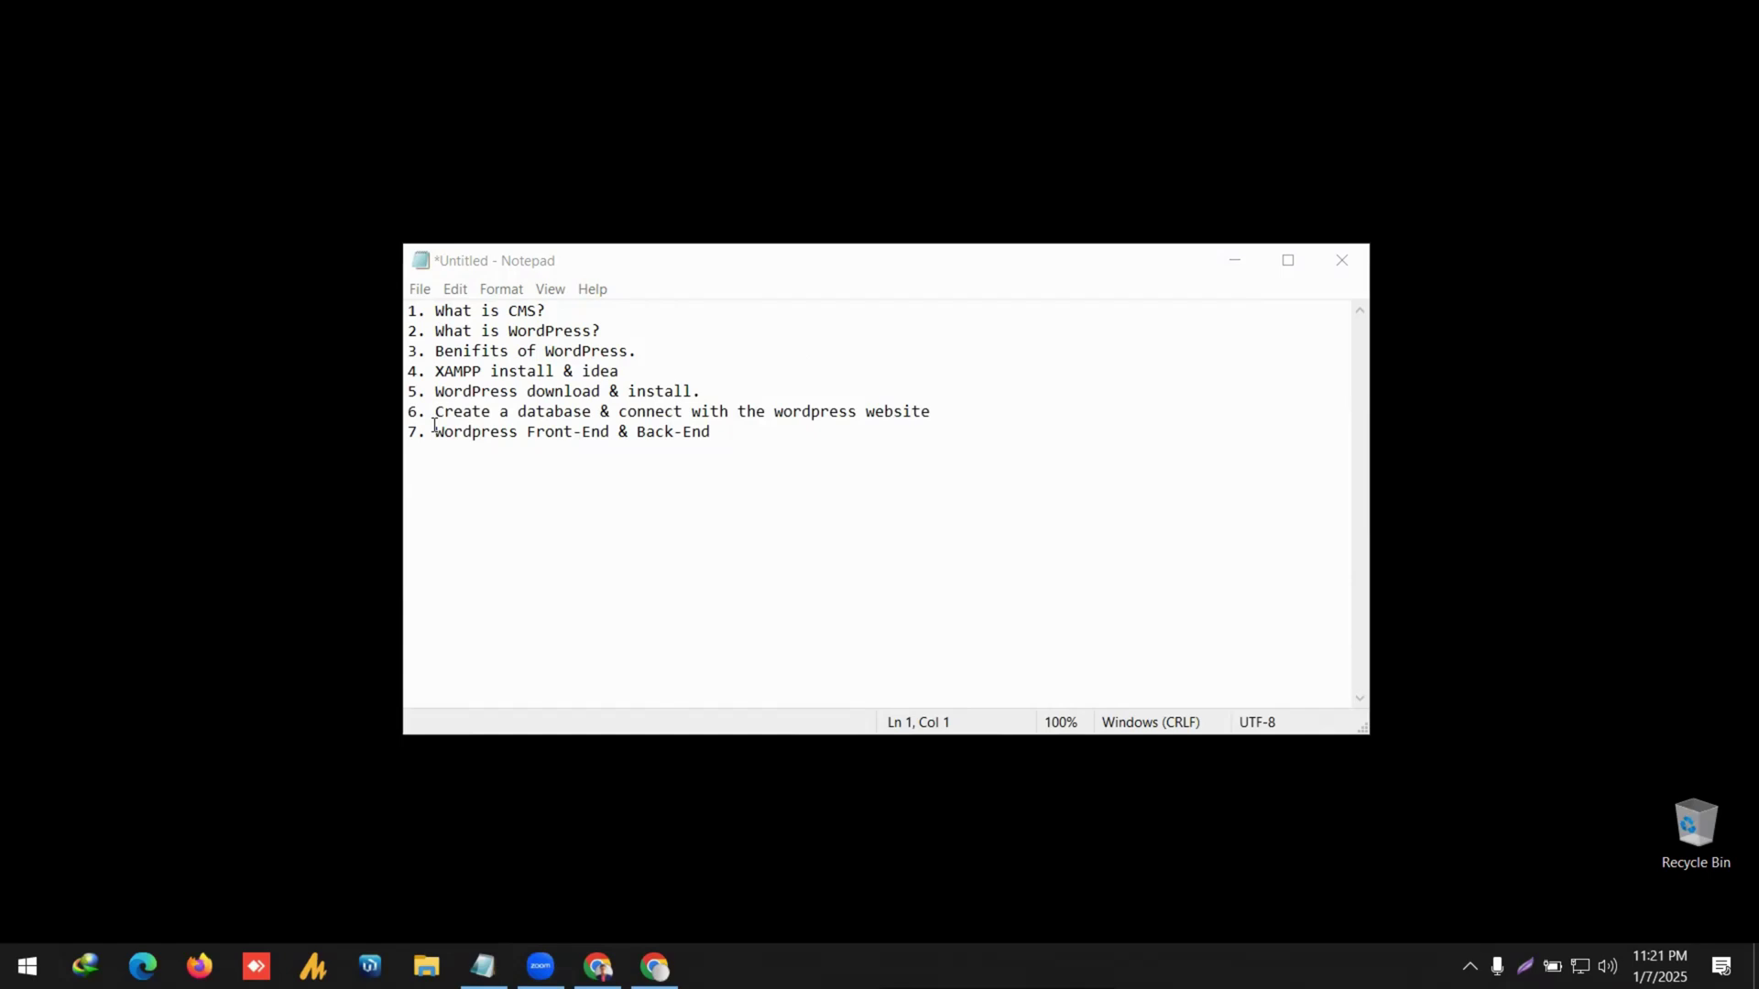
Bring the W3Schools CSS Tutorial page back and clear the highlight on 'Responsive'.
click(654, 966)
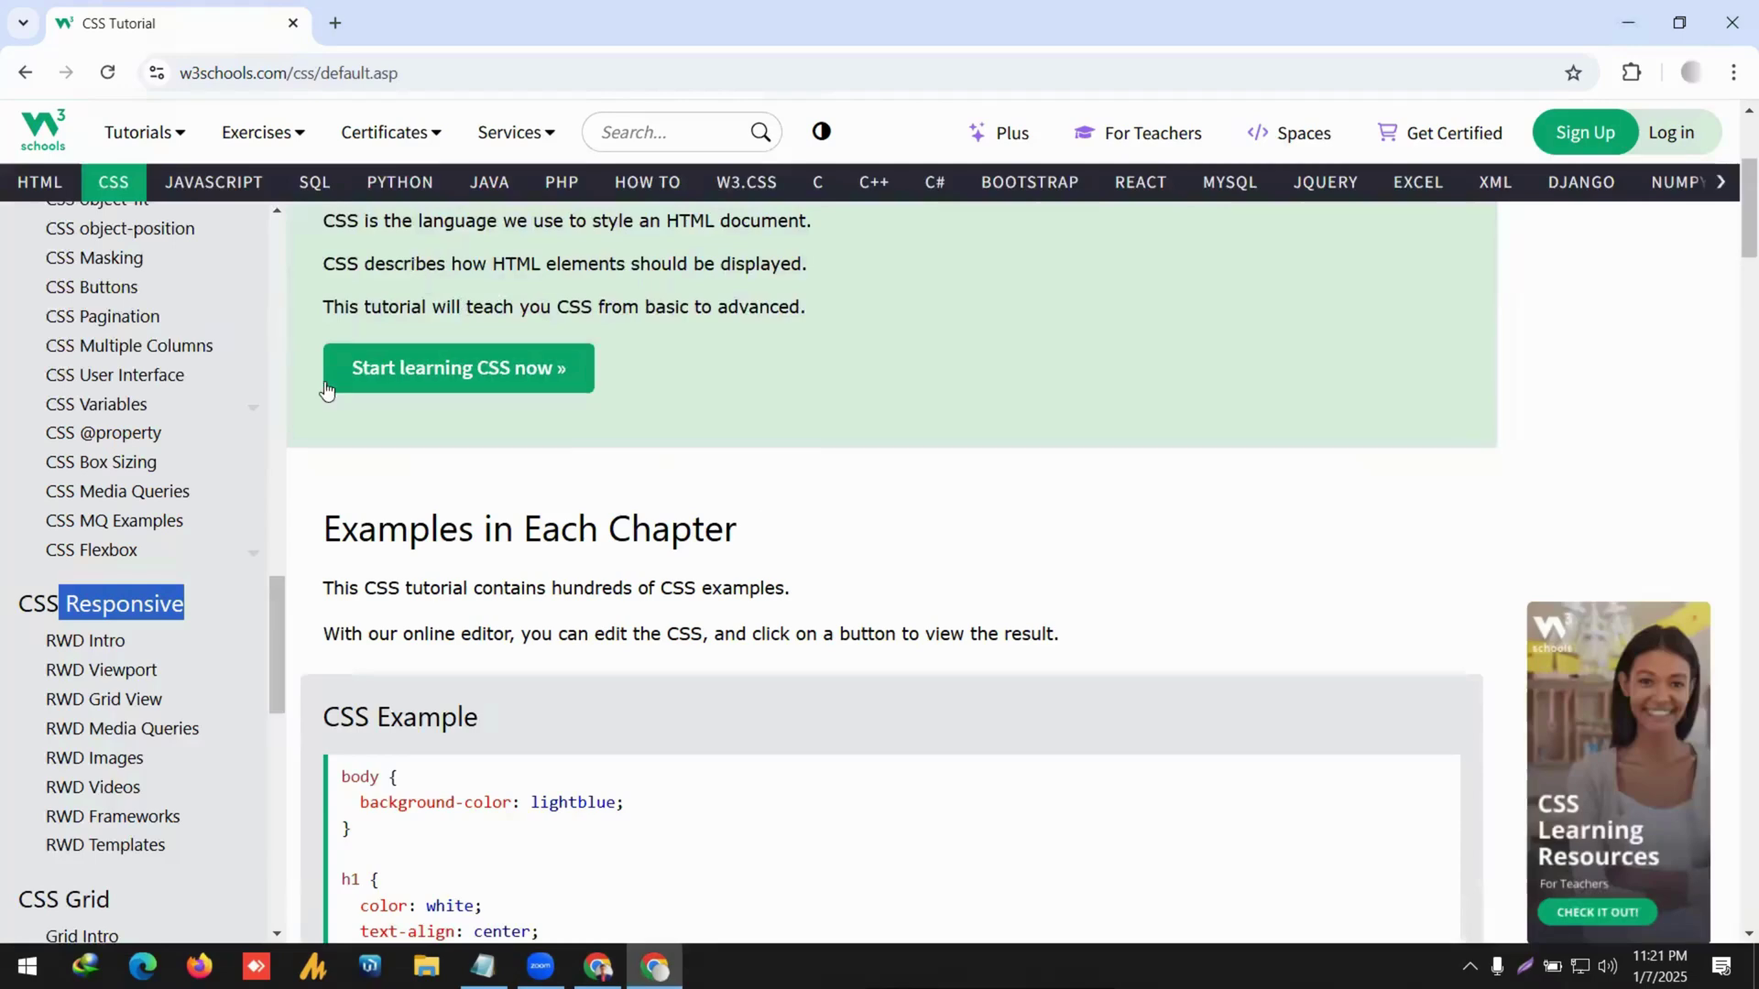
scroll(156, 396, down, 3)
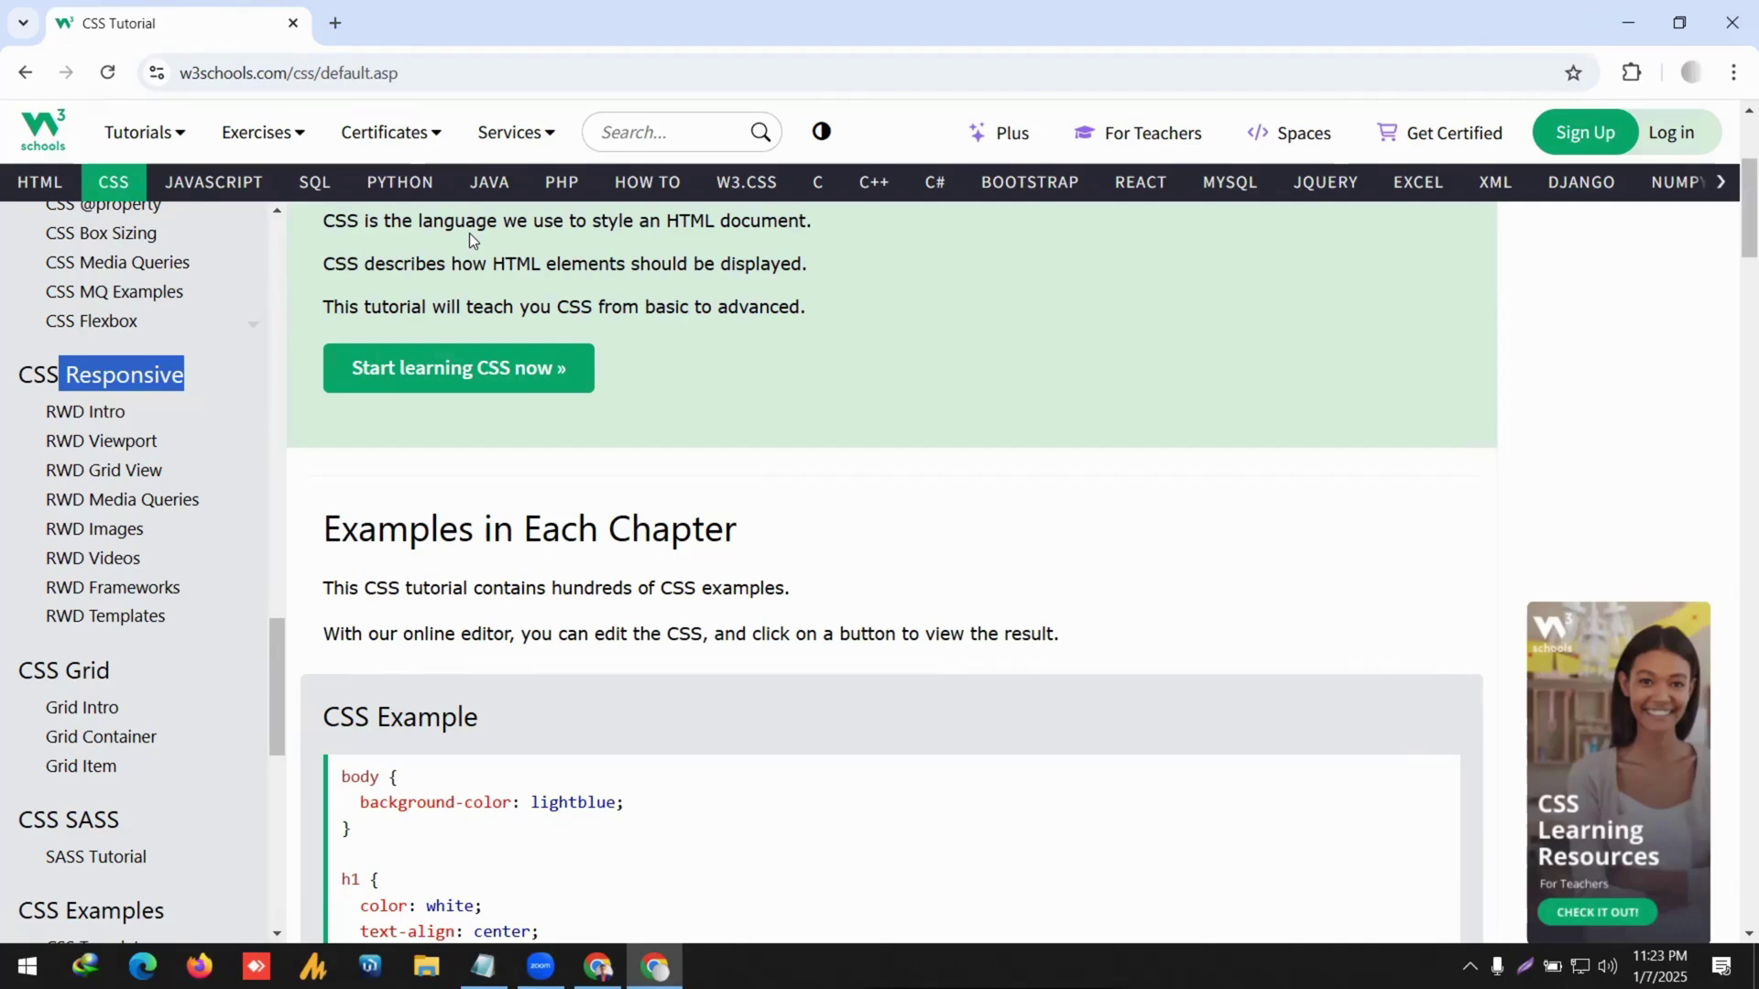
click(469, 234)
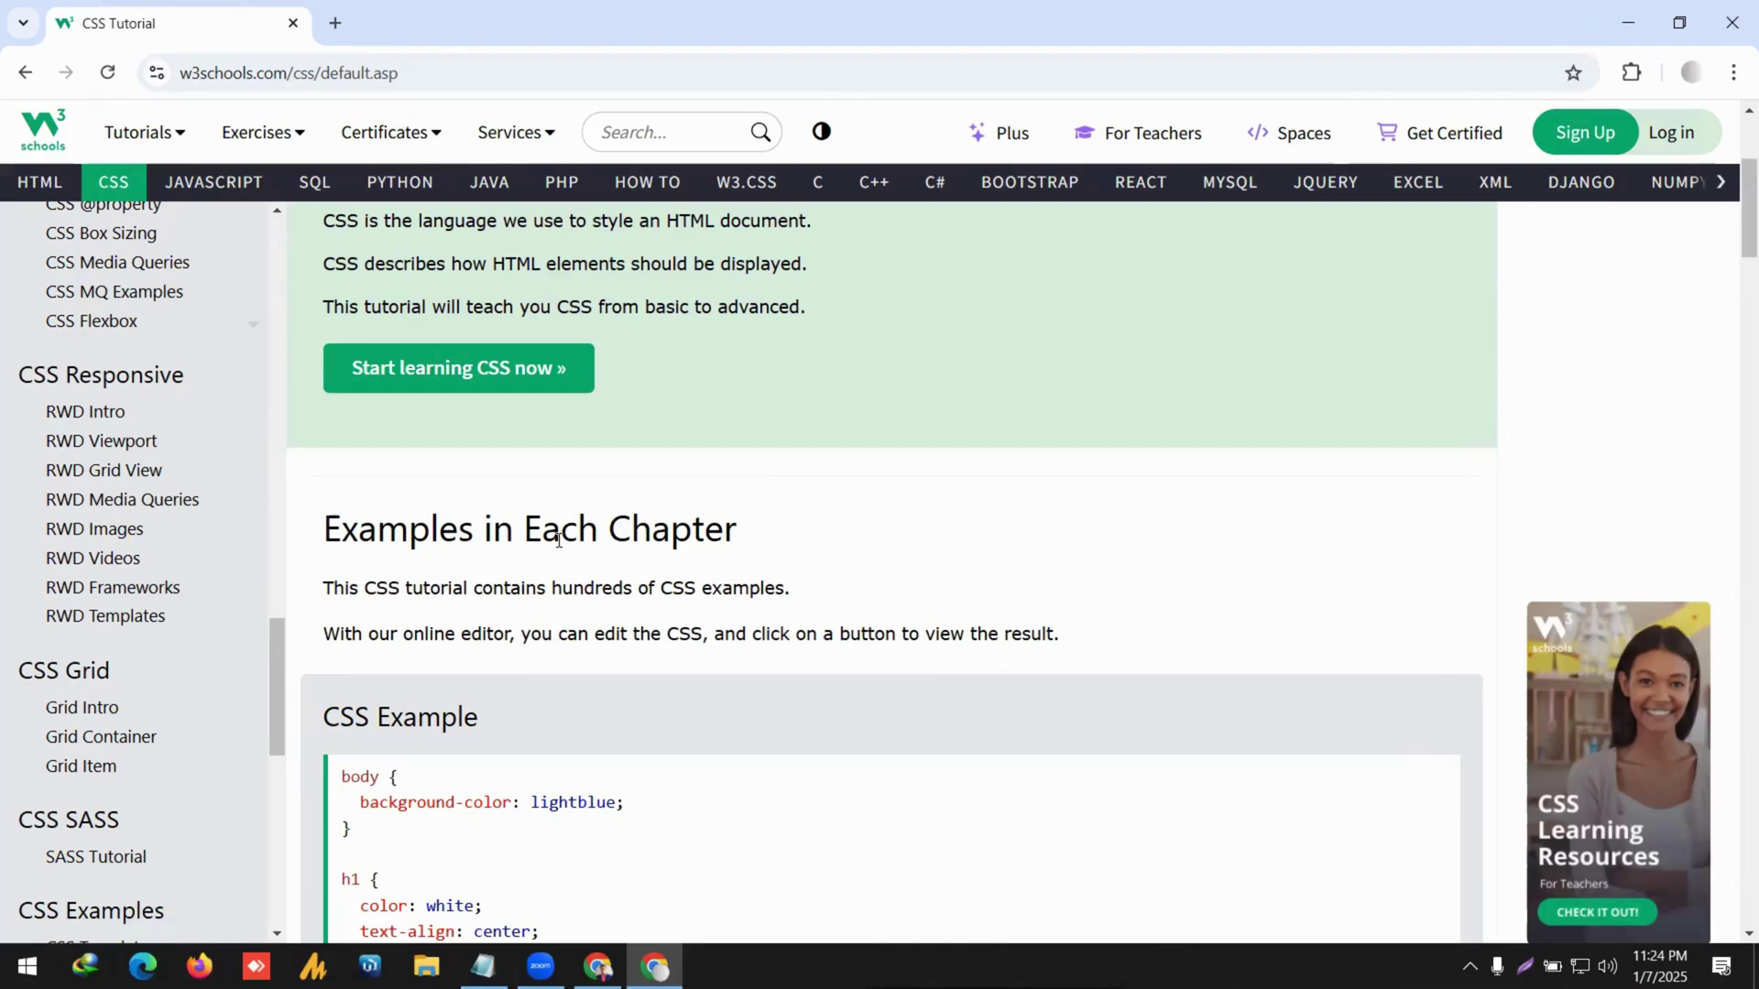
scroll(152, 564, down, 5)
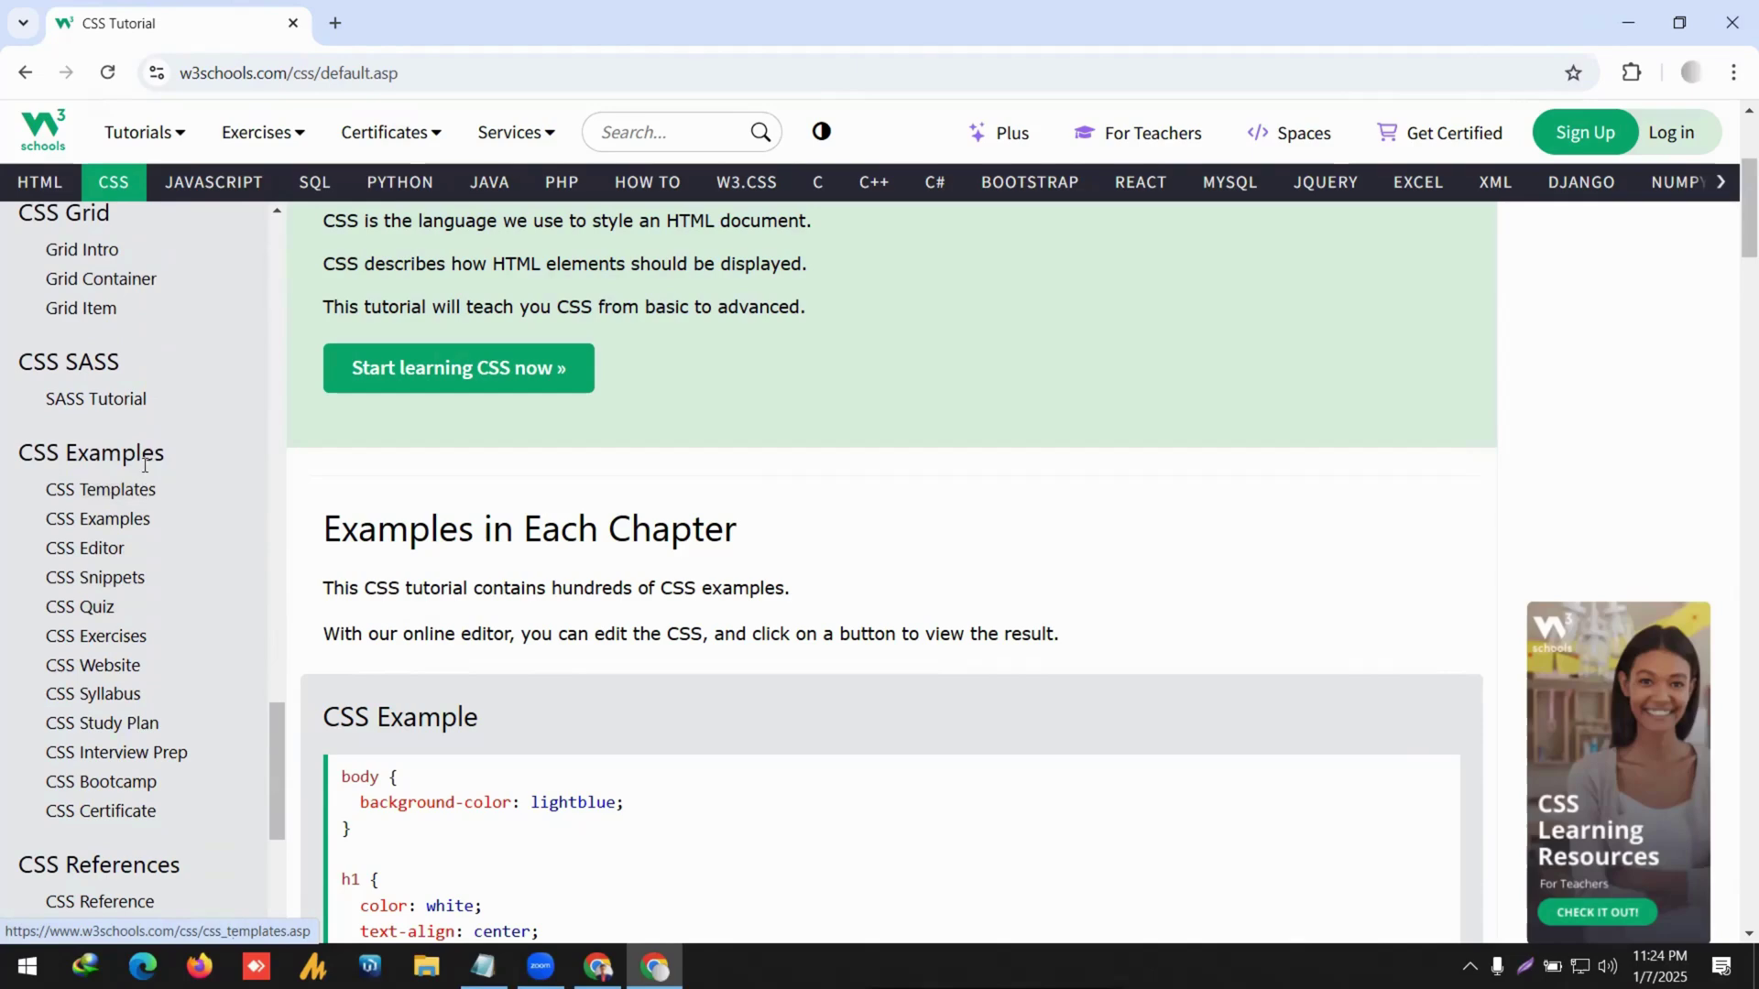
scroll(145, 513, up, 4)
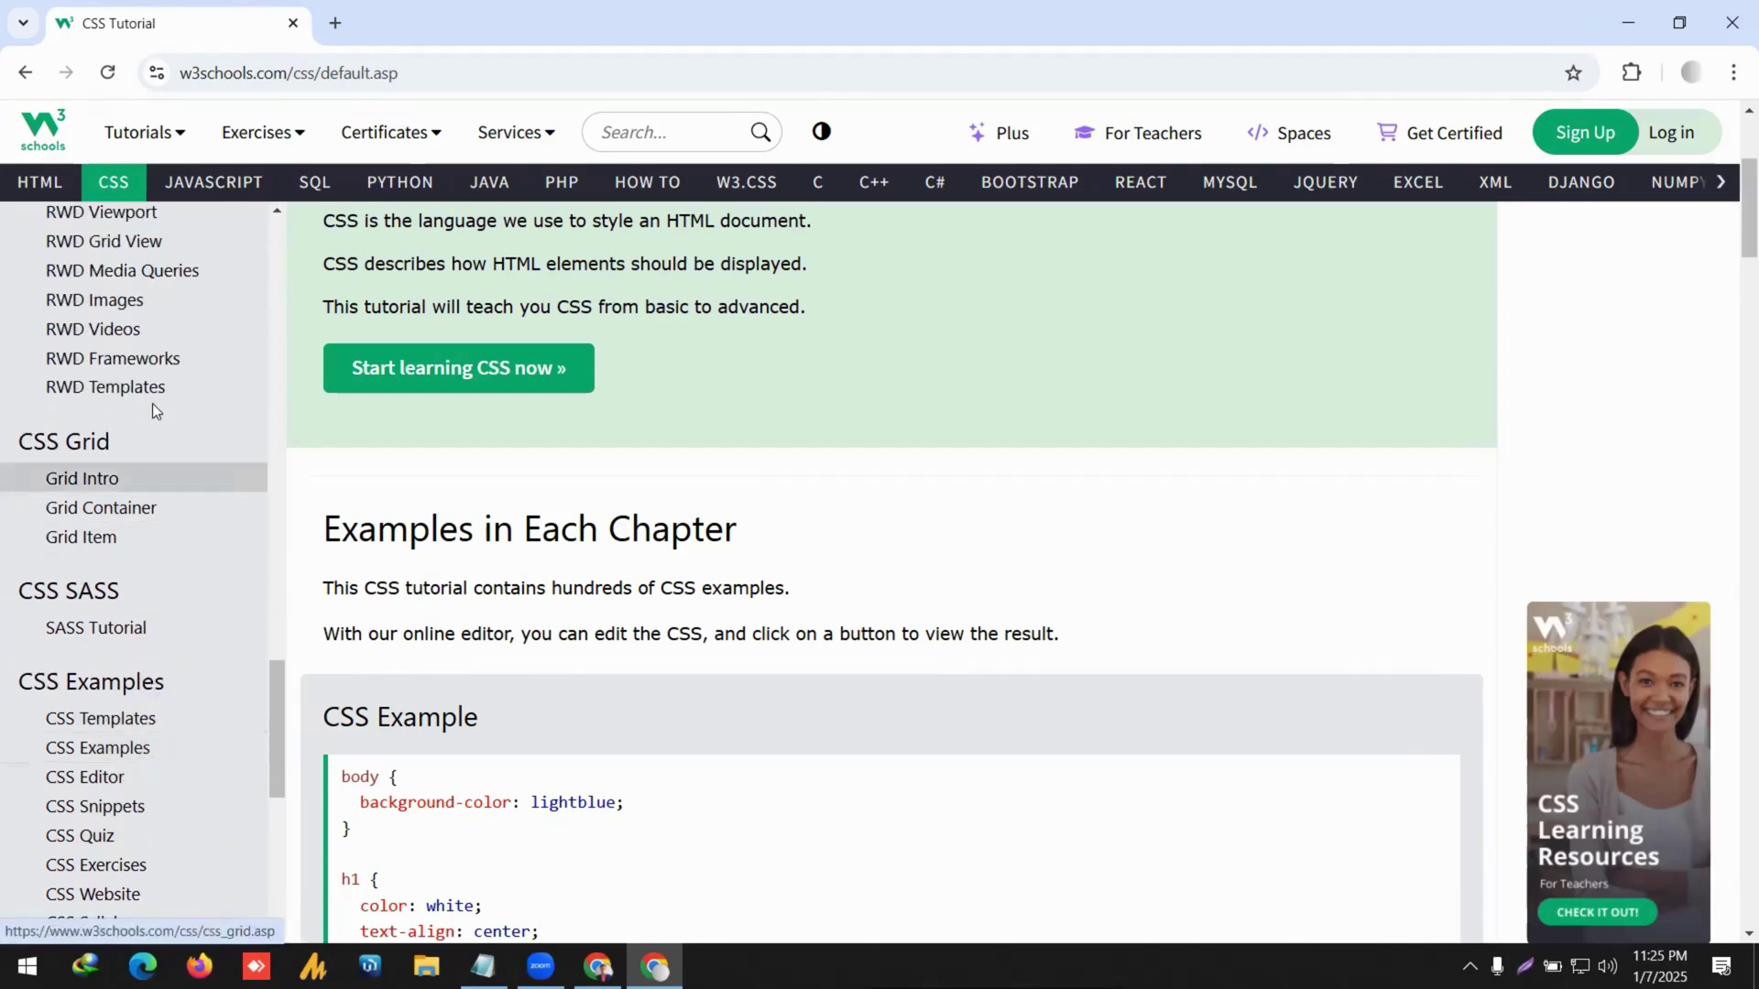
scroll(143, 515, up, 1)
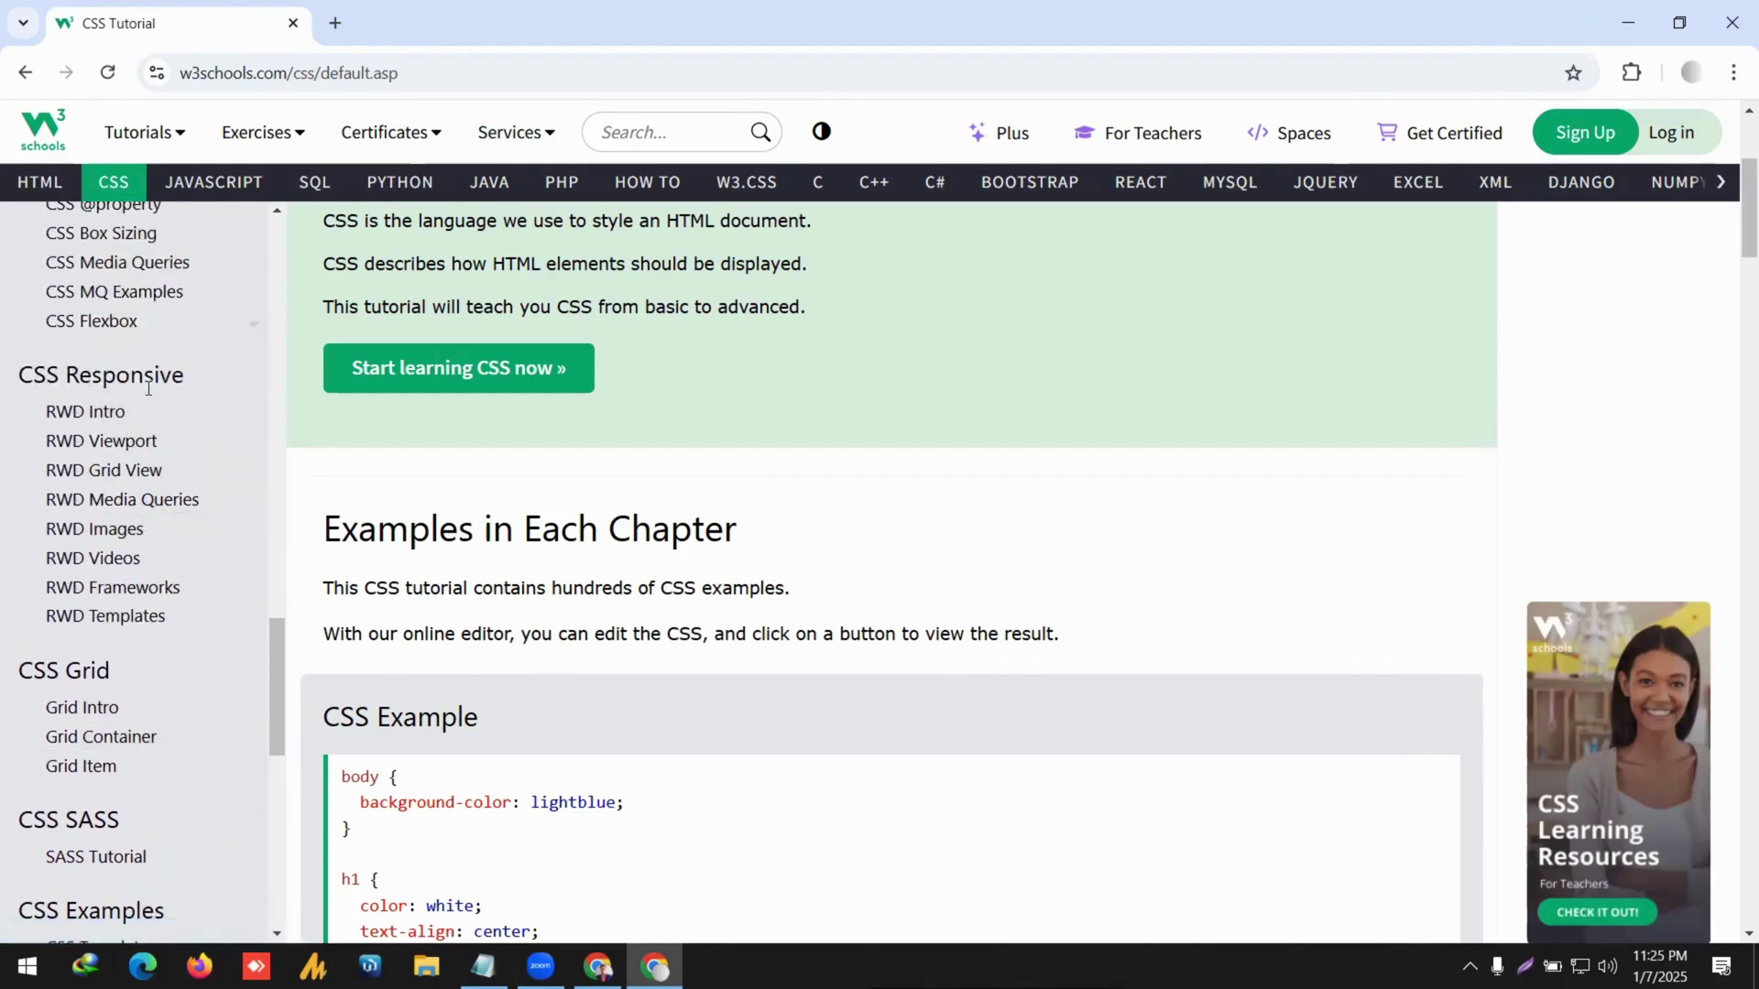
Browse the RWD Viewport lesson, then restore Notepad and select 'What is CMS?' on line 1.
click(154, 441)
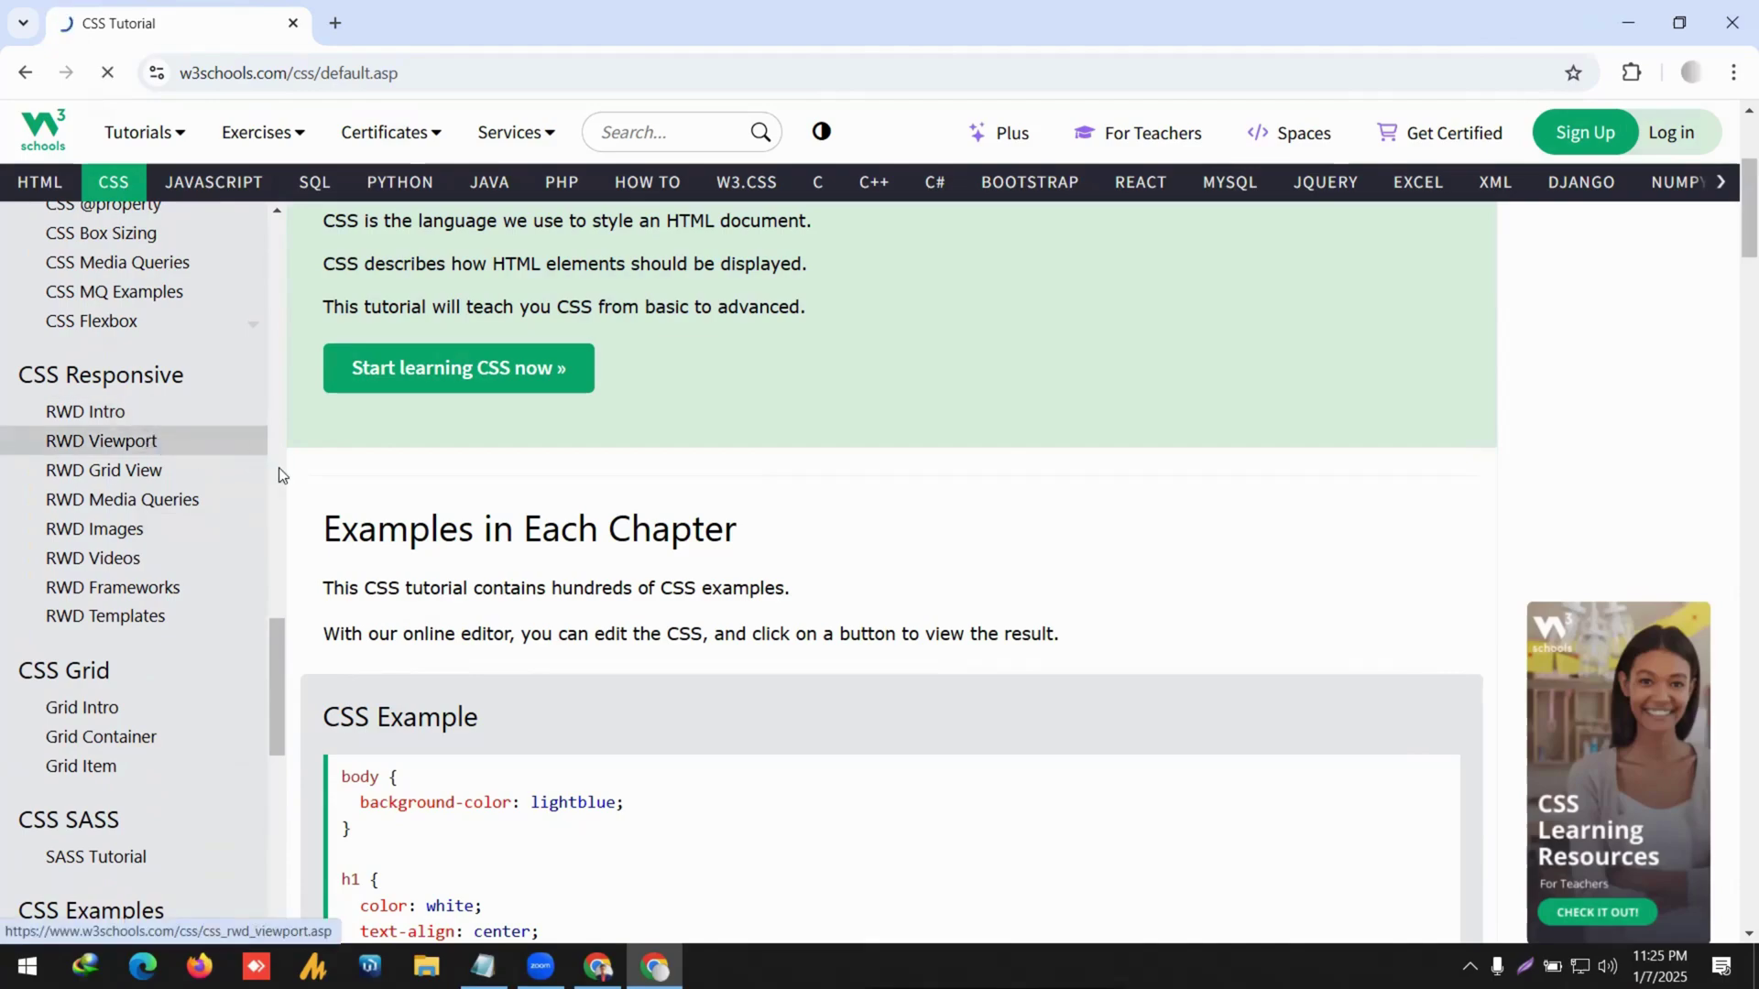
scroll(887, 639, down, 5)
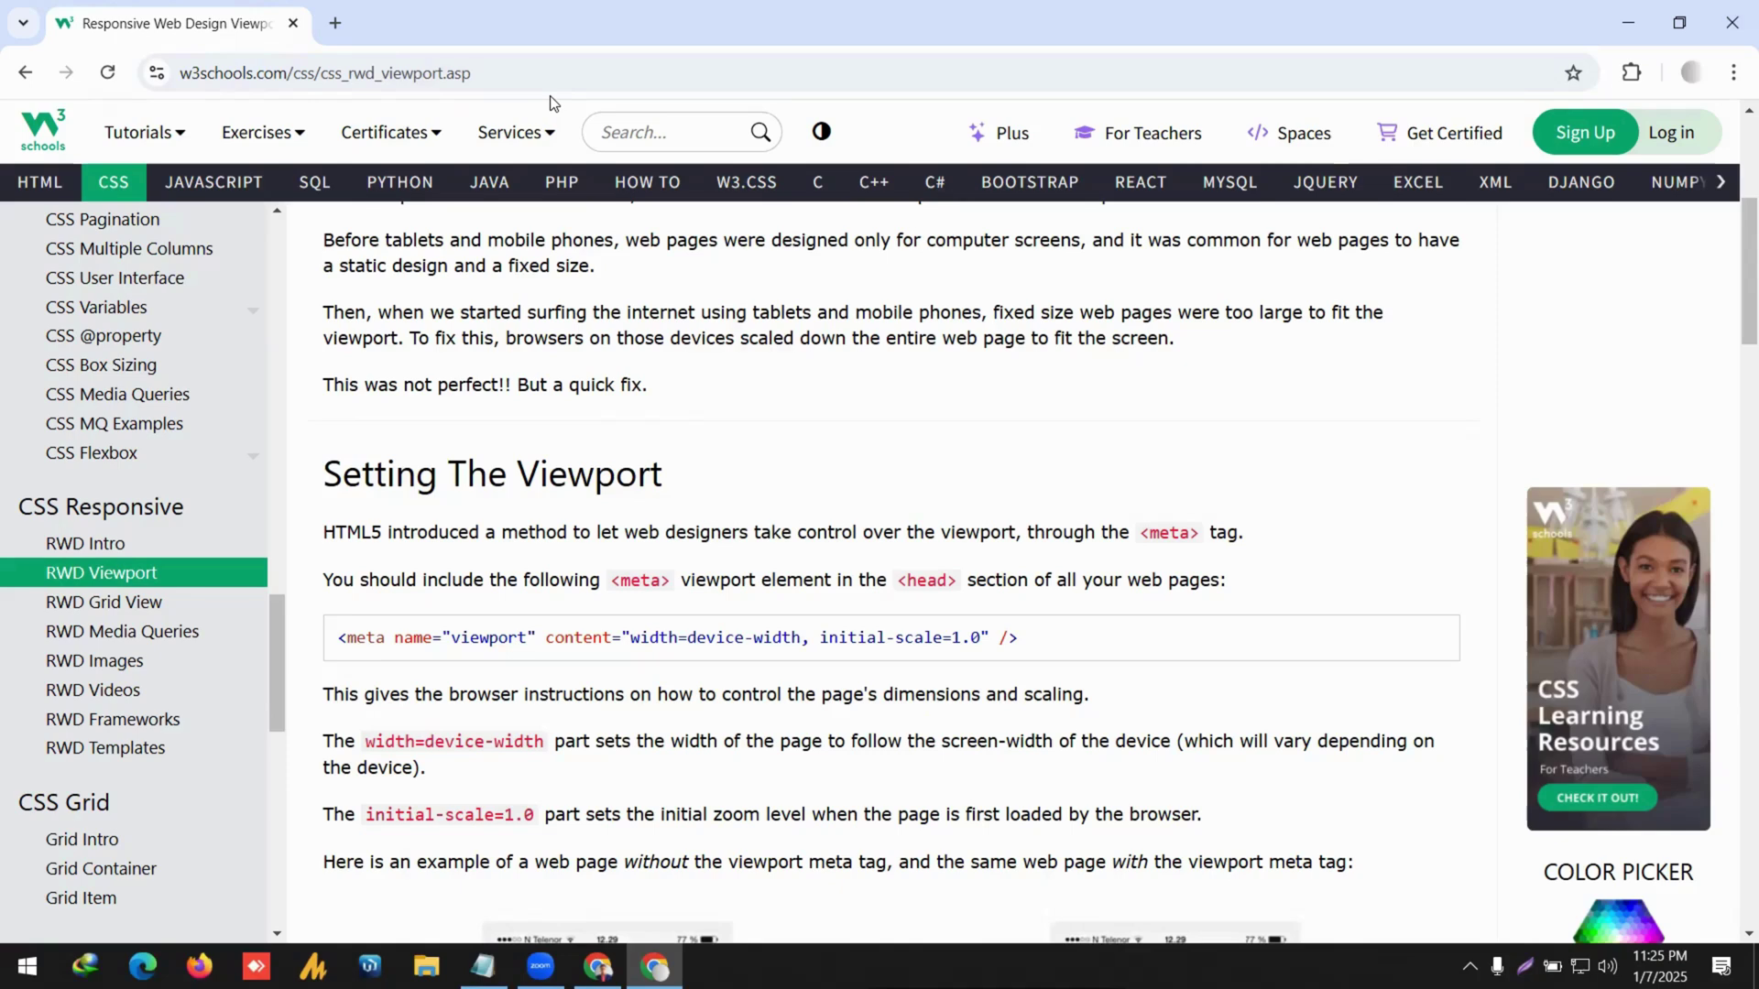
scroll(724, 634, down, 3)
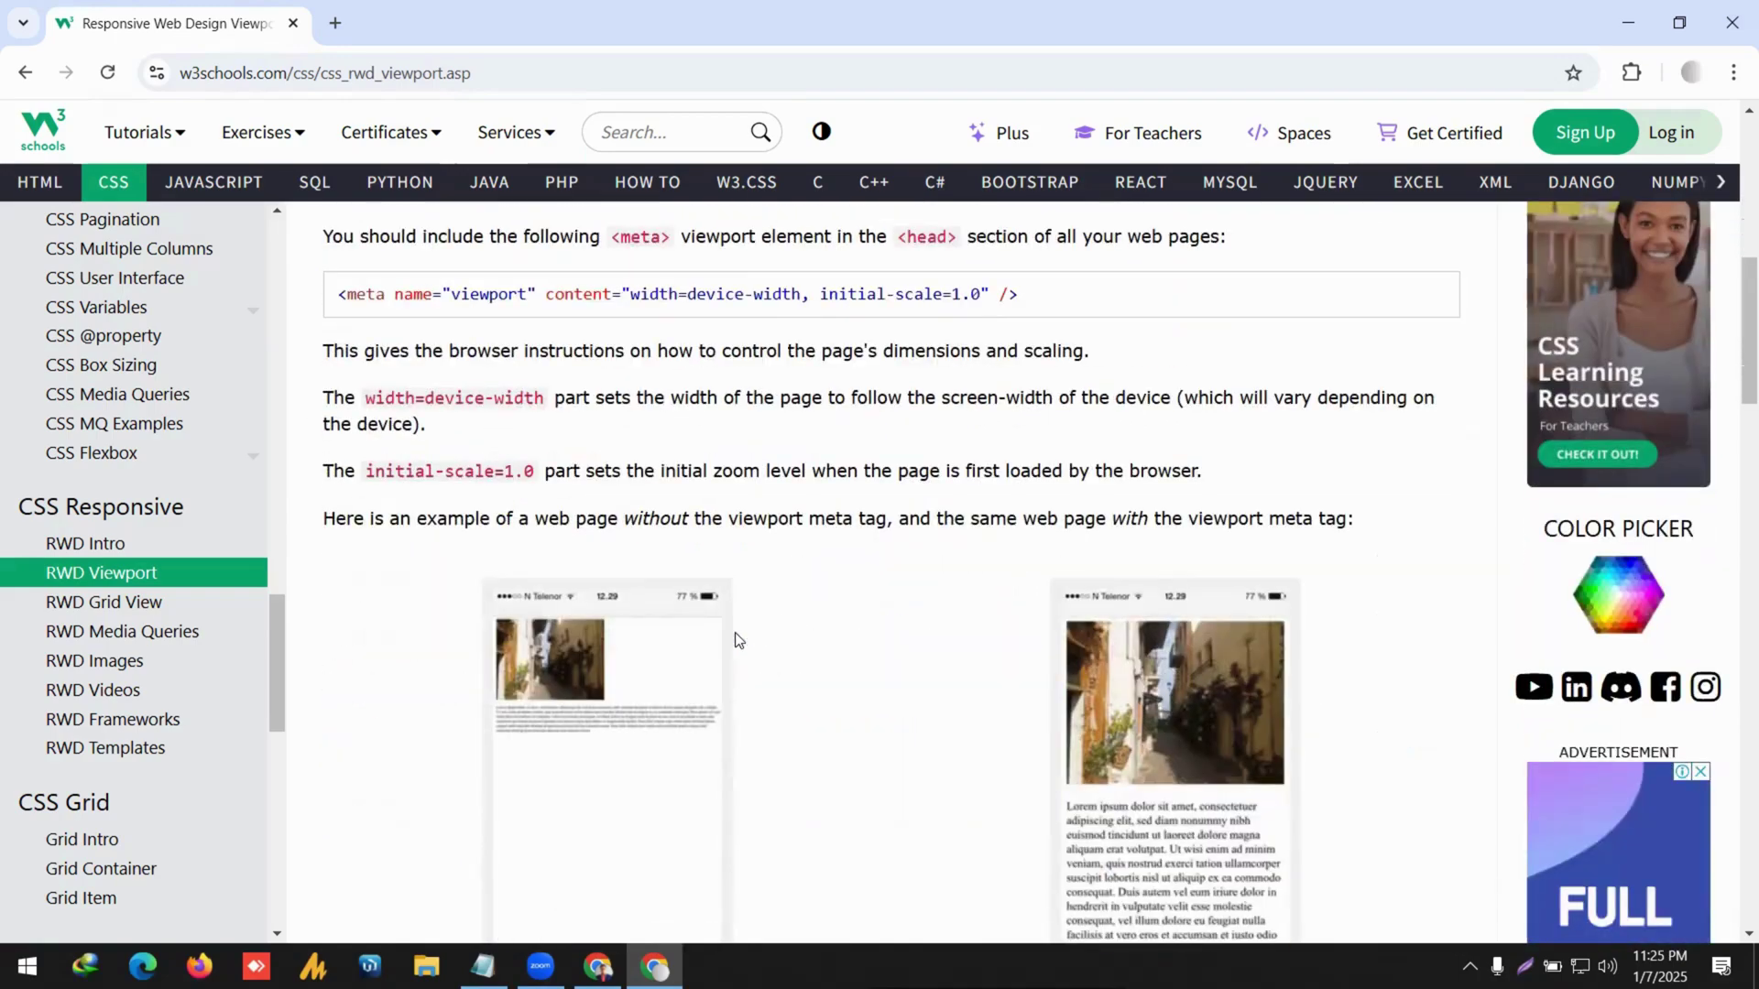
scroll(965, 540, down, 8)
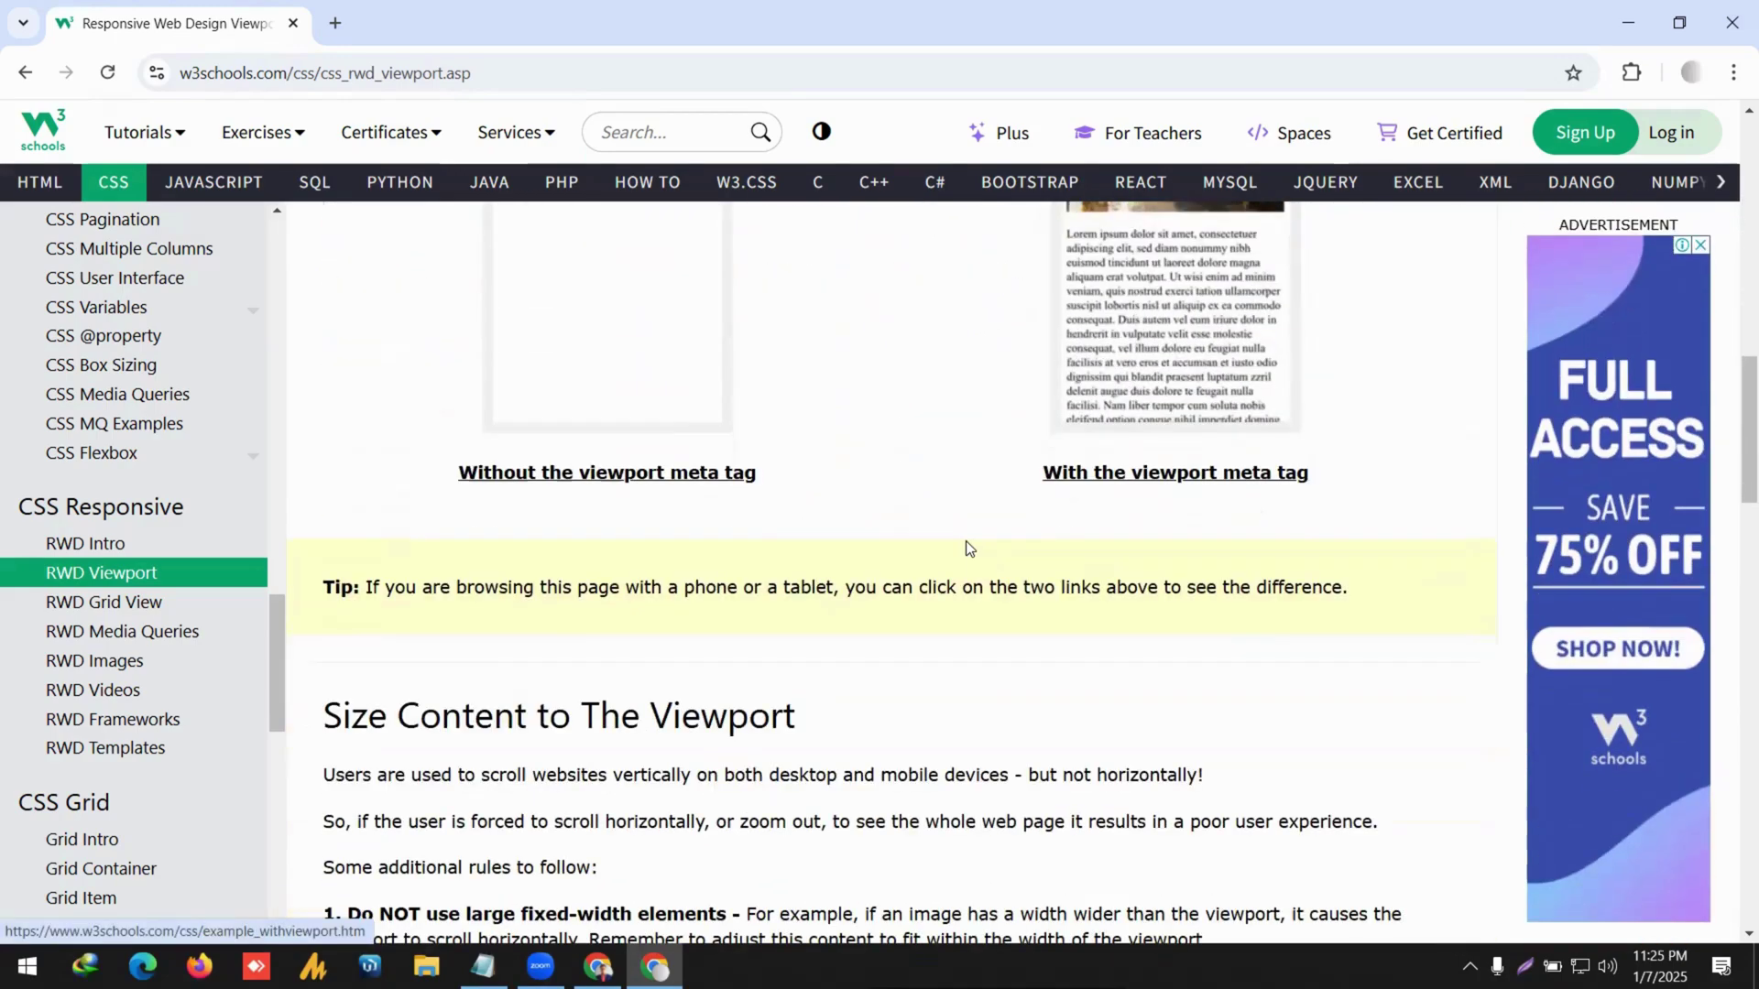
scroll(964, 513, down, 6)
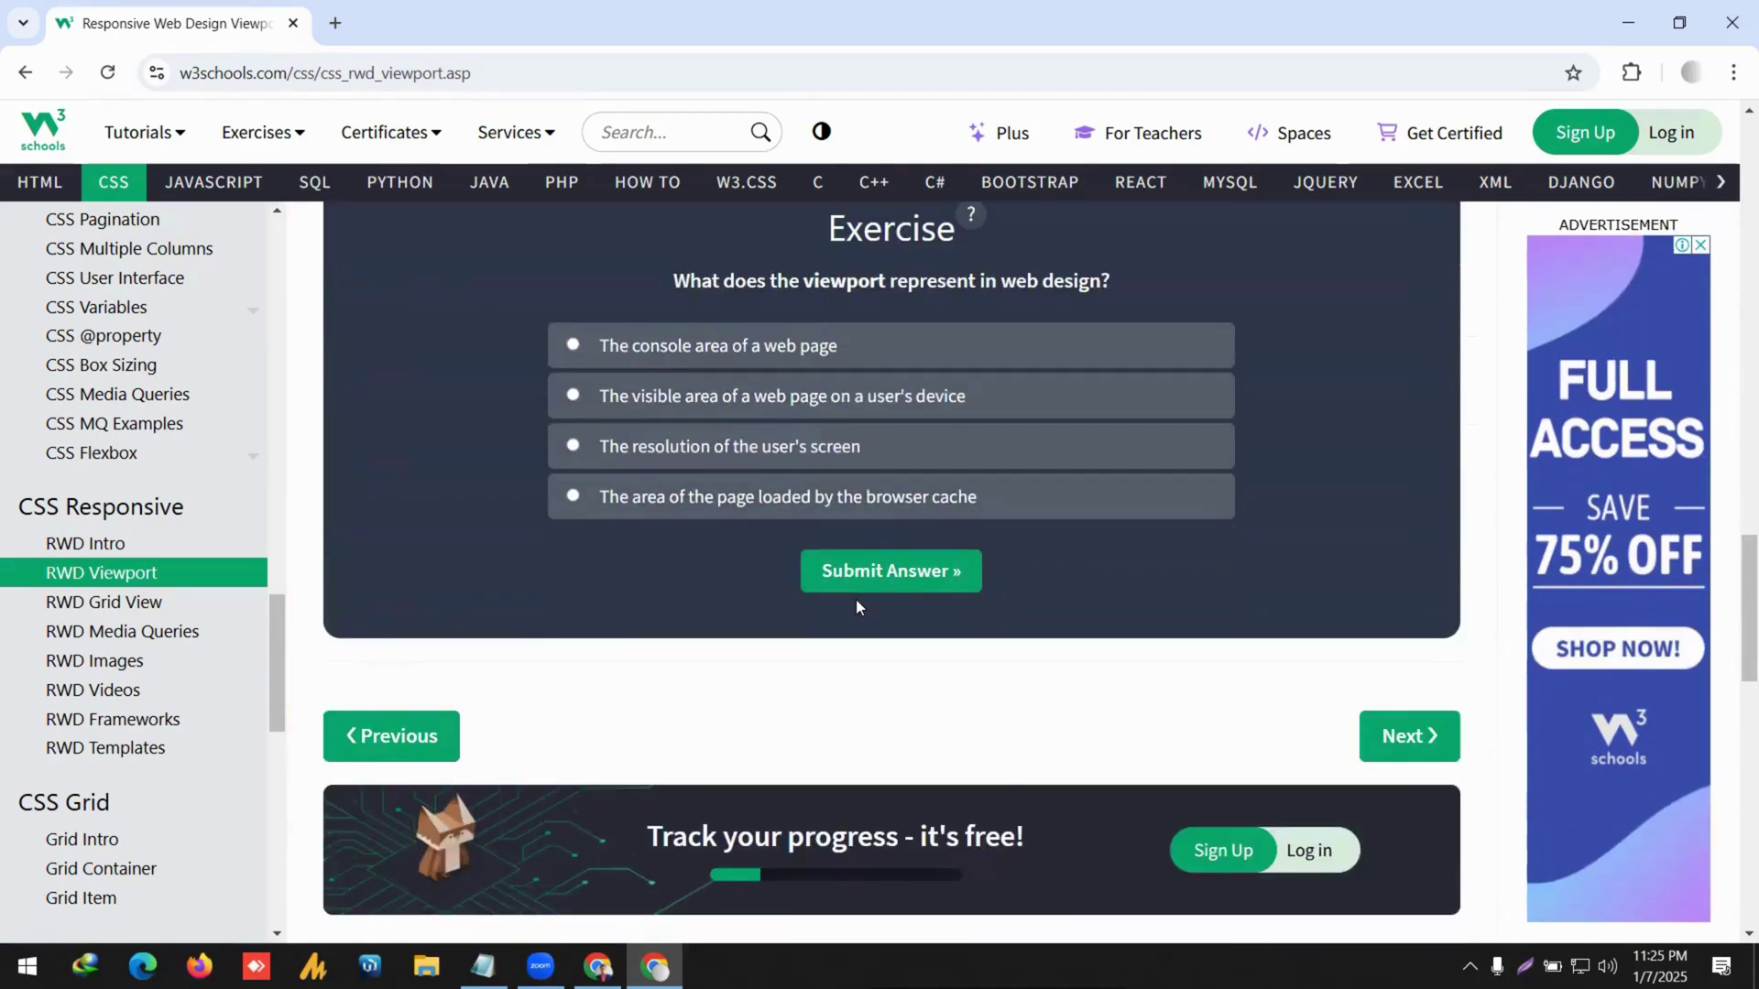
scroll(857, 598, down, 4)
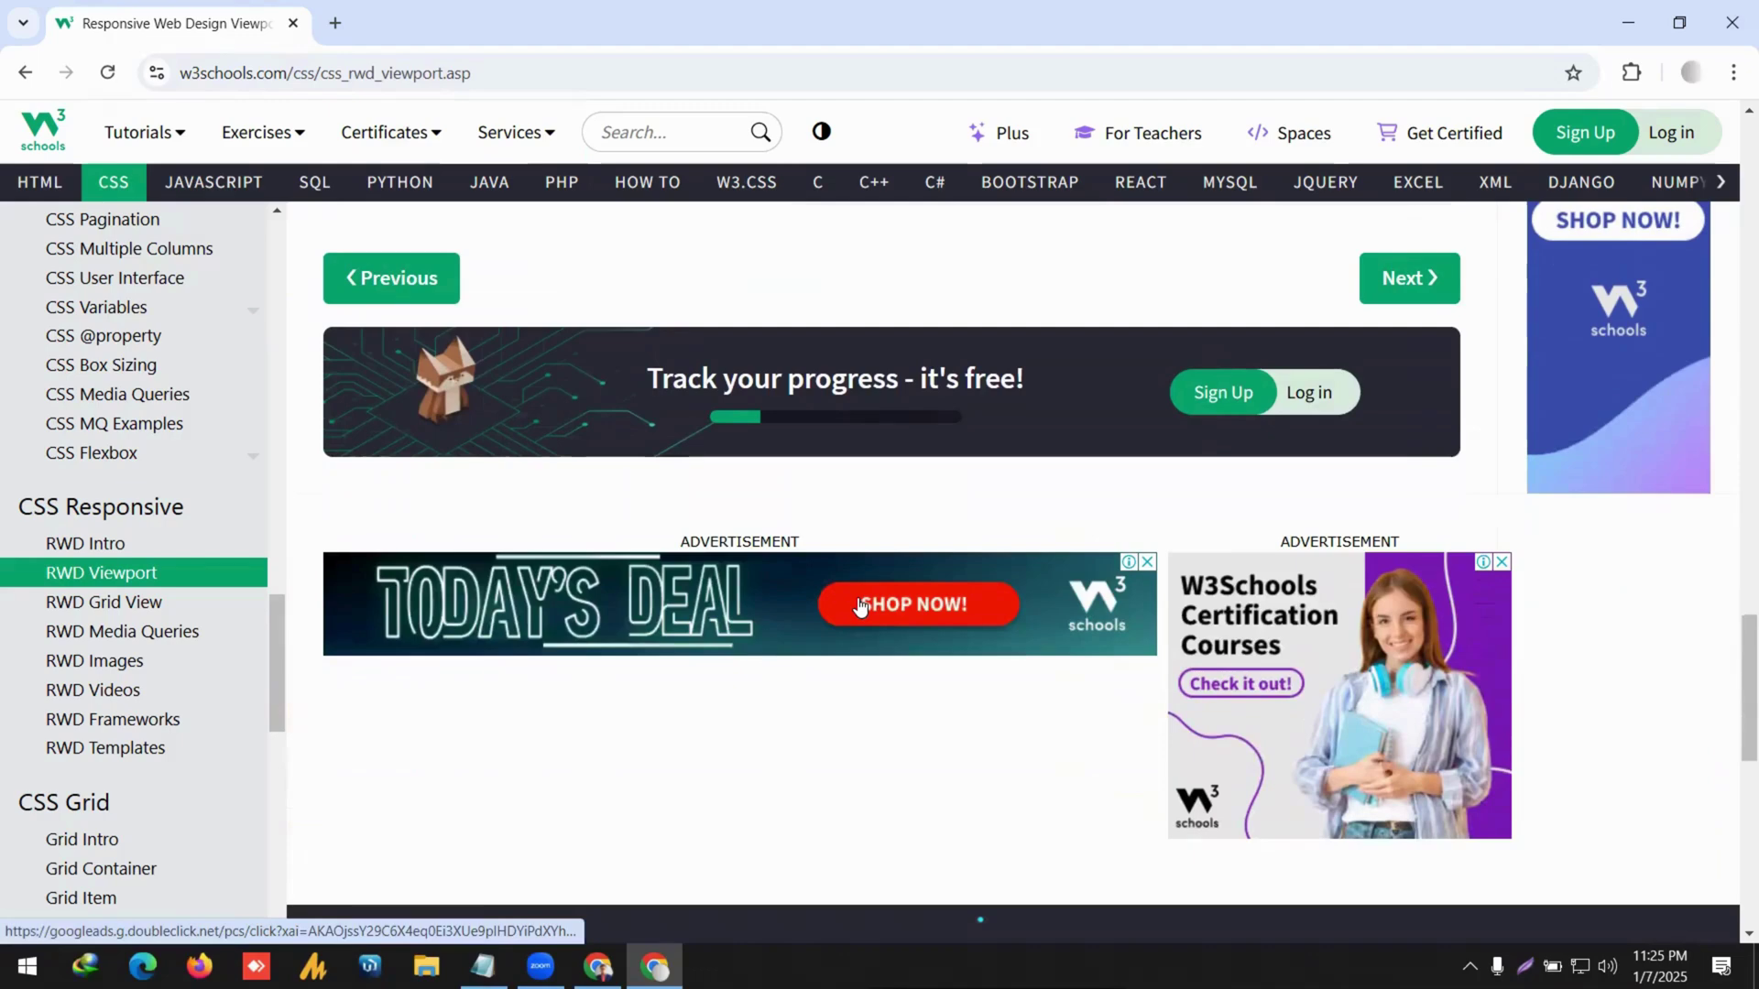
scroll(857, 597, up, 3)
scroll(861, 604, up, 1)
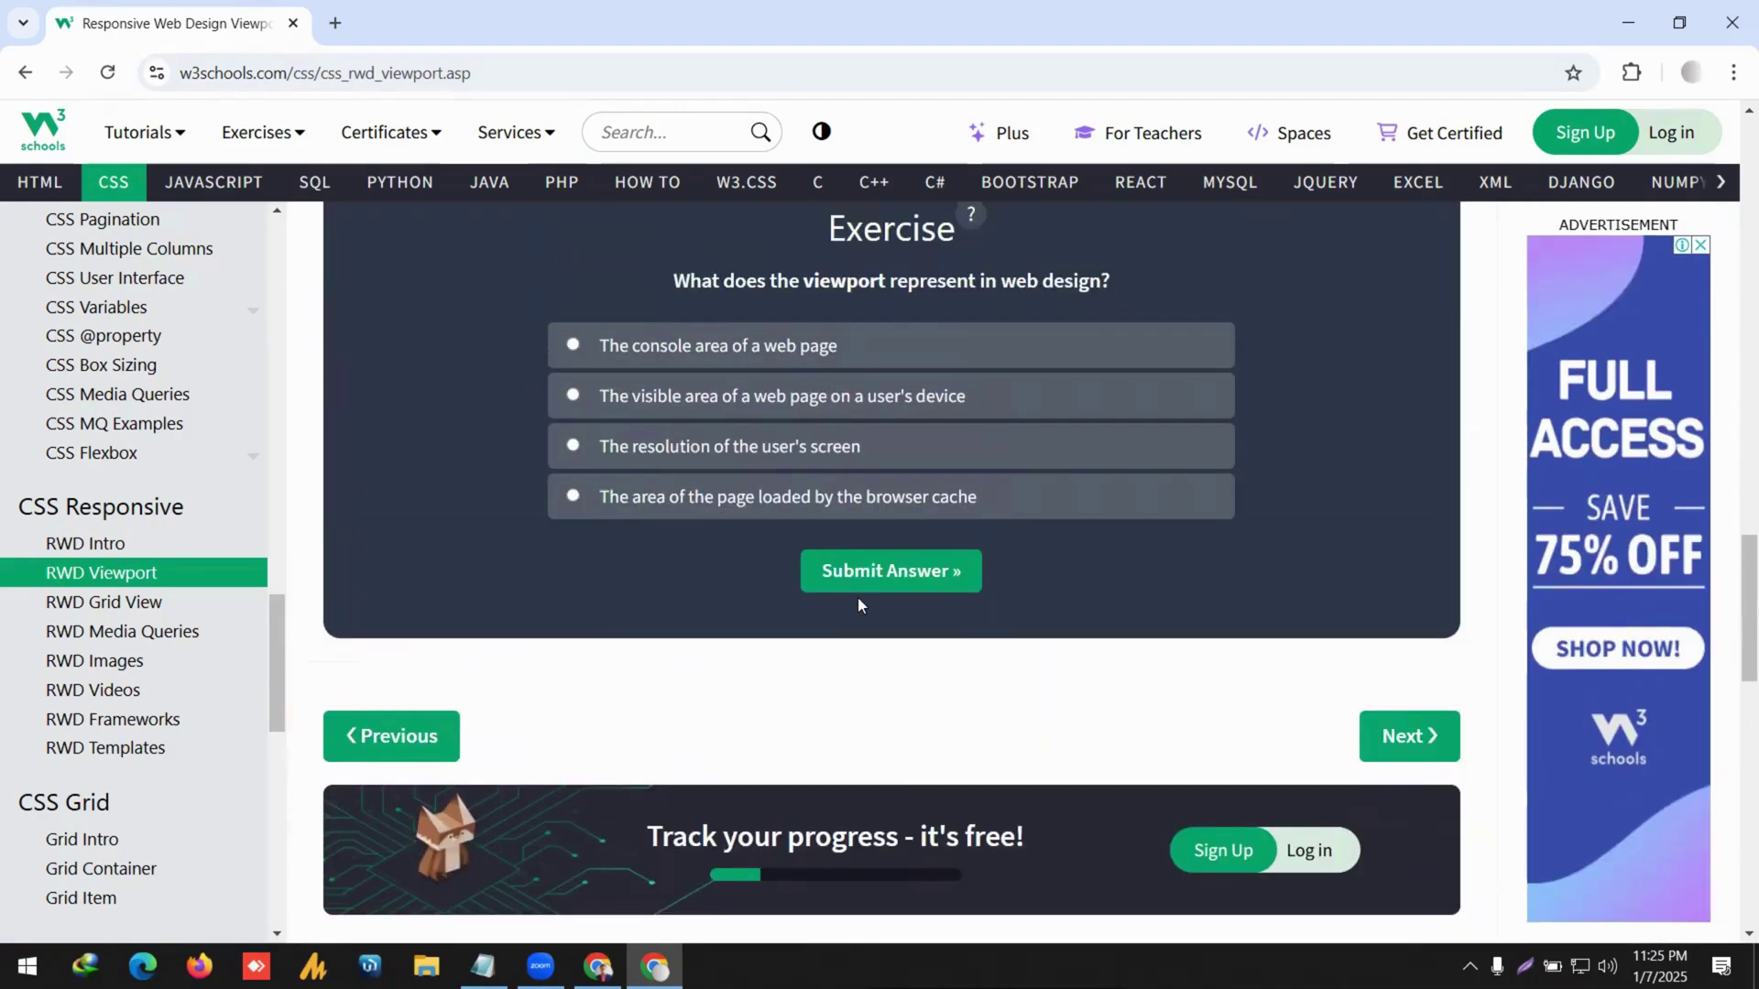
scroll(857, 601, up, 1)
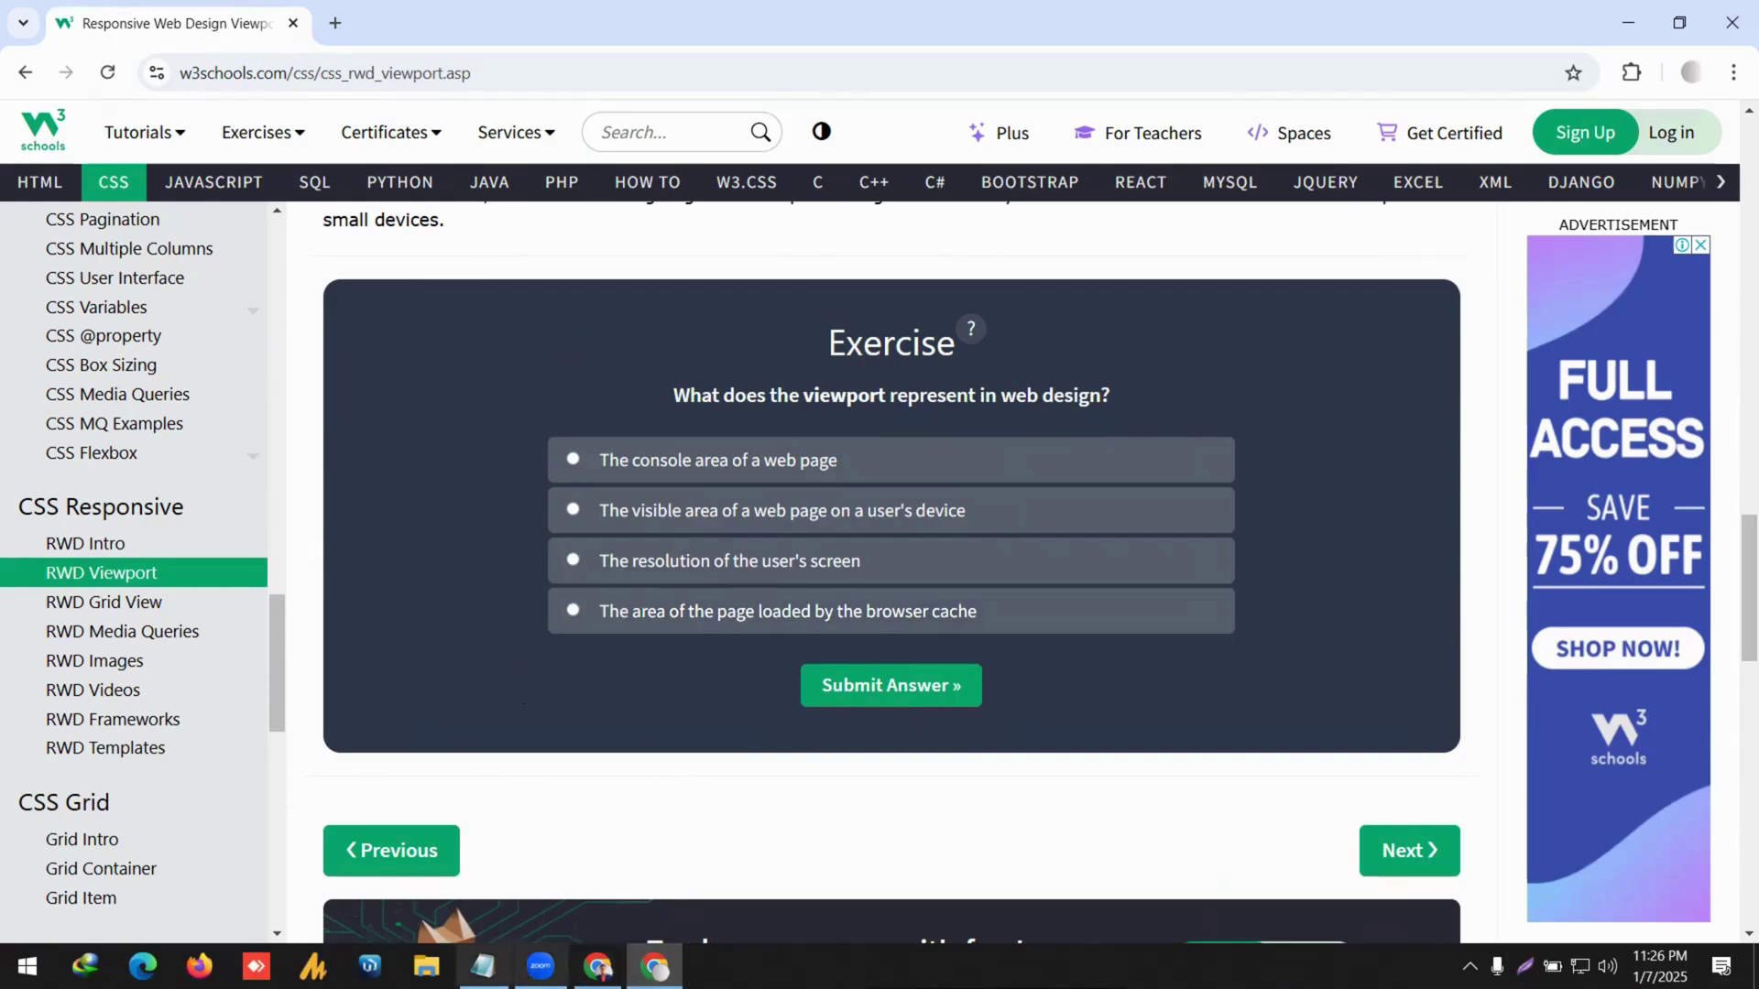
click(483, 966)
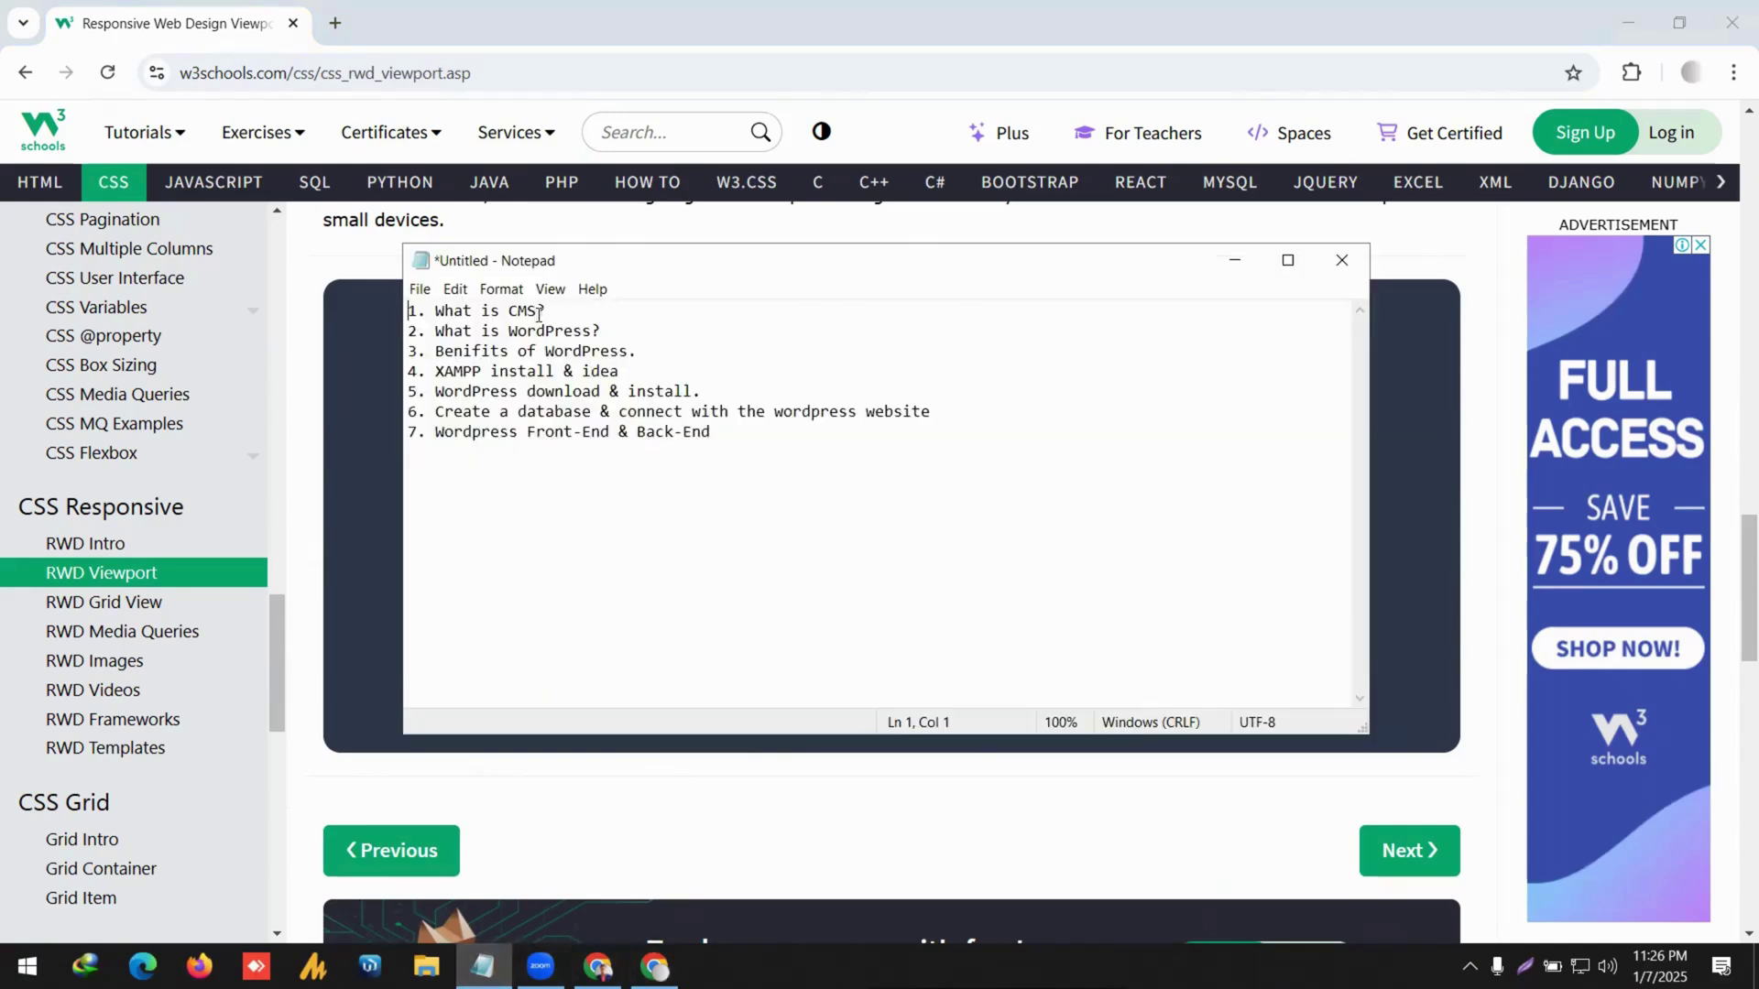
drag(546, 312, 418, 312)
Search Google for 'What is CMS' in a new tab and expand the full CMS software list.
click(336, 23)
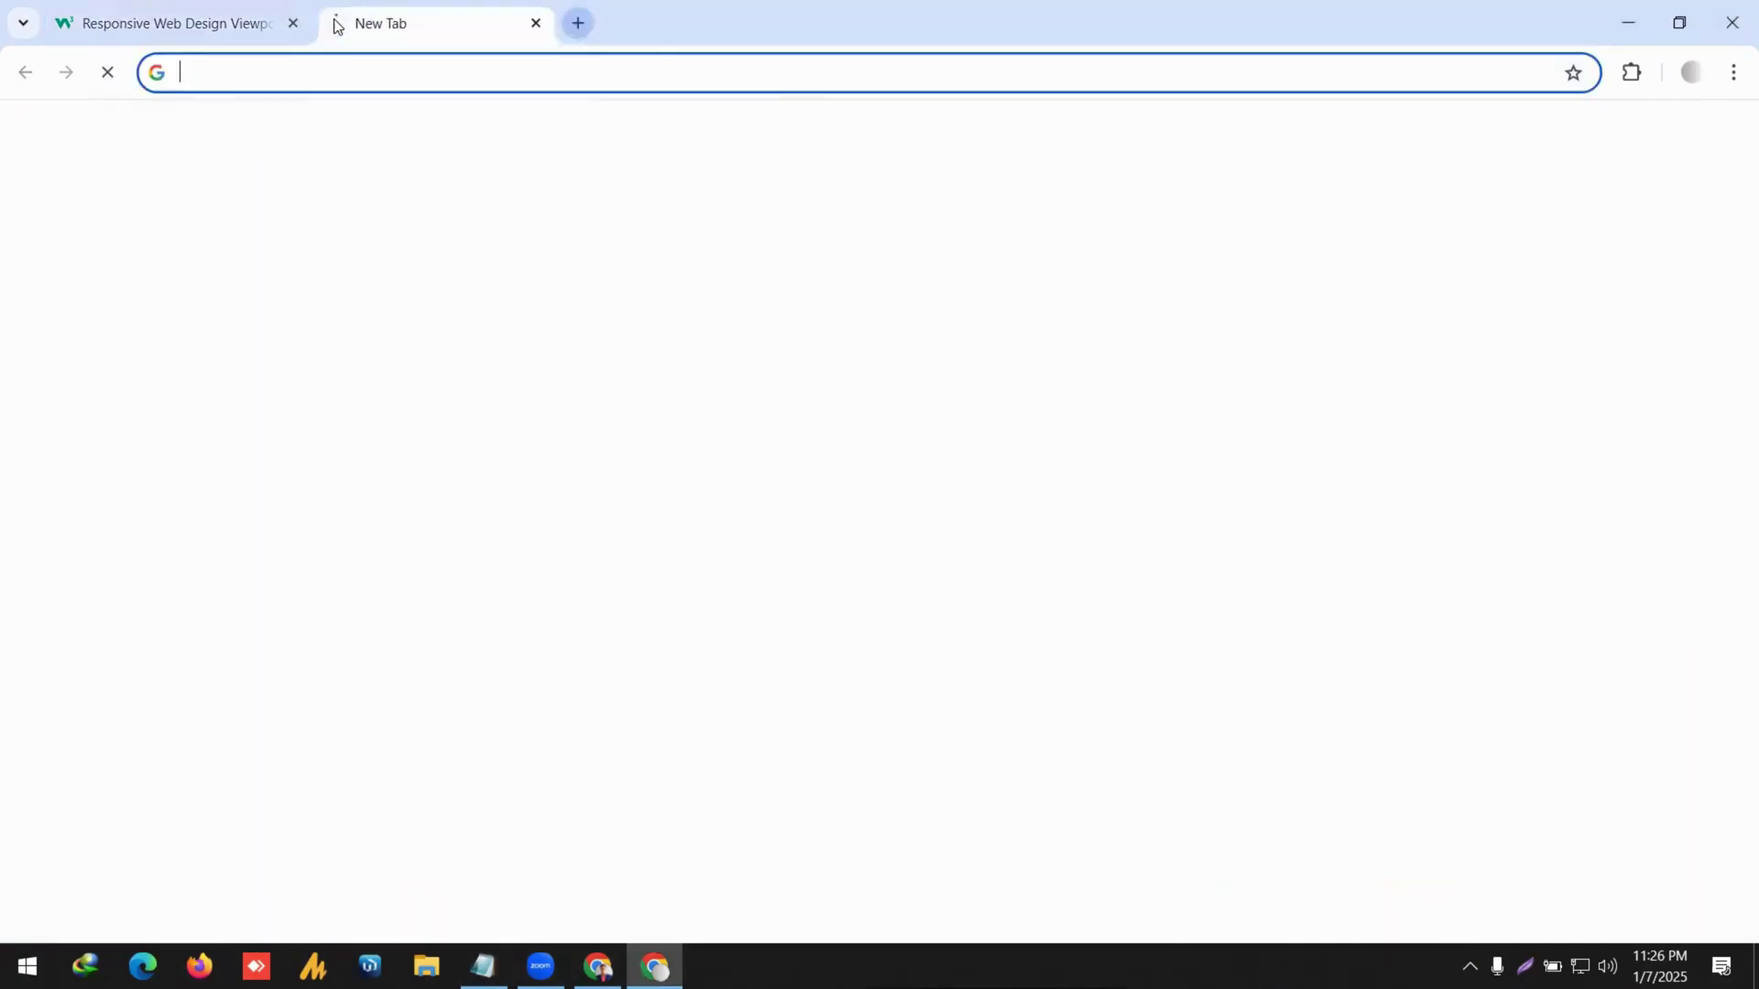
text(wh)
key(BackSpace)
key(BackSpace)
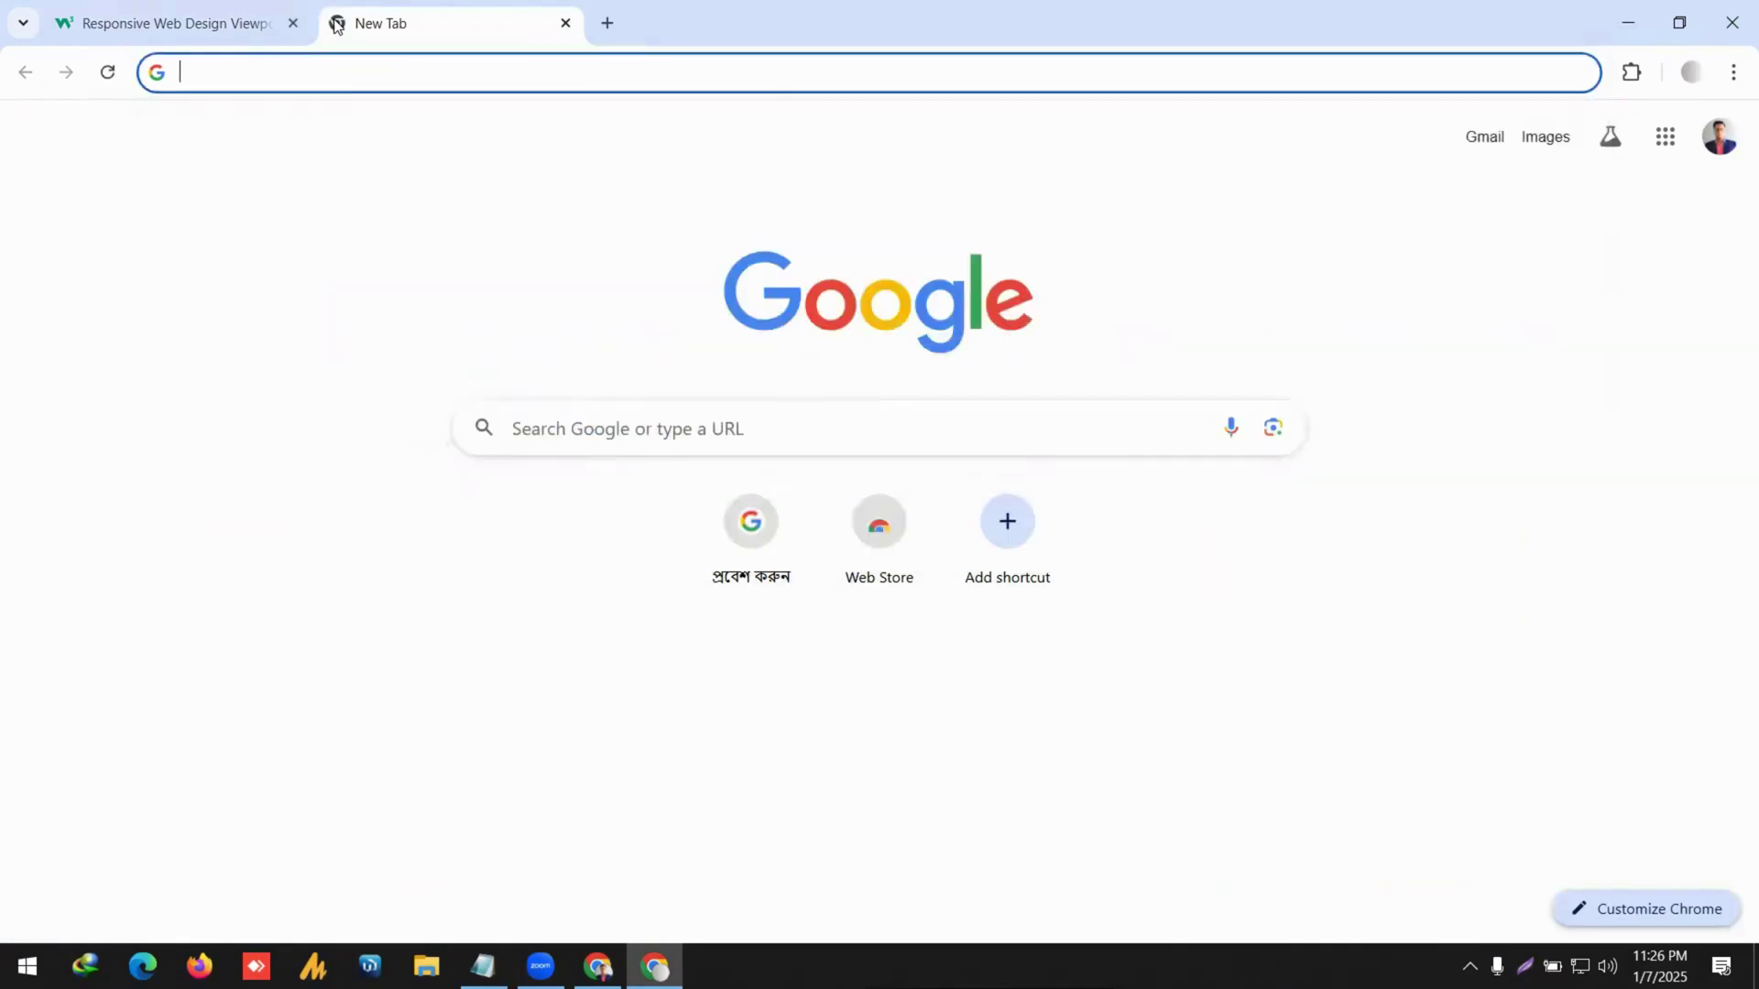
text(What is )
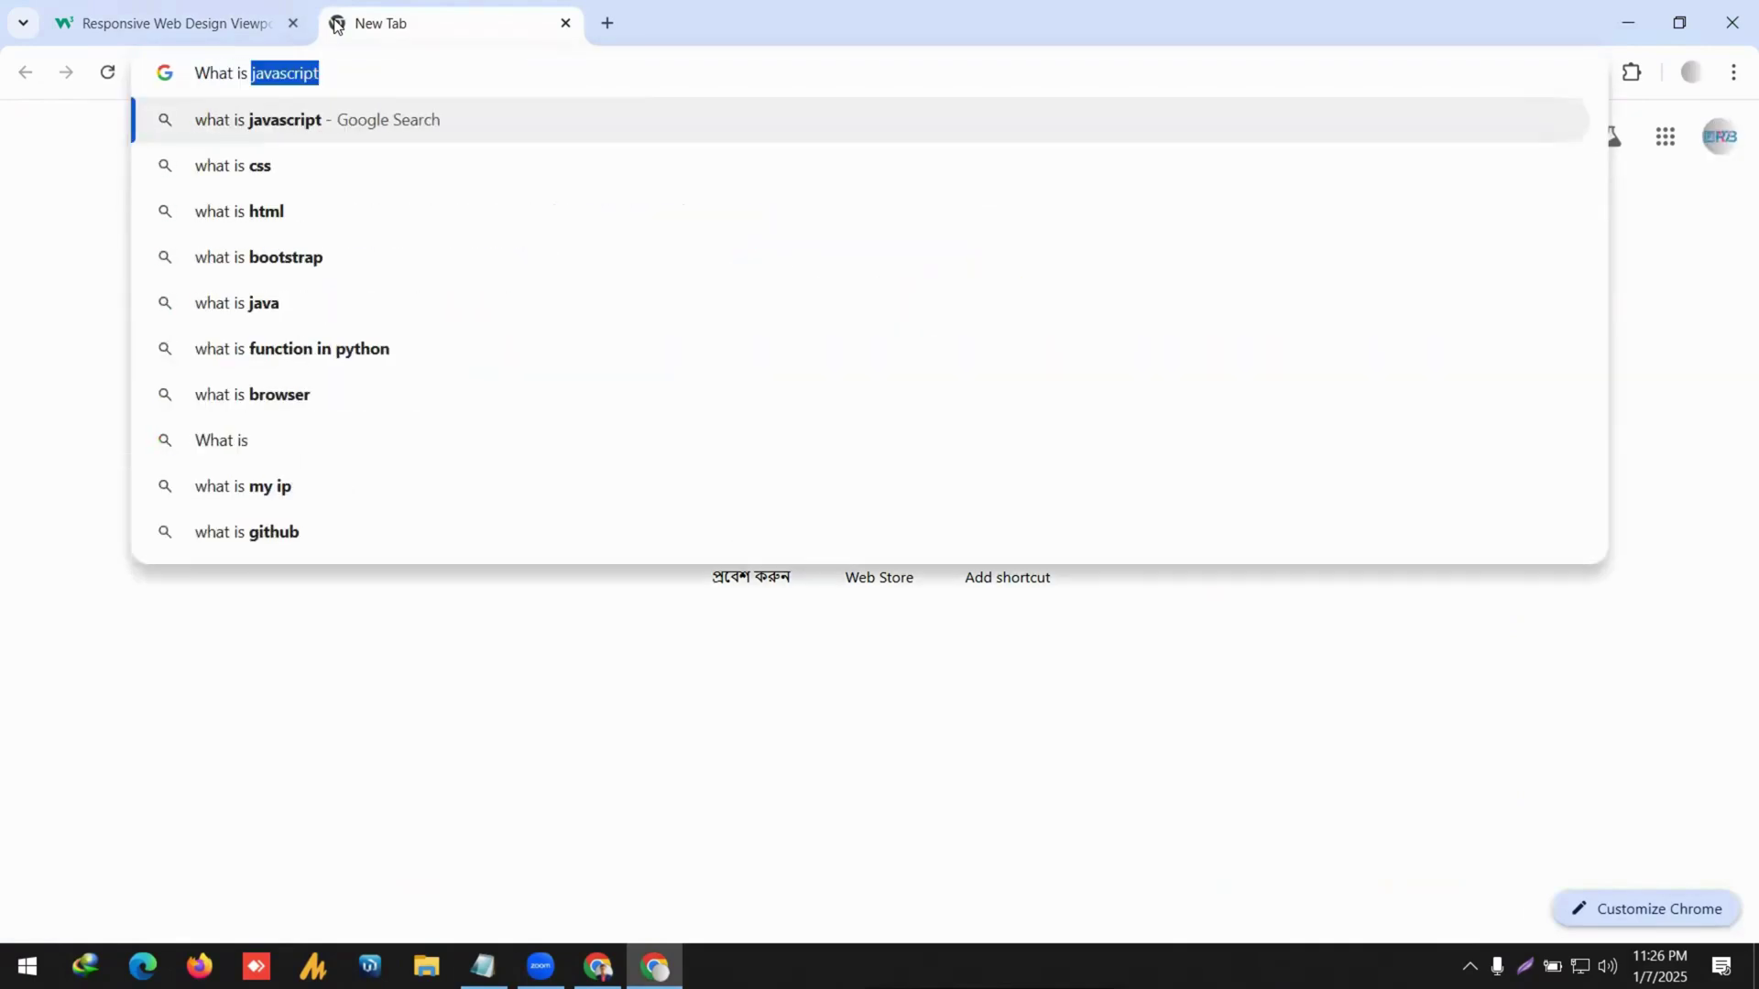
text(CMS)
key(Return)
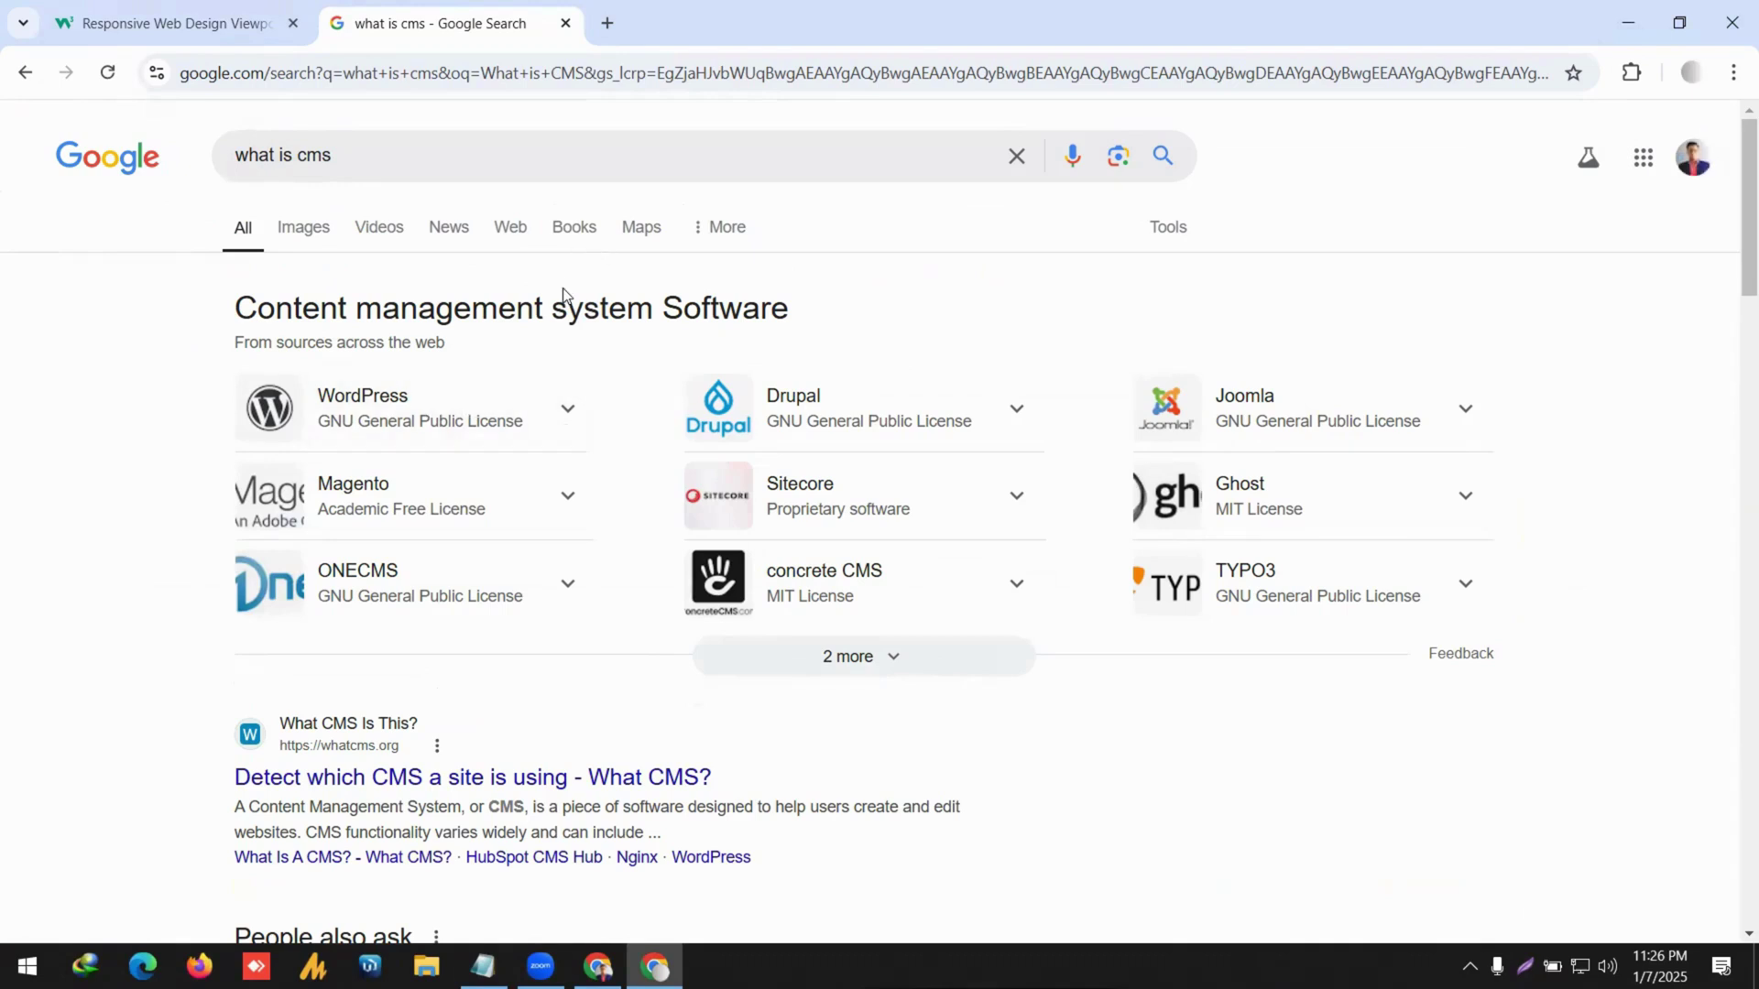
click(848, 657)
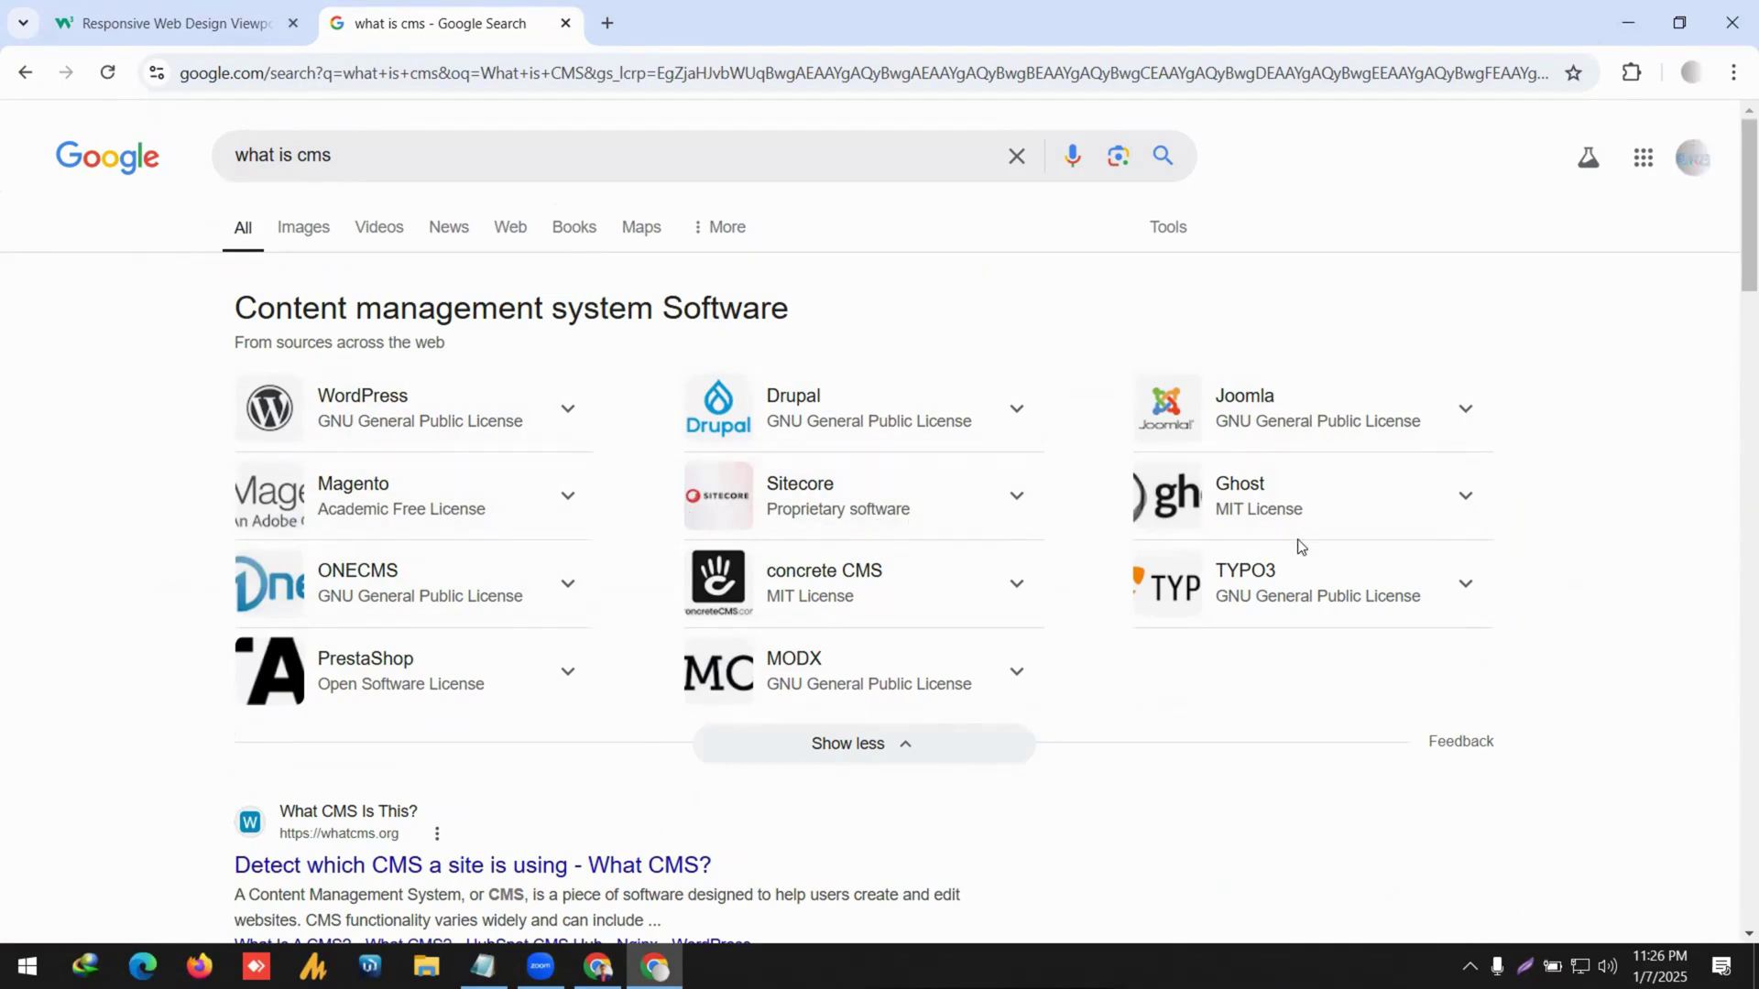
Review the CMS software results for 'what is cms', then bring the Notepad topic list forward.
scroll(403, 595, down, 3)
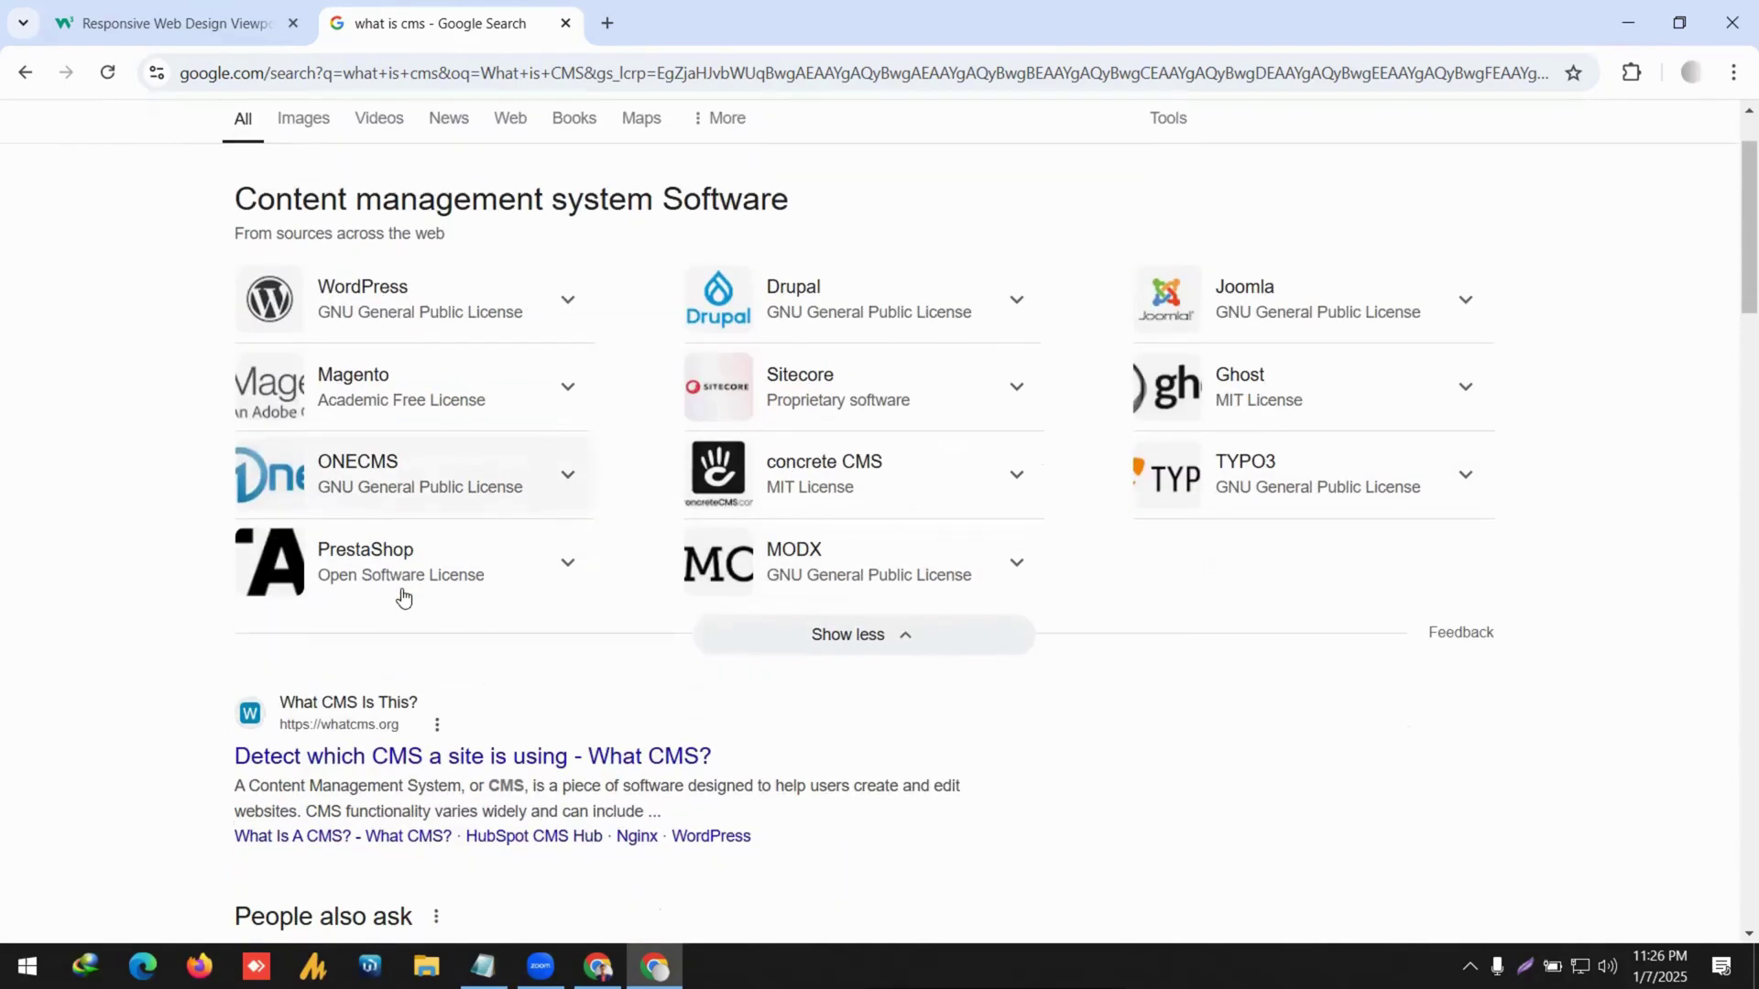
scroll(519, 577, down, 1)
scroll(554, 546, down, 2)
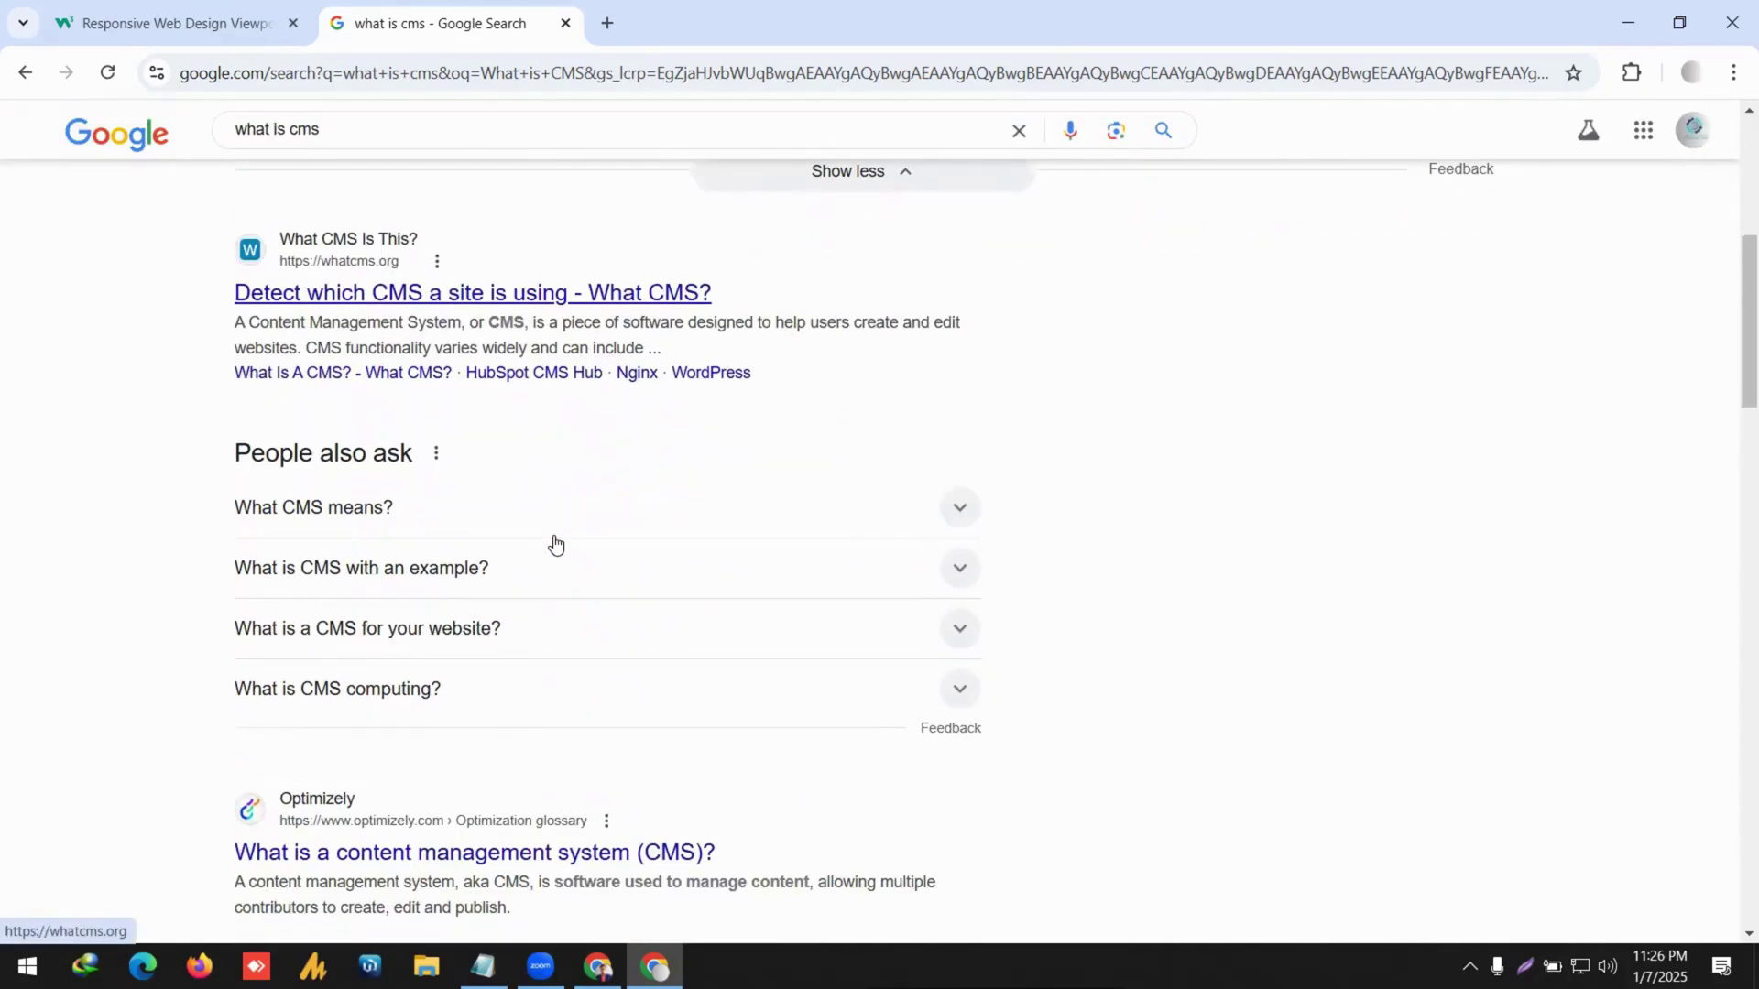
scroll(554, 545, up, 4)
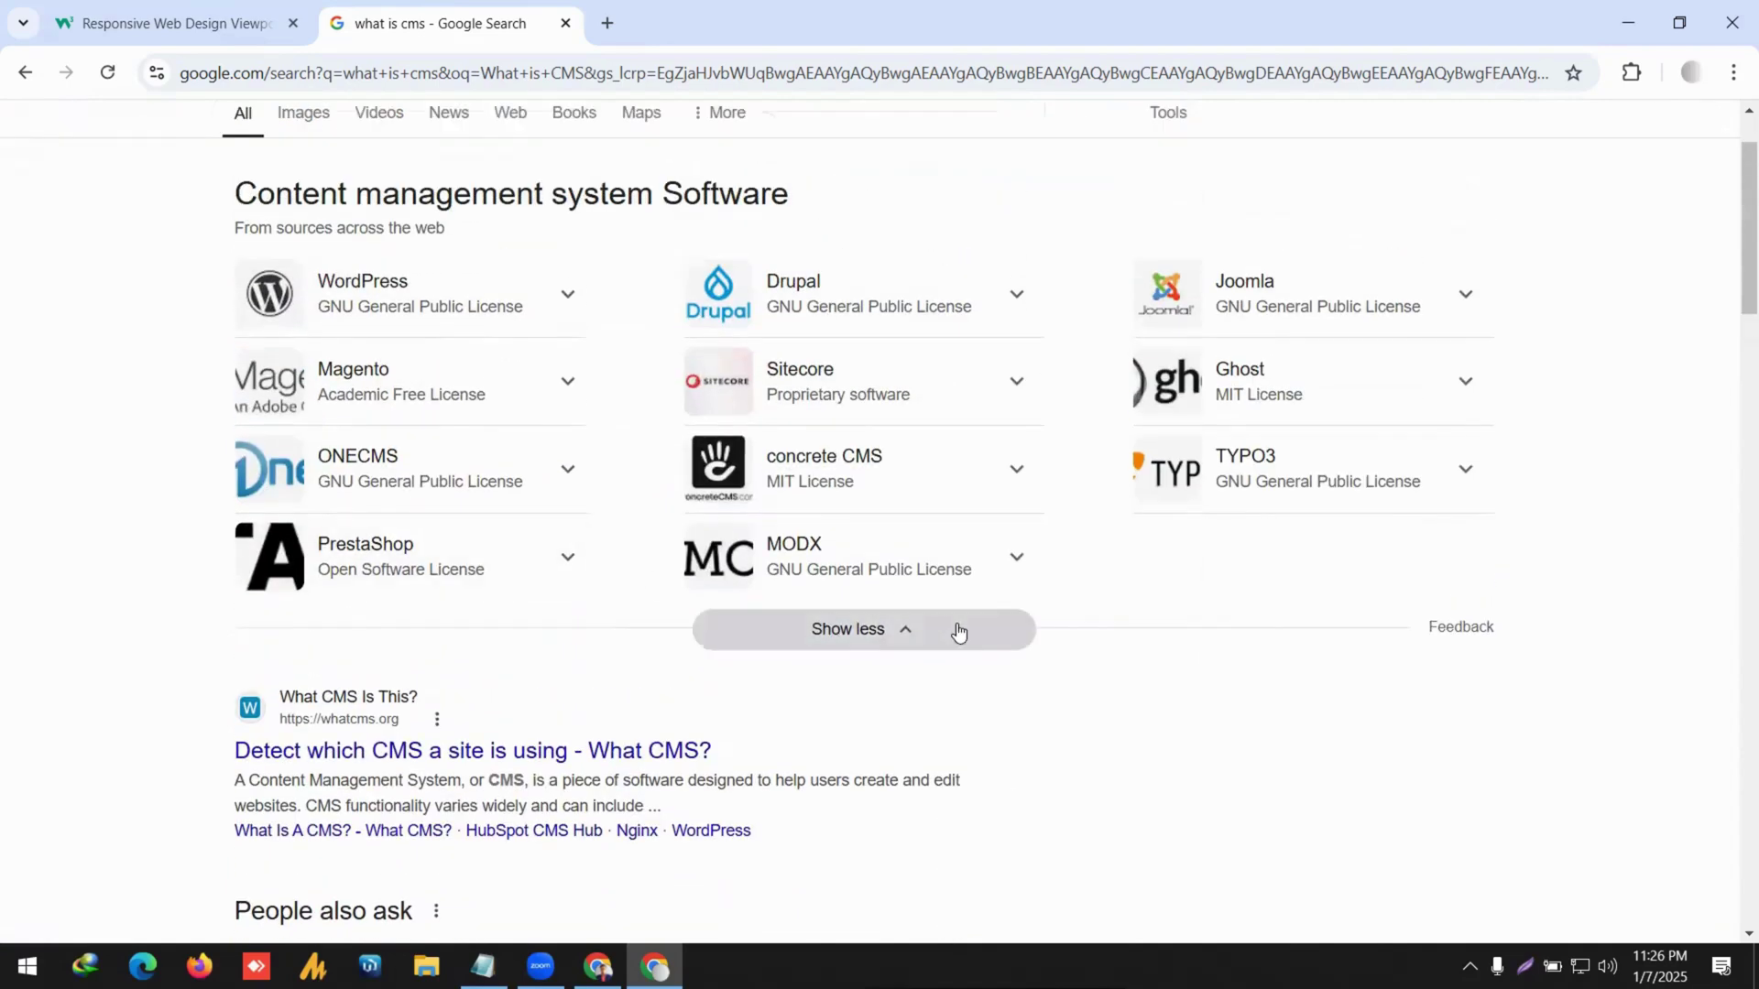
scroll(639, 566, up, 1)
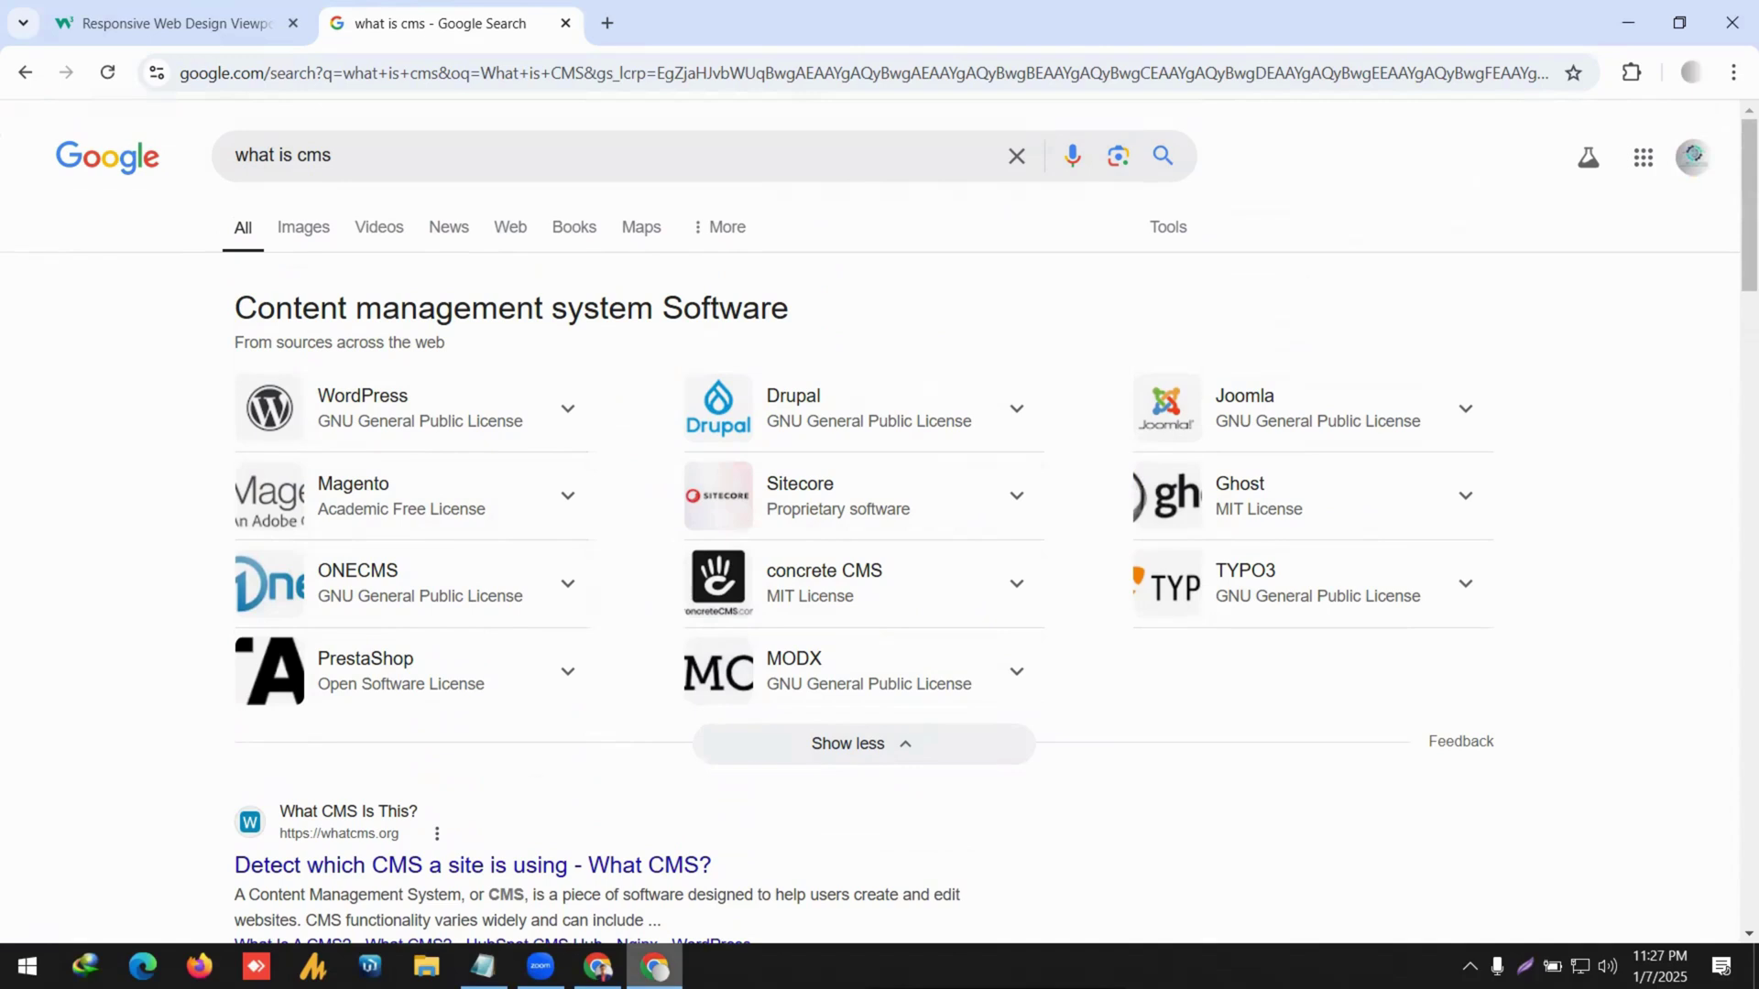
mouse_move(654, 966)
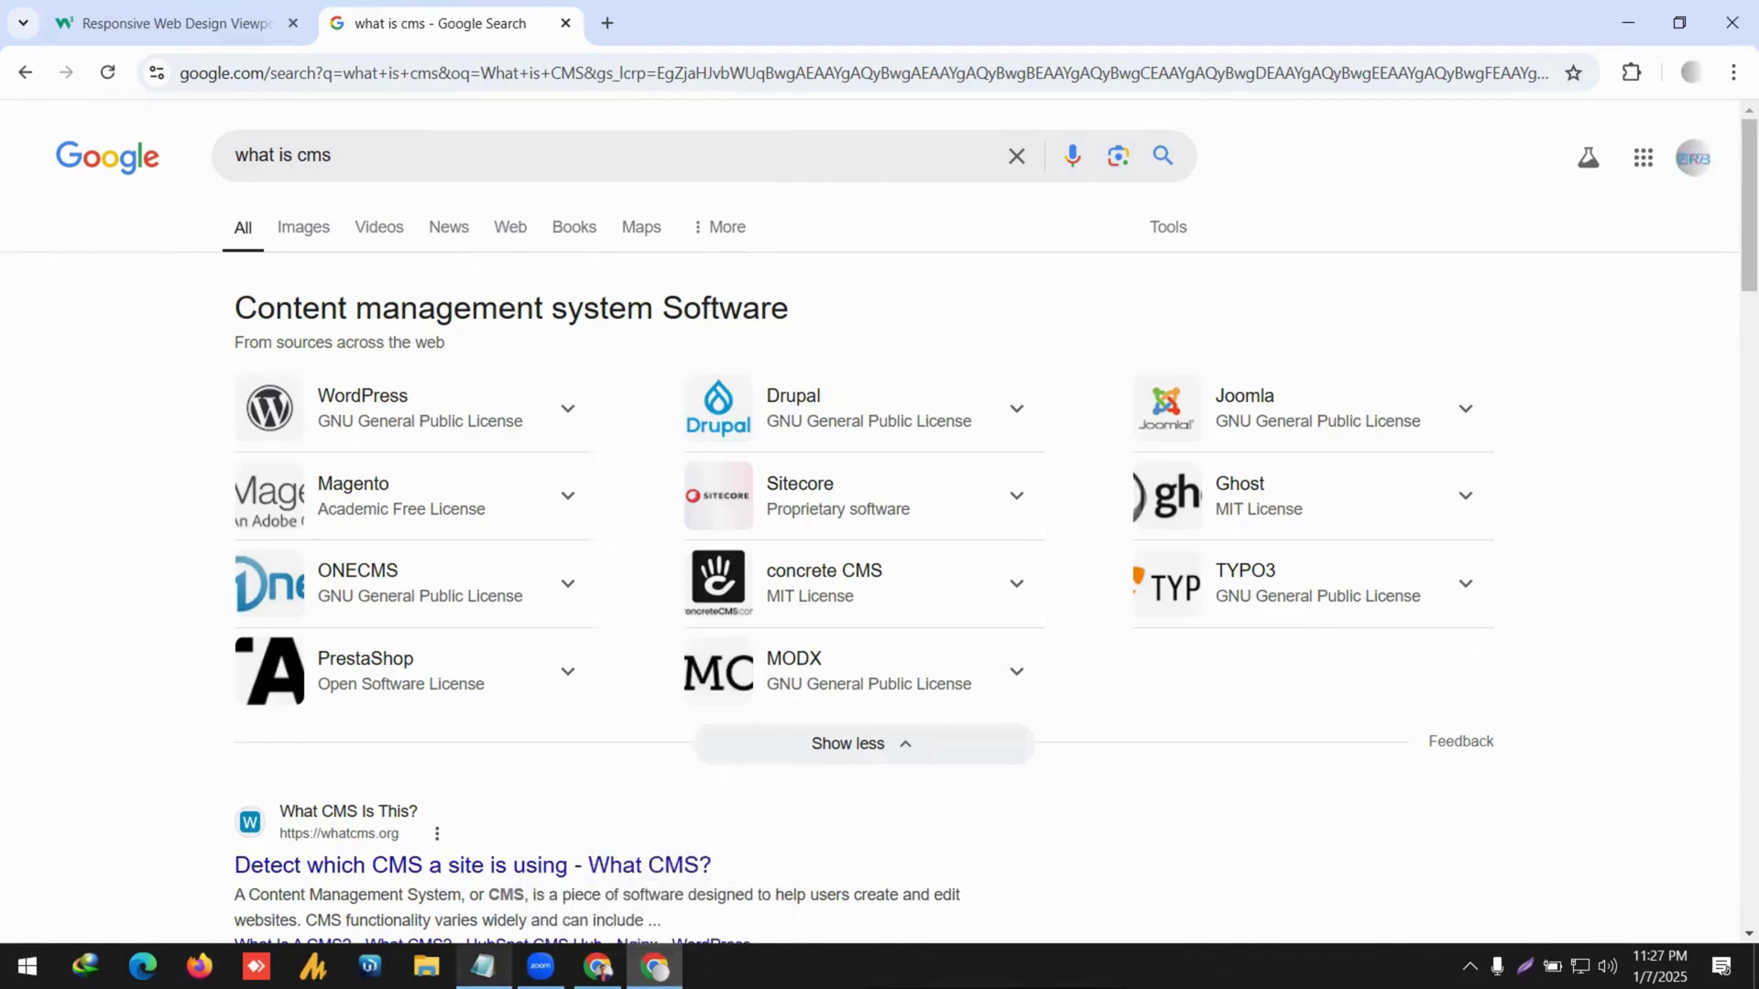
click(483, 966)
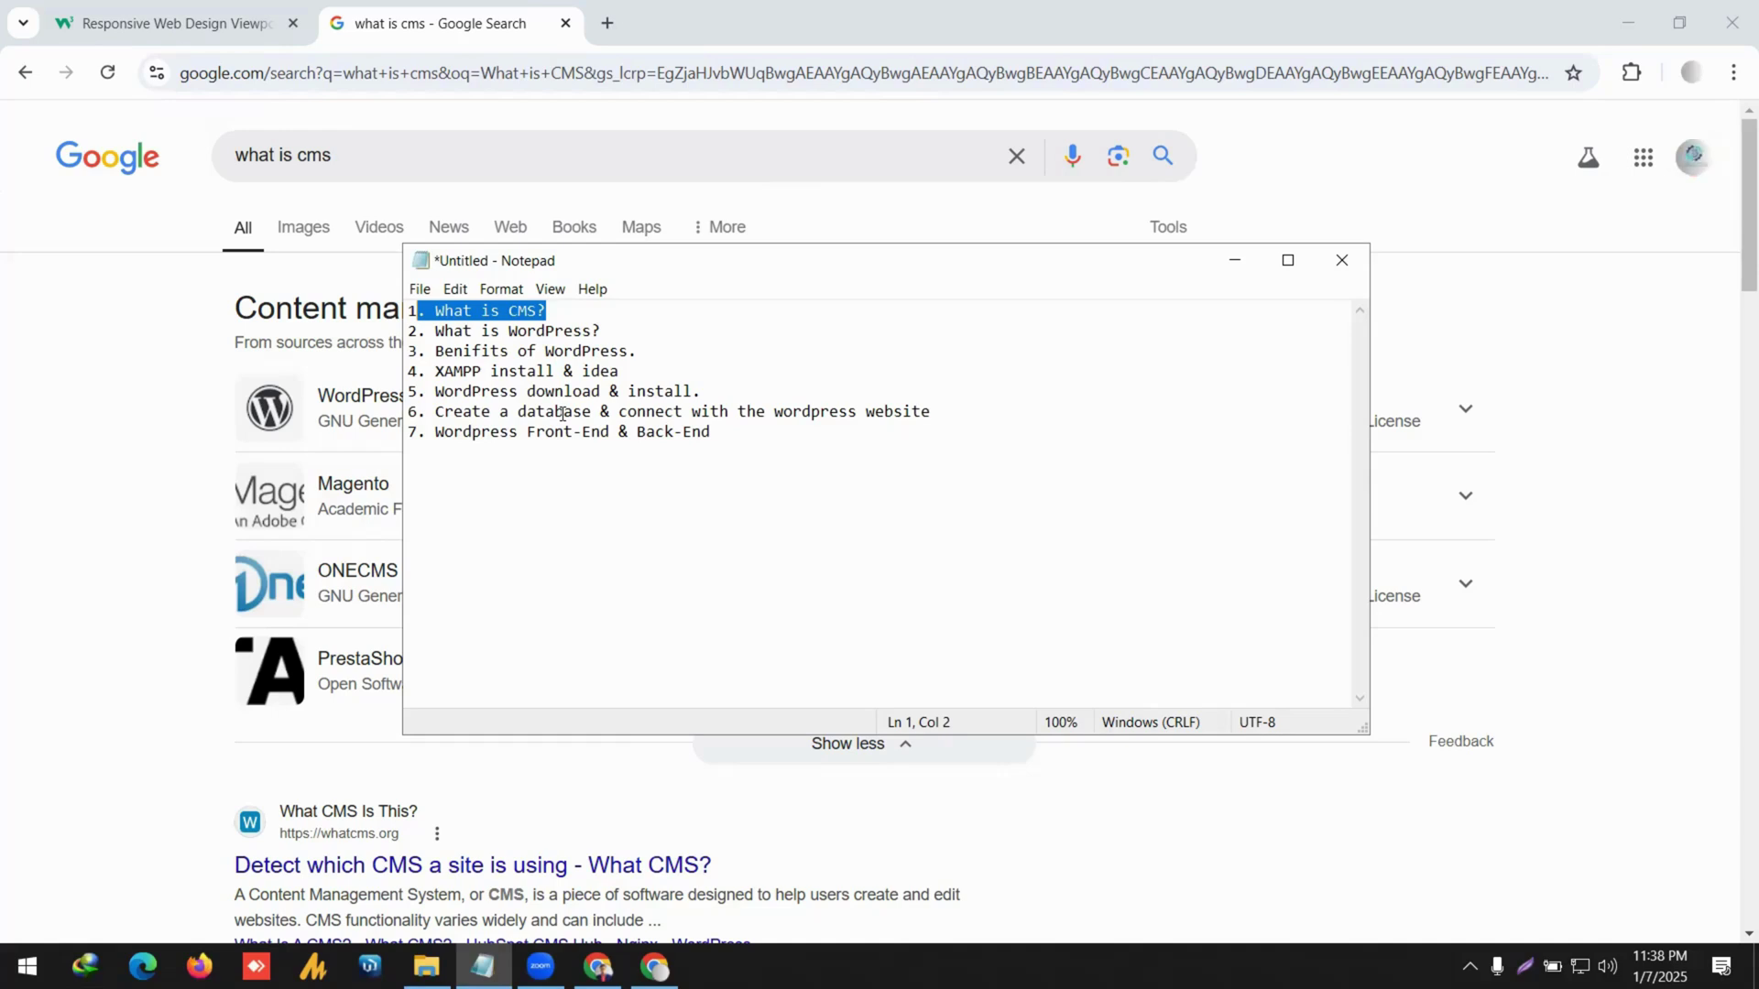
Select the line 4 topic 'XAMPP install & idea', leaving the cursor in XAMPP.
click(547, 371)
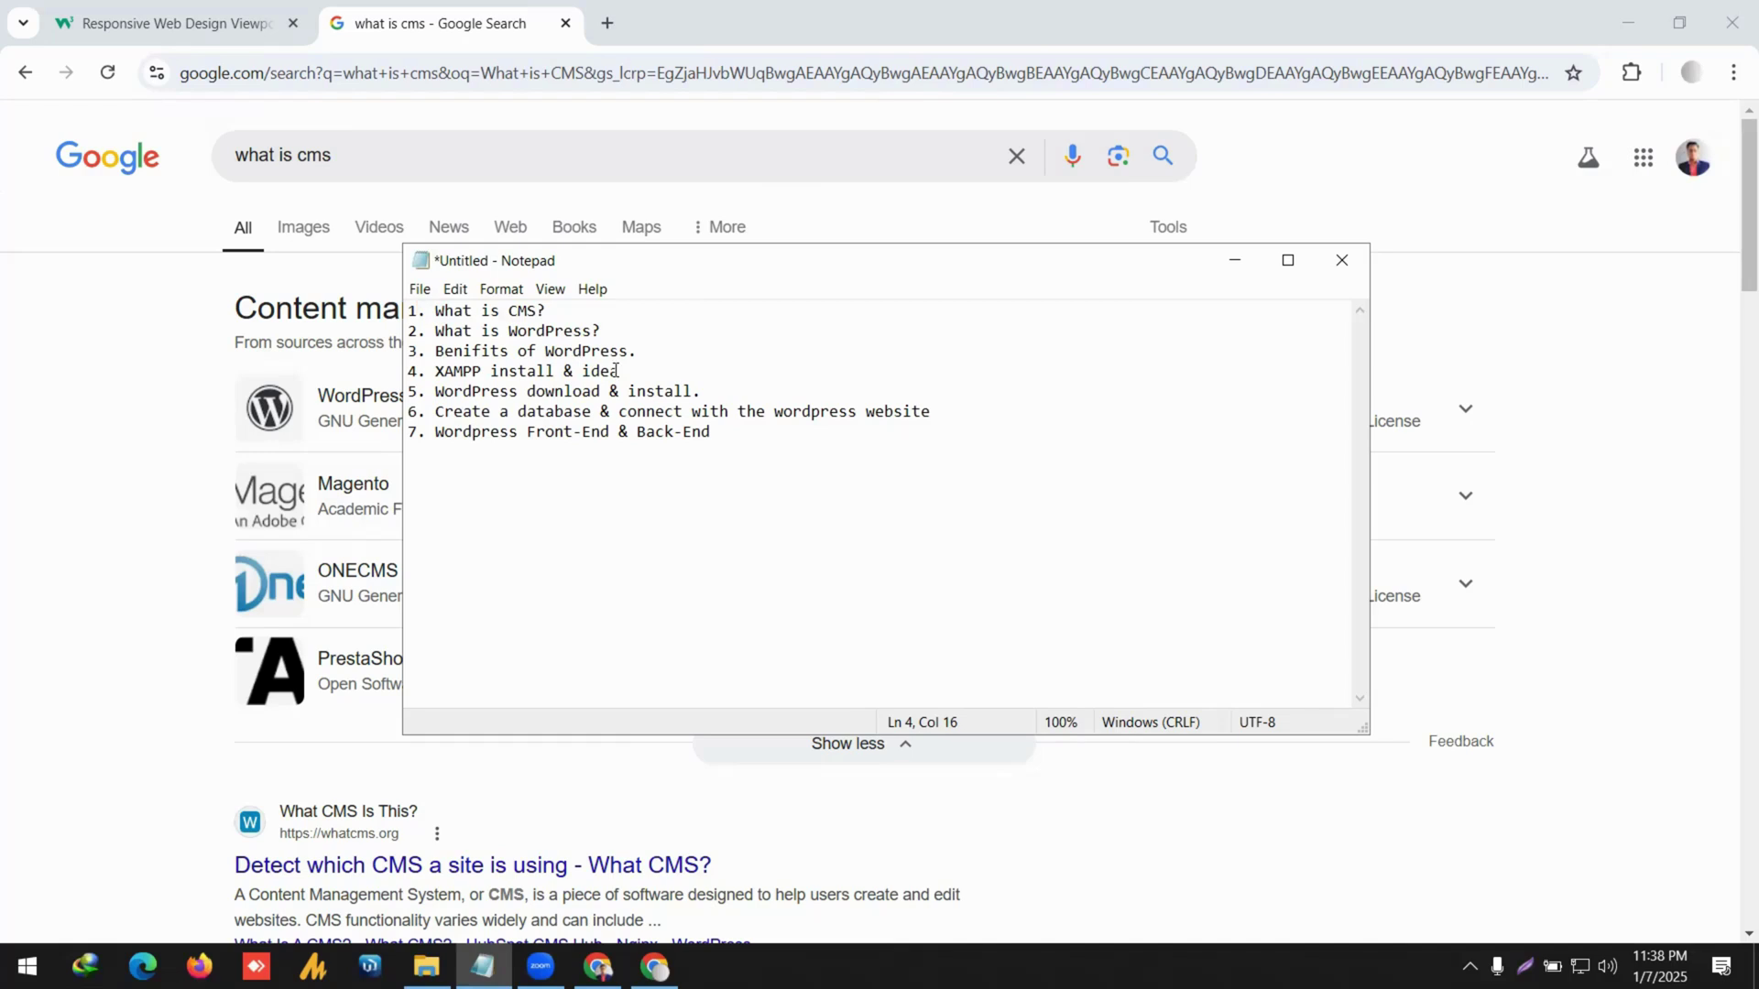
drag(619, 371, 418, 371)
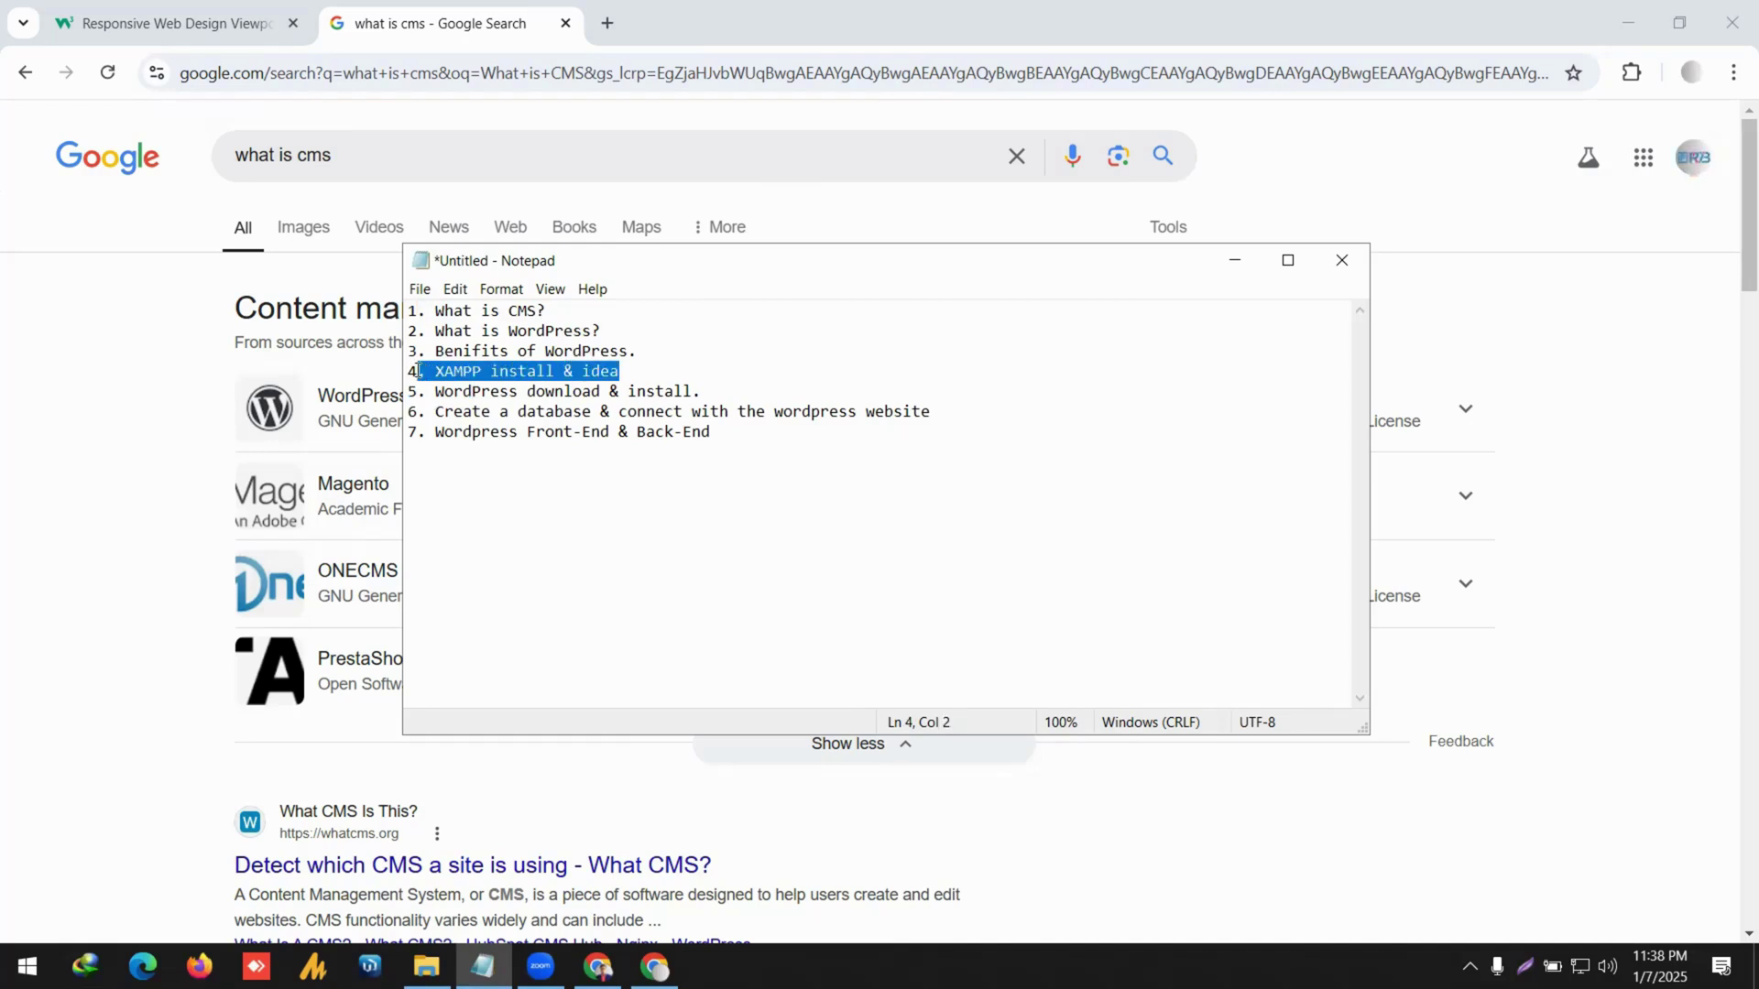
click(445, 374)
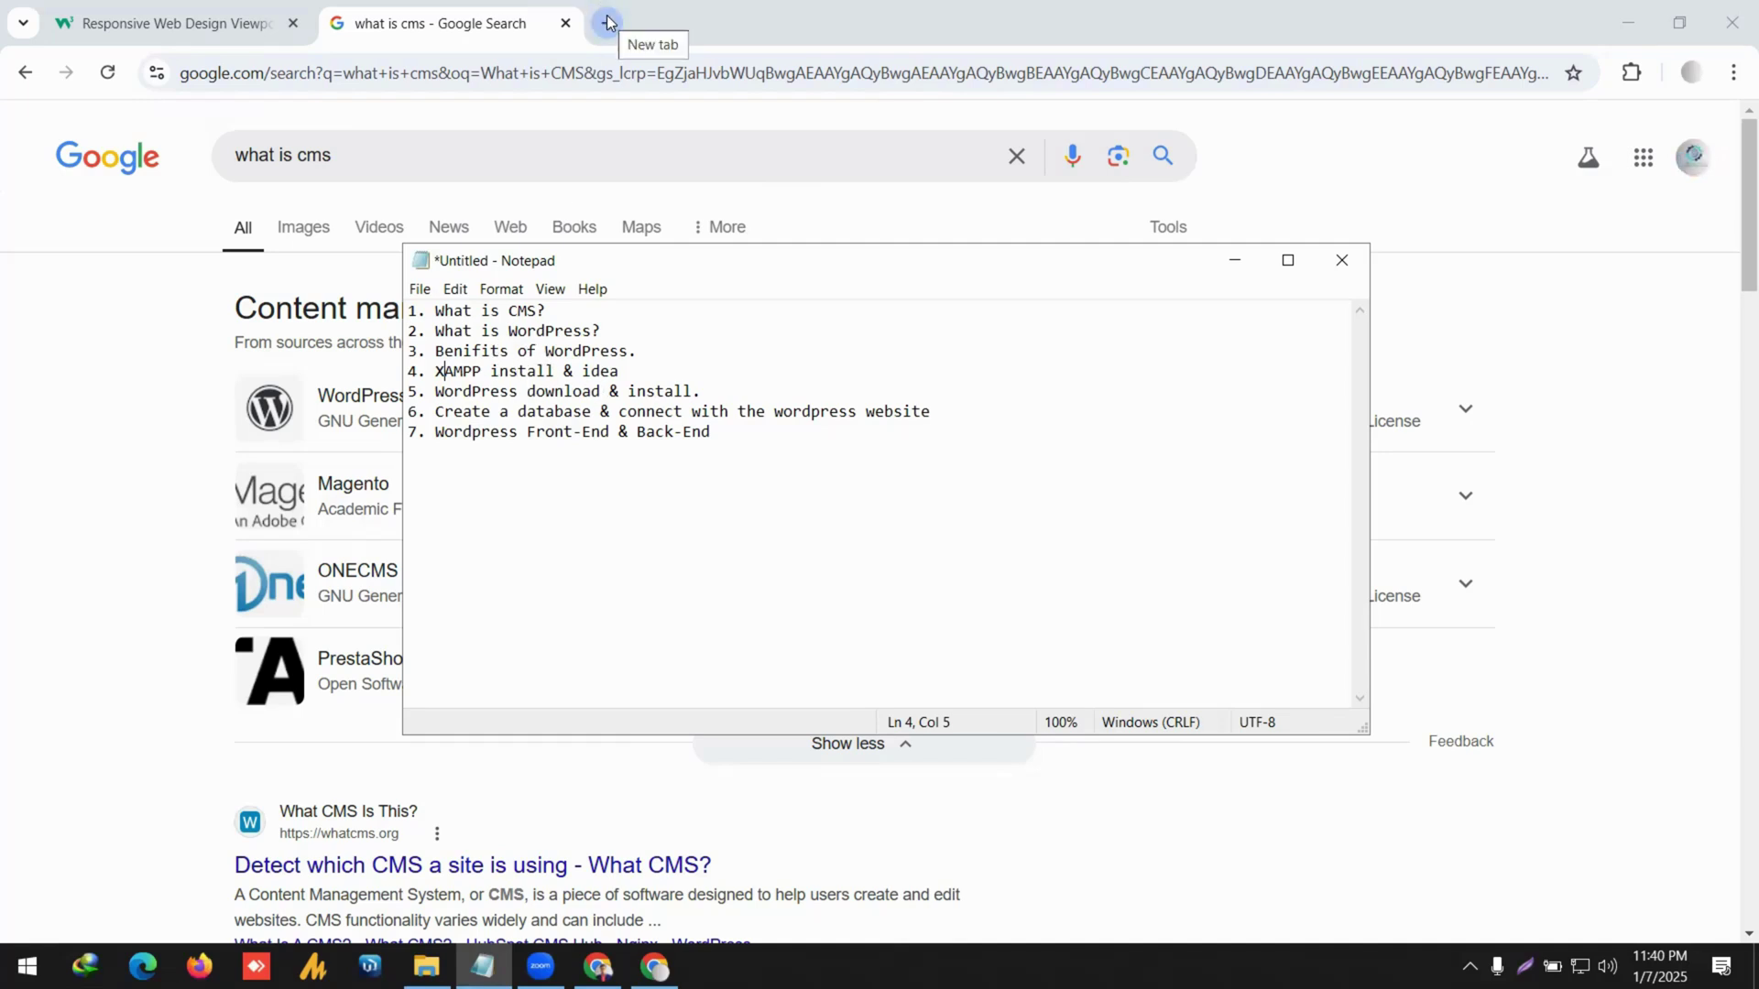
Copy XAMPP from the outline, search it in a new tab, and open the official apachefriends.org site.
key(ctrl+Left)
key(ctrl+shift+Right)
key(ctrl+c)
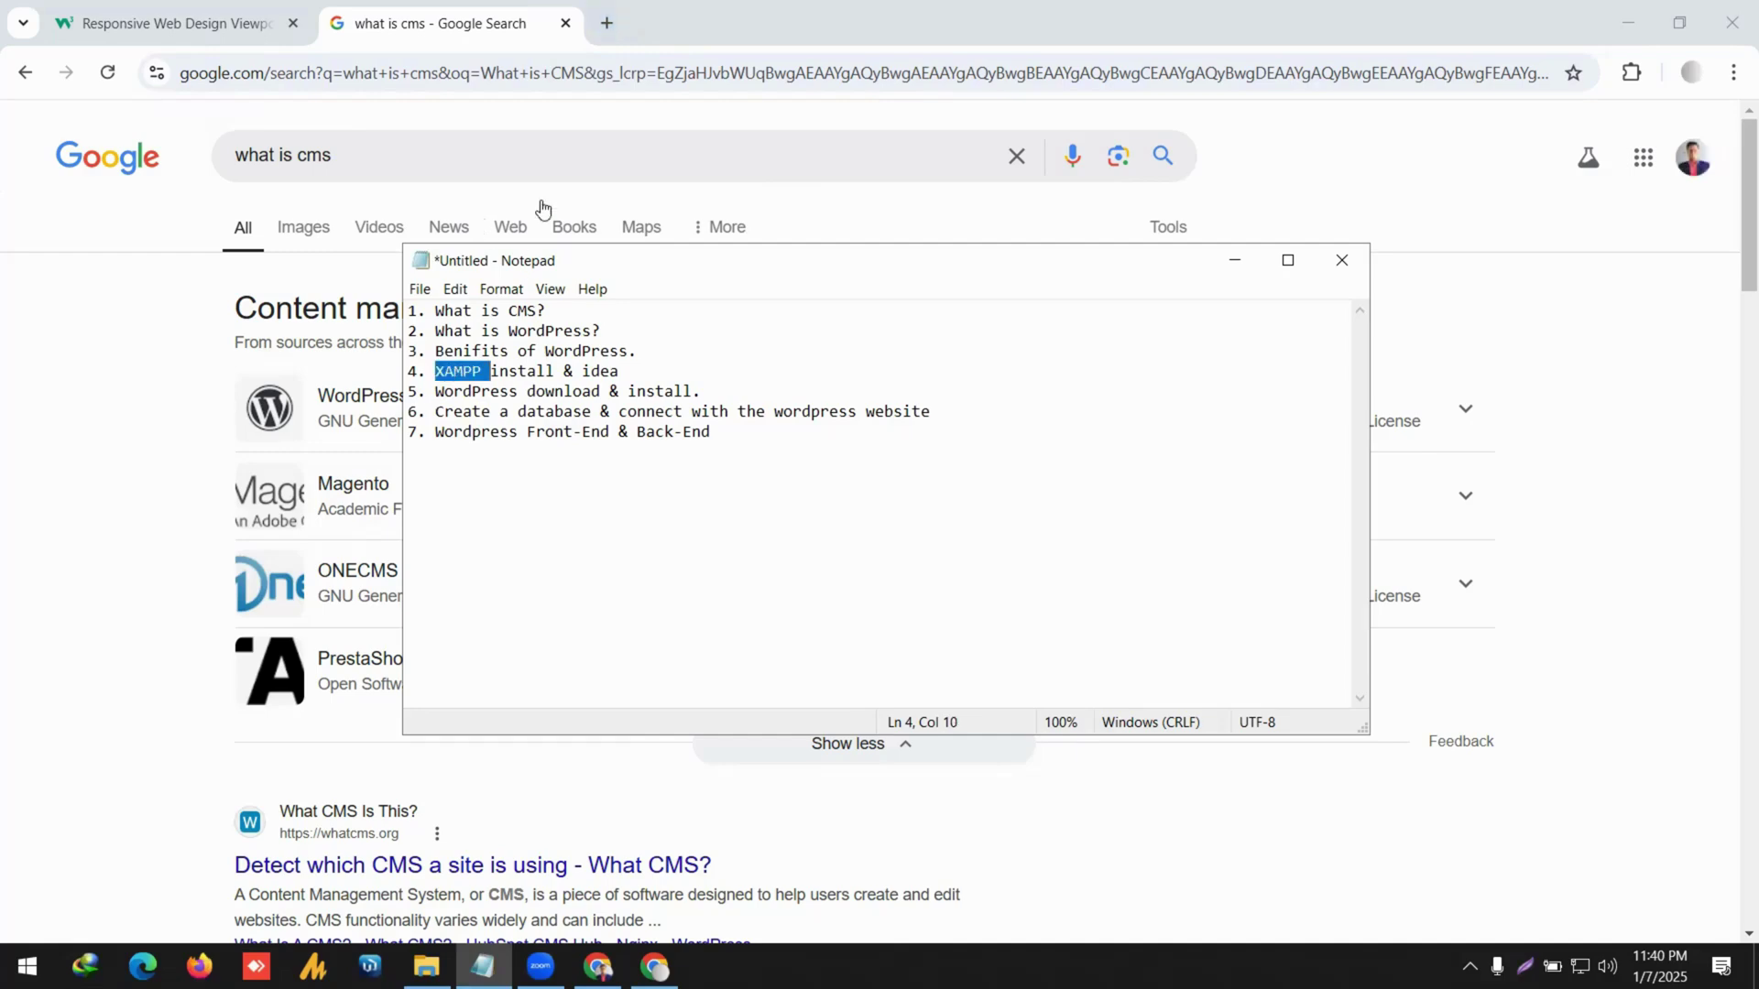
click(597, 23)
key(ctrl+v)
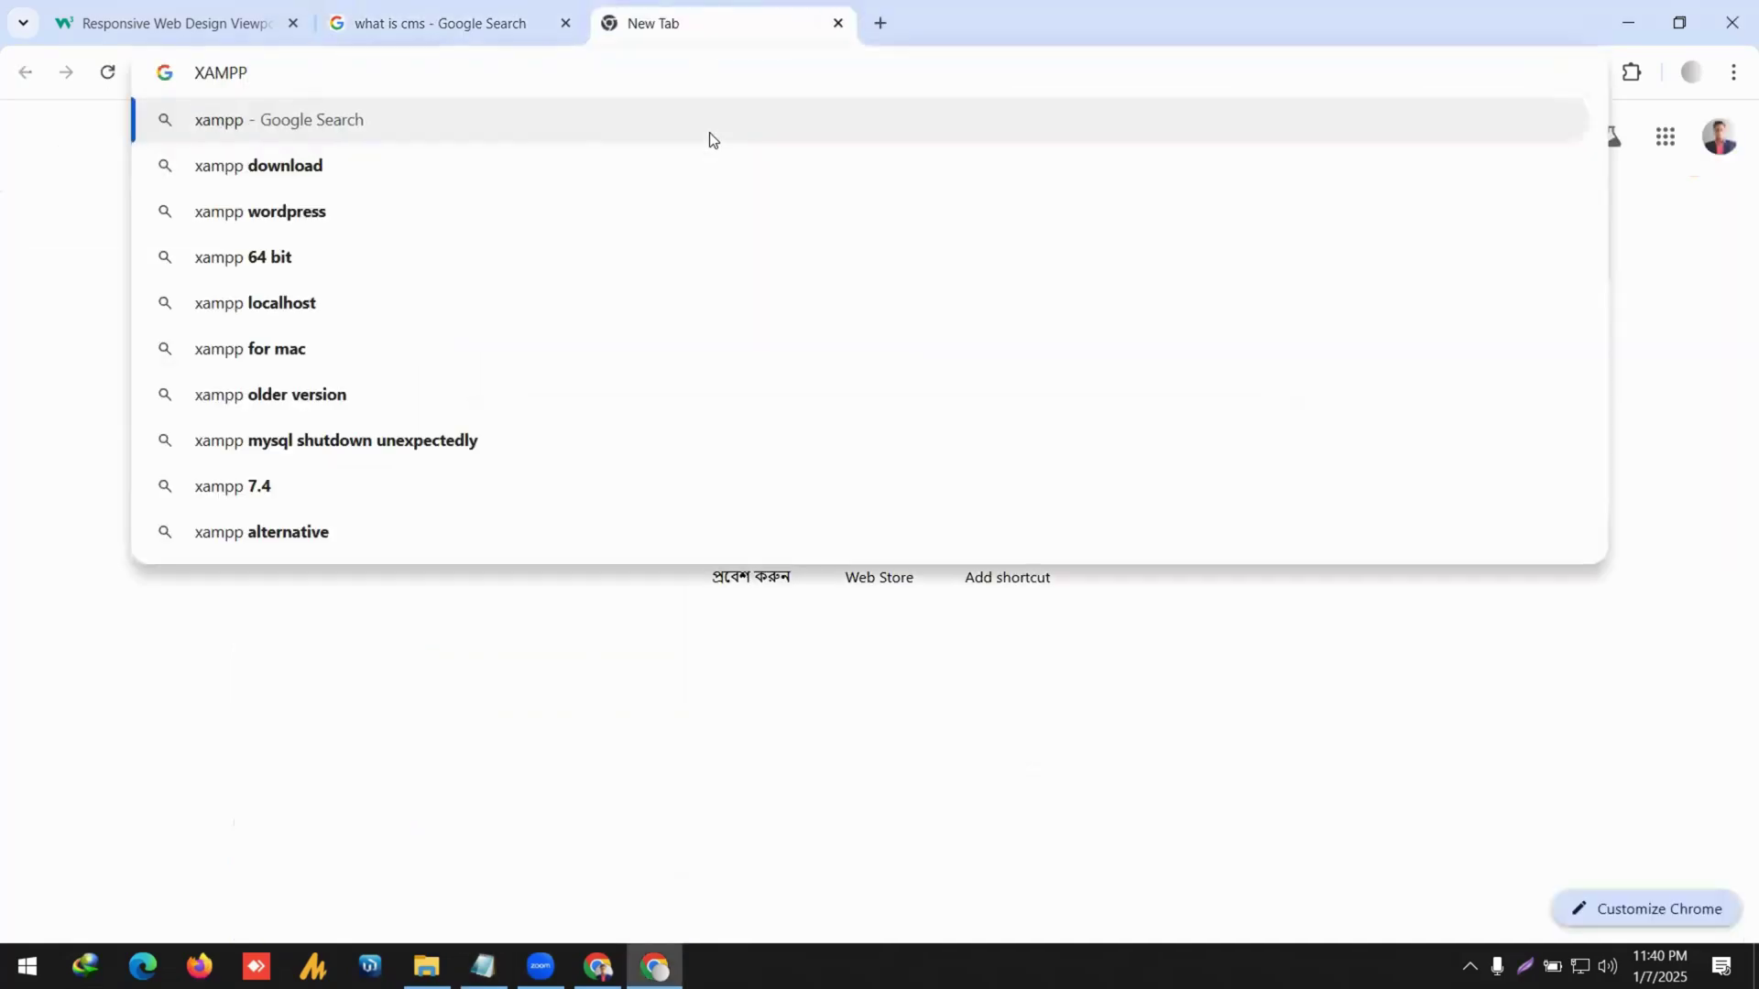
key(Return)
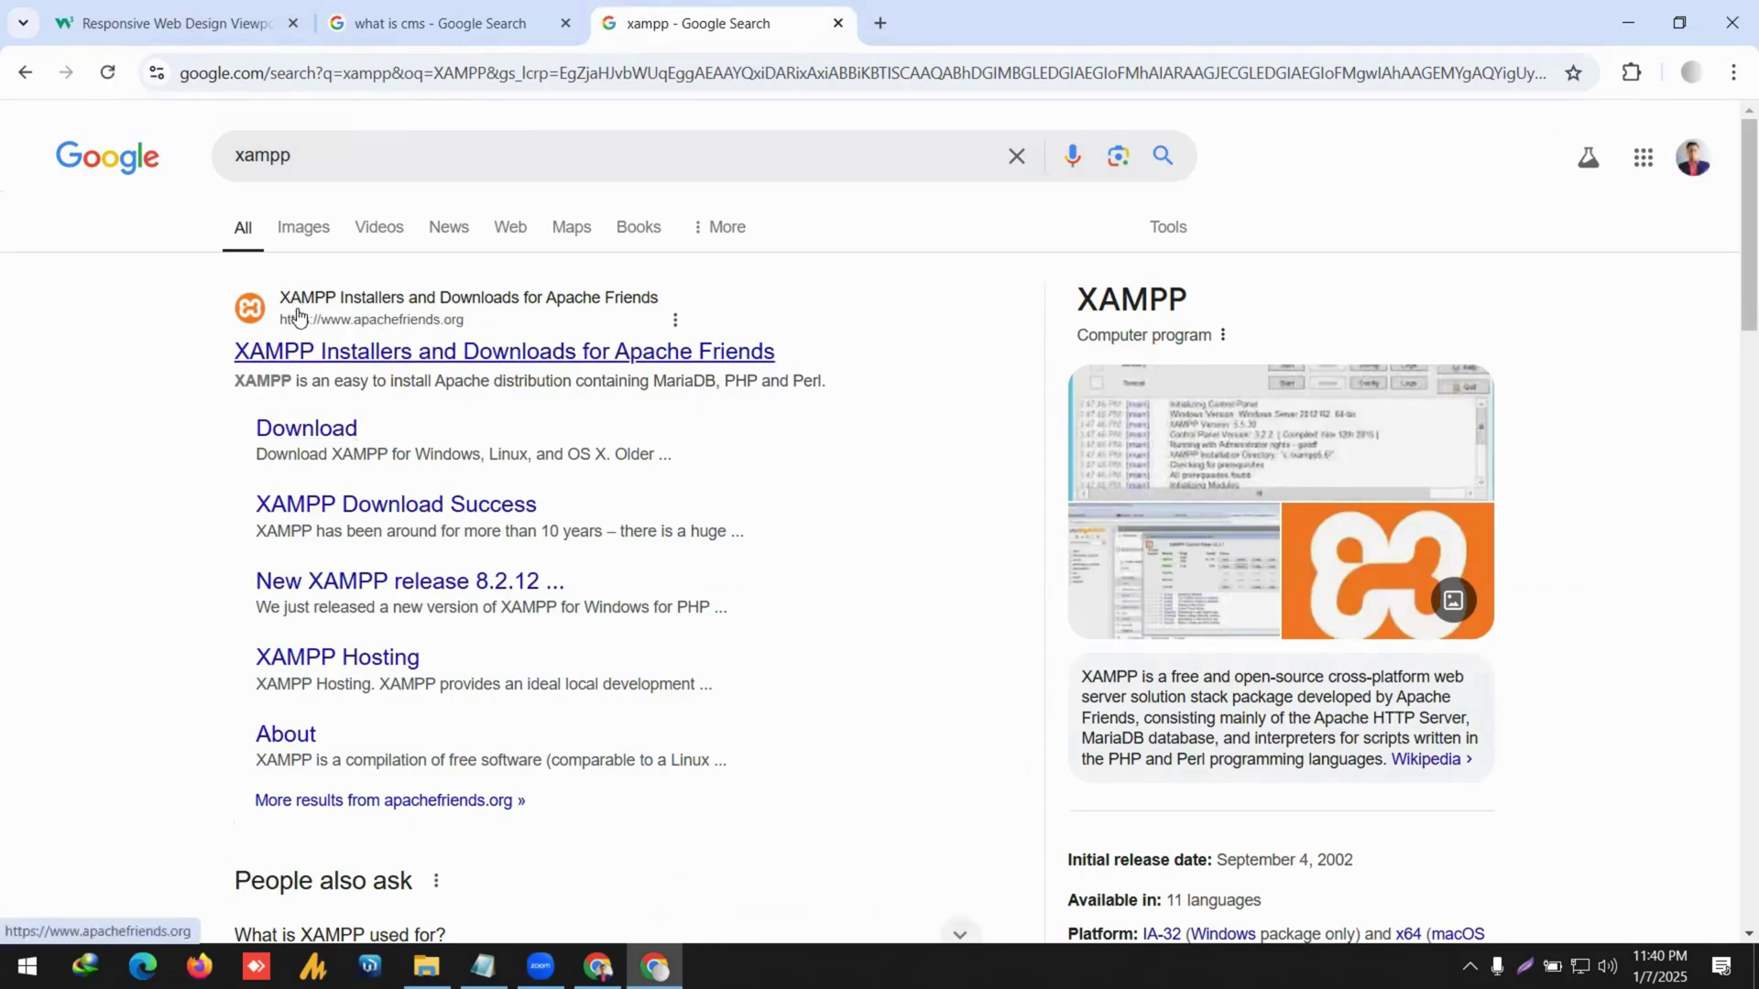
click(363, 366)
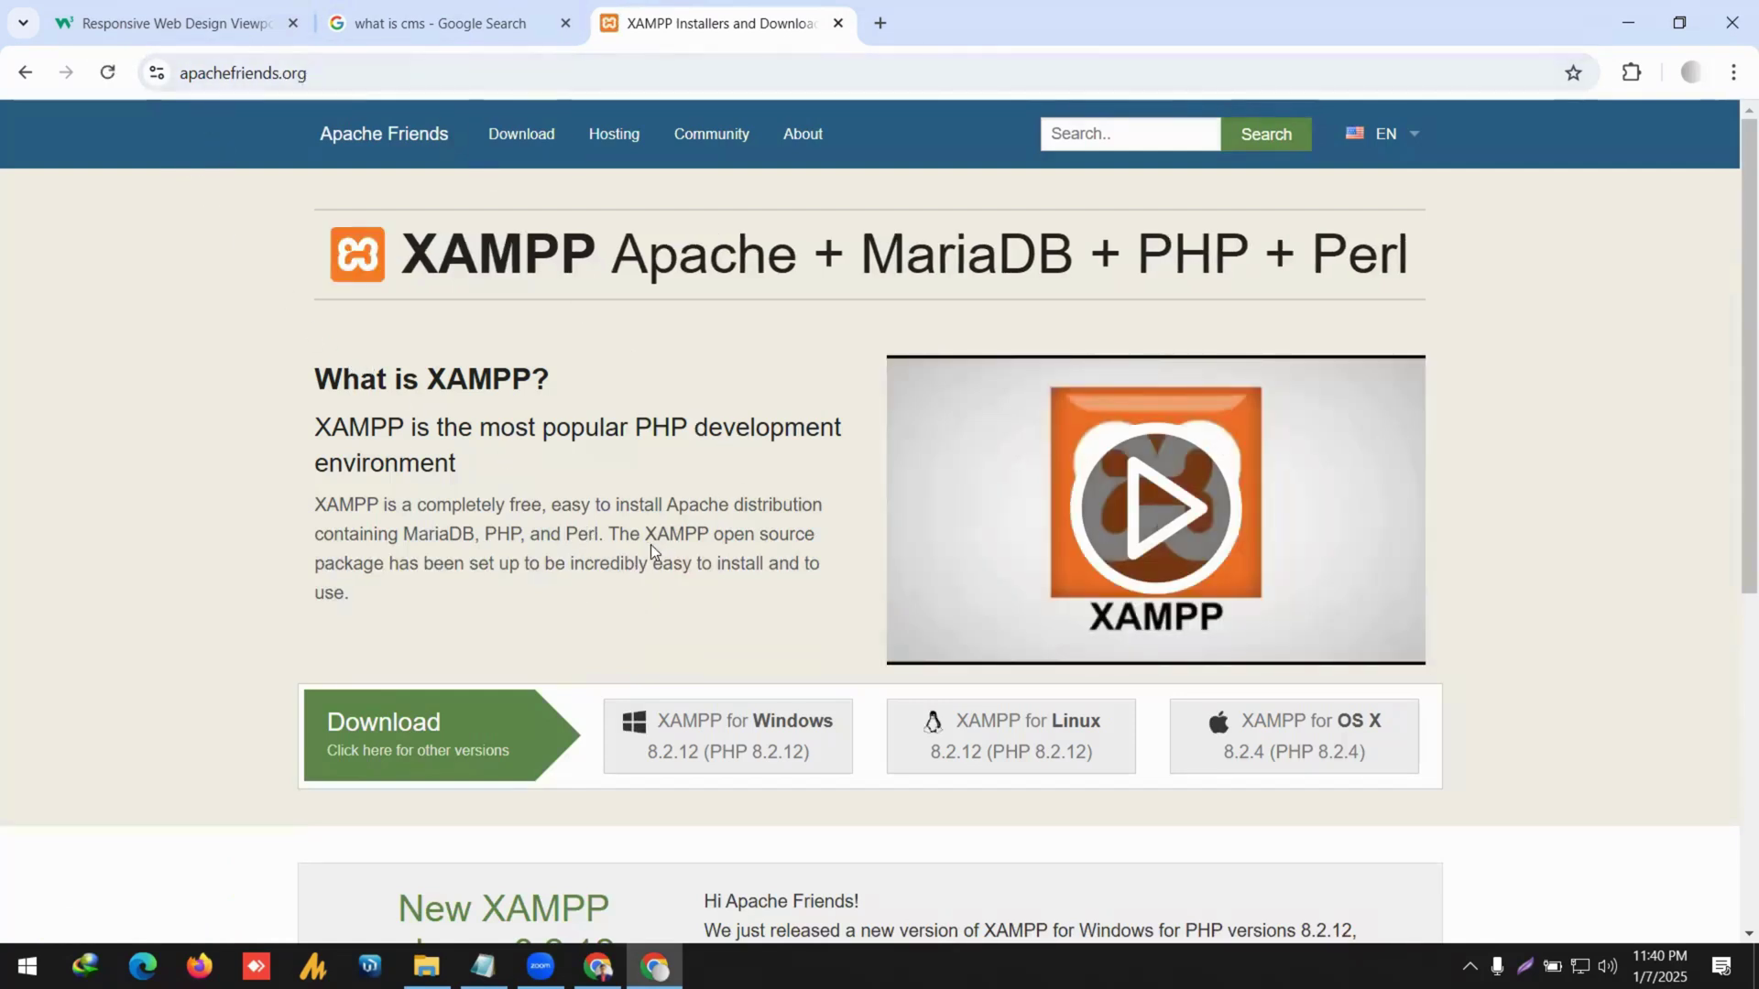
scroll(660, 550, down, 1)
scroll(742, 632, up, 1)
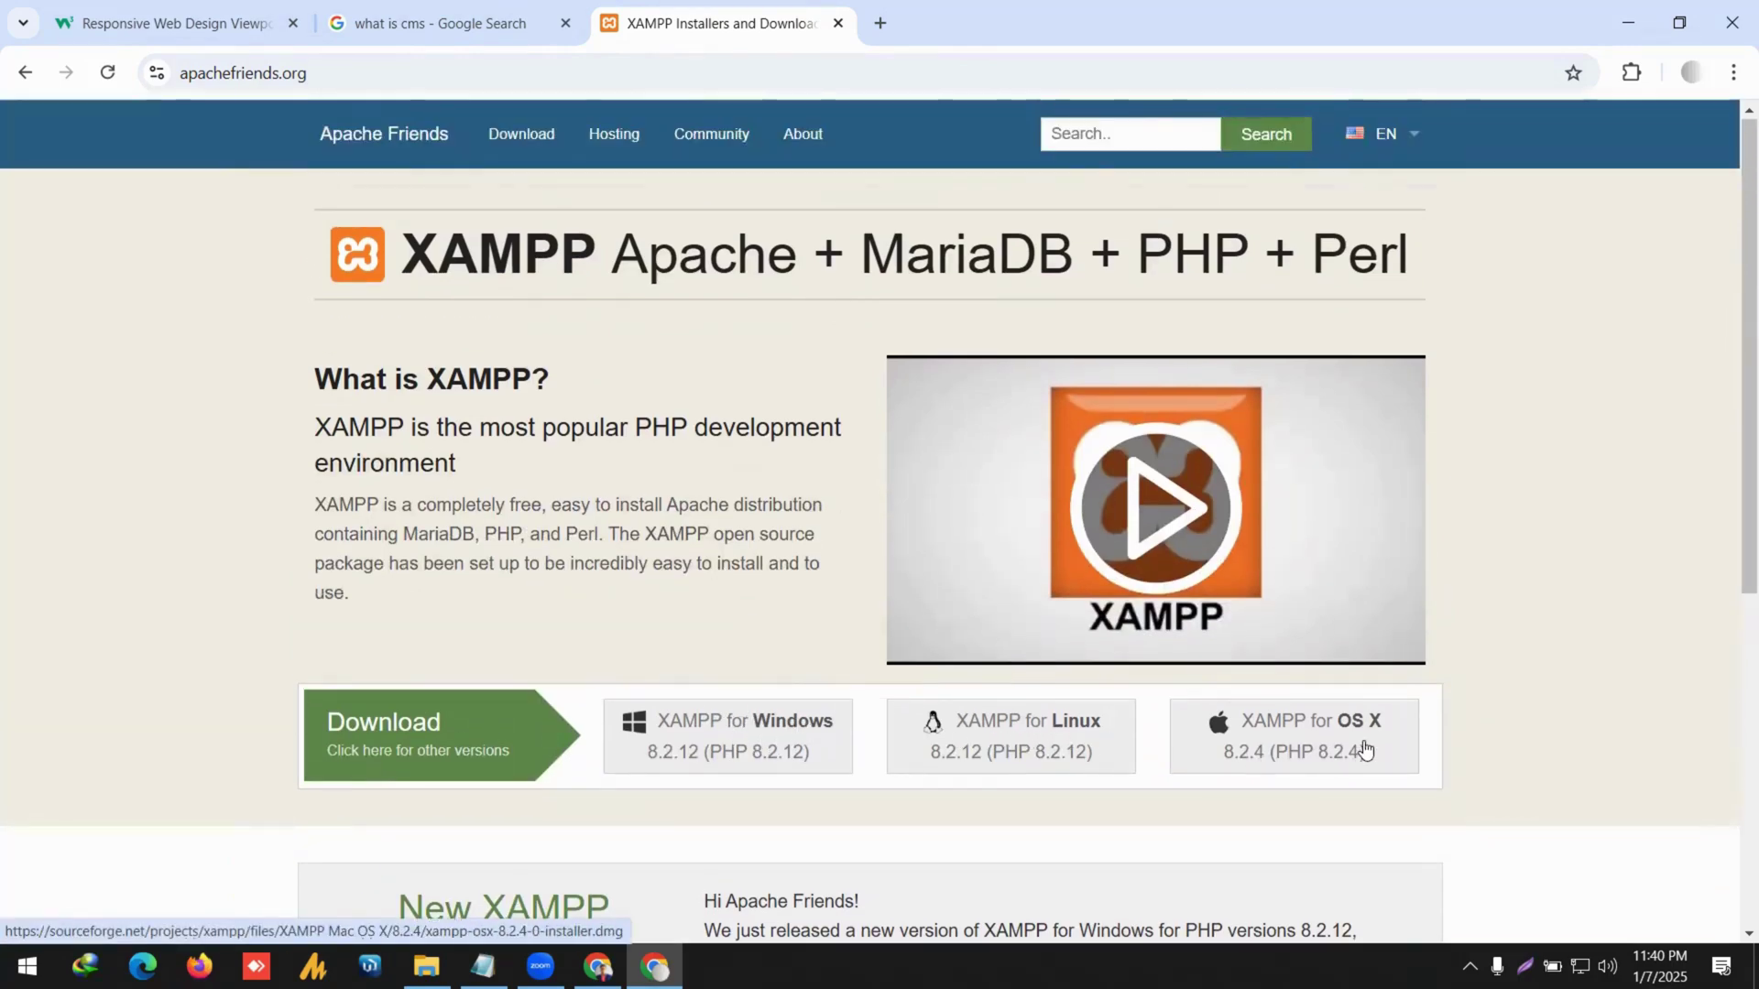
scroll(1394, 736, down, 1)
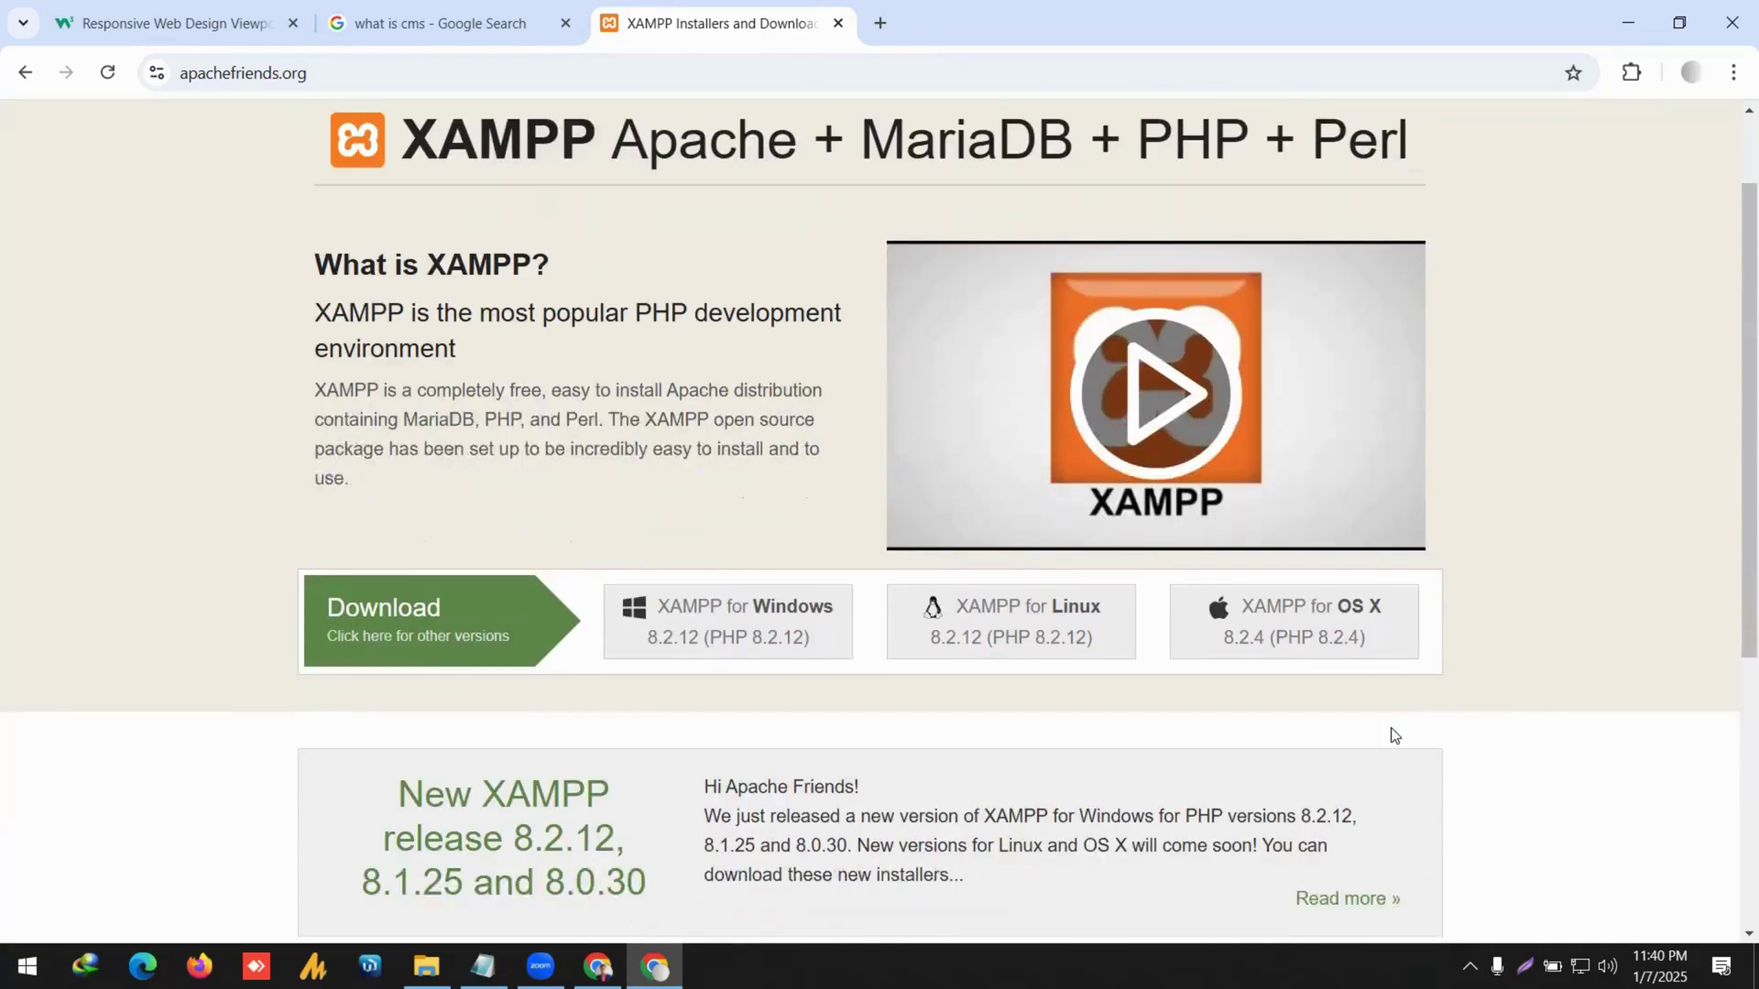
scroll(872, 741, up, 1)
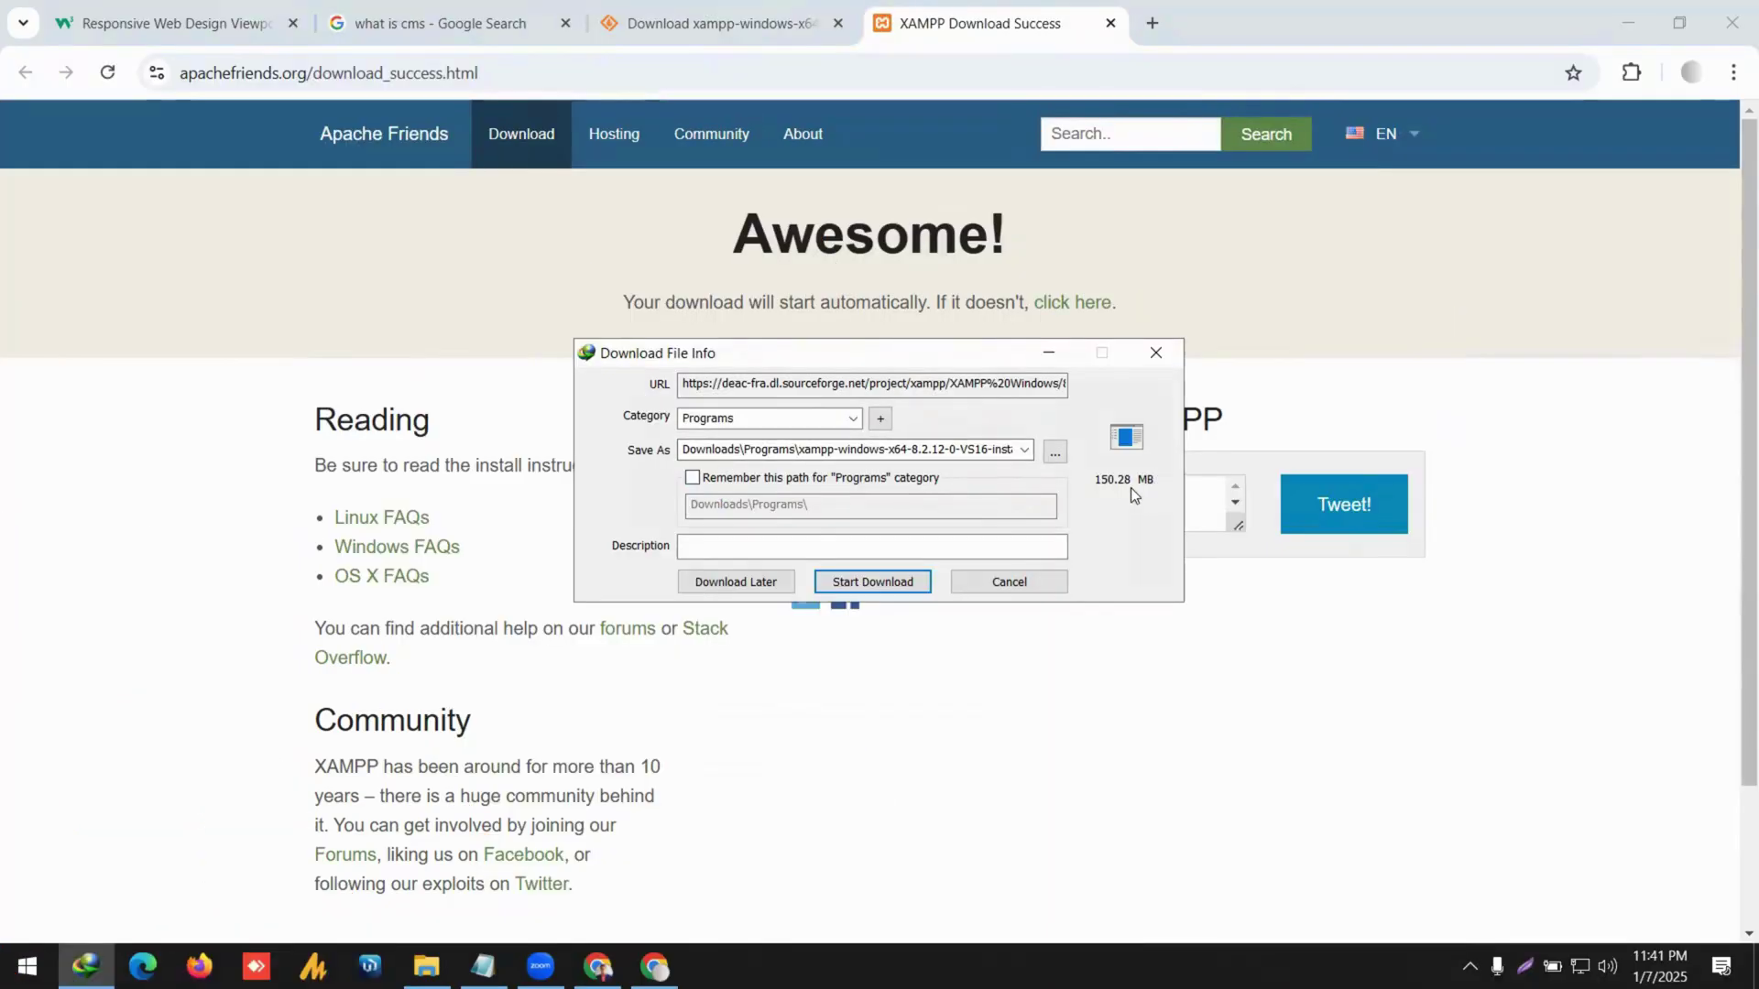
Download the 150.28 MB XAMPP installer, close the SourceForge tab, check progress, and open a blank tab.
click(852, 582)
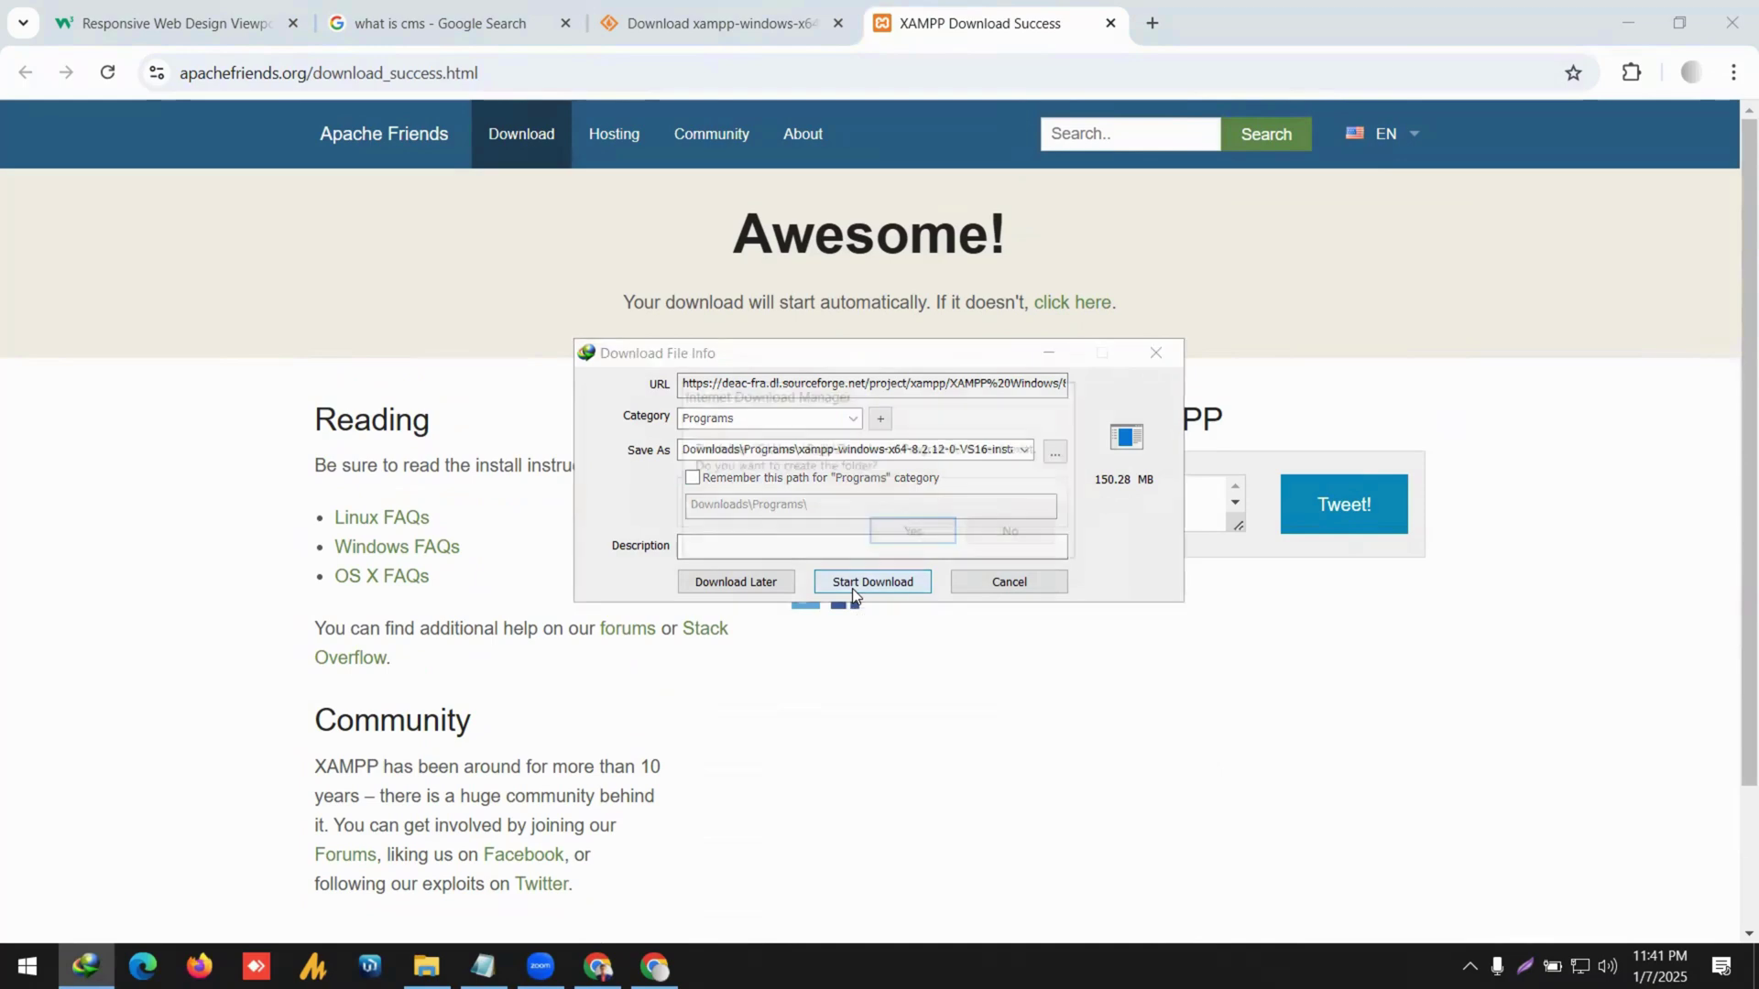
click(916, 533)
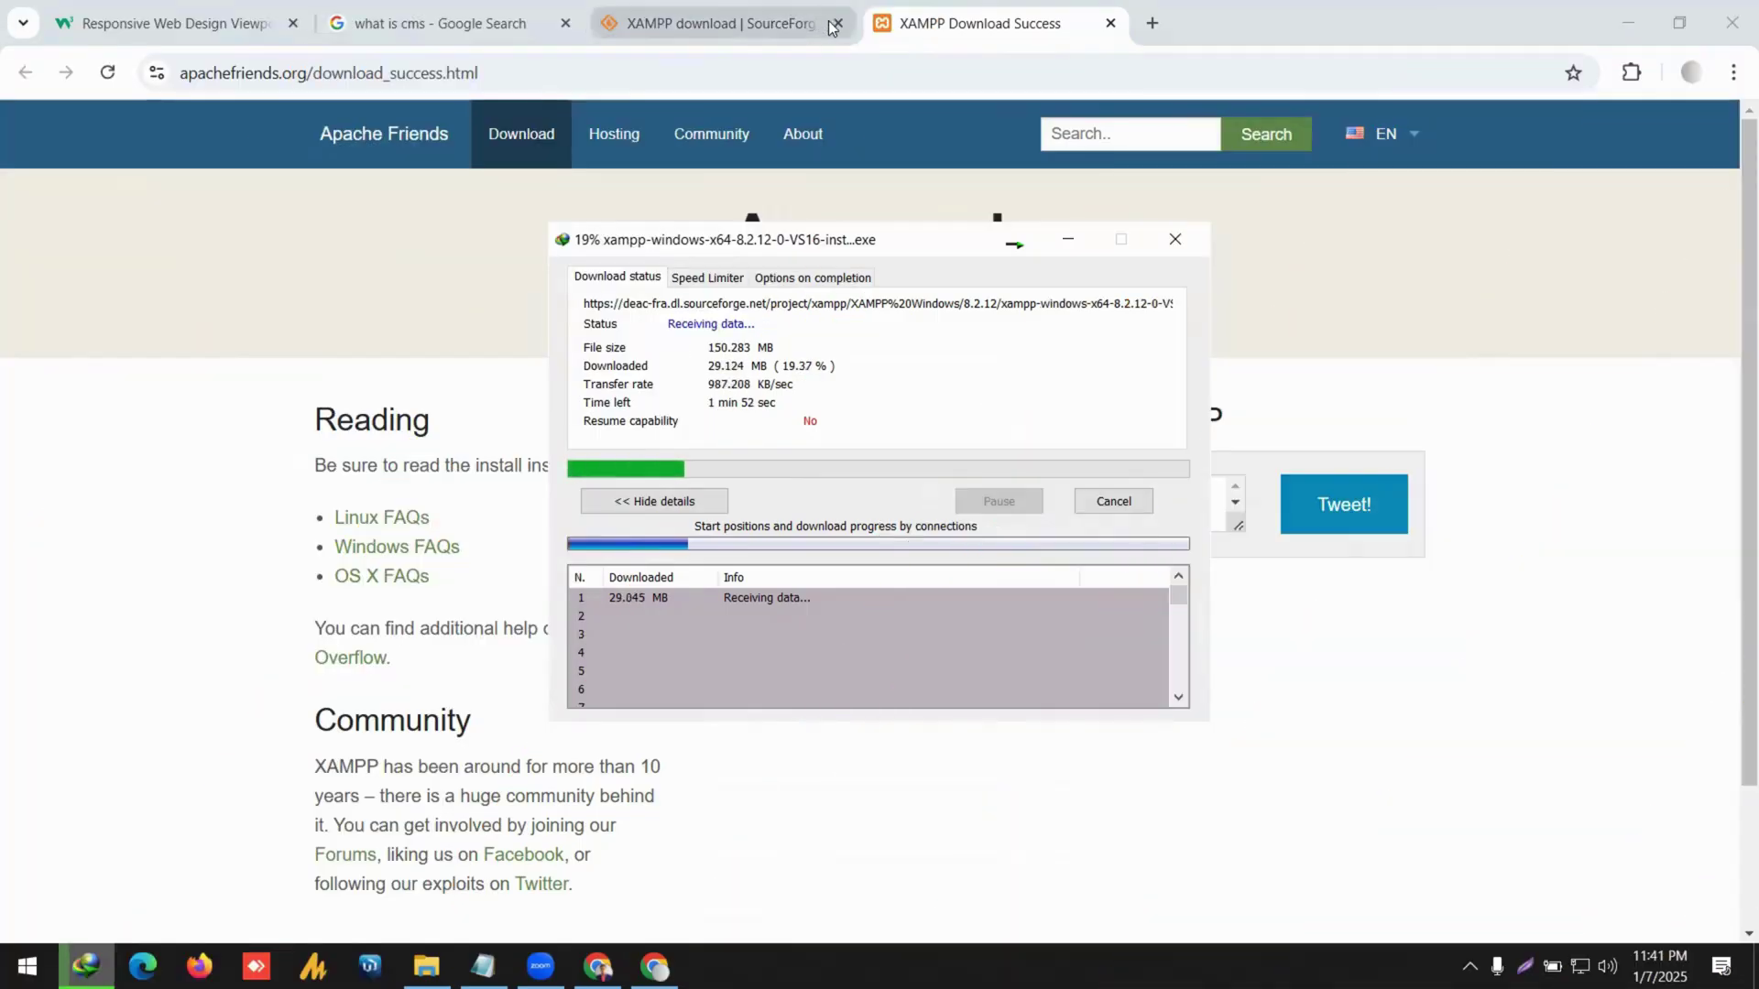
click(834, 24)
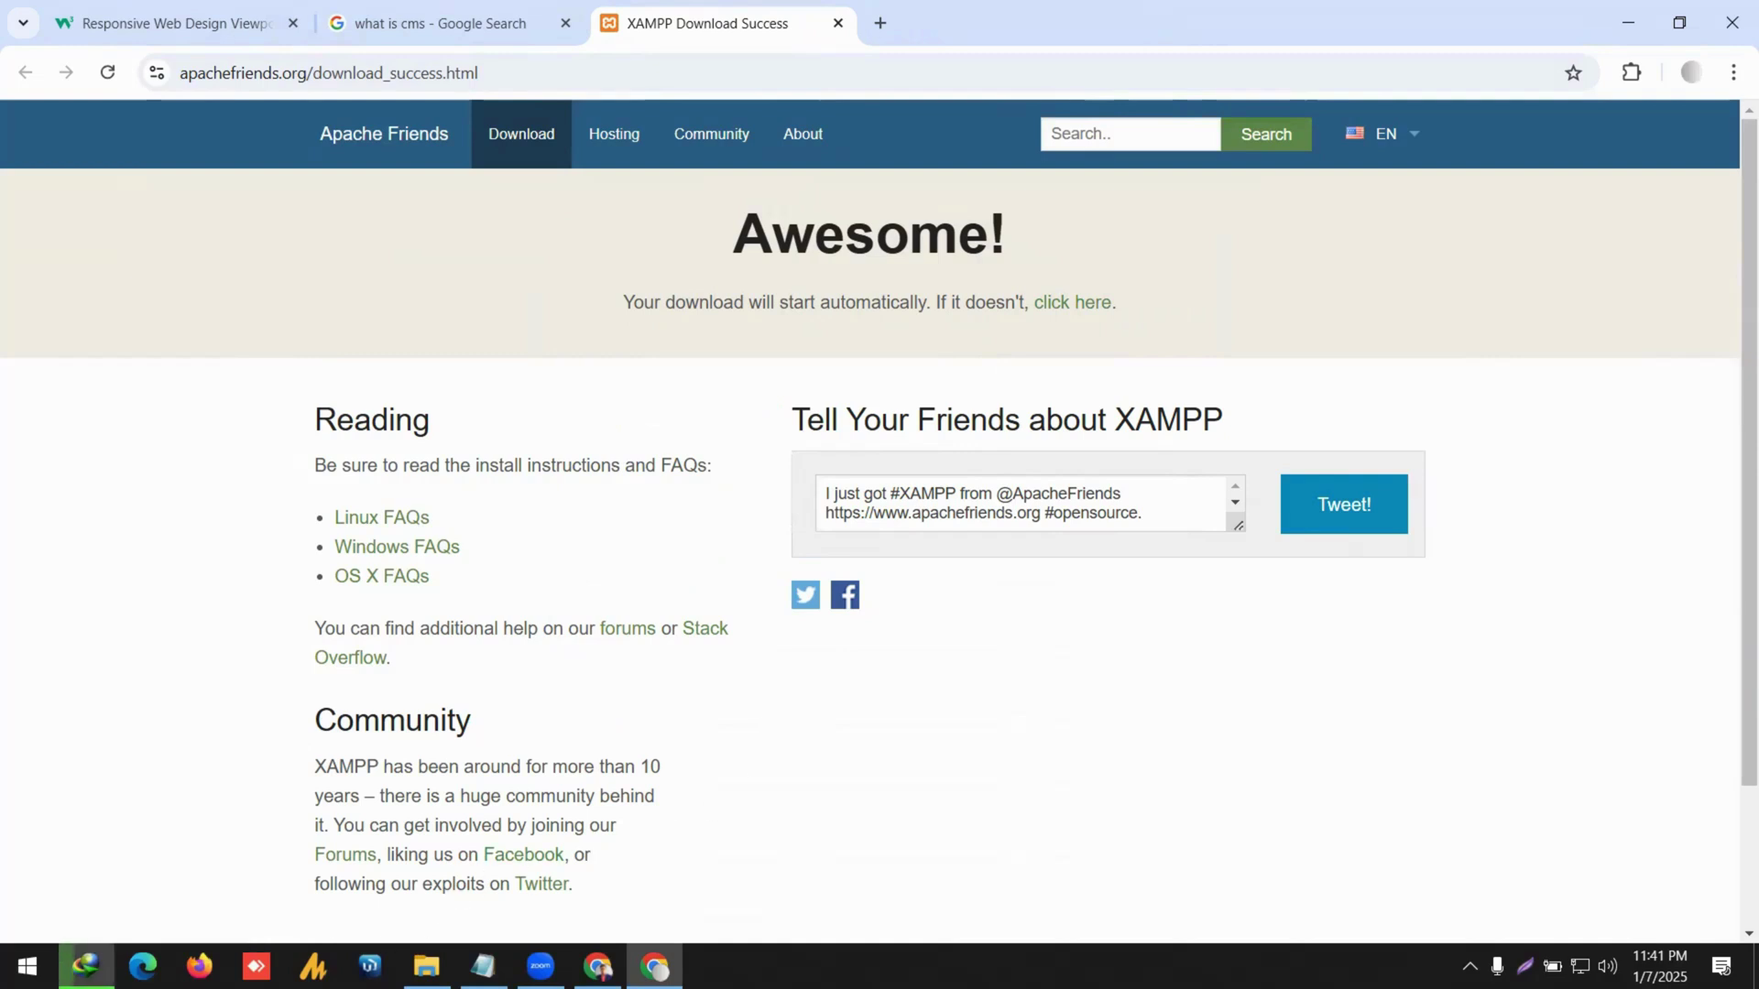
click(85, 965)
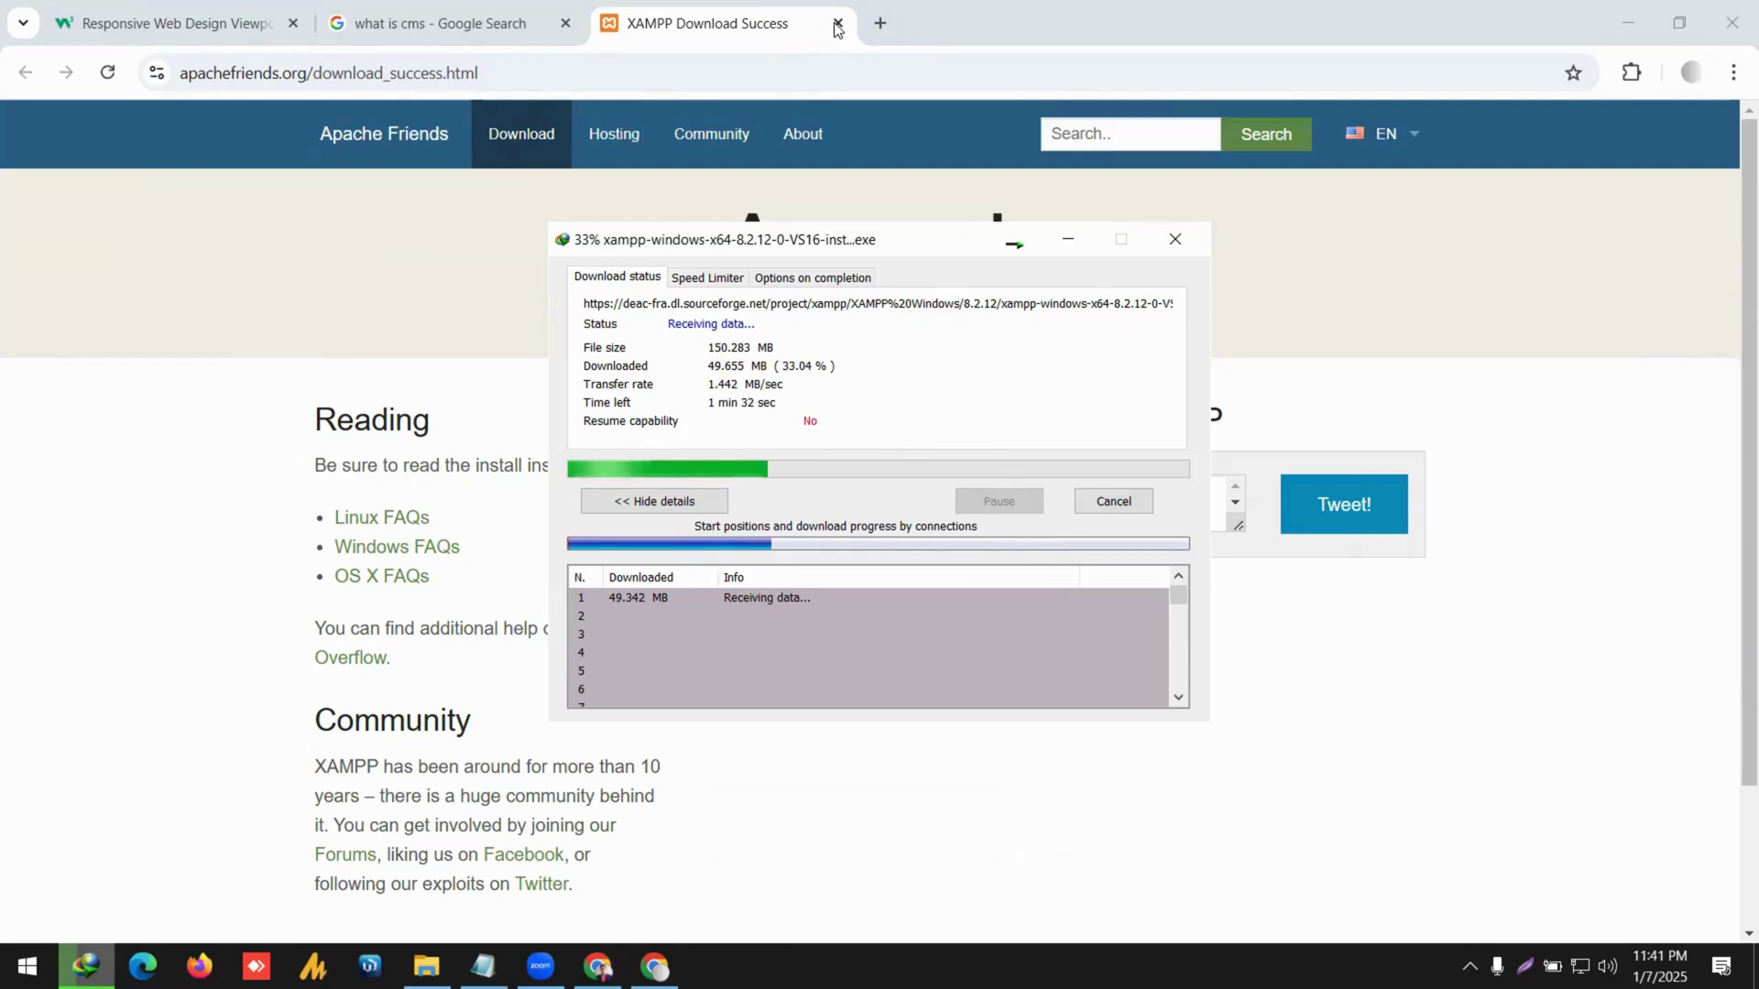
click(880, 23)
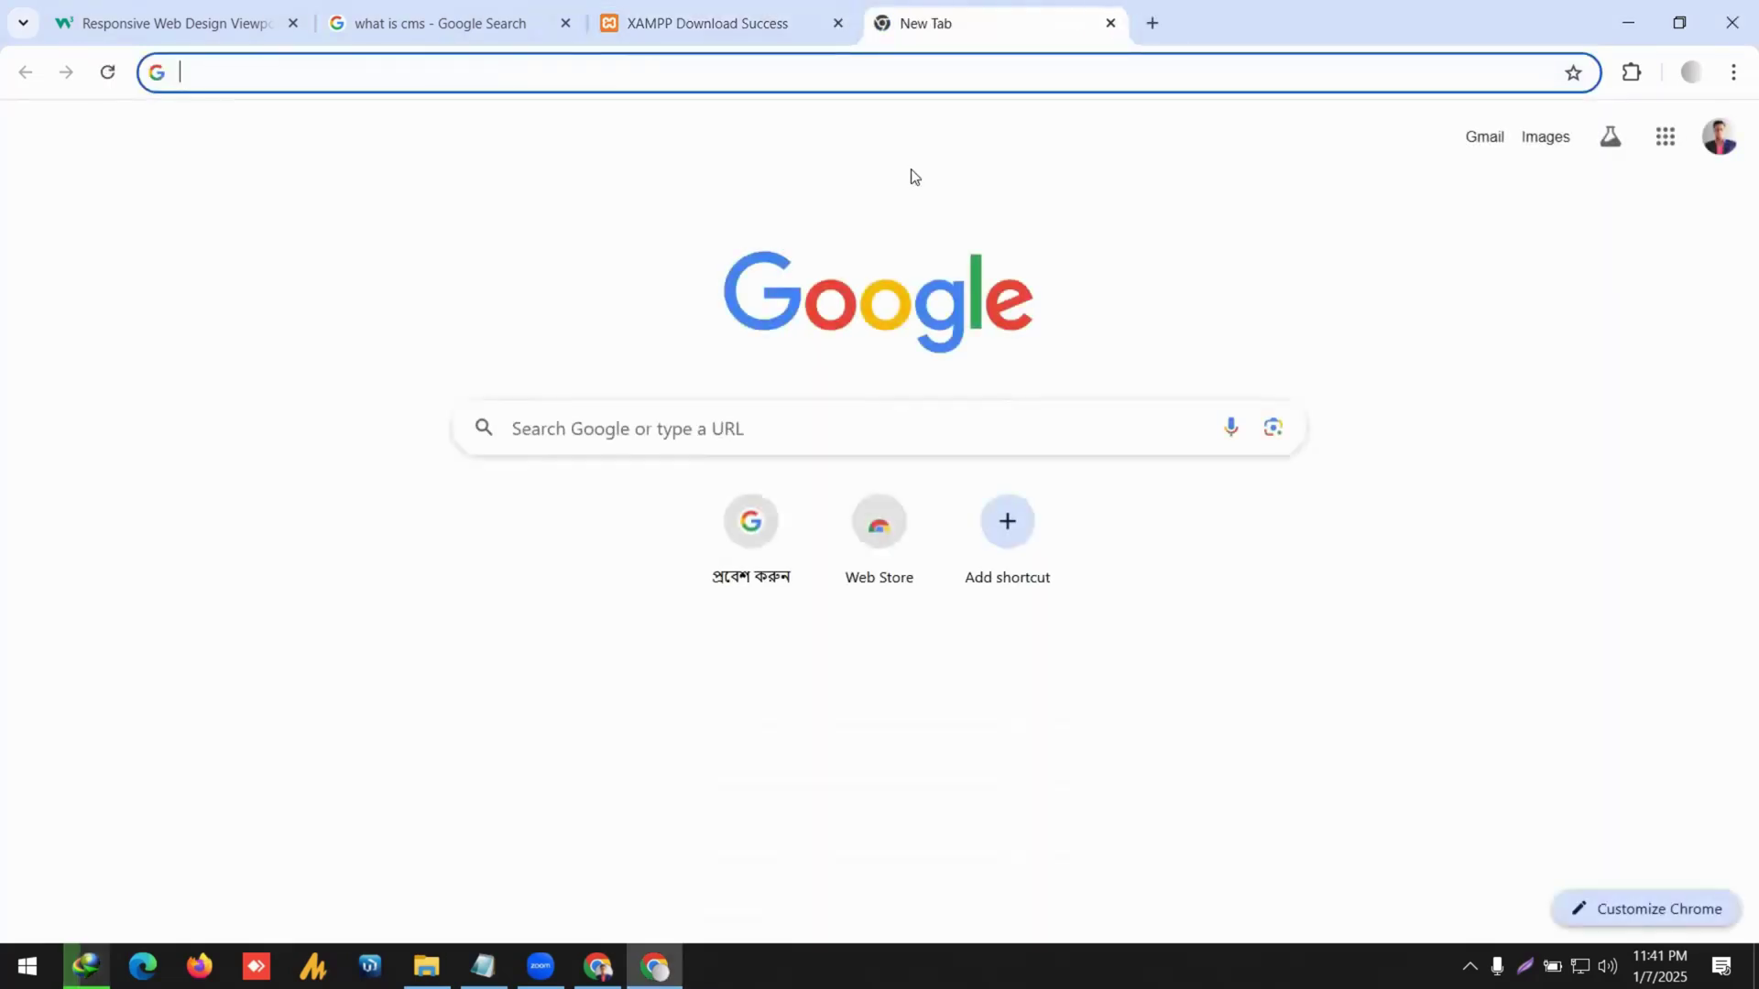
Search 'wordpress download', open the WordPress.org download page and download WordPress 6.7.1.
text(wordpress)
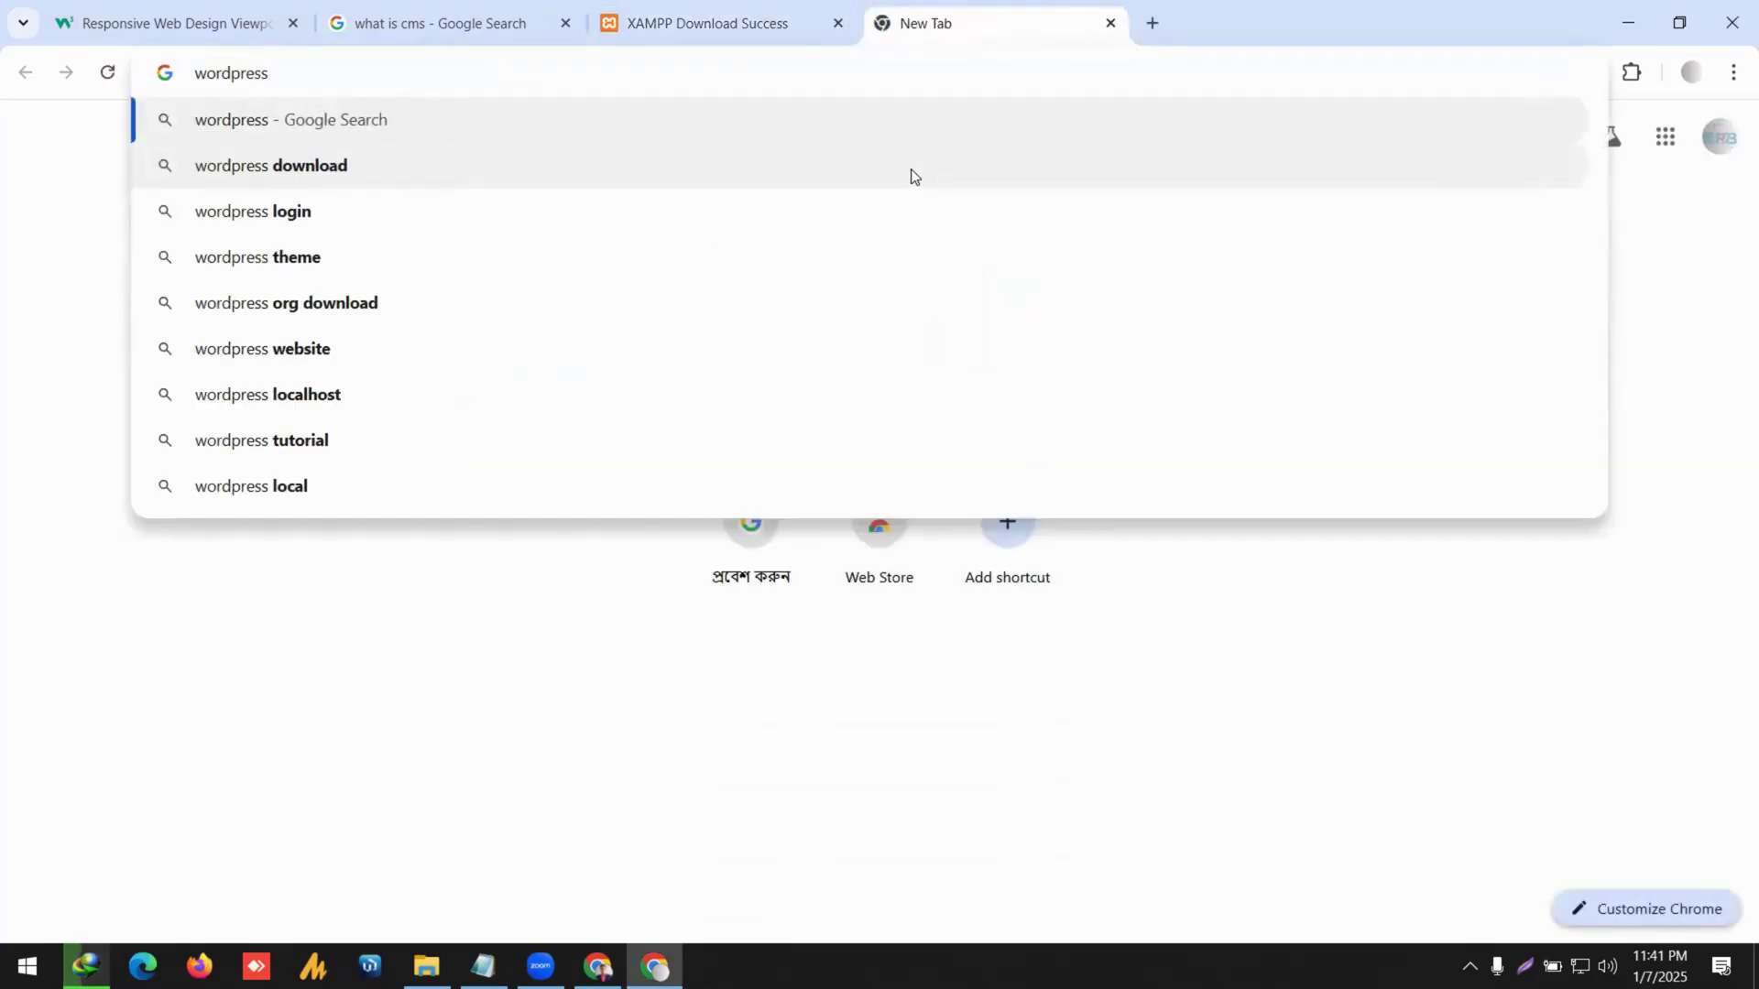
click(431, 174)
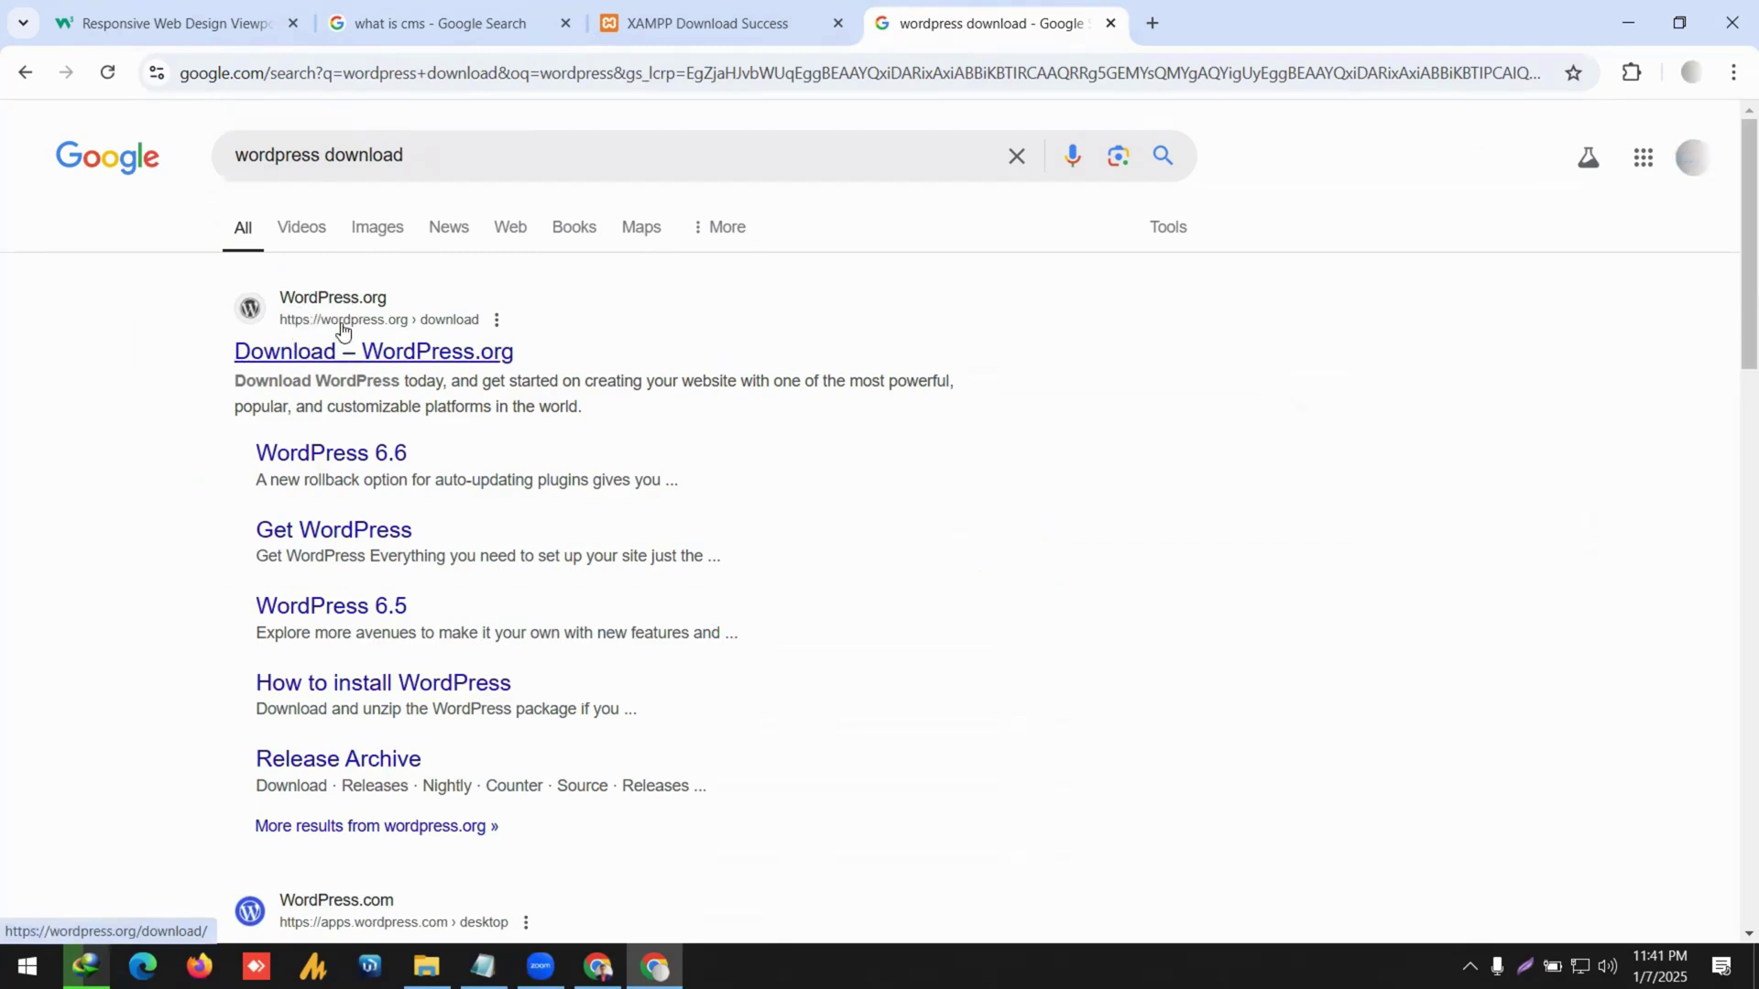
click(395, 355)
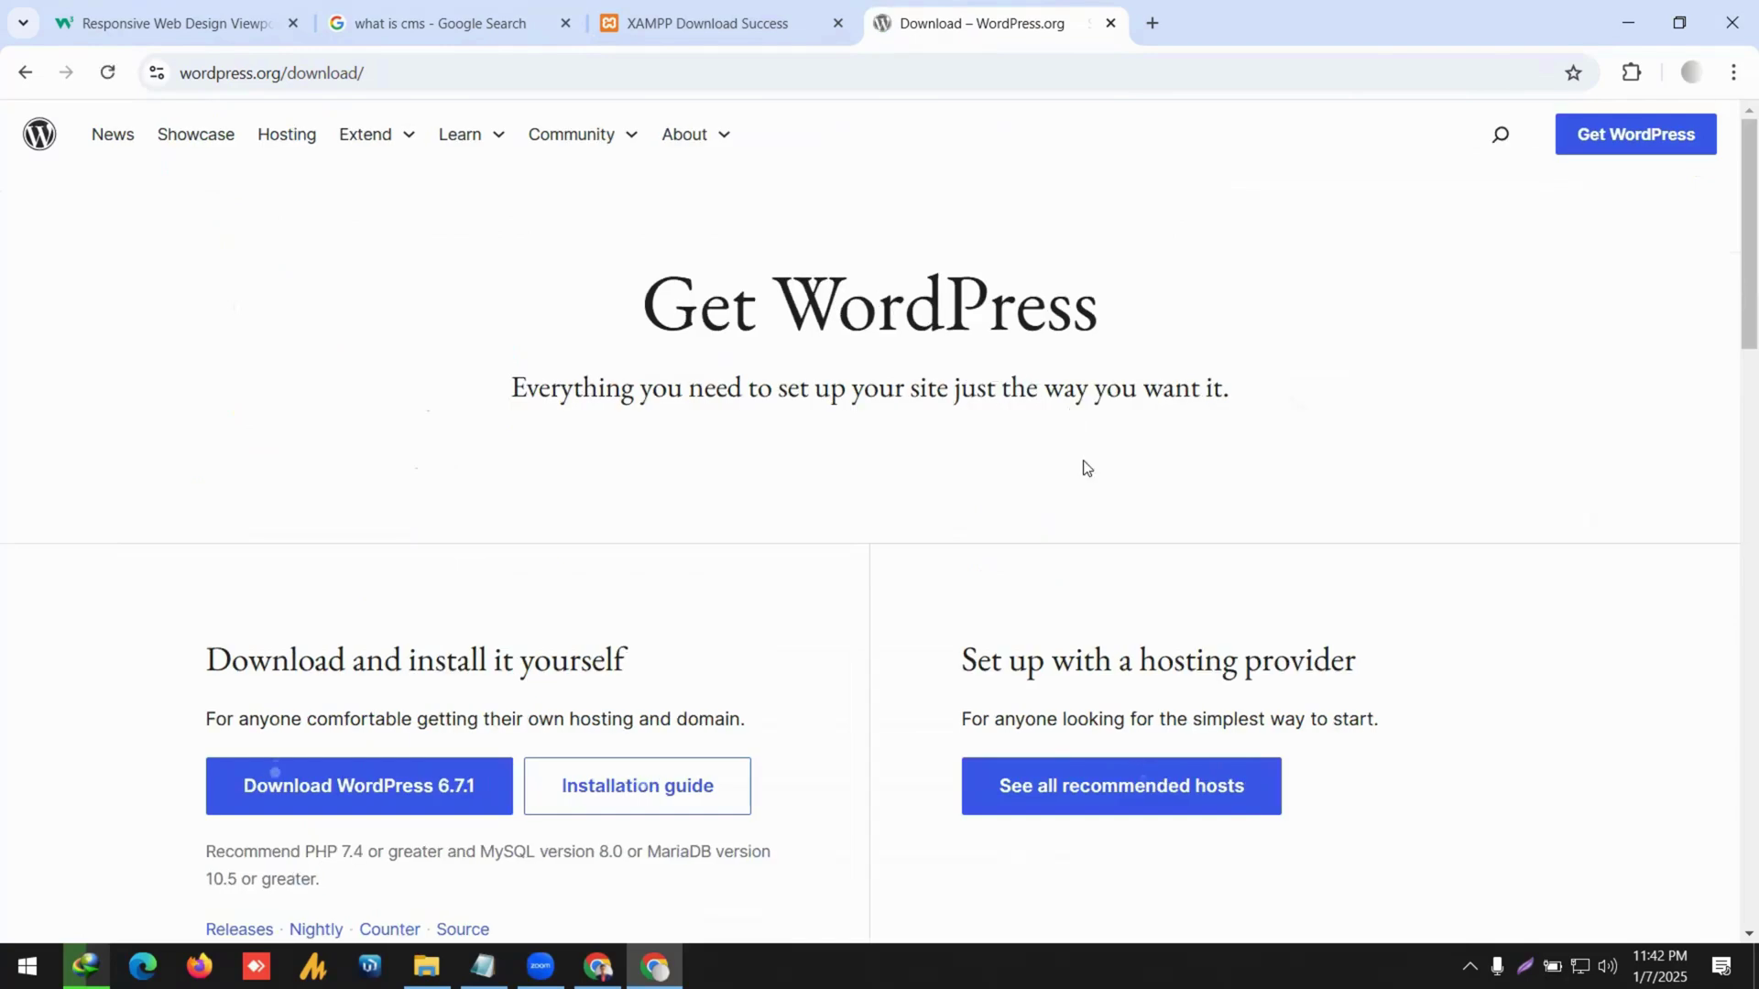
scroll(993, 491, down, 3)
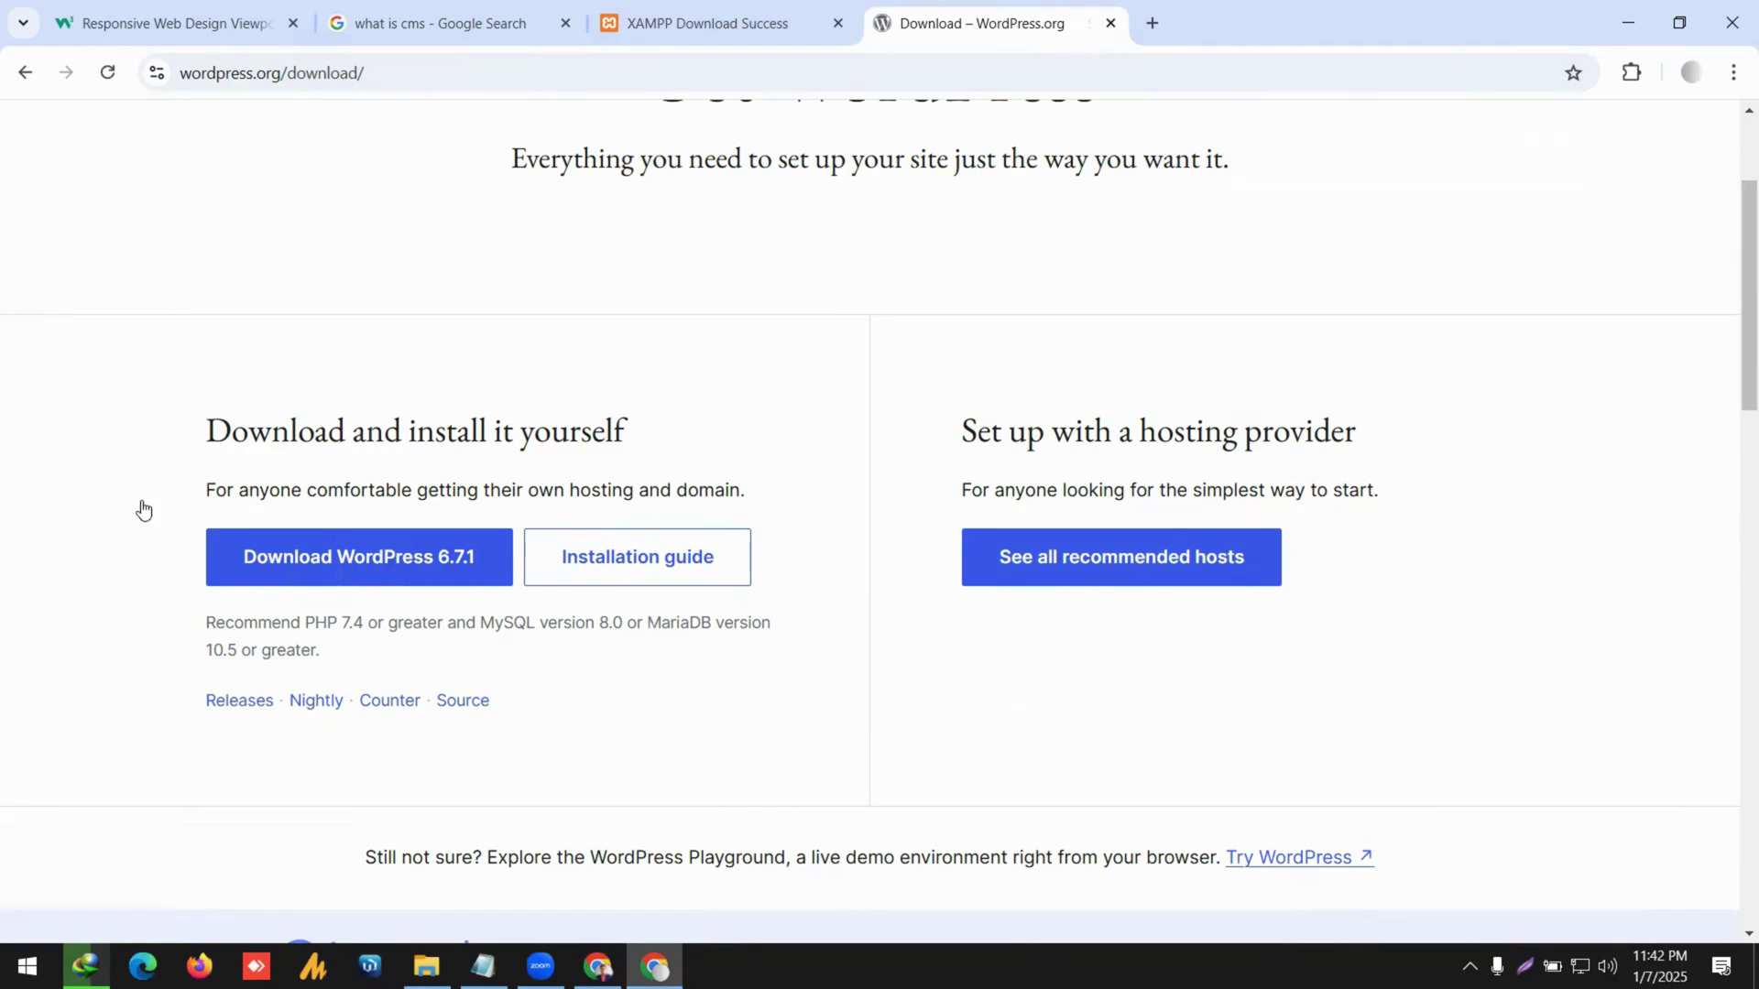
click(357, 573)
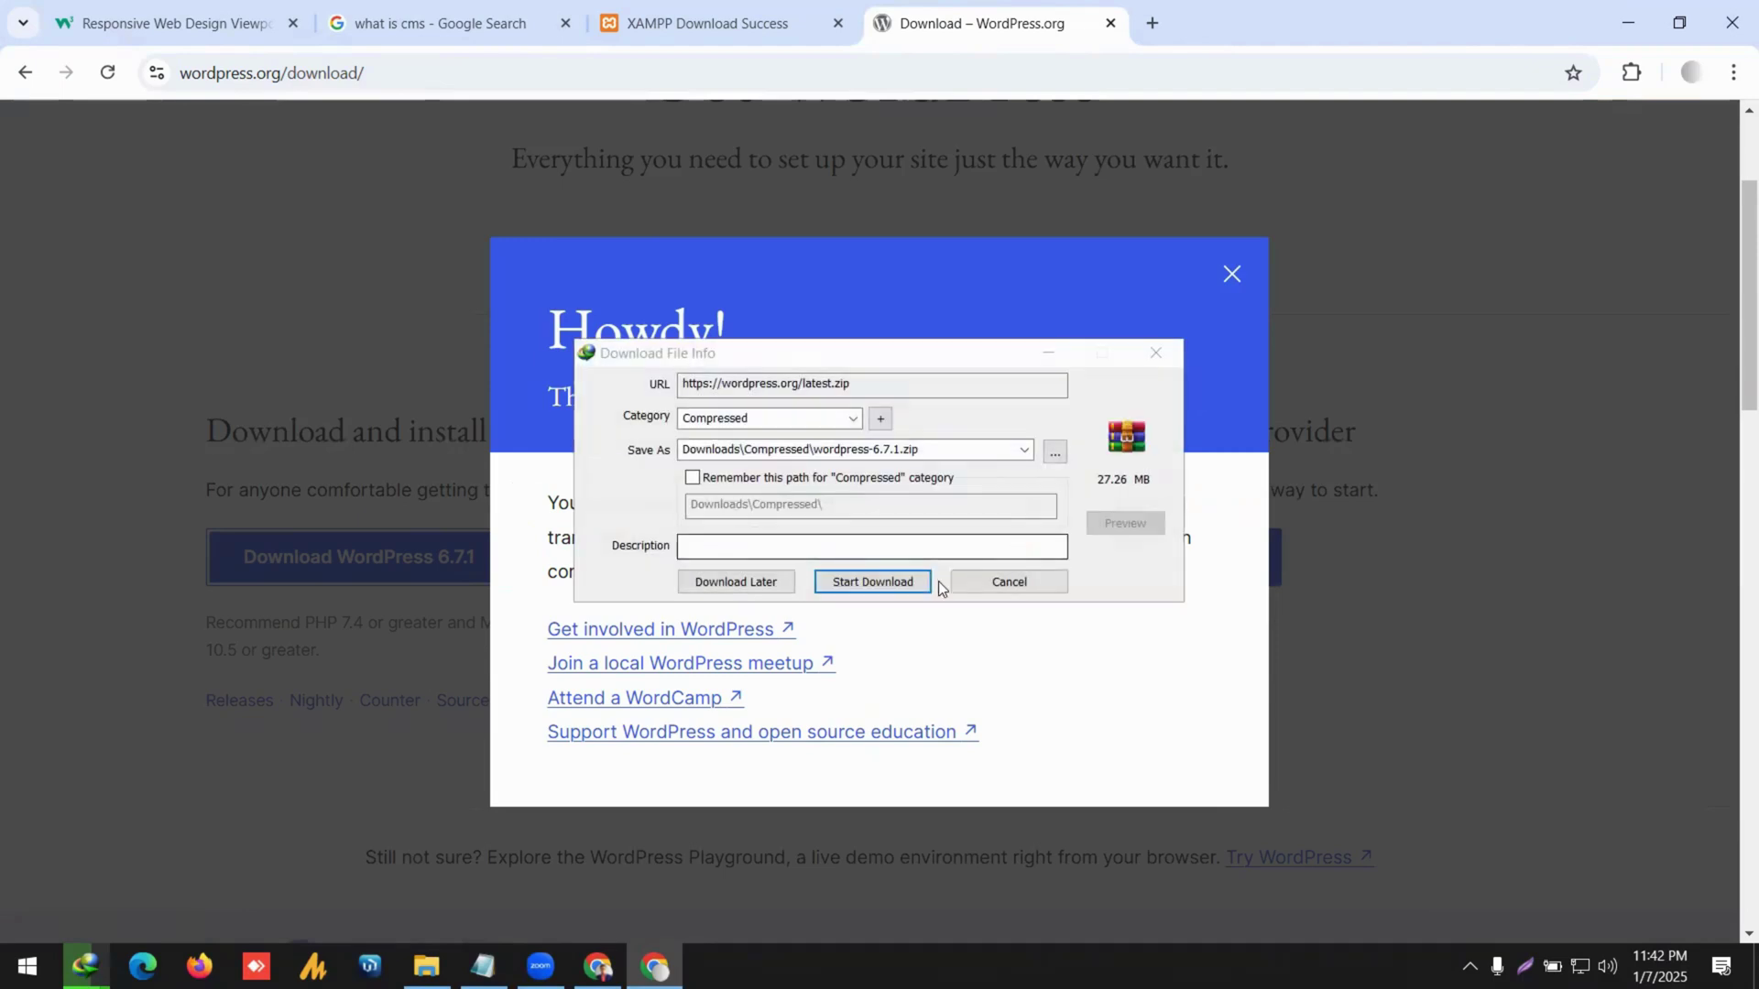
Save wordpress-6.7.1.zip (27.26 MB), dismiss its notice, and open the XAMPP installer's folder.
click(896, 580)
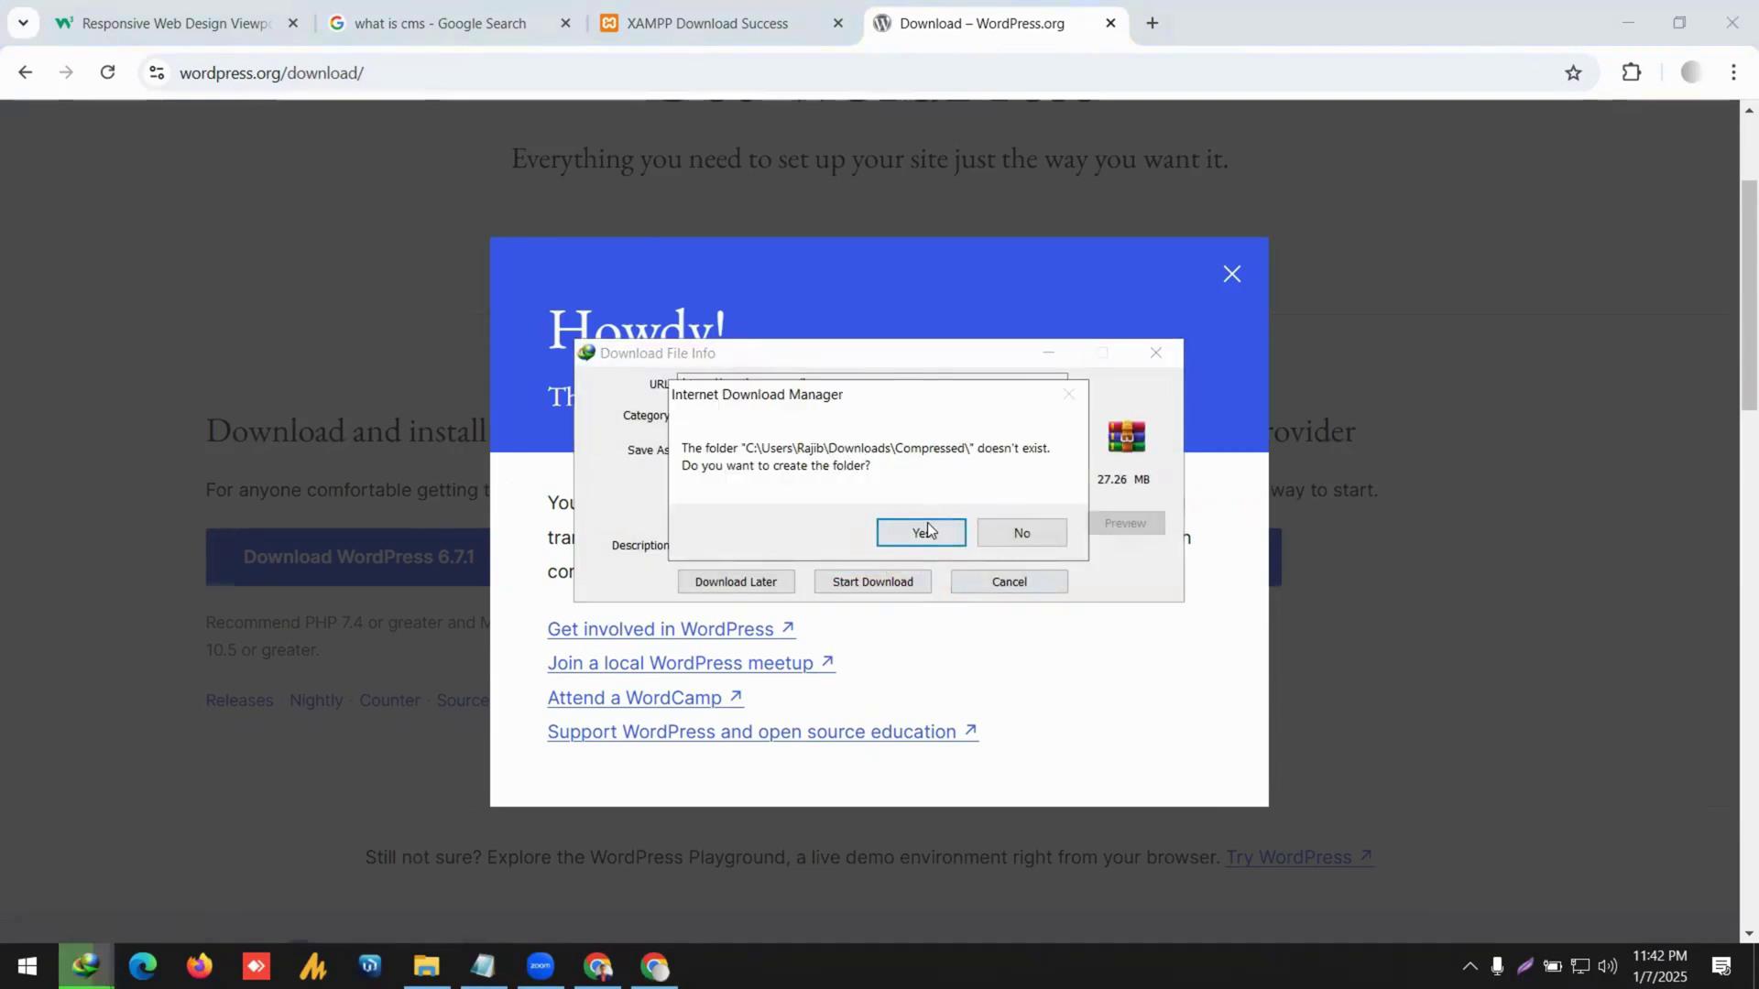
click(928, 530)
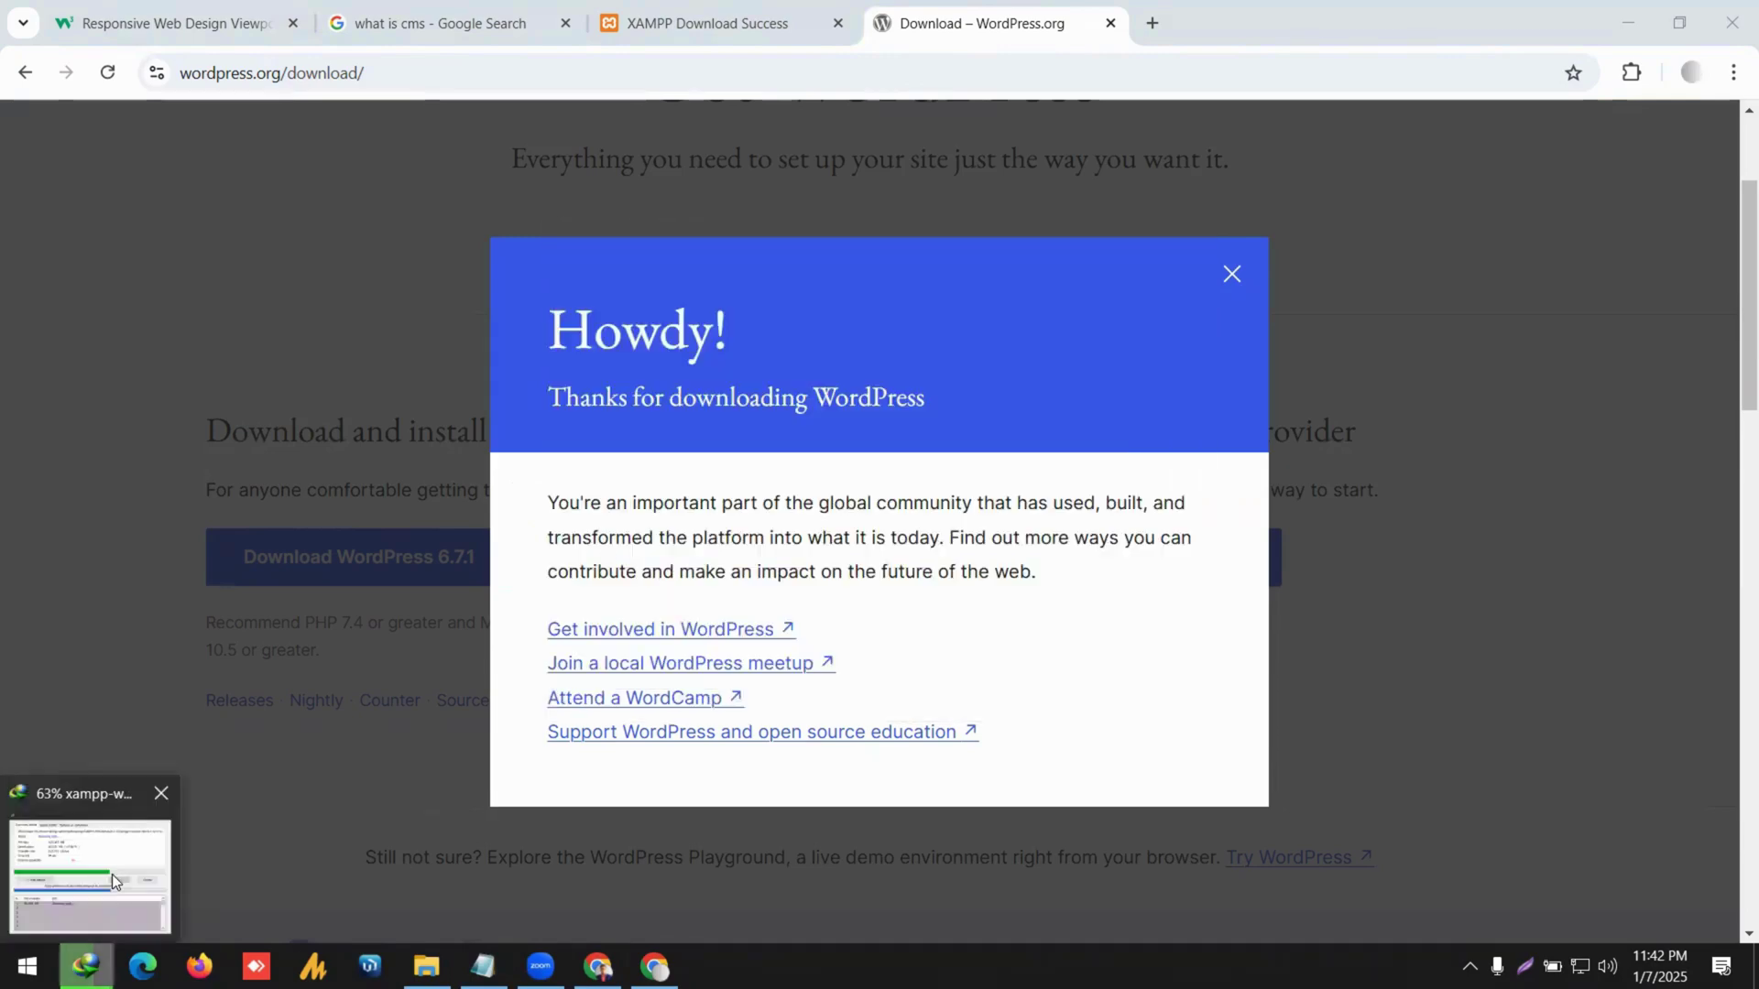
click(132, 857)
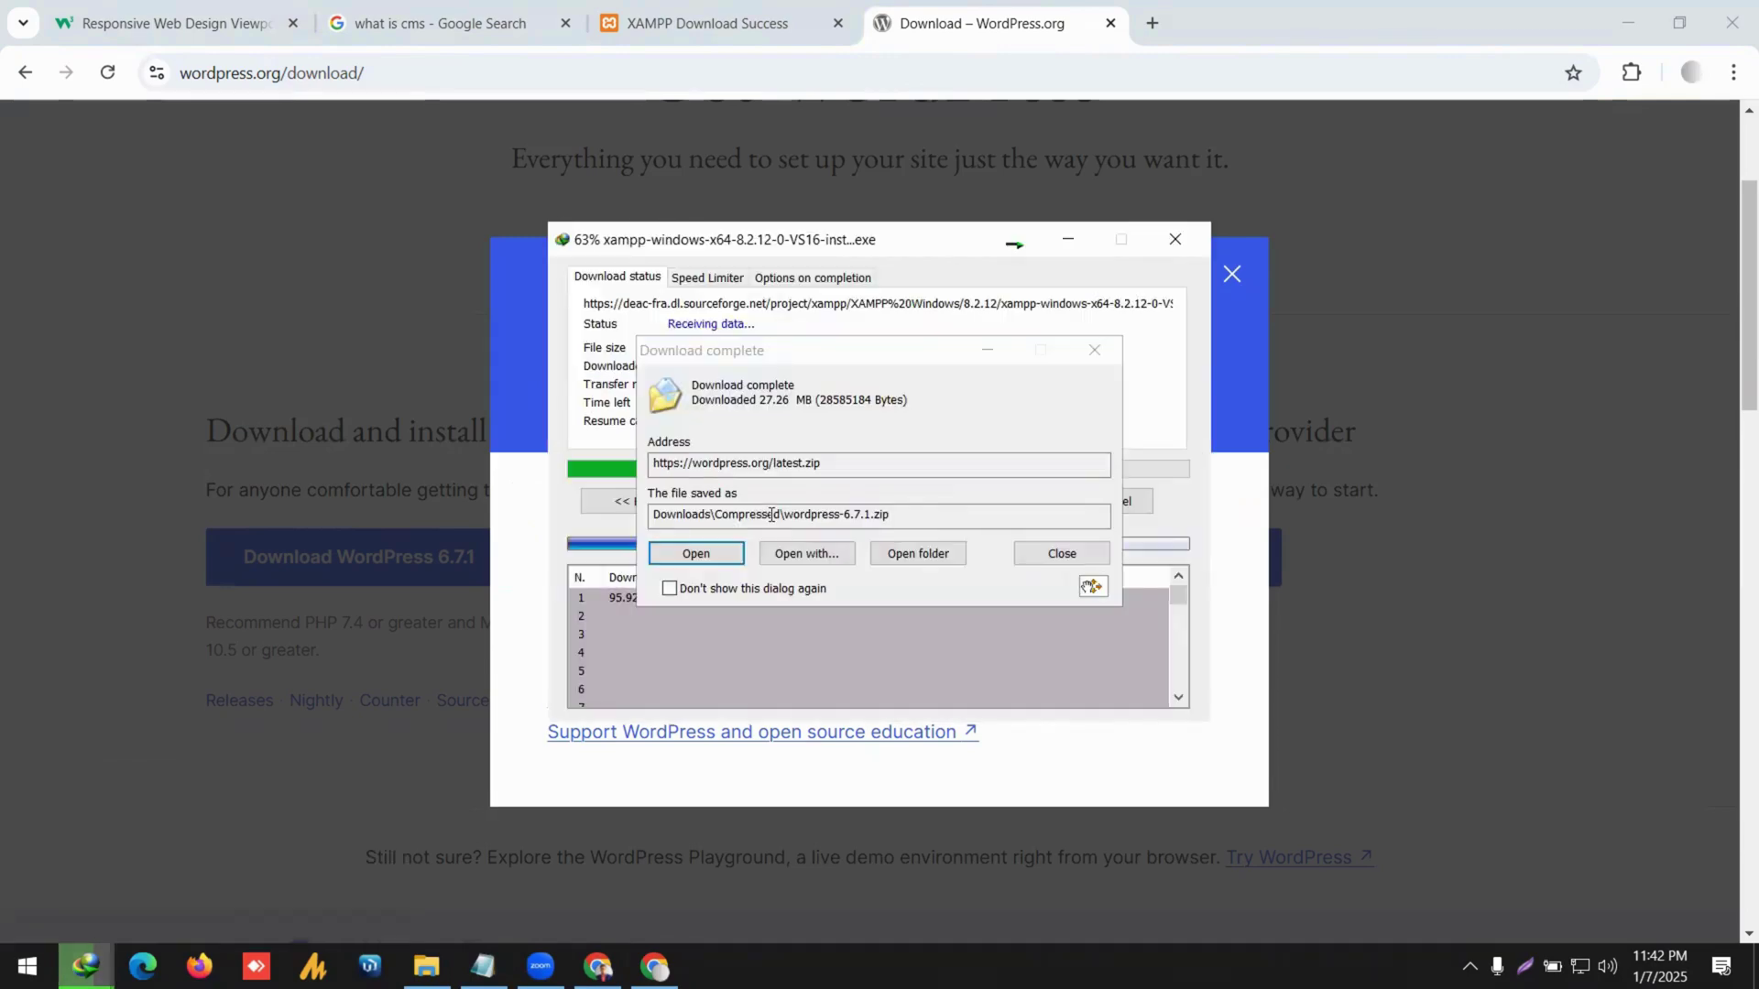
click(1062, 553)
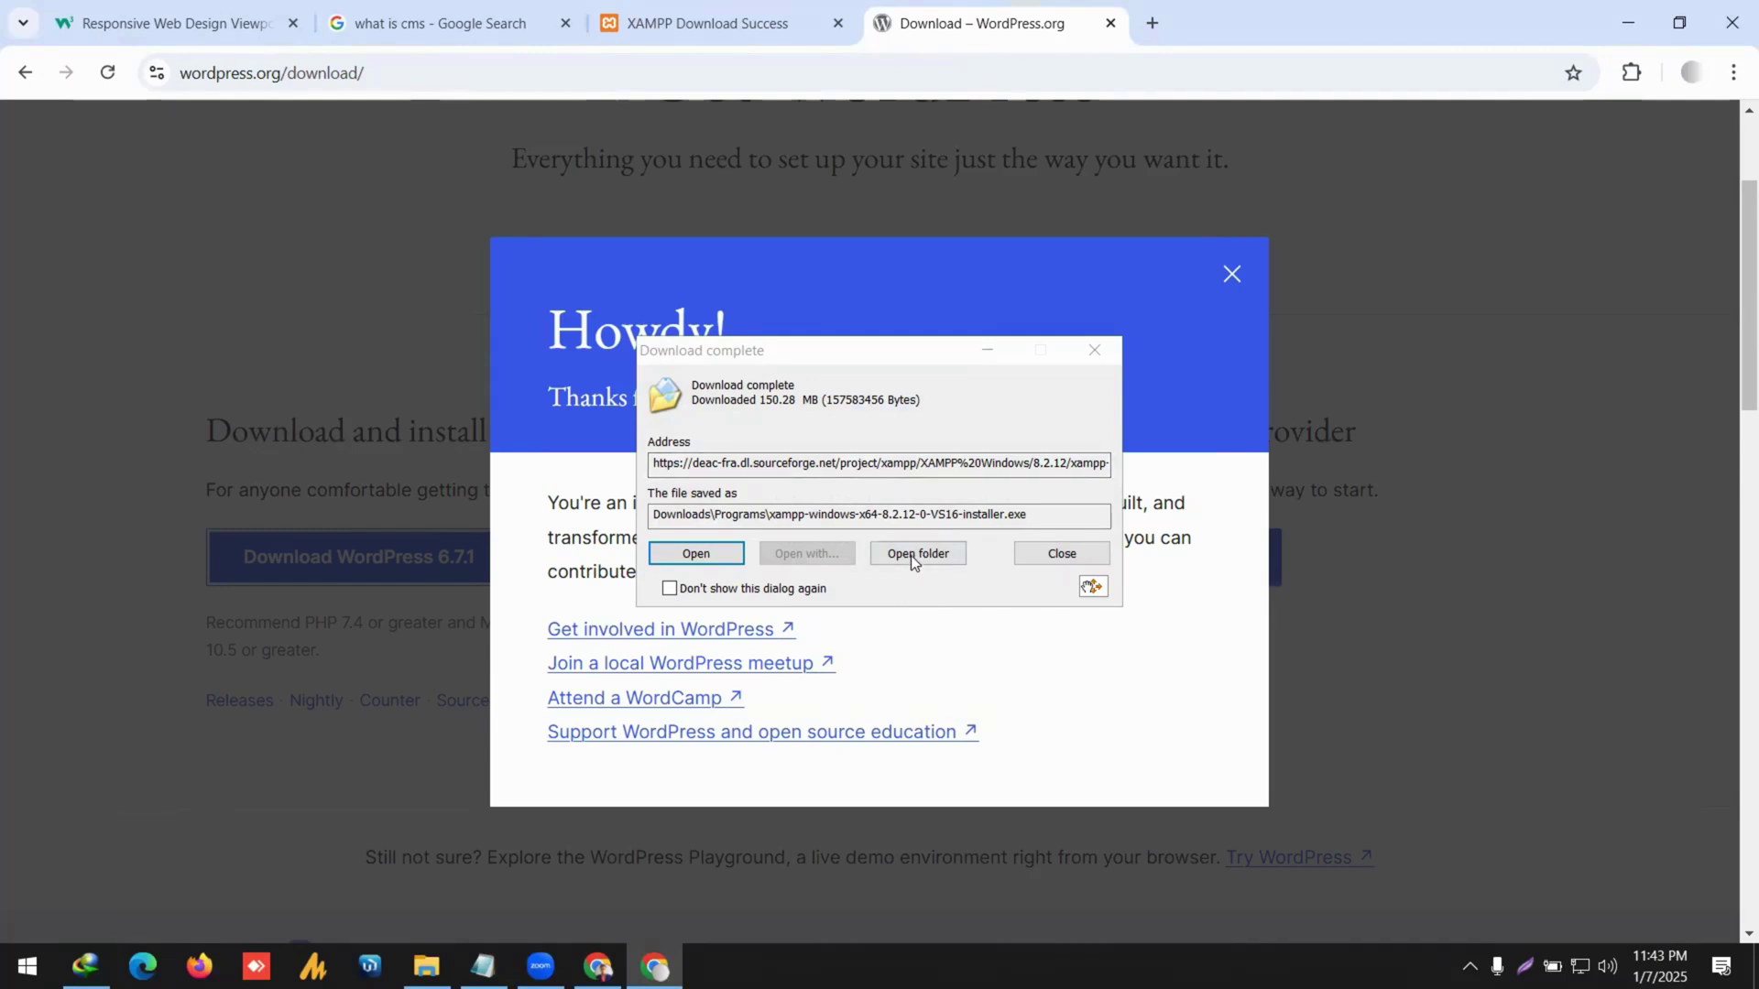
click(911, 555)
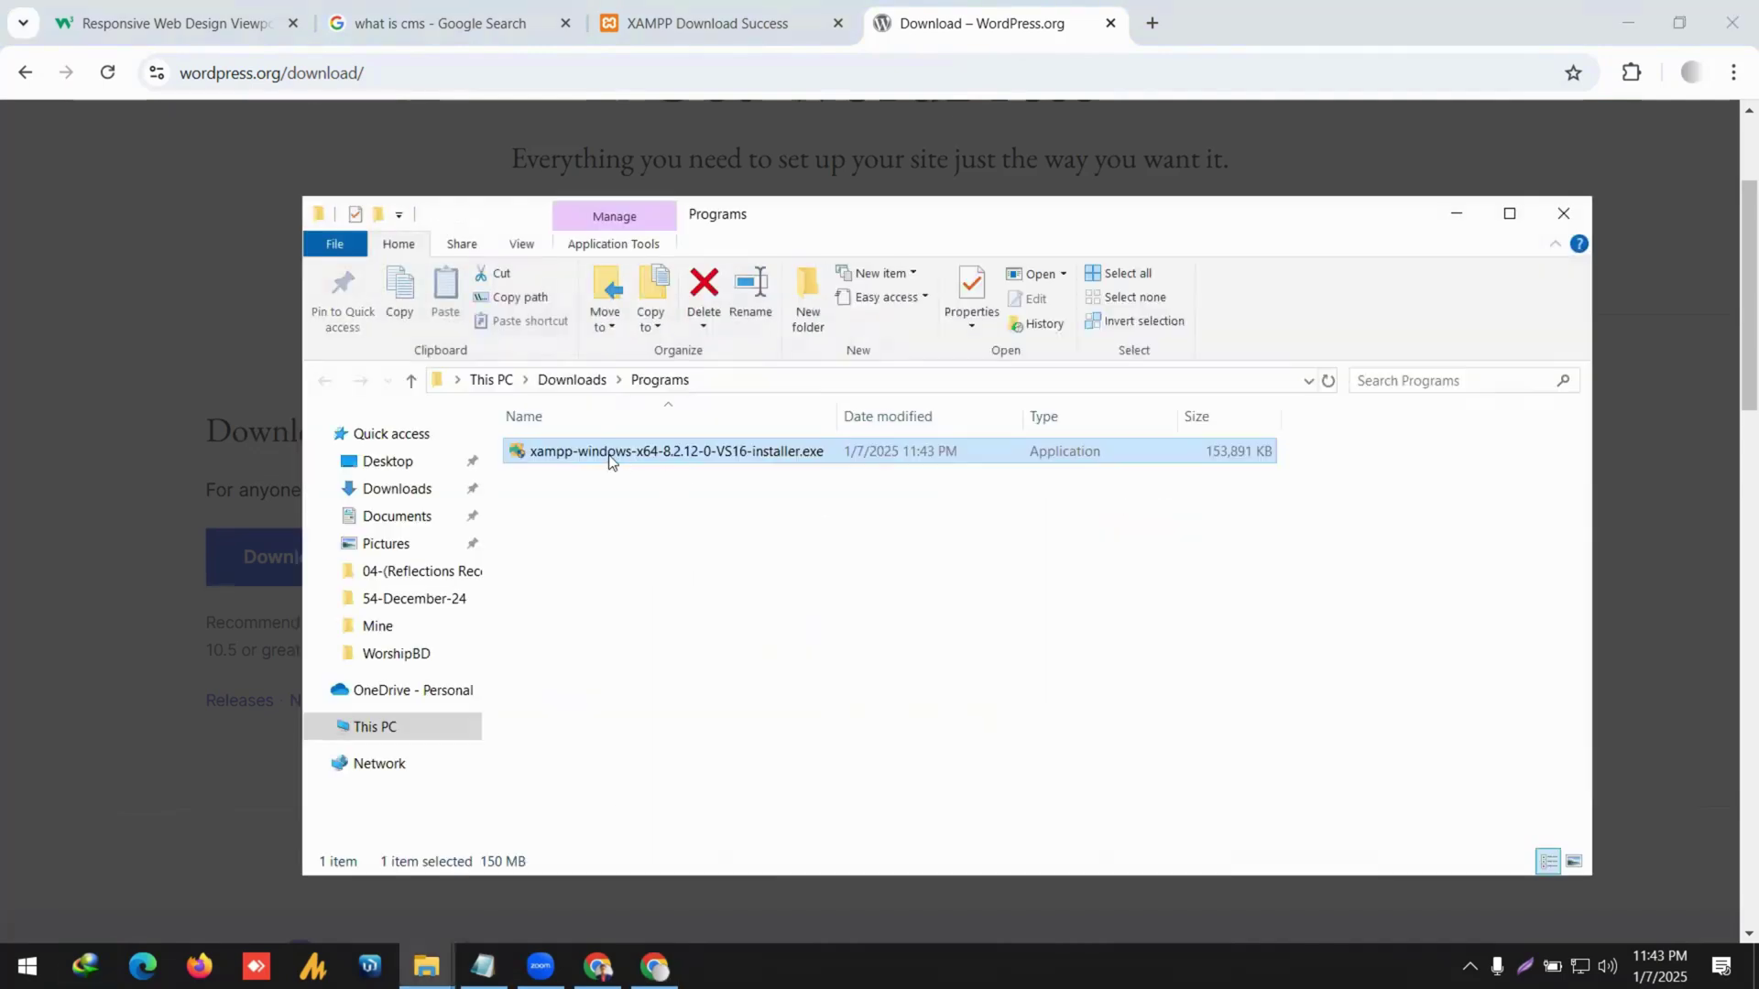
Run xampp-windows-x64-8.2.12-0-VS16-installer.exe as administrator.
click(702, 453)
click(783, 500)
double_click(800, 451)
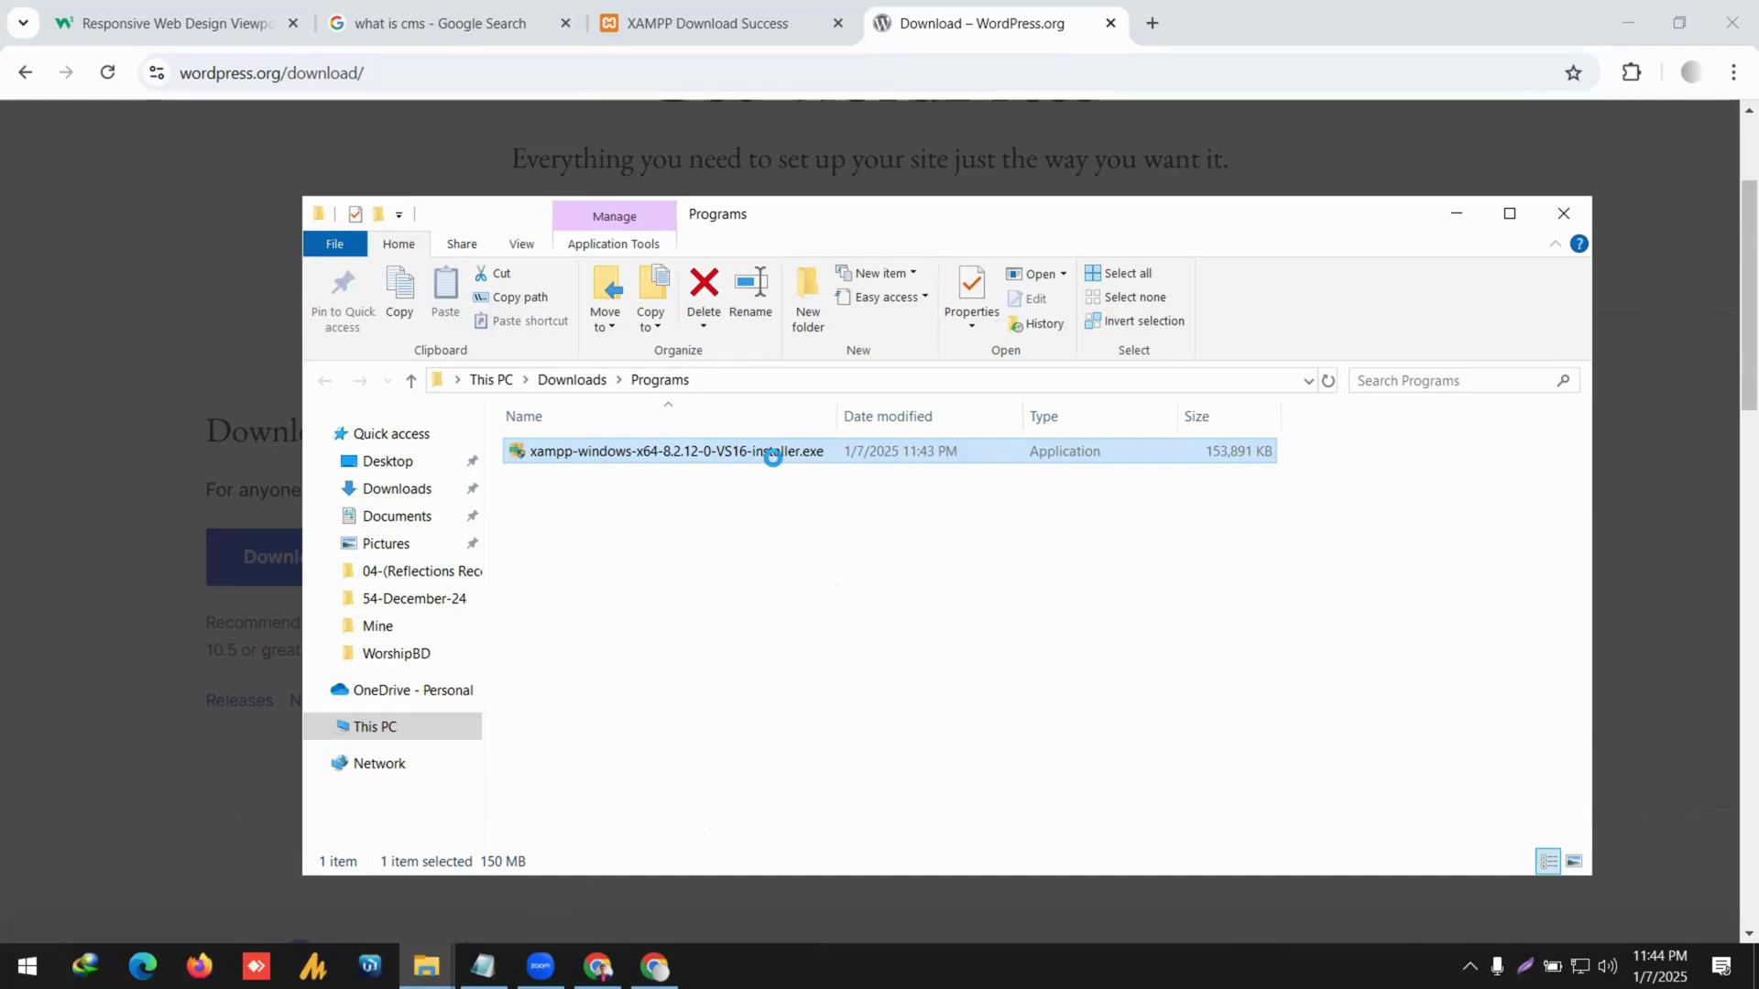
right_click(772, 457)
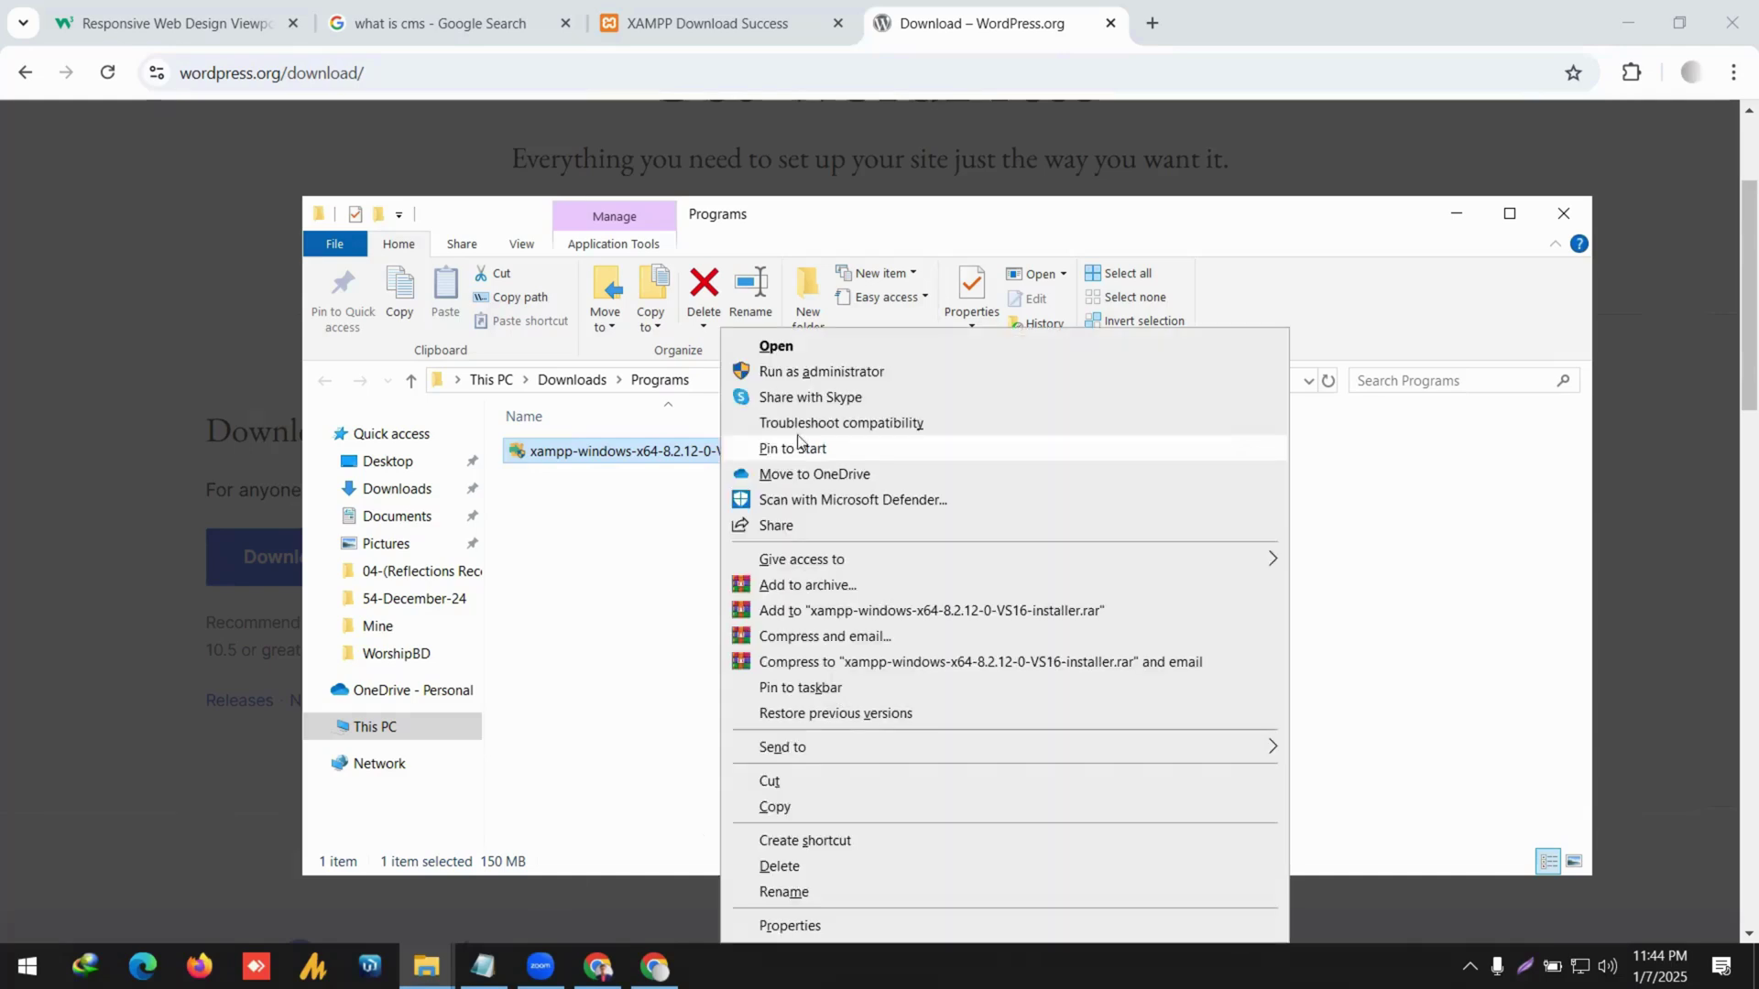
click(810, 373)
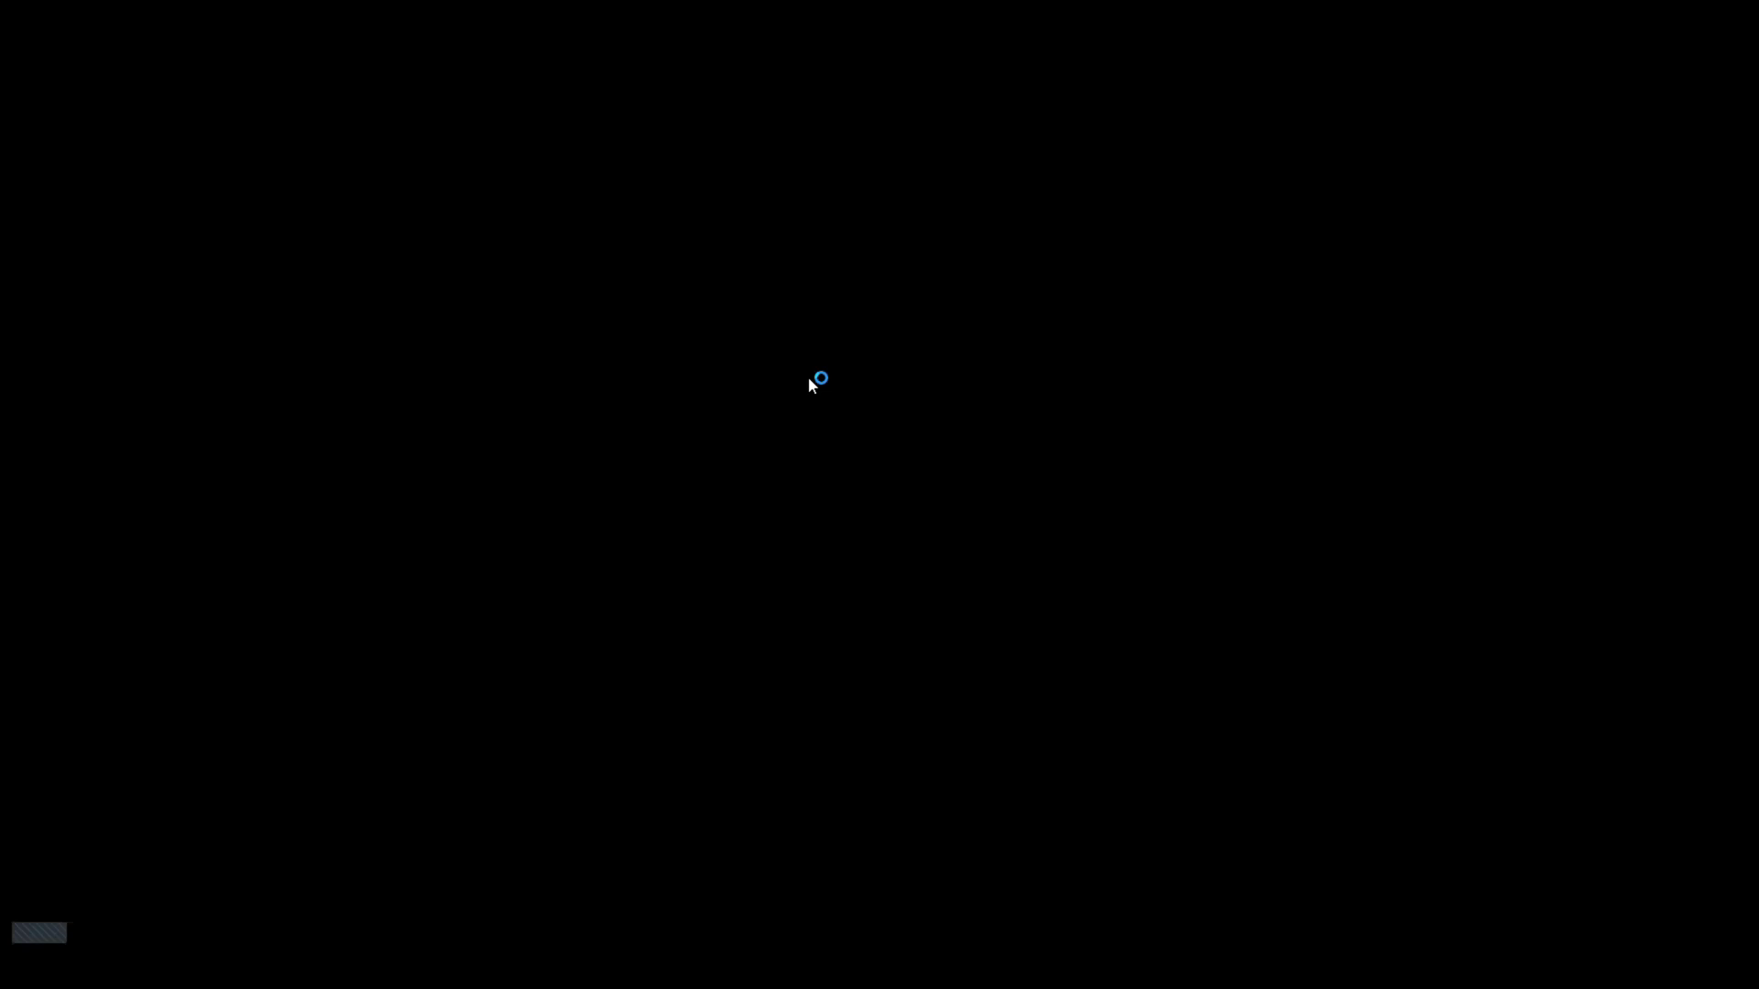
Approve UAC and install XAMPP with default components into C:\xampp in English.
click(784, 629)
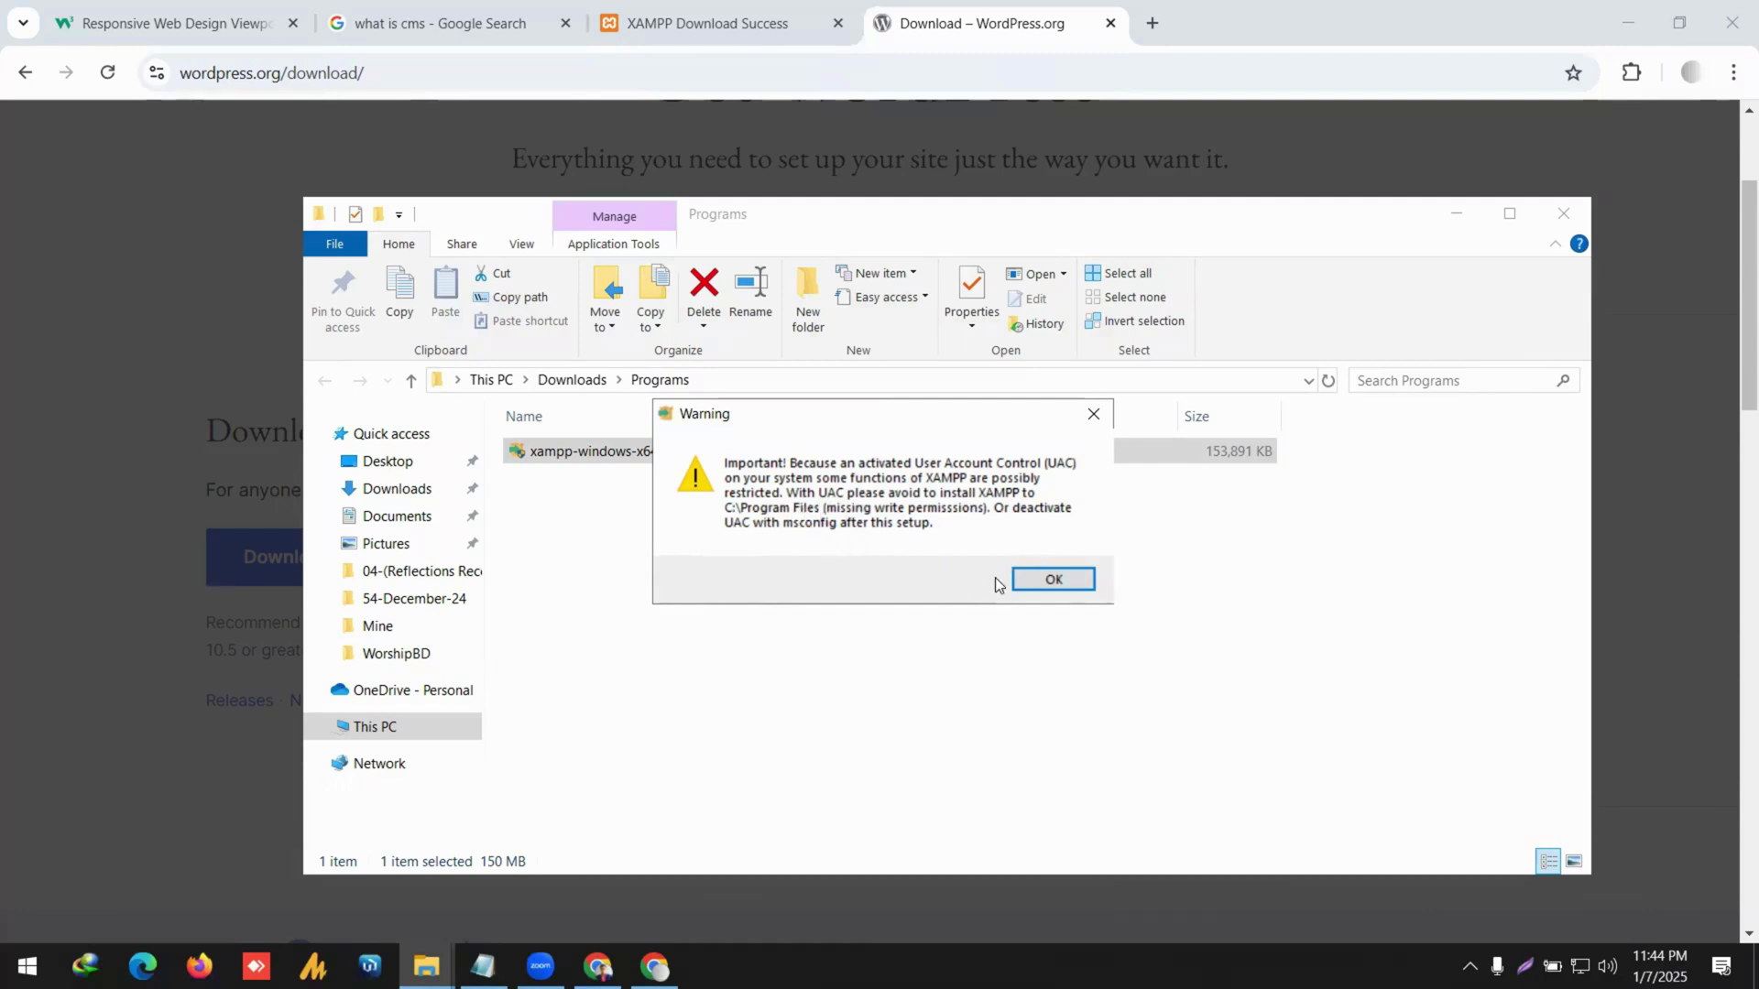
click(1033, 584)
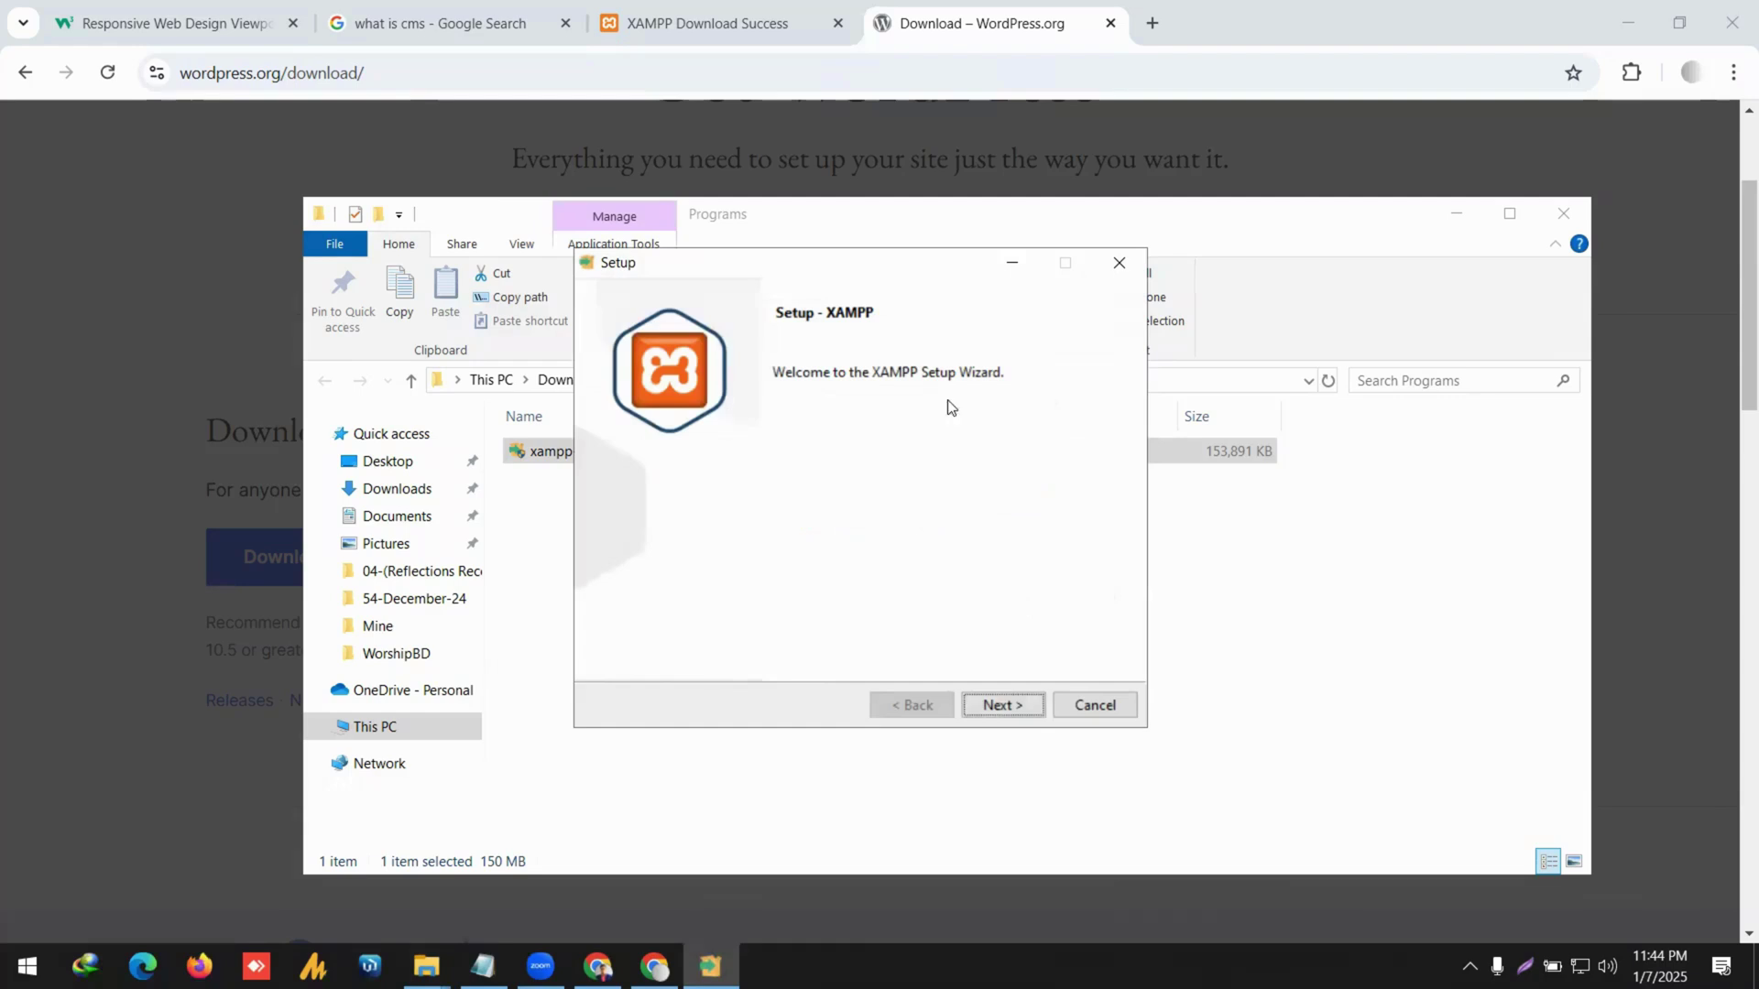
click(991, 710)
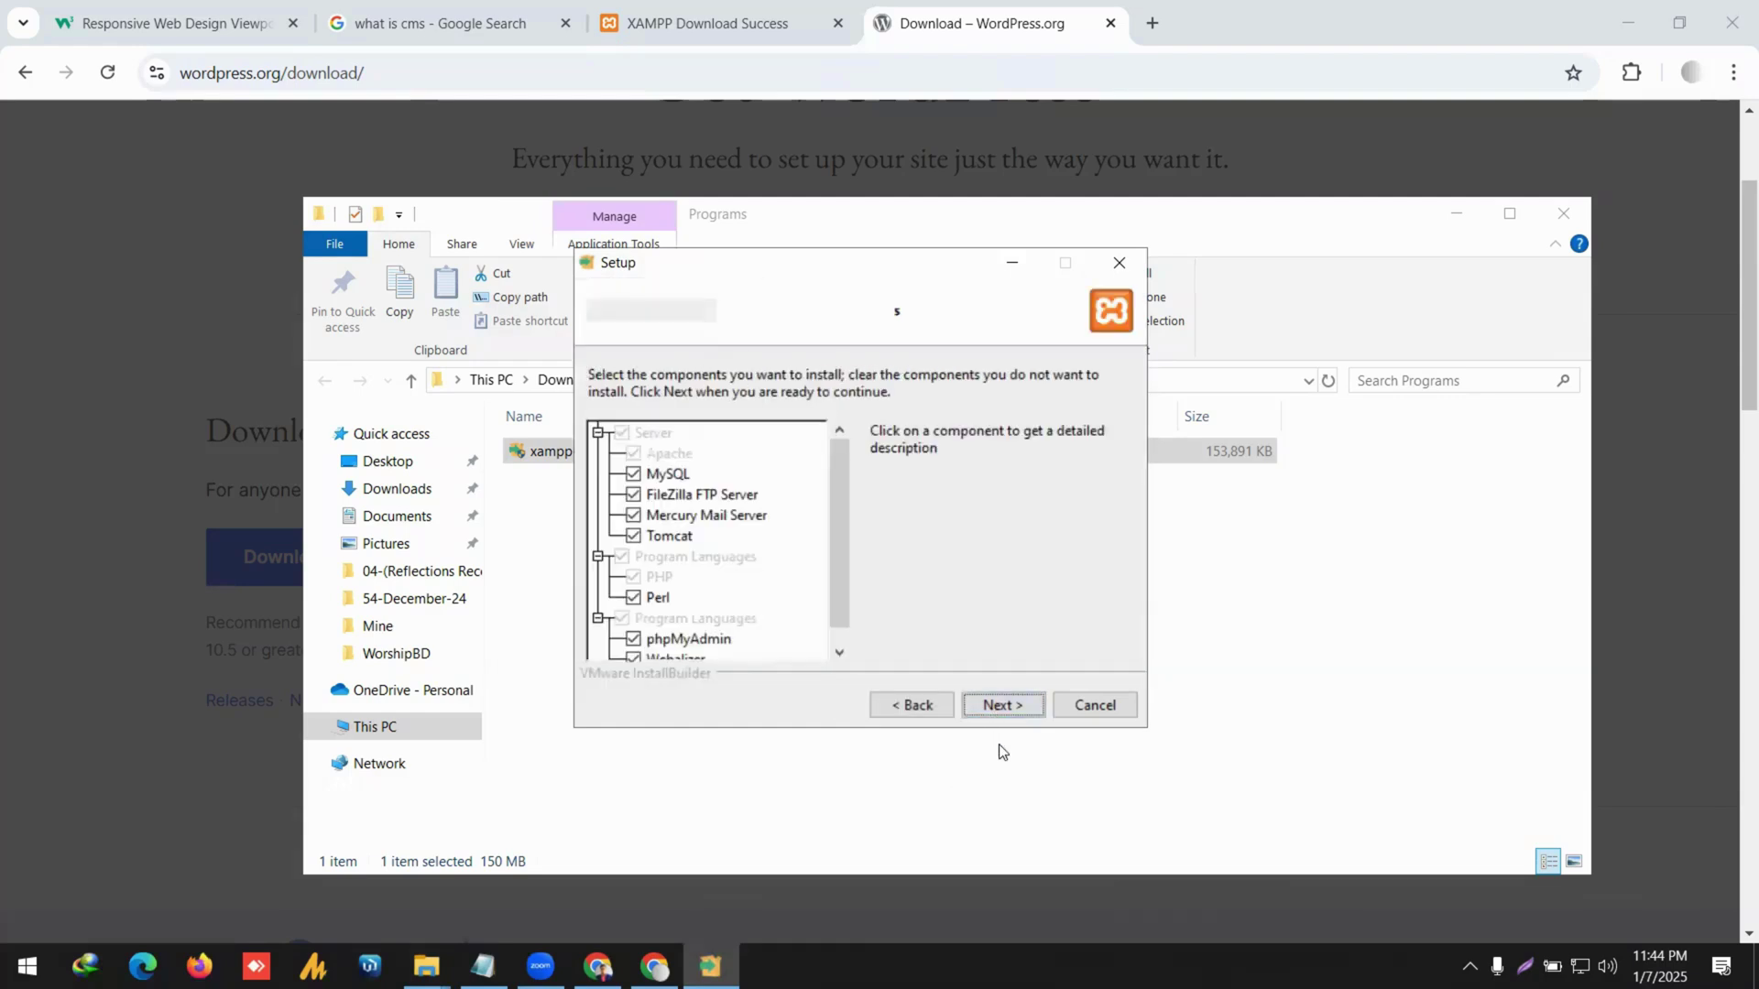
click(1002, 703)
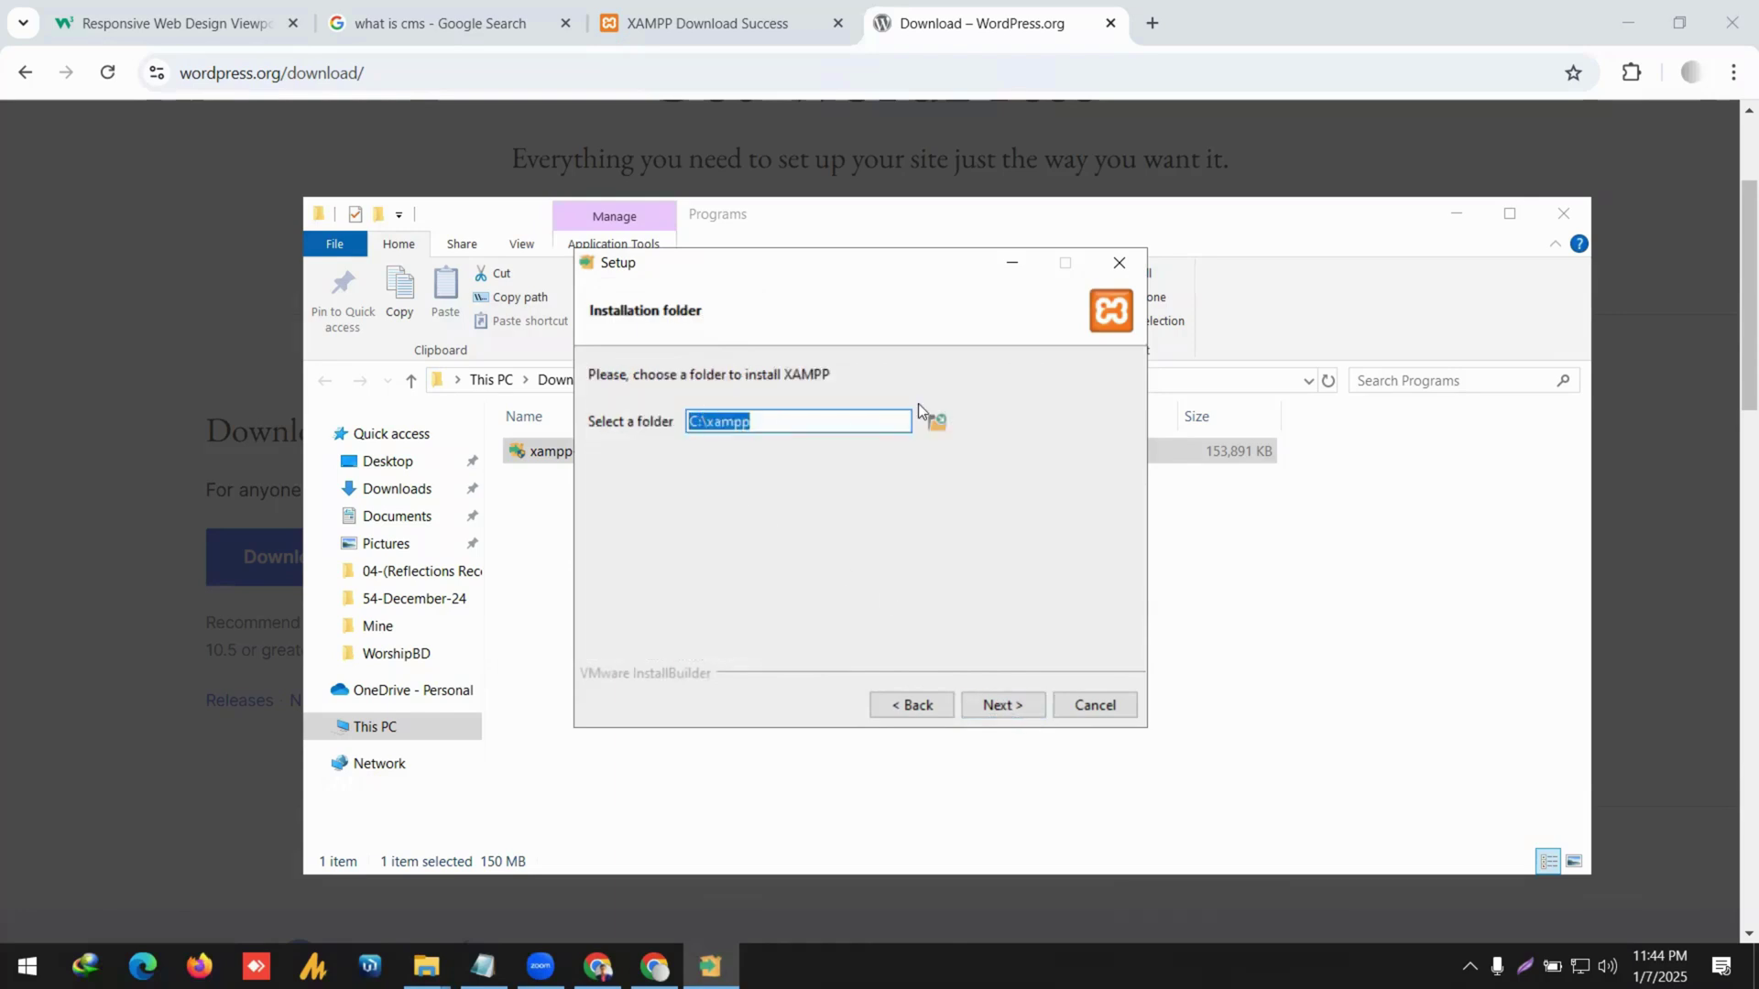
click(1004, 707)
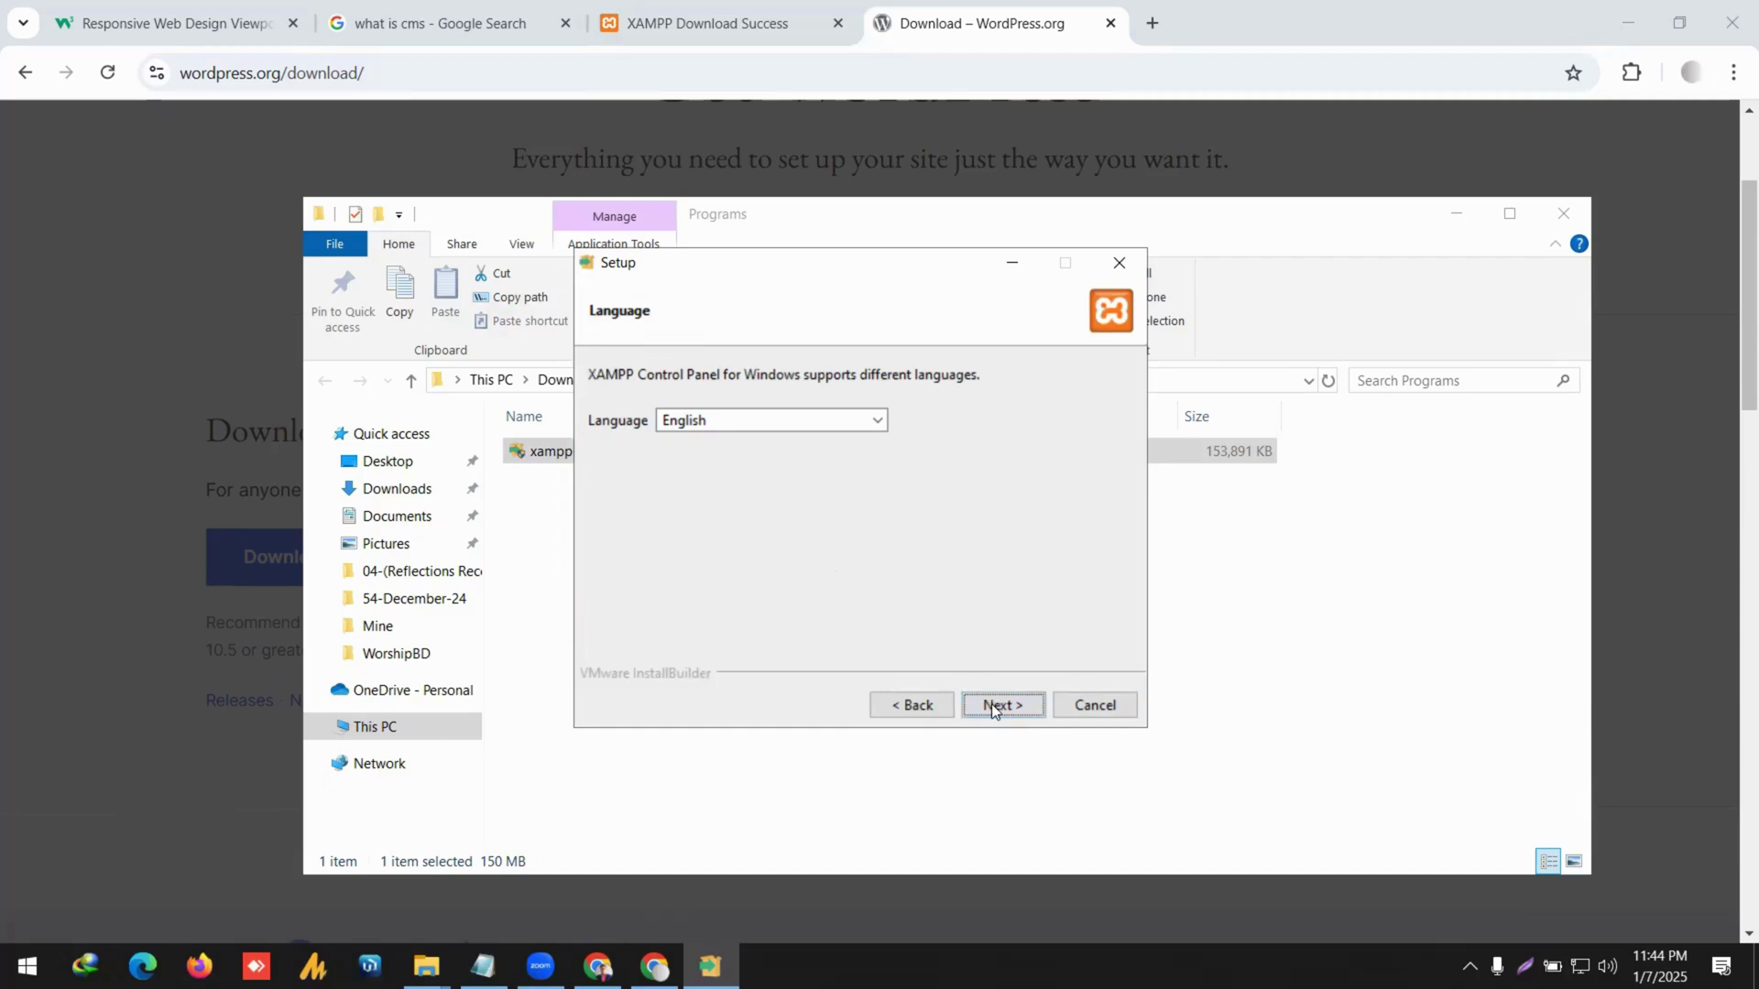
click(994, 707)
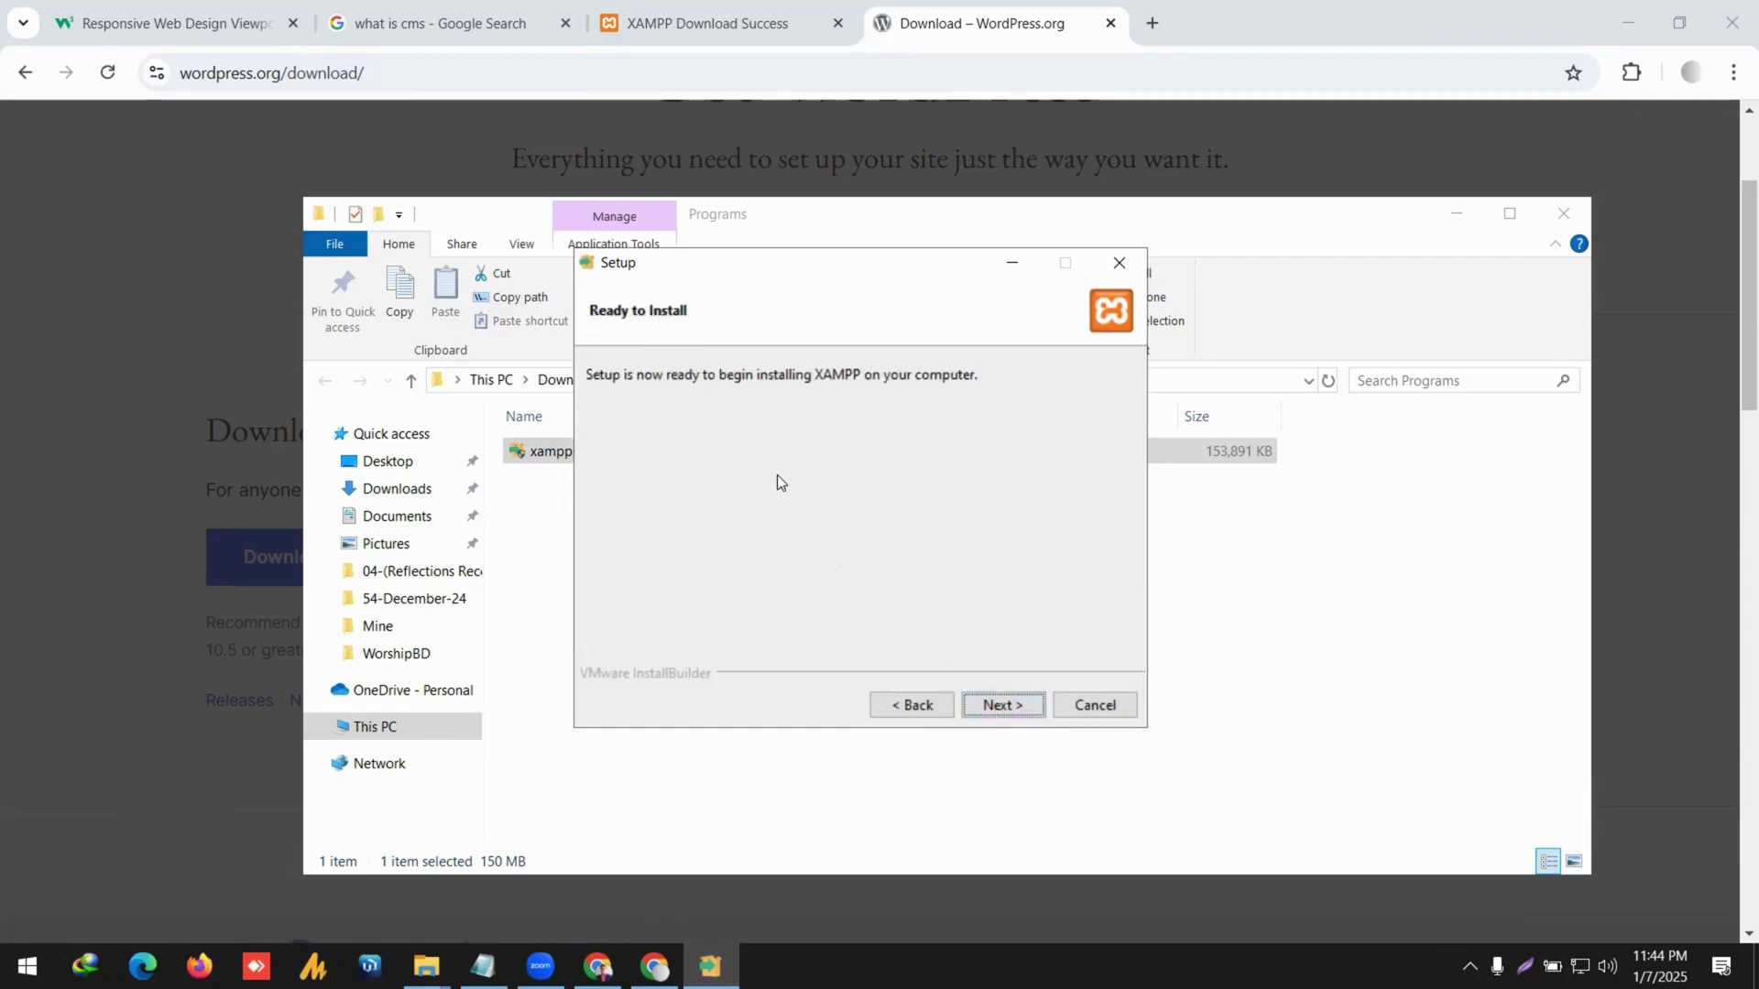
click(1033, 711)
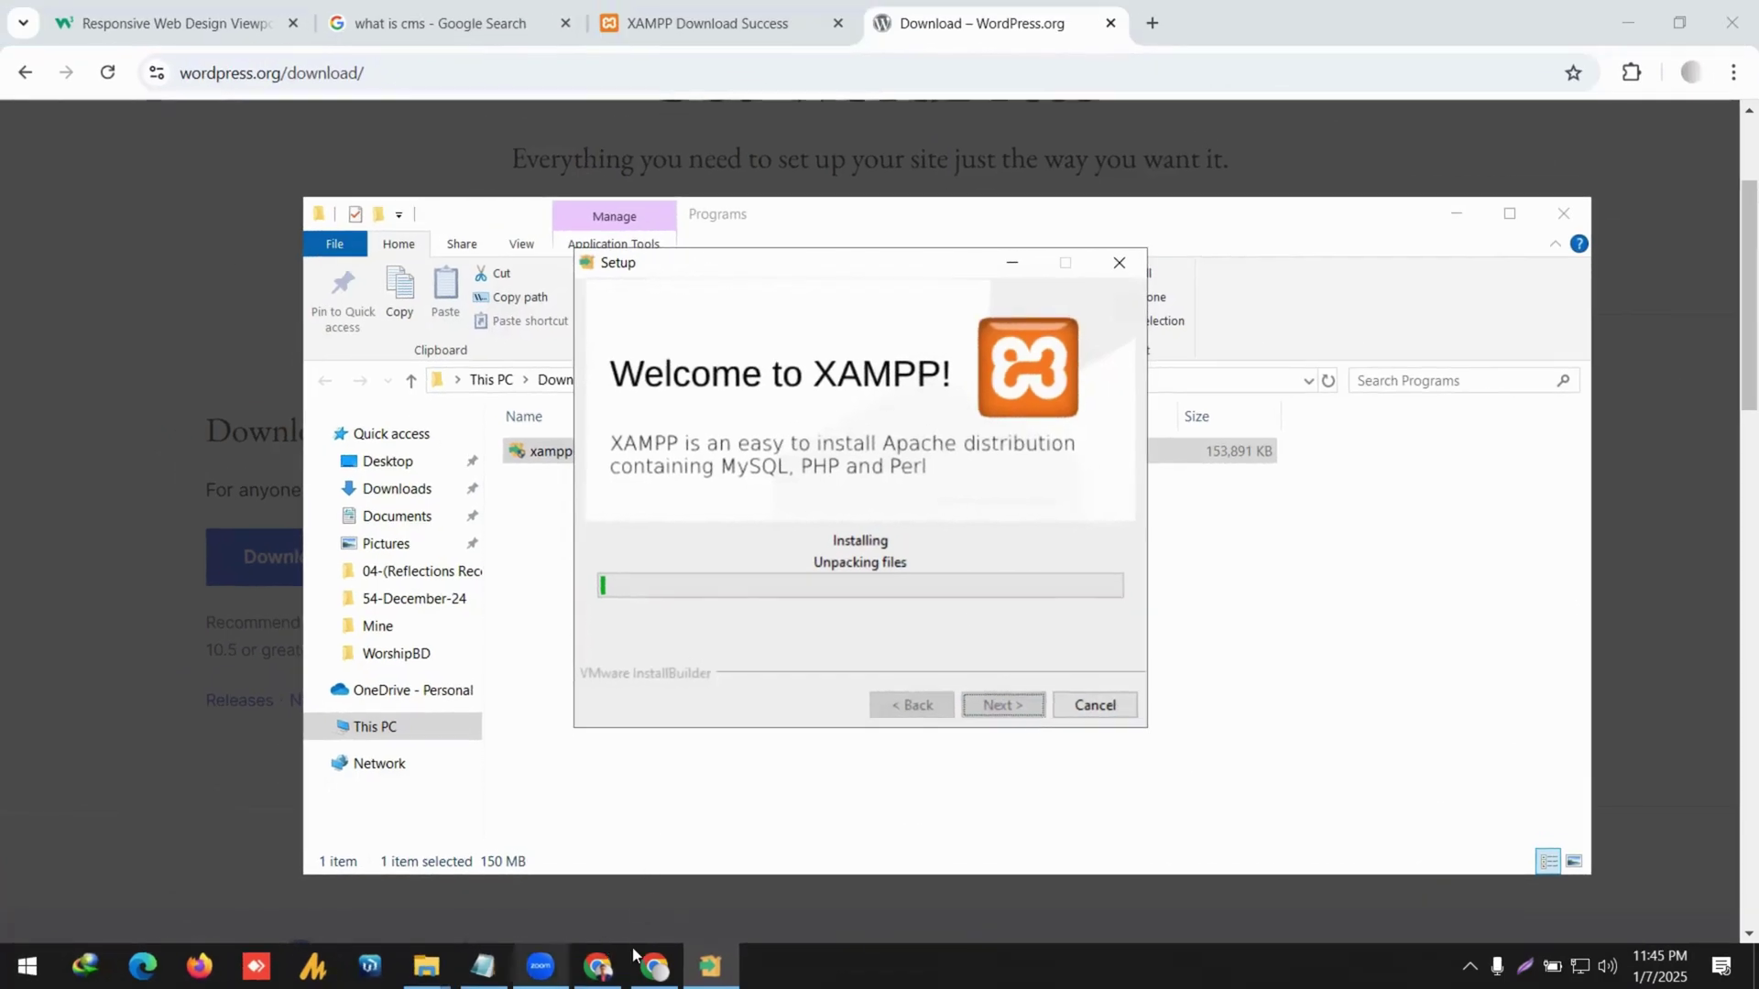
In the Programs Explorer window, navigate to This PC > Downloads > Compressed.
mouse_move(426, 966)
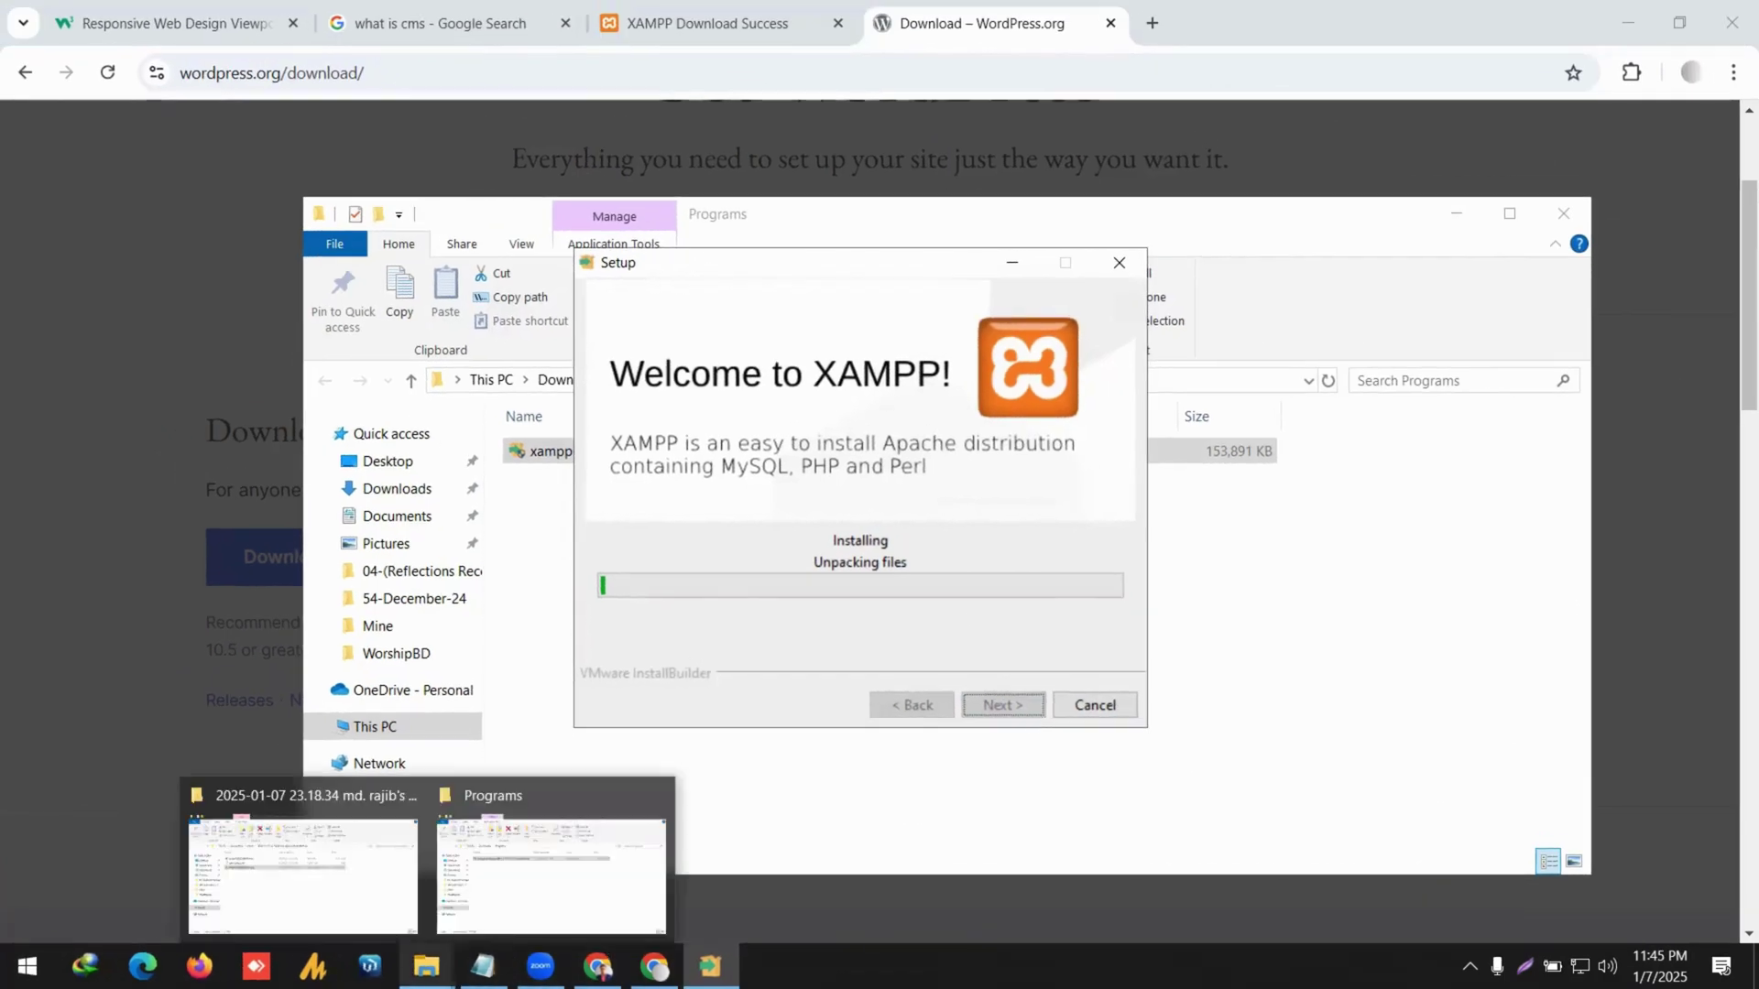
click(397, 876)
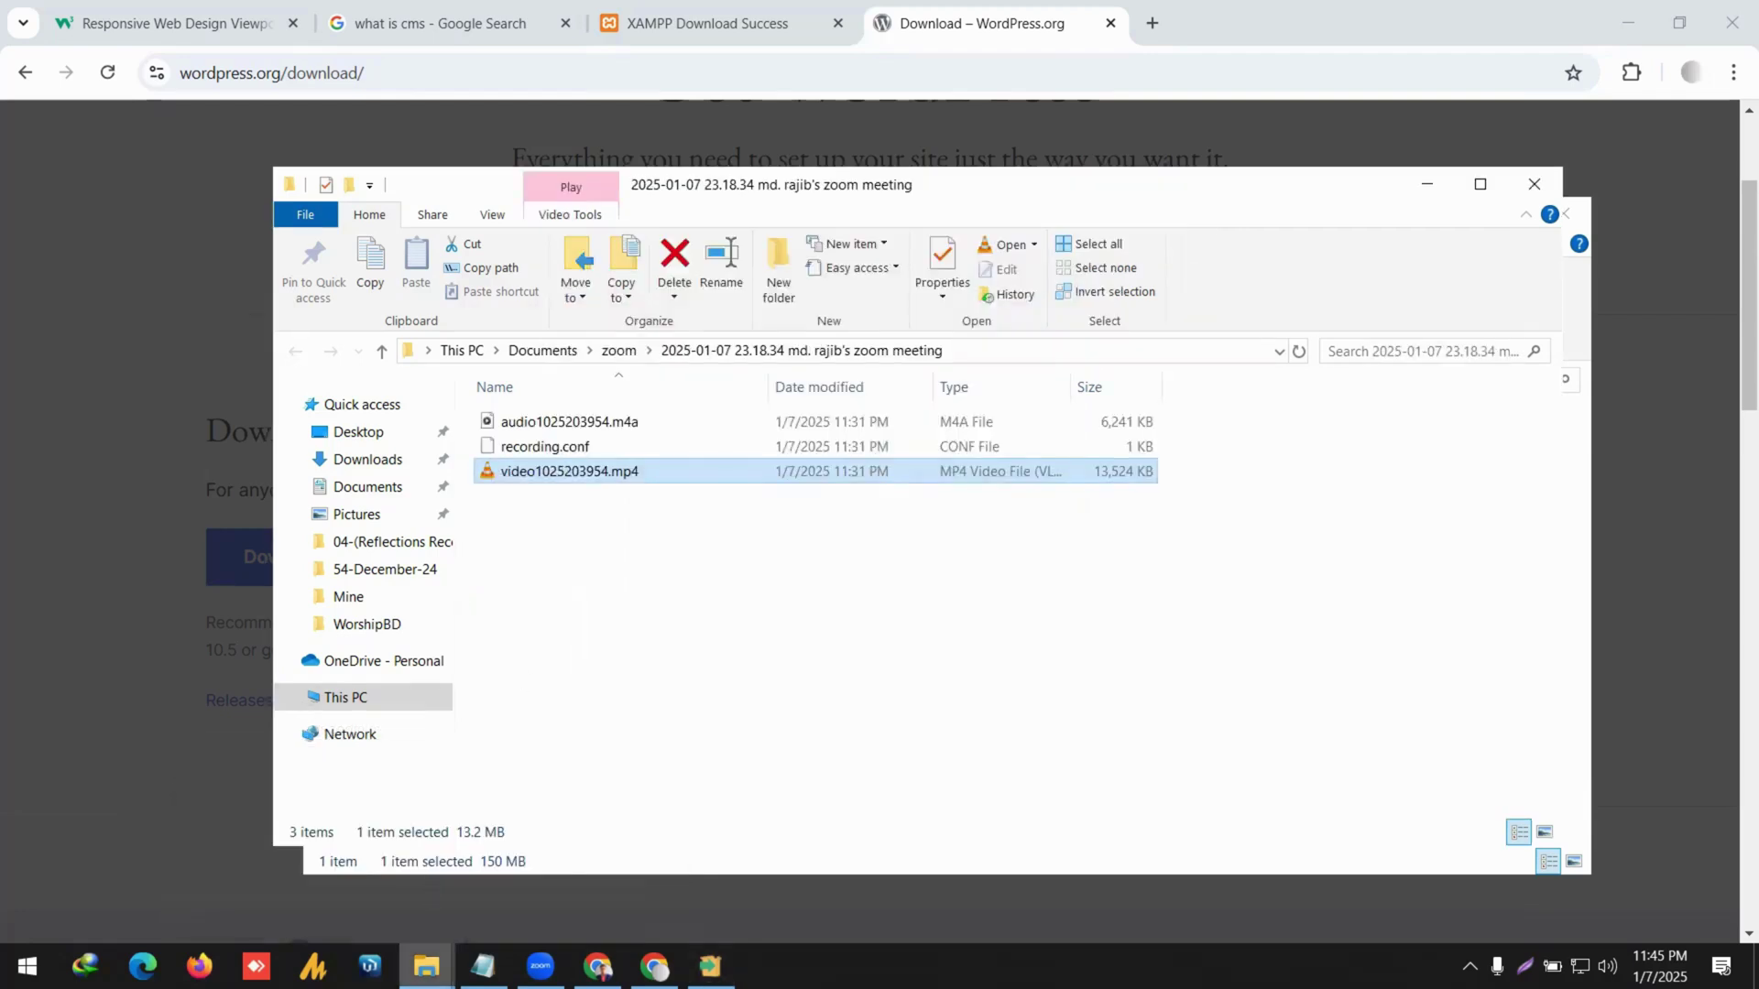
mouse_move(426, 967)
click(512, 893)
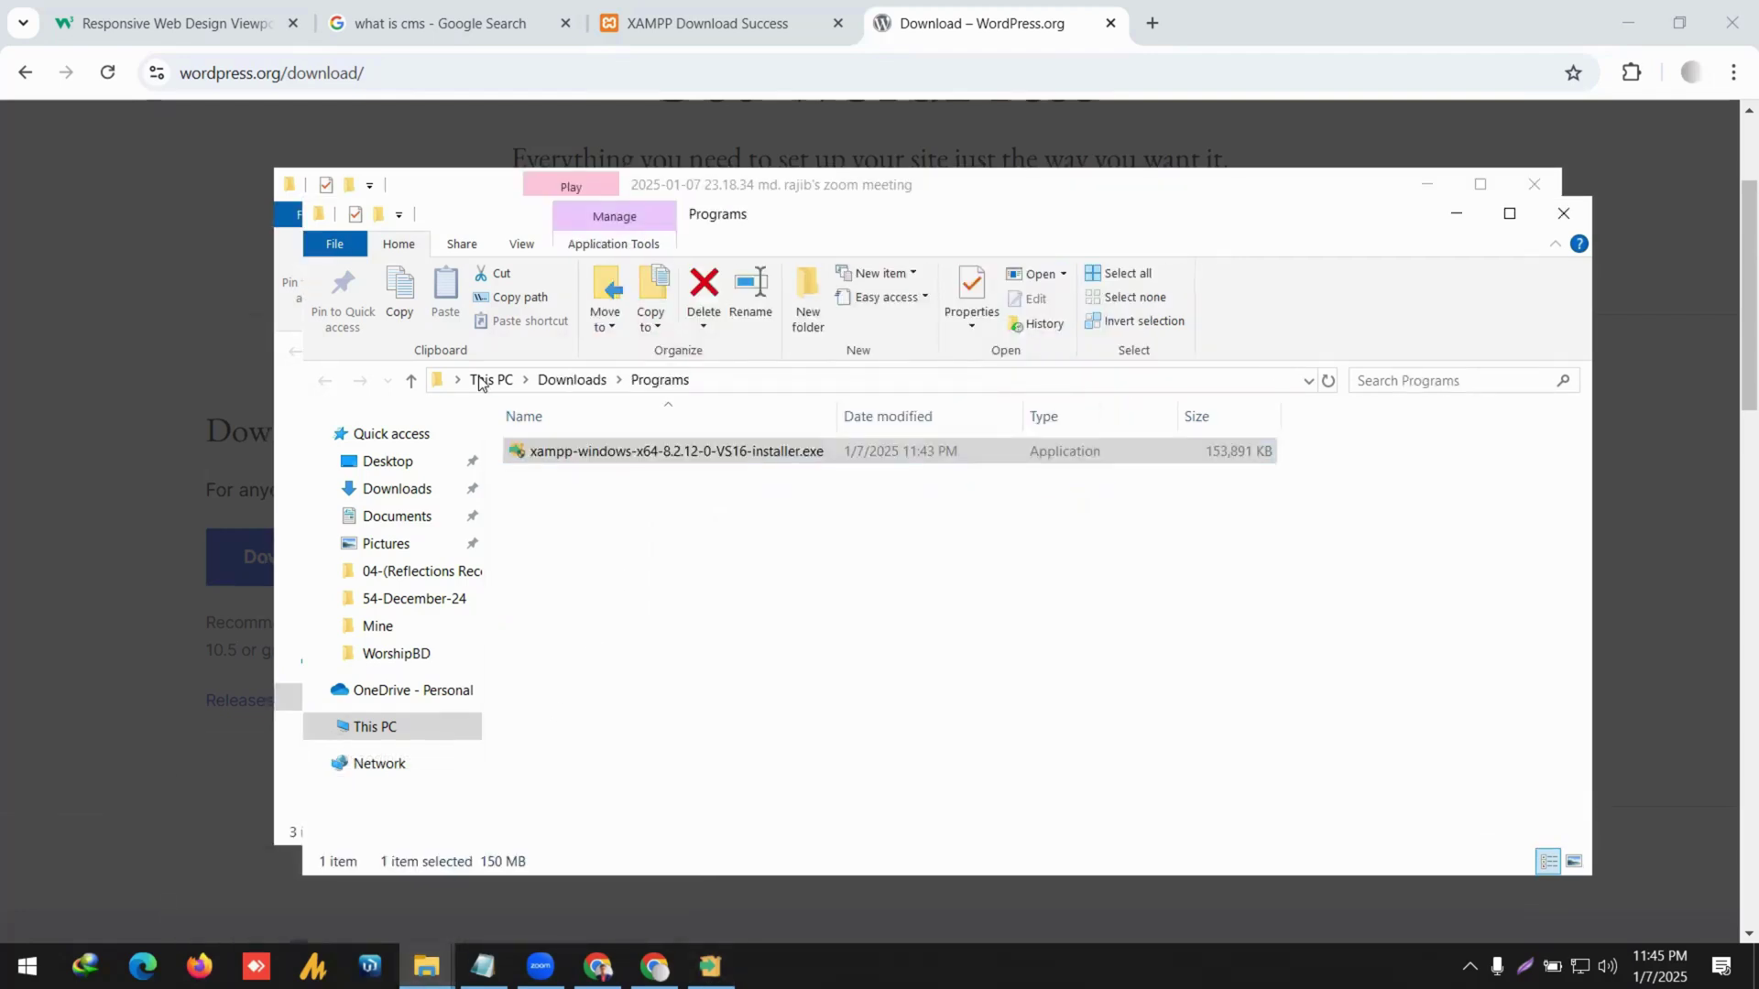
click(506, 389)
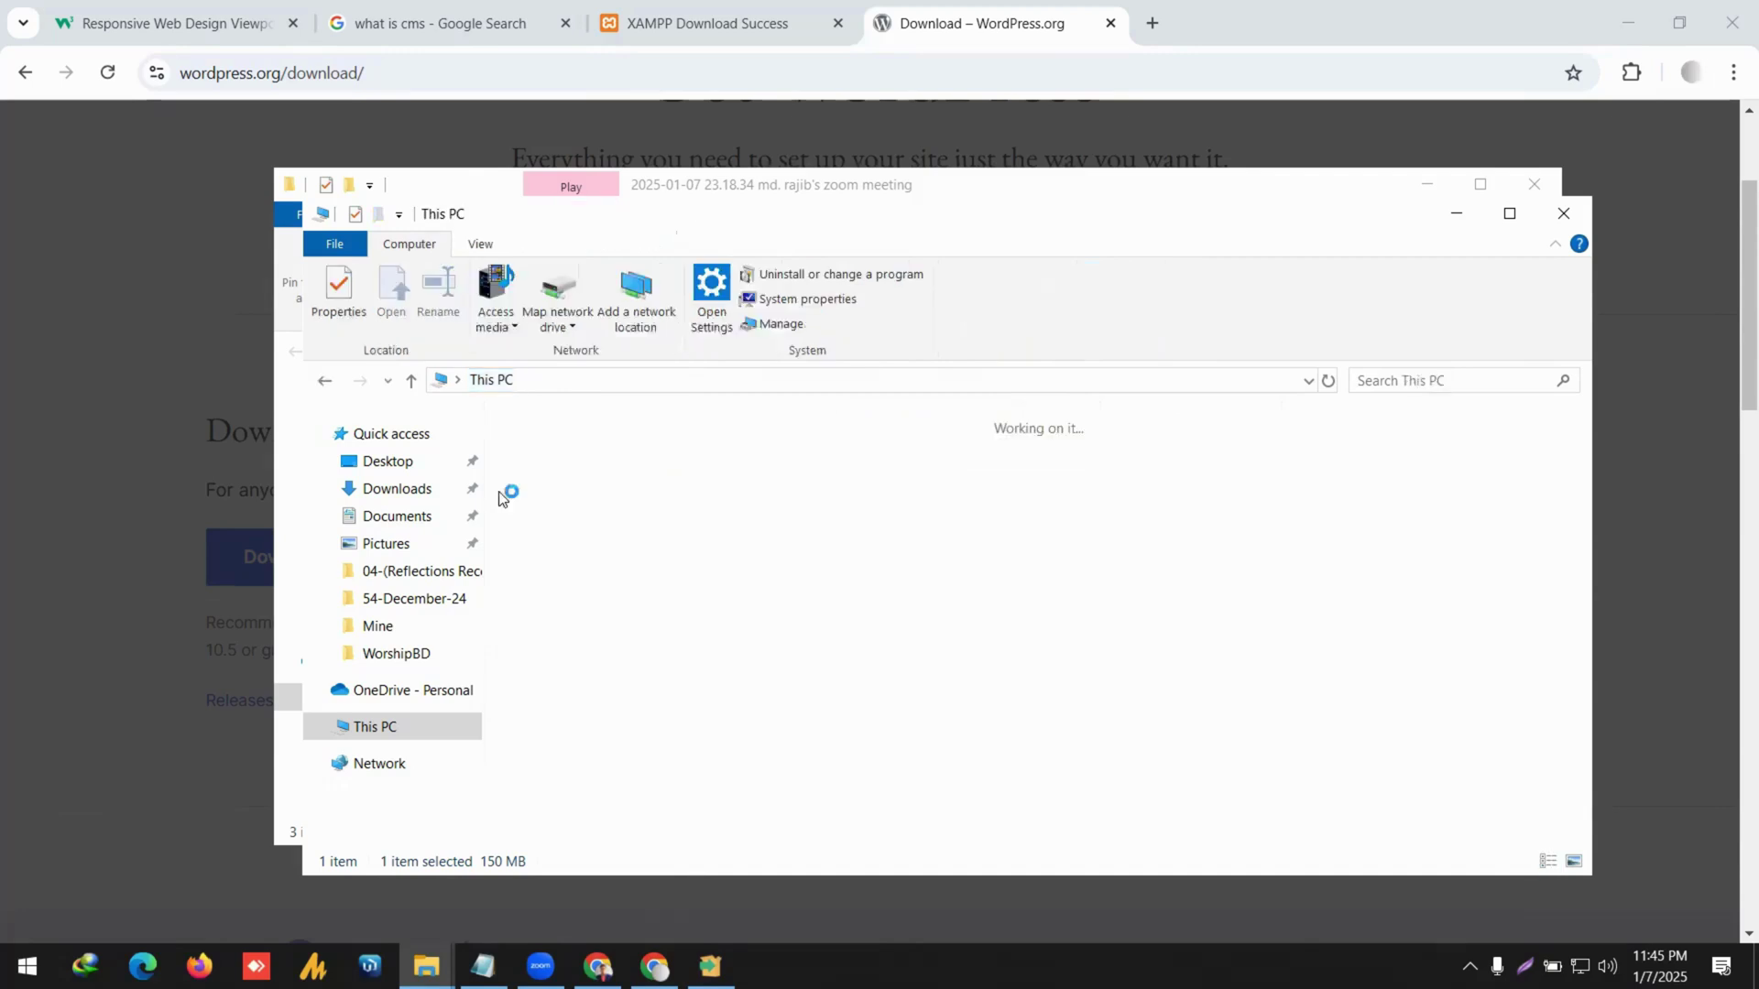
click(397, 488)
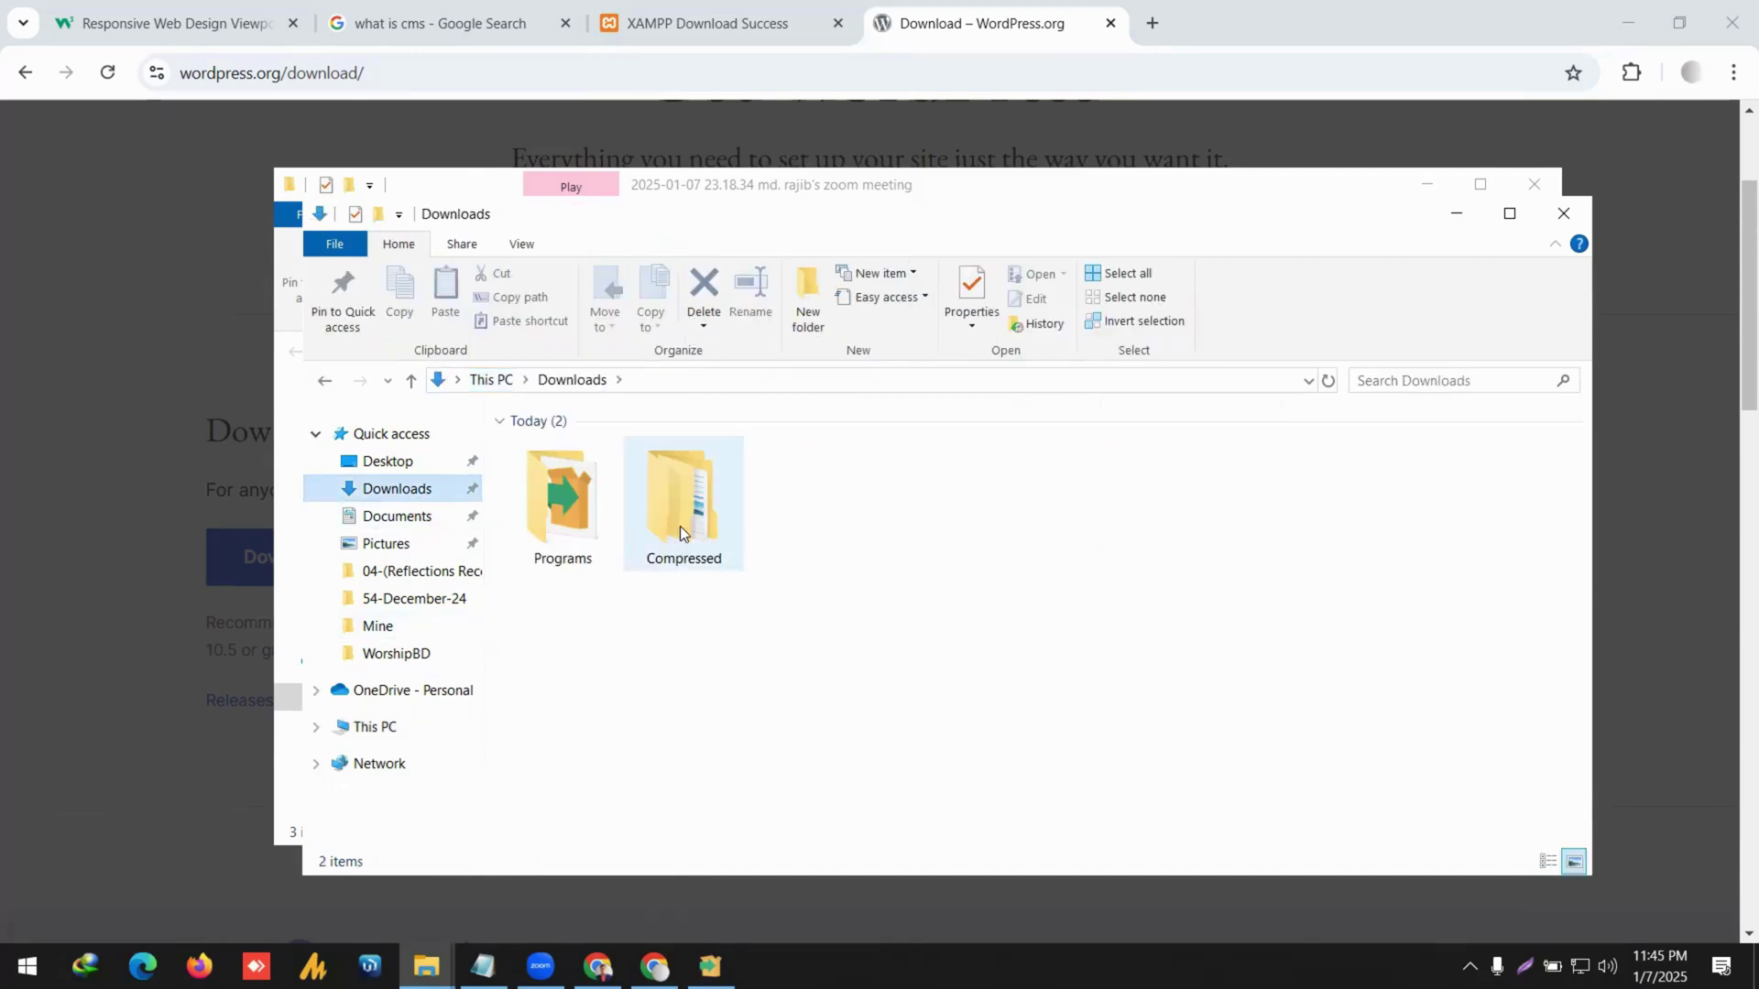
click(680, 526)
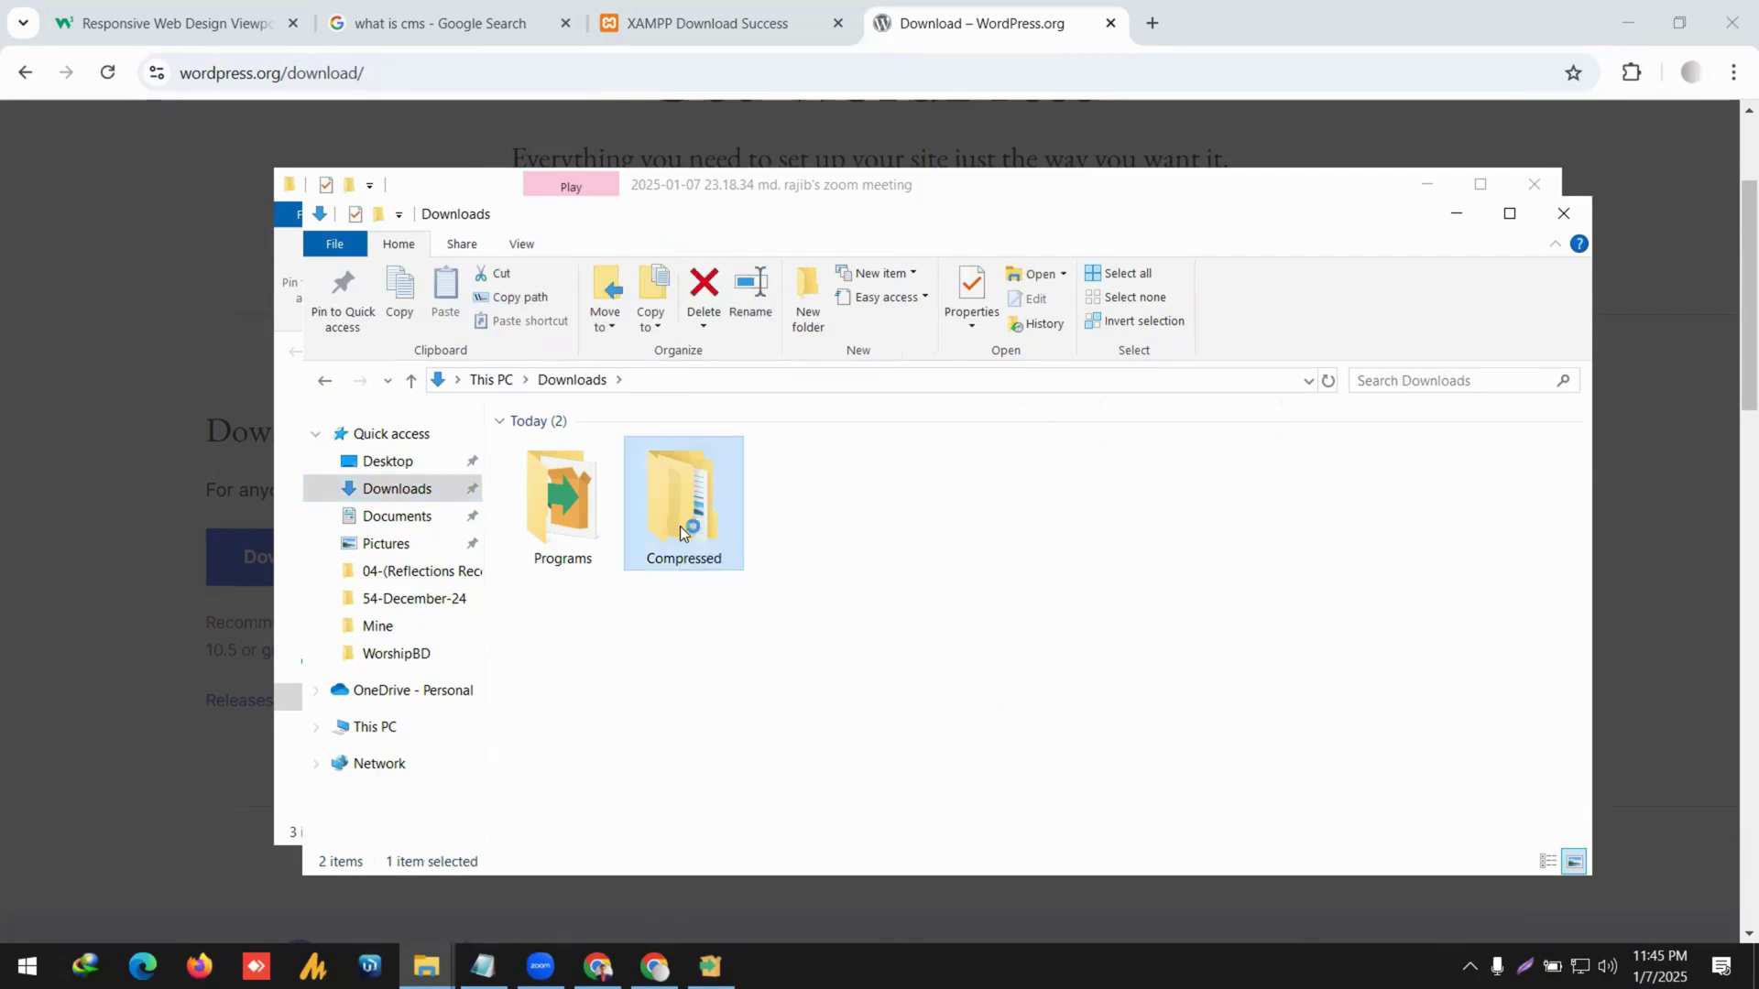
double_click(679, 526)
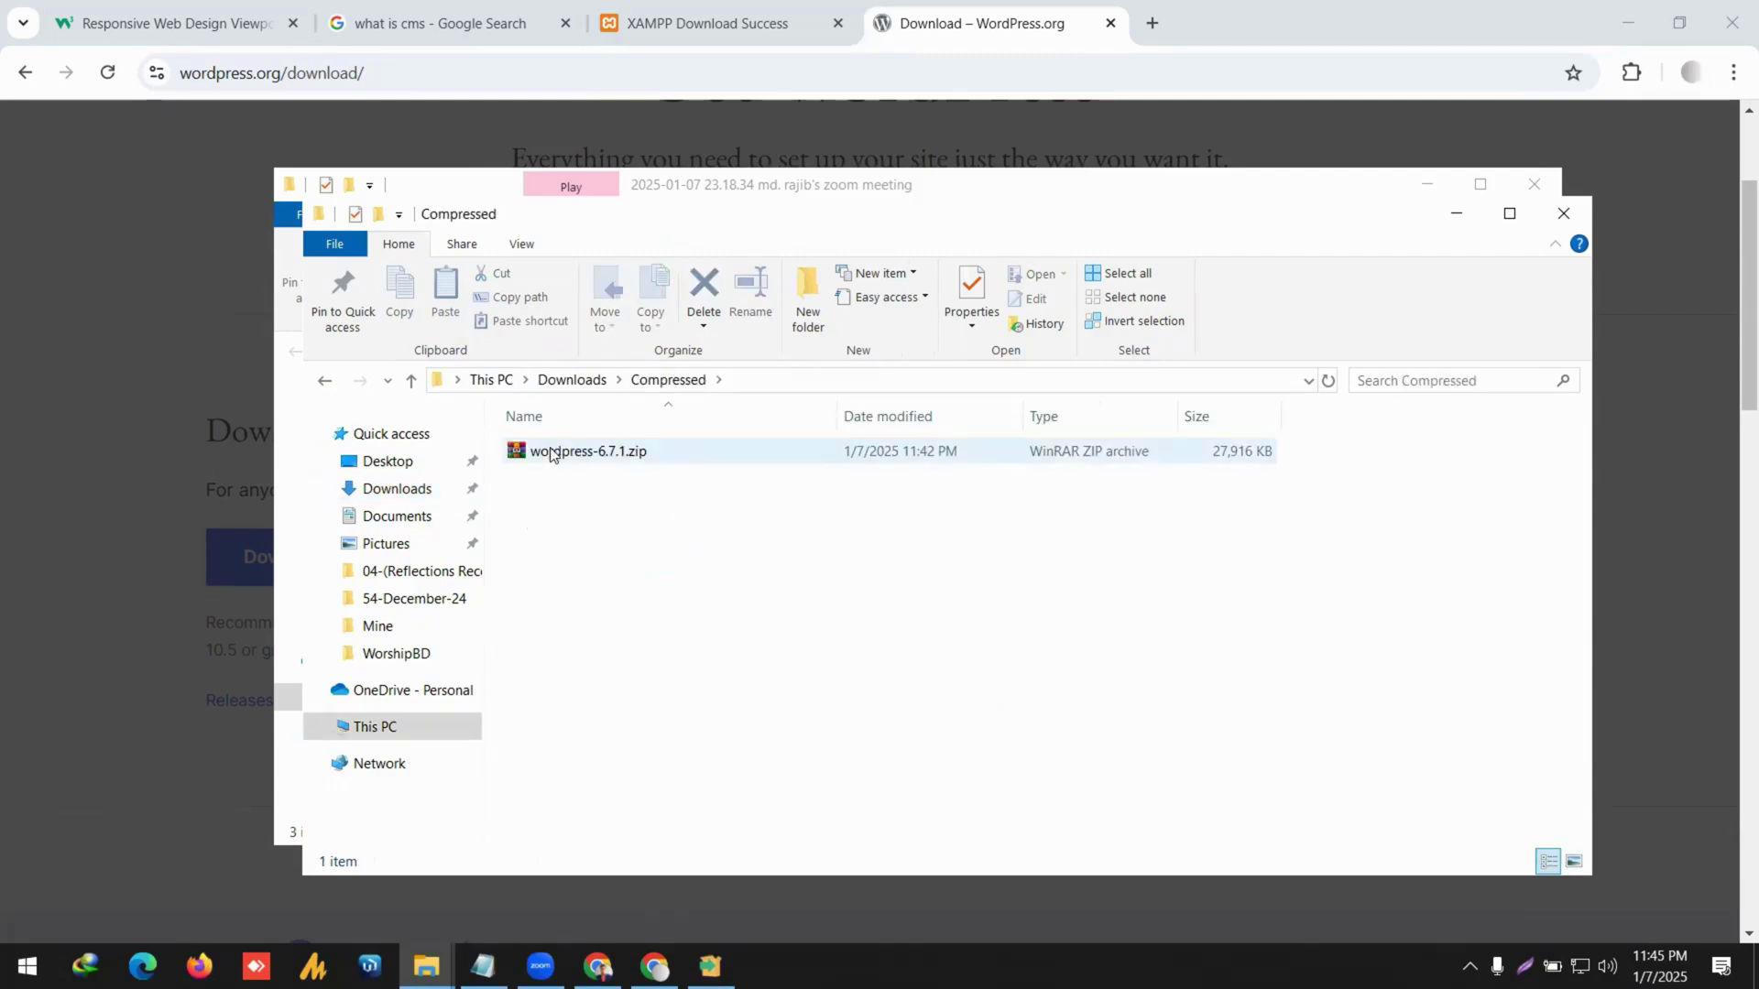
Extract wordpress-6.7.1.zip into a wordpress-6.7.1 folder.
click(574, 458)
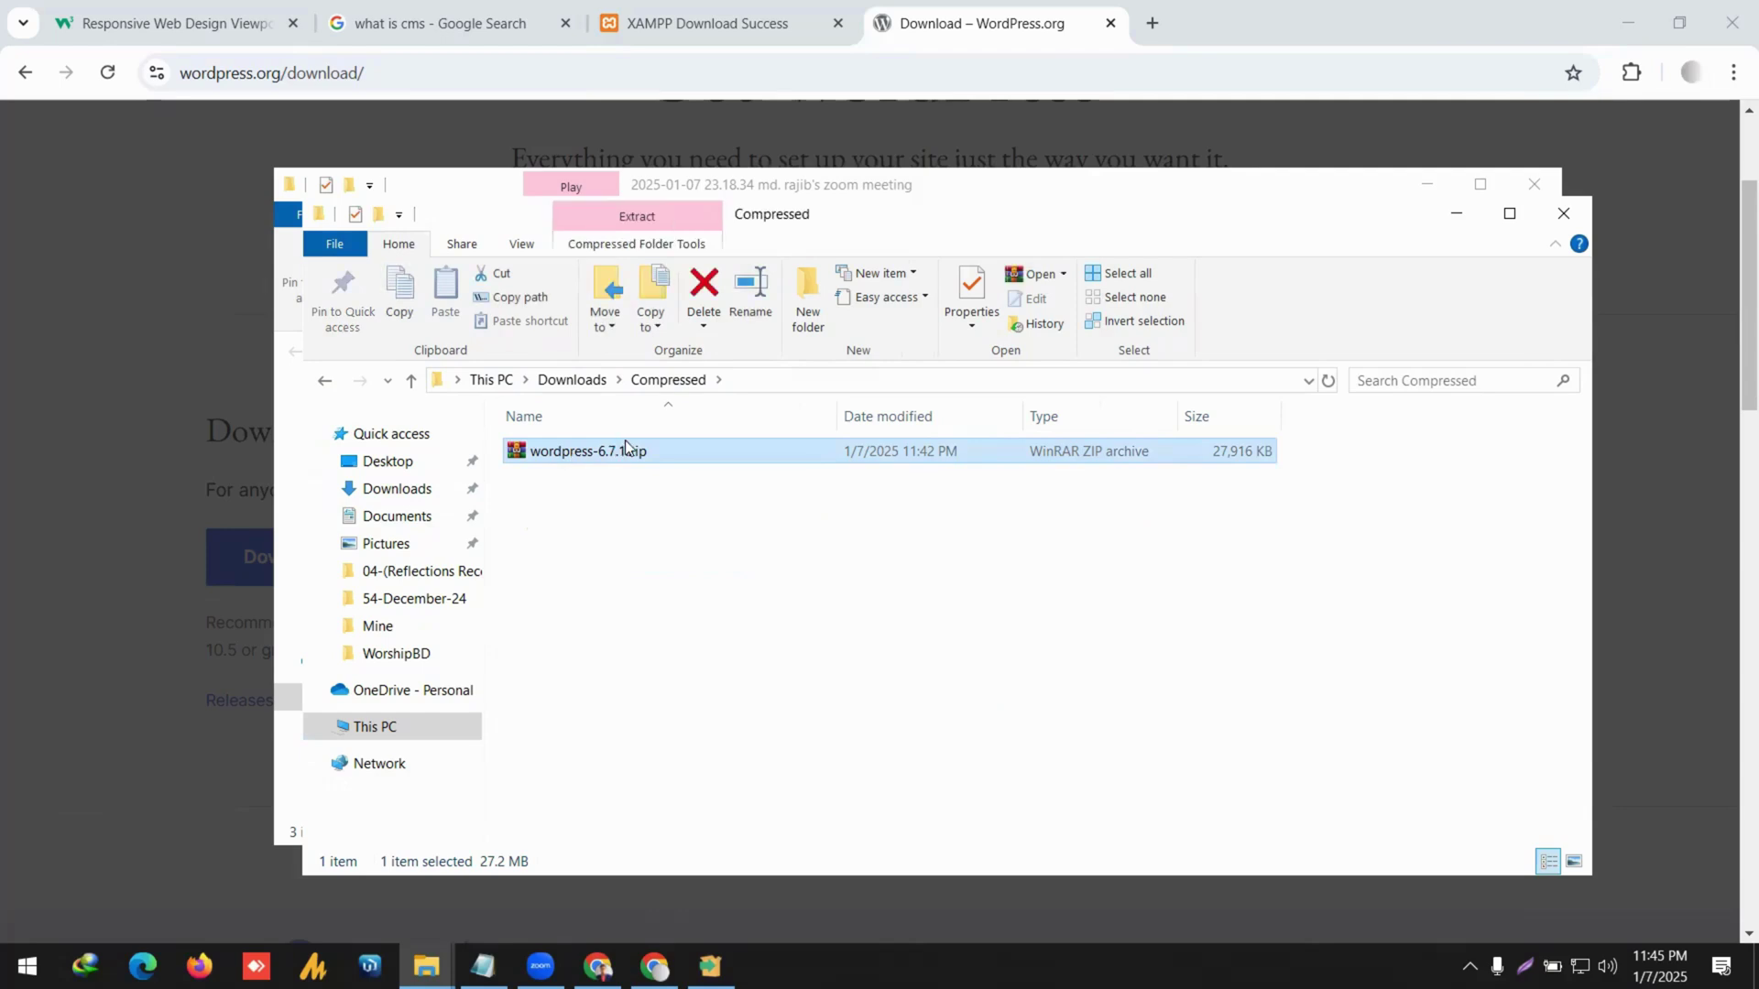
key(shift+F10)
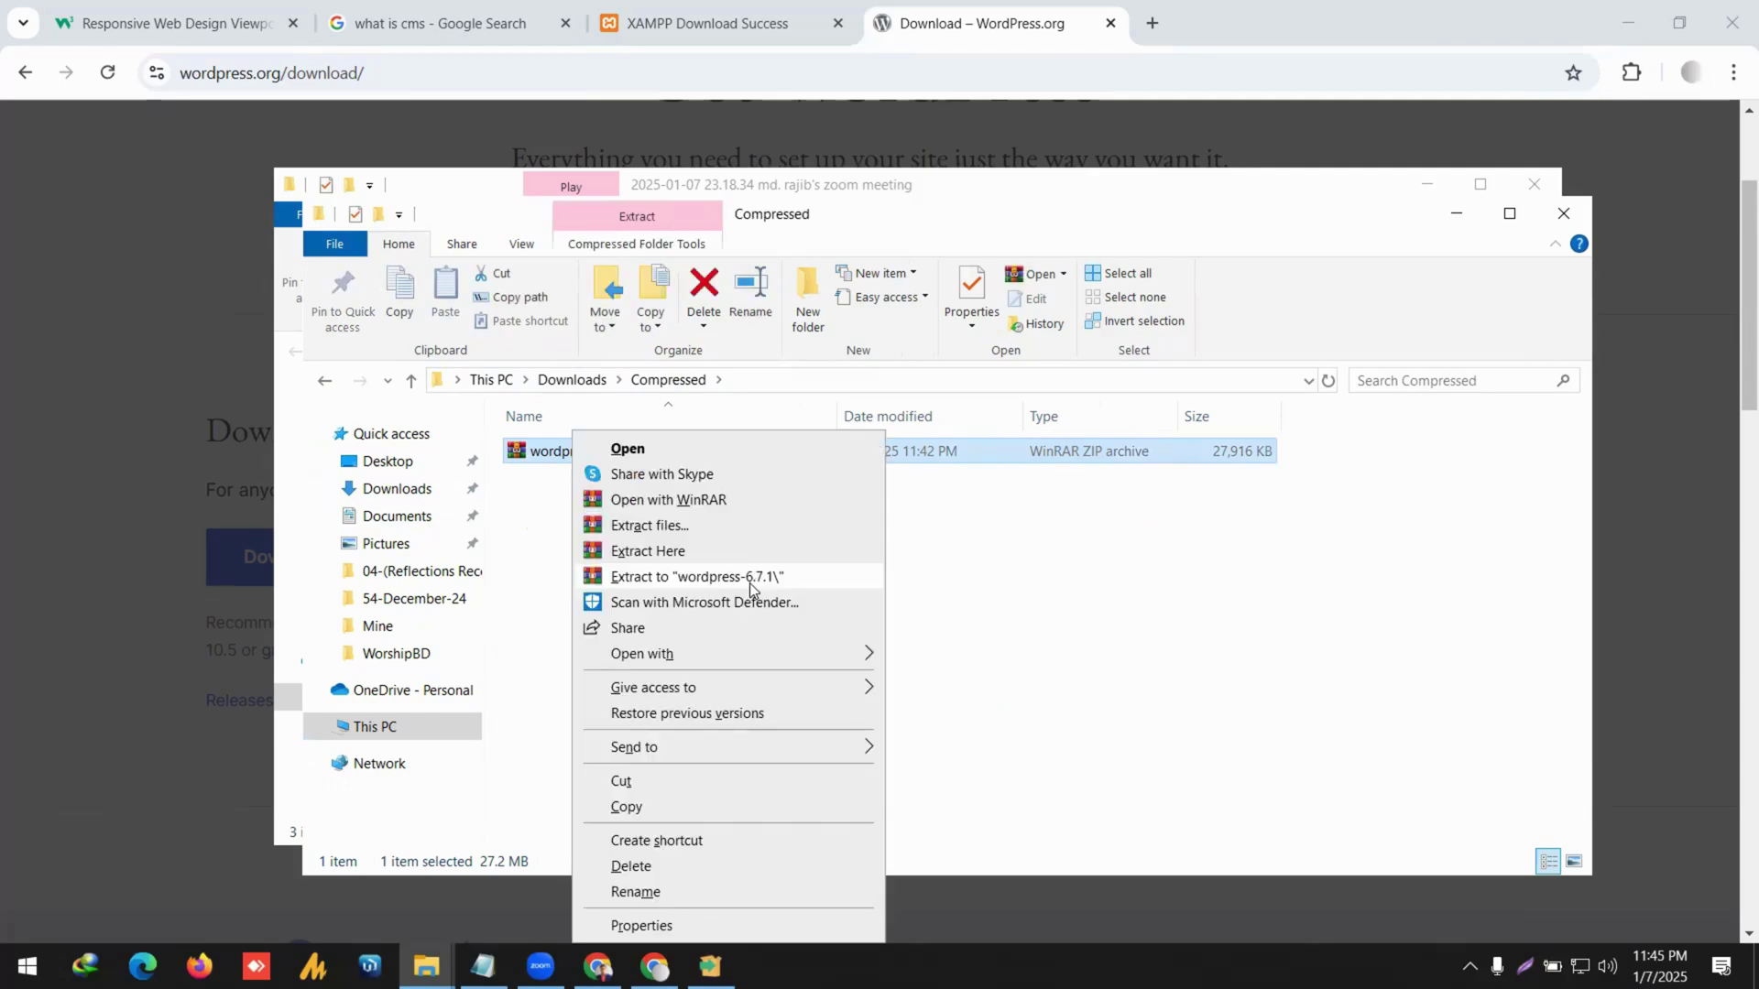
click(749, 582)
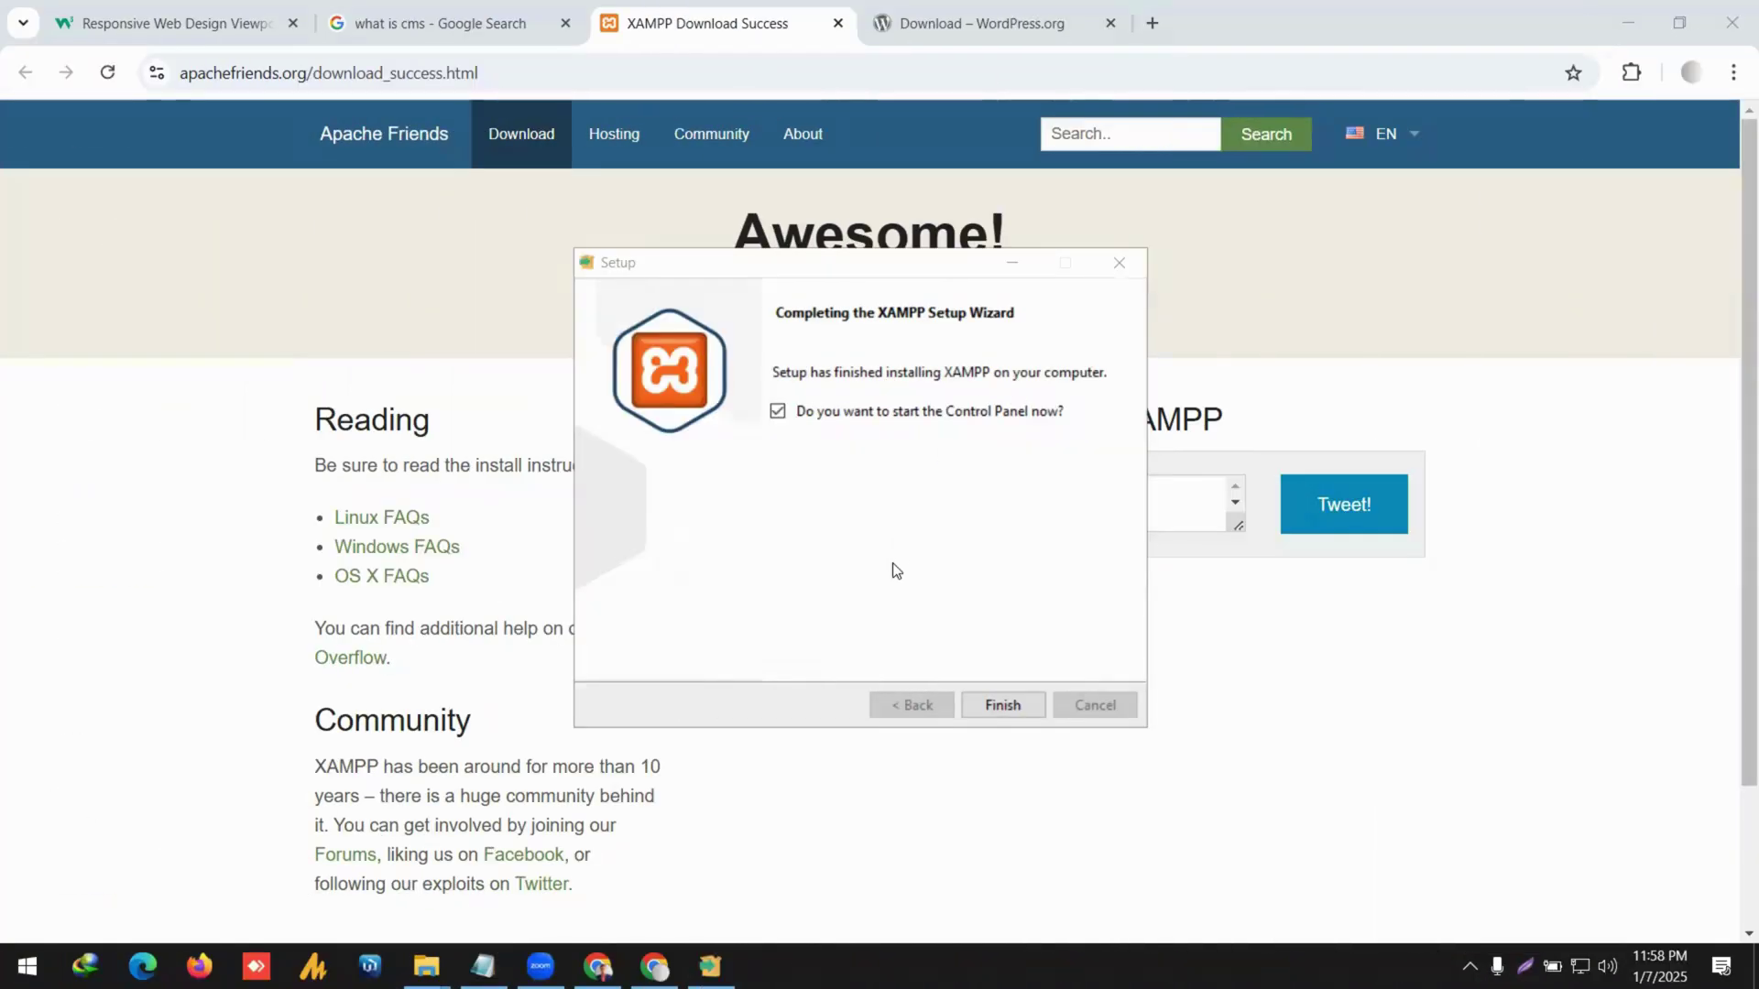
Finish XAMPP setup to launch the Control Panel, then close its window.
click(1022, 712)
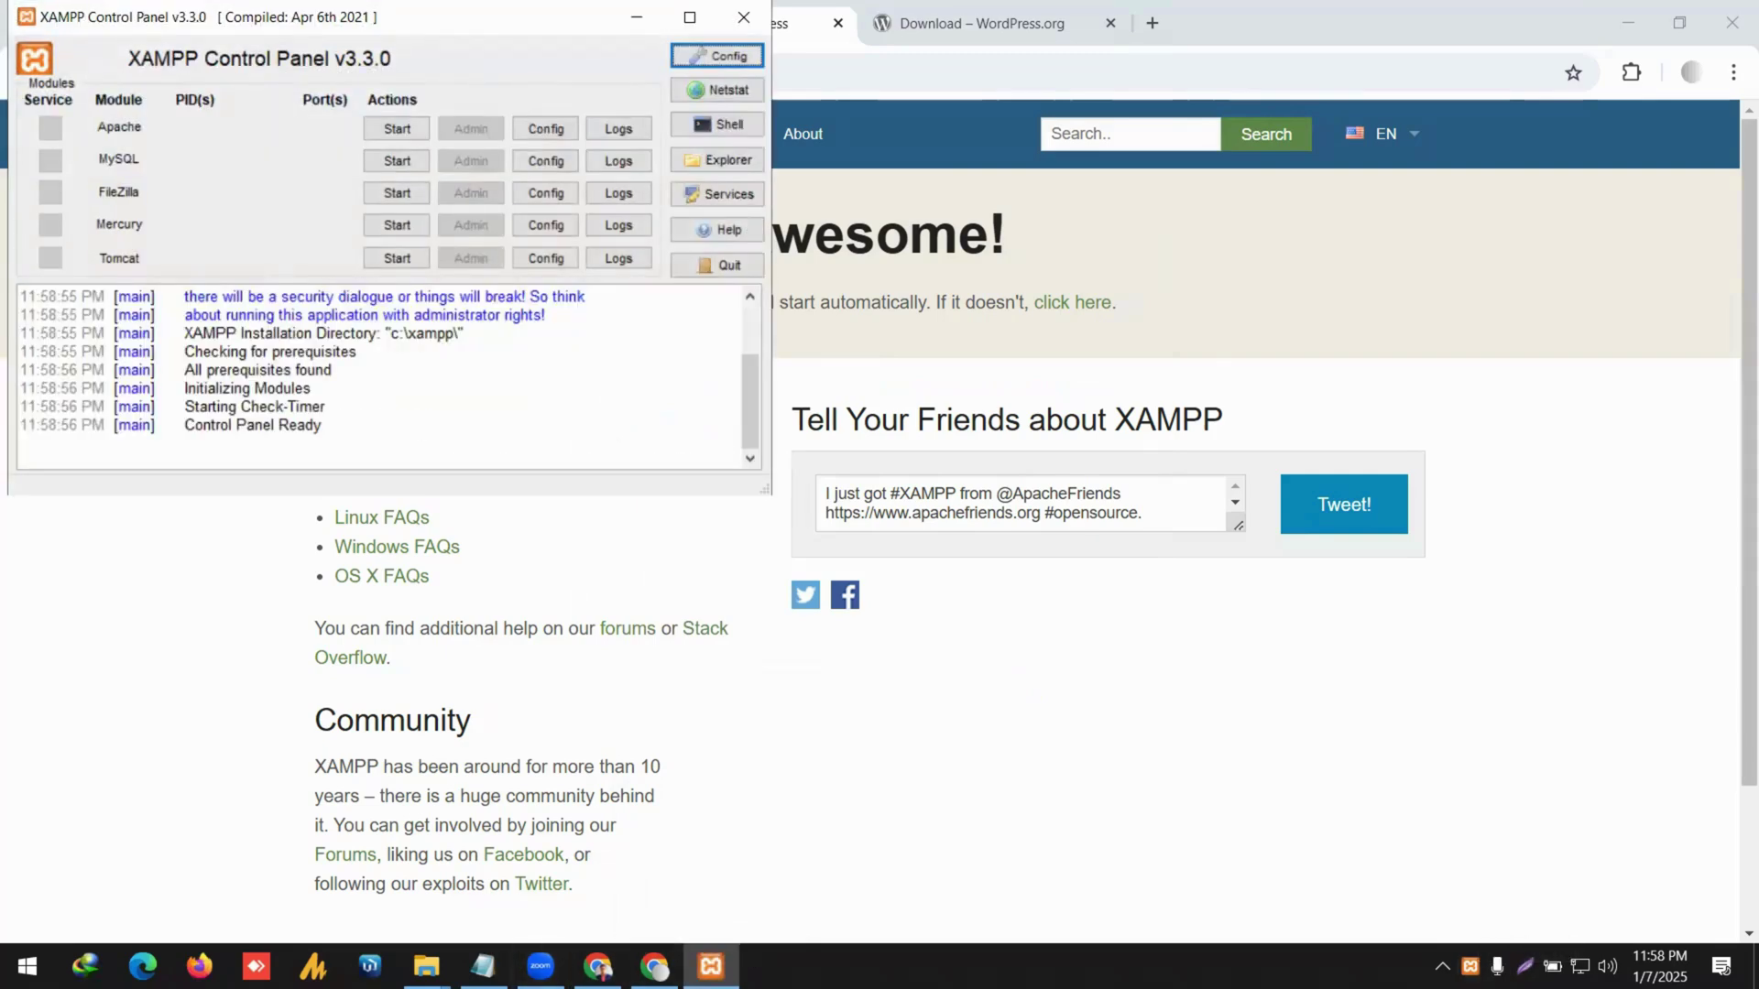
right_click(711, 966)
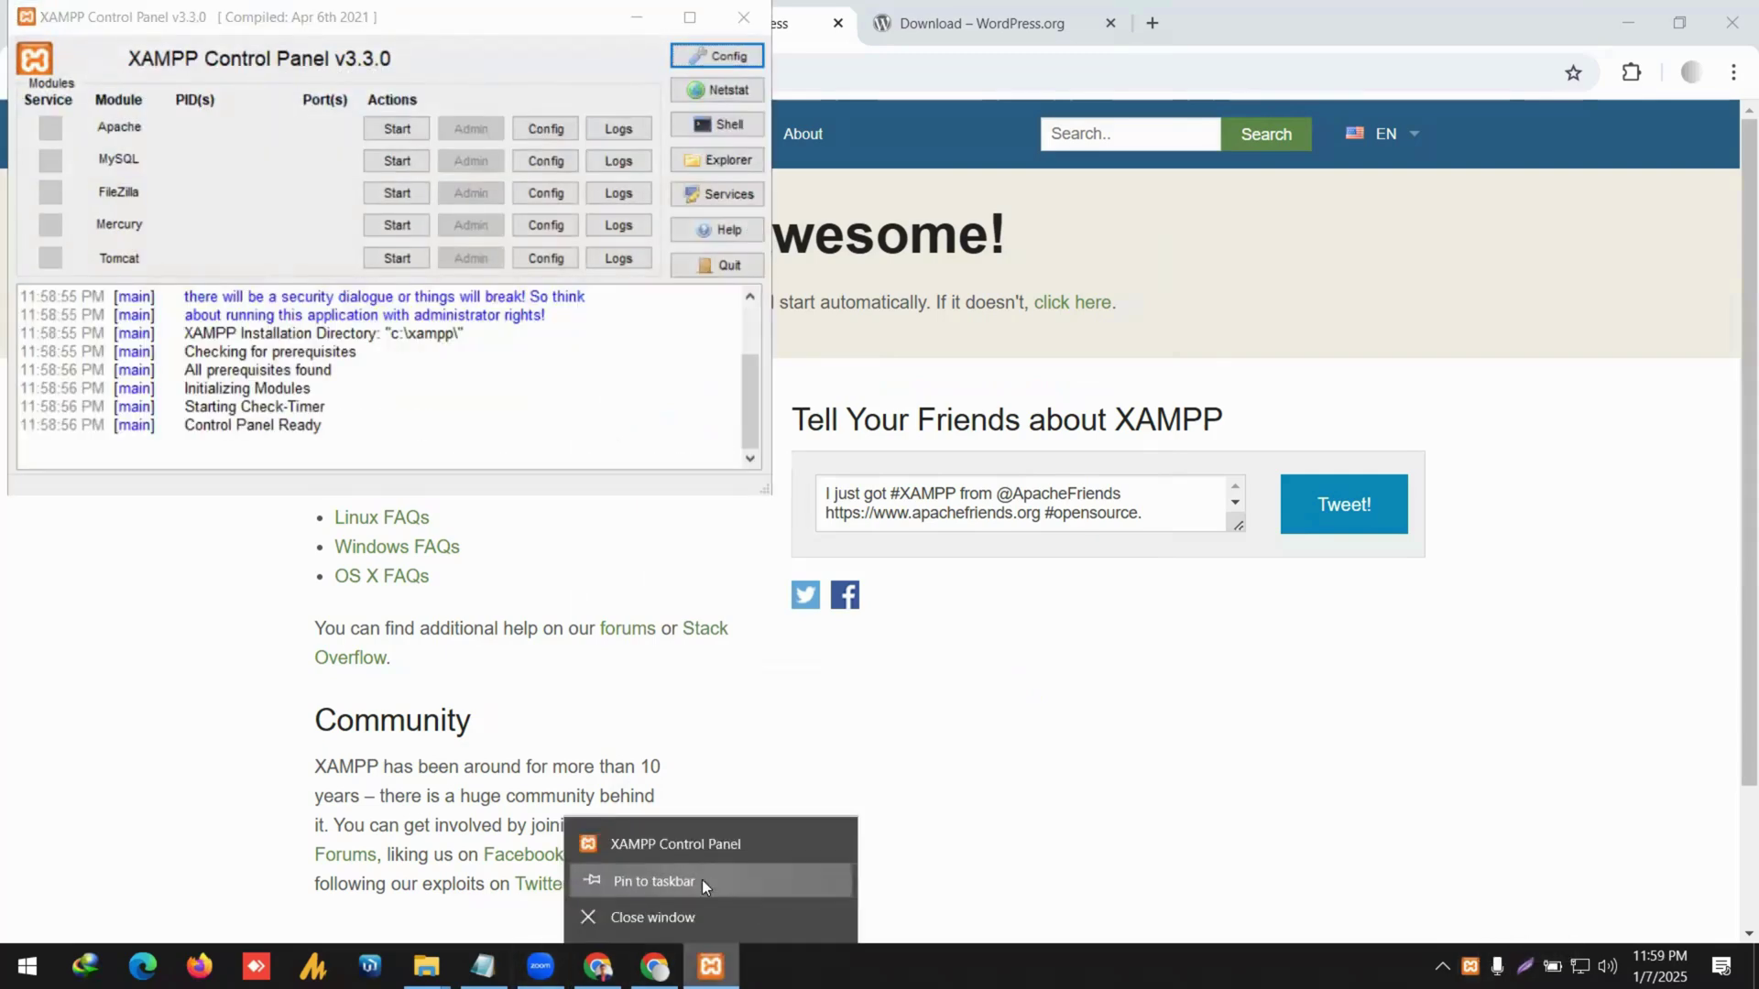
click(647, 646)
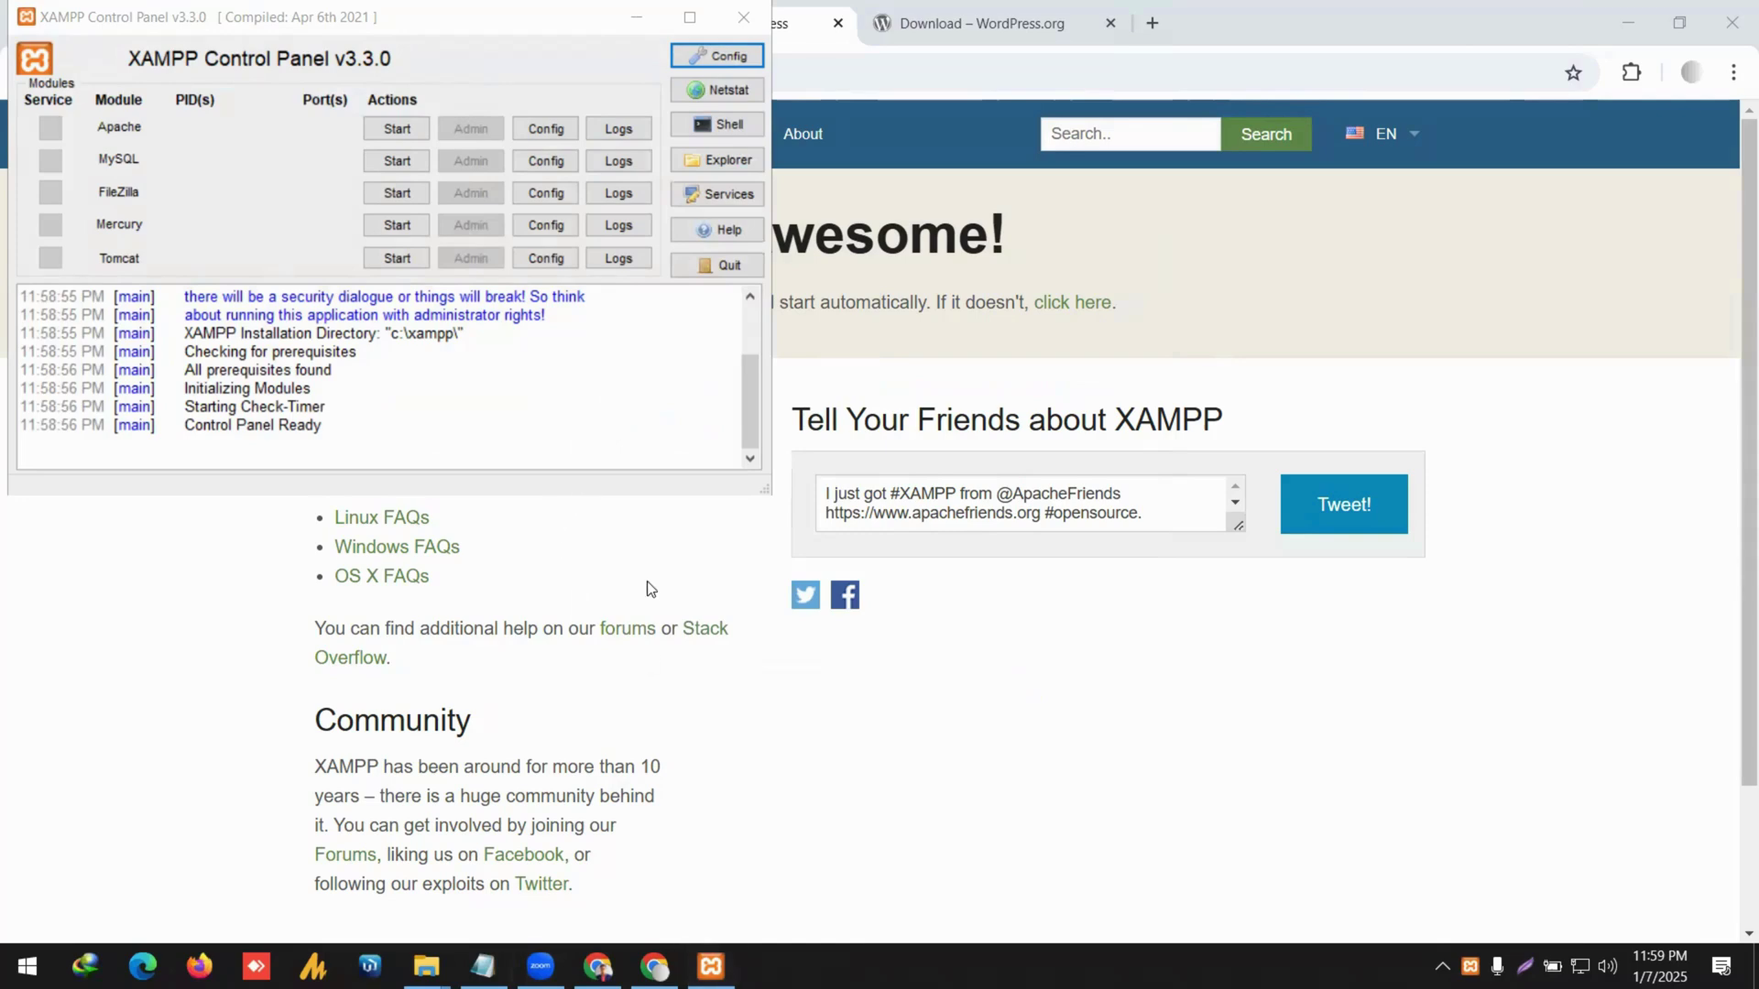
click(744, 16)
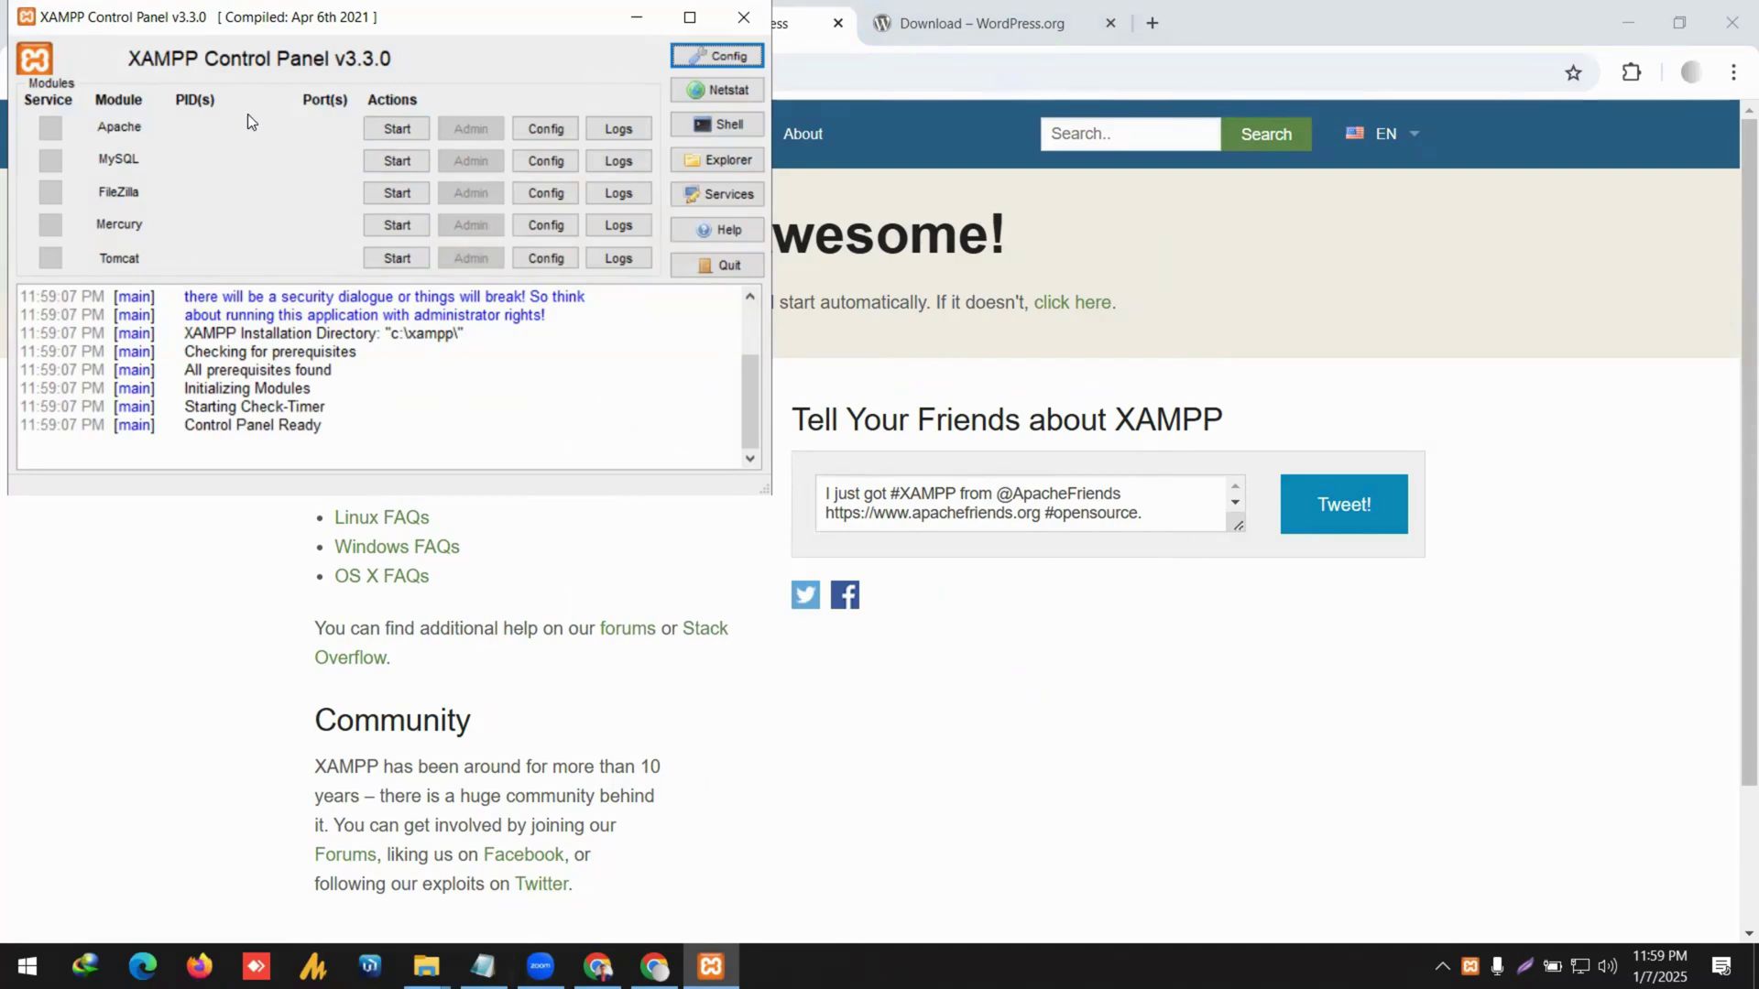
Start Apache and MySQL, allowing MySQL through the Windows firewall.
click(396, 130)
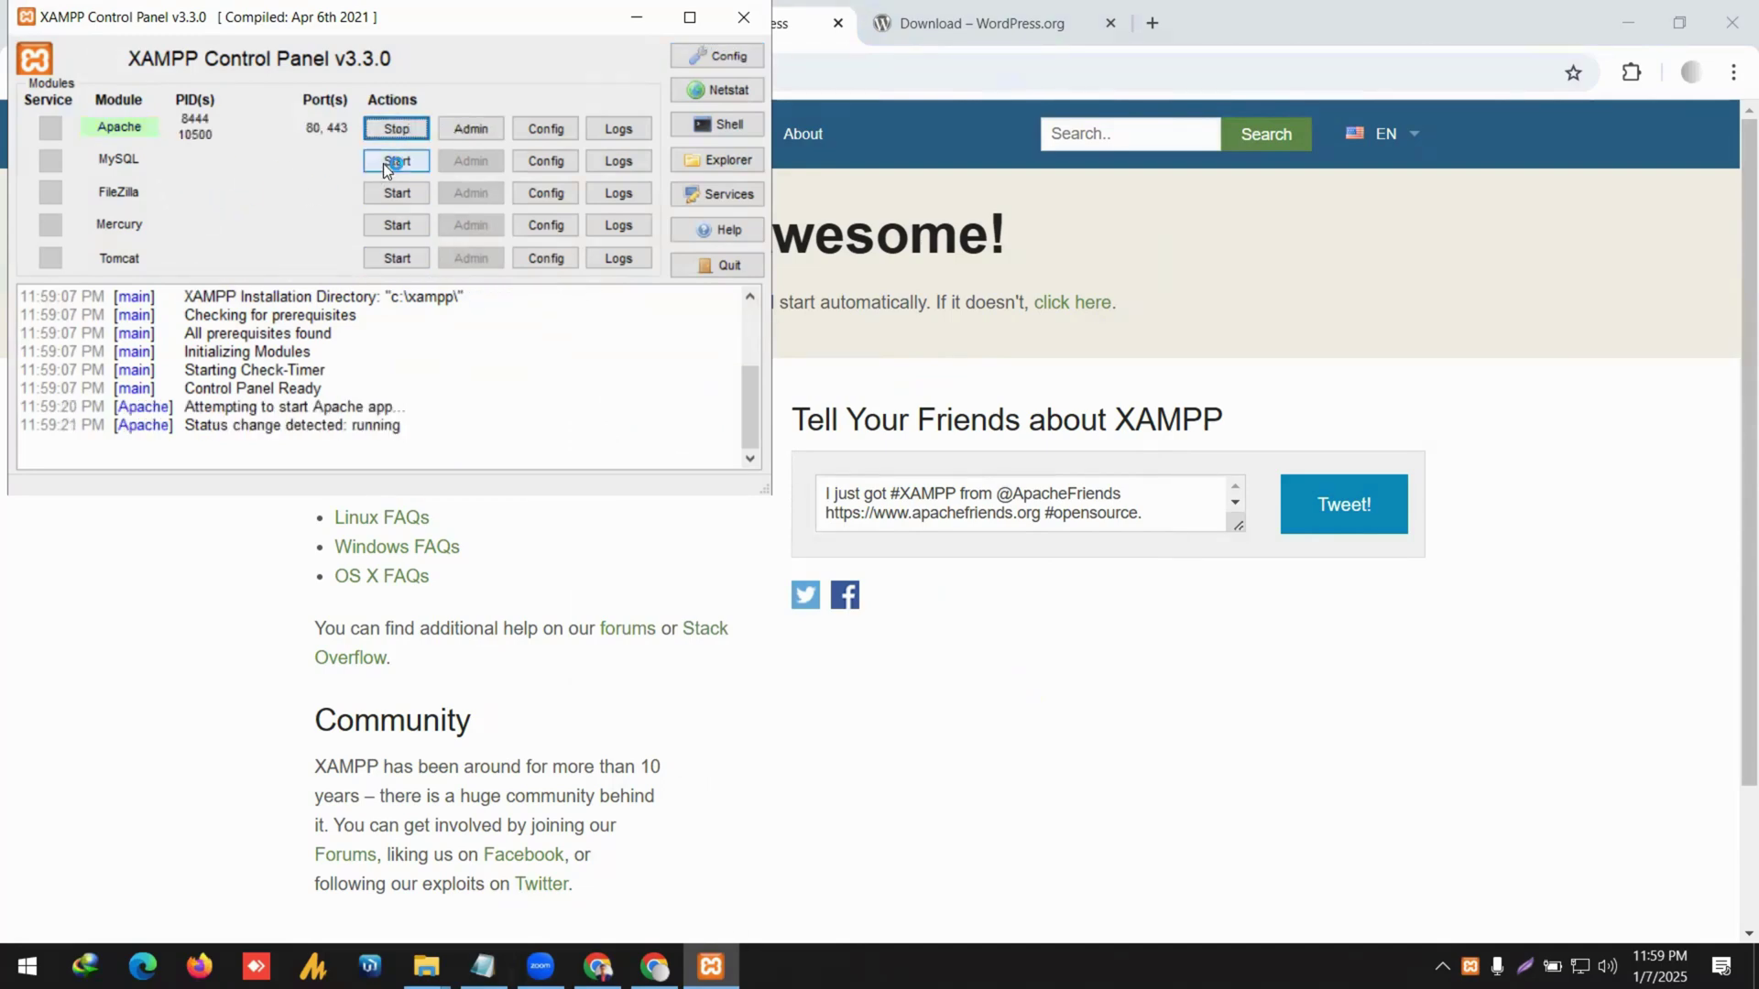
click(385, 163)
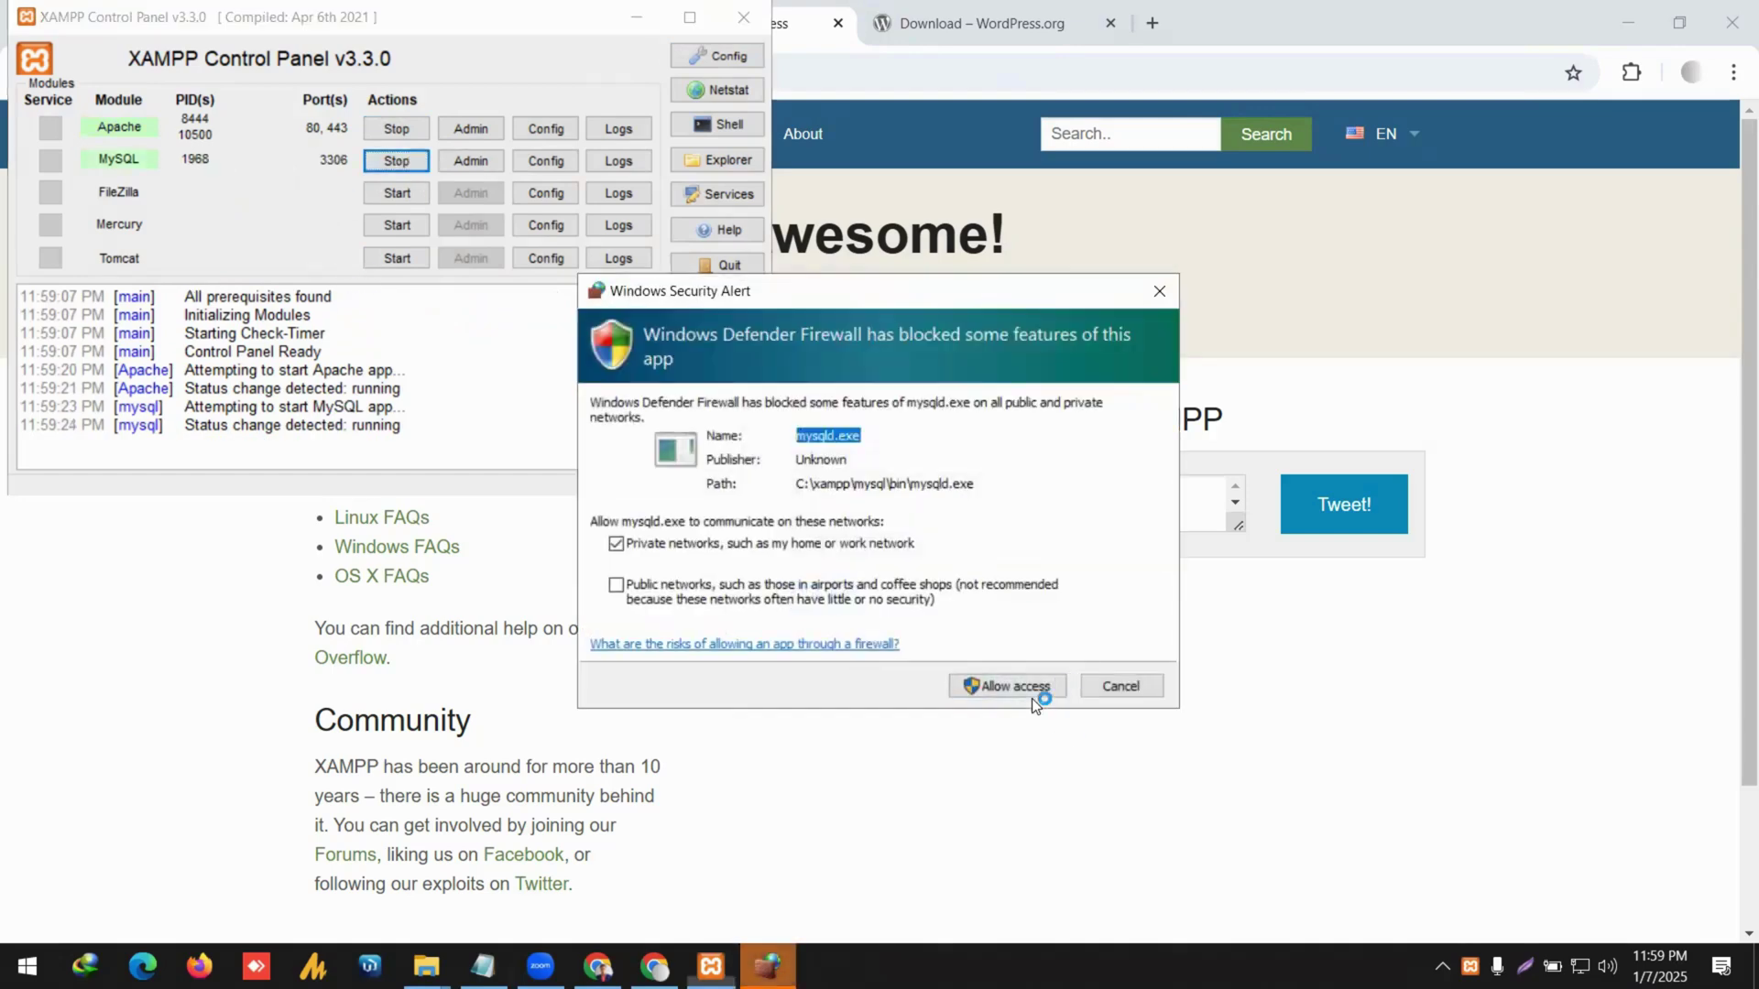
click(1017, 687)
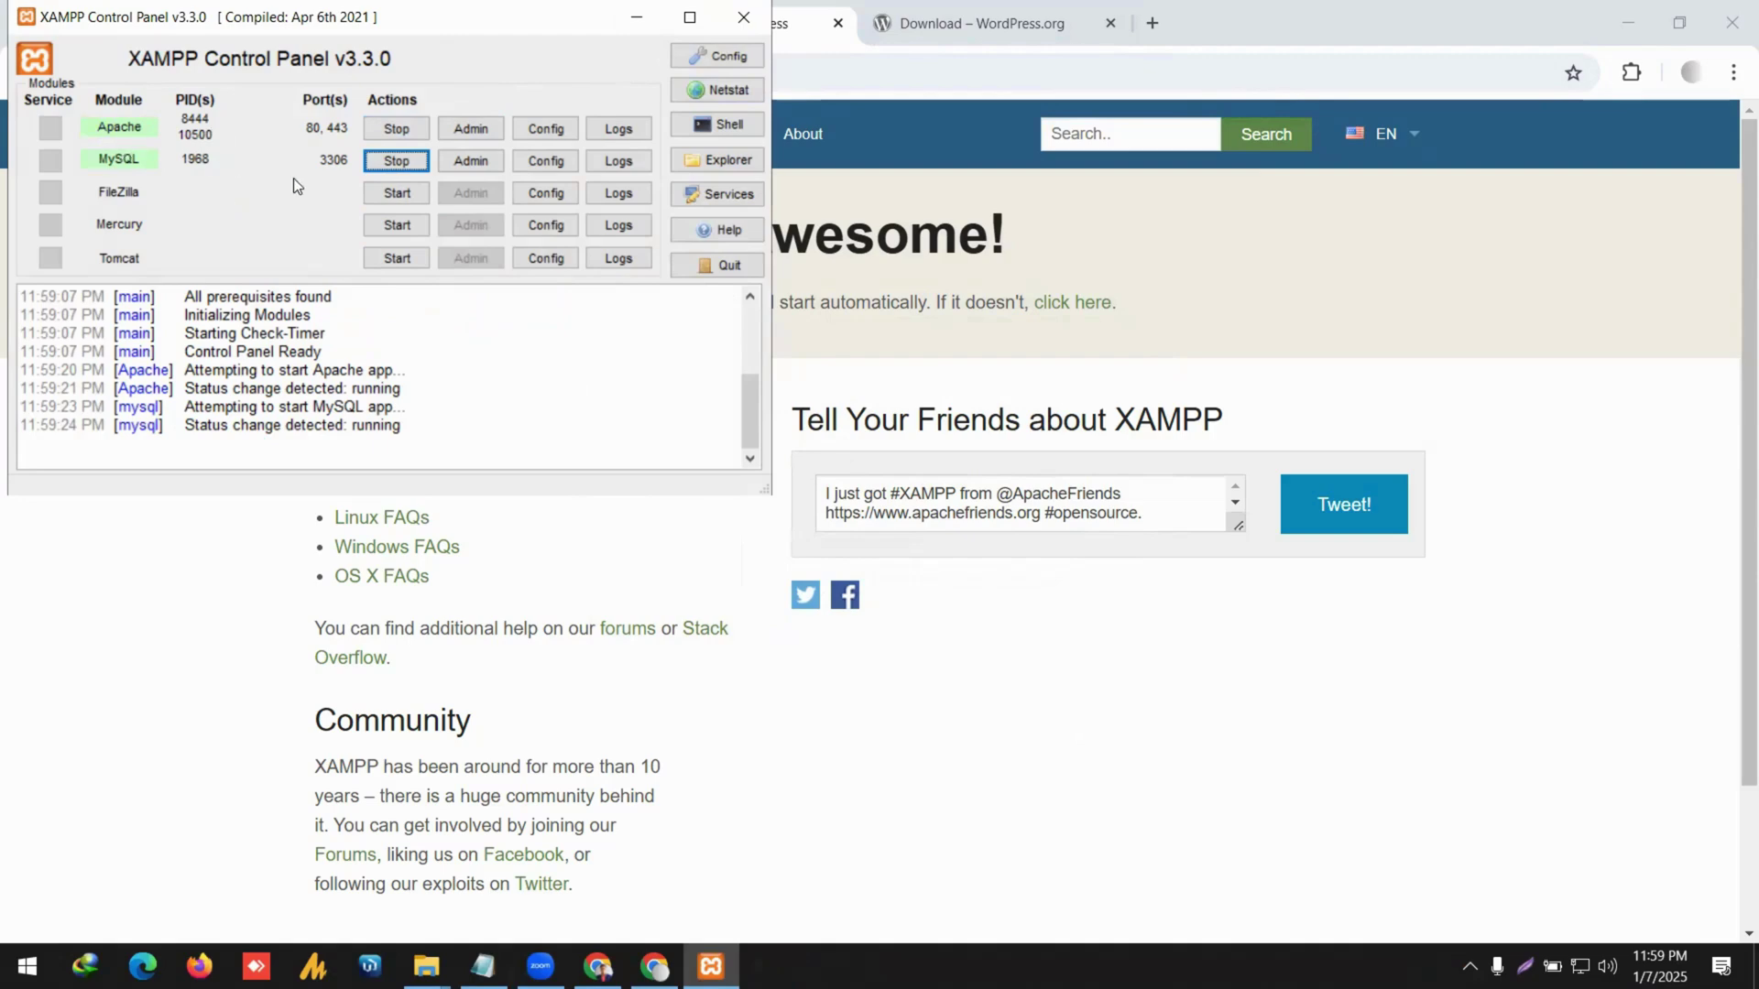
Close the XAMPP Control Panel, reopen and close it again, then open File Explorer.
click(742, 18)
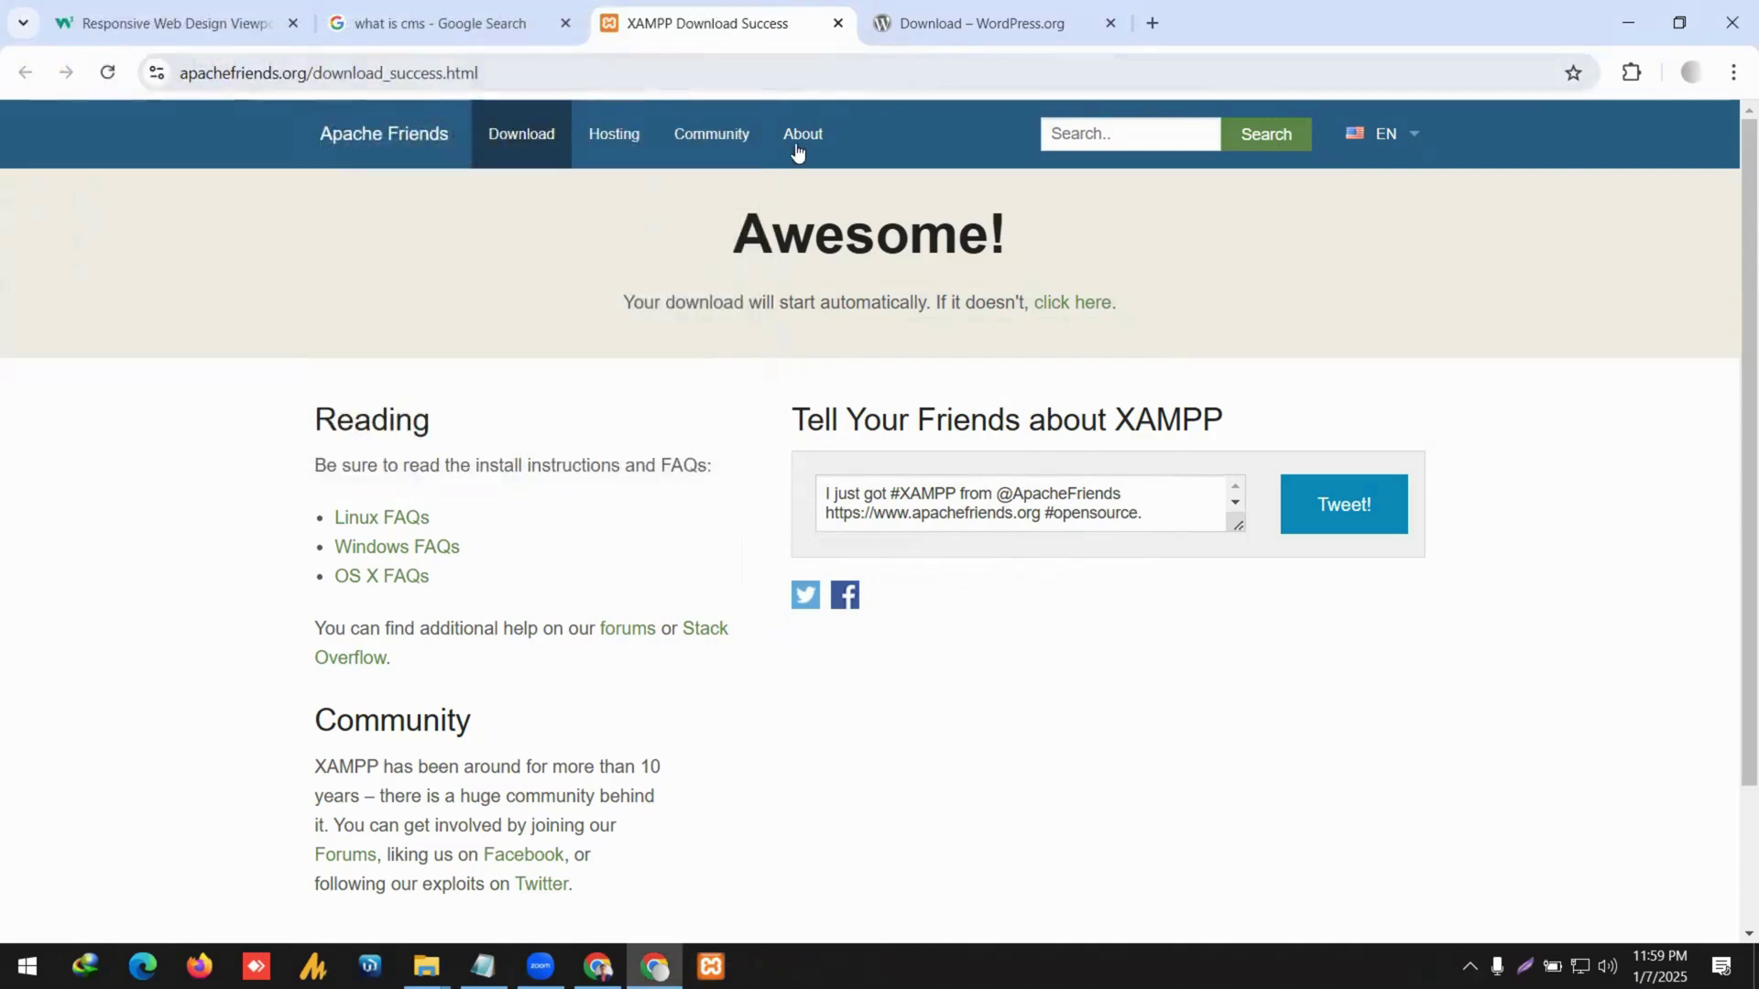
click(711, 967)
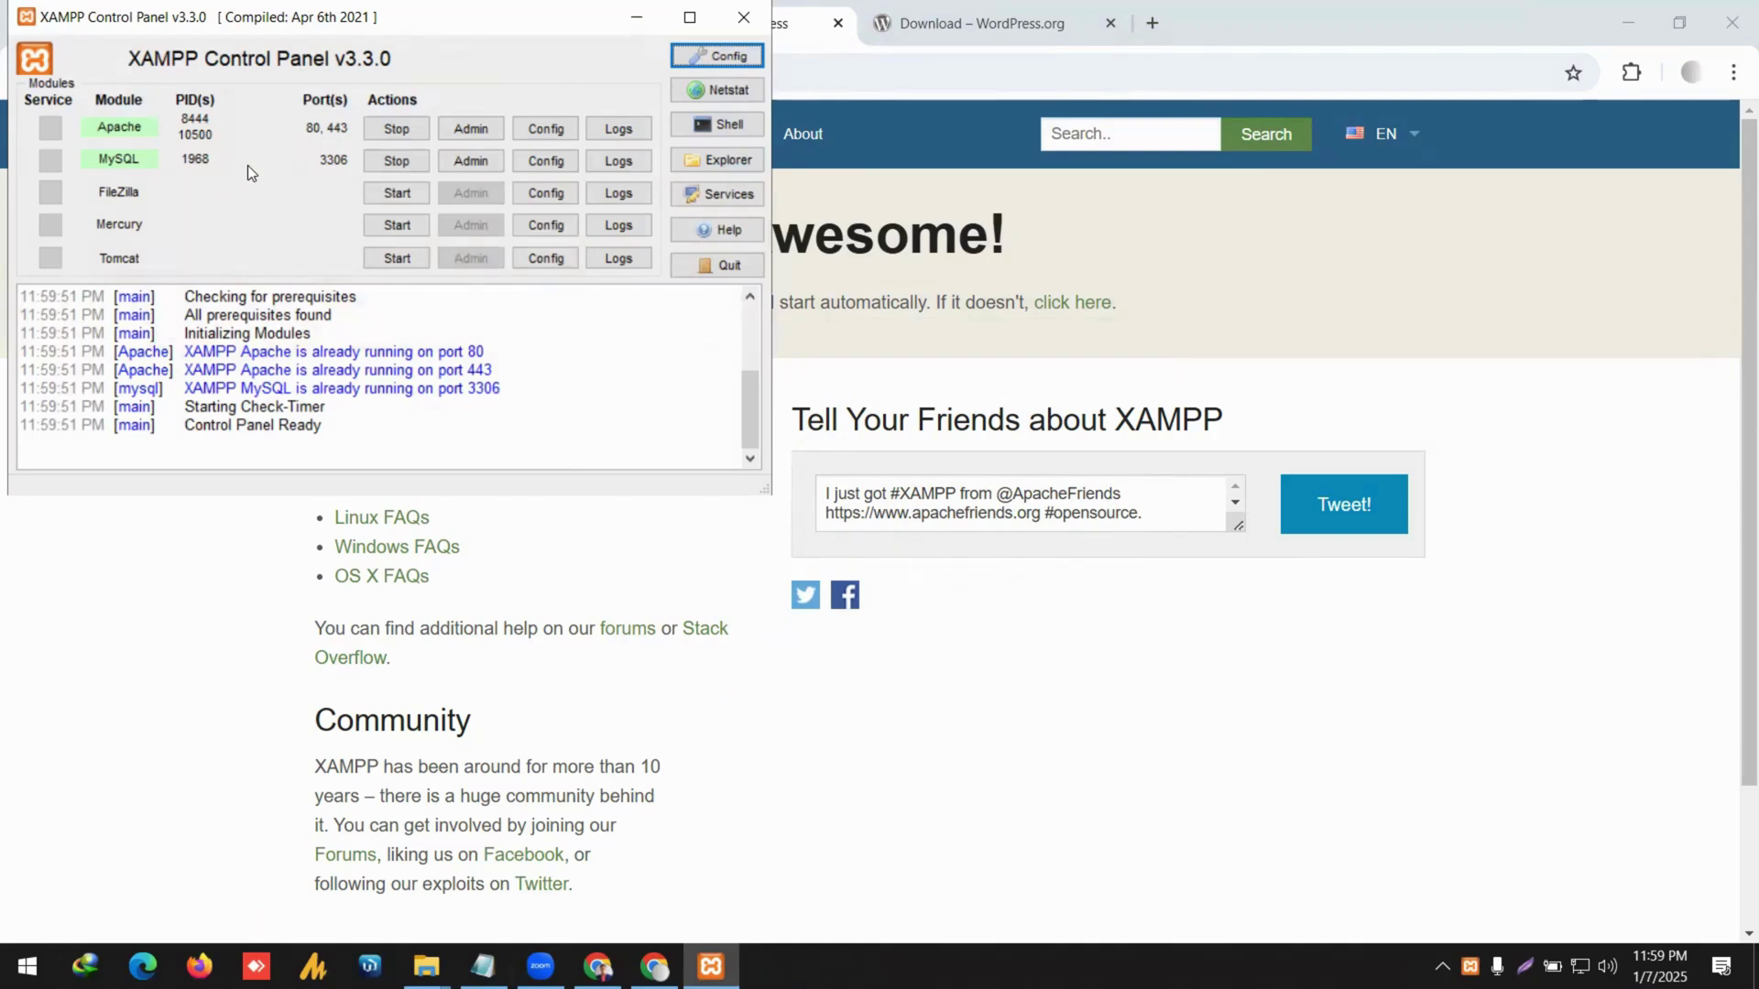
click(743, 18)
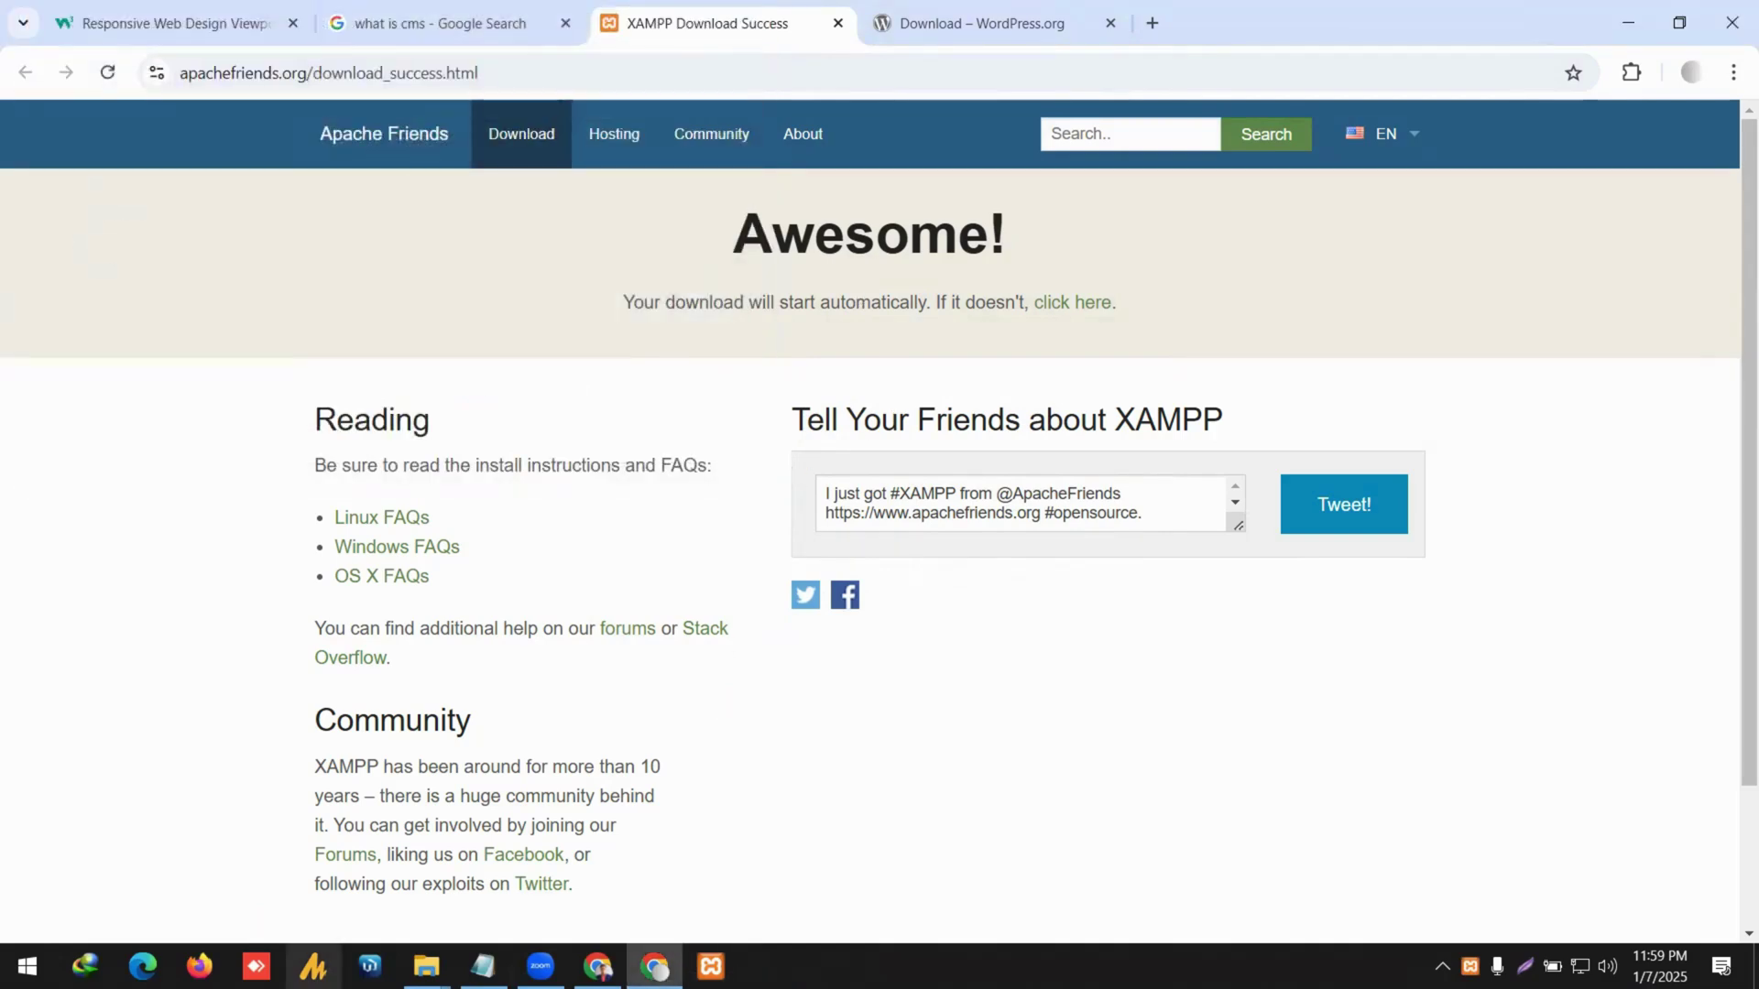
click(426, 966)
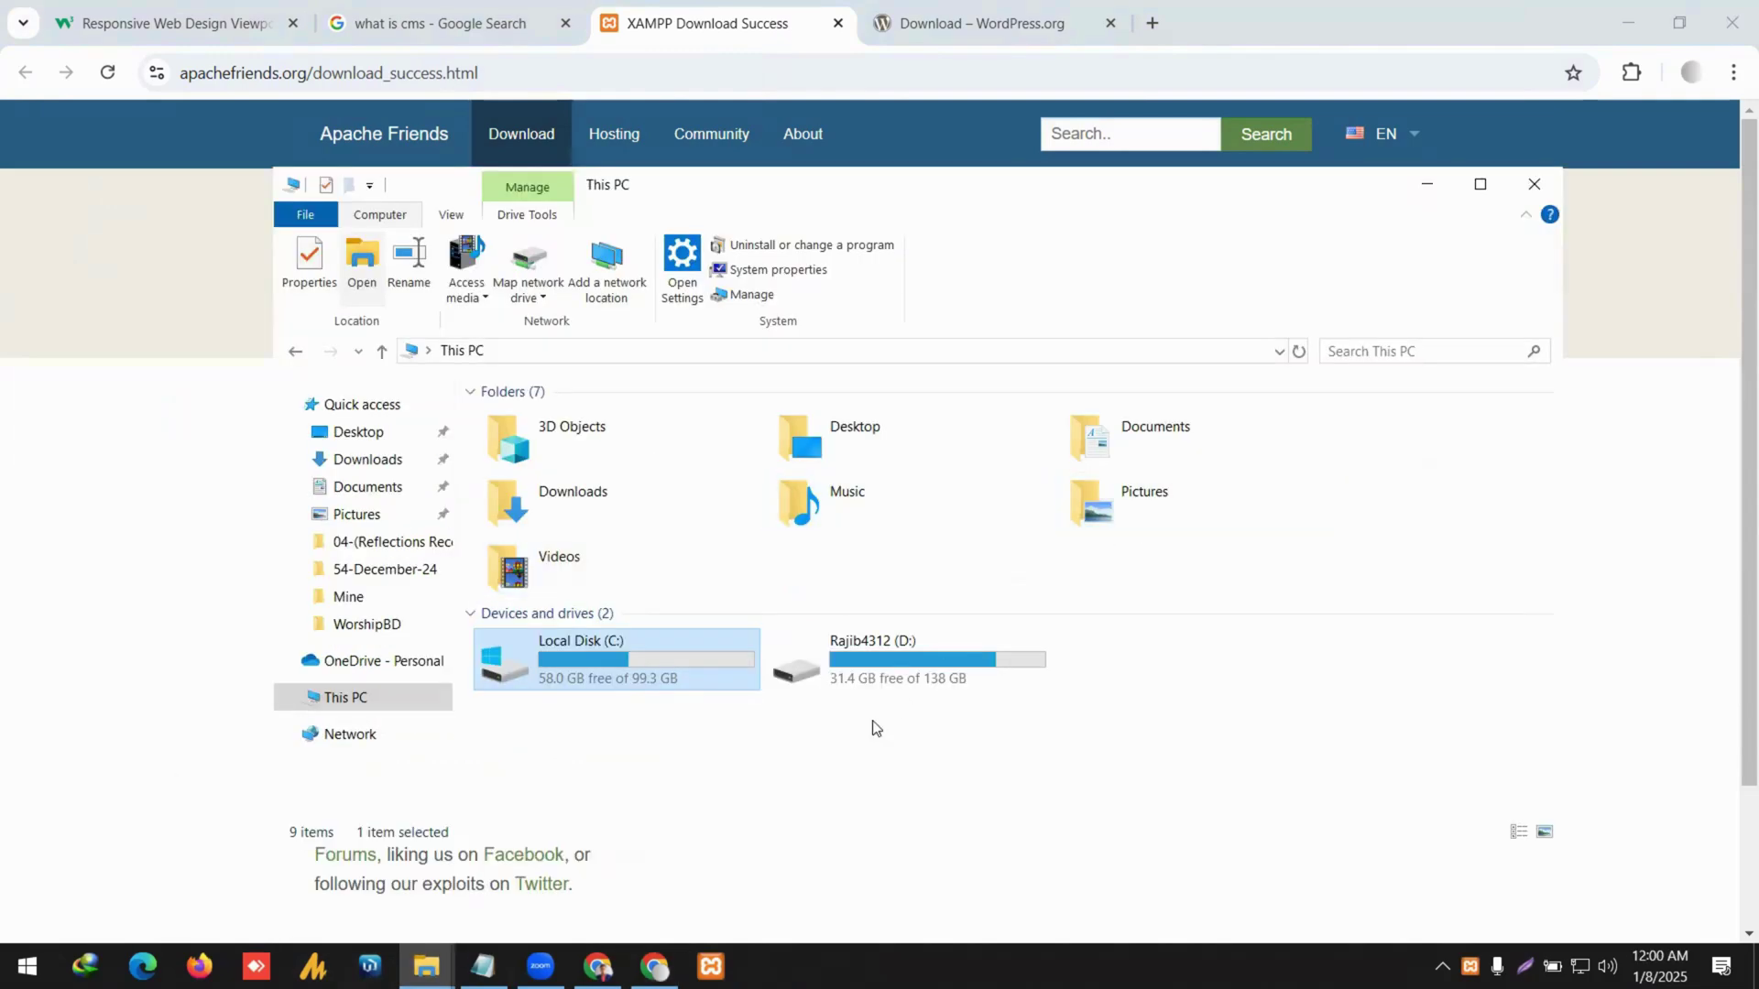
Open C:\xampp in a maximized File Explorer window and select the htdocs folder.
double_click(605, 643)
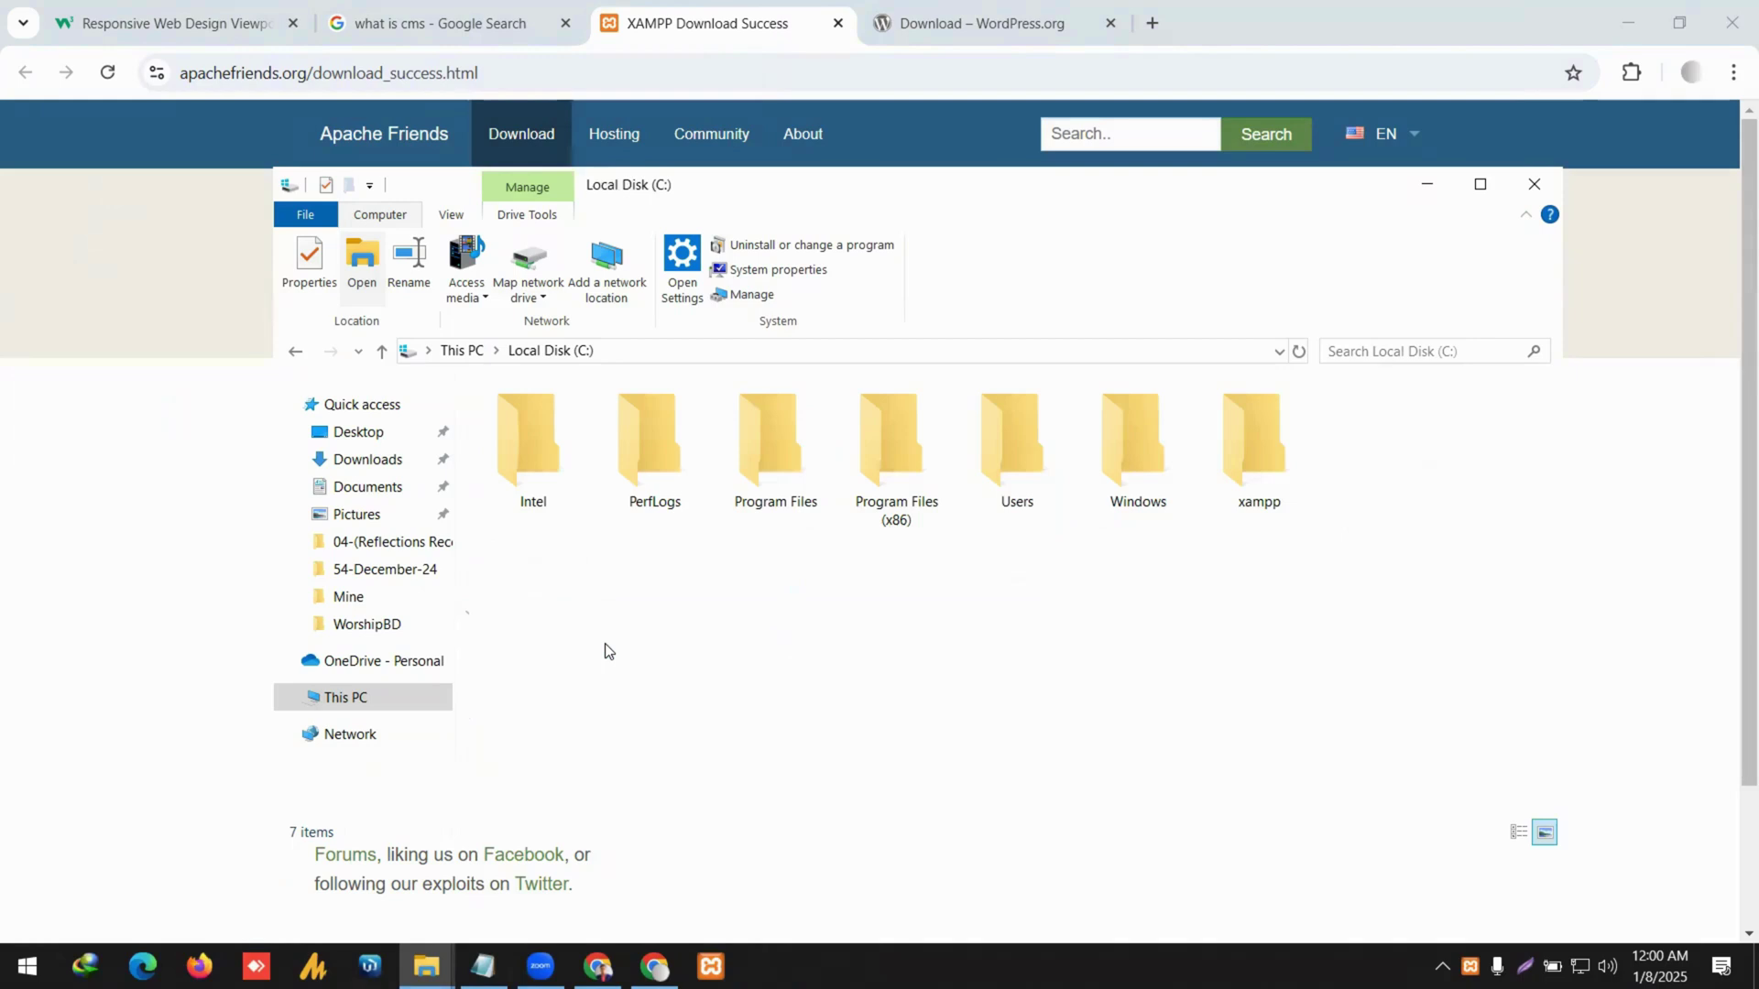
double_click(1276, 495)
scroll(770, 597, down, 2)
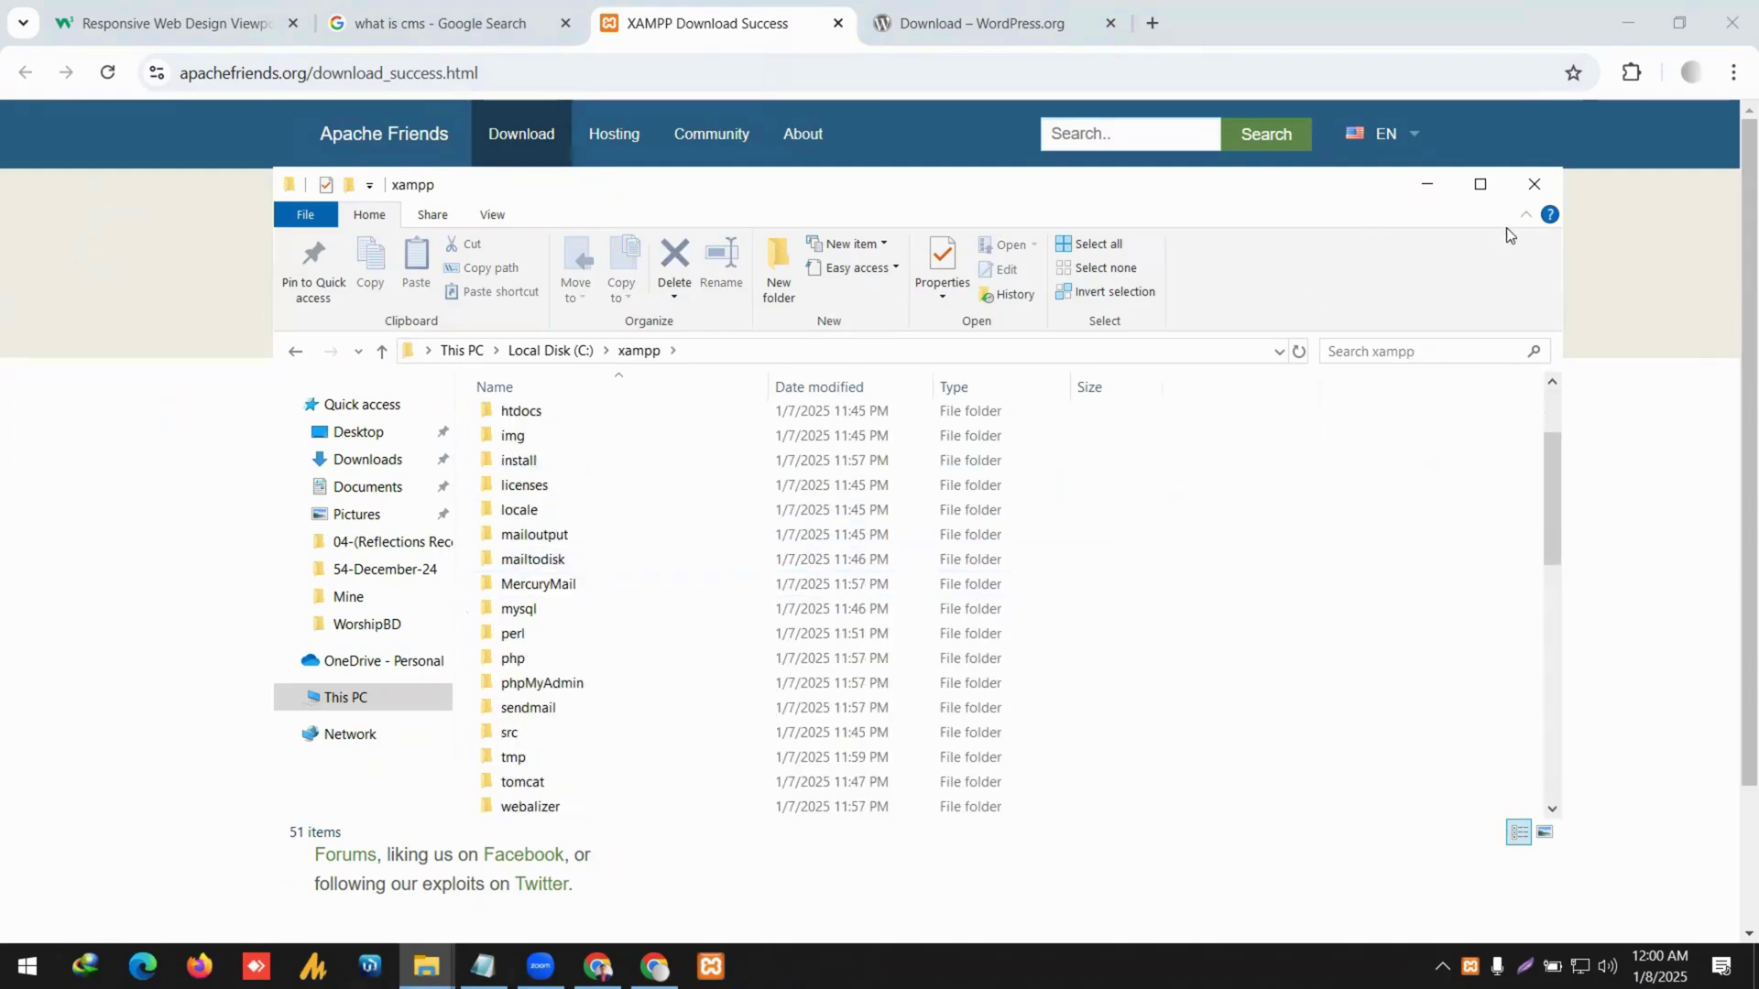
click(1479, 185)
scroll(645, 498, down, 4)
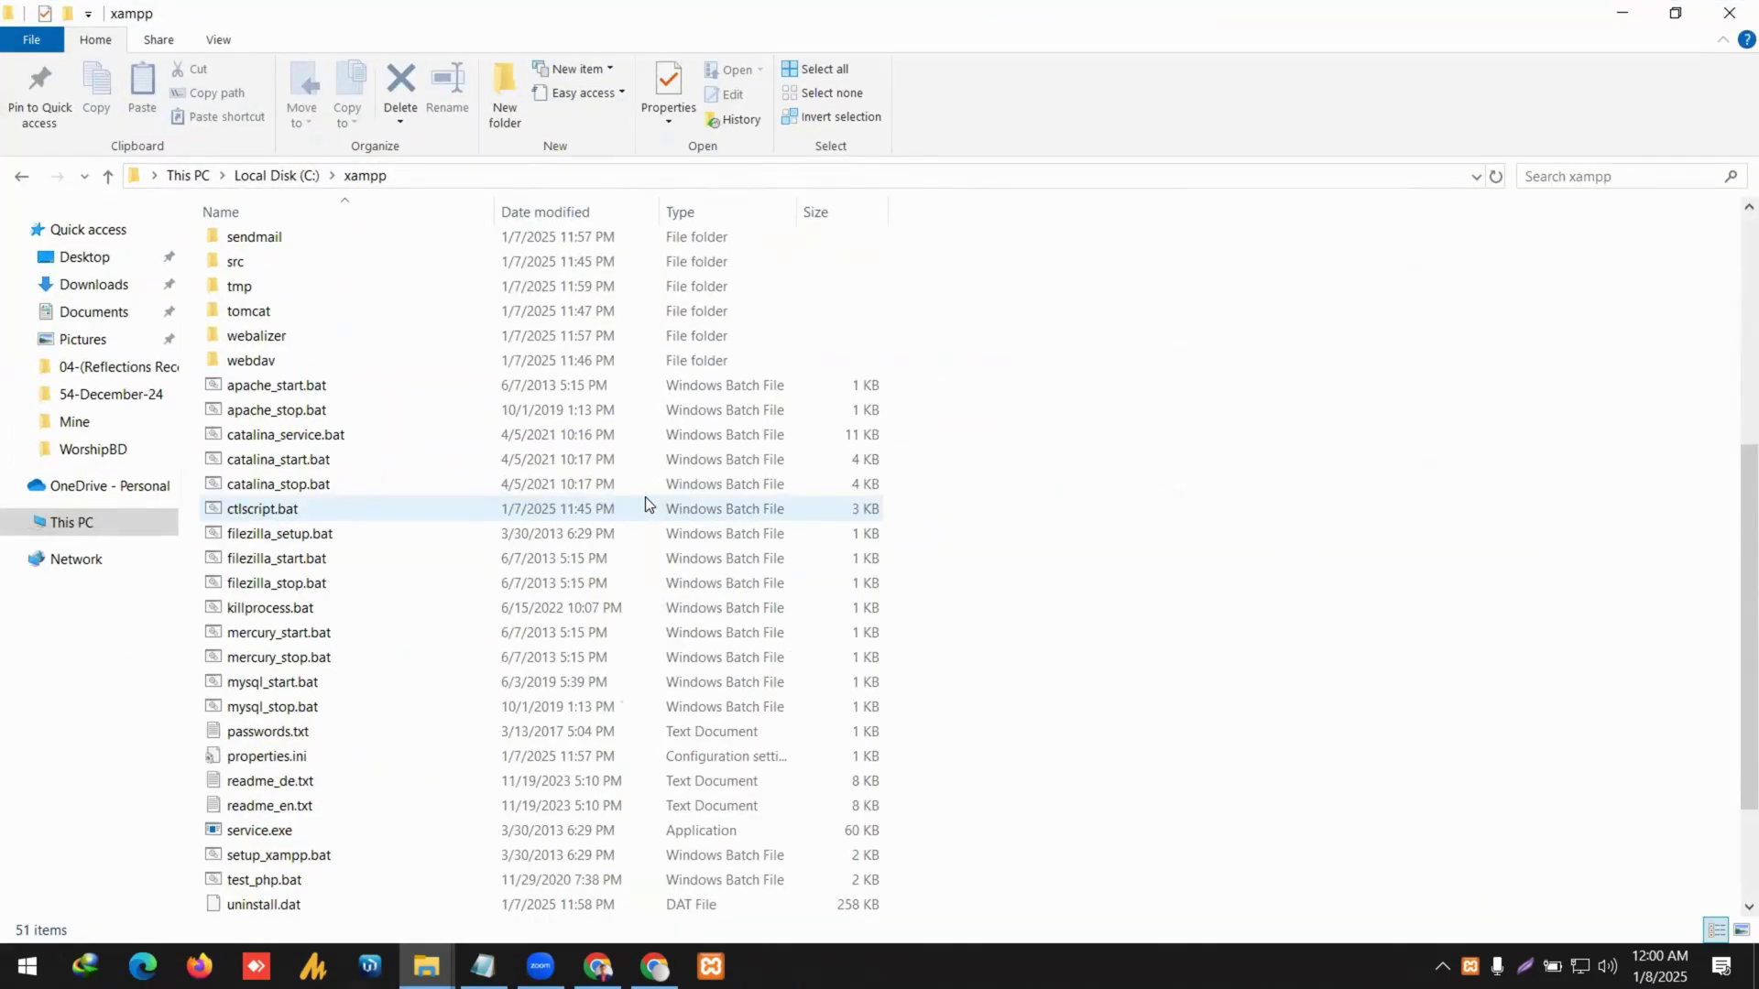
scroll(647, 494, down, 2)
scroll(650, 493, up, 4)
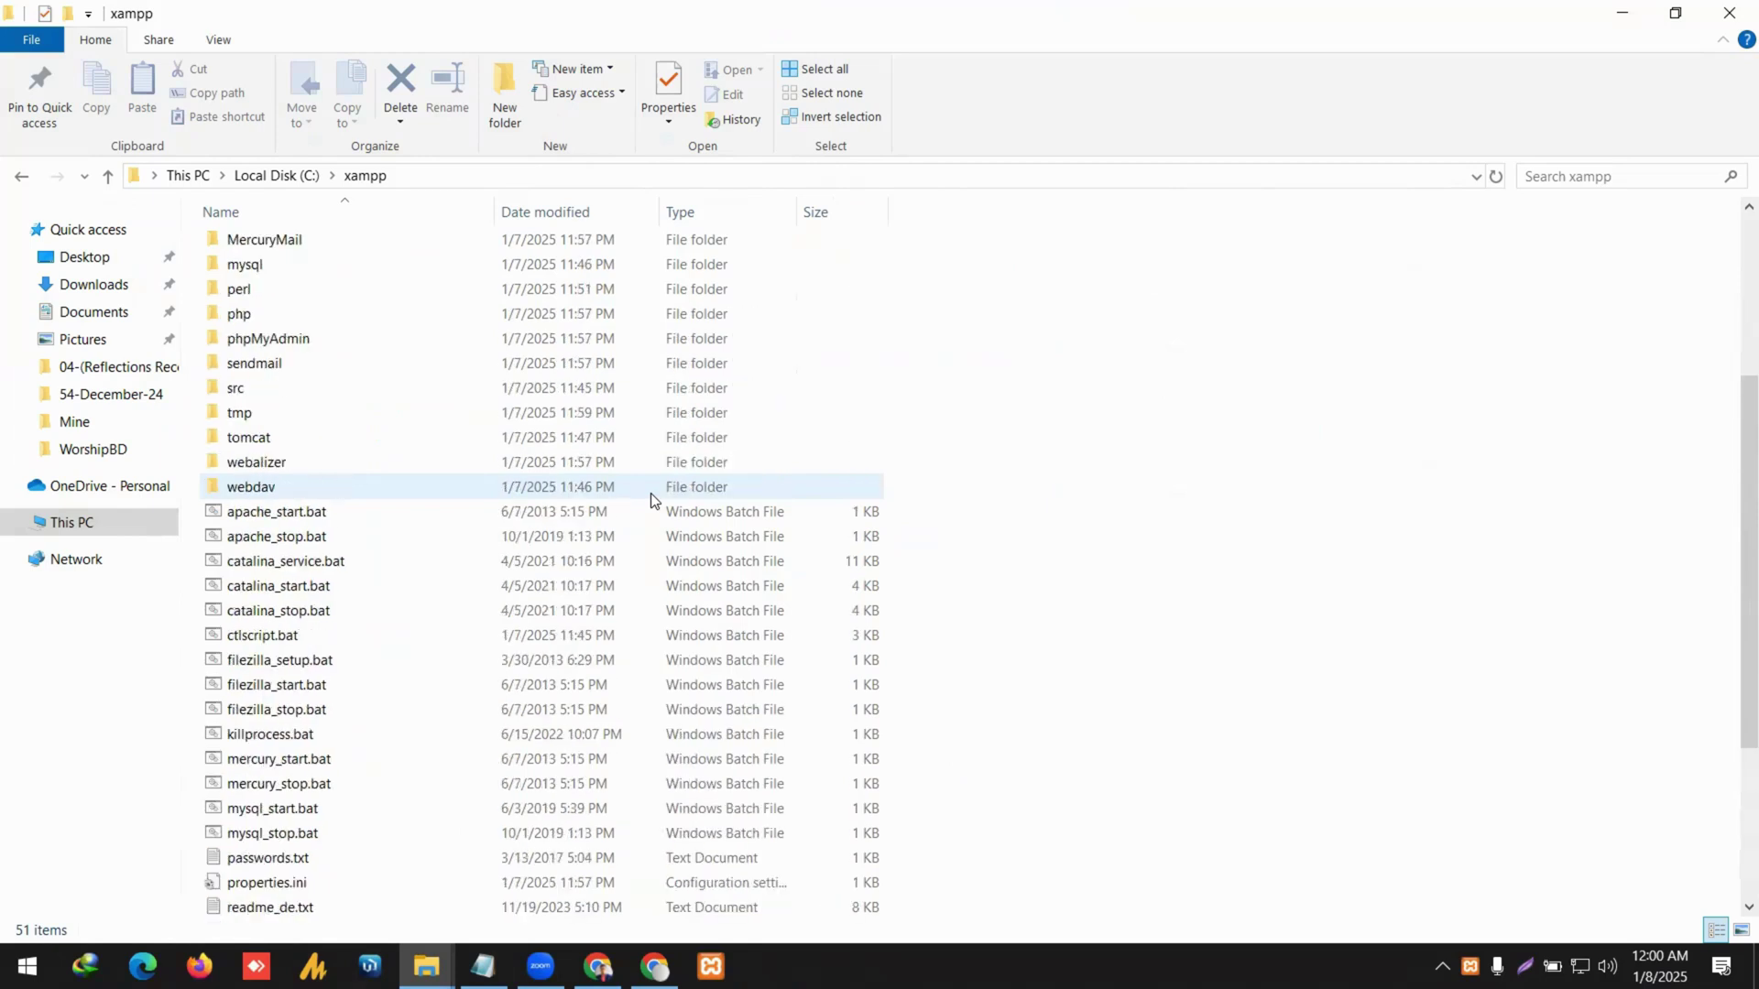
scroll(650, 493, up, 4)
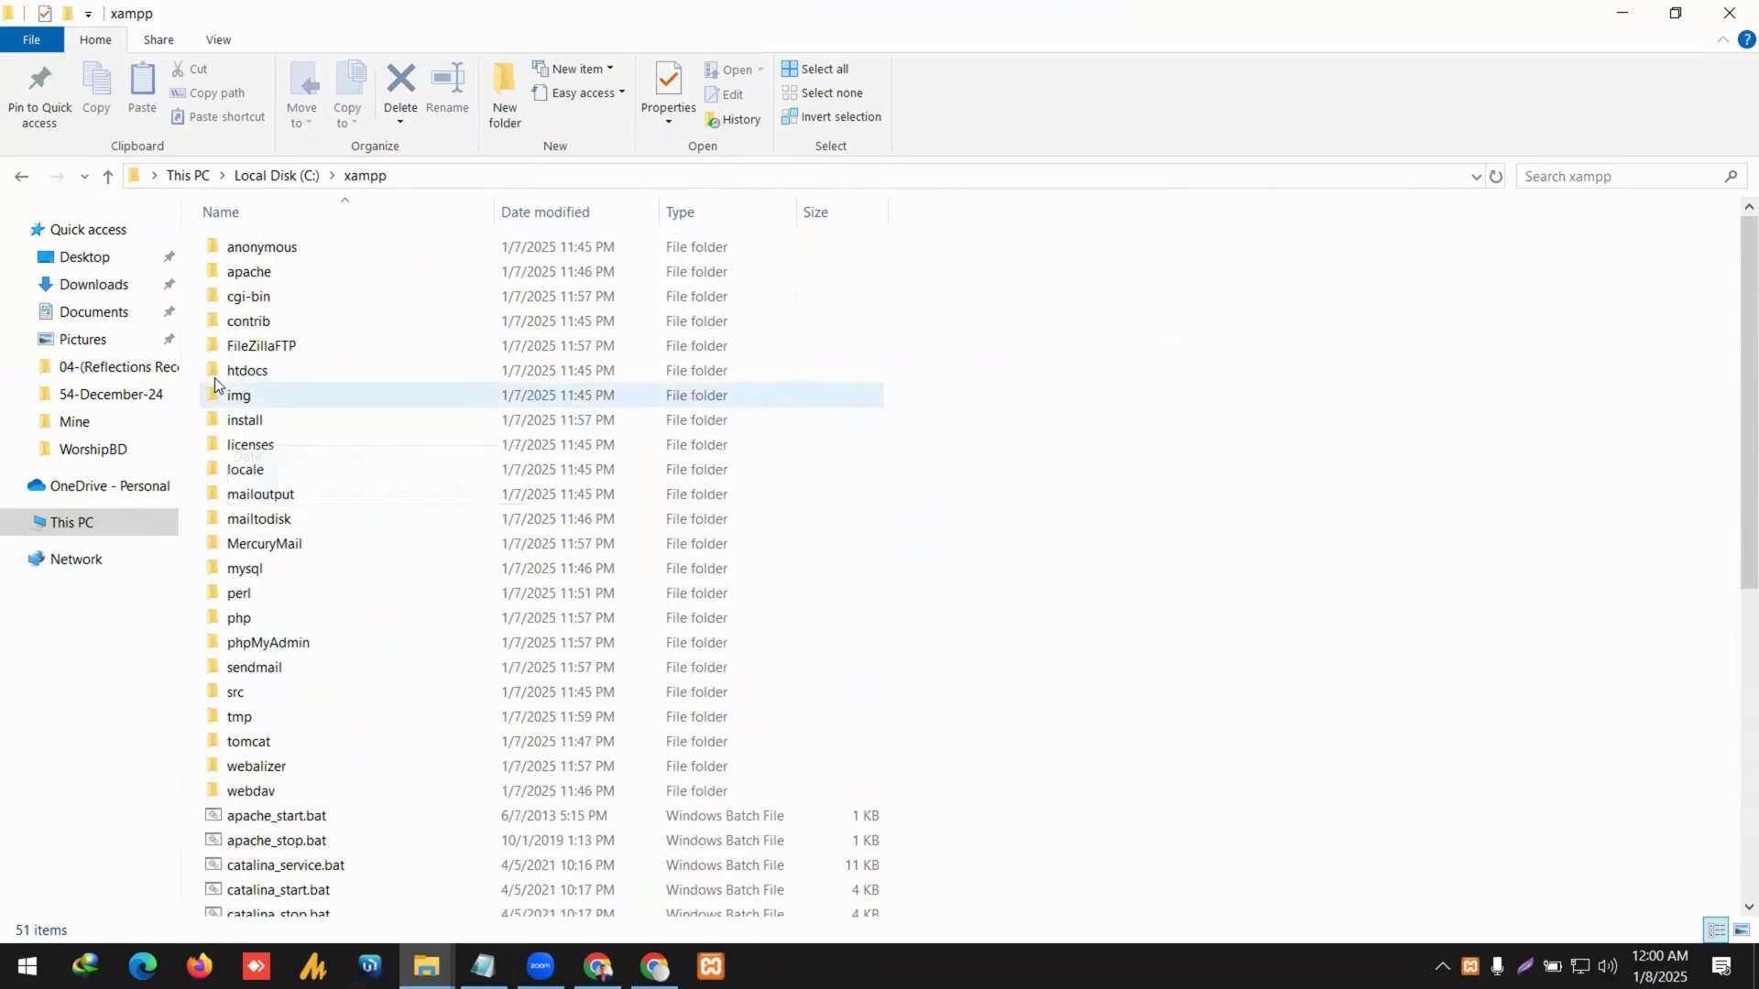
mouse_move(247, 378)
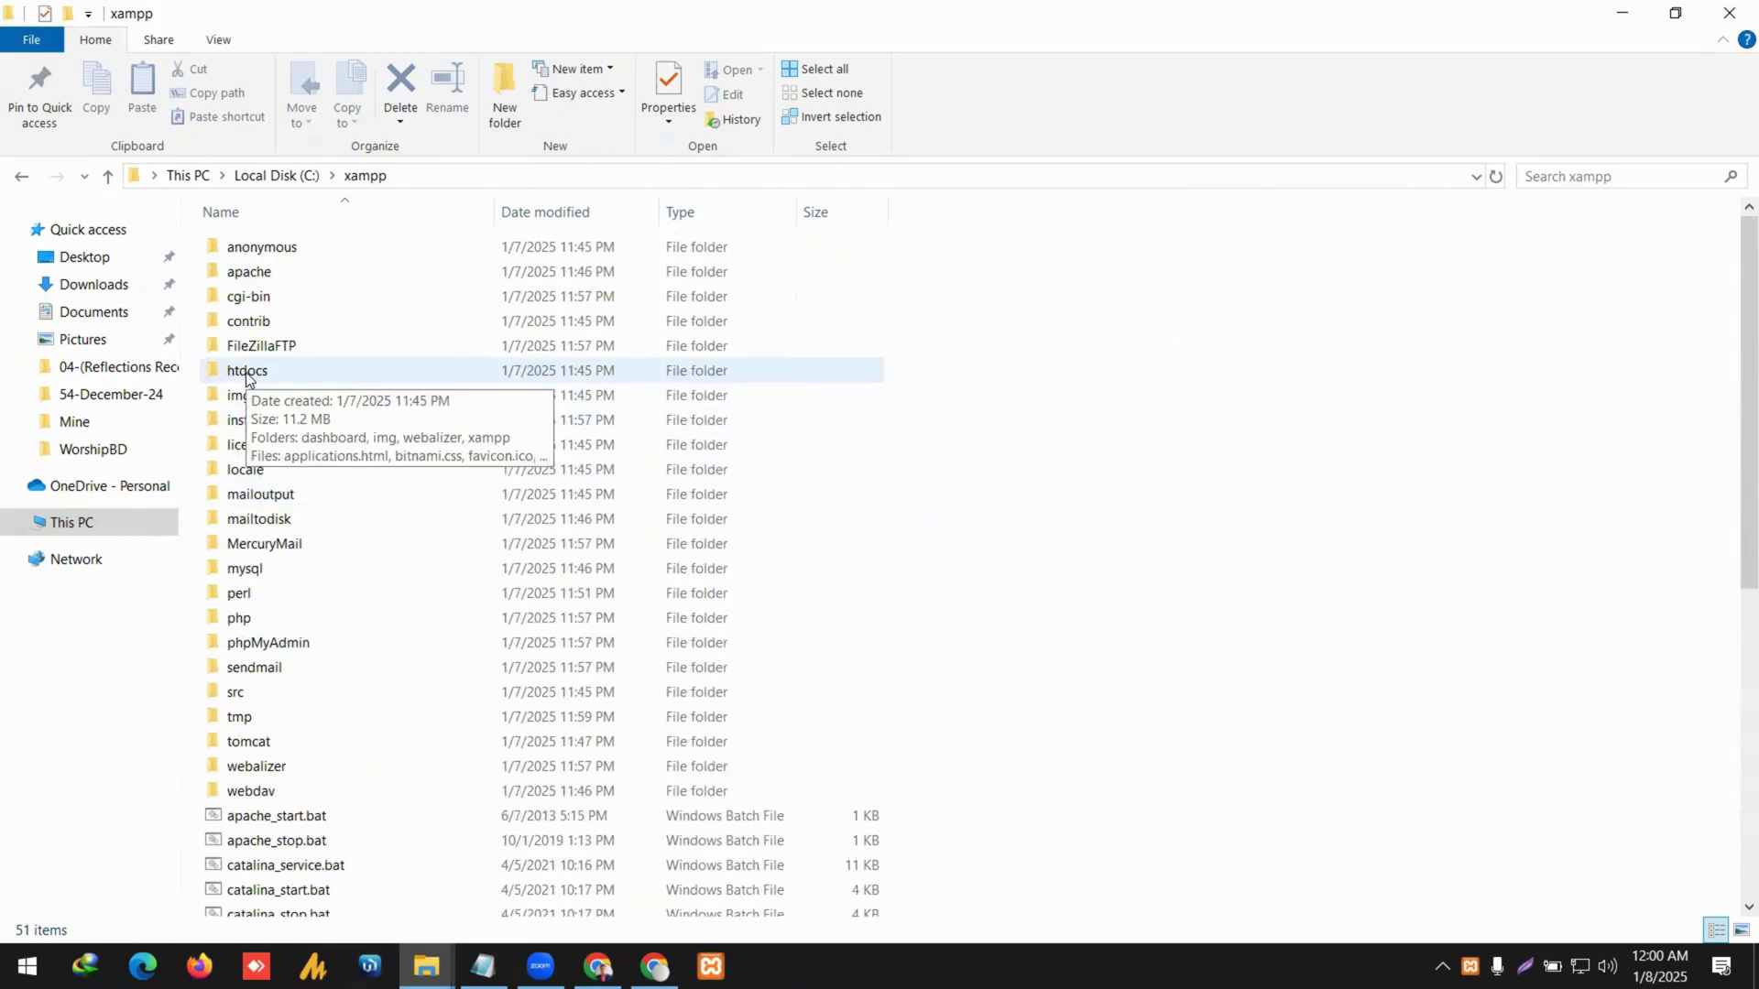
click(354, 376)
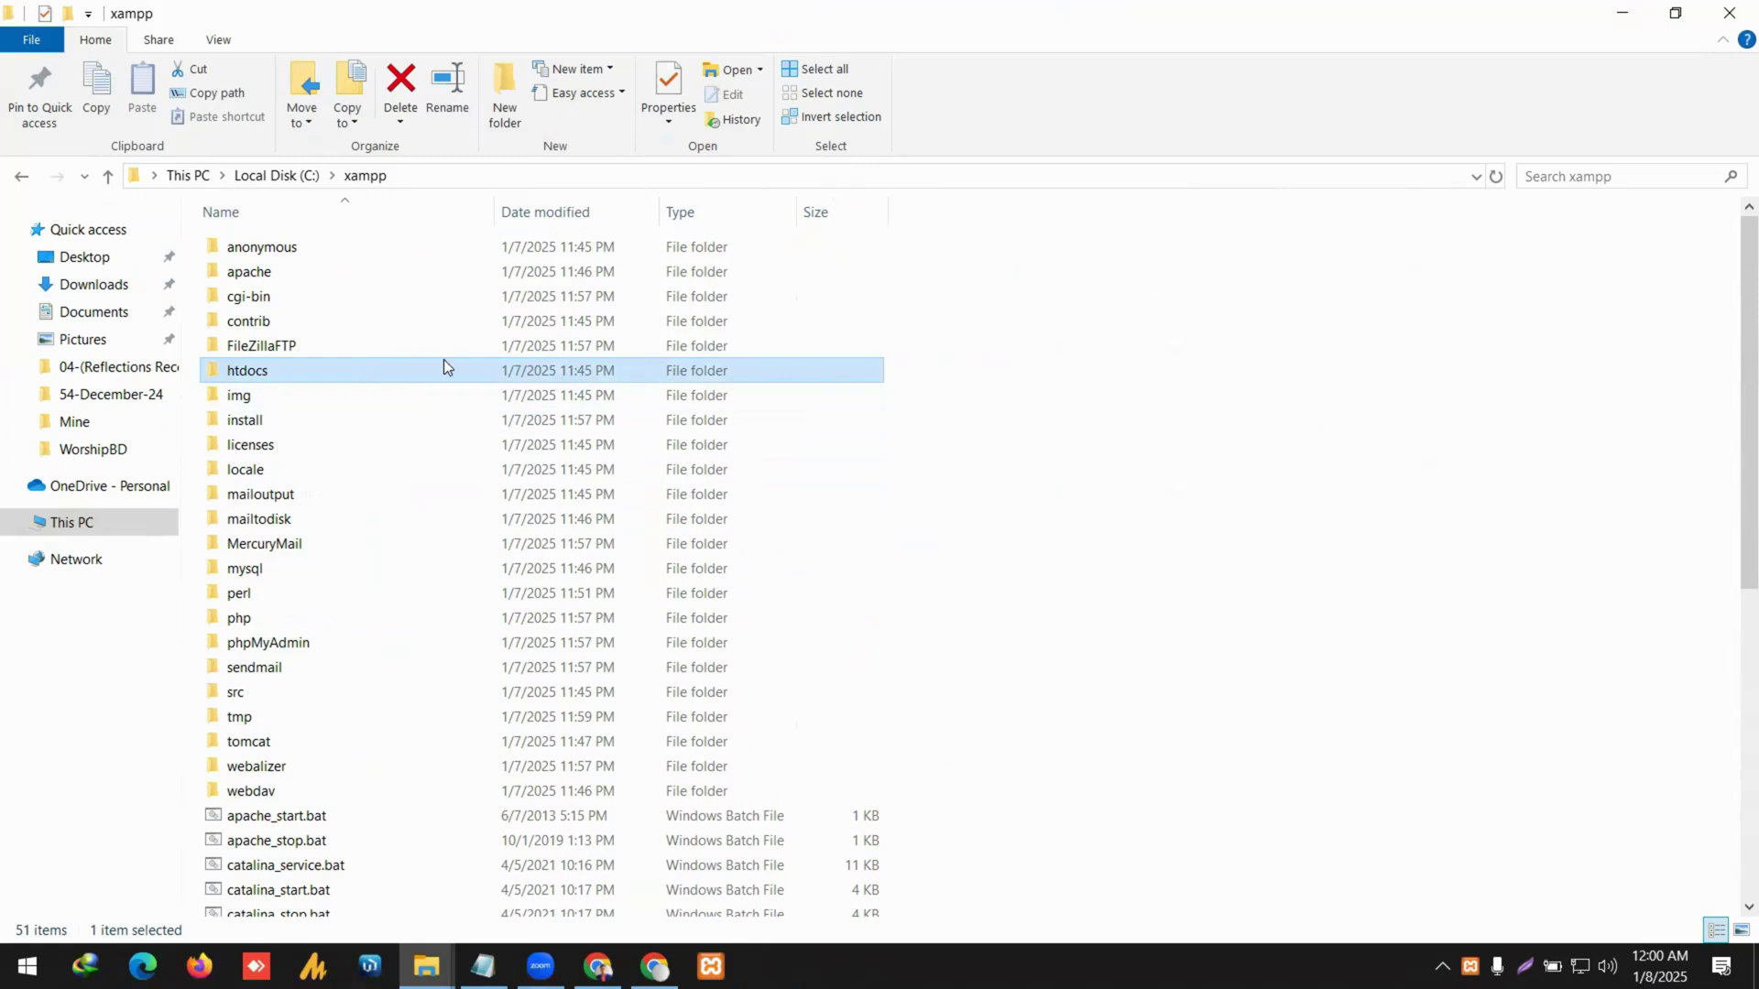
Open C:\xampp\htdocs and close the reappearing XAMPP Control Panel.
mouse_move(422, 381)
double_click(458, 372)
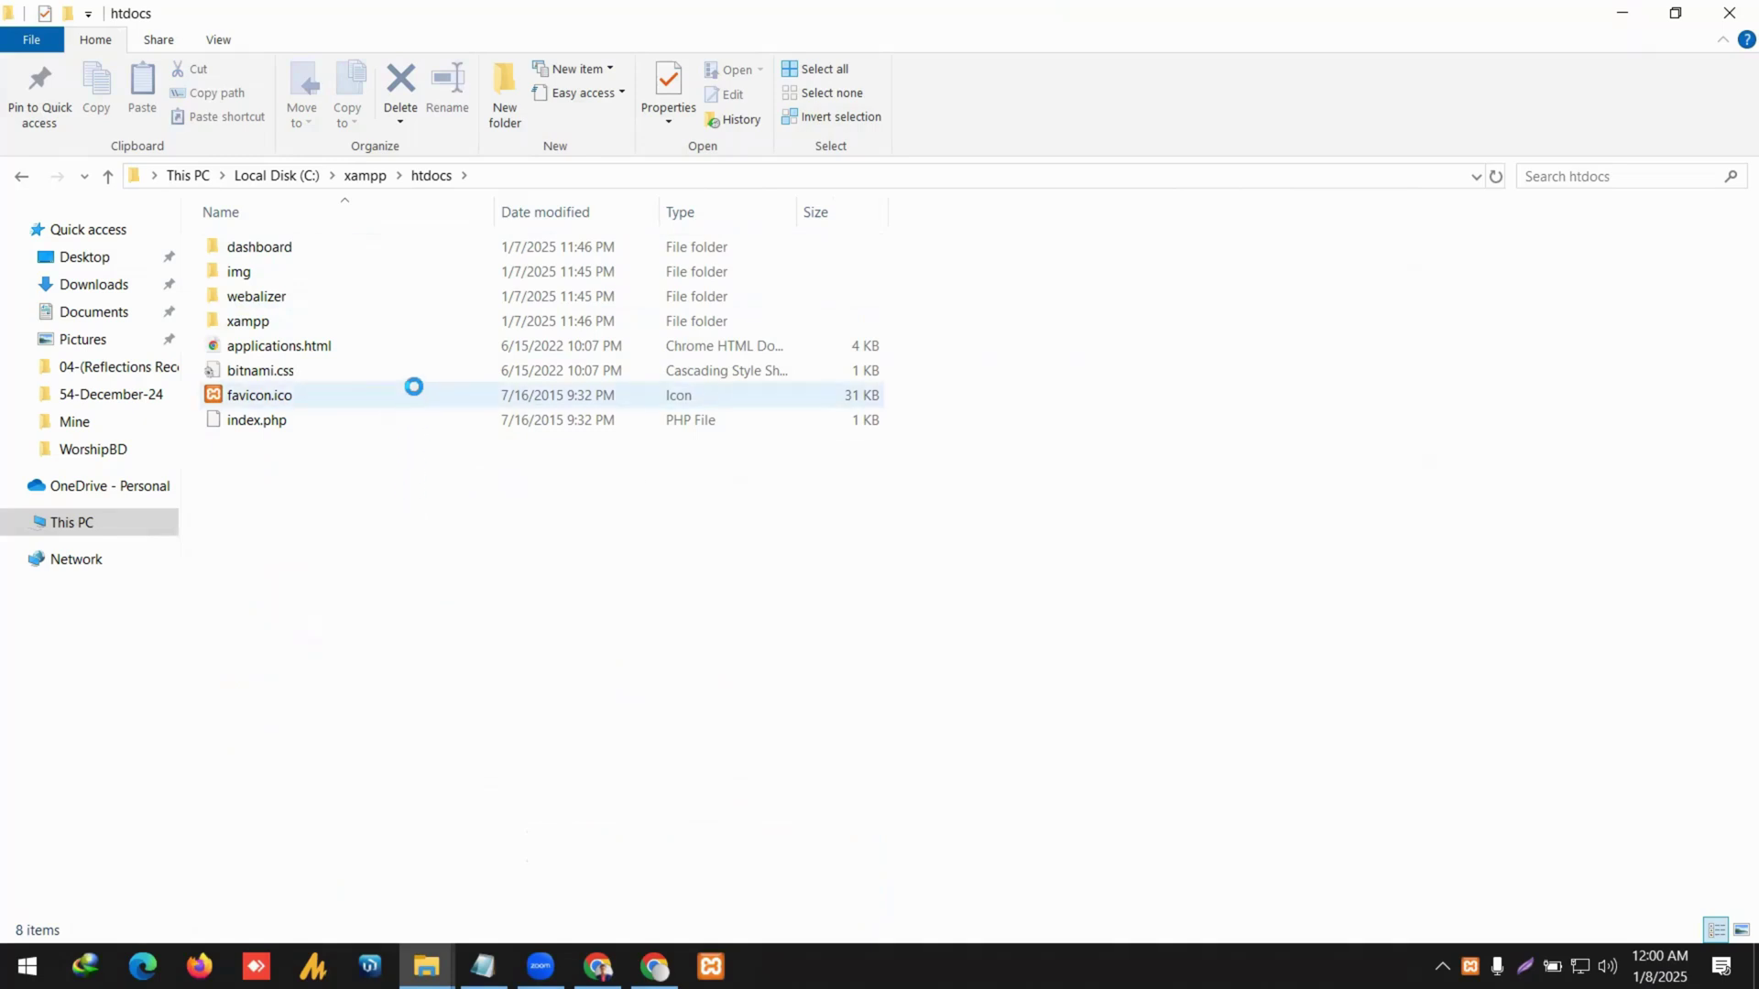
mouse_move(414, 387)
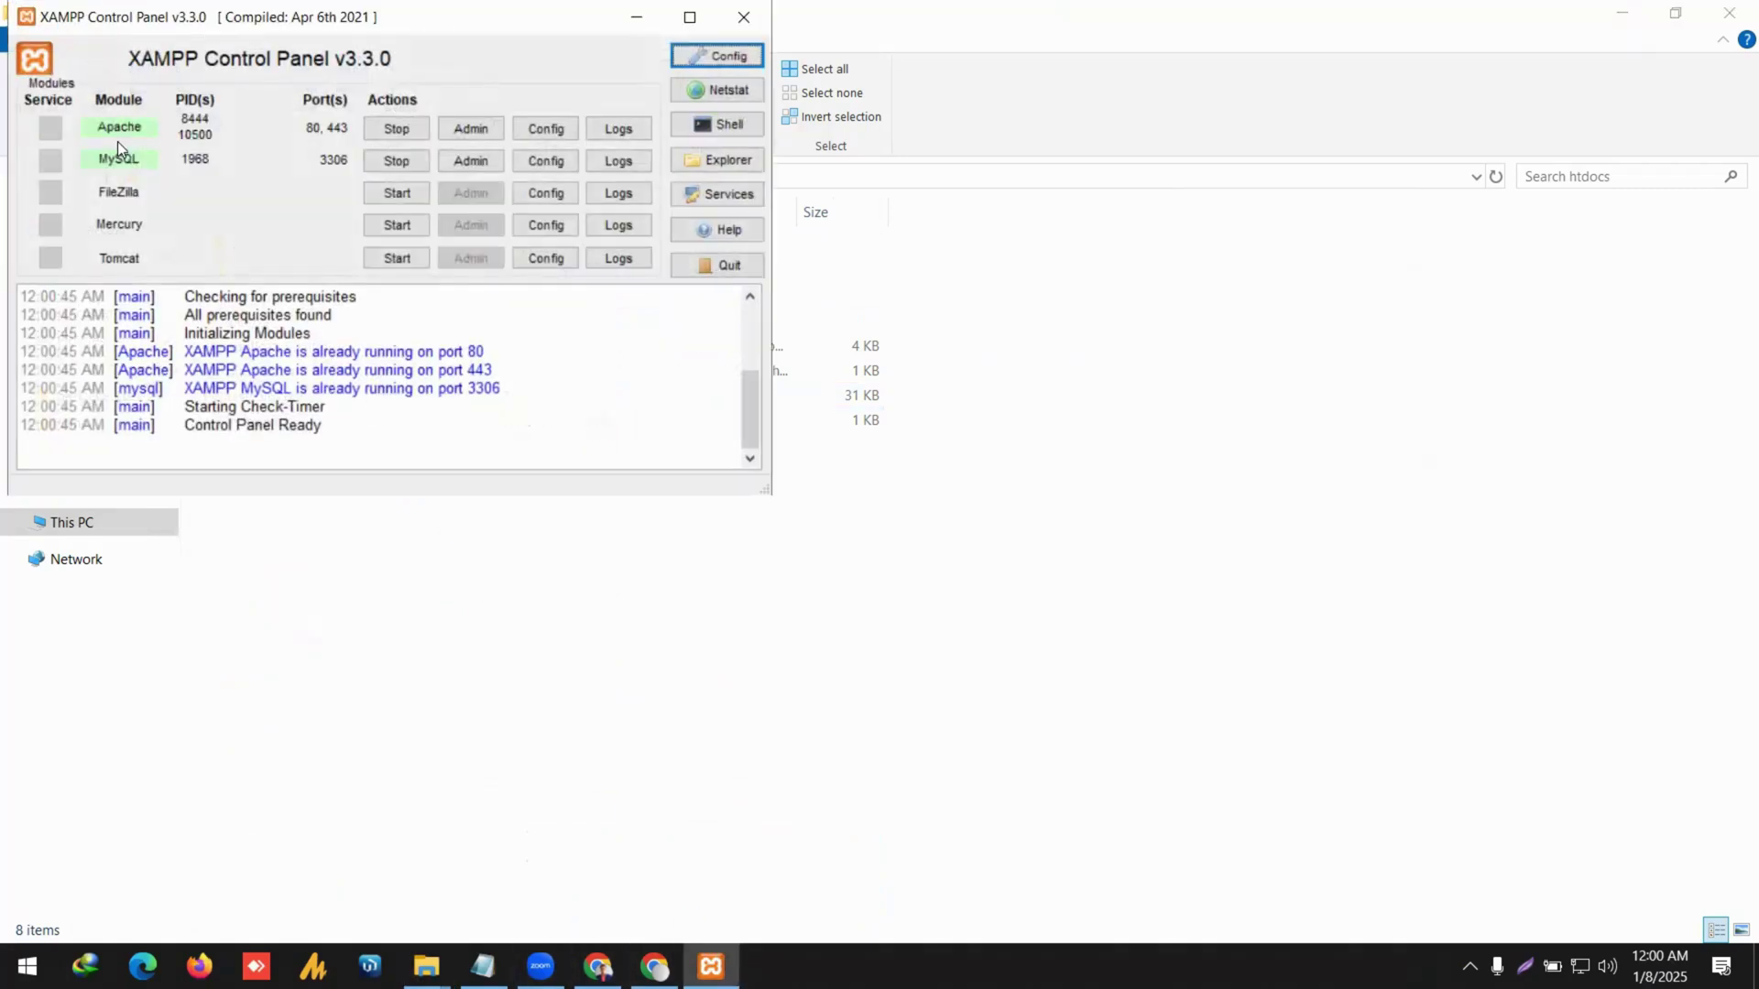
click(744, 17)
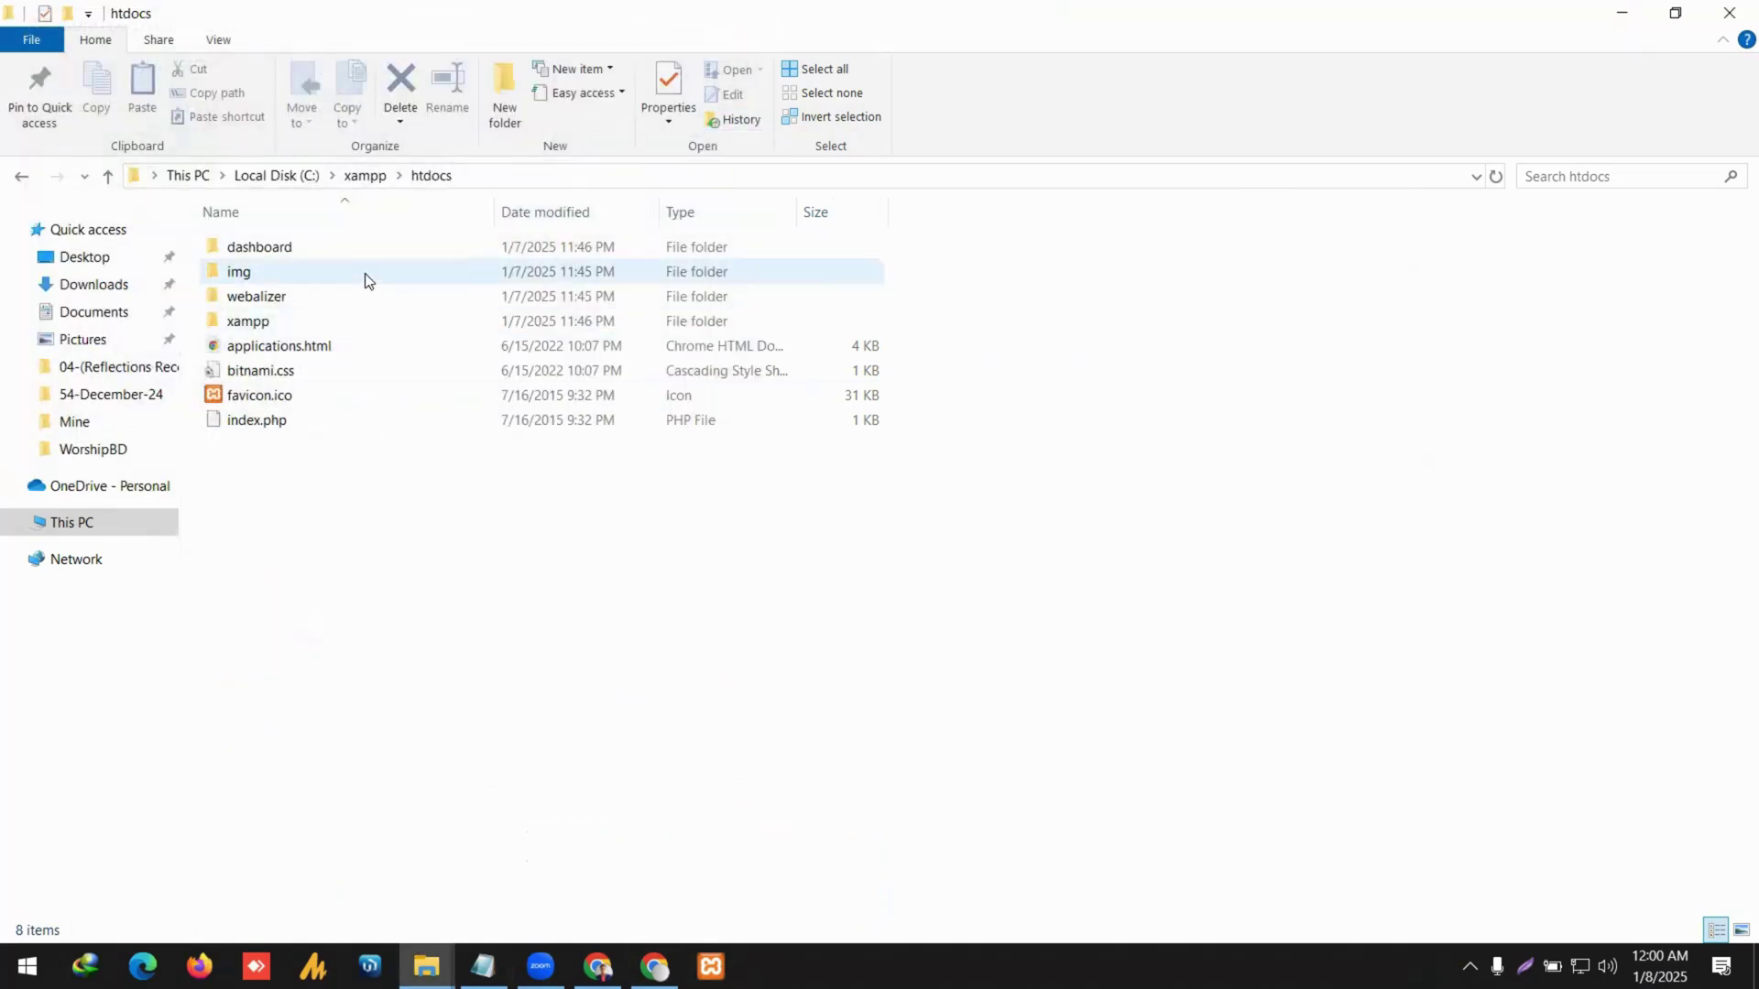
Create a new folder named worship-tutorial in htdocs.
right_click(467, 578)
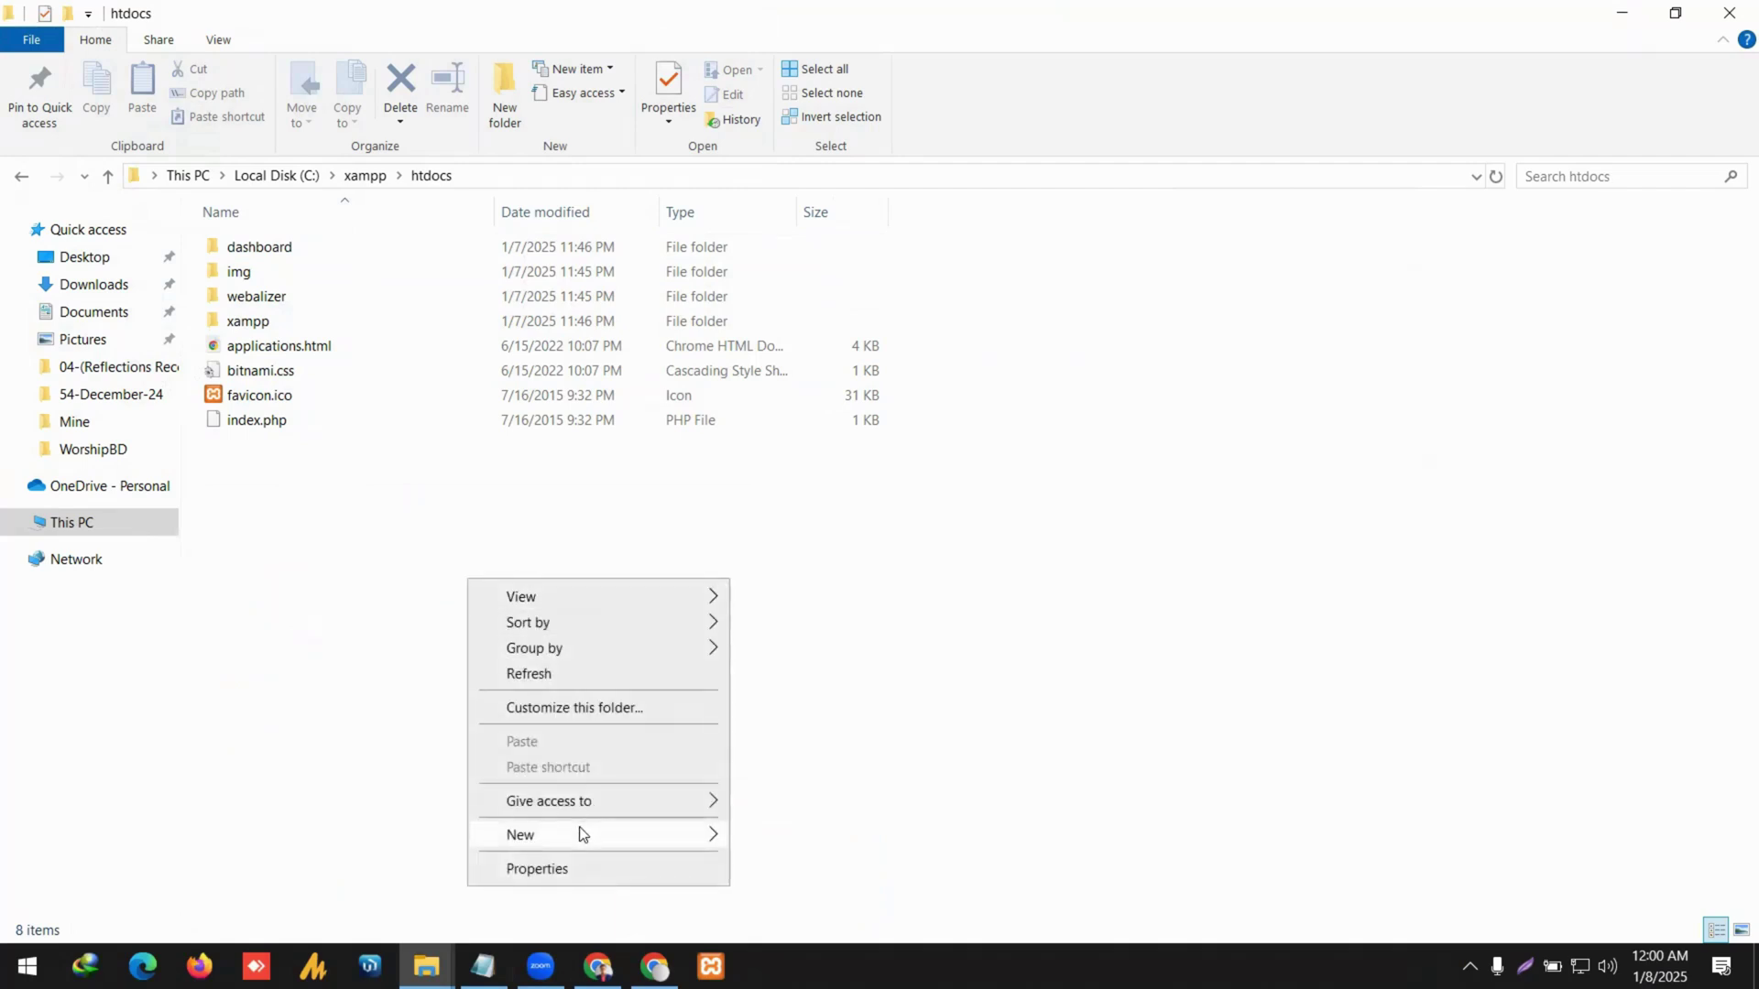
mouse_move(577, 833)
click(861, 536)
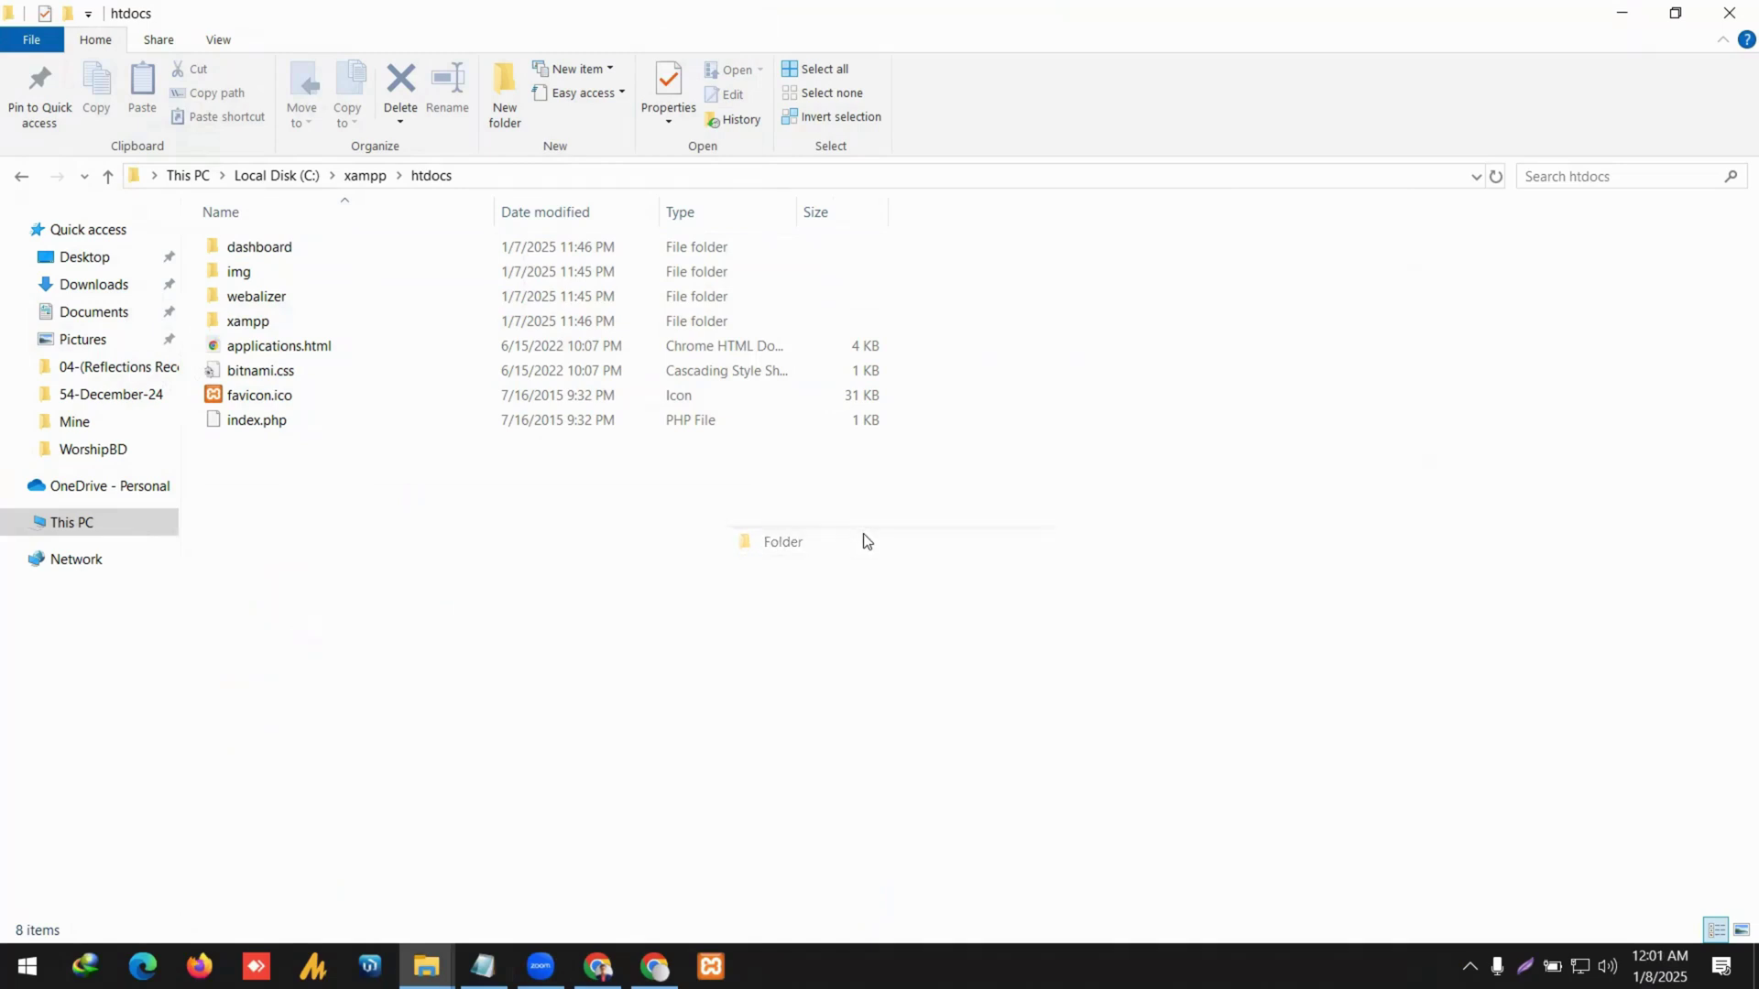
text(worship)
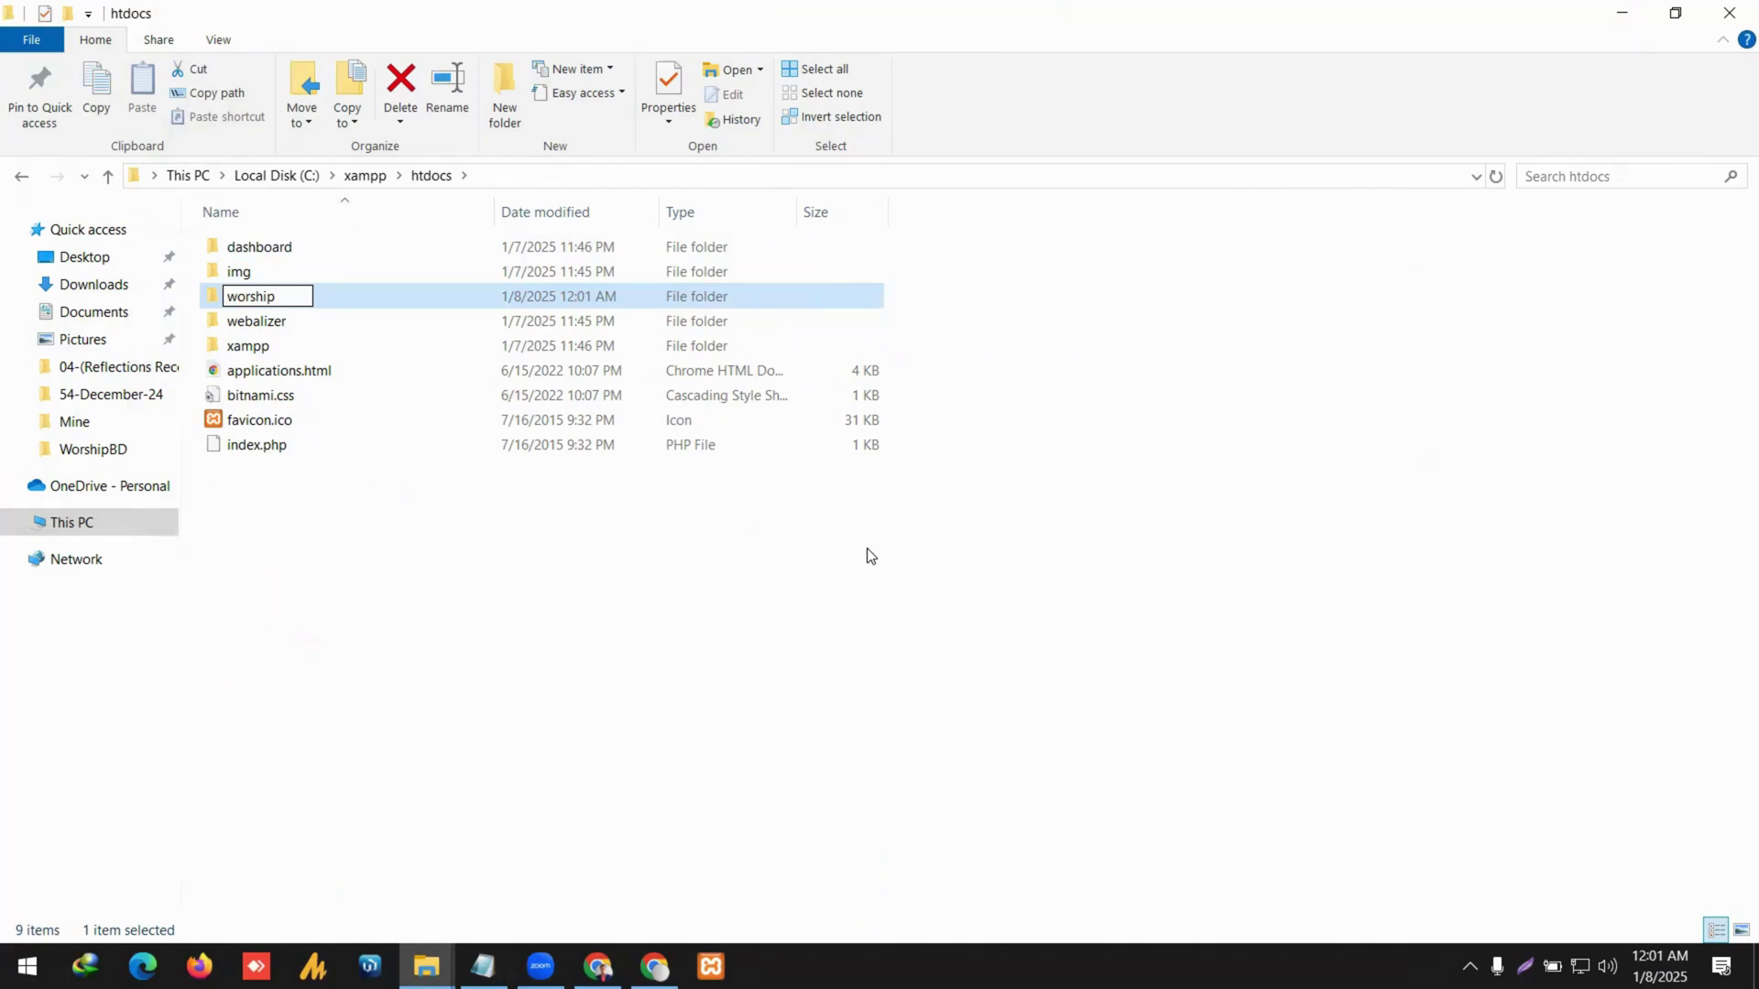
text(-tutorial)
click(646, 605)
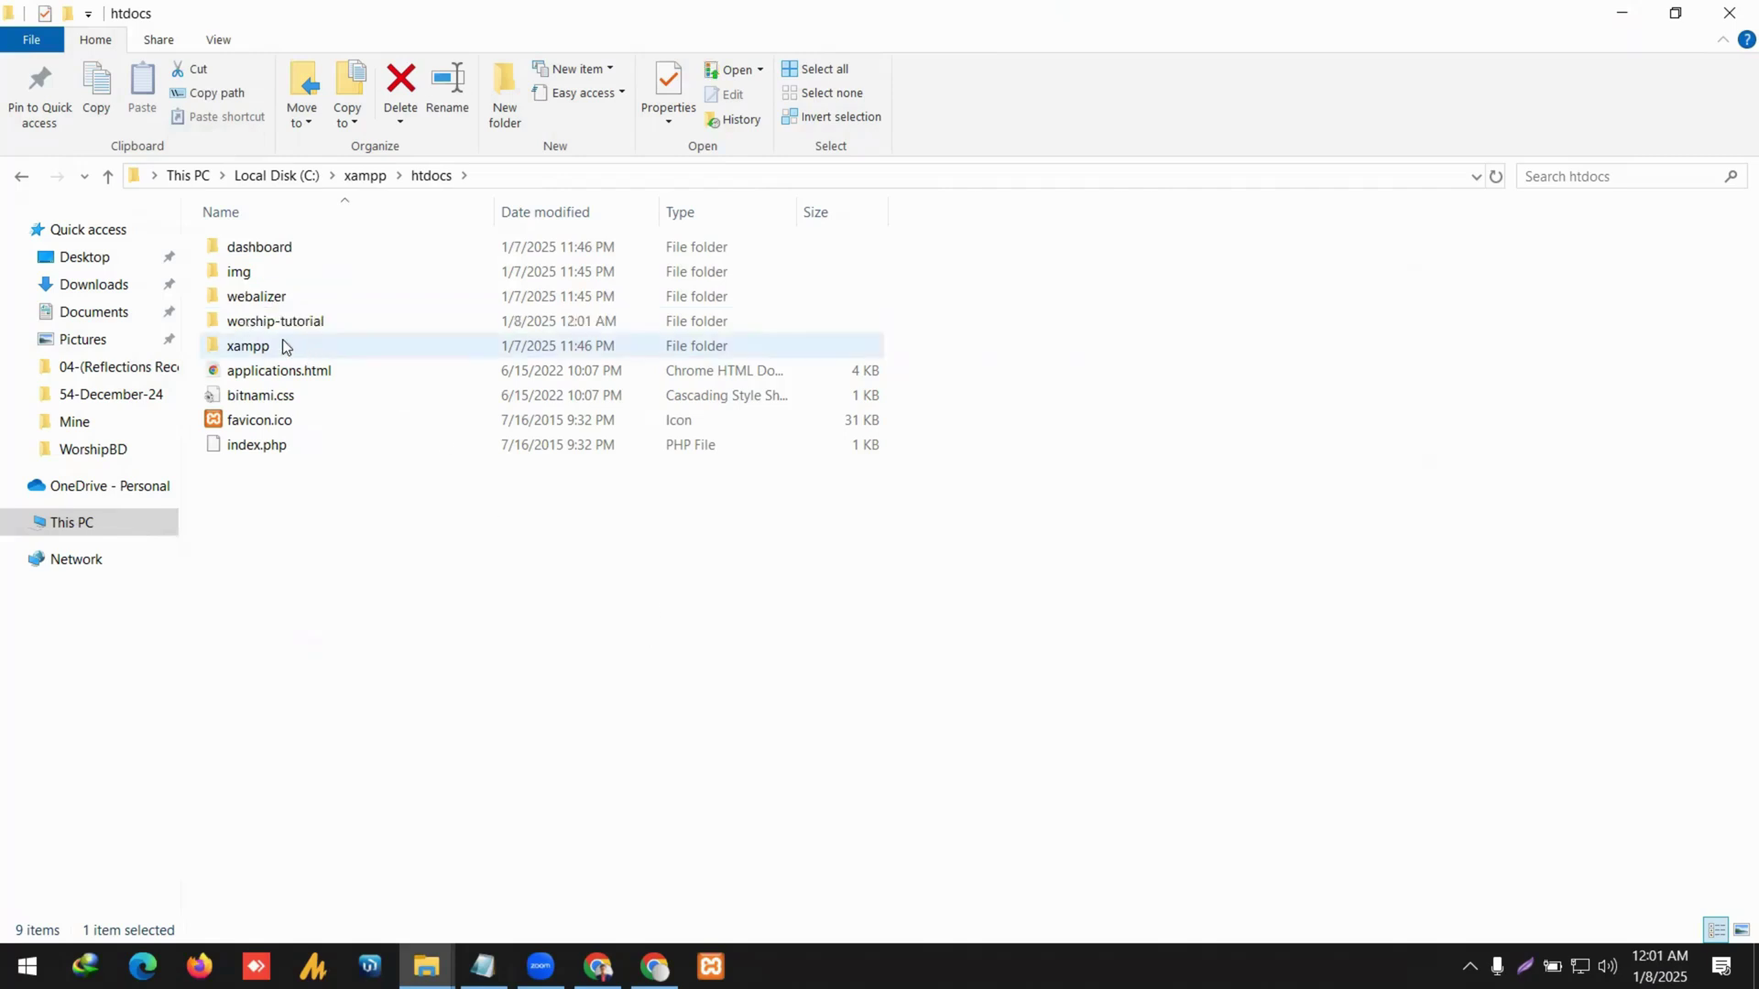
click(275, 326)
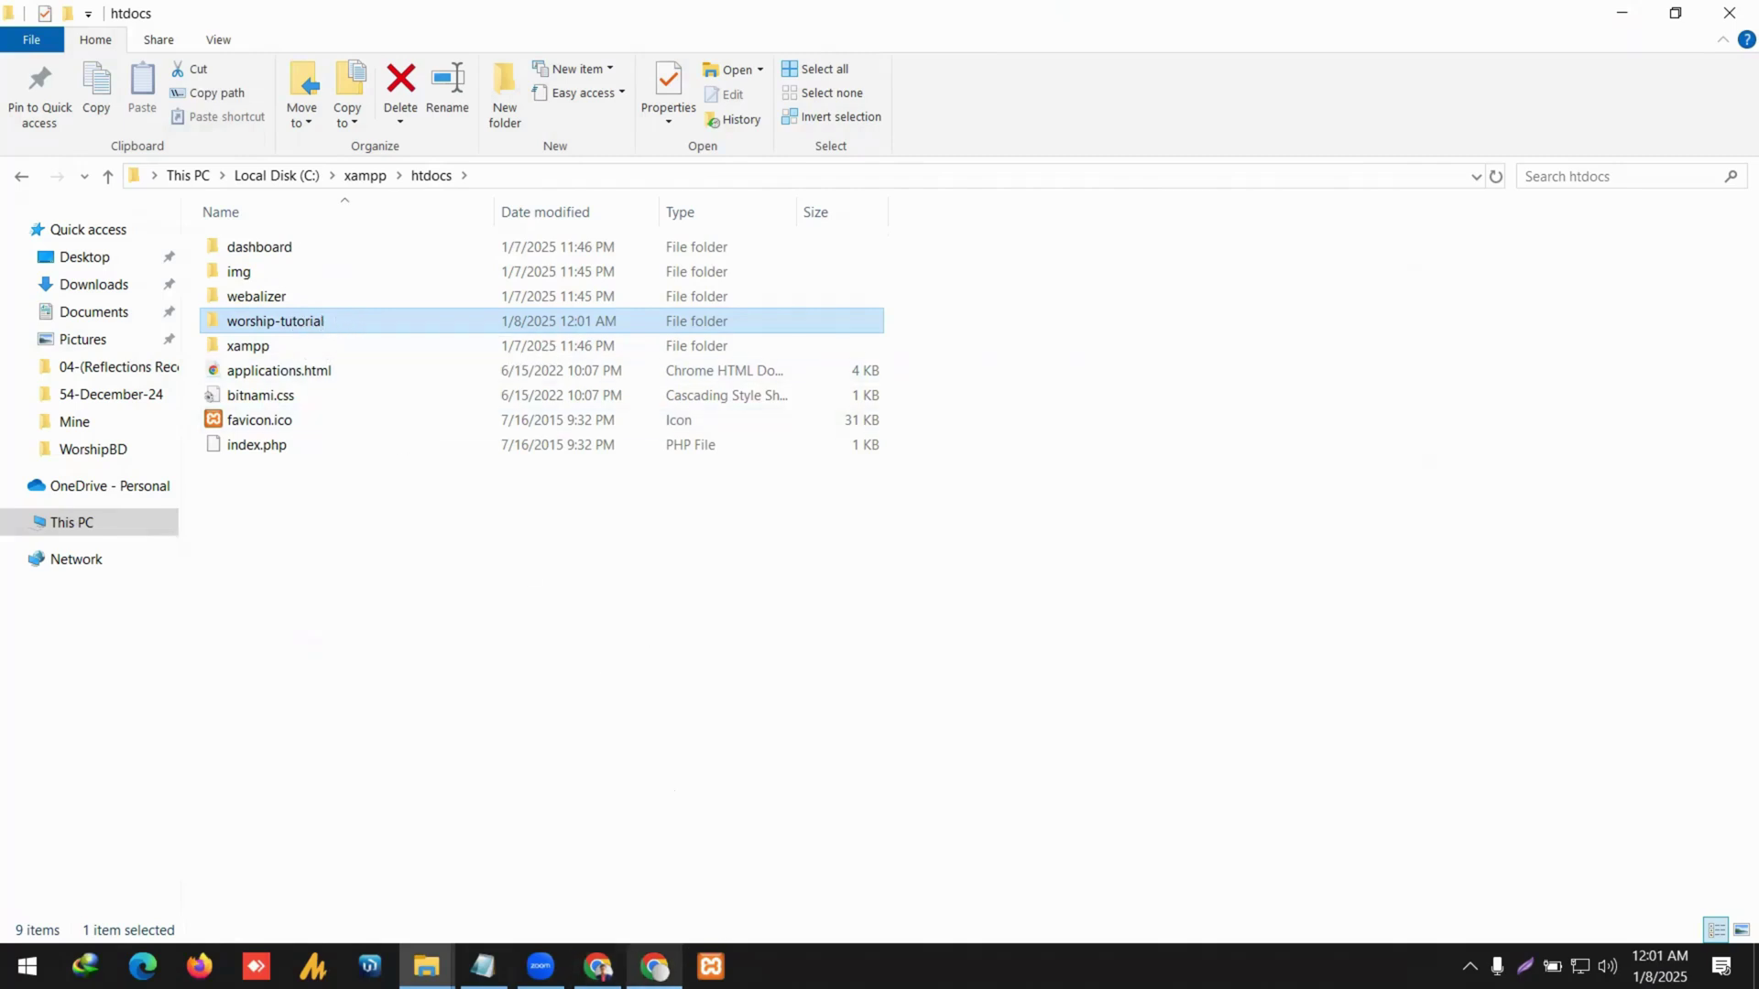
In a new Chrome tab, type localhost/worshipb in the address bar.
click(654, 966)
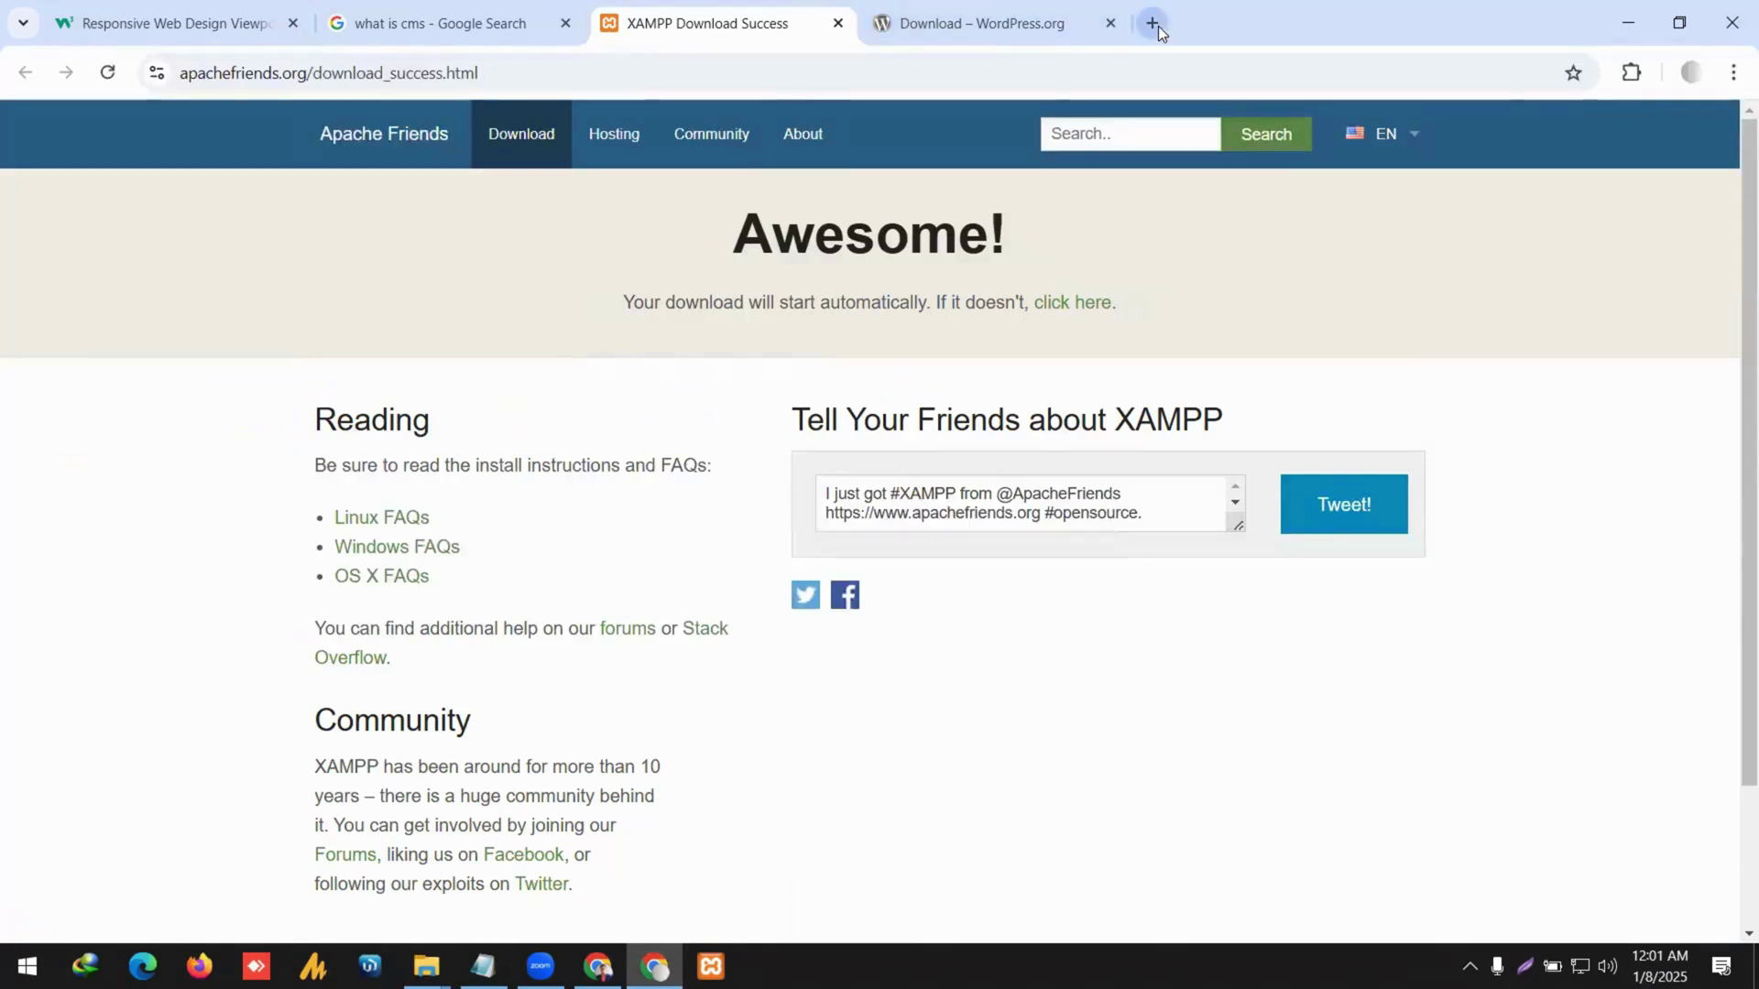
click(1152, 23)
text(localhost/)
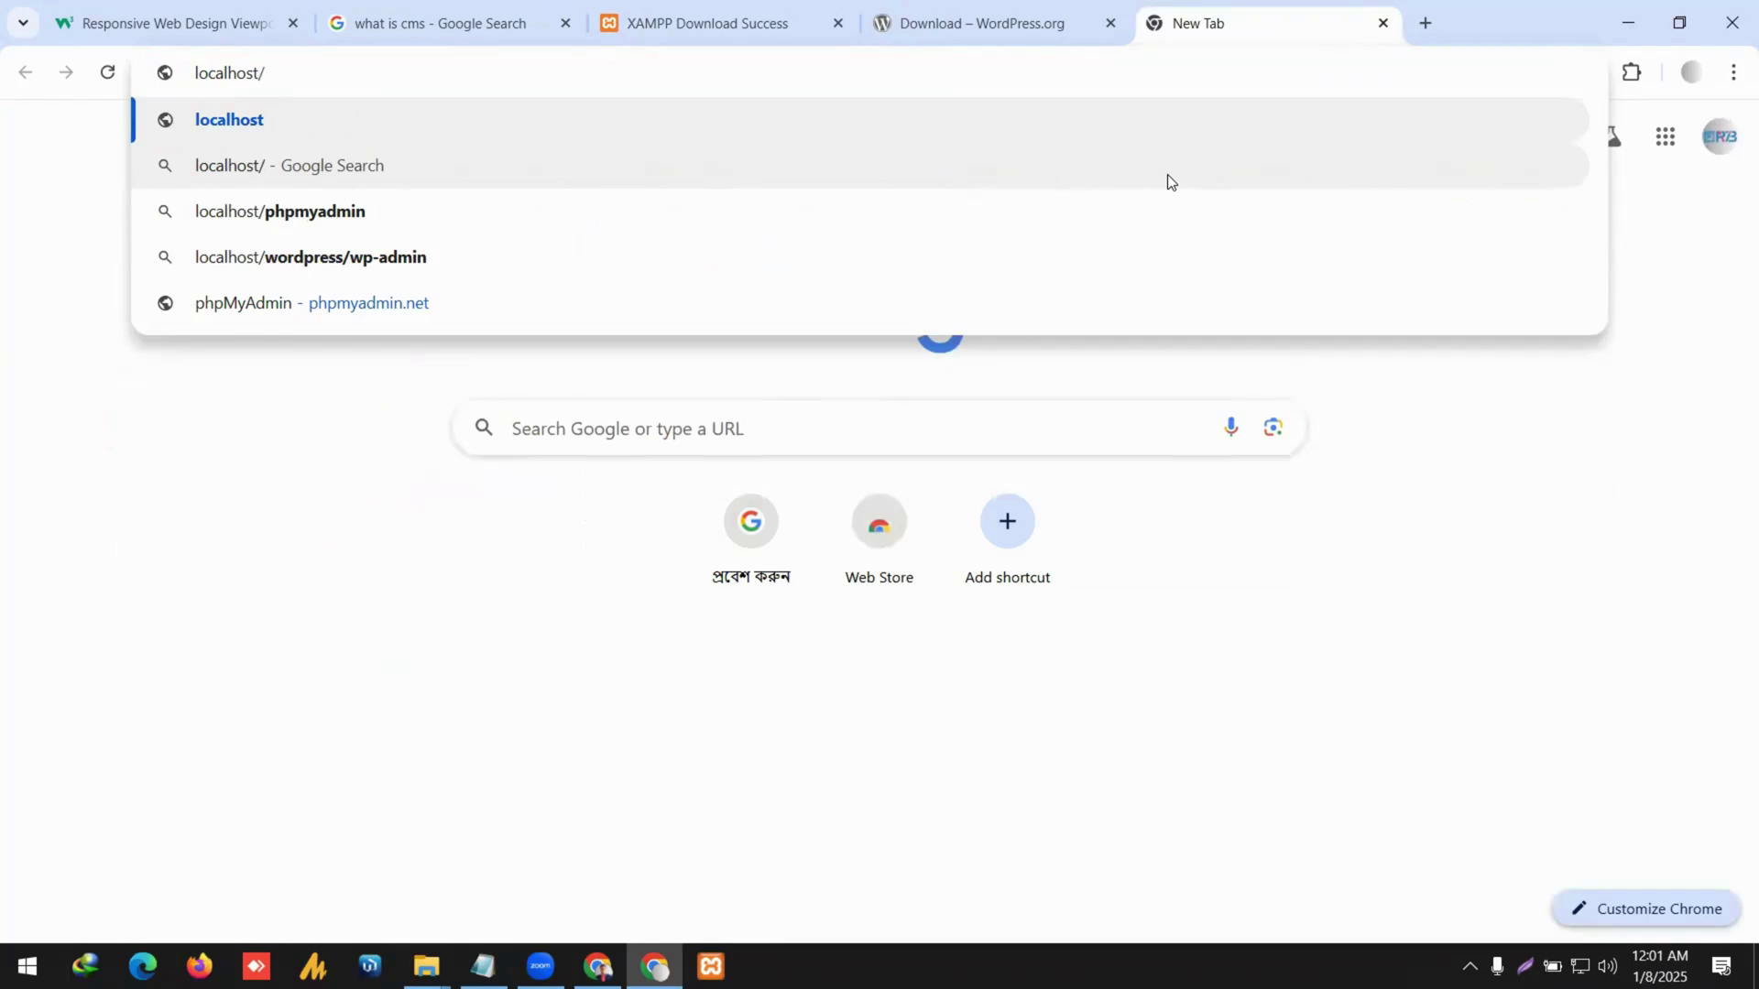
text(worshipb)
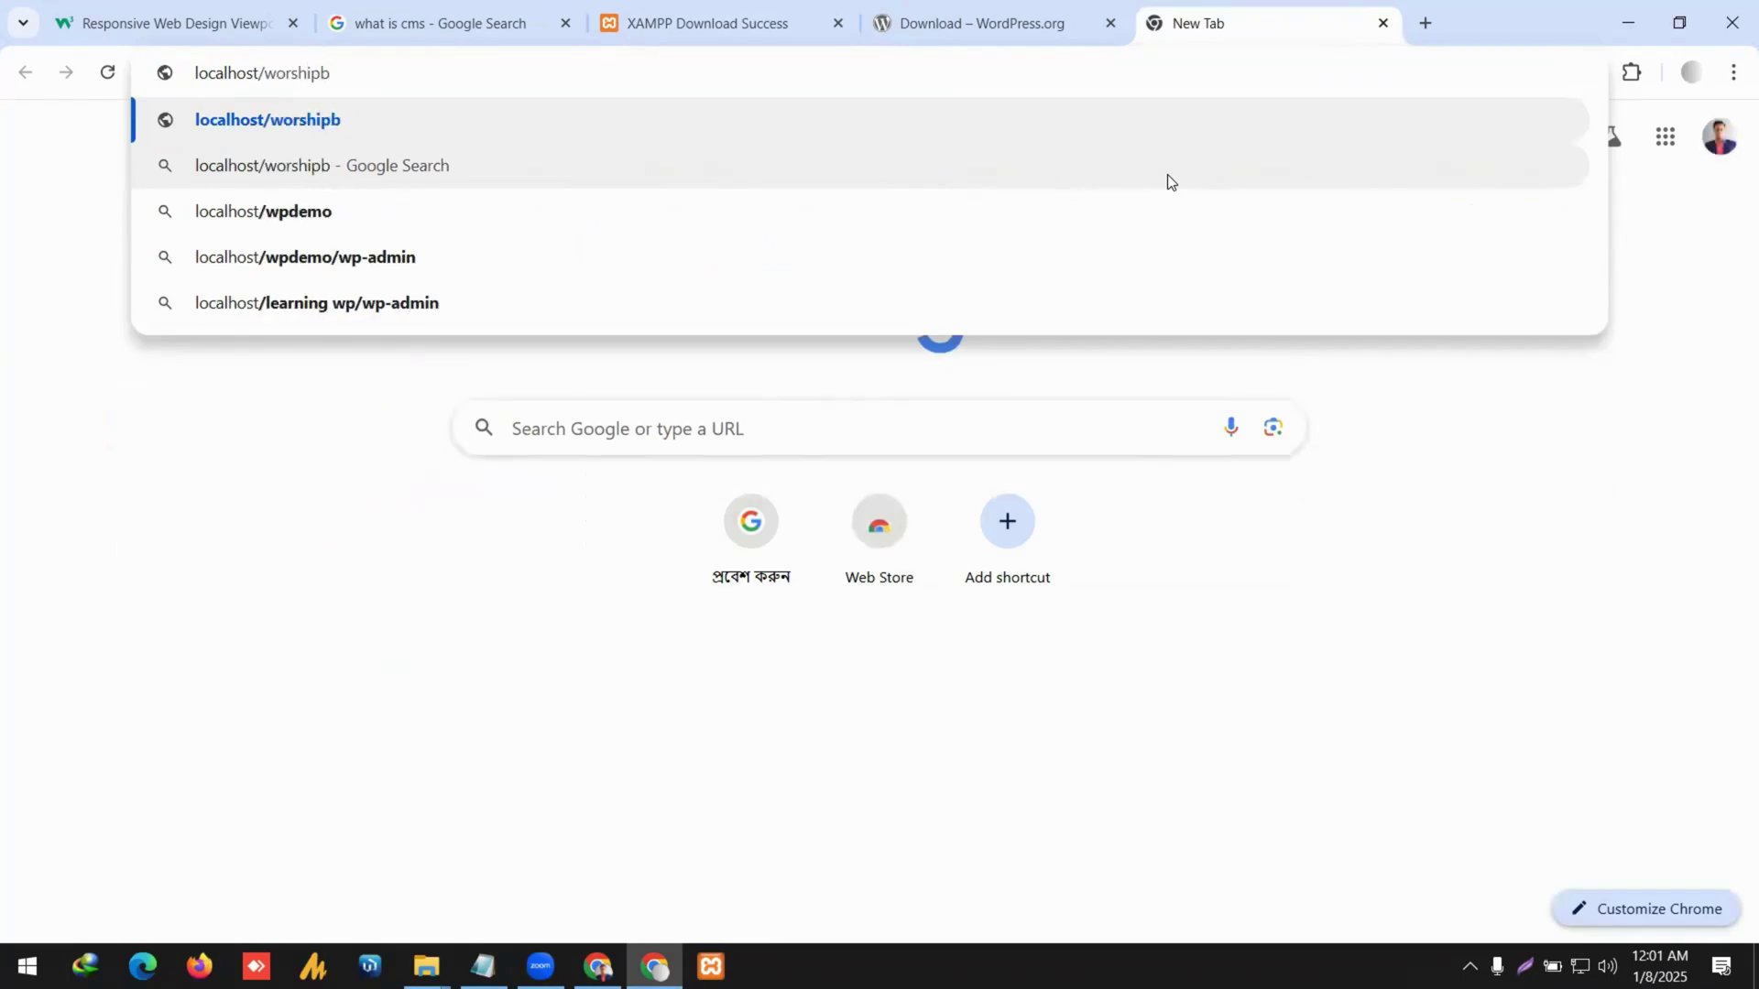
Rename the folder to worshipbd-tutorial and return to Chrome.
key(alt+Tab)
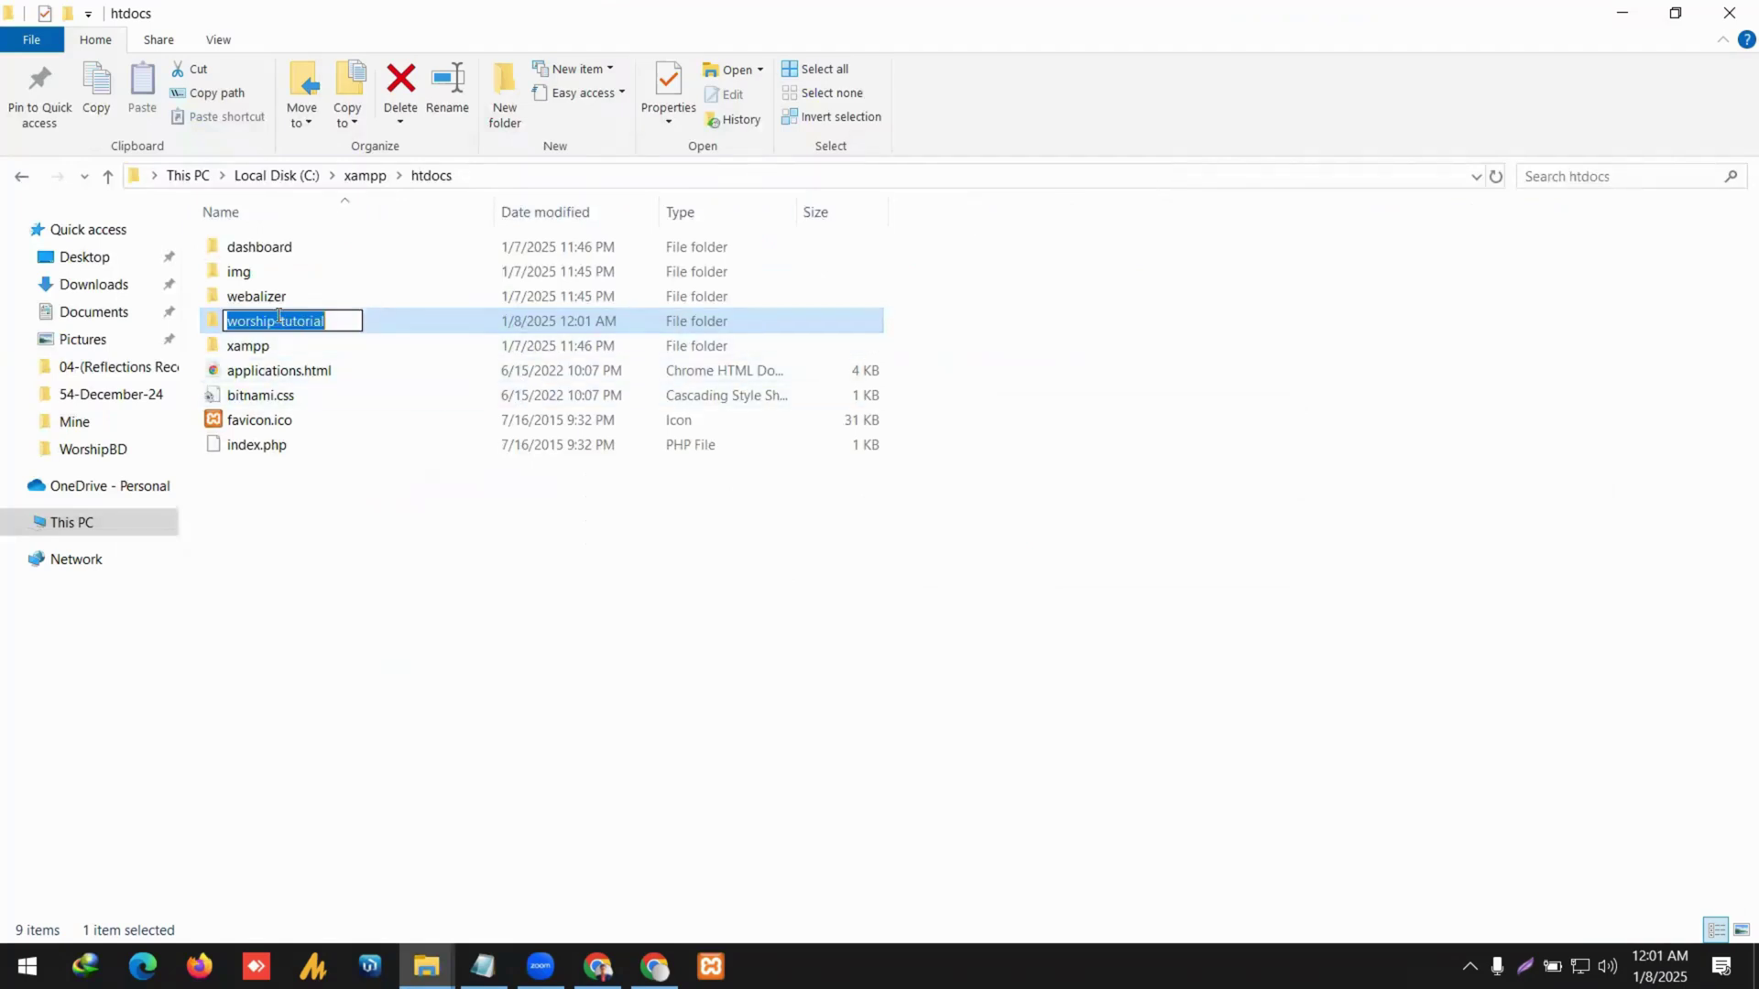
click(272, 318)
text(bd)
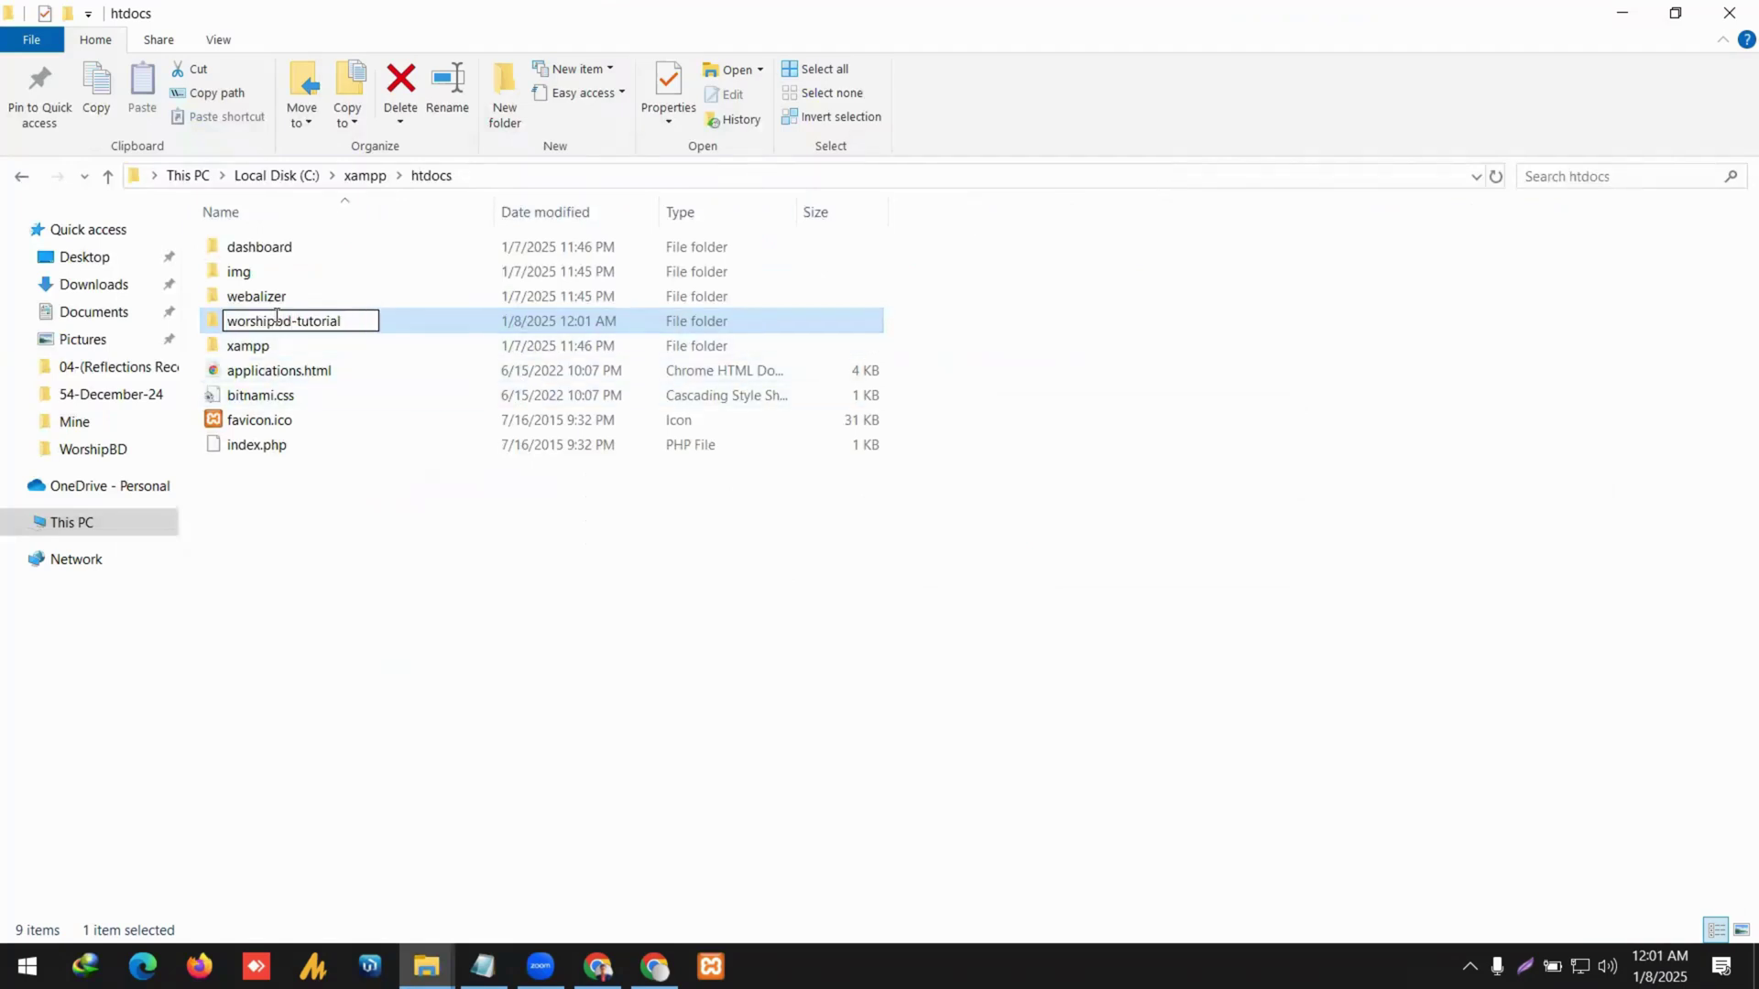
key(Return)
click(278, 321)
key(ctrl+c)
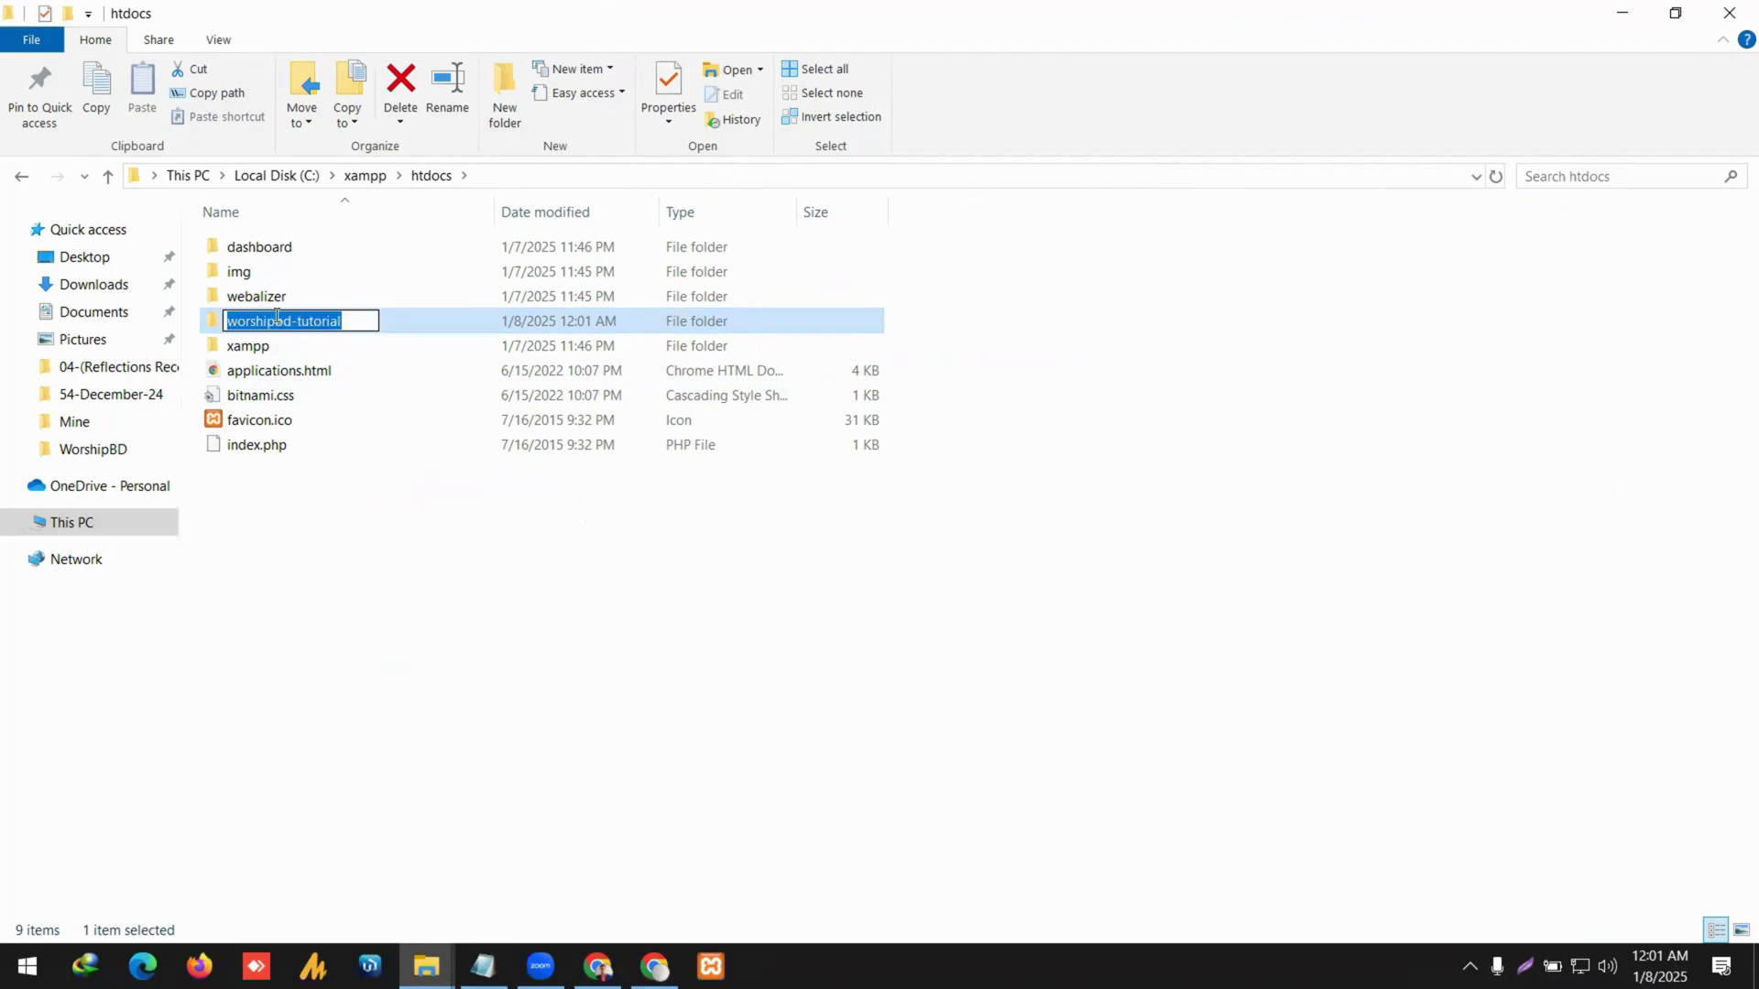
key(Return)
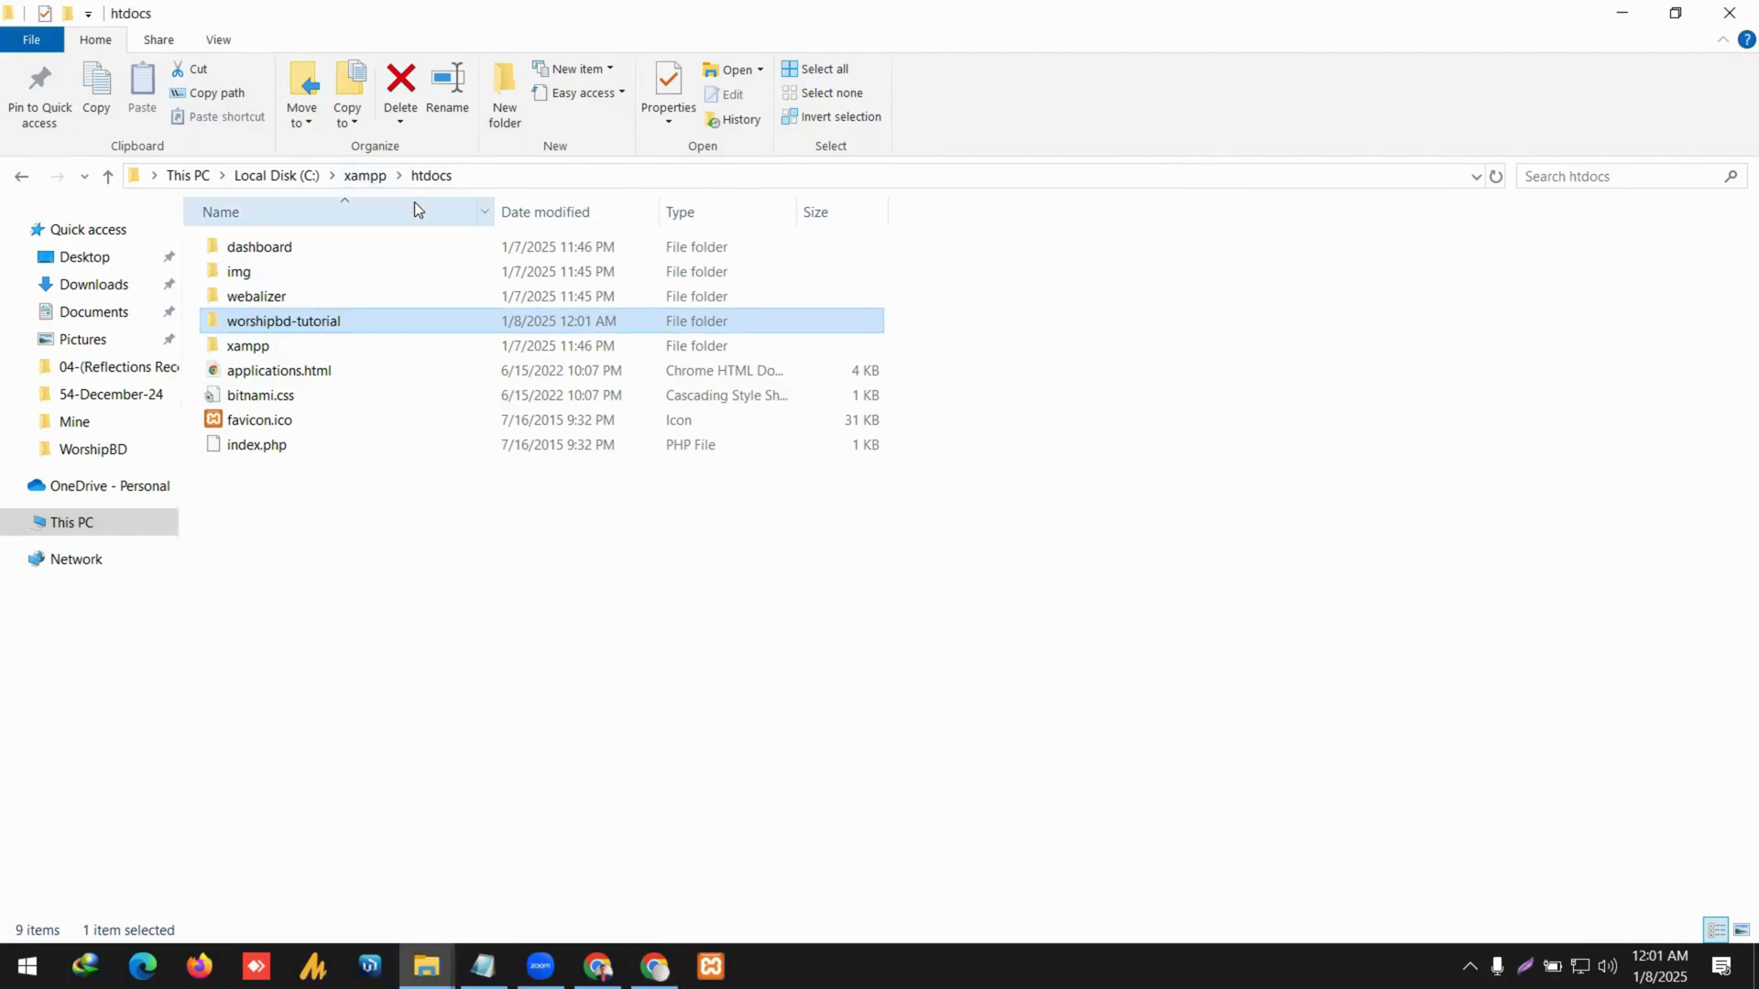
key(alt+Tab)
Load localhost/worshipbd-tutorial to show its empty Apache directory index.
click(351, 79)
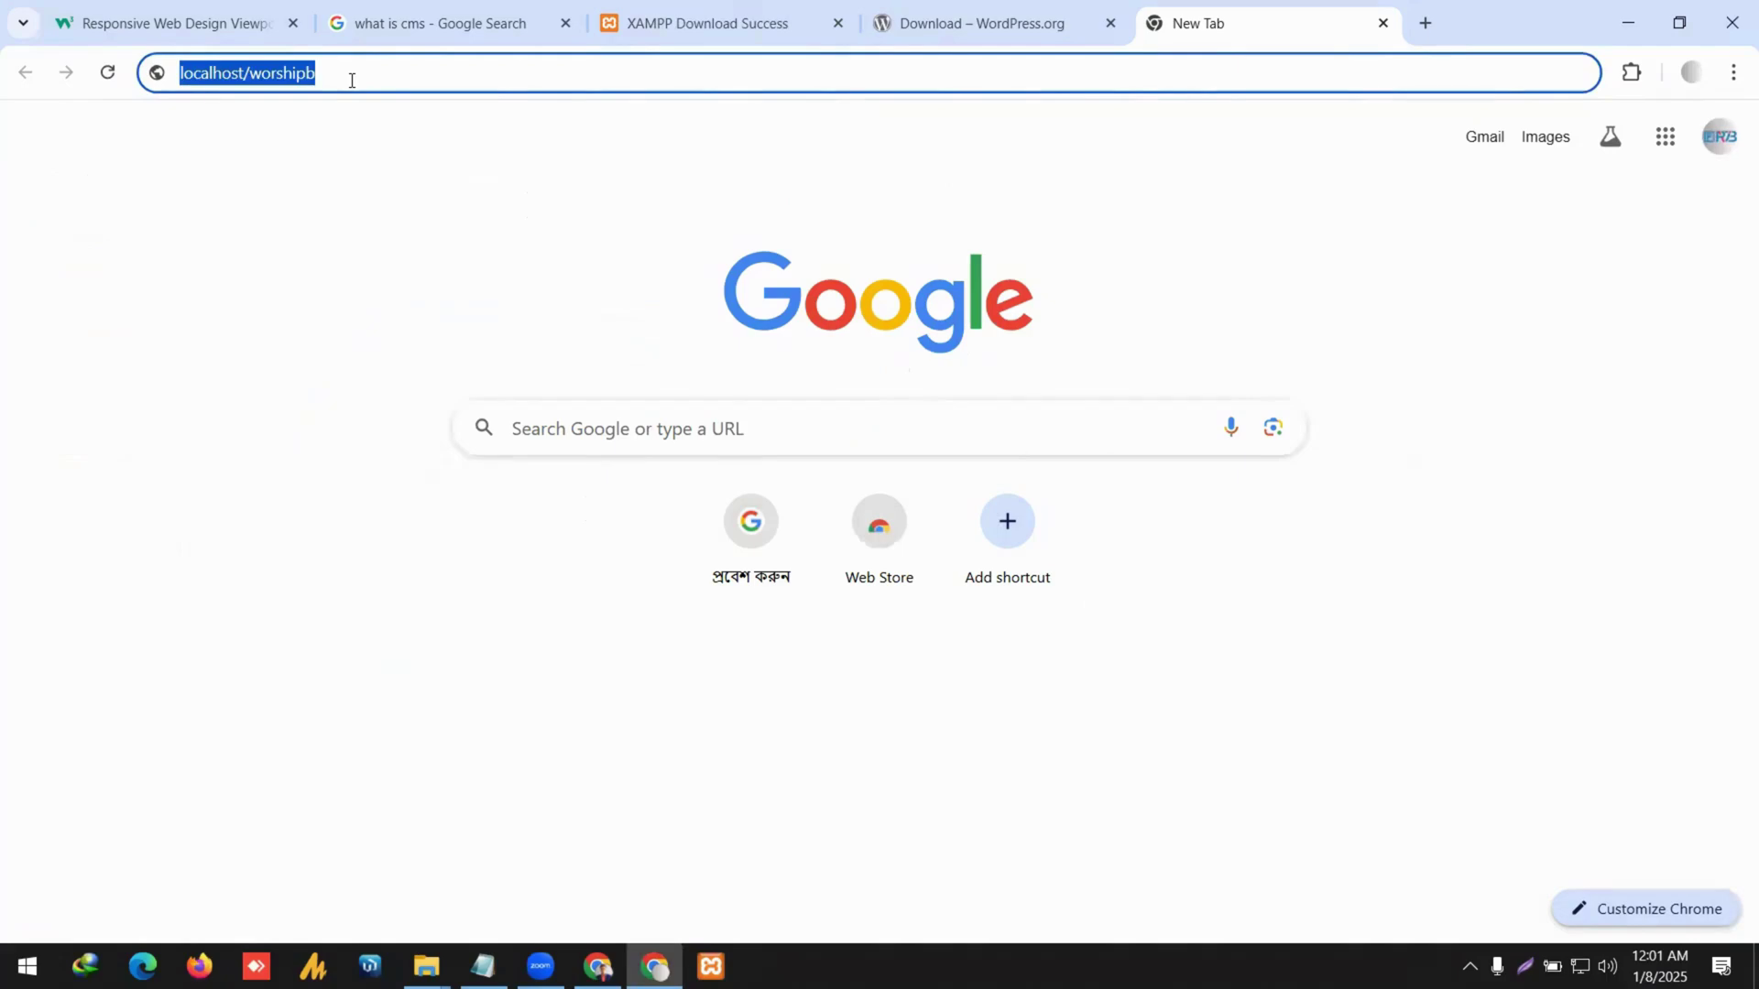
click(350, 80)
double_click(309, 73)
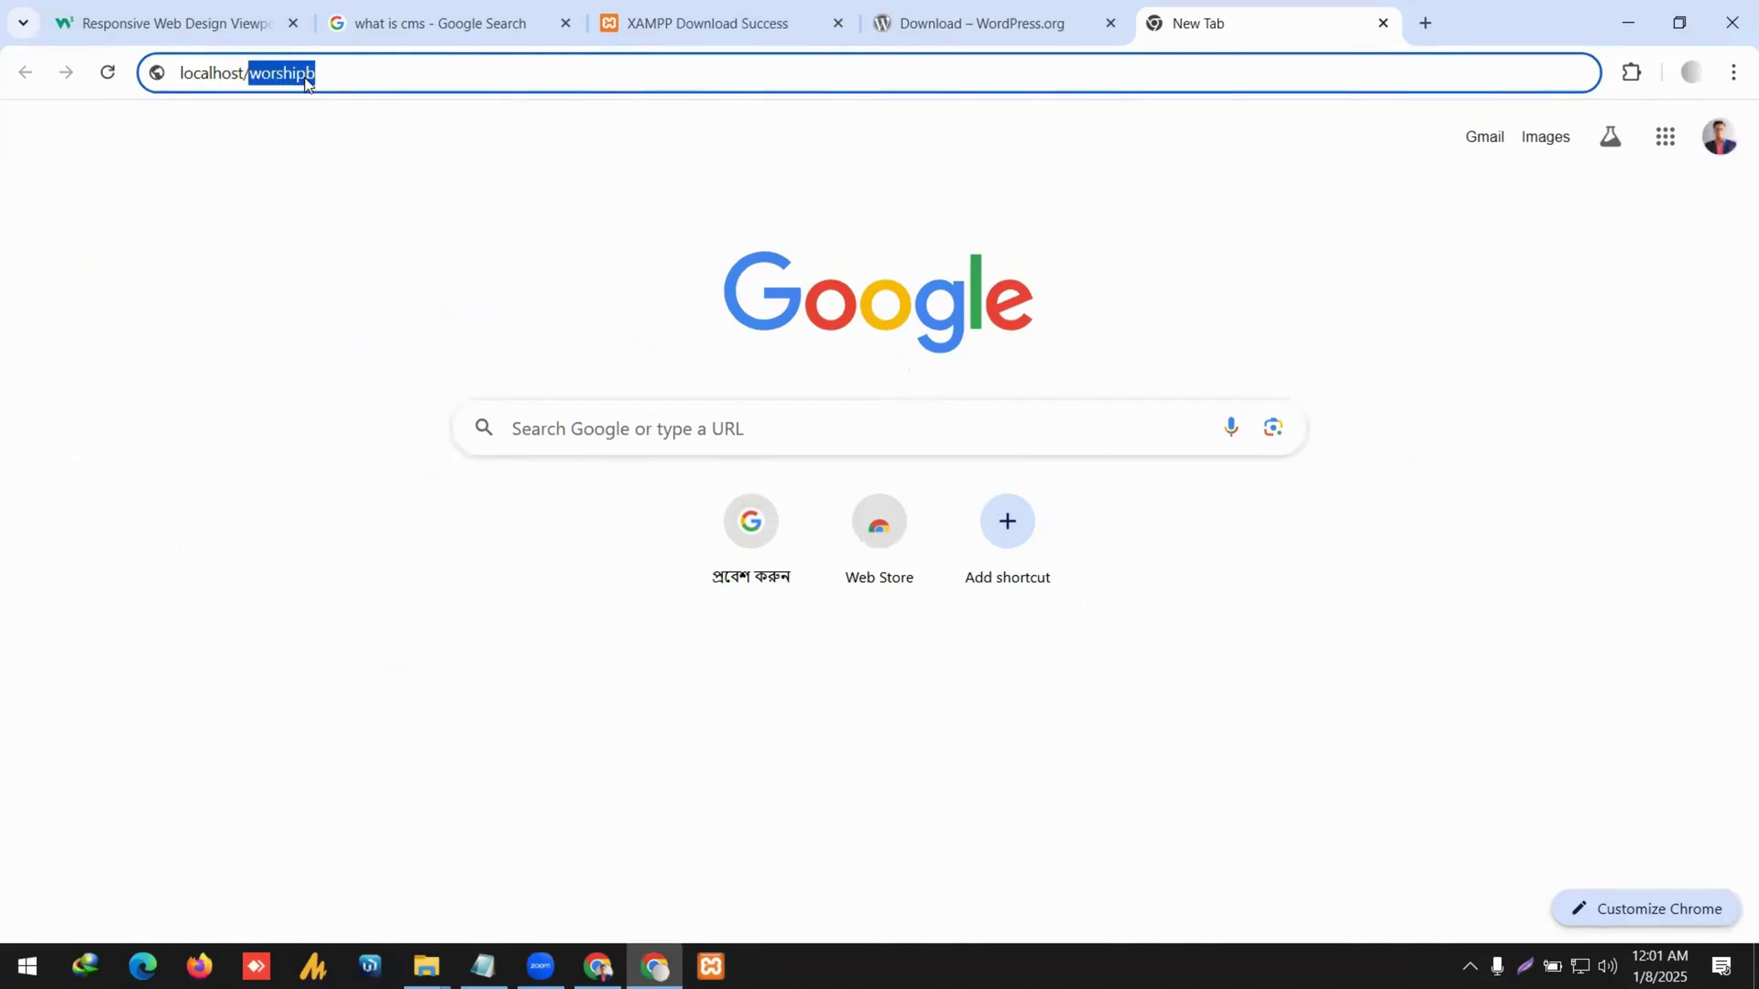
key(ctrl+v)
key(Return)
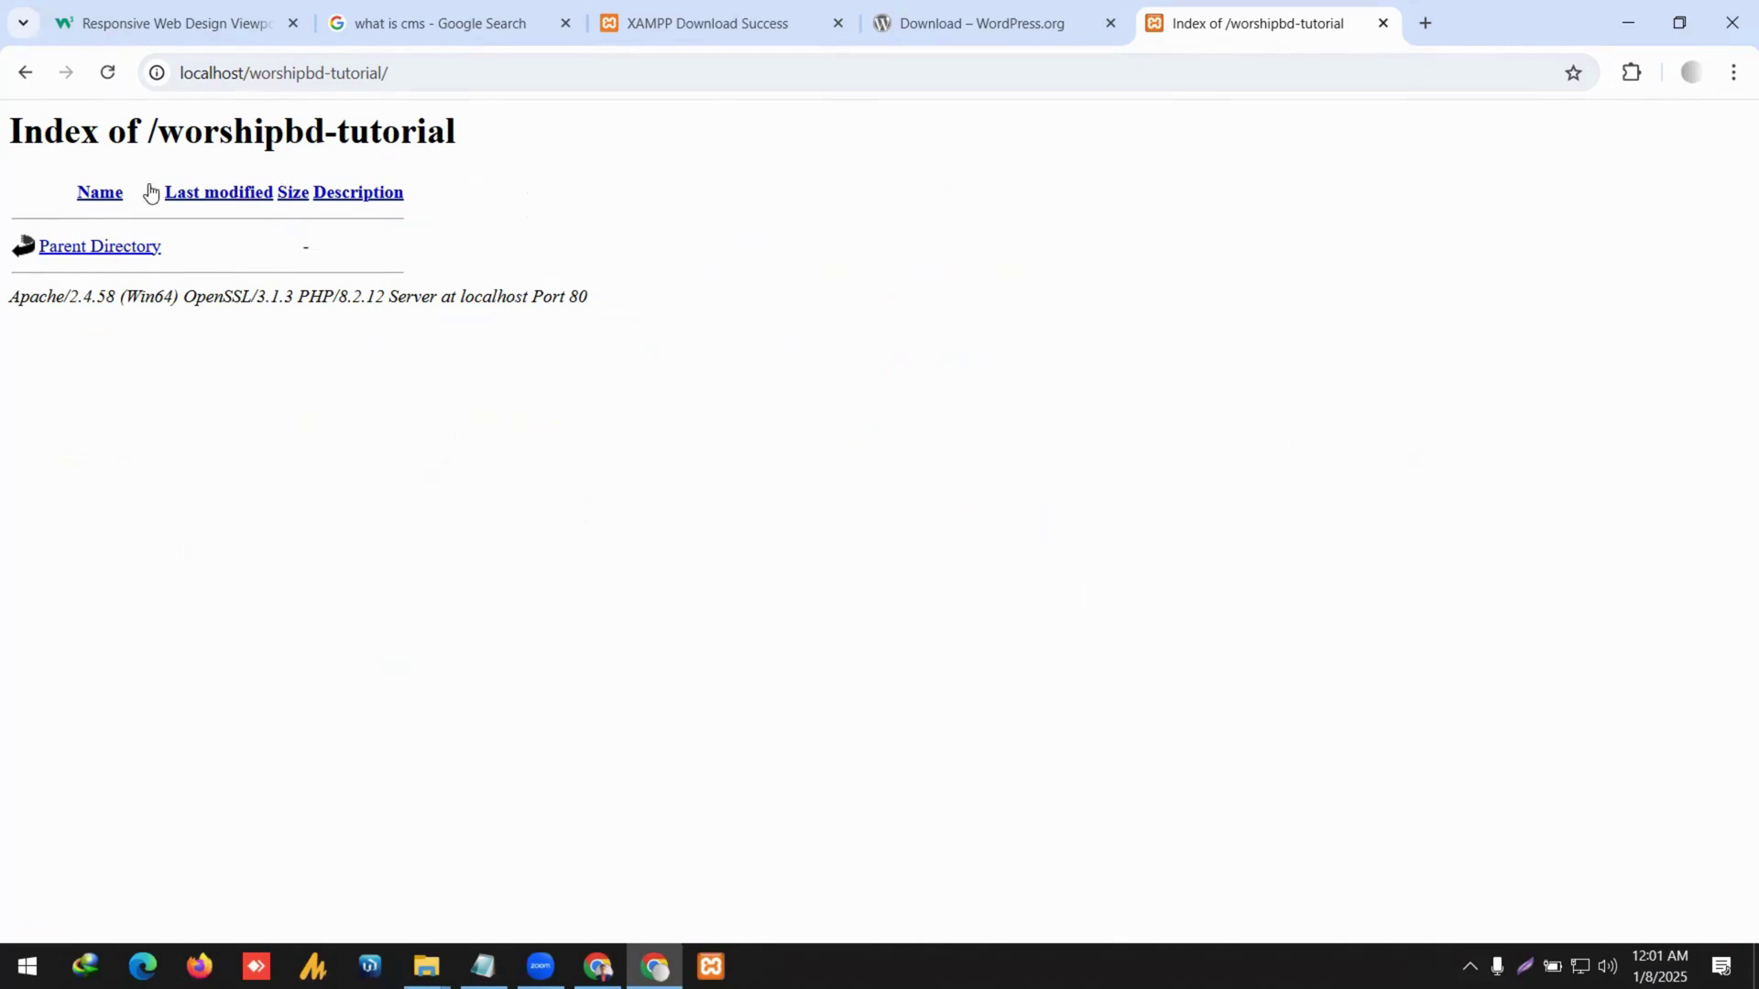
Try the wrong path localhost/gg-tutorial, then go back to the worshipbd-tutorial listing.
double_click(278, 82)
text(gg)
key(Return)
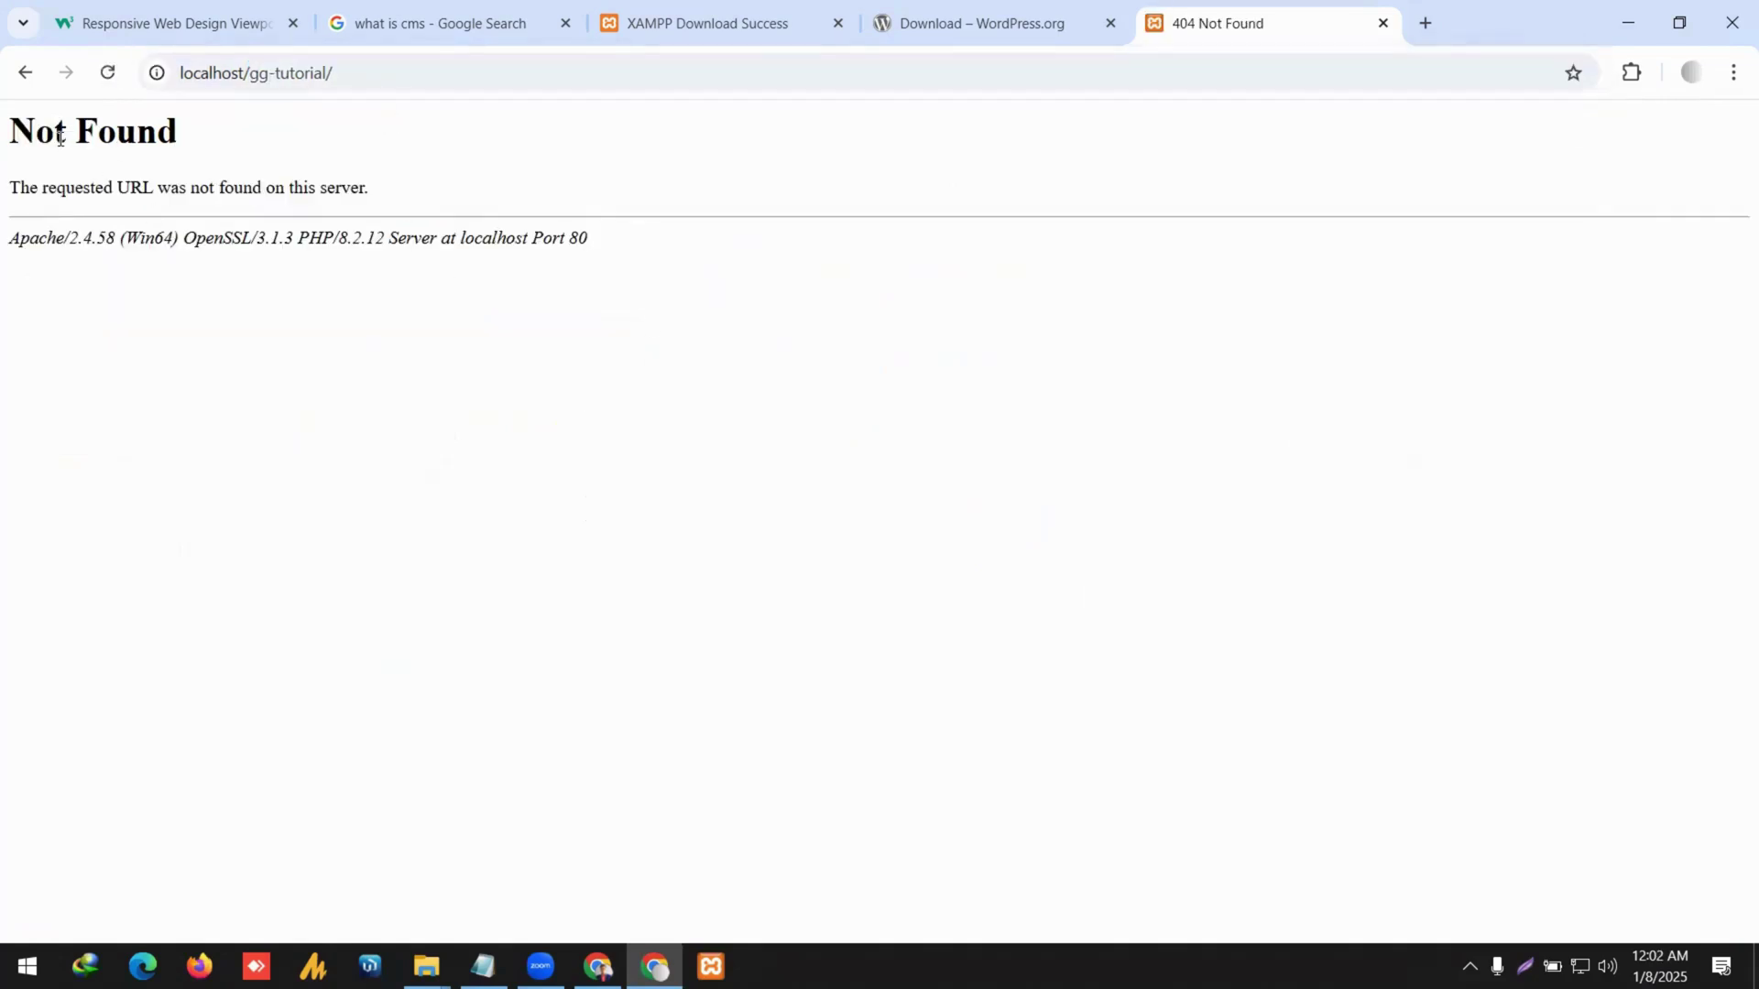
click(25, 72)
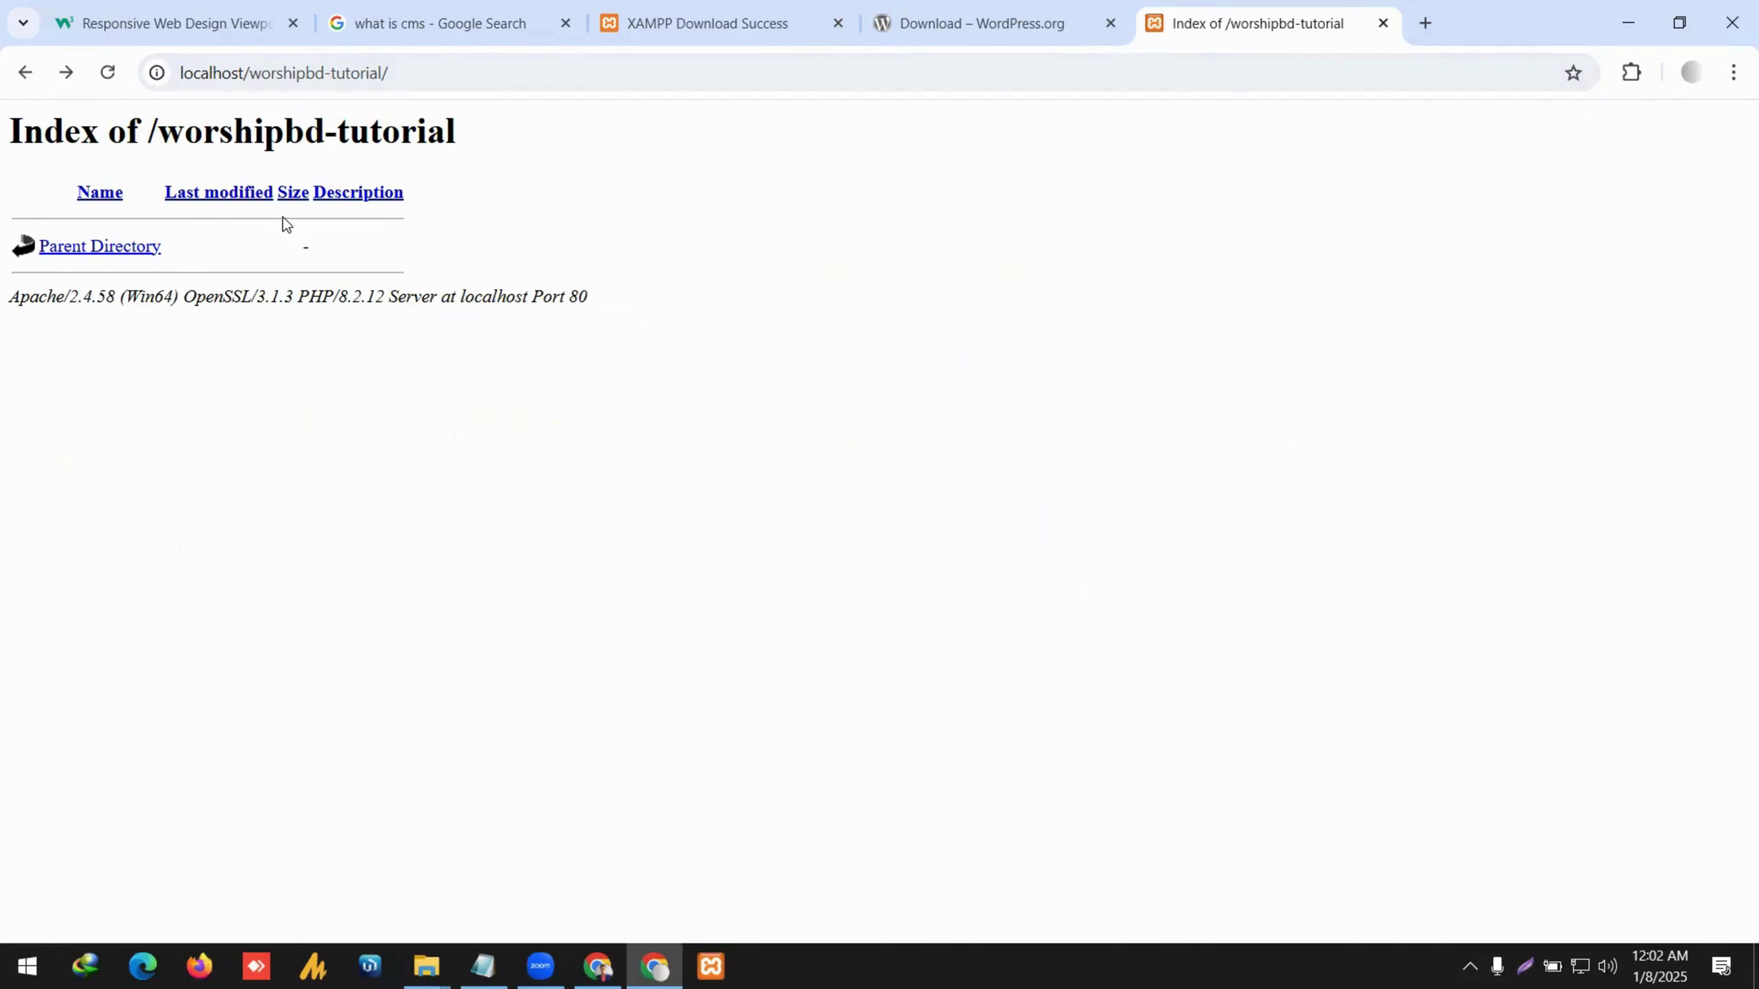
Check the server footer (Apache, OpenSSL, PHP 8.2.12) and briefly view the XAMPP Control Panel.
double_click(37, 299)
double_click(231, 298)
double_click(340, 299)
click(591, 300)
drag(591, 299, 2, 151)
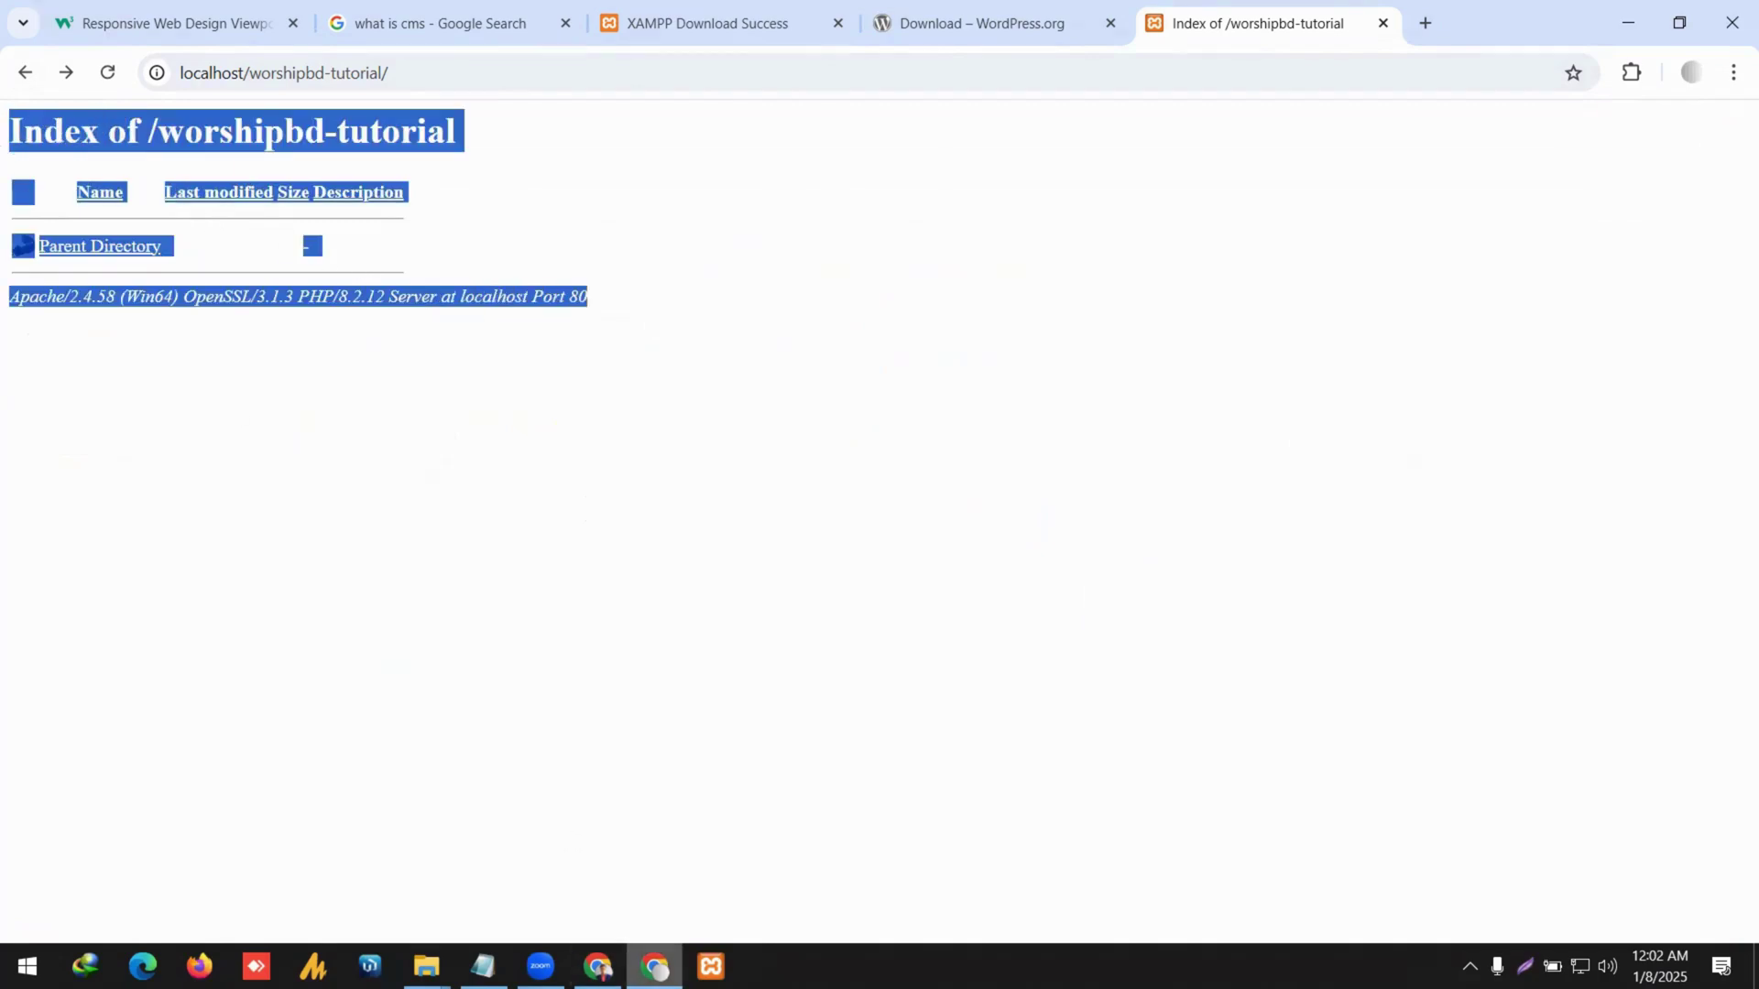
click(710, 966)
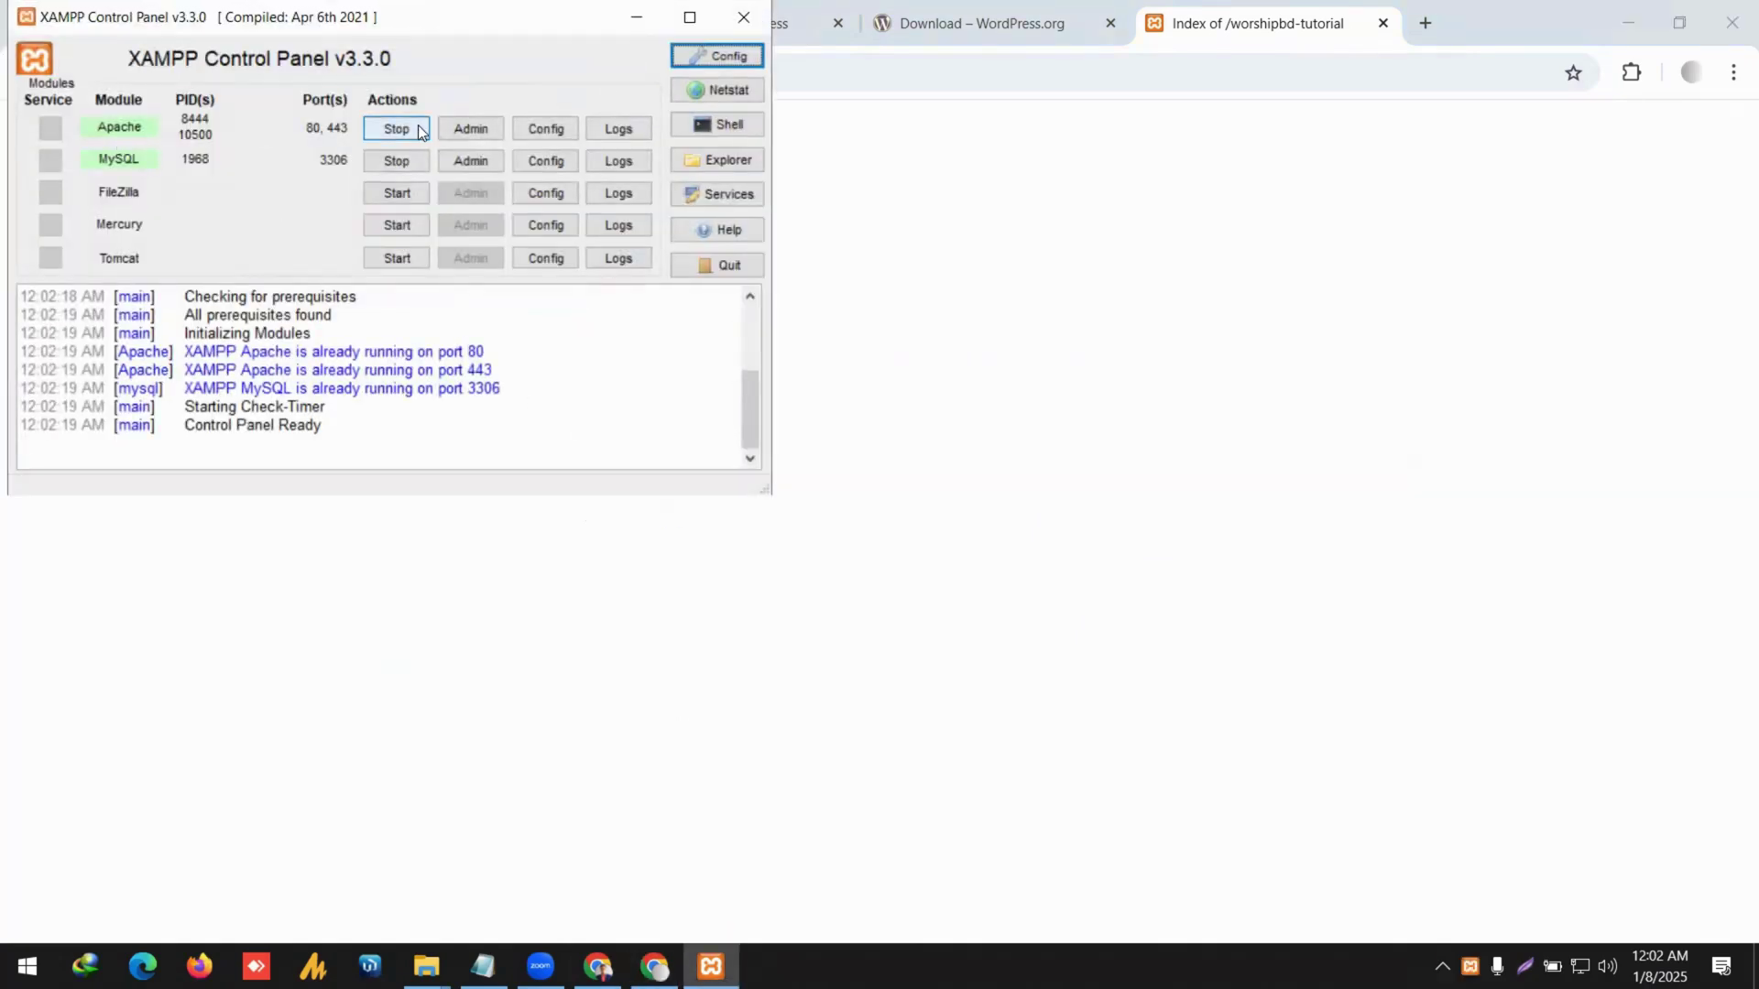
click(747, 17)
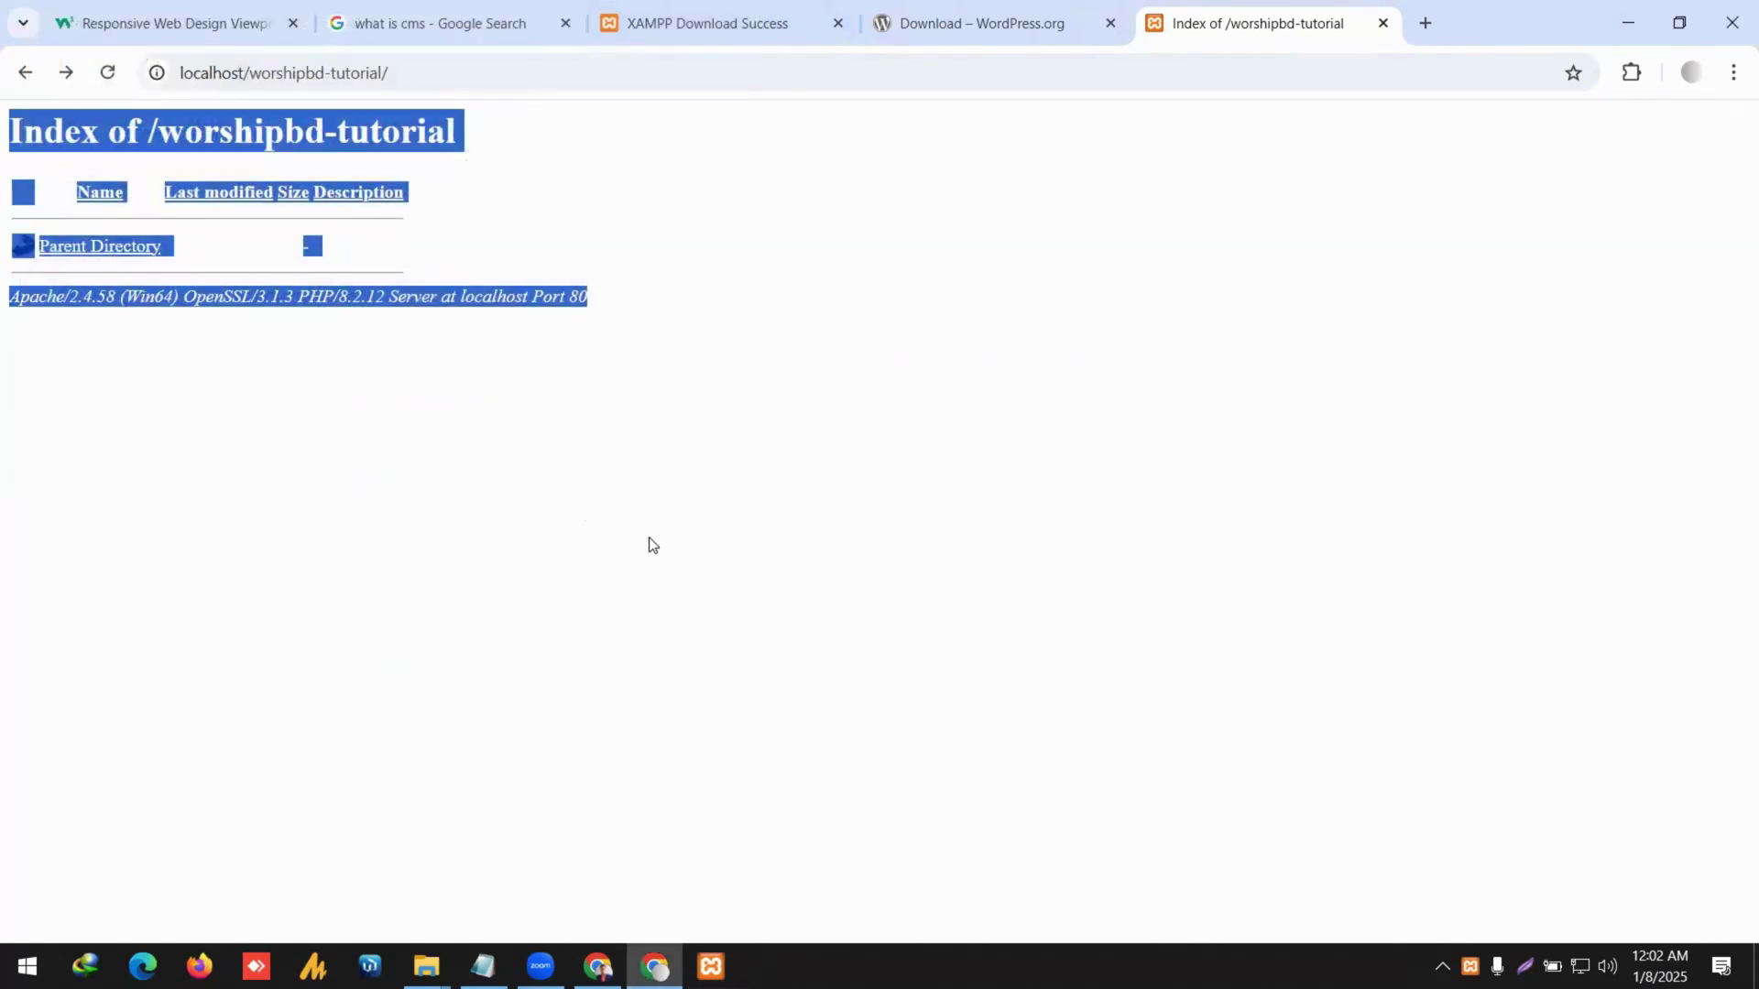
Highlight worshipbd-tutorial in the page address after a glance at the htdocs Explorer window.
click(455, 448)
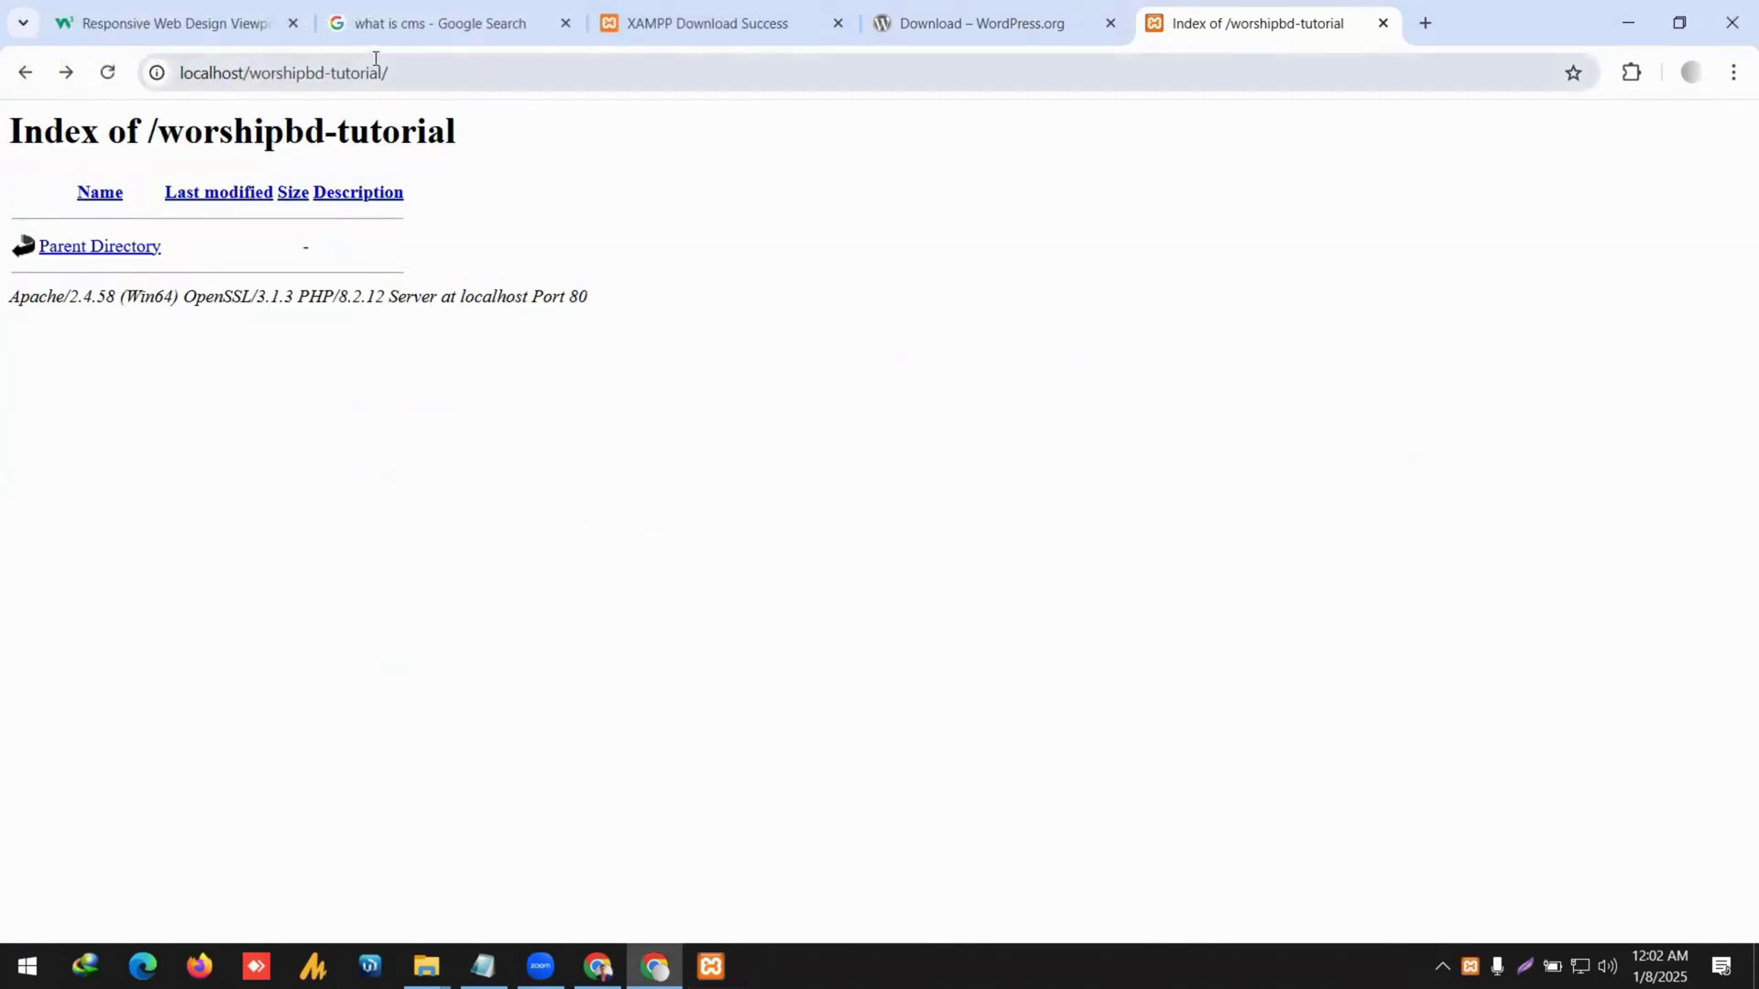
drag(412, 72, 181, 75)
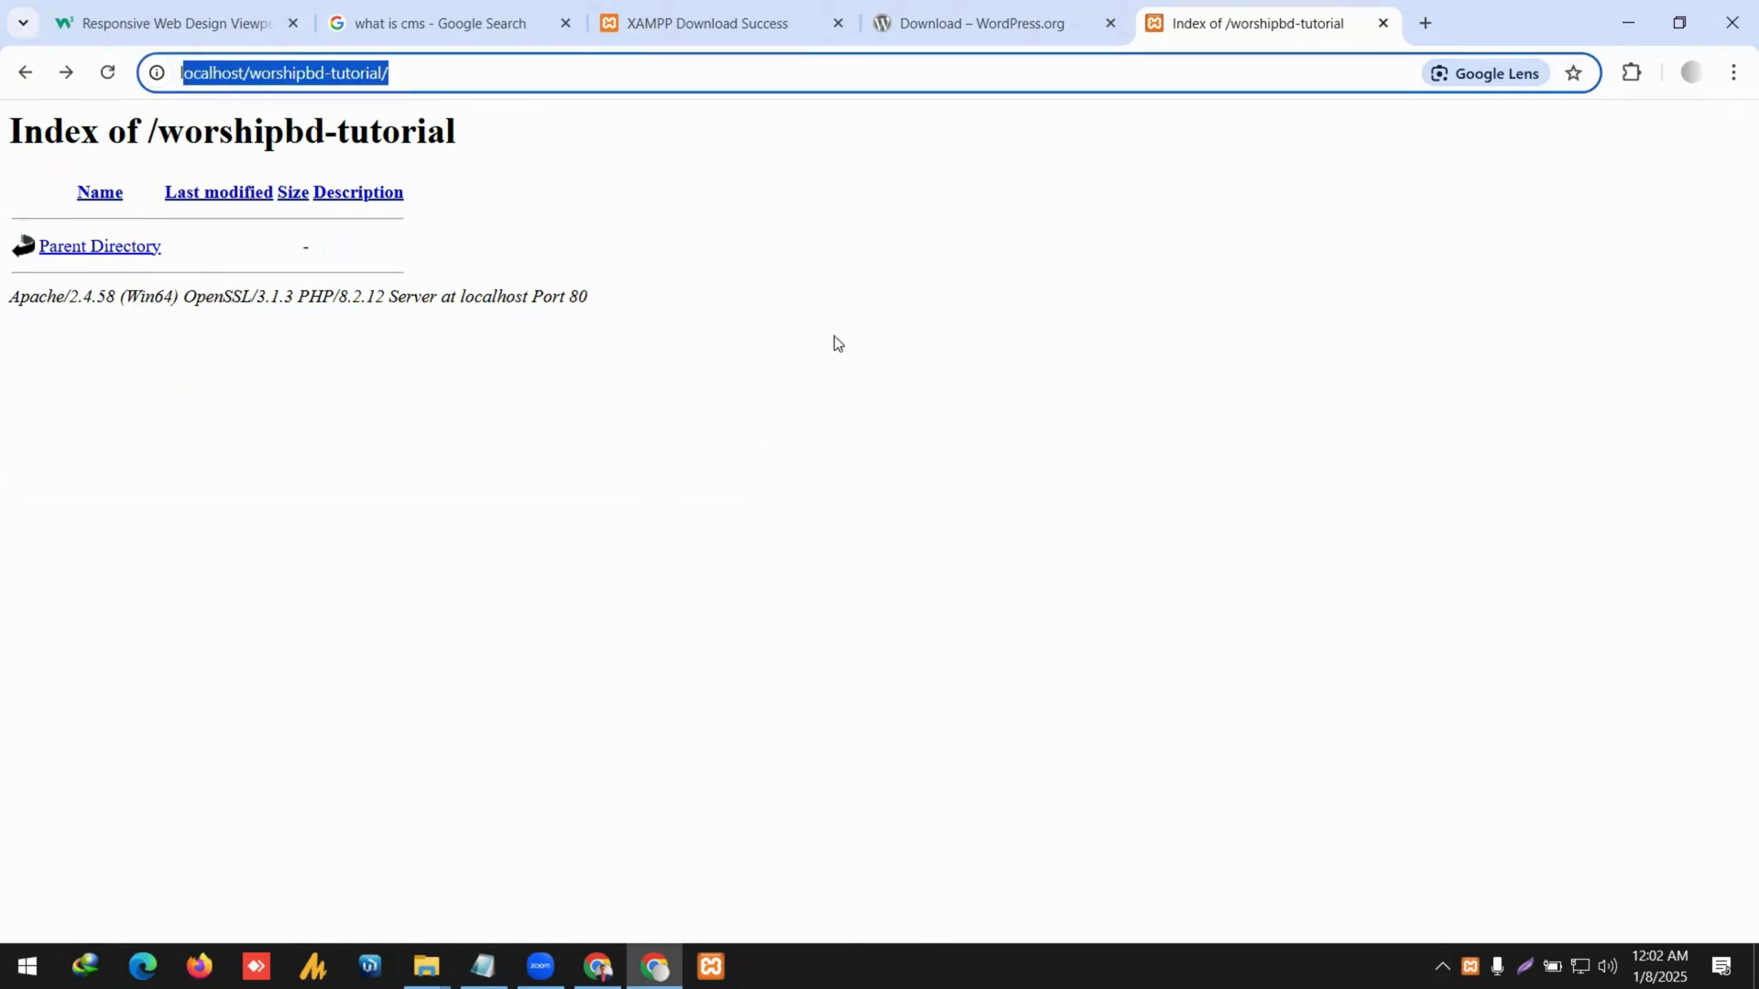
click(409, 81)
drag(459, 71, 182, 114)
click(426, 967)
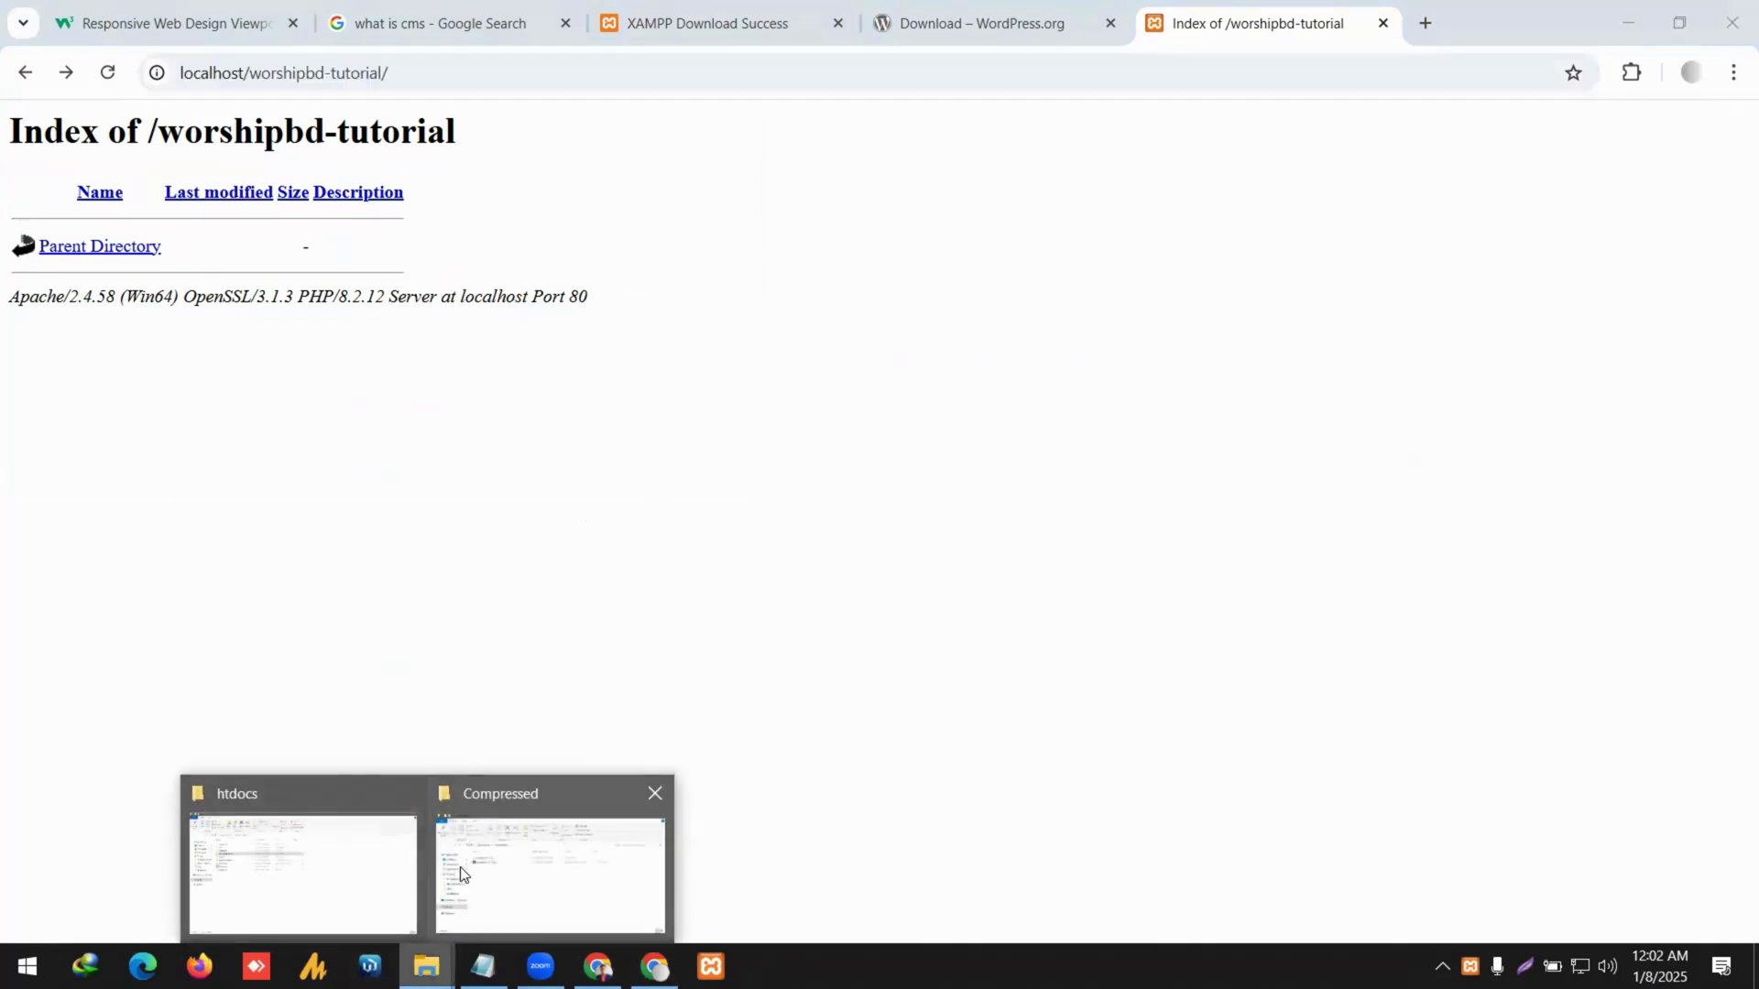
click(338, 865)
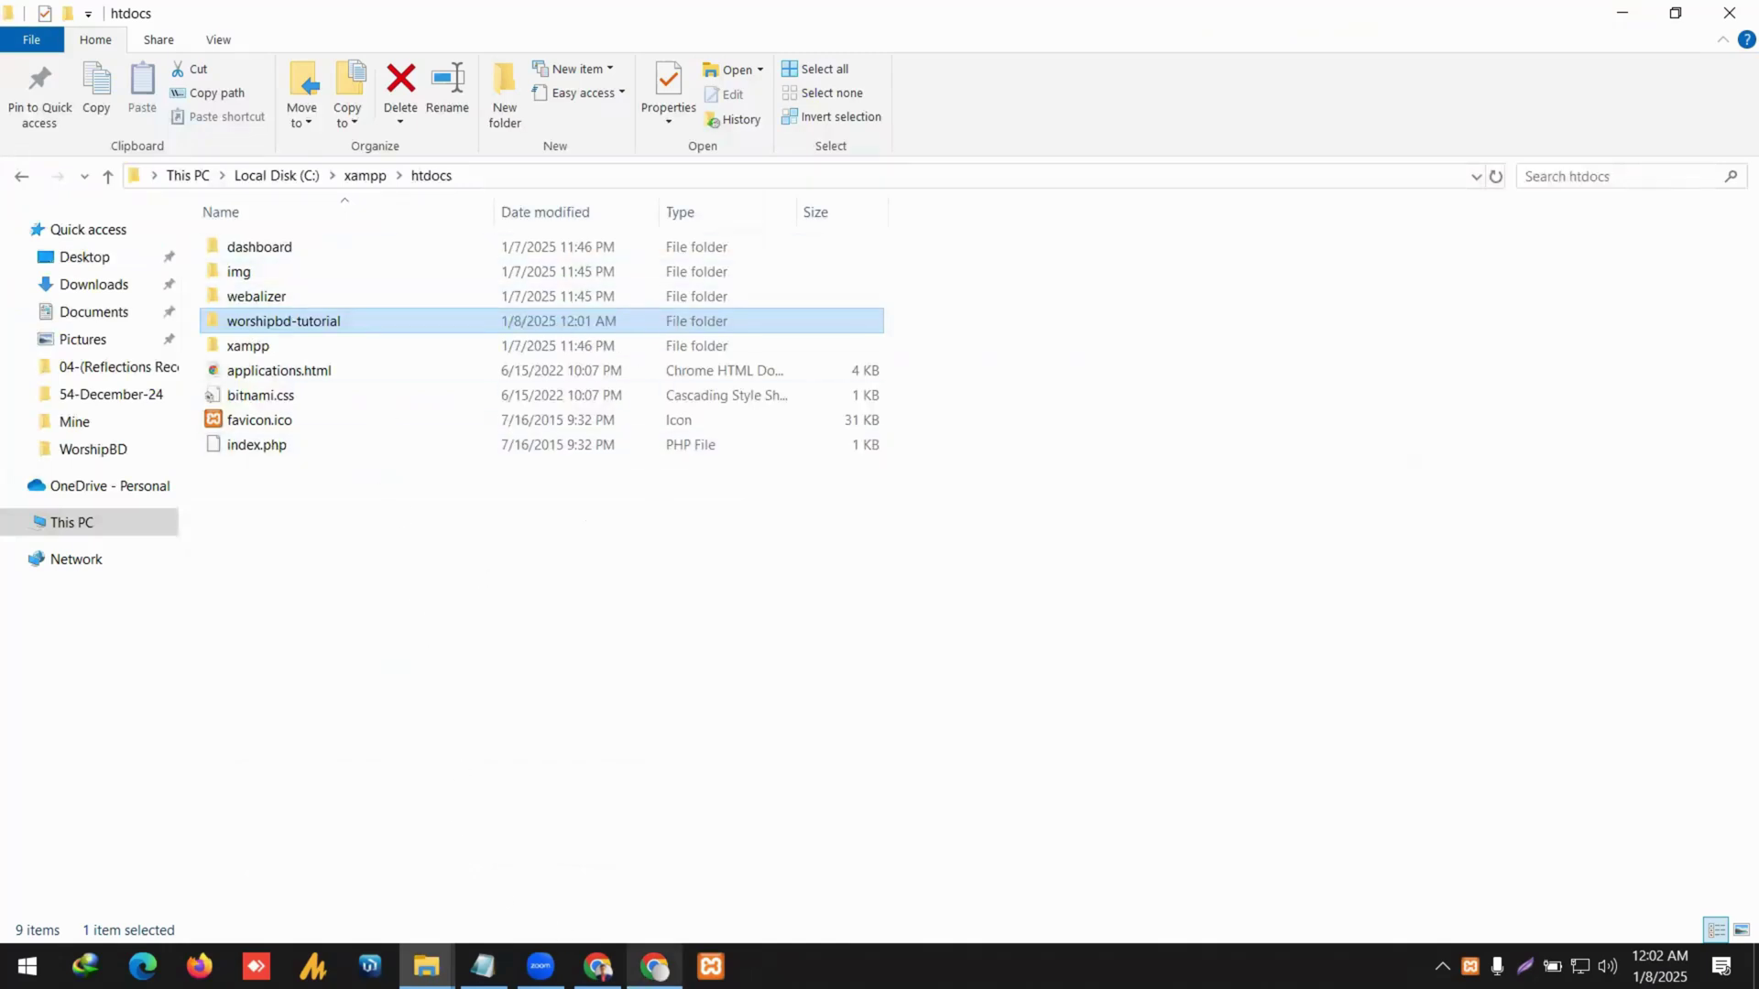
click(654, 966)
double_click(325, 73)
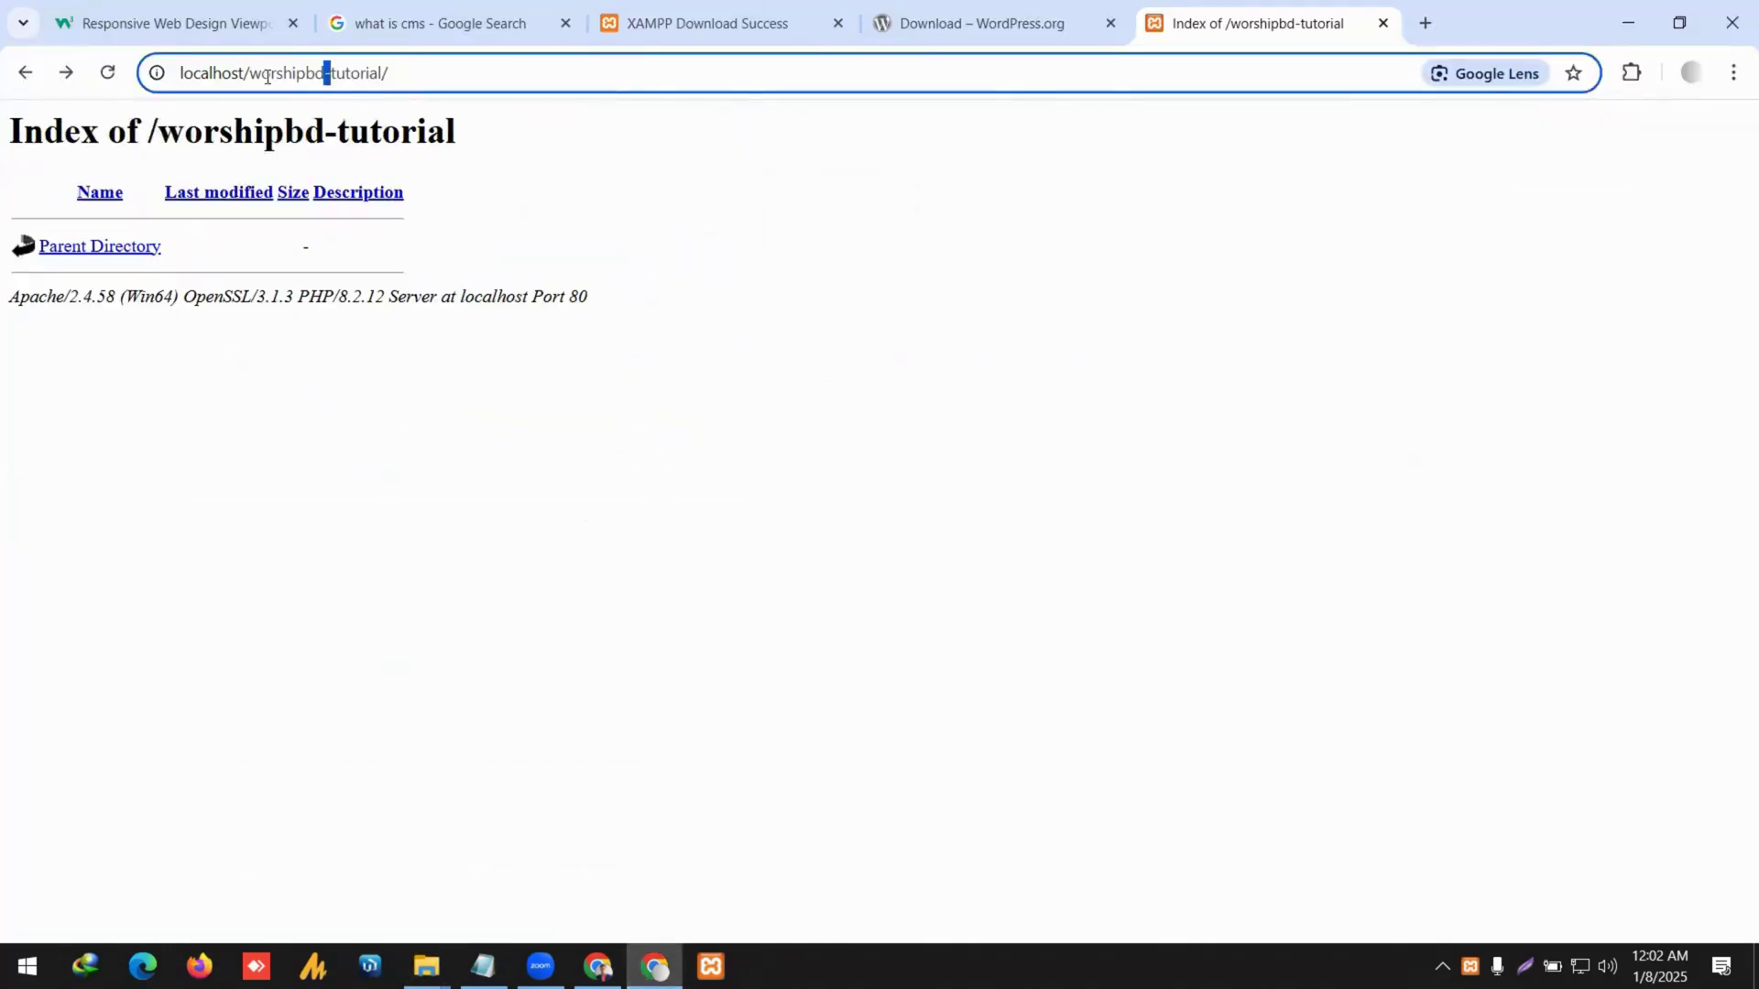
drag(253, 73, 381, 73)
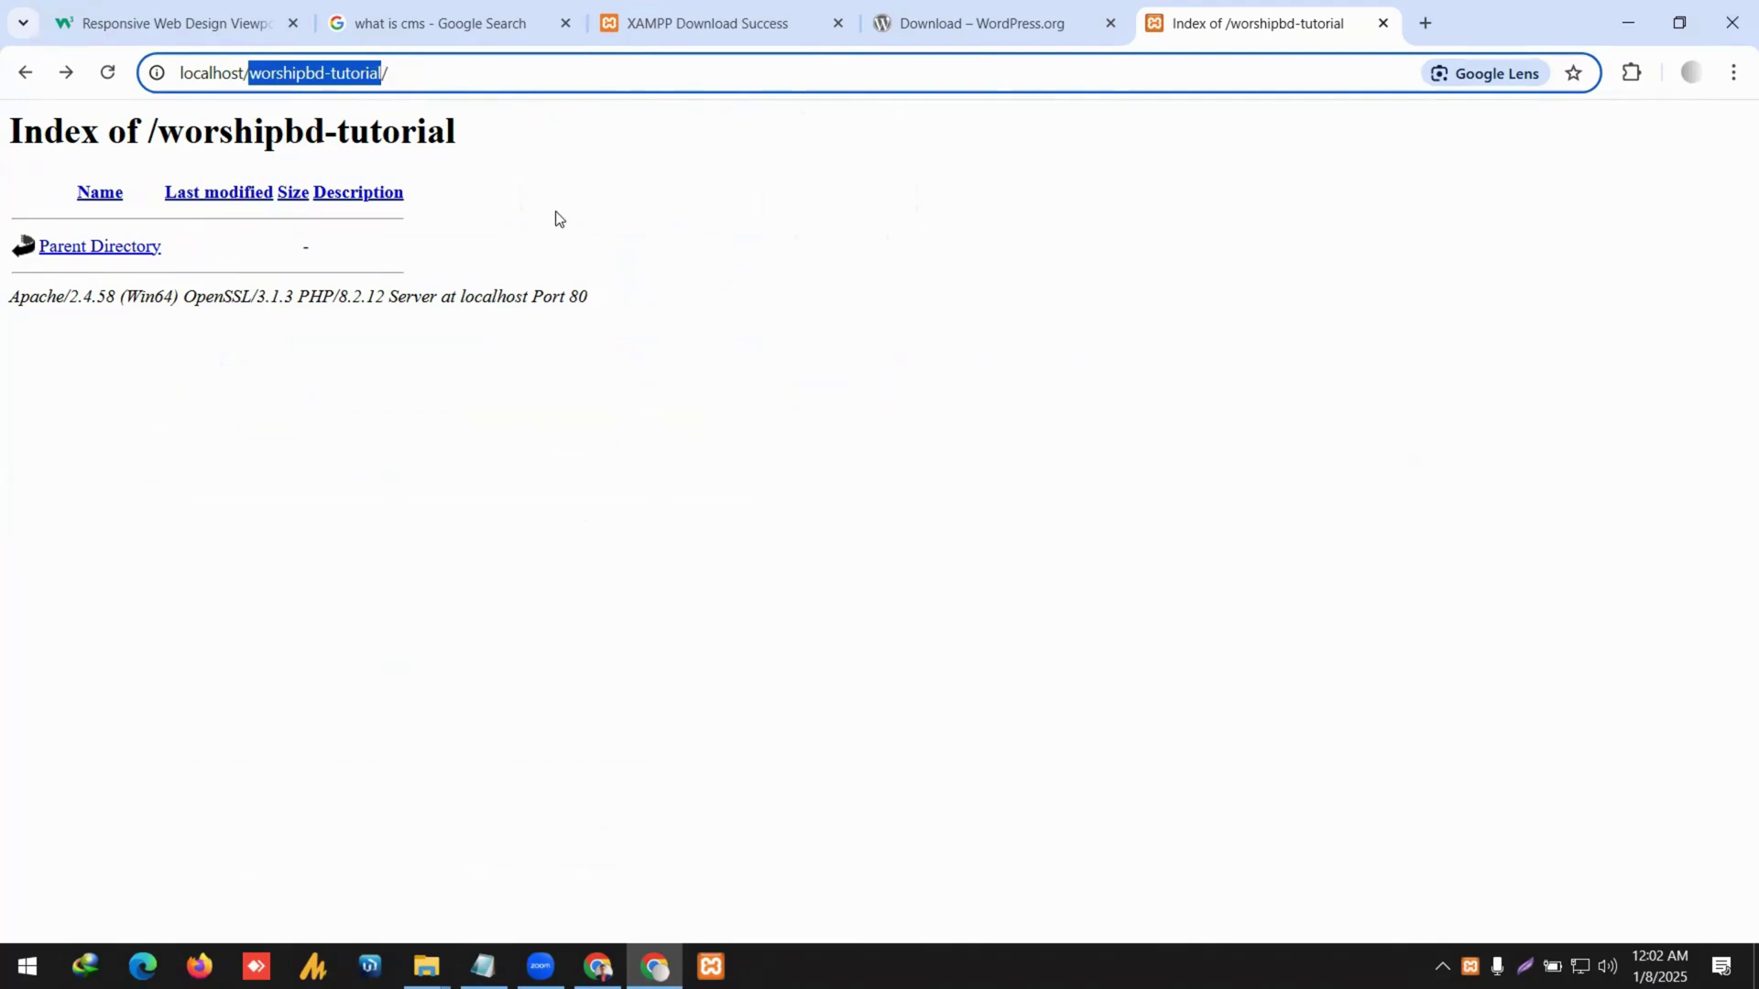
Open worshipbd-tutorial in htdocs, confirm it is empty, and return to htdocs.
click(426, 966)
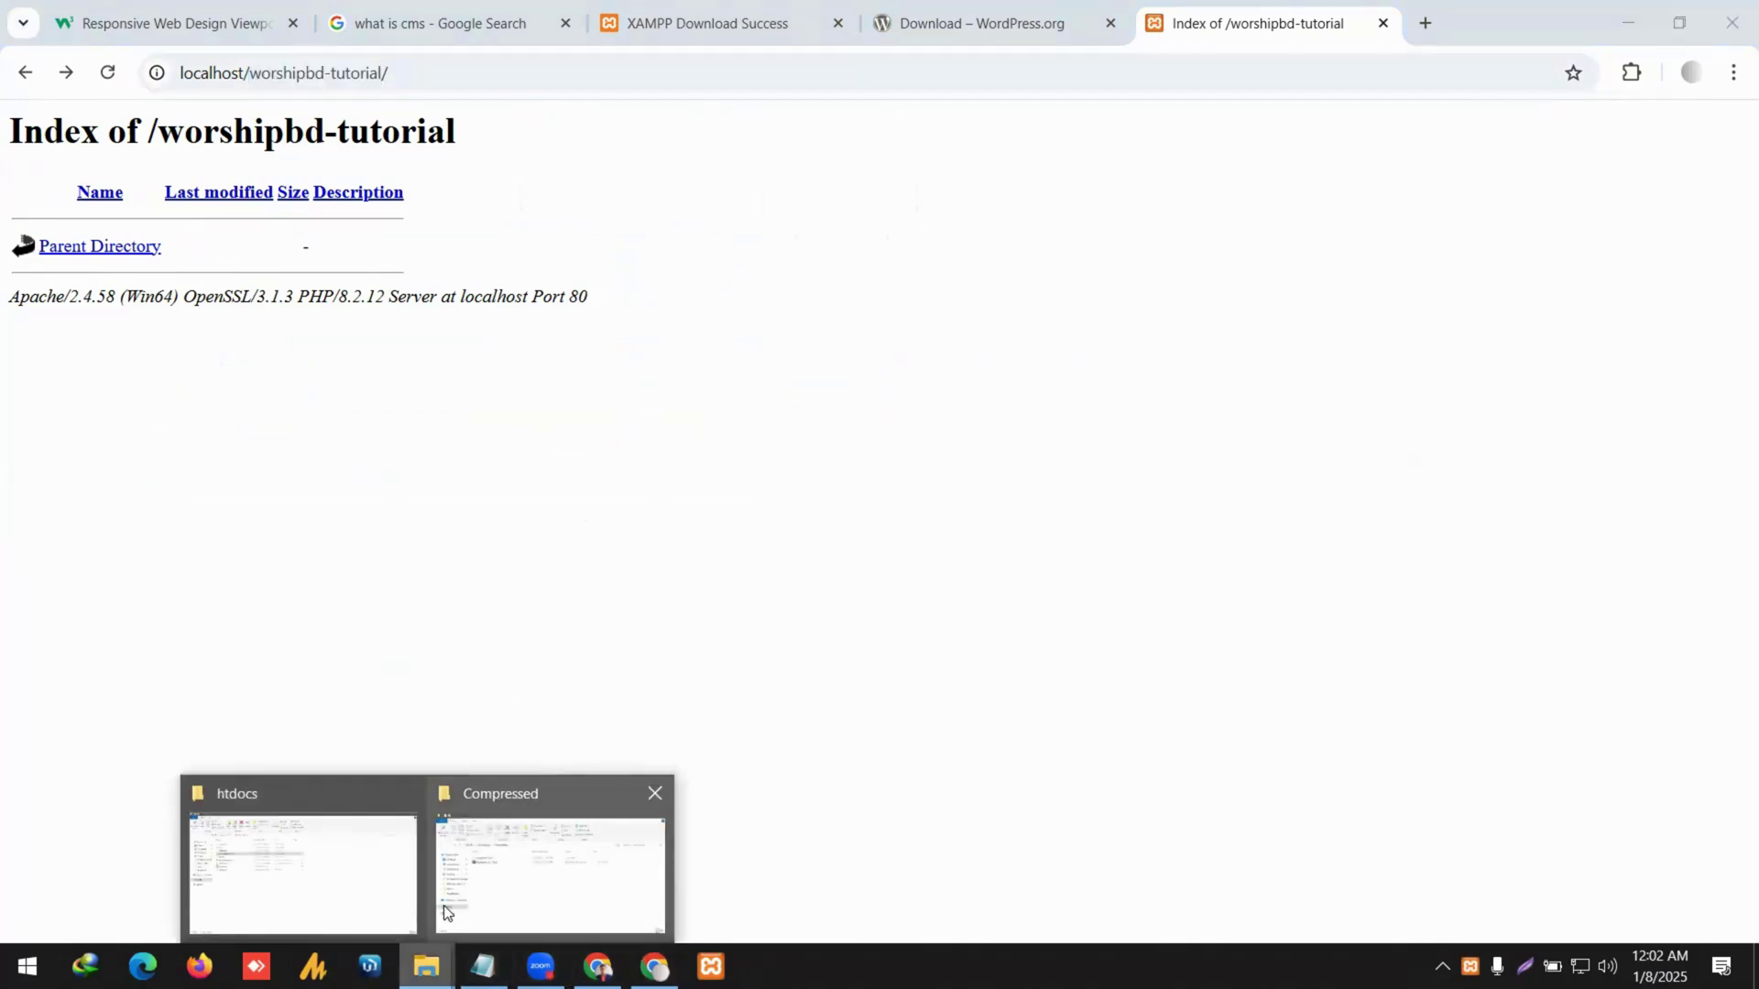
click(383, 872)
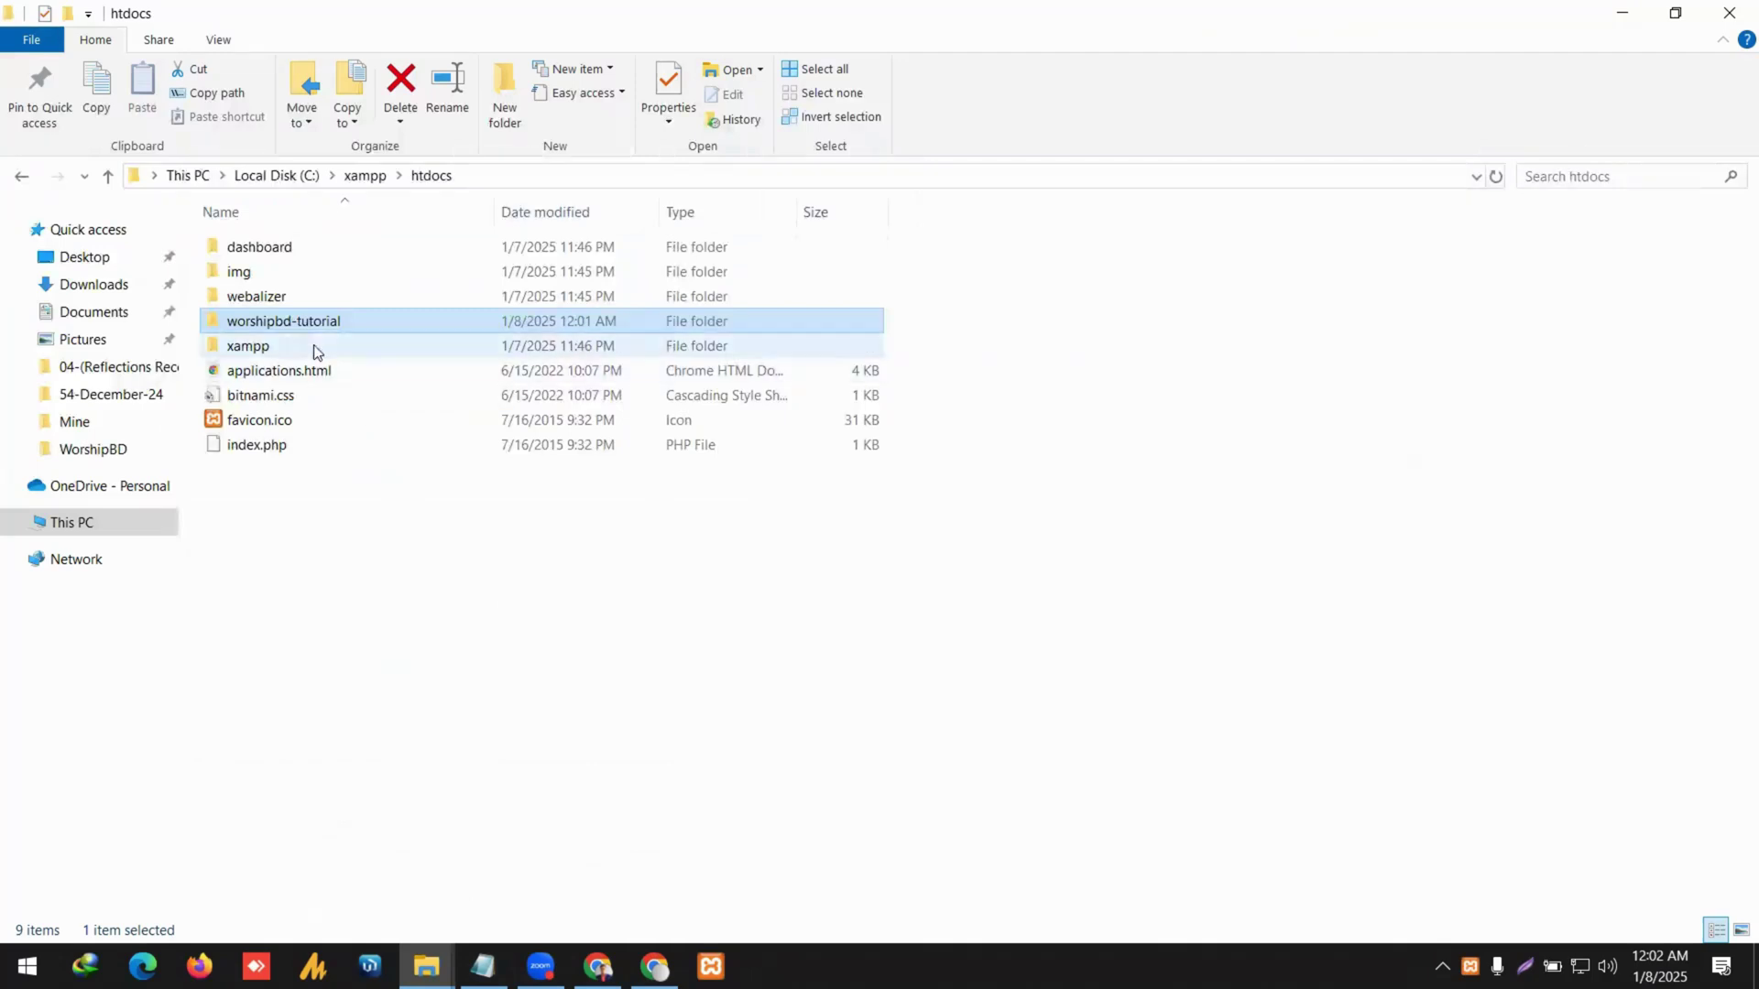
double_click(354, 319)
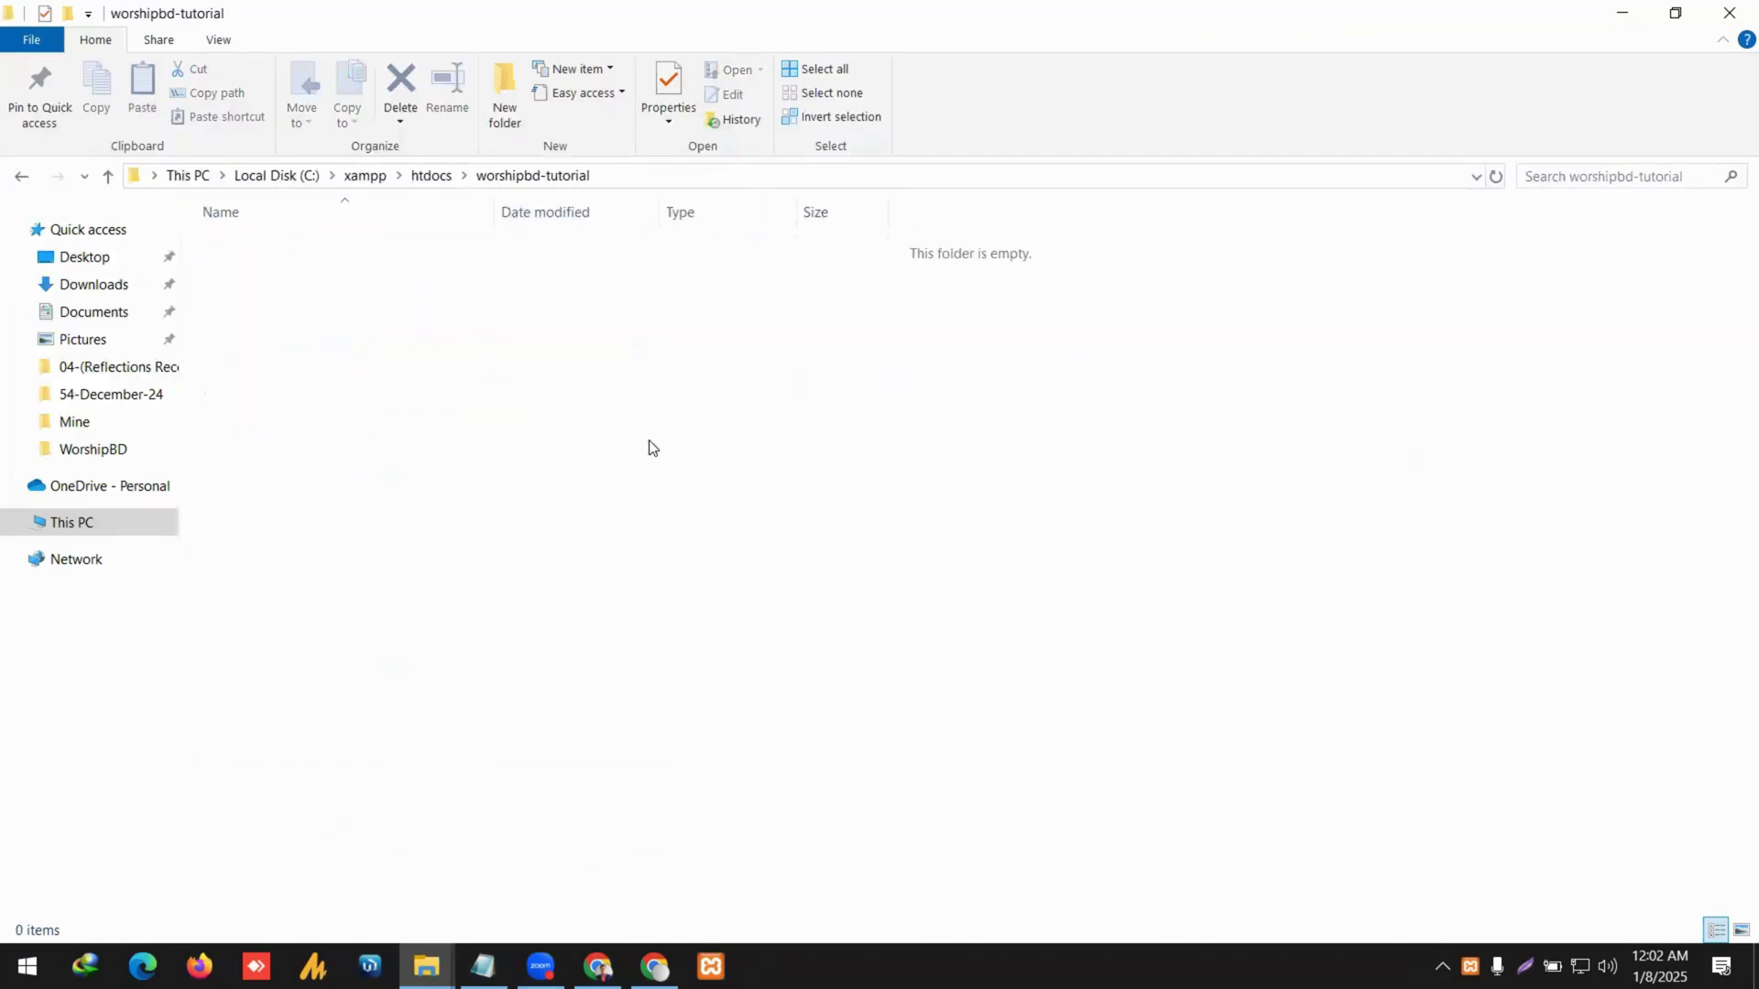
right_click(473, 319)
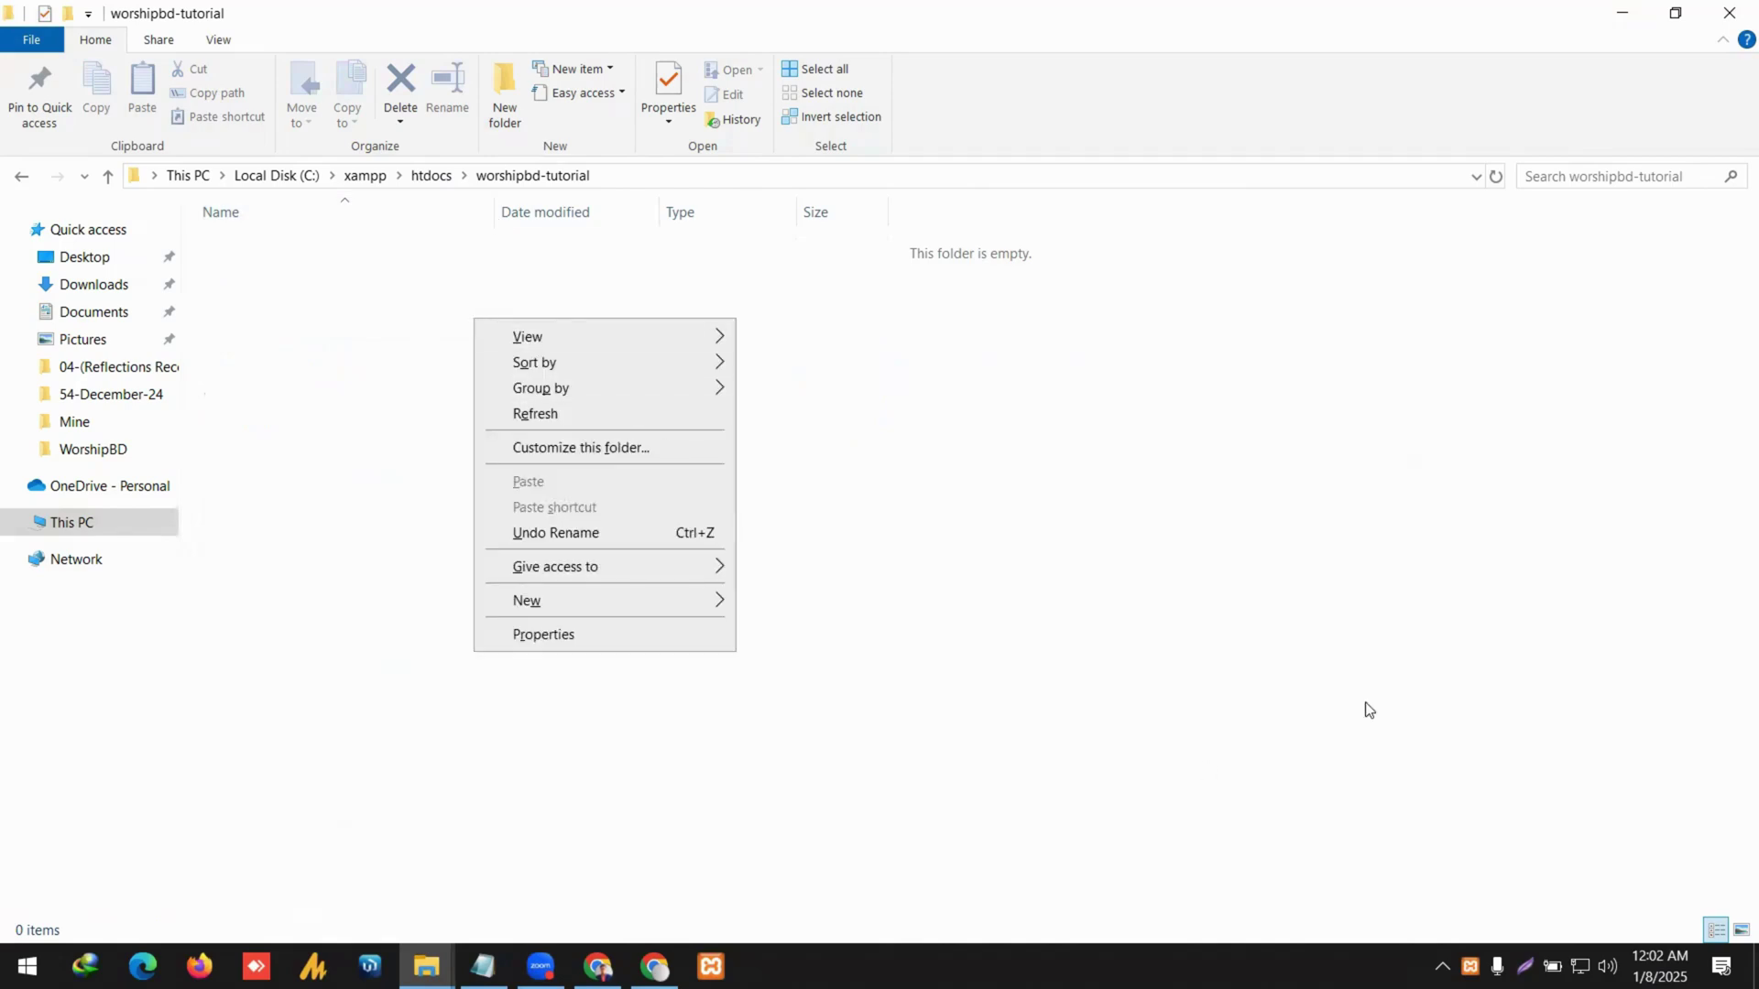
click(1193, 545)
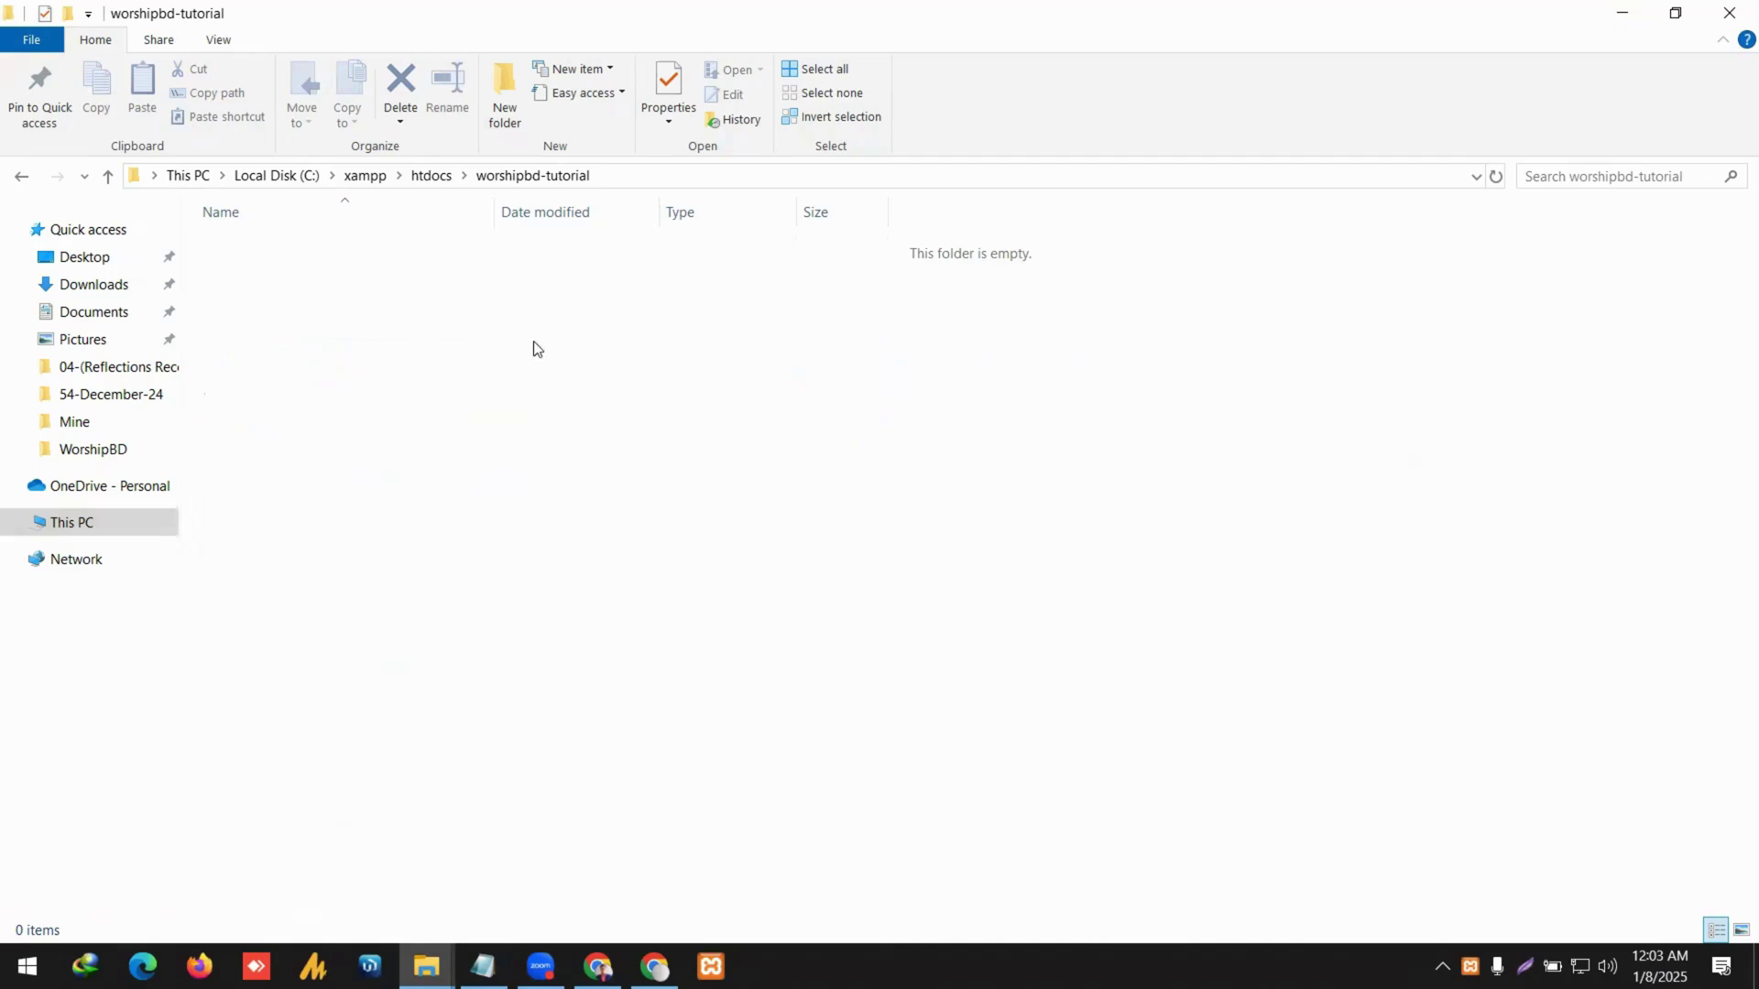
click(429, 178)
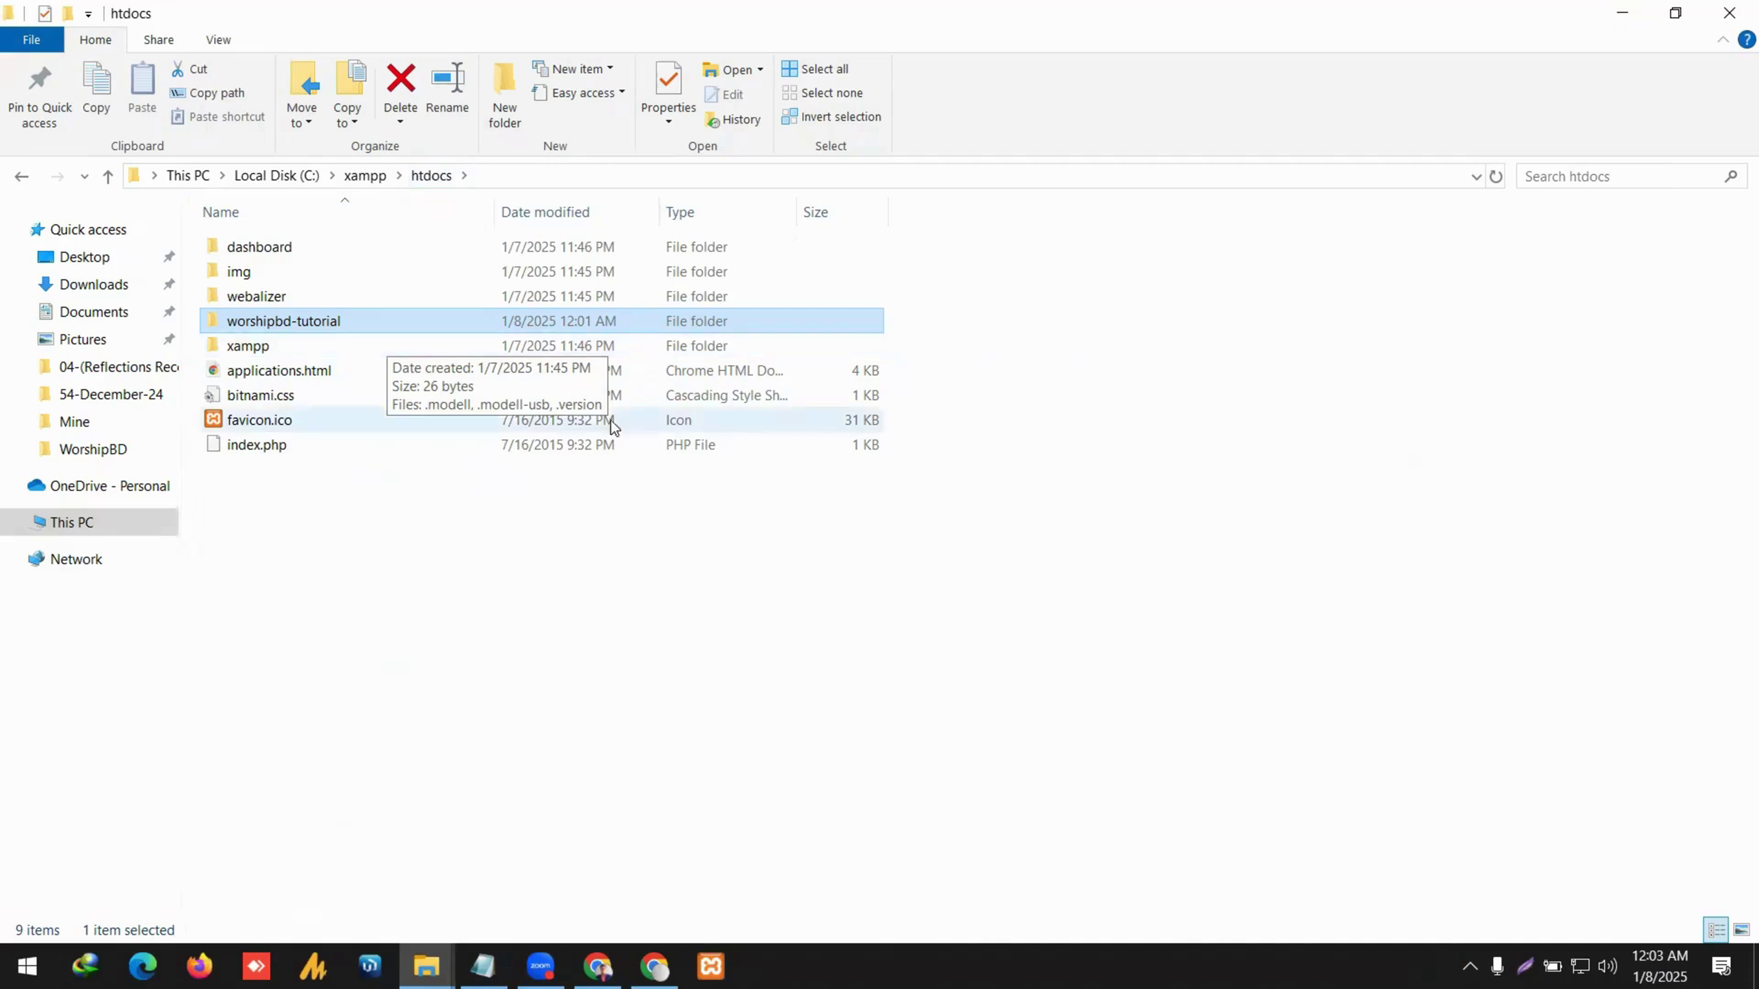
Create a new folder named second-website in htdocs.
right_click(500, 502)
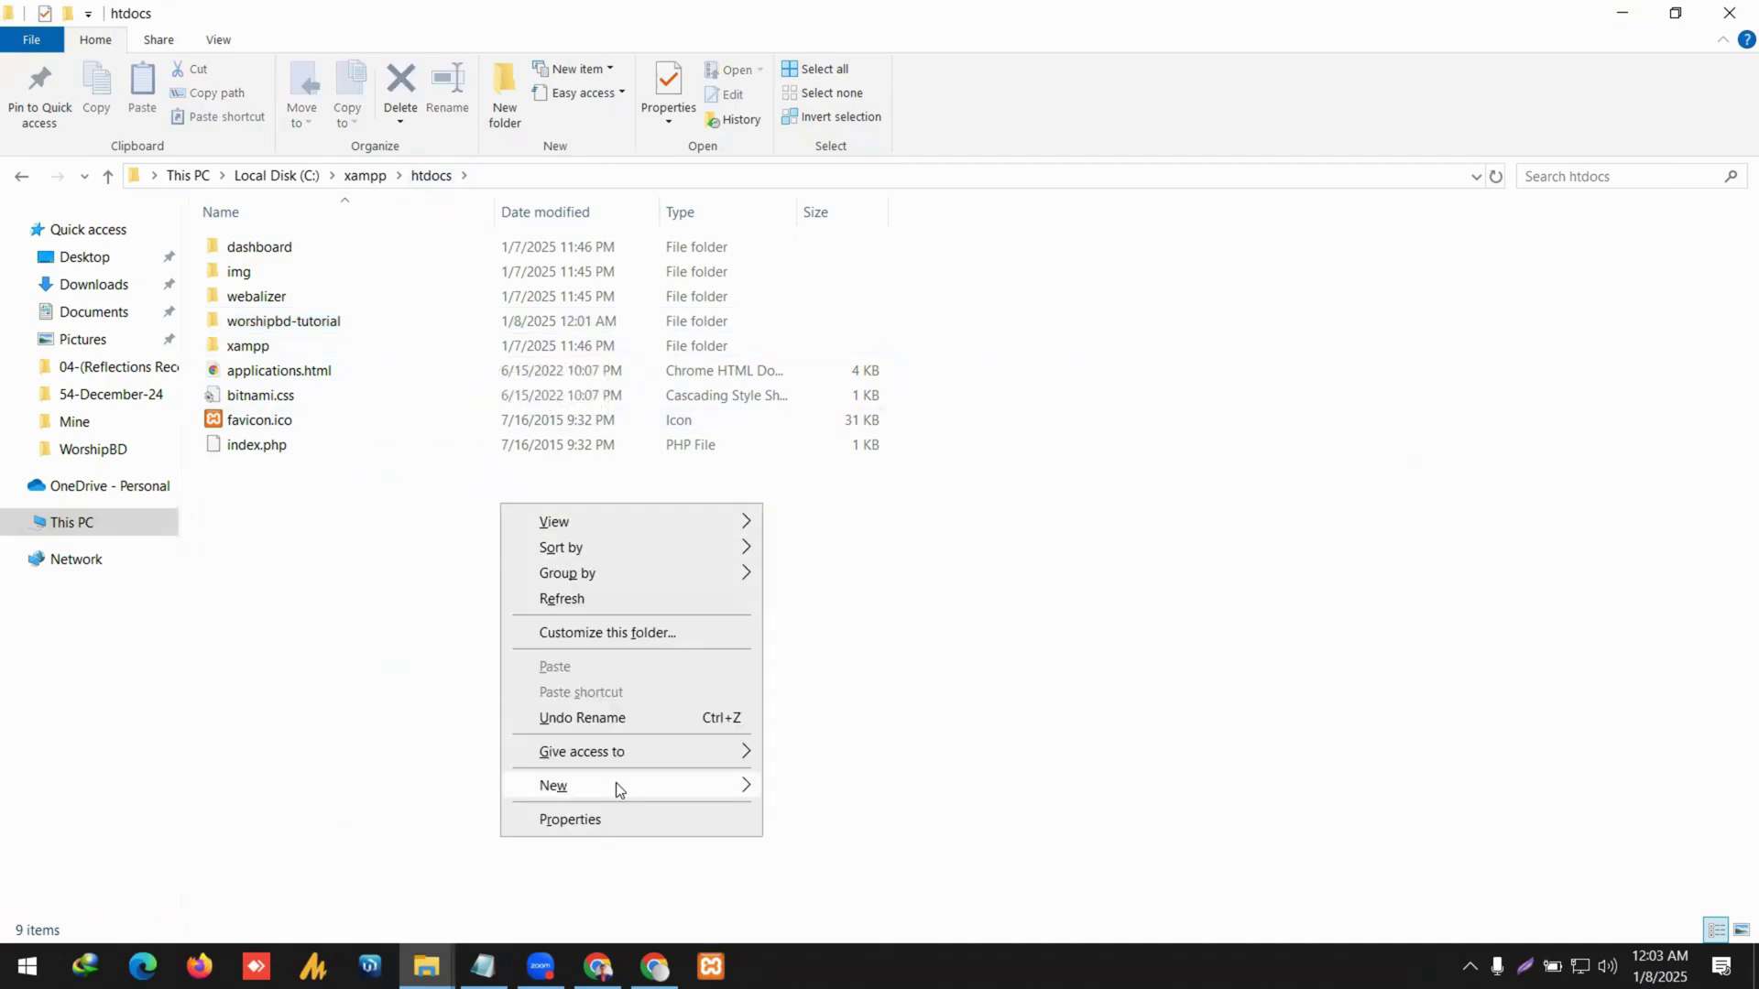
mouse_move(616, 782)
click(854, 491)
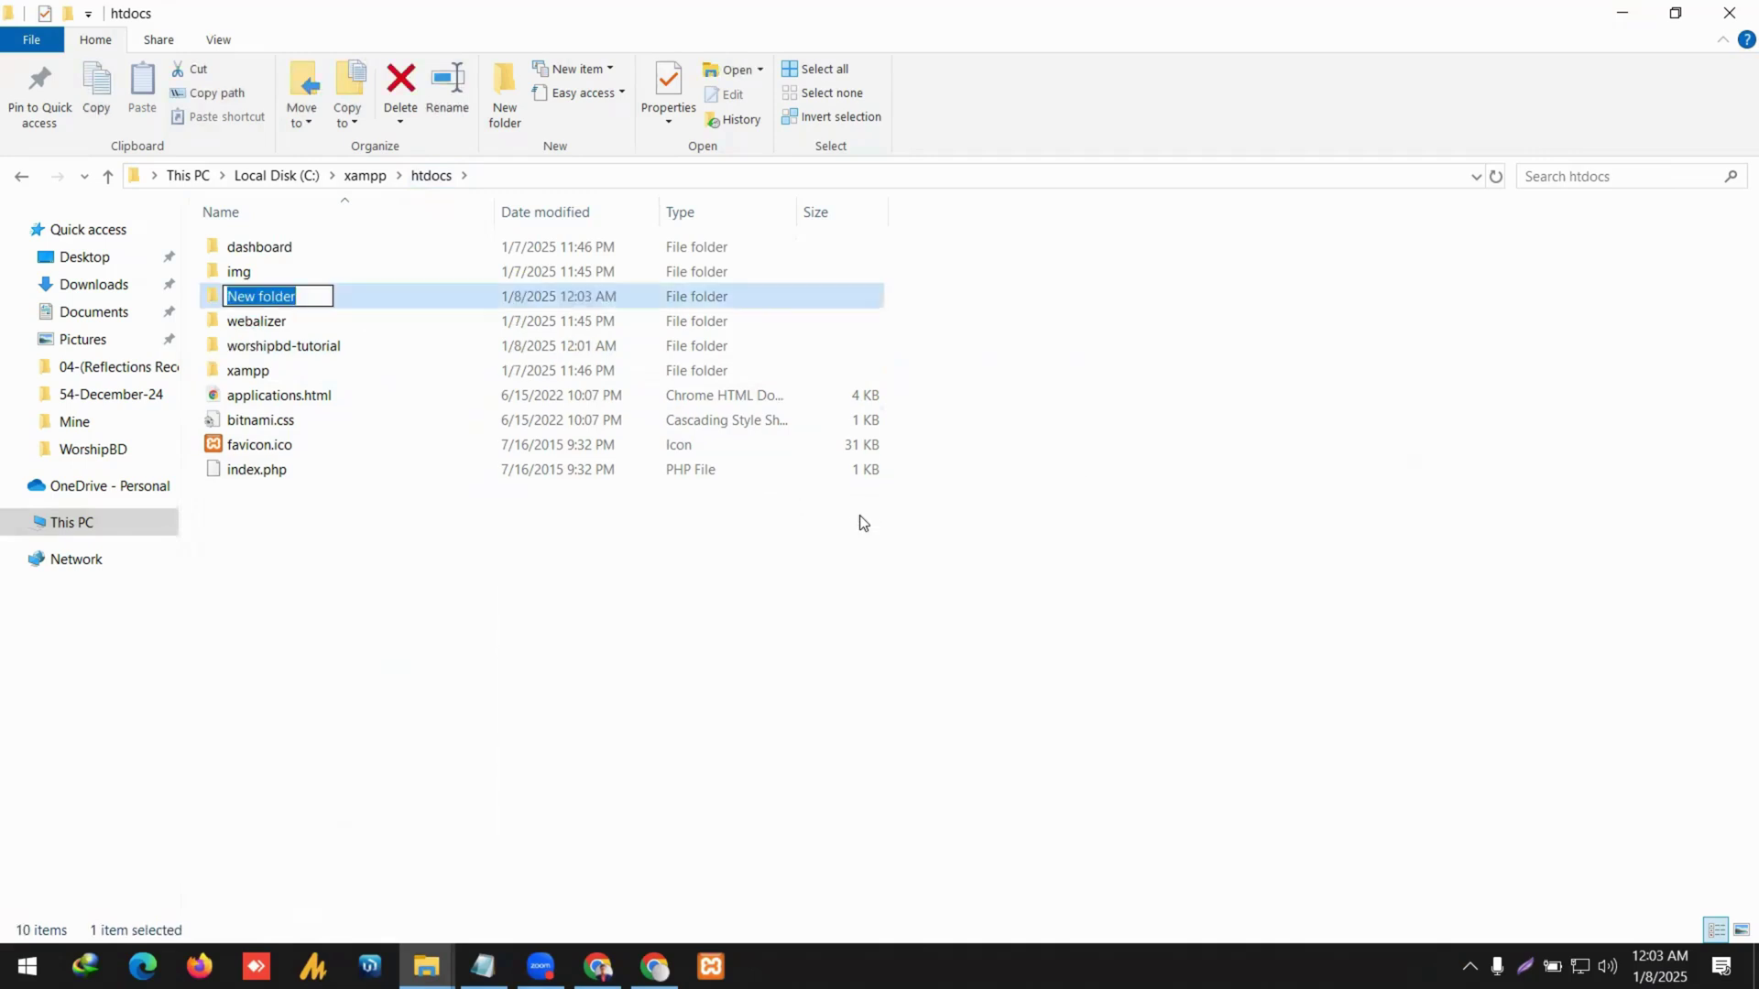
text(secon)
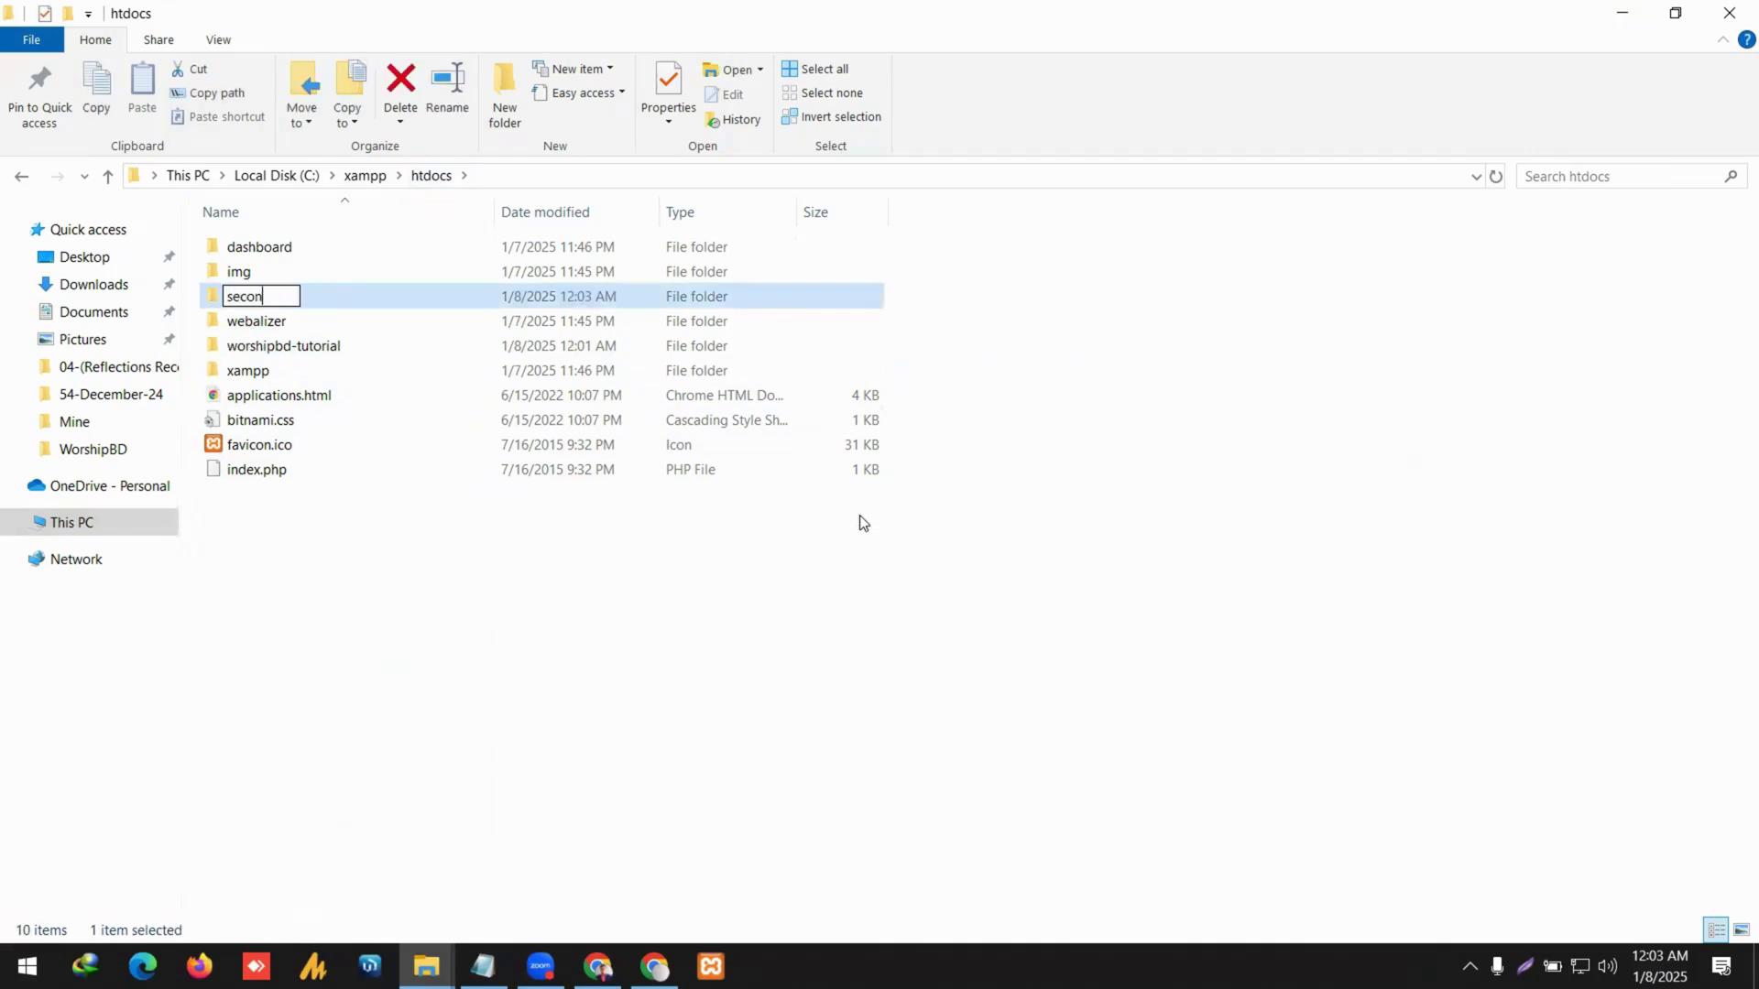
text(d-website)
key(Return)
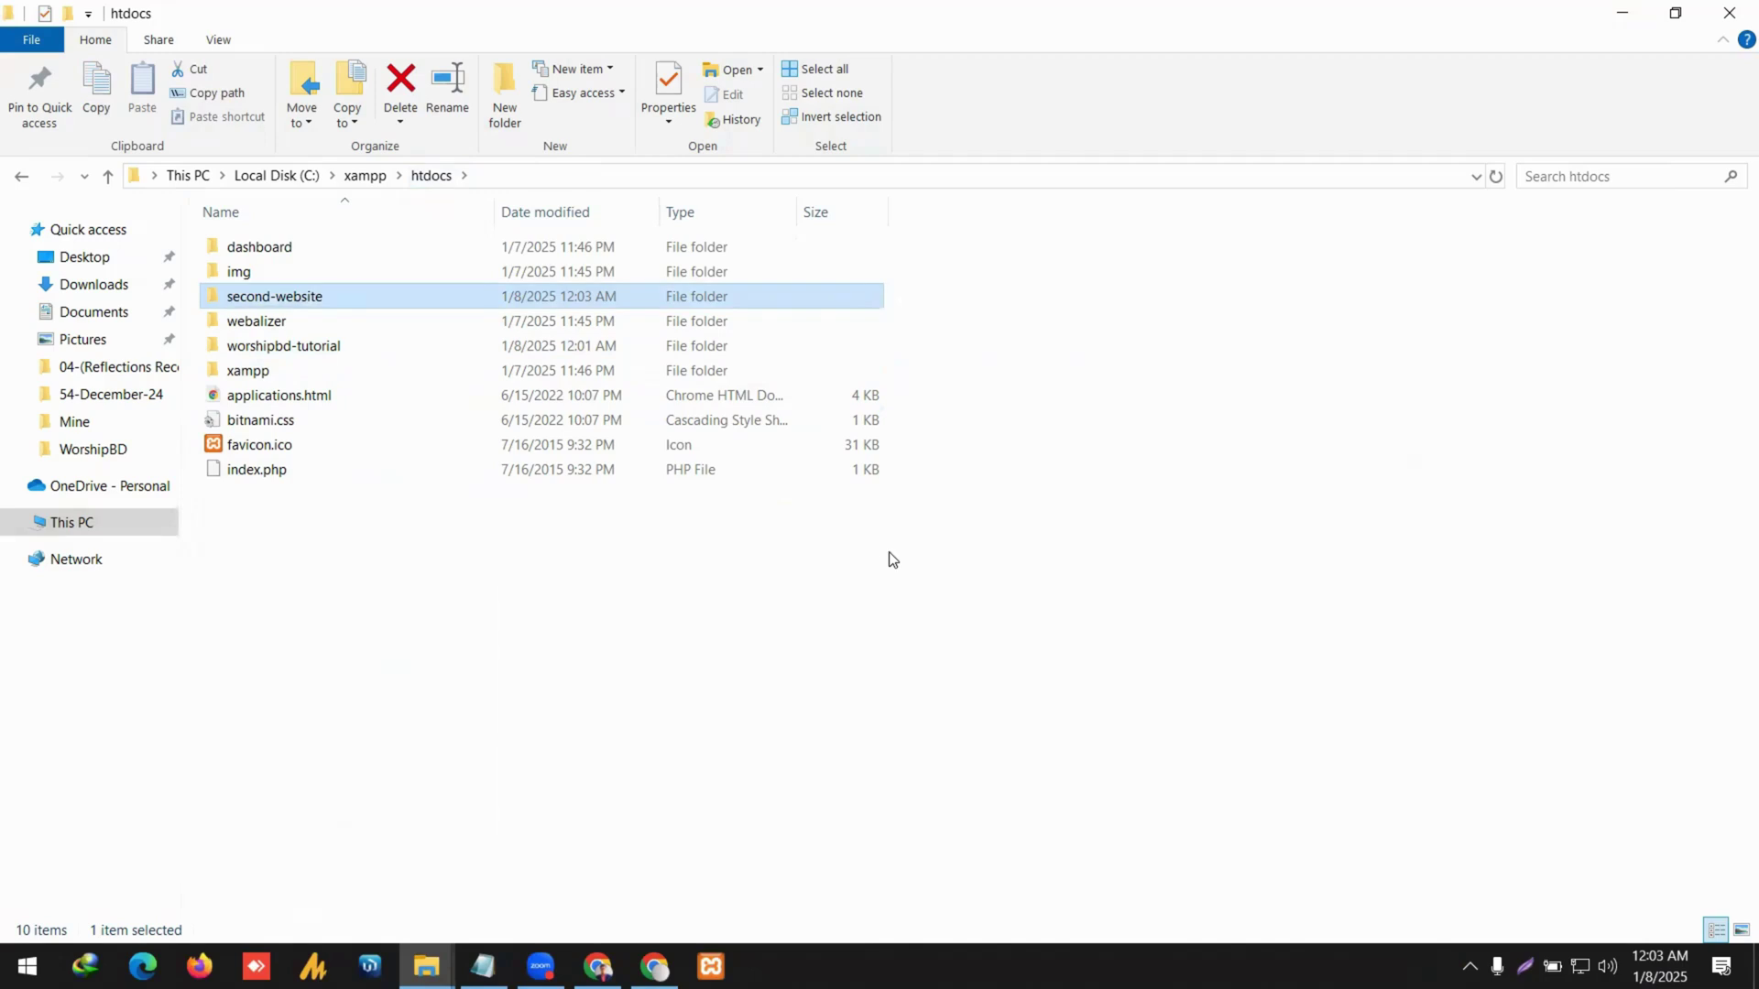
Copy the folder name and load localhost/second-website in Chrome.
click(385, 297)
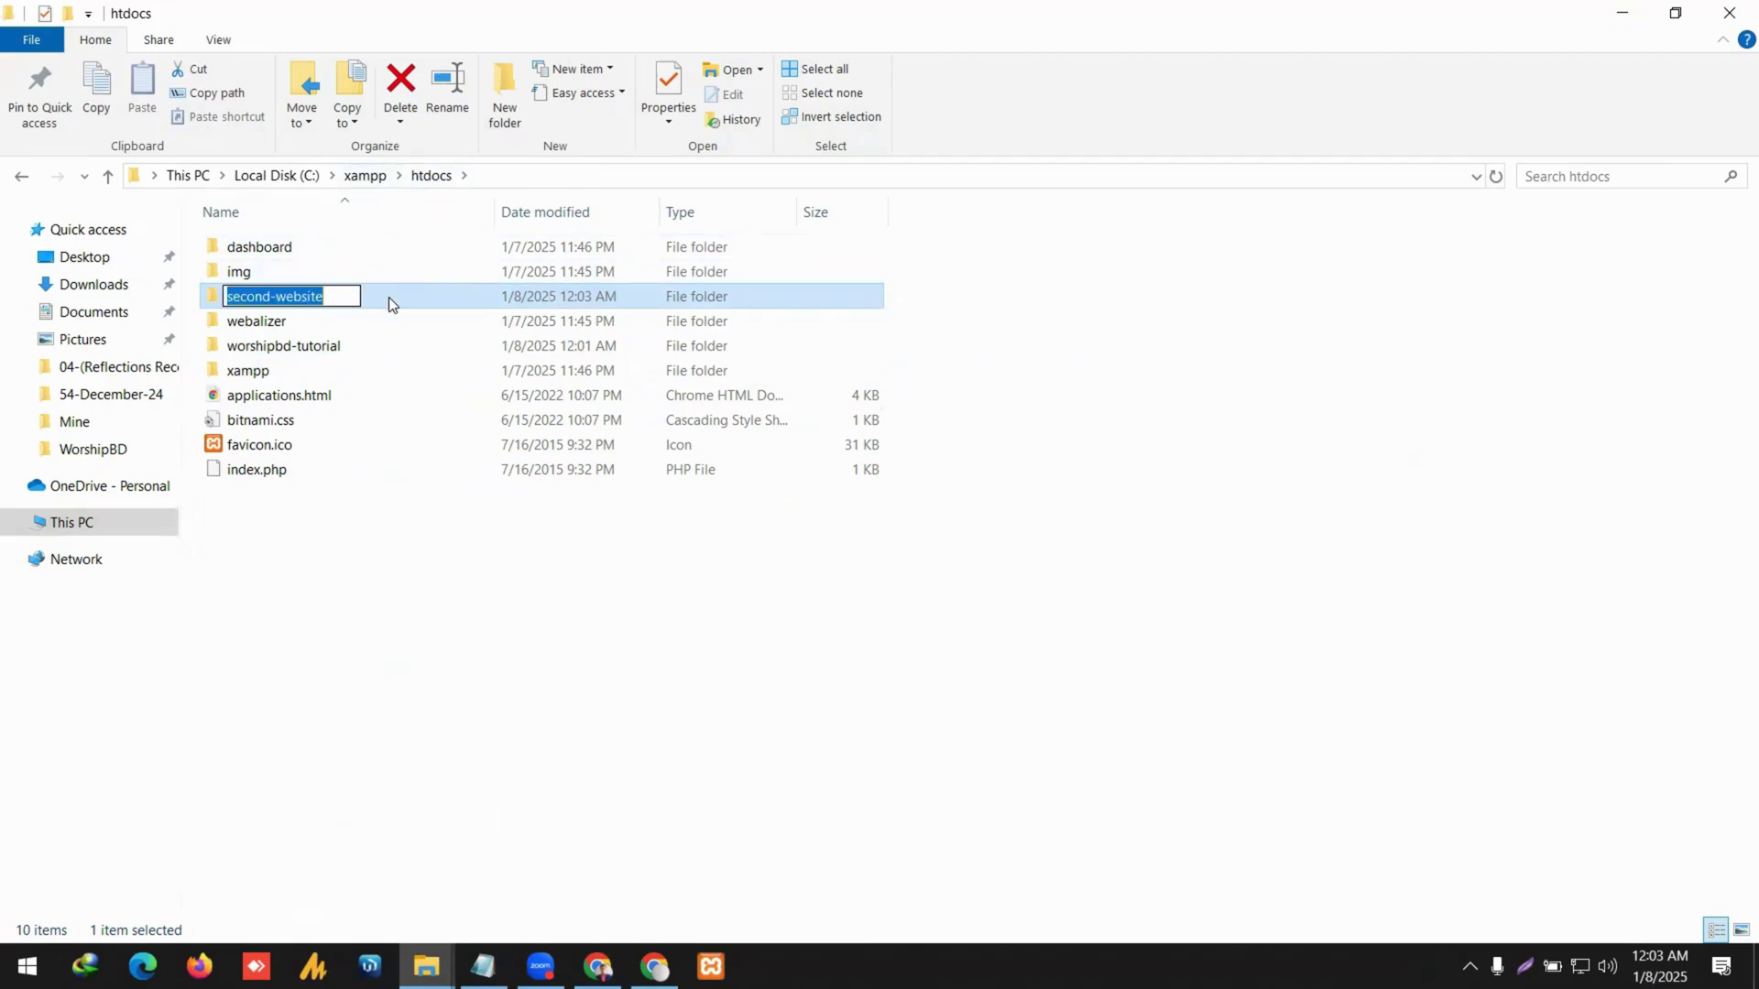
key(ctrl+c)
key(alt+Tab)
drag(247, 73, 537, 78)
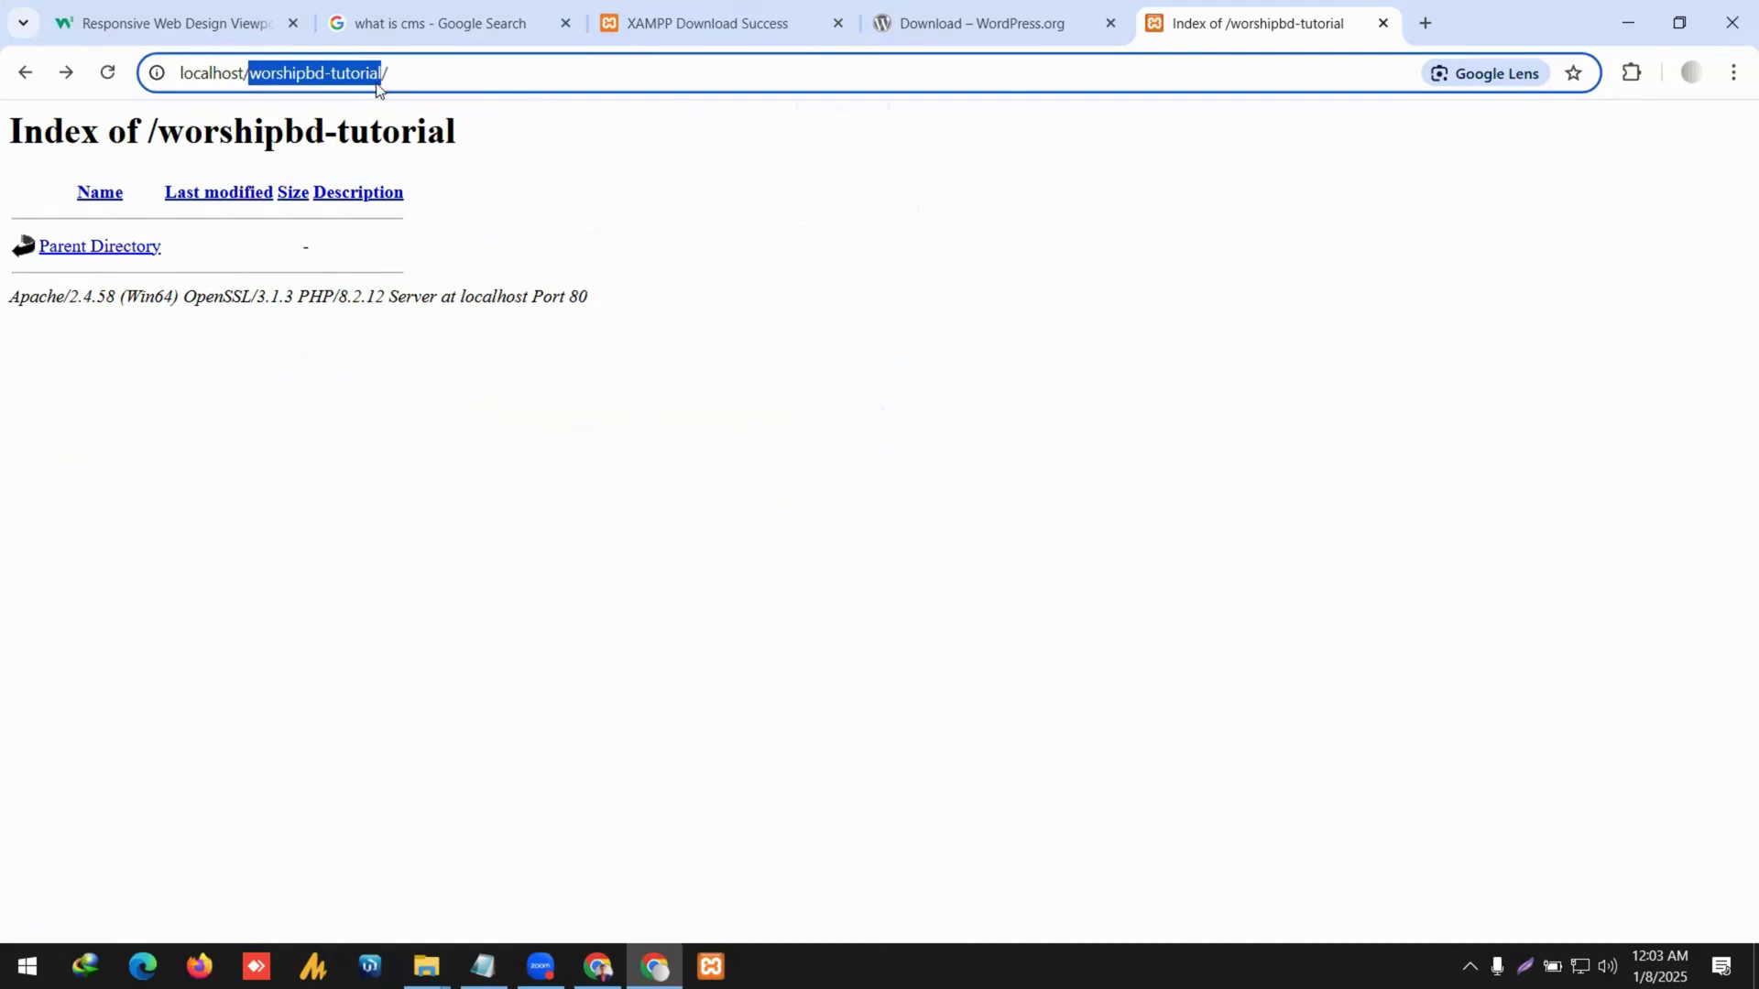
key(ctrl+v)
key(Return)
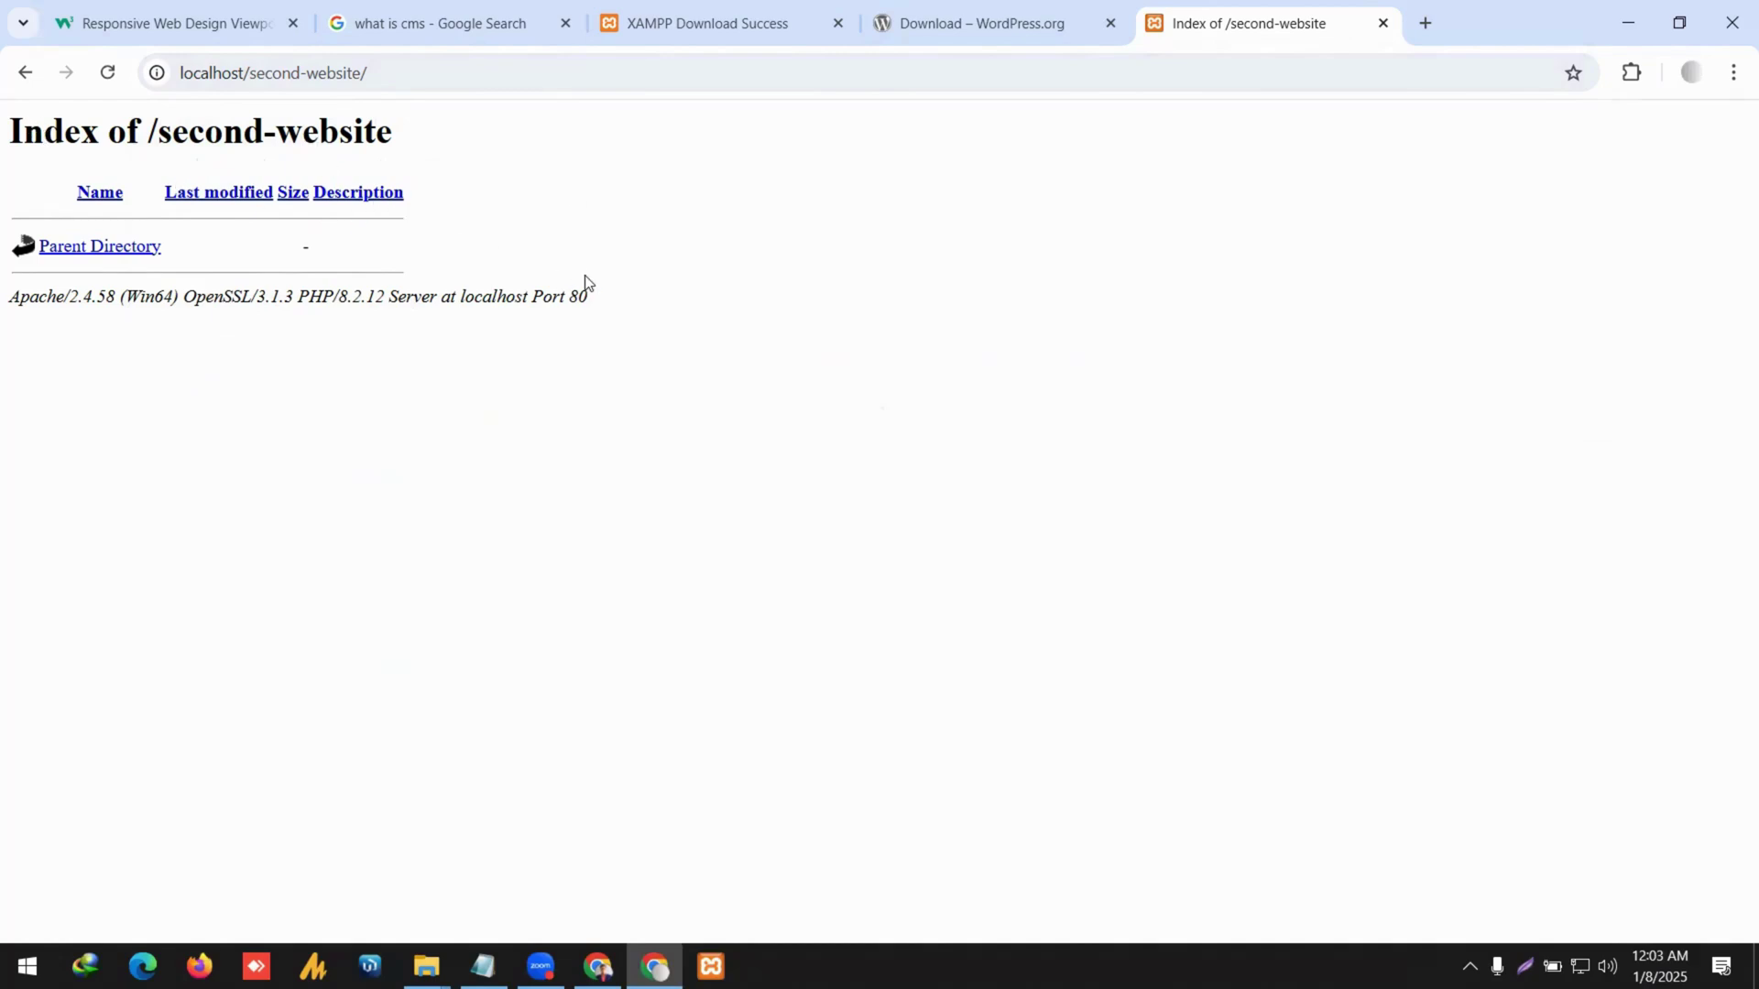
key(alt+Tab)
Open the empty worshipbd-tutorial folder, close XAMPP Control Panel, and return to Chrome's second-website index.
click(720, 315)
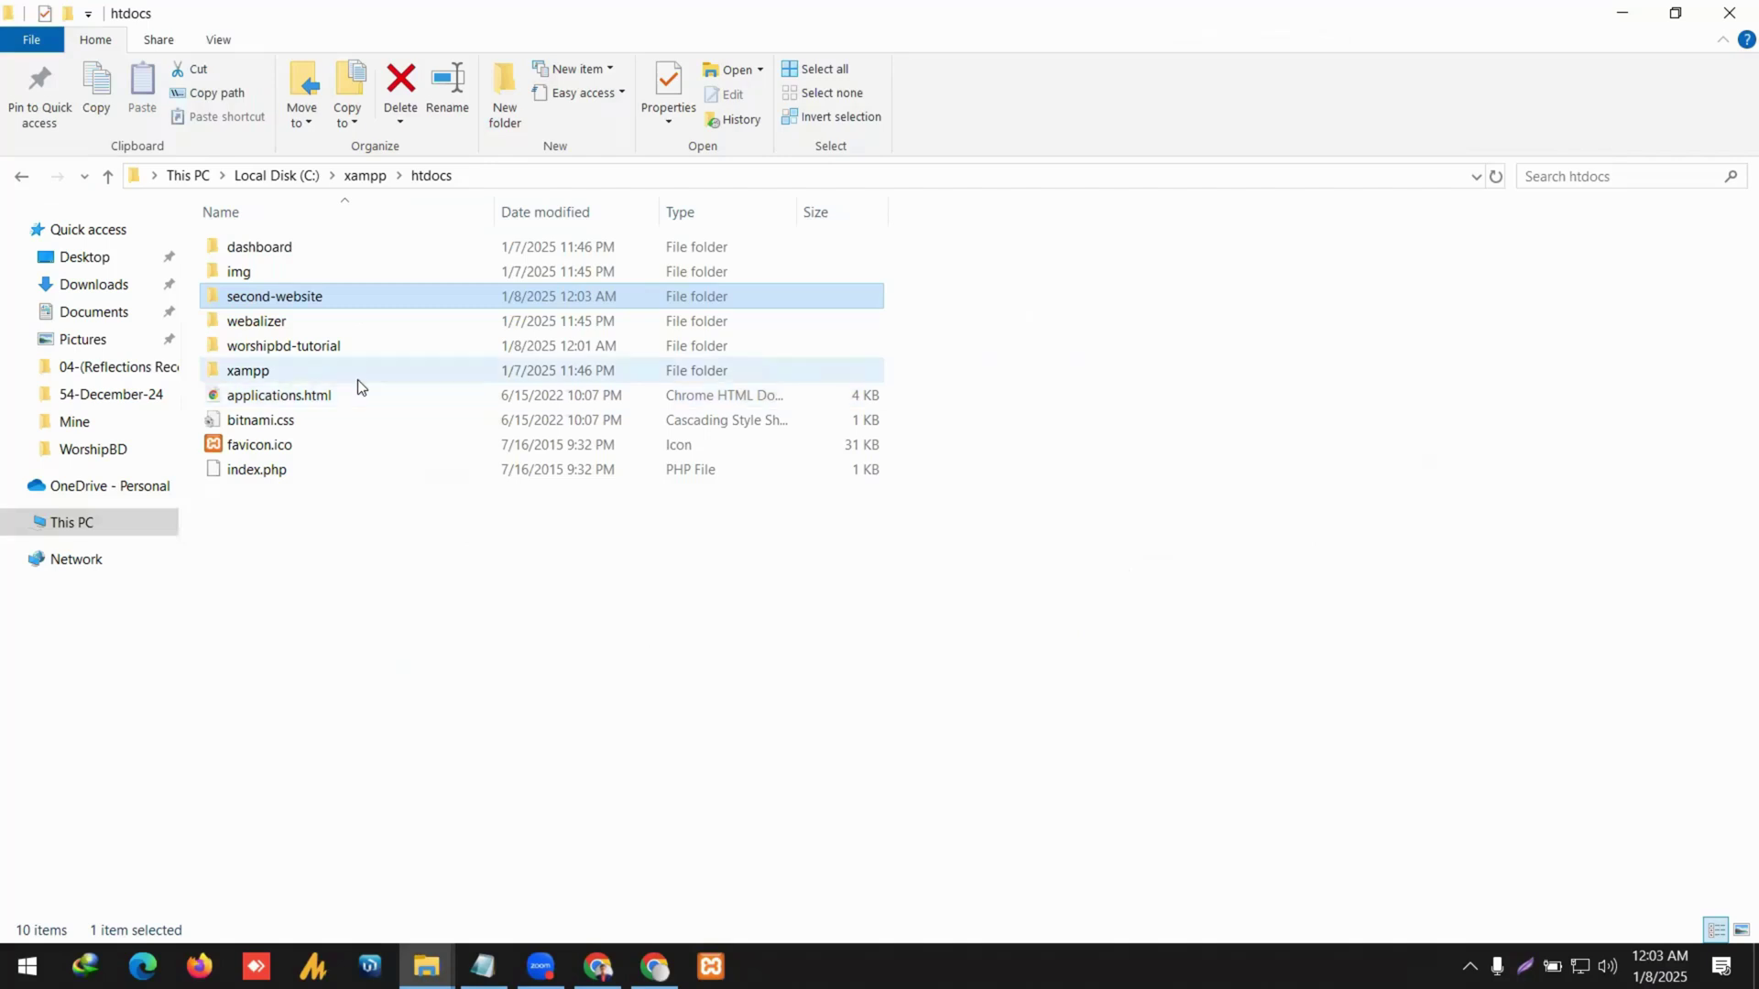
click(326, 353)
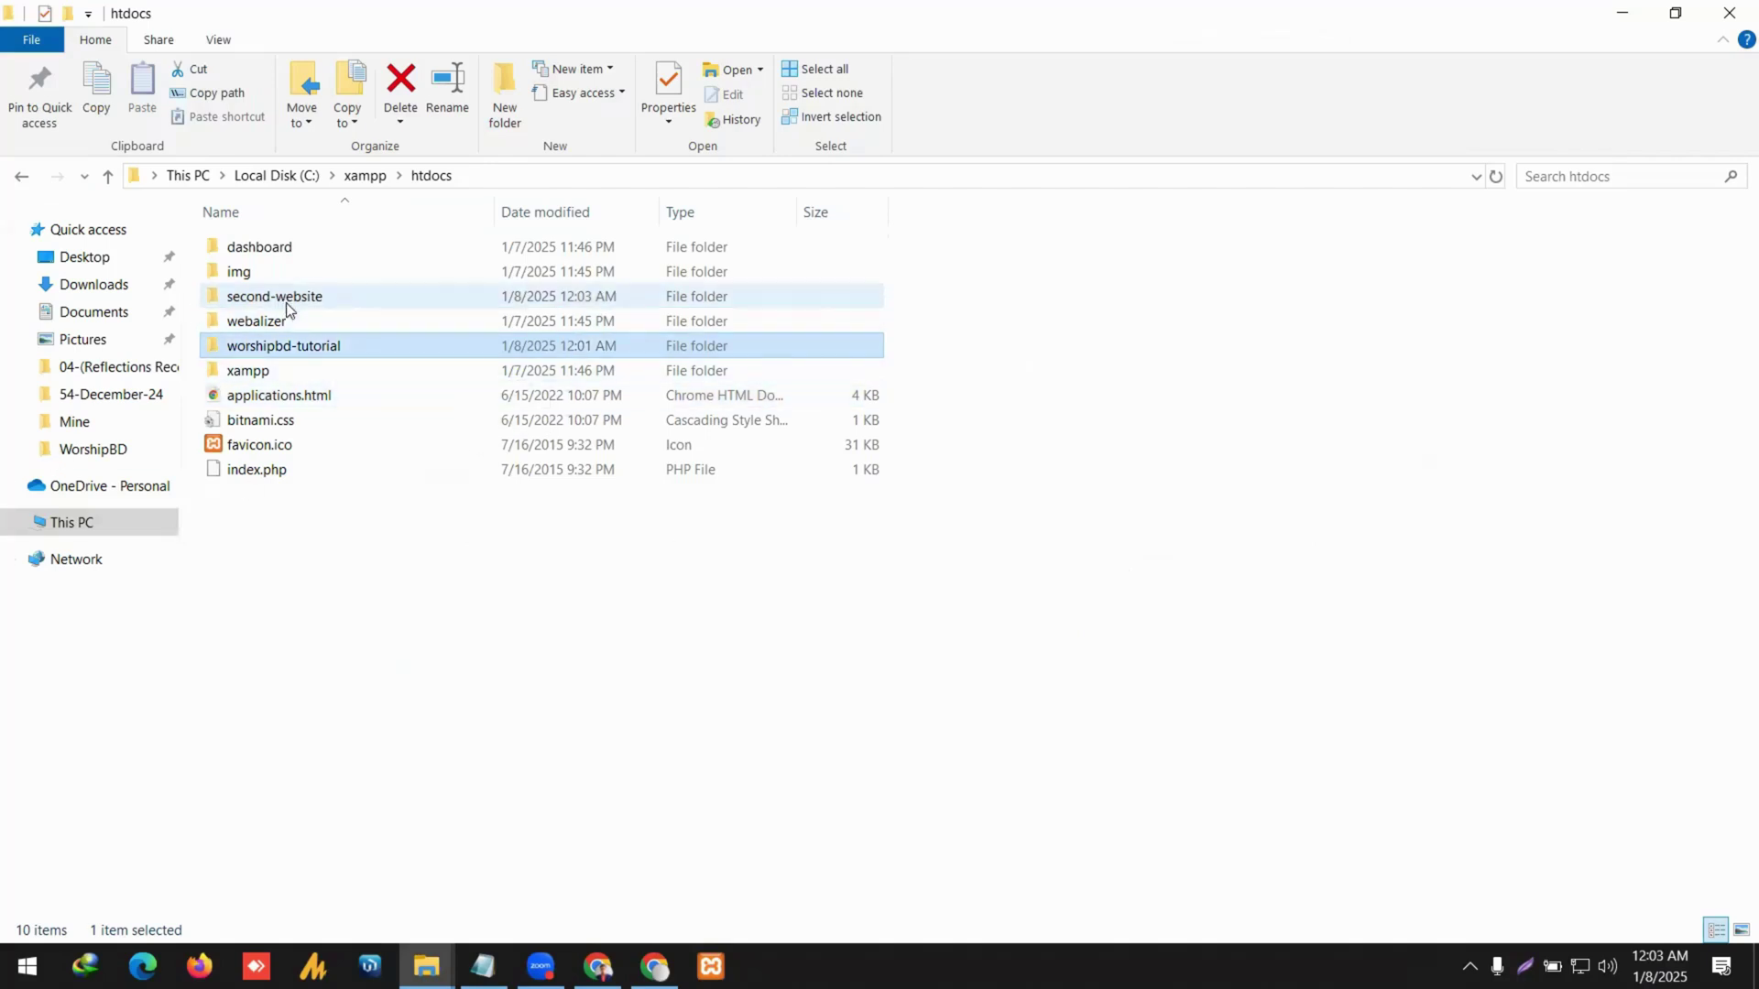
click(337, 302)
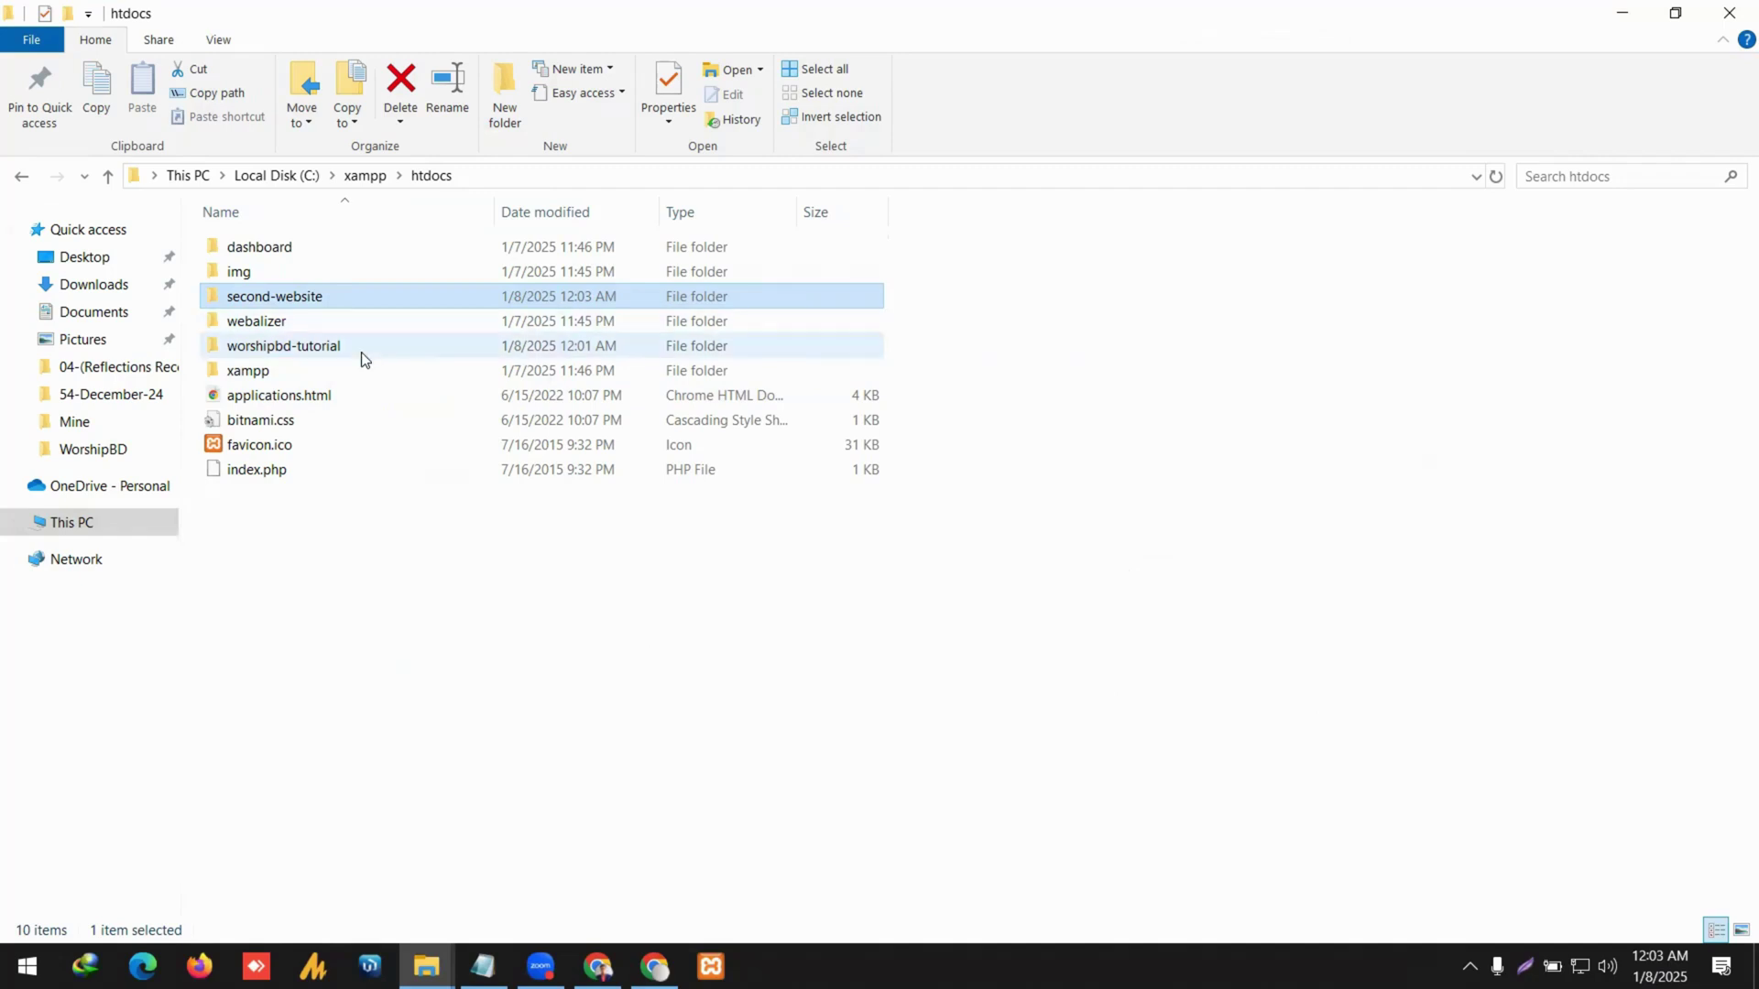
double_click(366, 352)
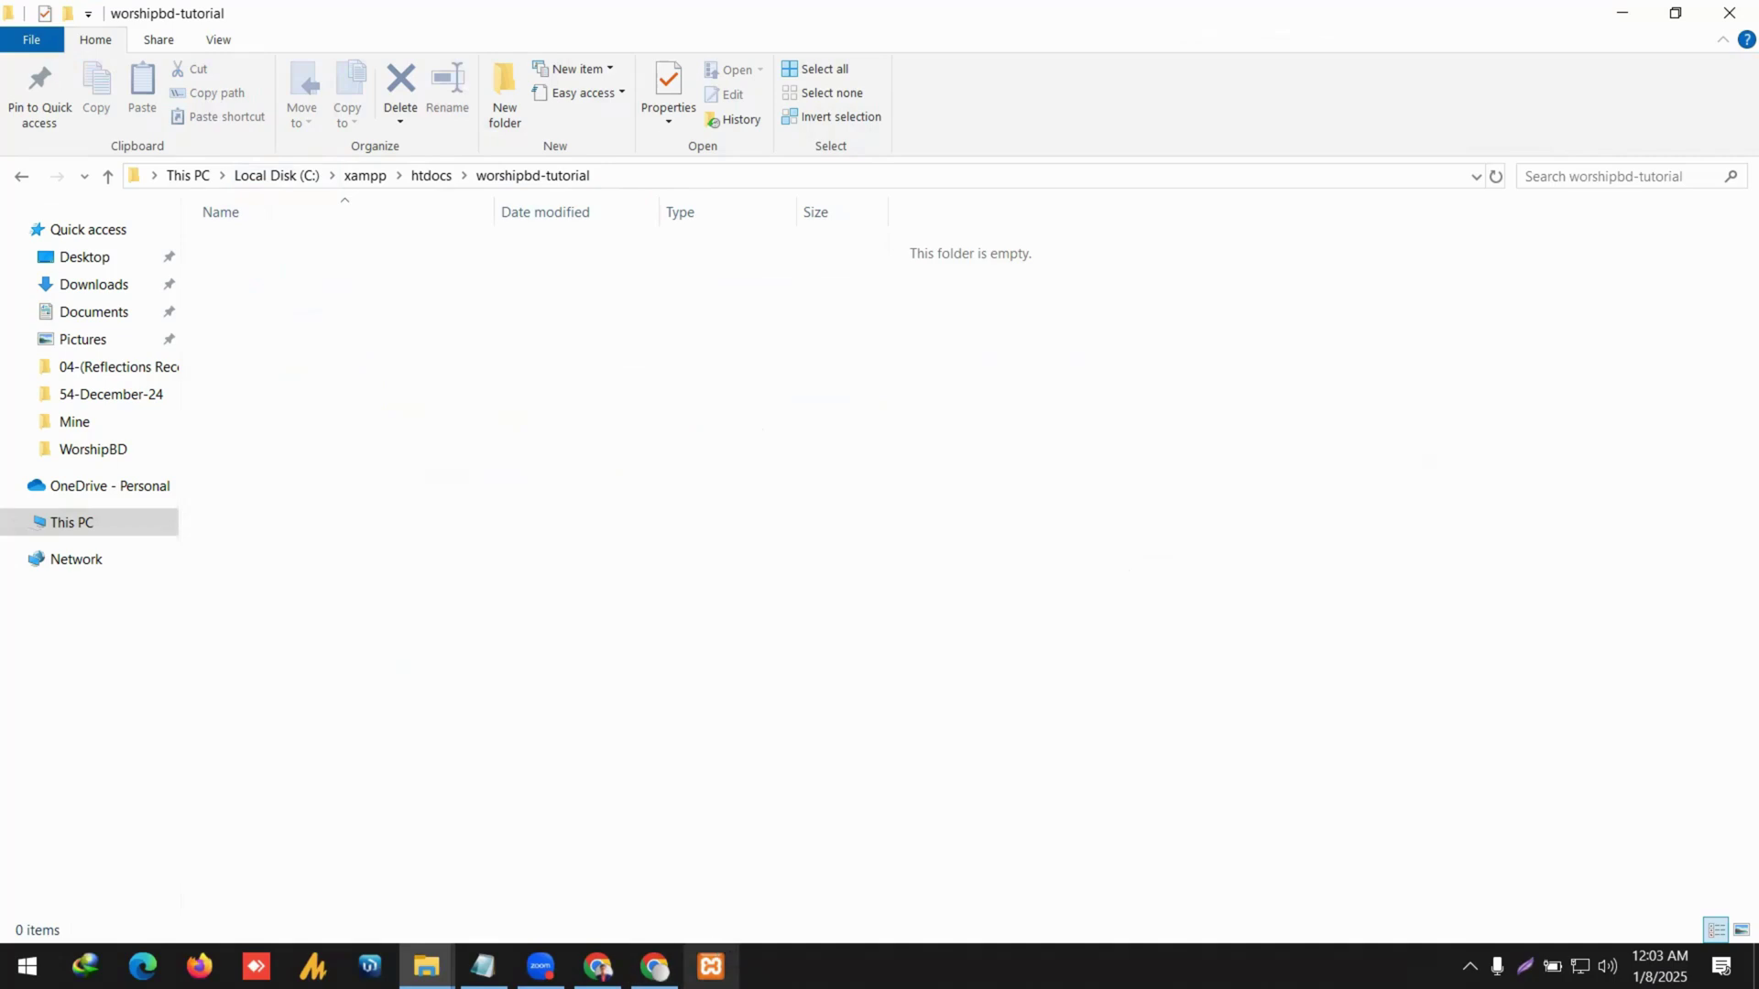
click(711, 965)
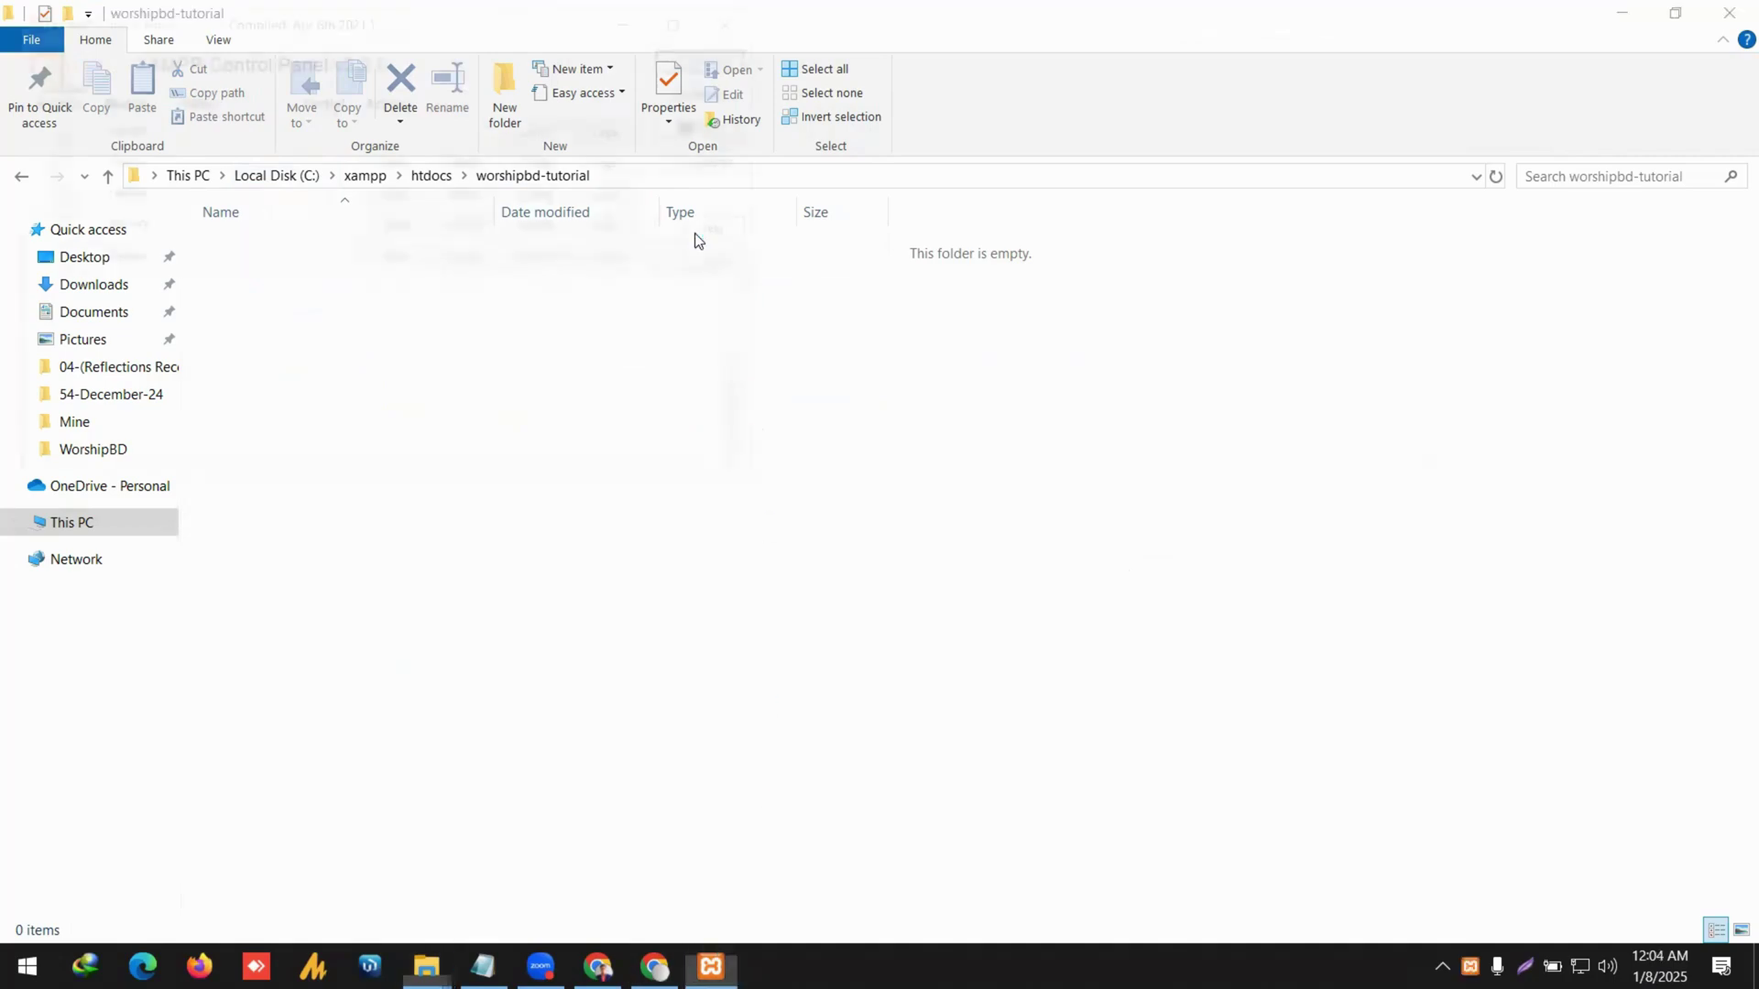
click(725, 16)
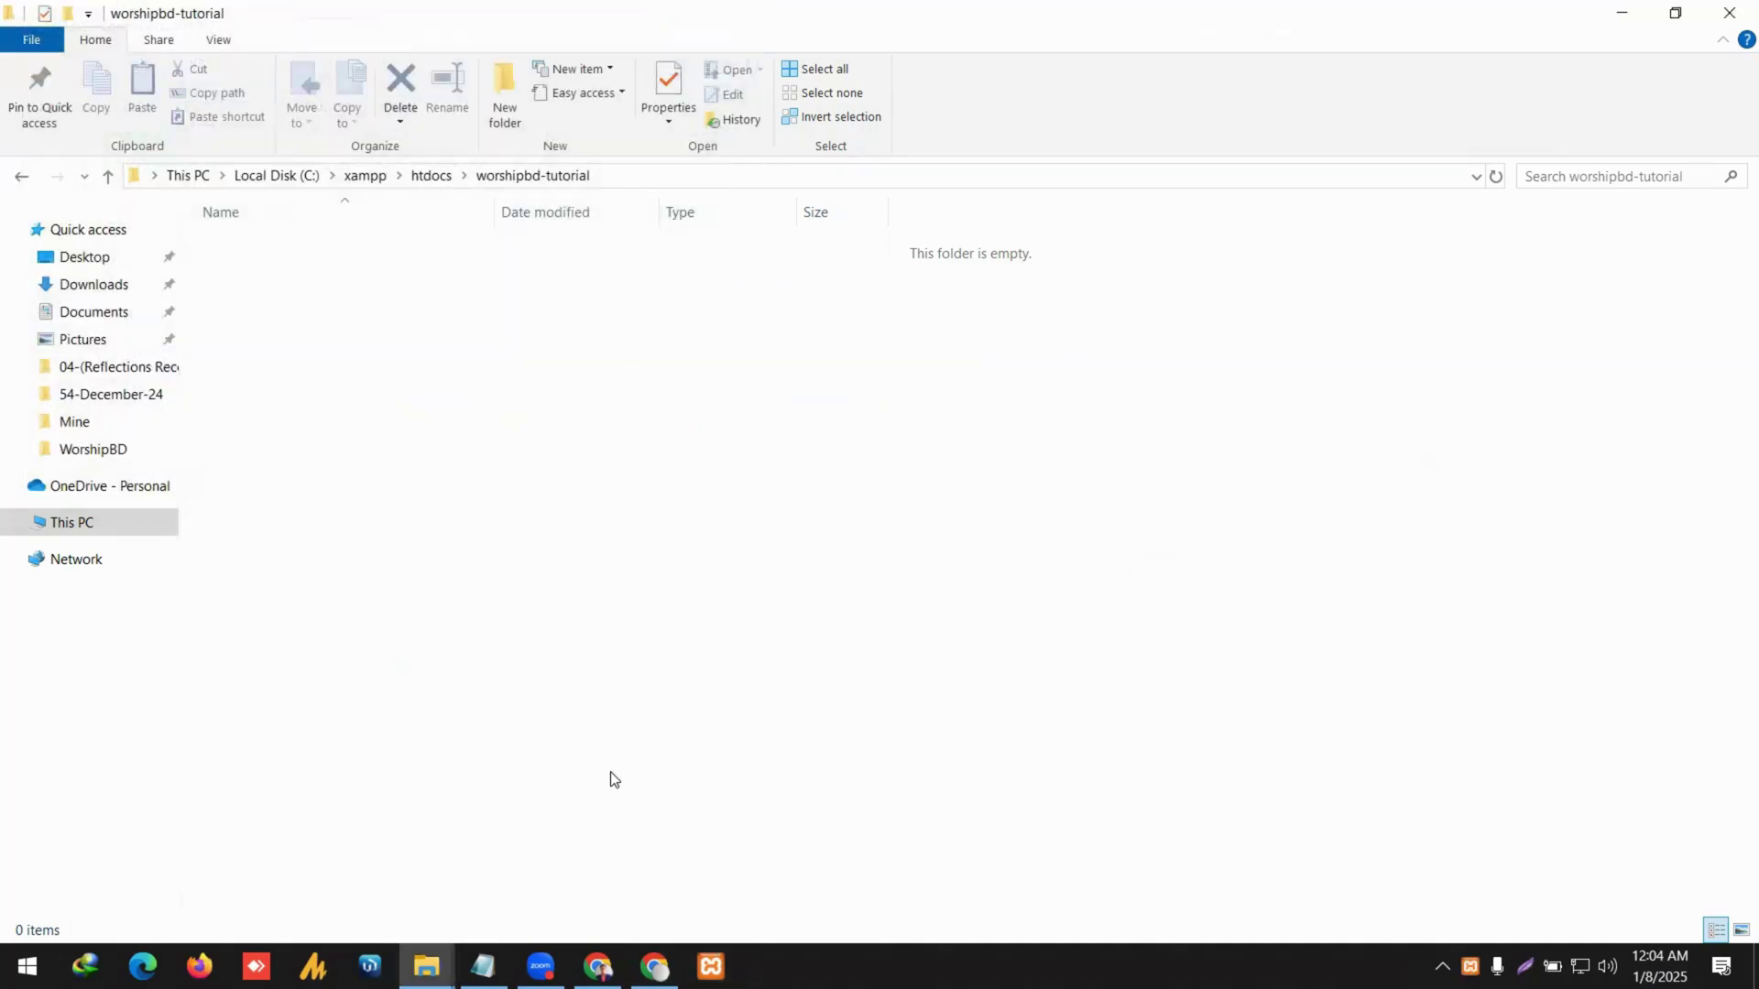
click(654, 965)
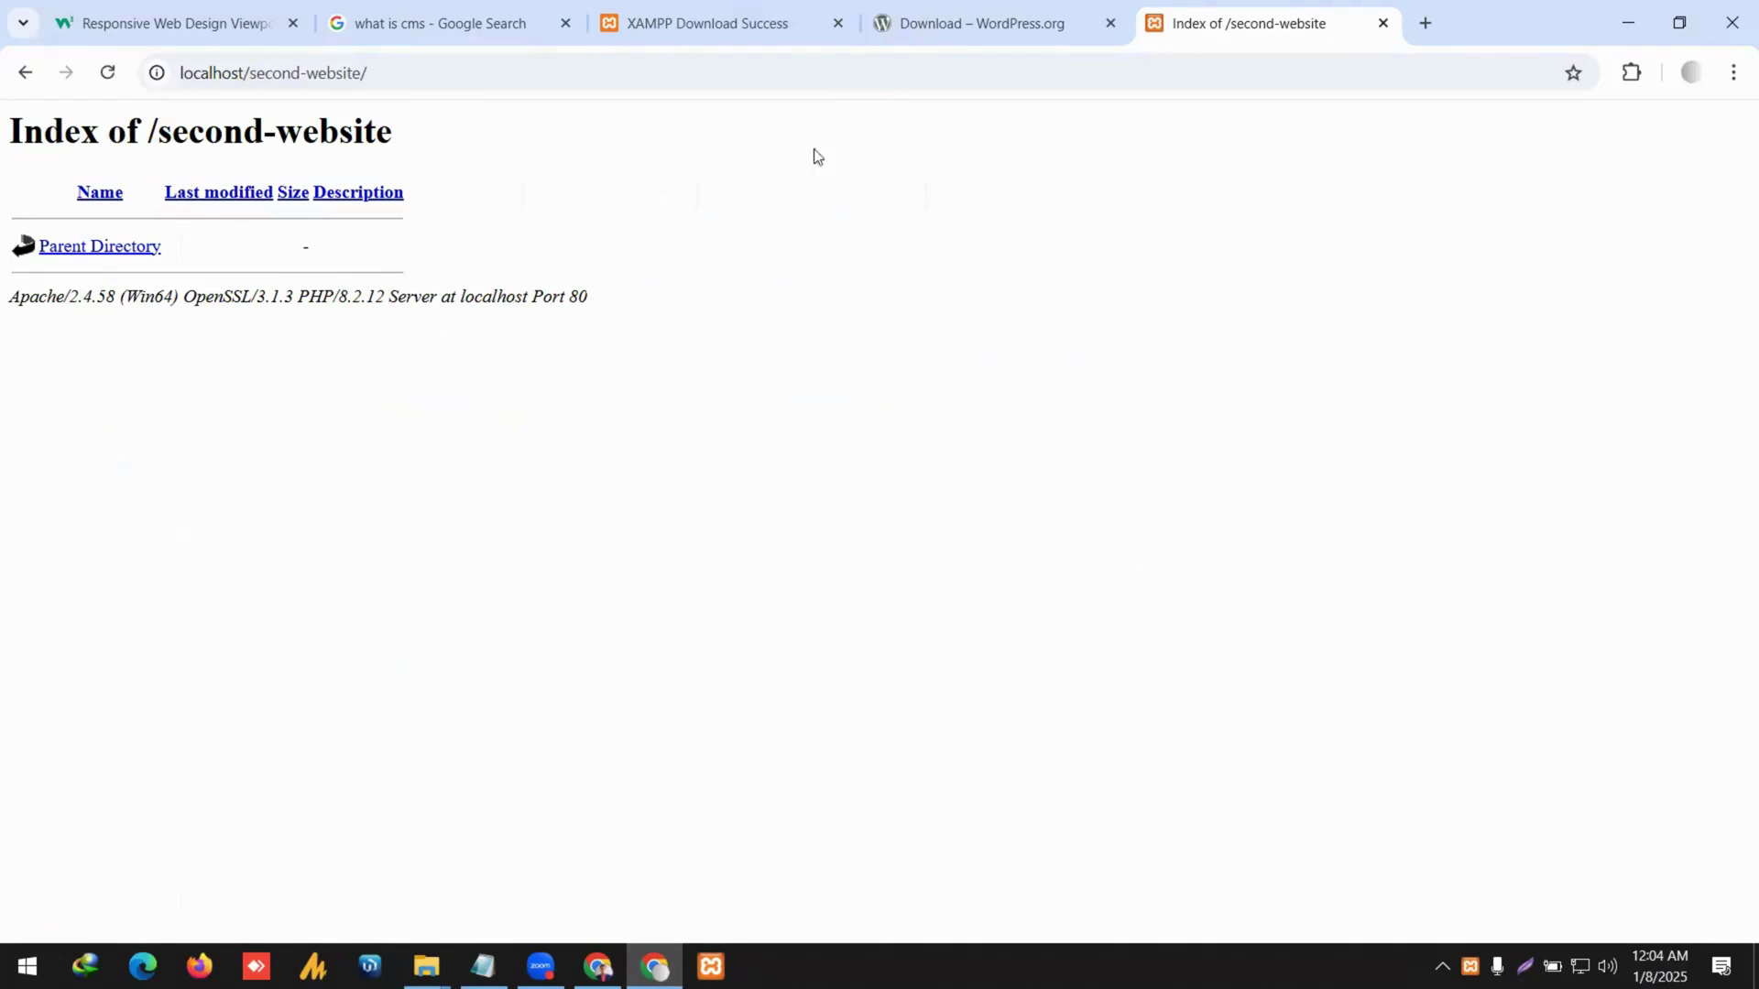
In a new tab, load localhost/phpmyadmin, backing out of an accidental Google search.
click(1434, 19)
text(loca)
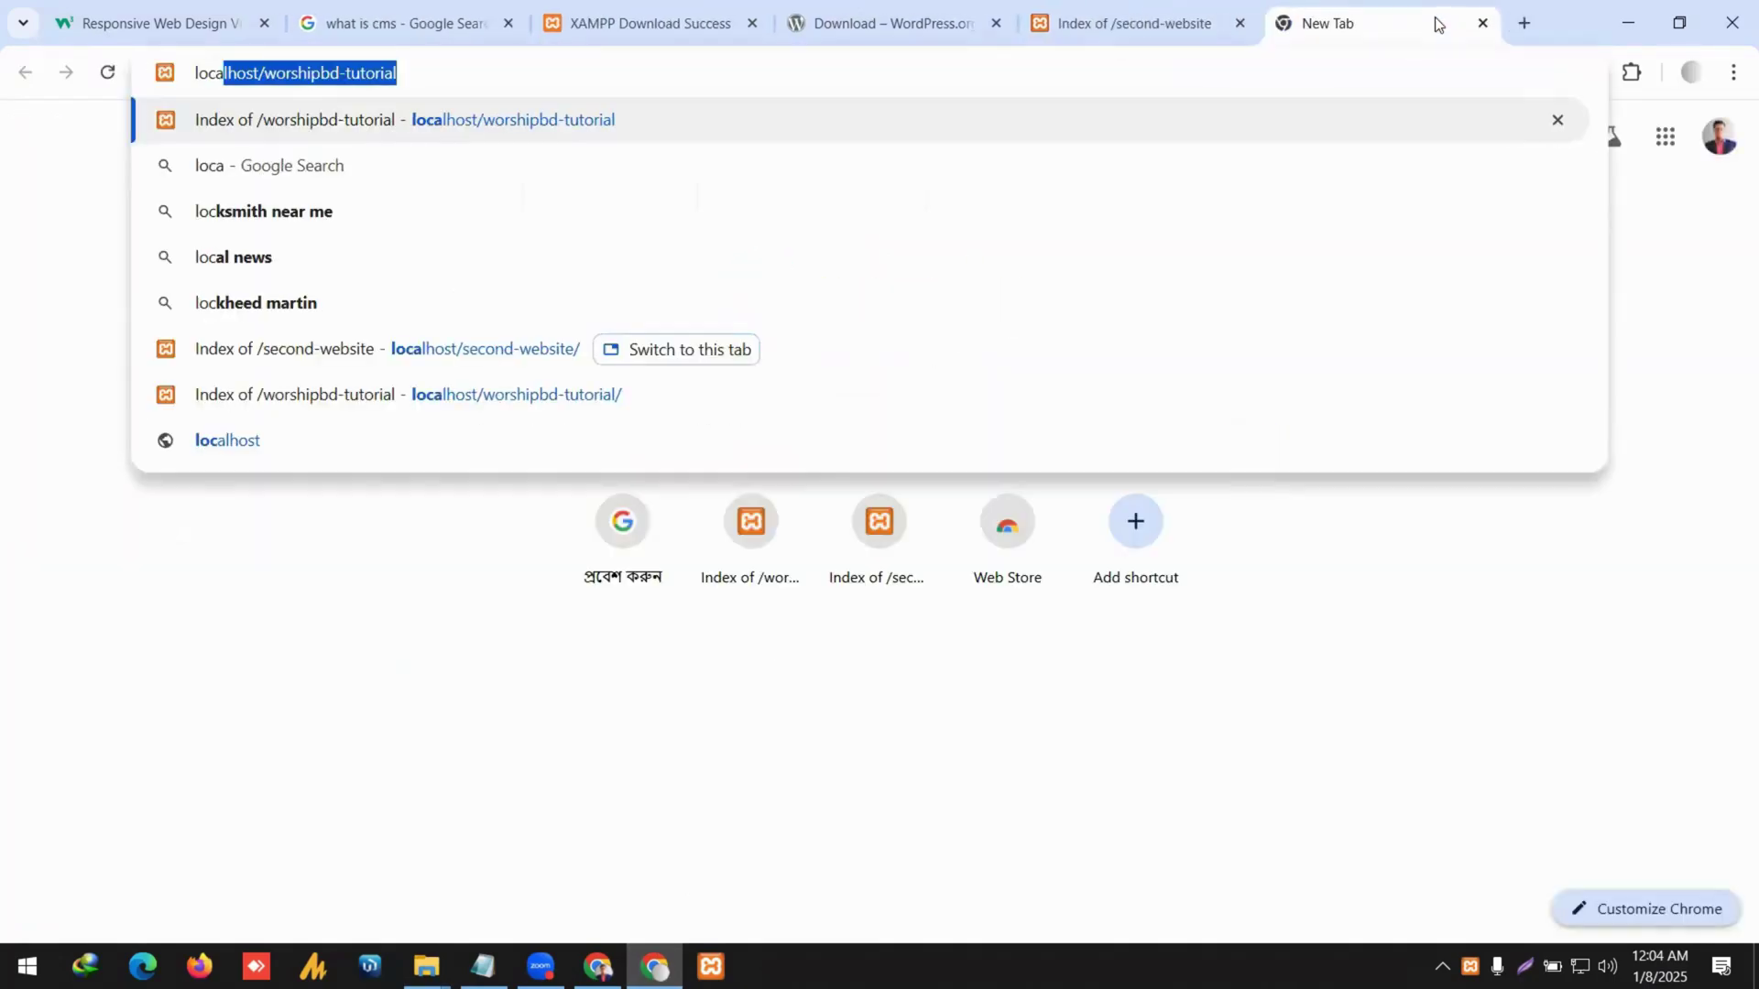
text(lhost)
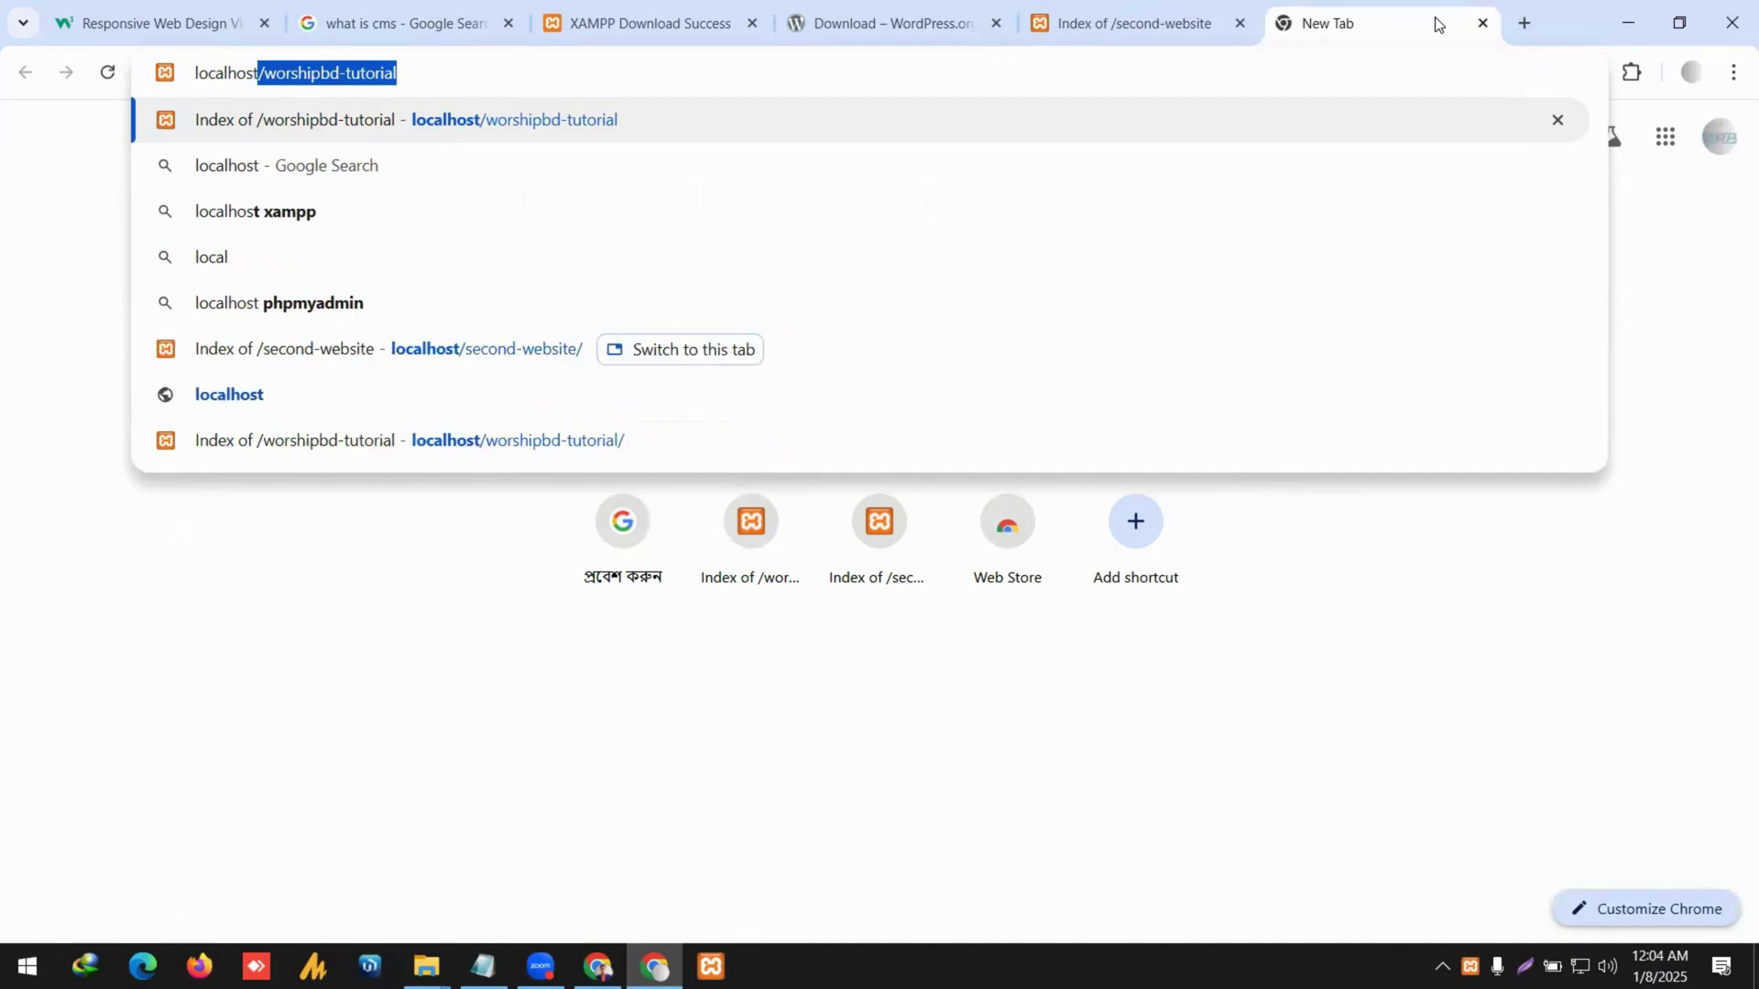
text(/php)
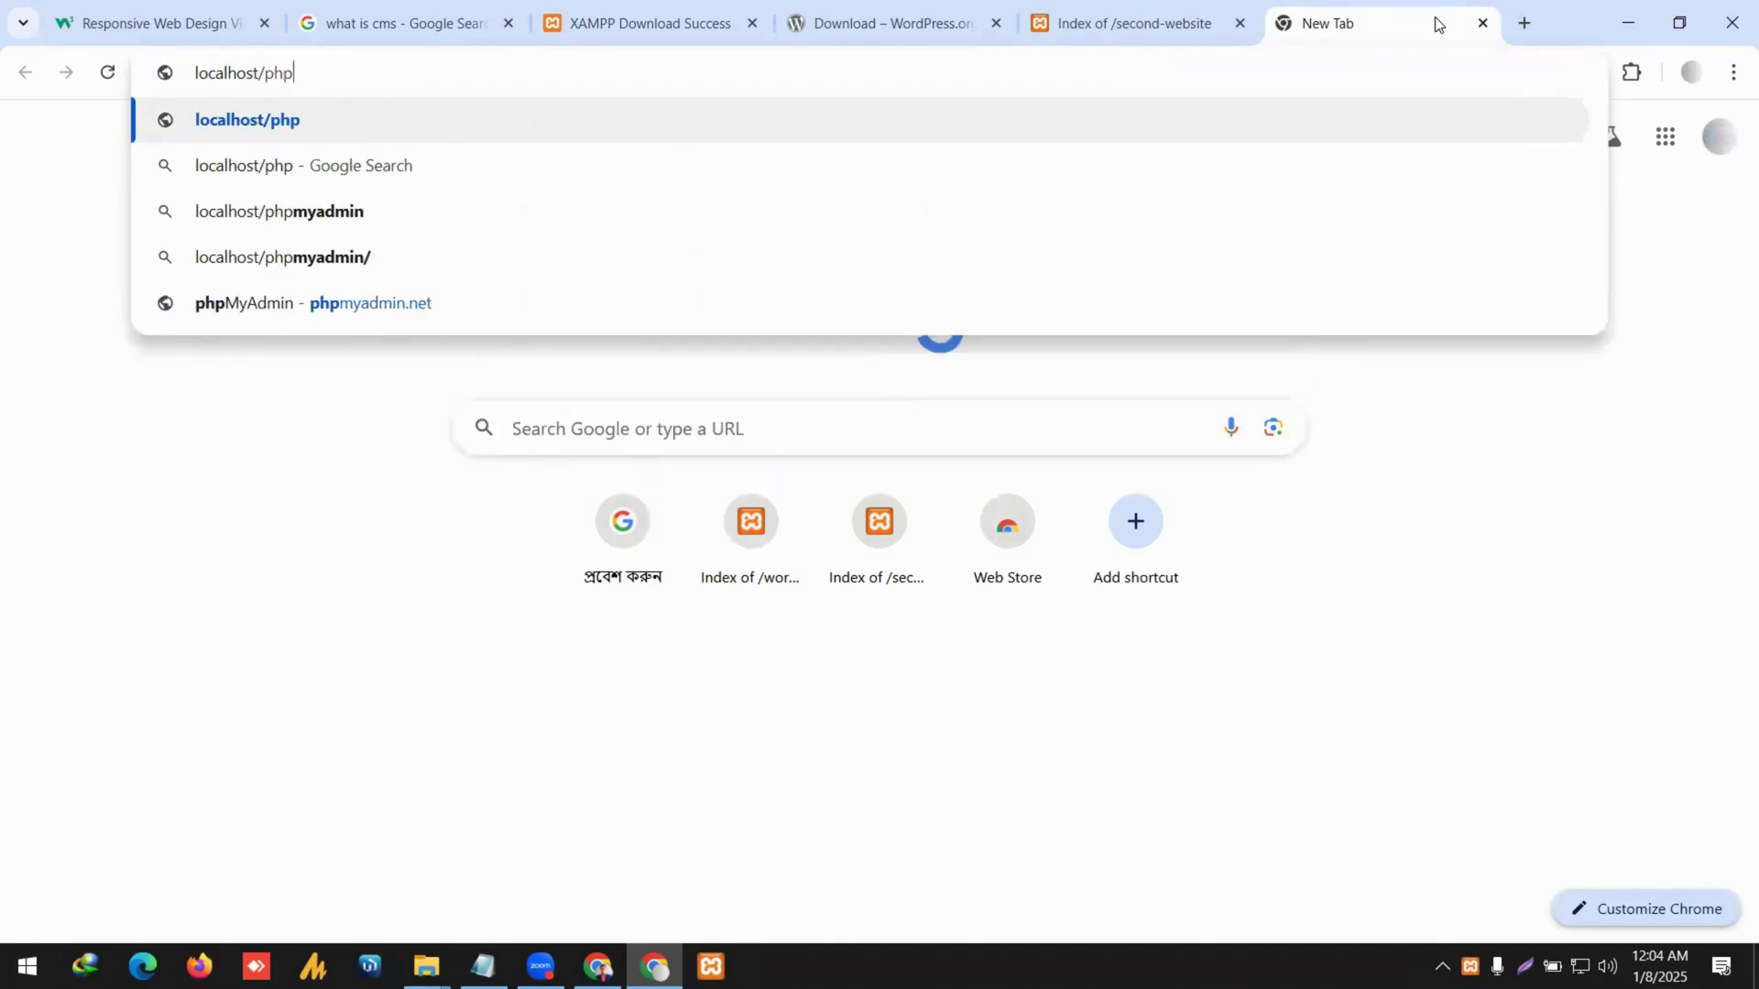
key(Down)
key(Return)
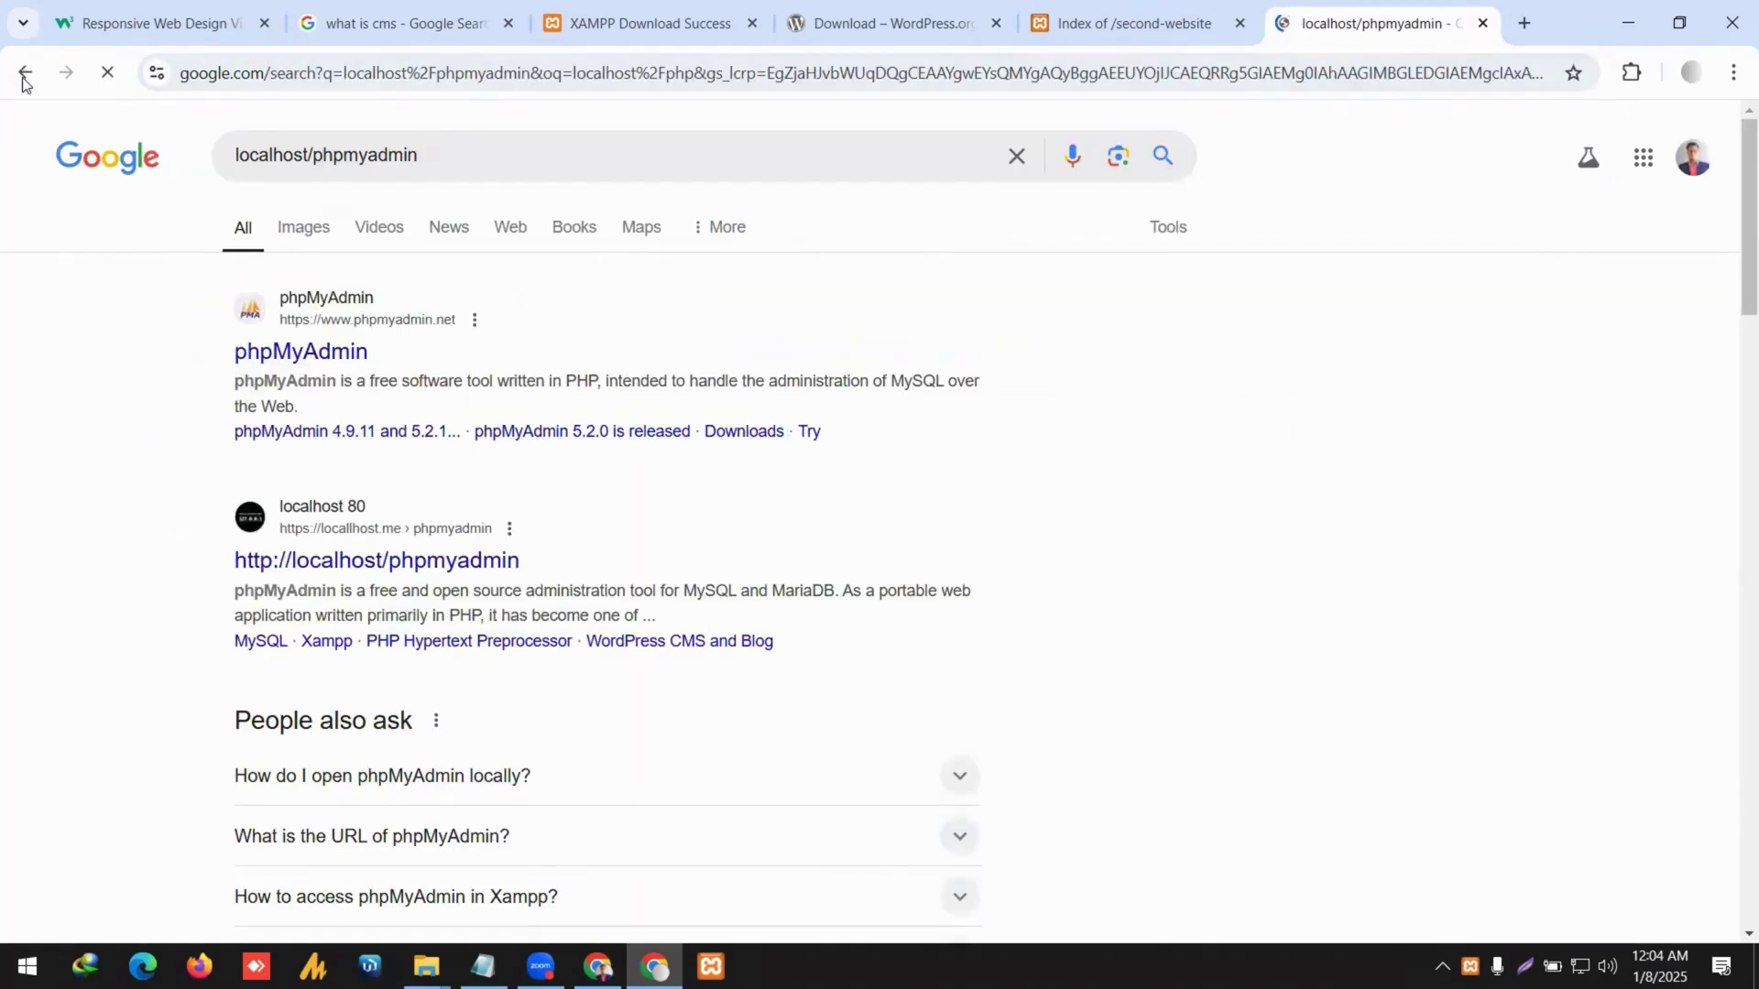
click(25, 73)
click(394, 74)
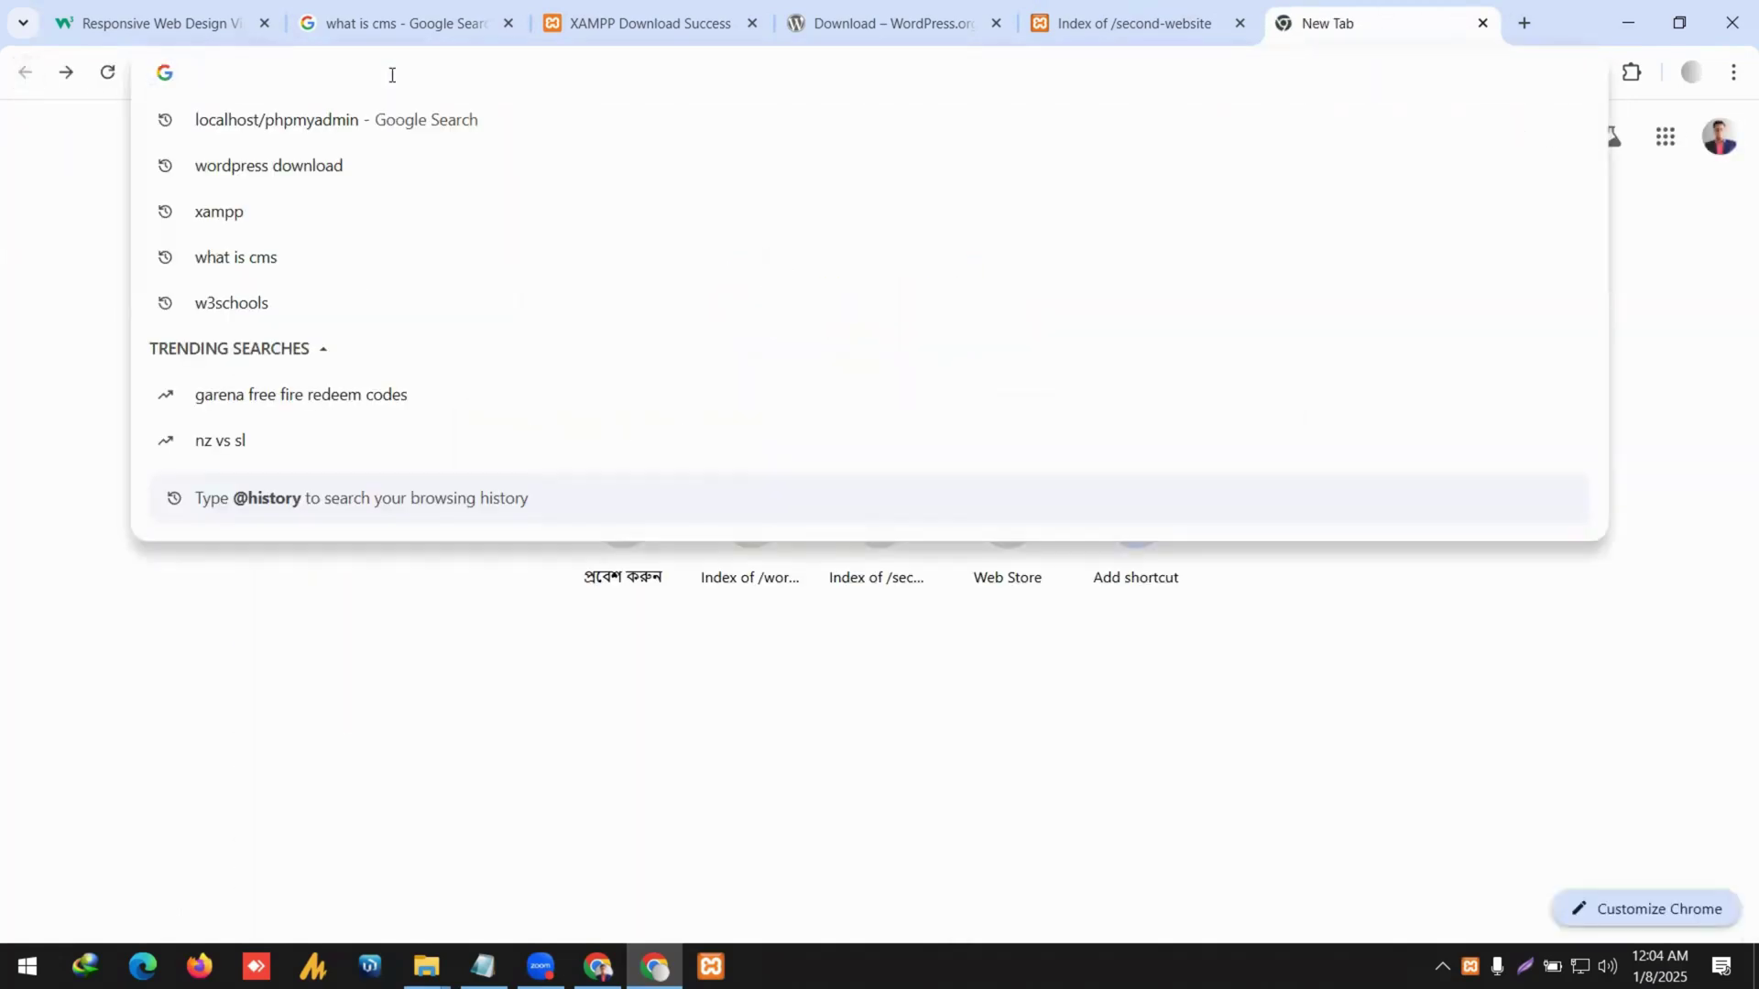
text(local)
text(host/)
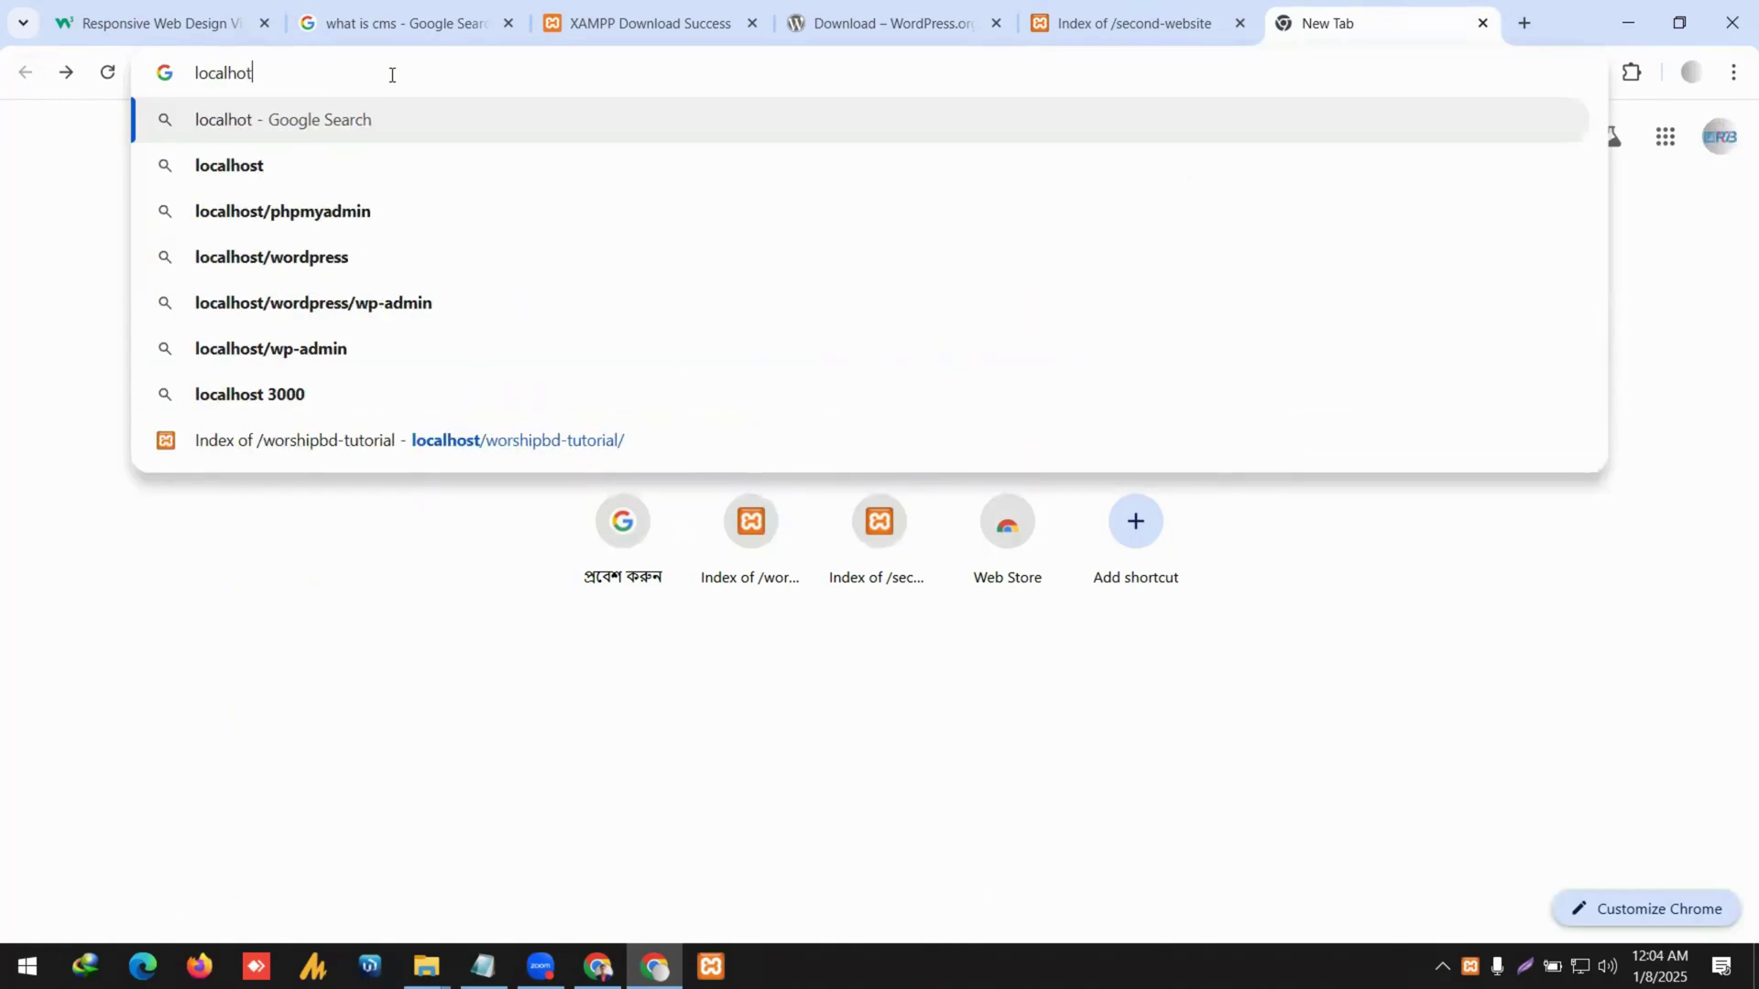
text(php)
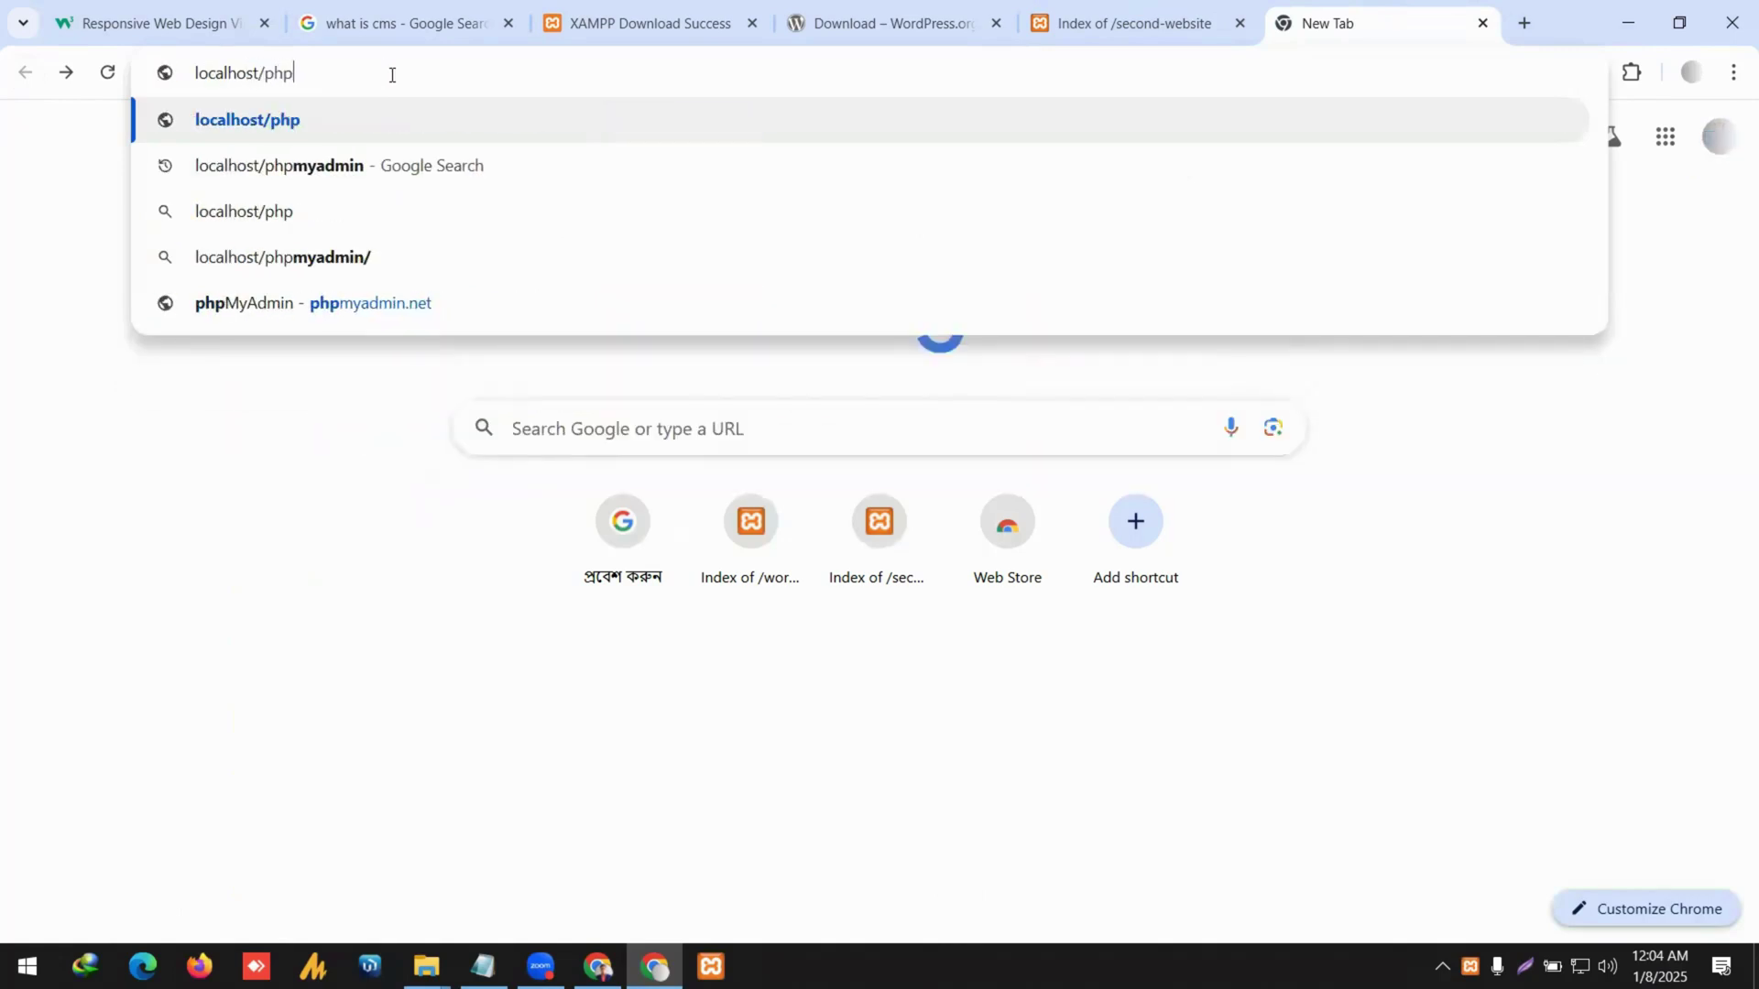
text(myadmin)
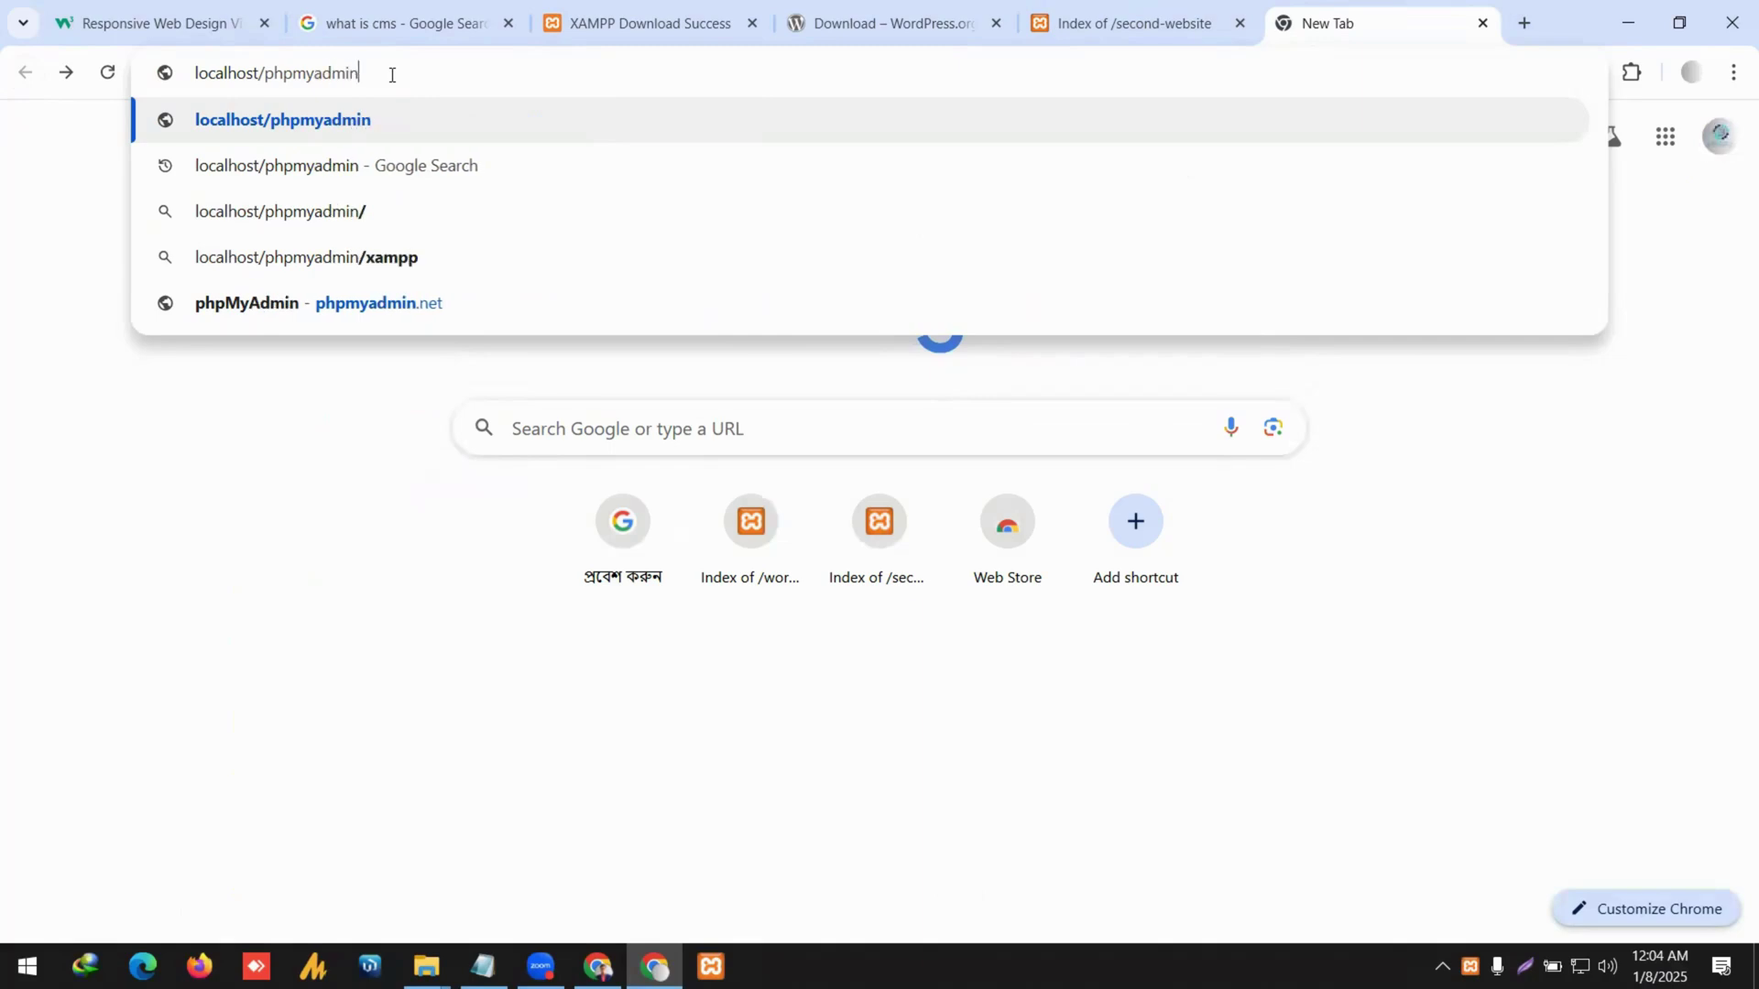
key(Return)
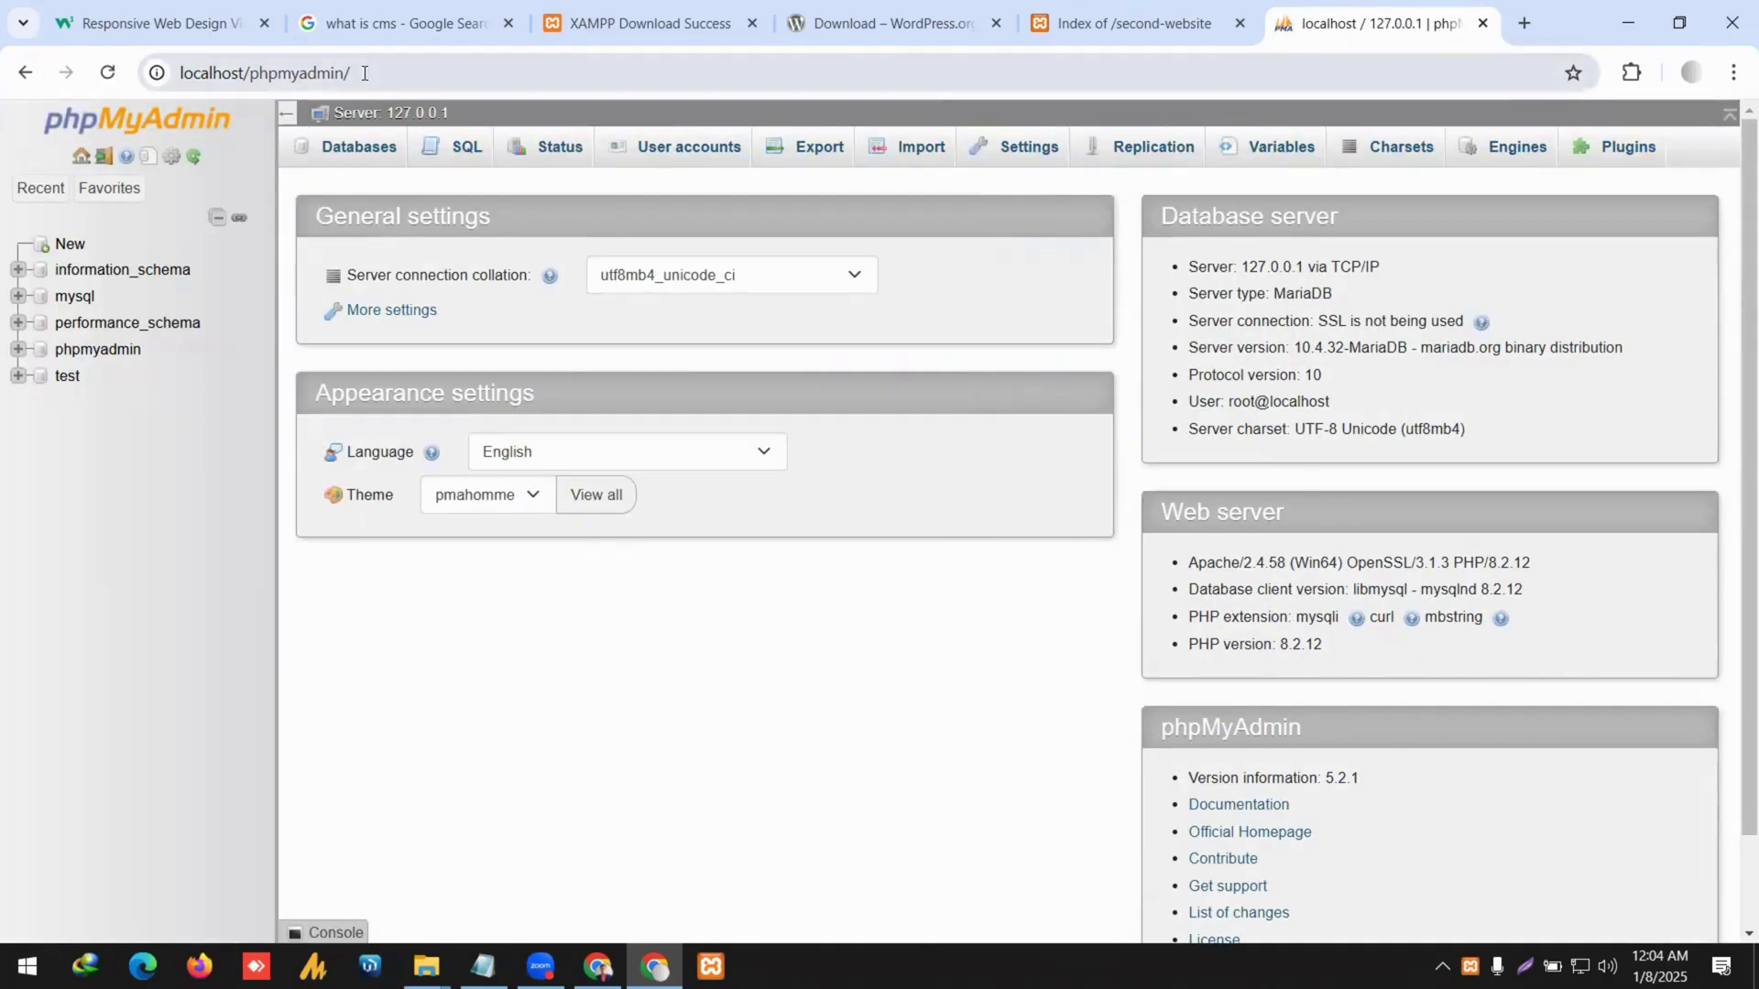
Select the phpMyAdmin address, then bring forward the empty worshipbd-tutorial Explorer window.
drag(365, 72, 188, 75)
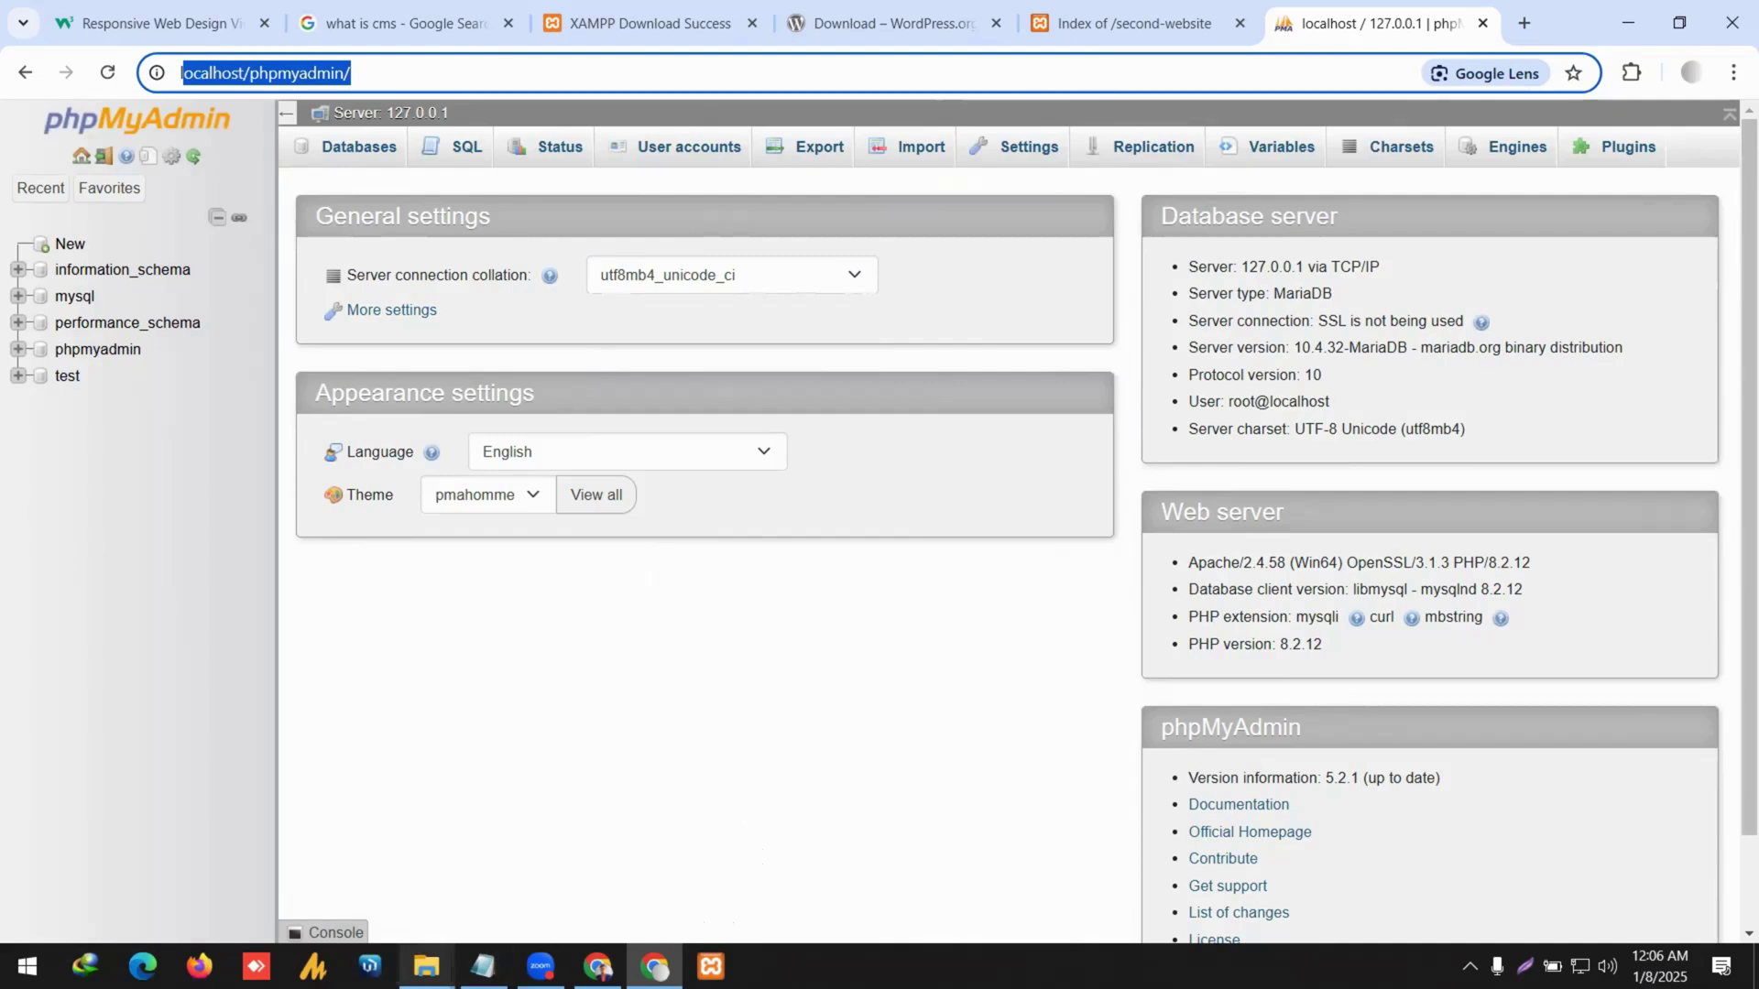
click(426, 966)
click(378, 880)
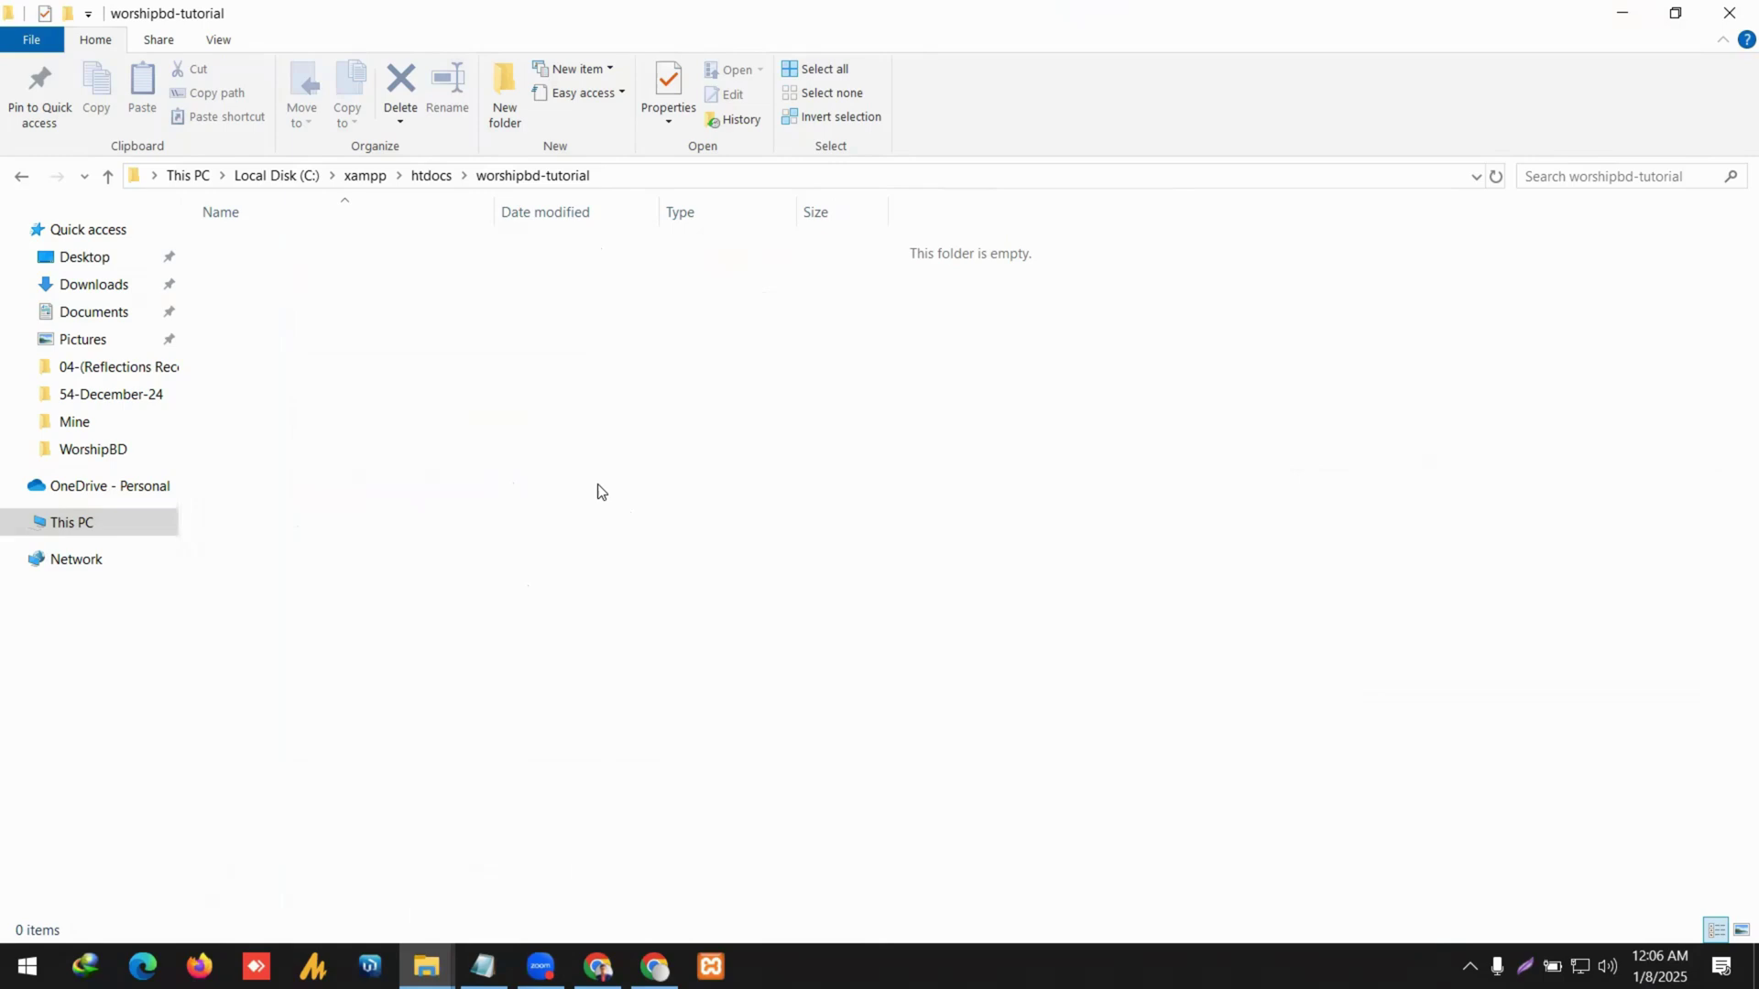
Copy all 19 files from Downloads\Compressed\wordpress-6.7.1\wordpress.
click(119, 286)
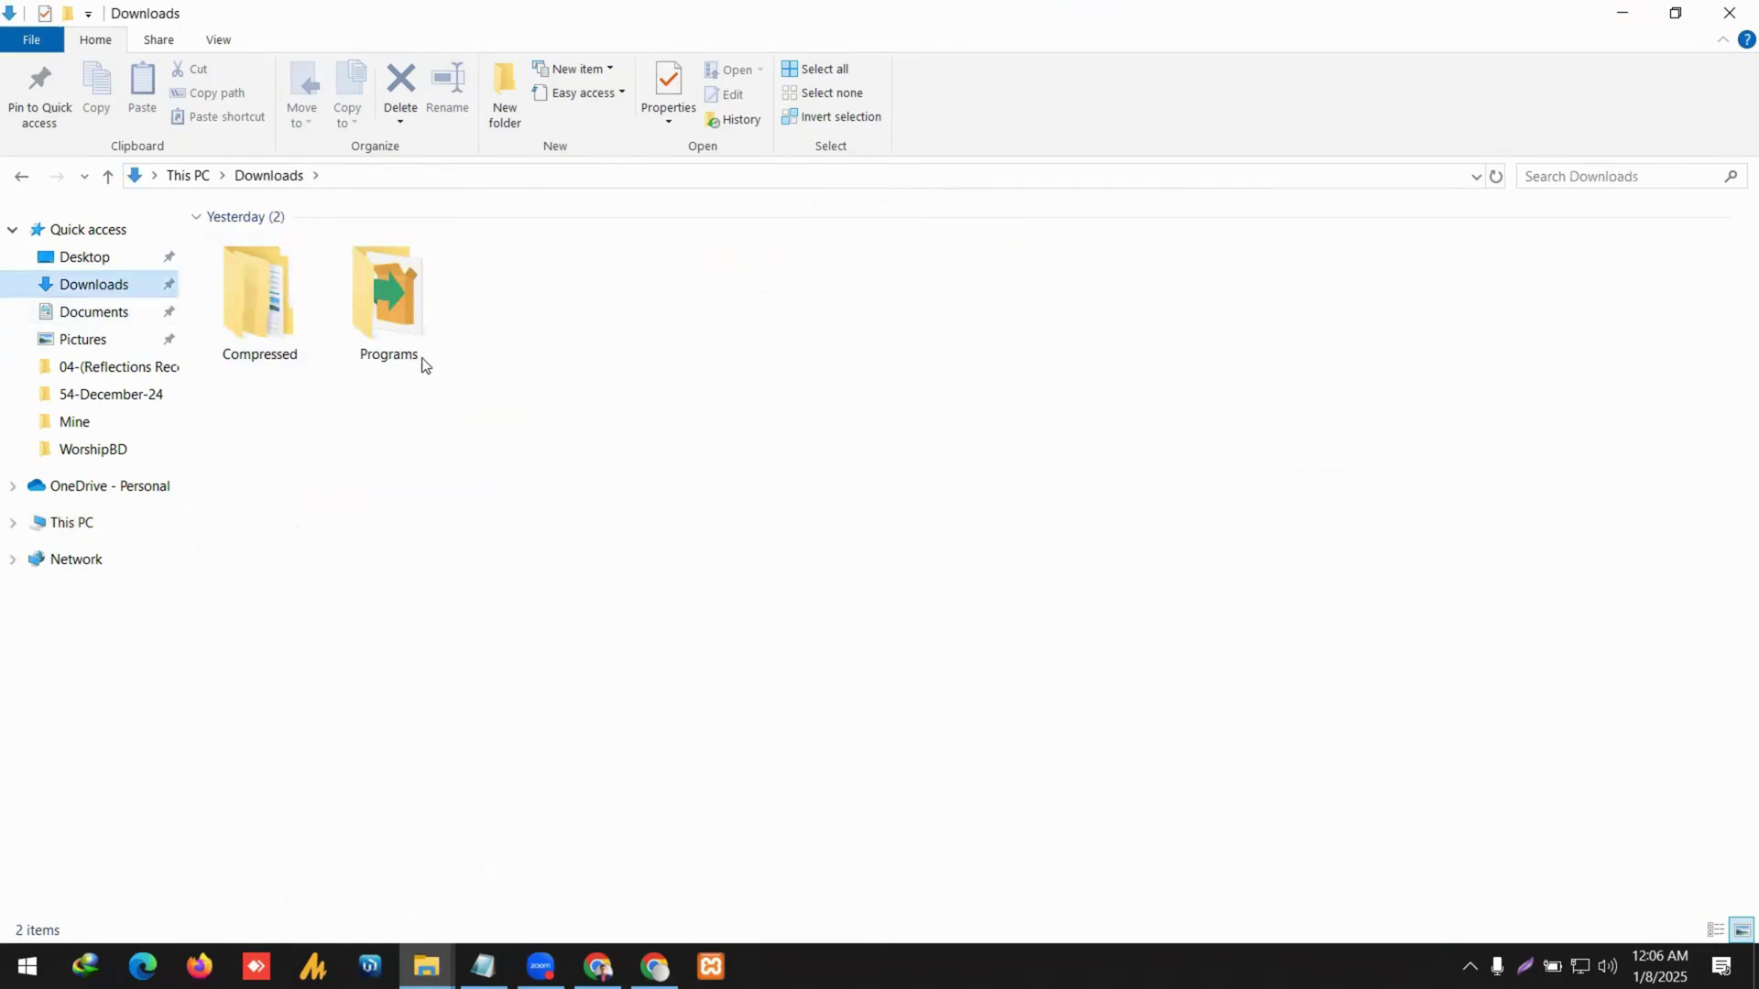
click(311, 316)
double_click(312, 312)
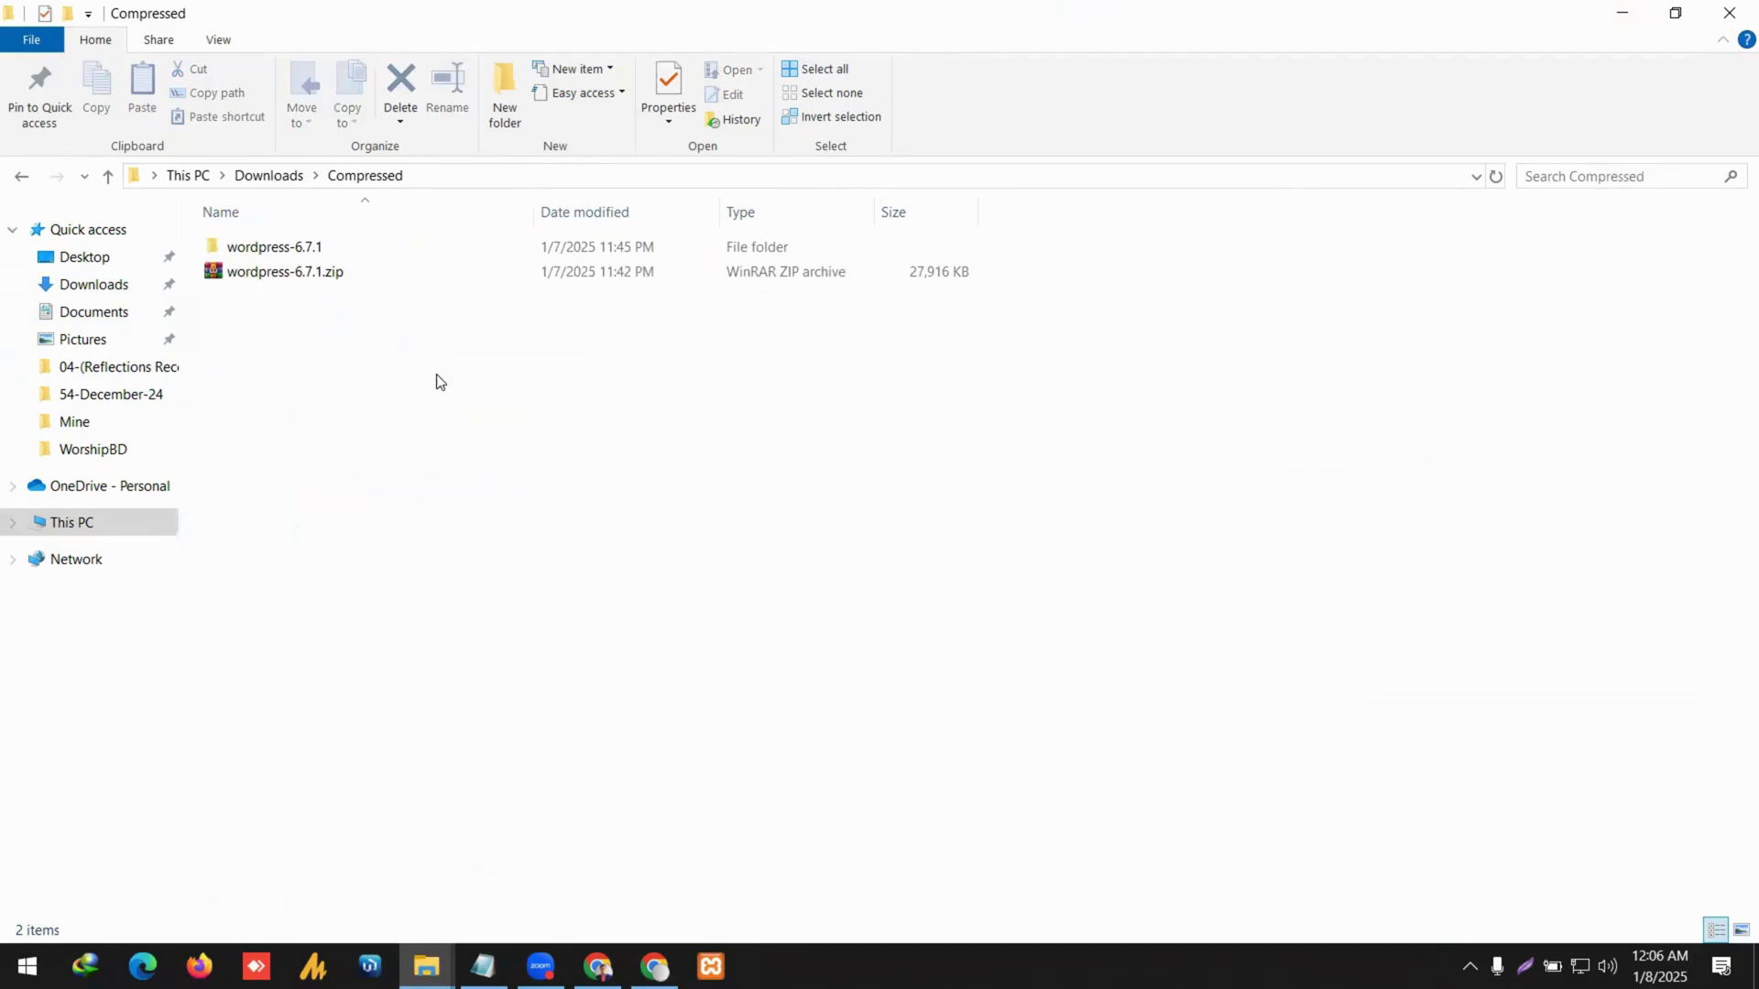
click(337, 251)
double_click(337, 251)
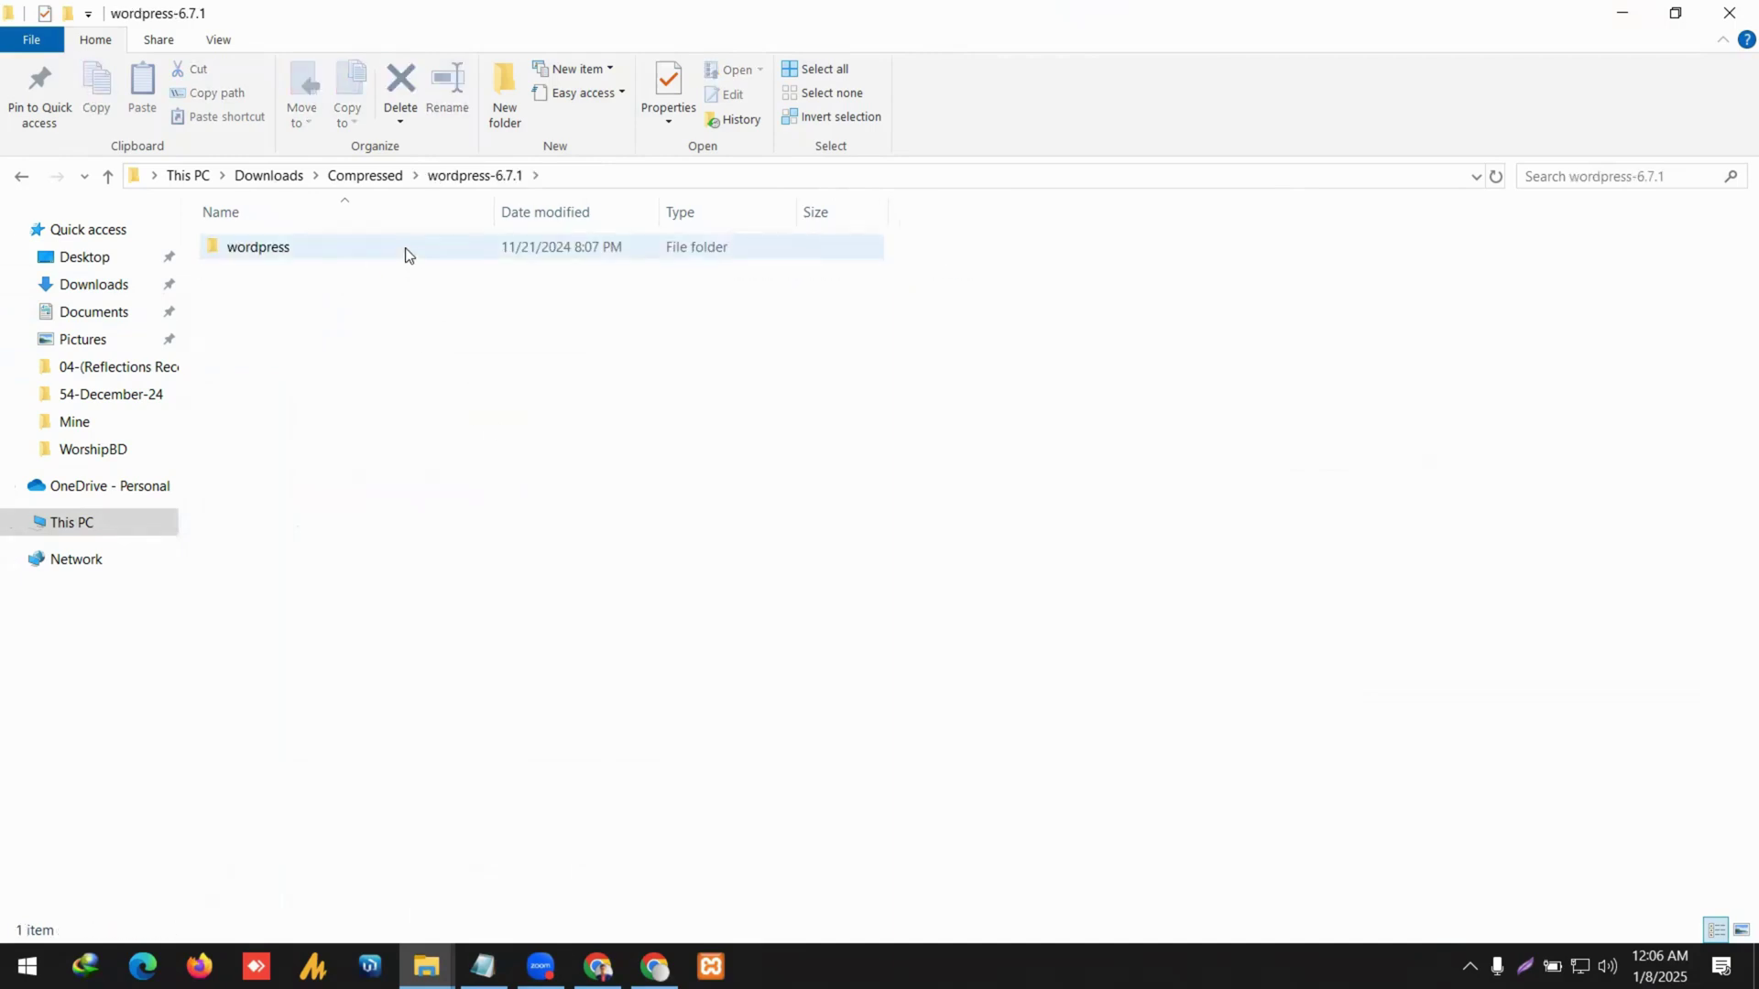
mouse_move(405, 248)
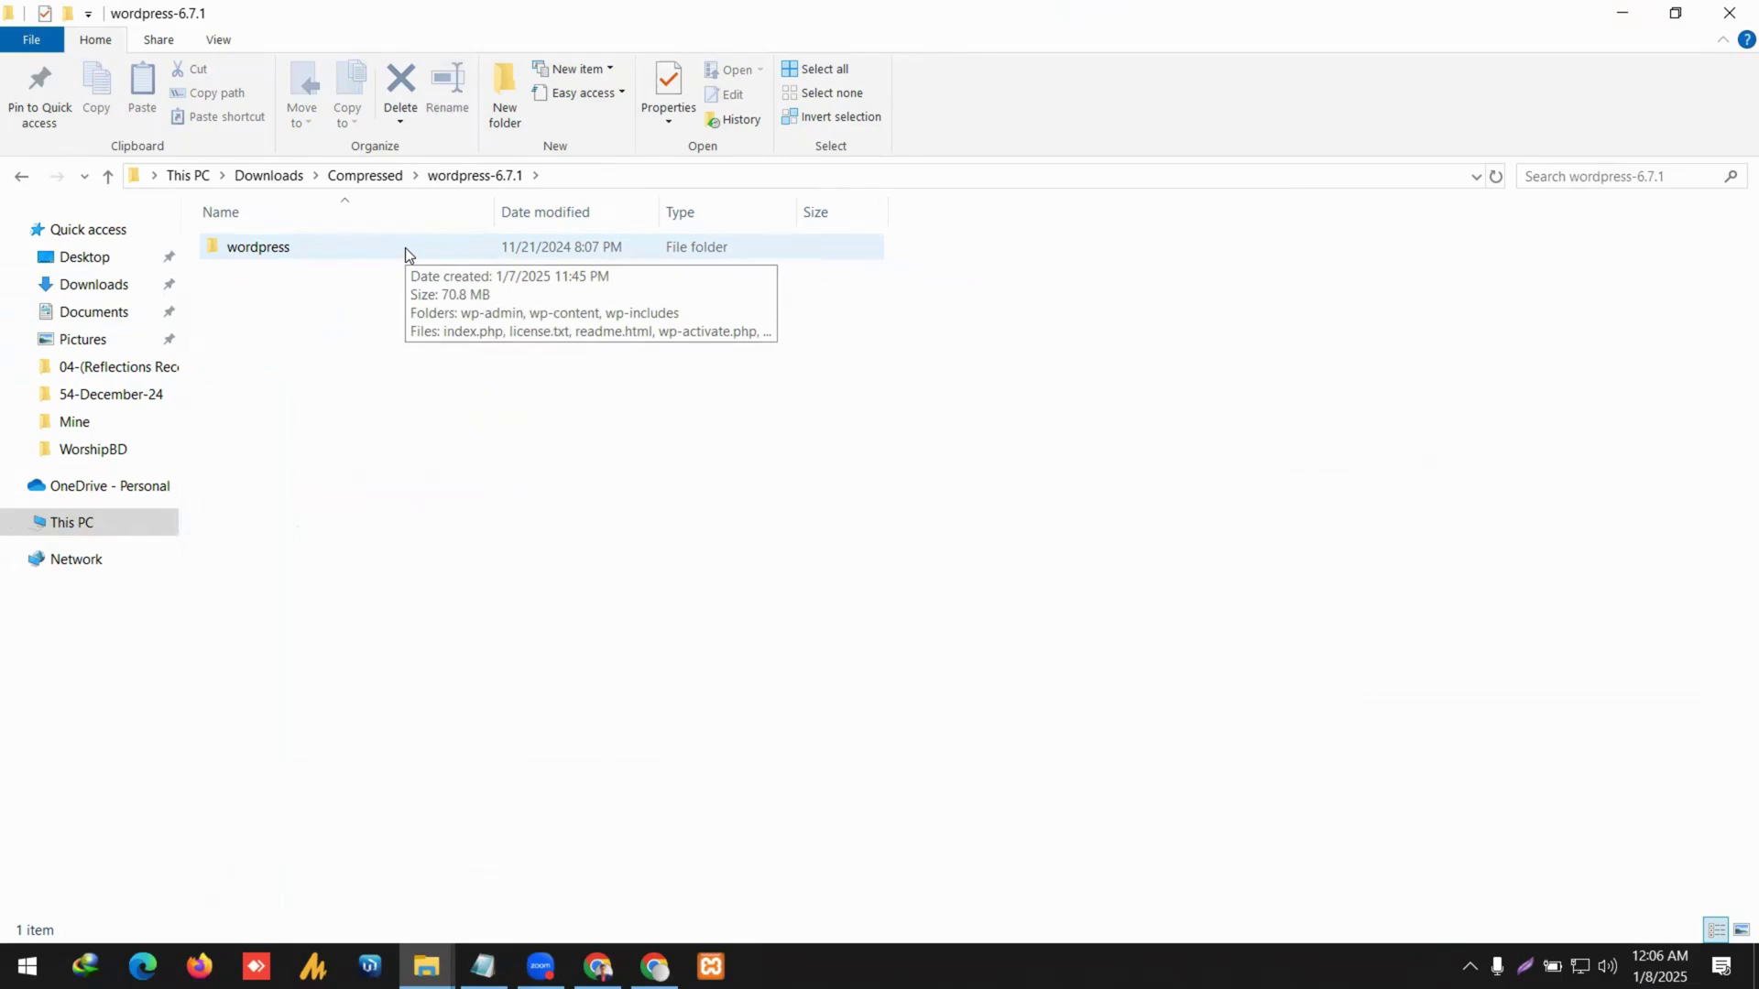
double_click(406, 249)
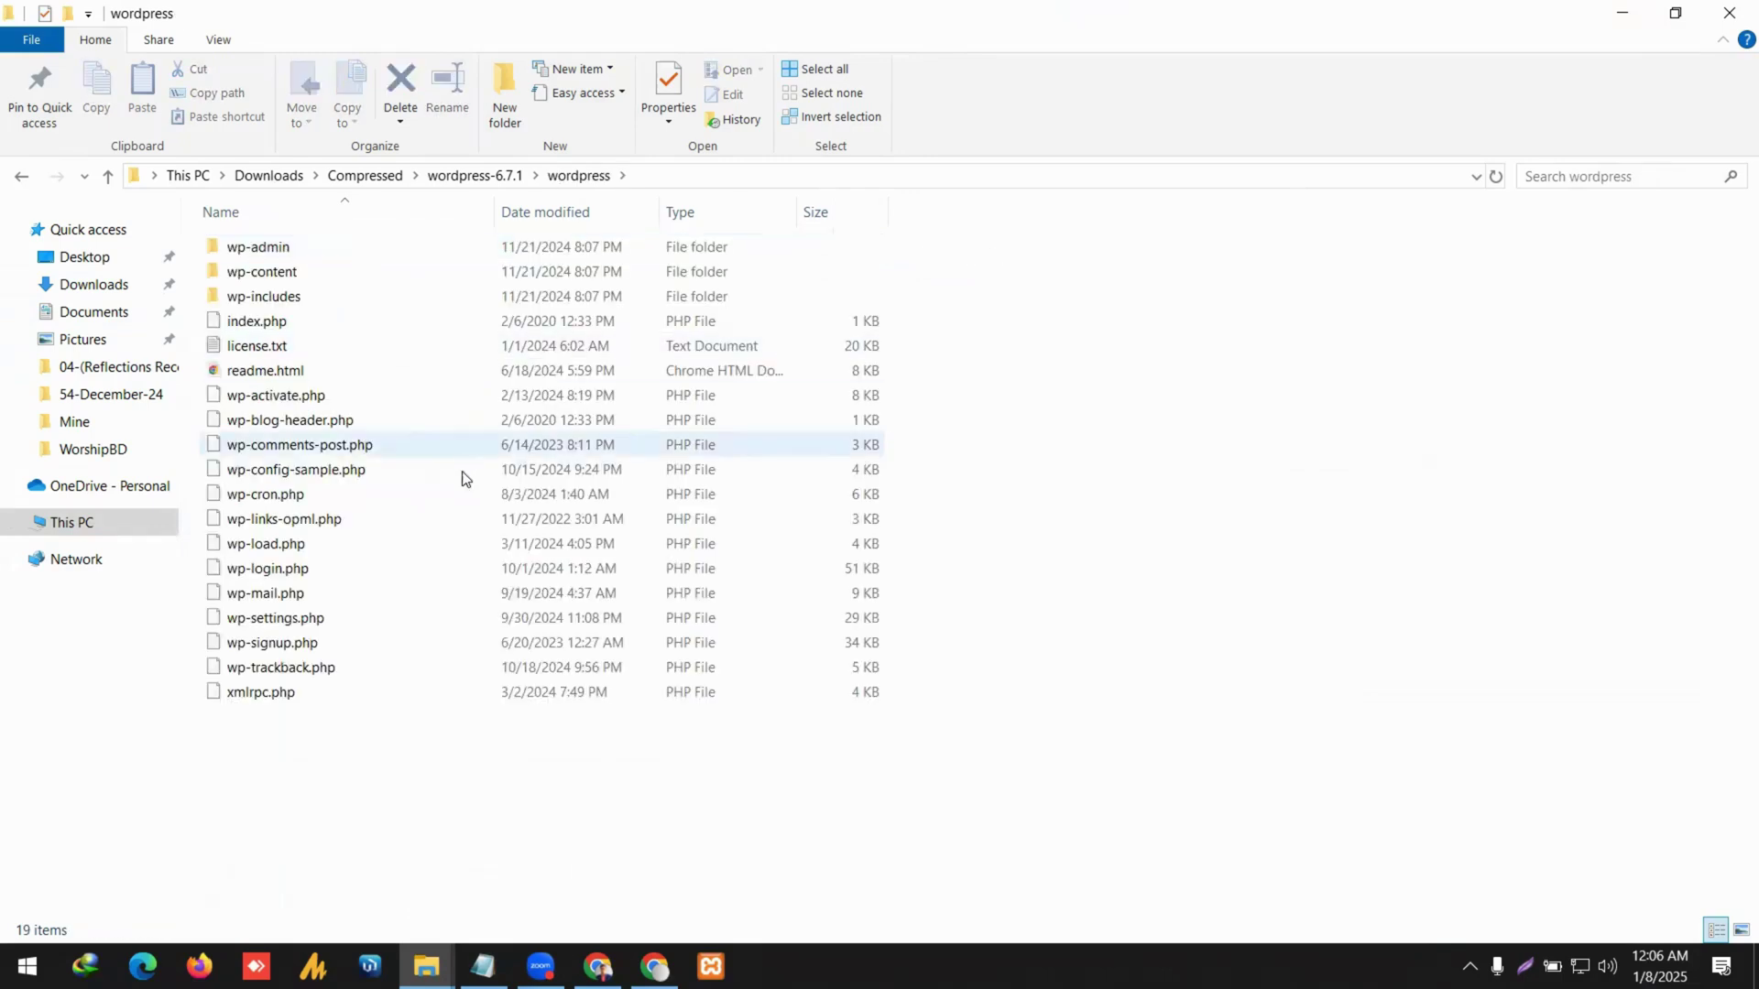
drag(424, 751, 467, 246)
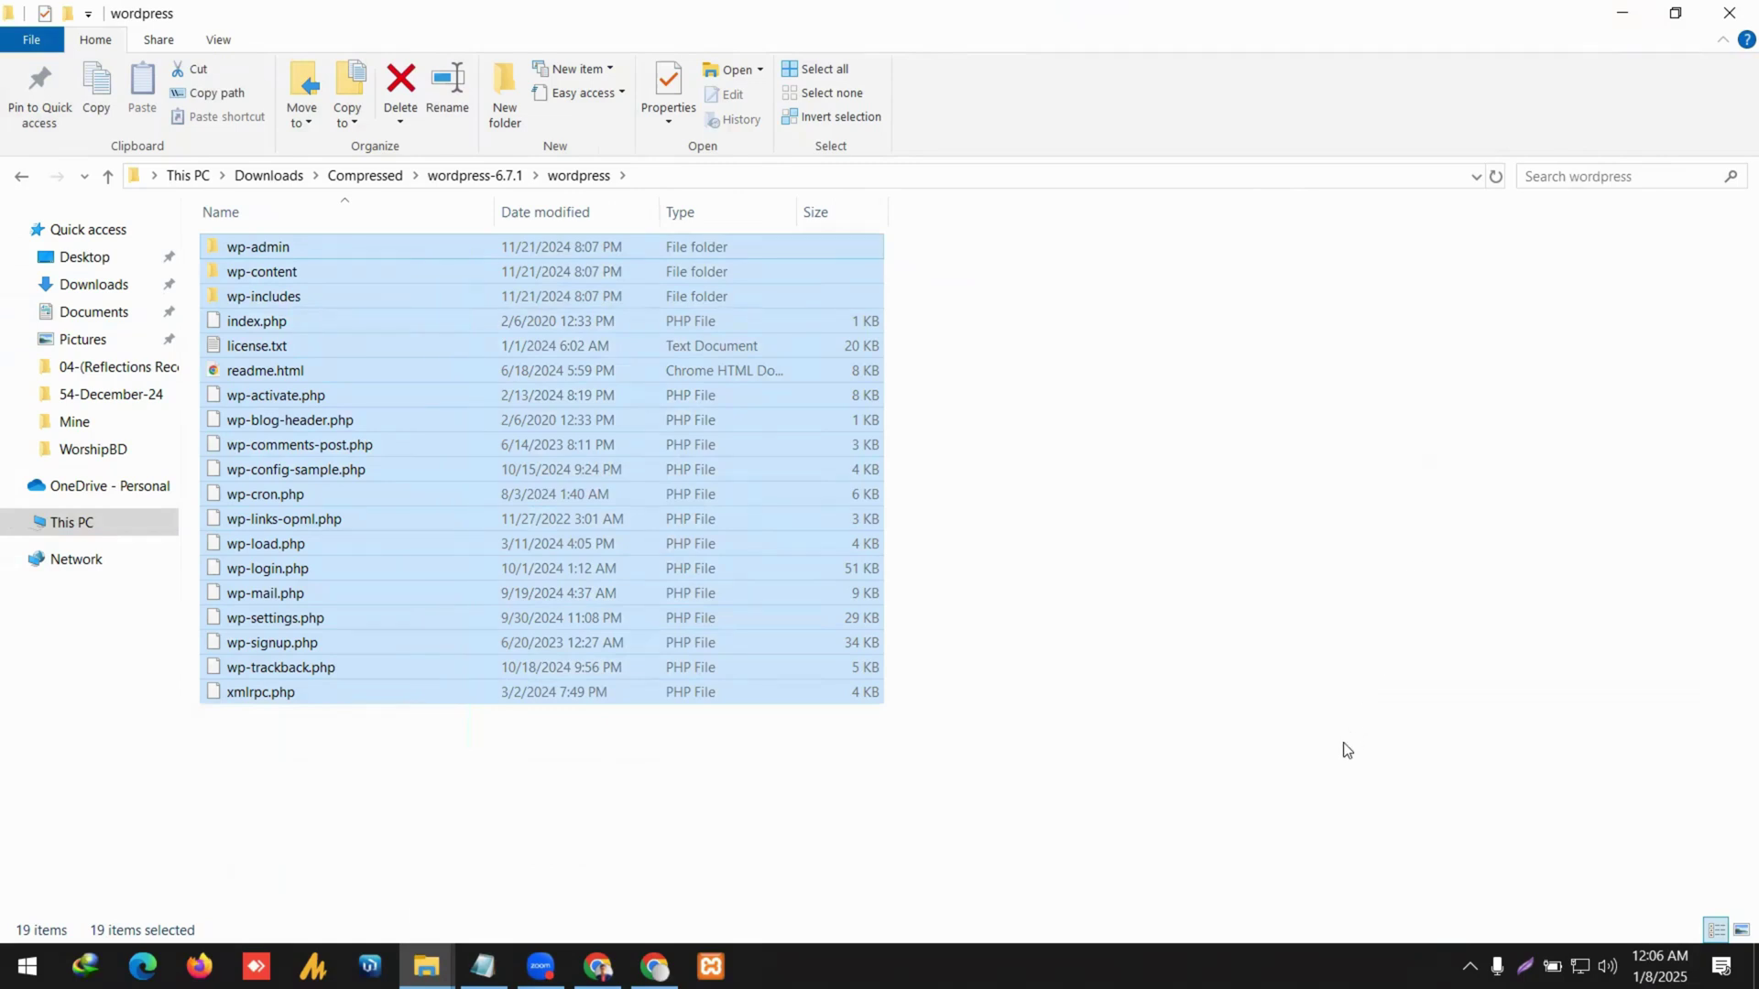
key(ctrl+c)
Paste the WordPress files into htdocs\worshipbd-tutorial and return to the browser.
click(22, 176)
click(22, 177)
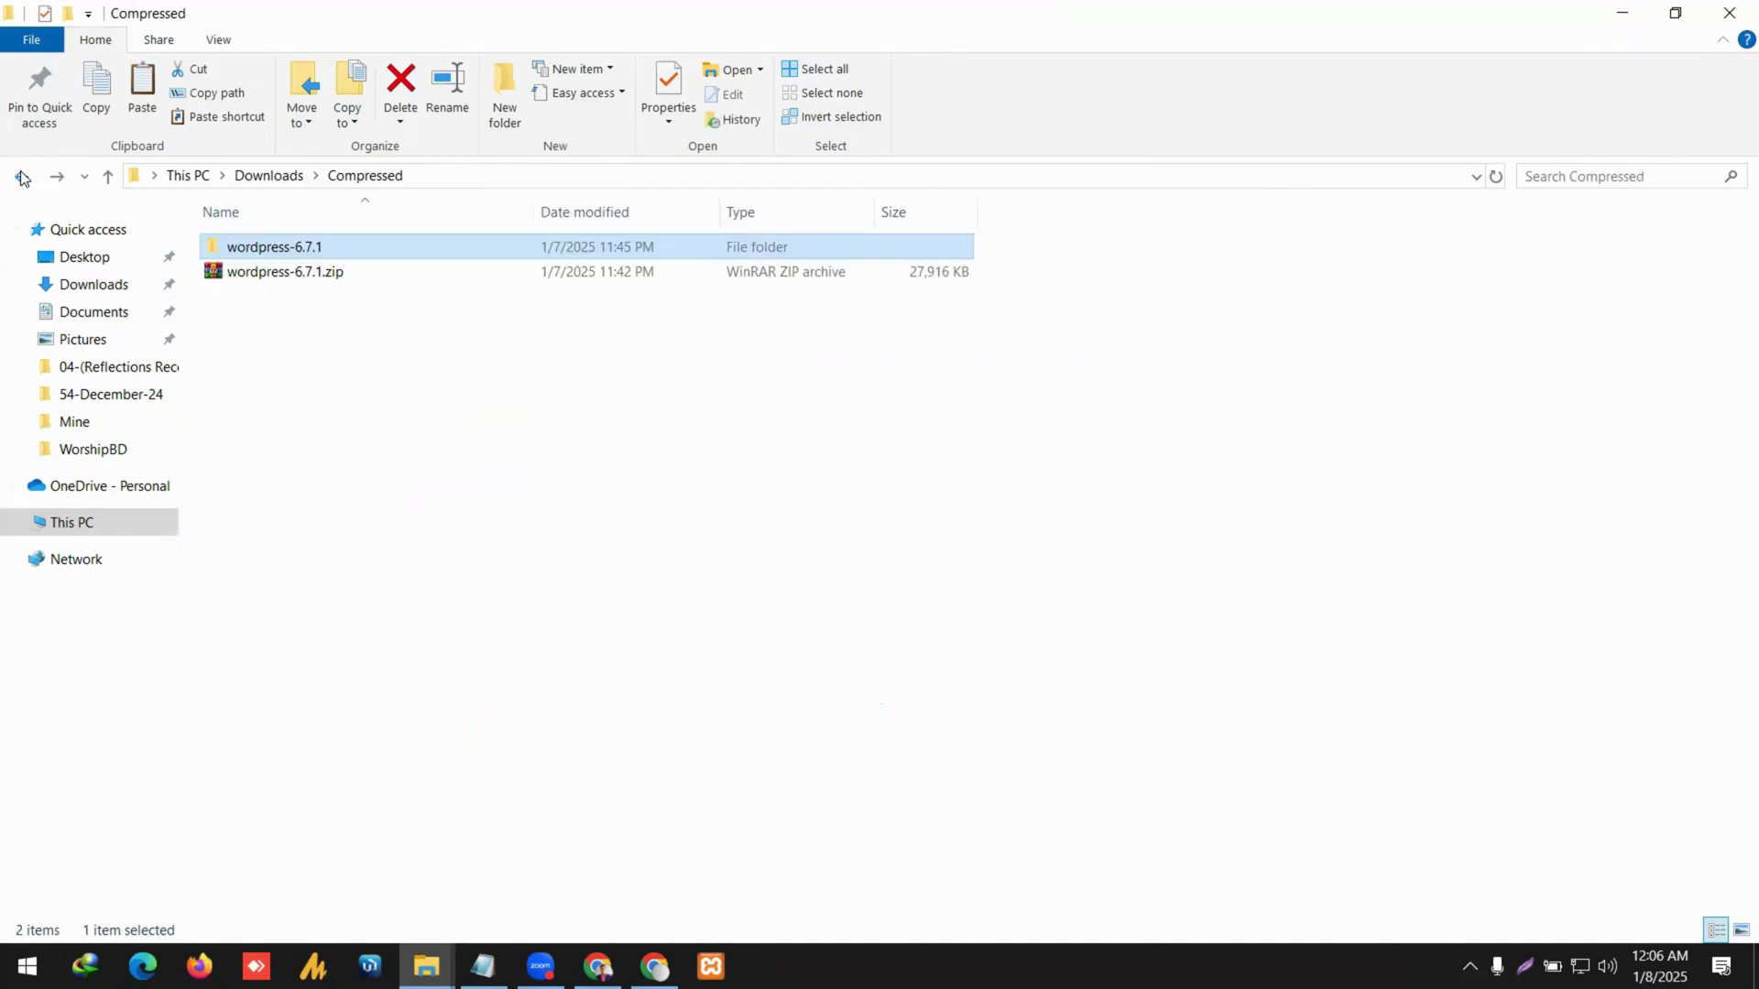
click(22, 177)
click(22, 177)
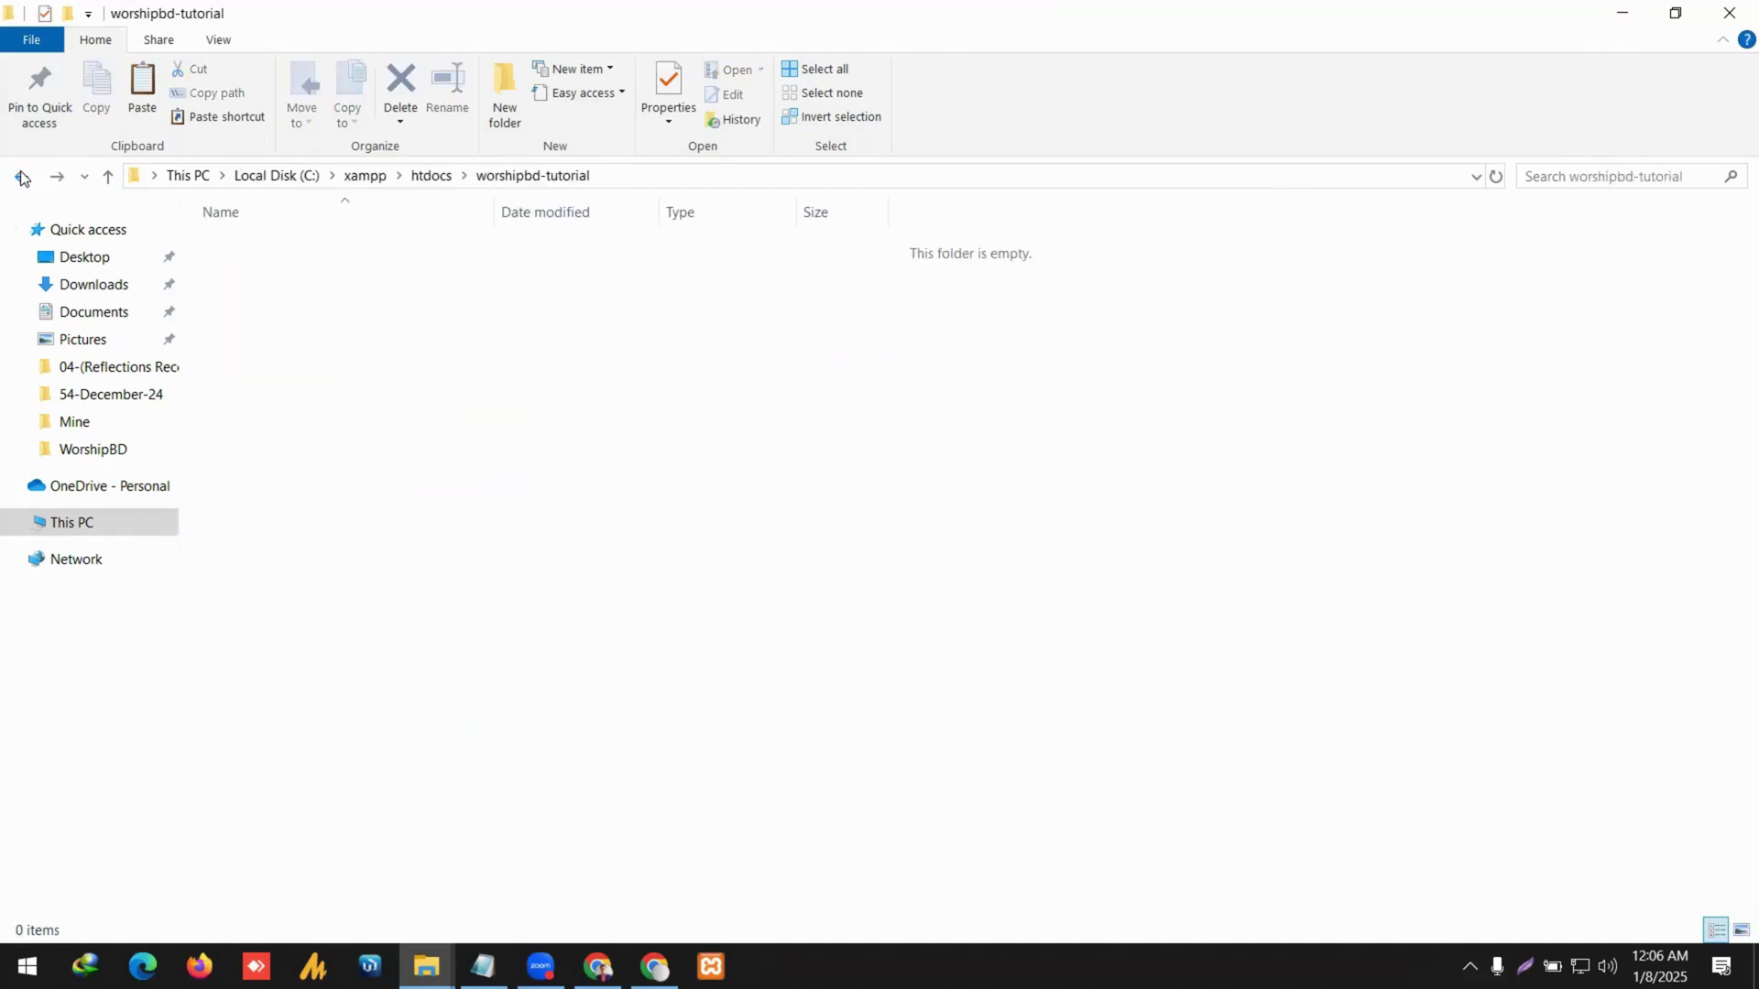
click(430, 175)
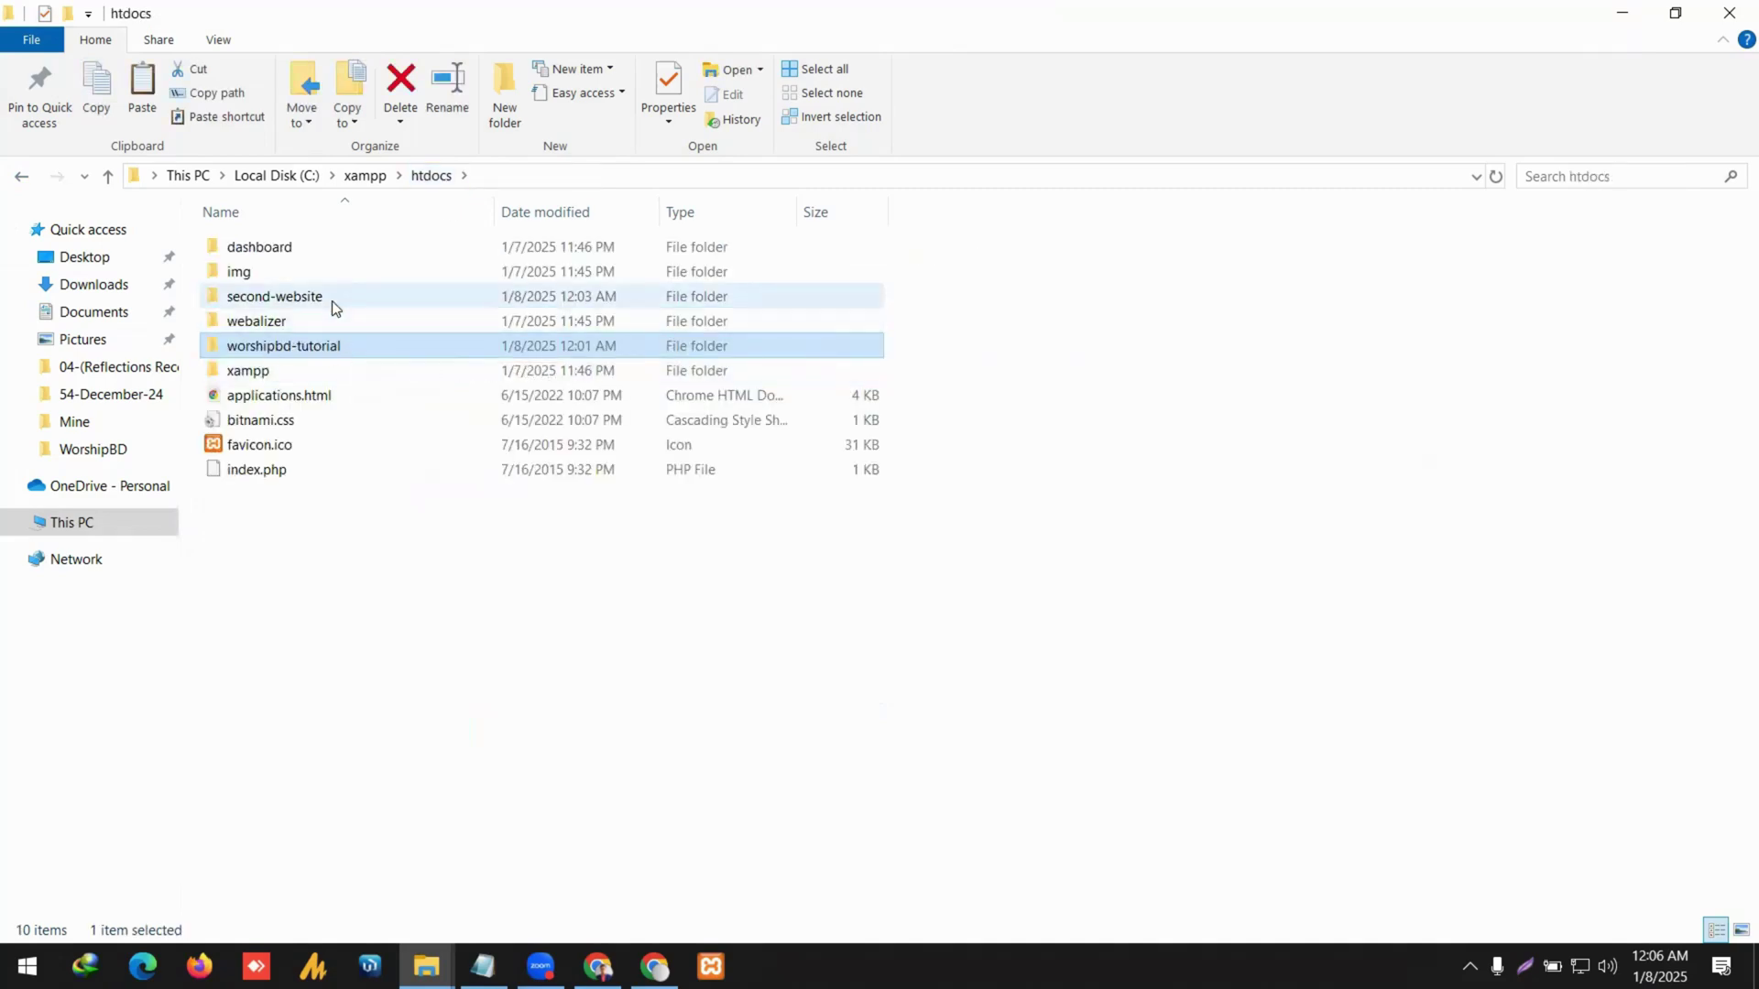
double_click(361, 354)
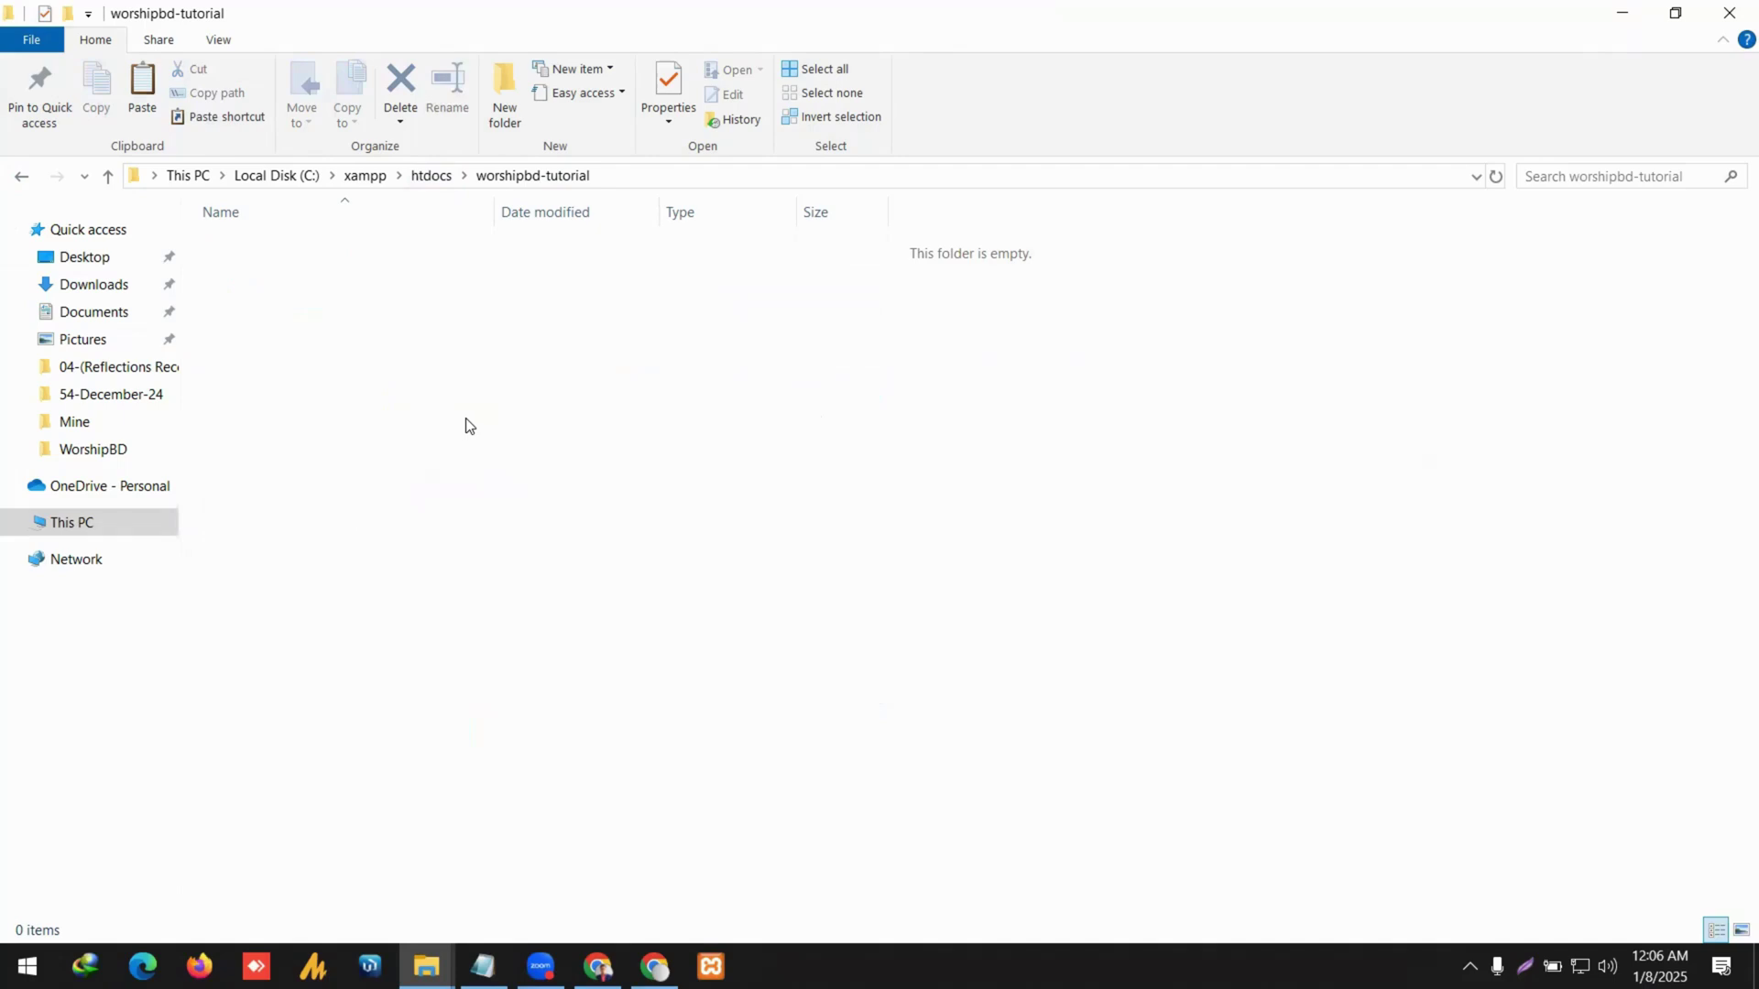
key(ctrl+v)
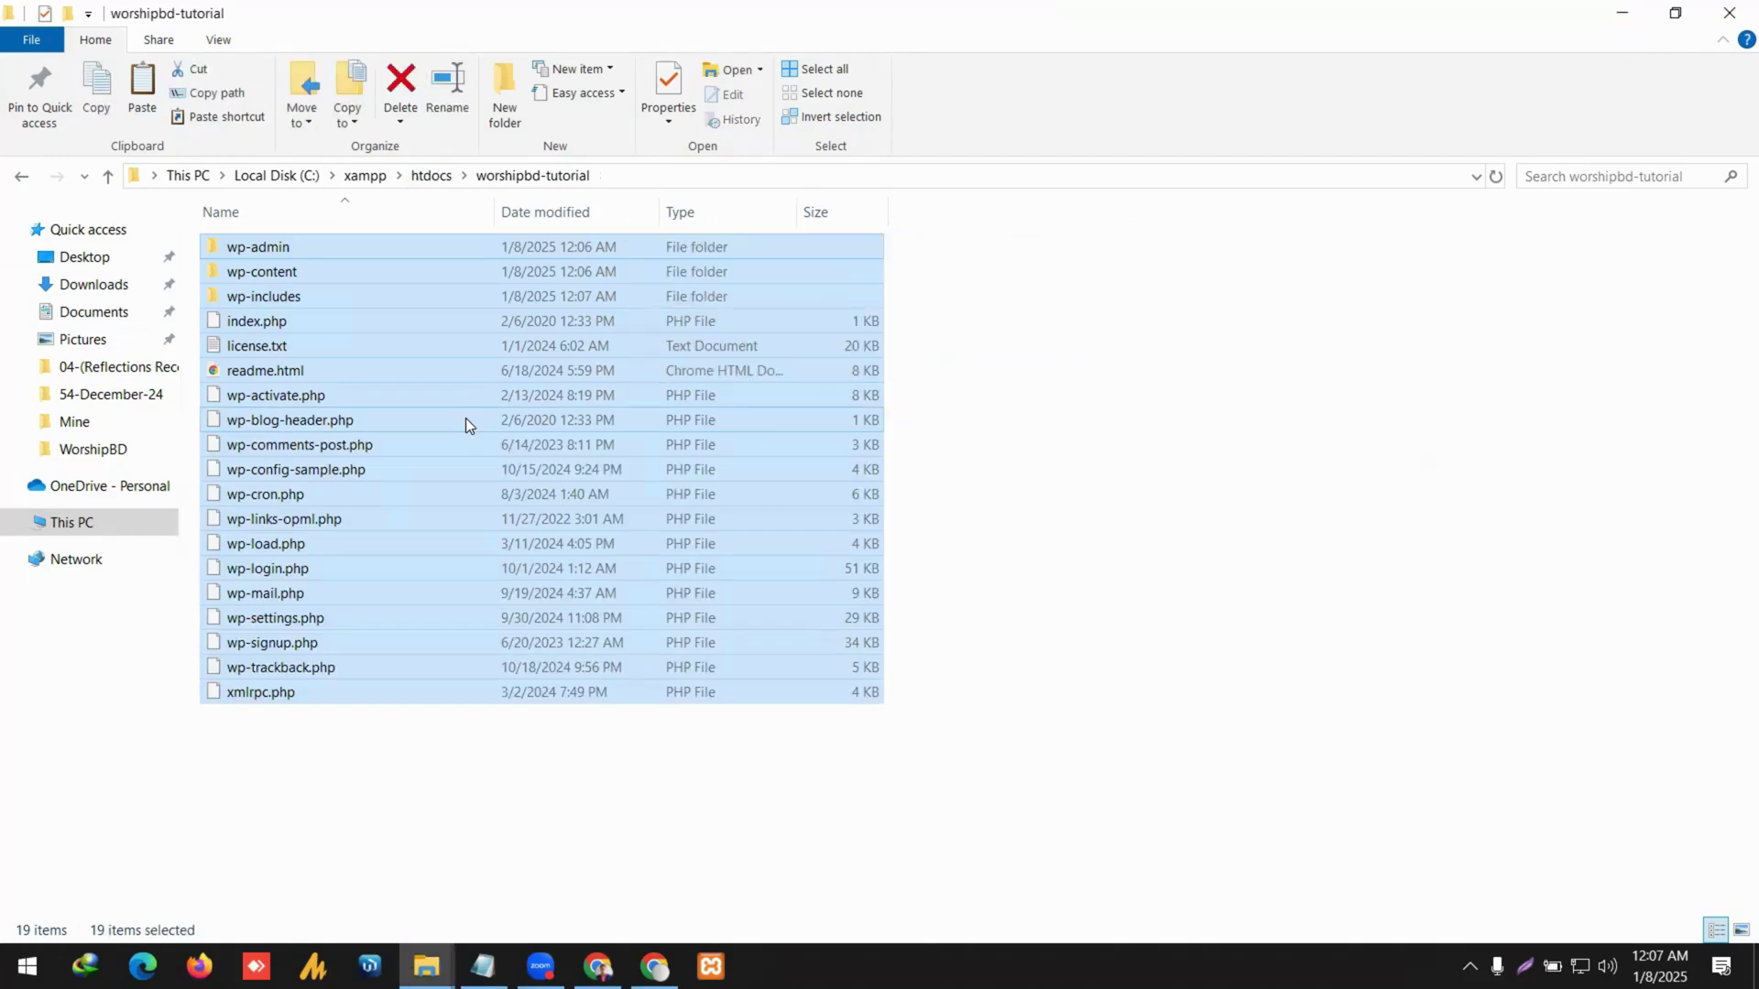
click(757, 745)
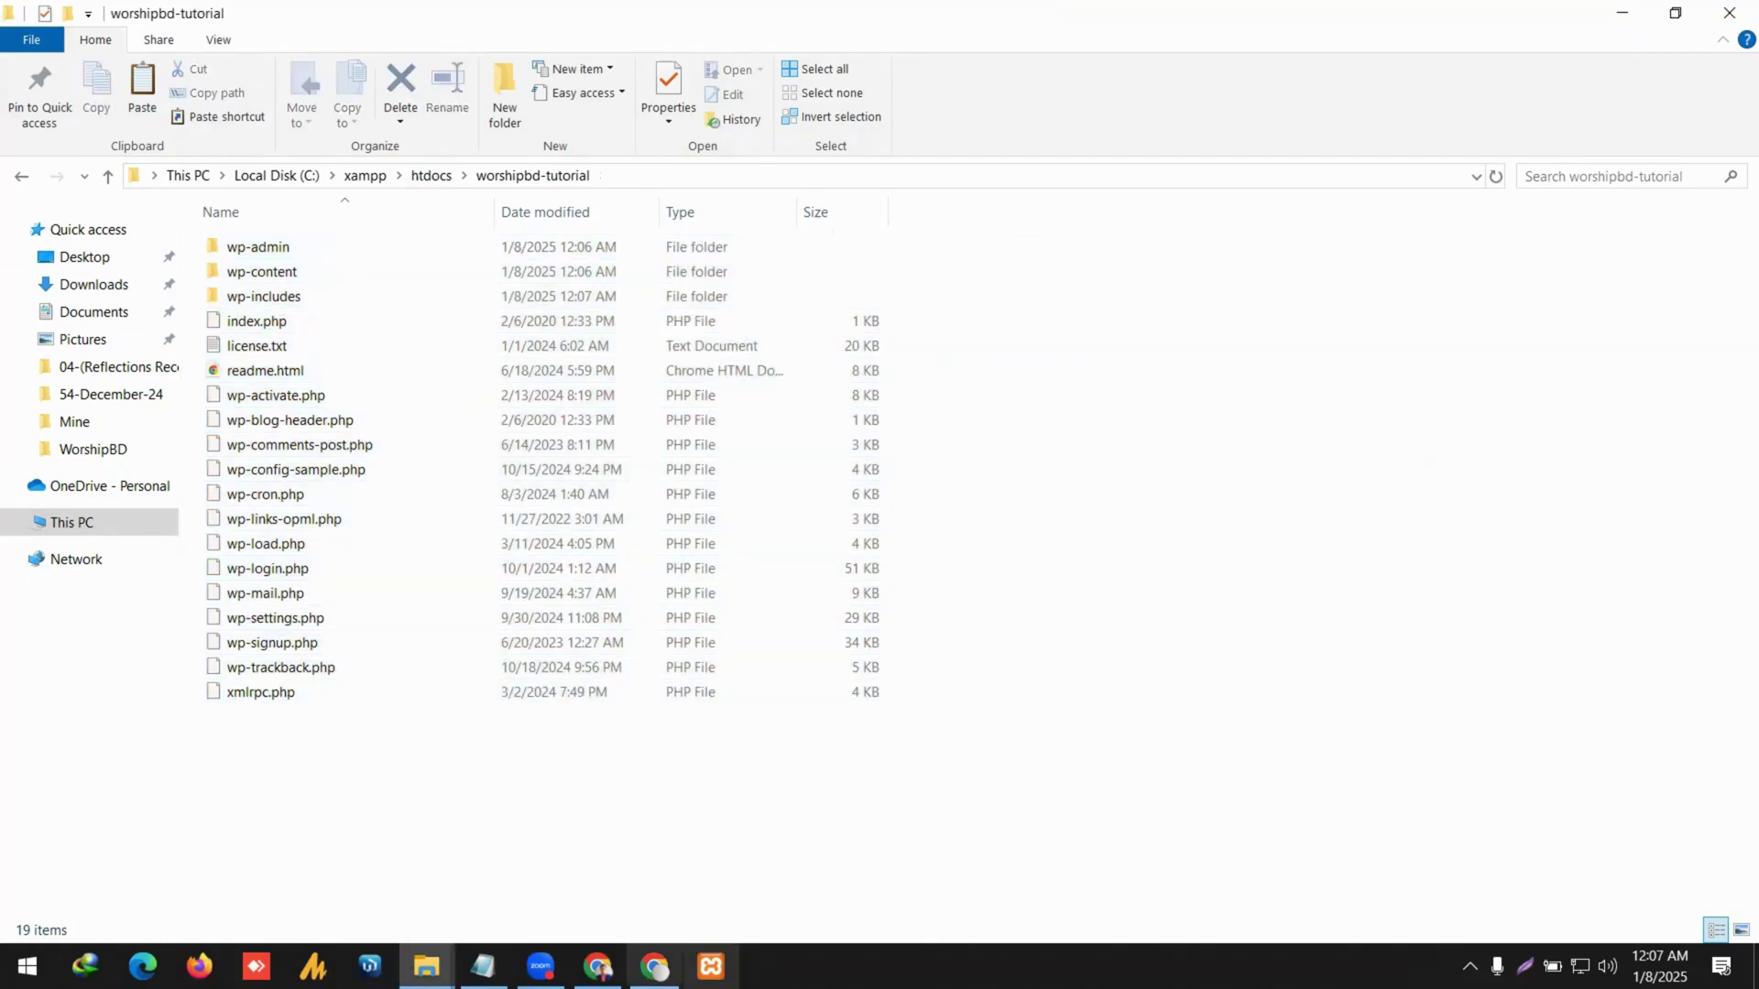
click(654, 966)
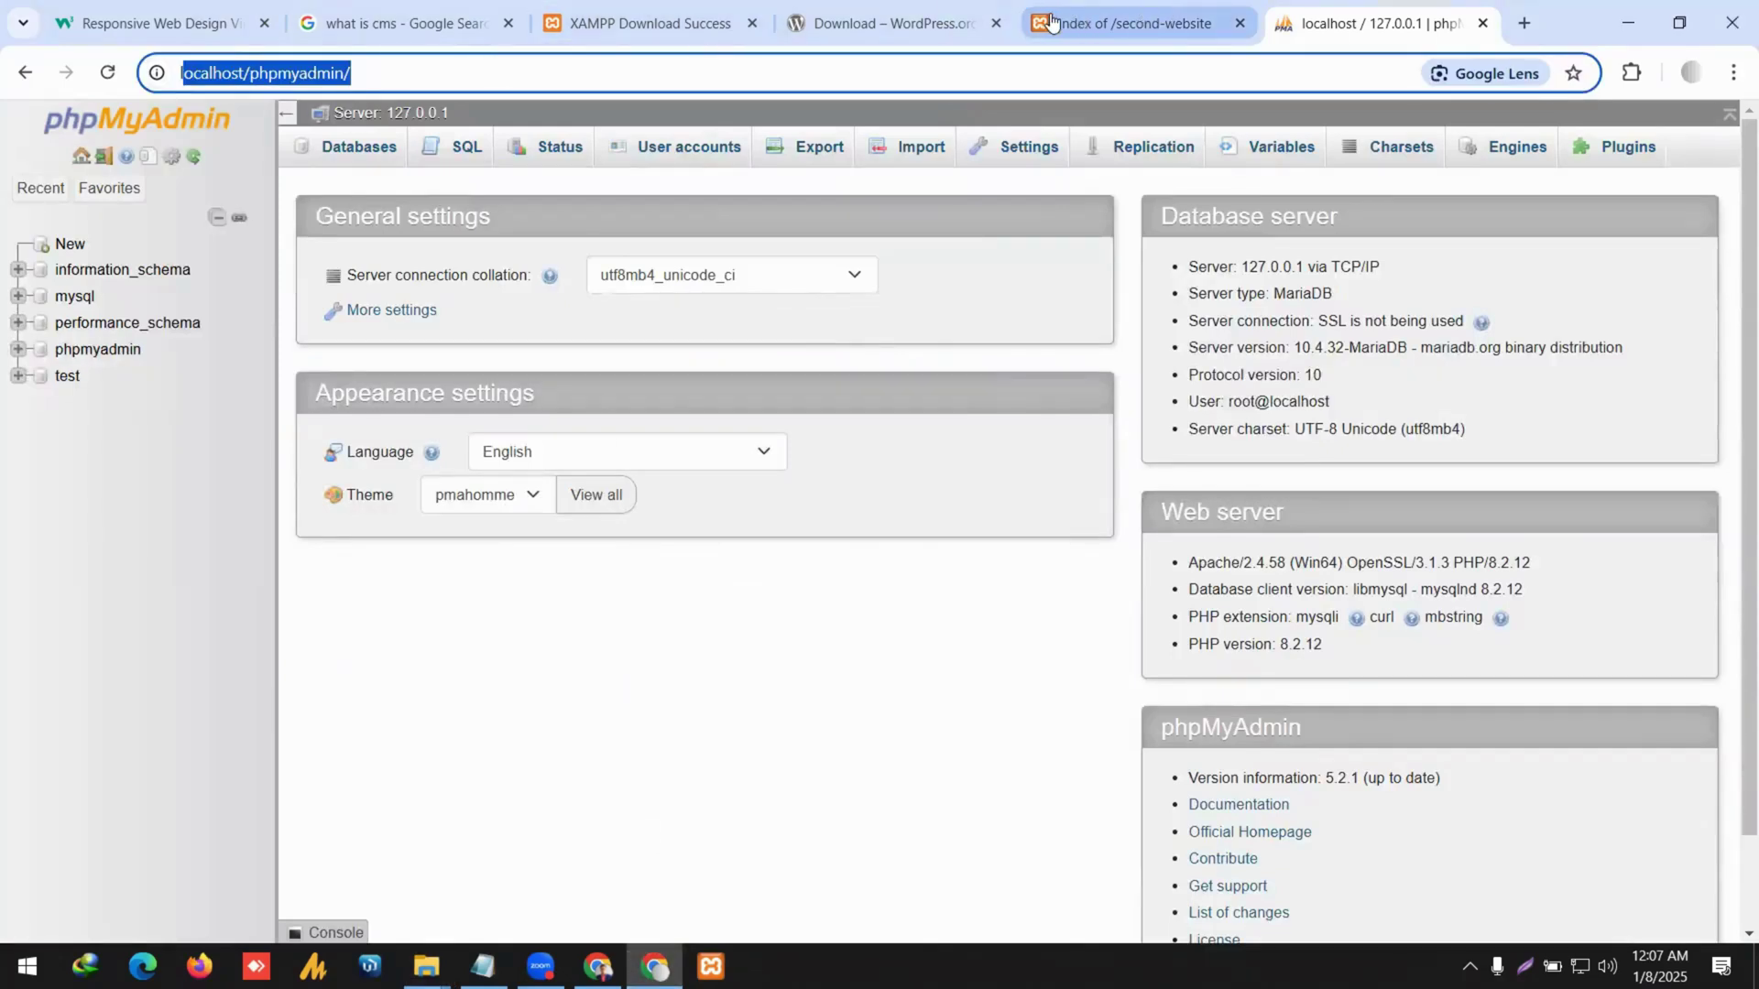
Reload localhost/worshipbd-tutorial to launch the WordPress setup language page.
click(1099, 21)
click(24, 72)
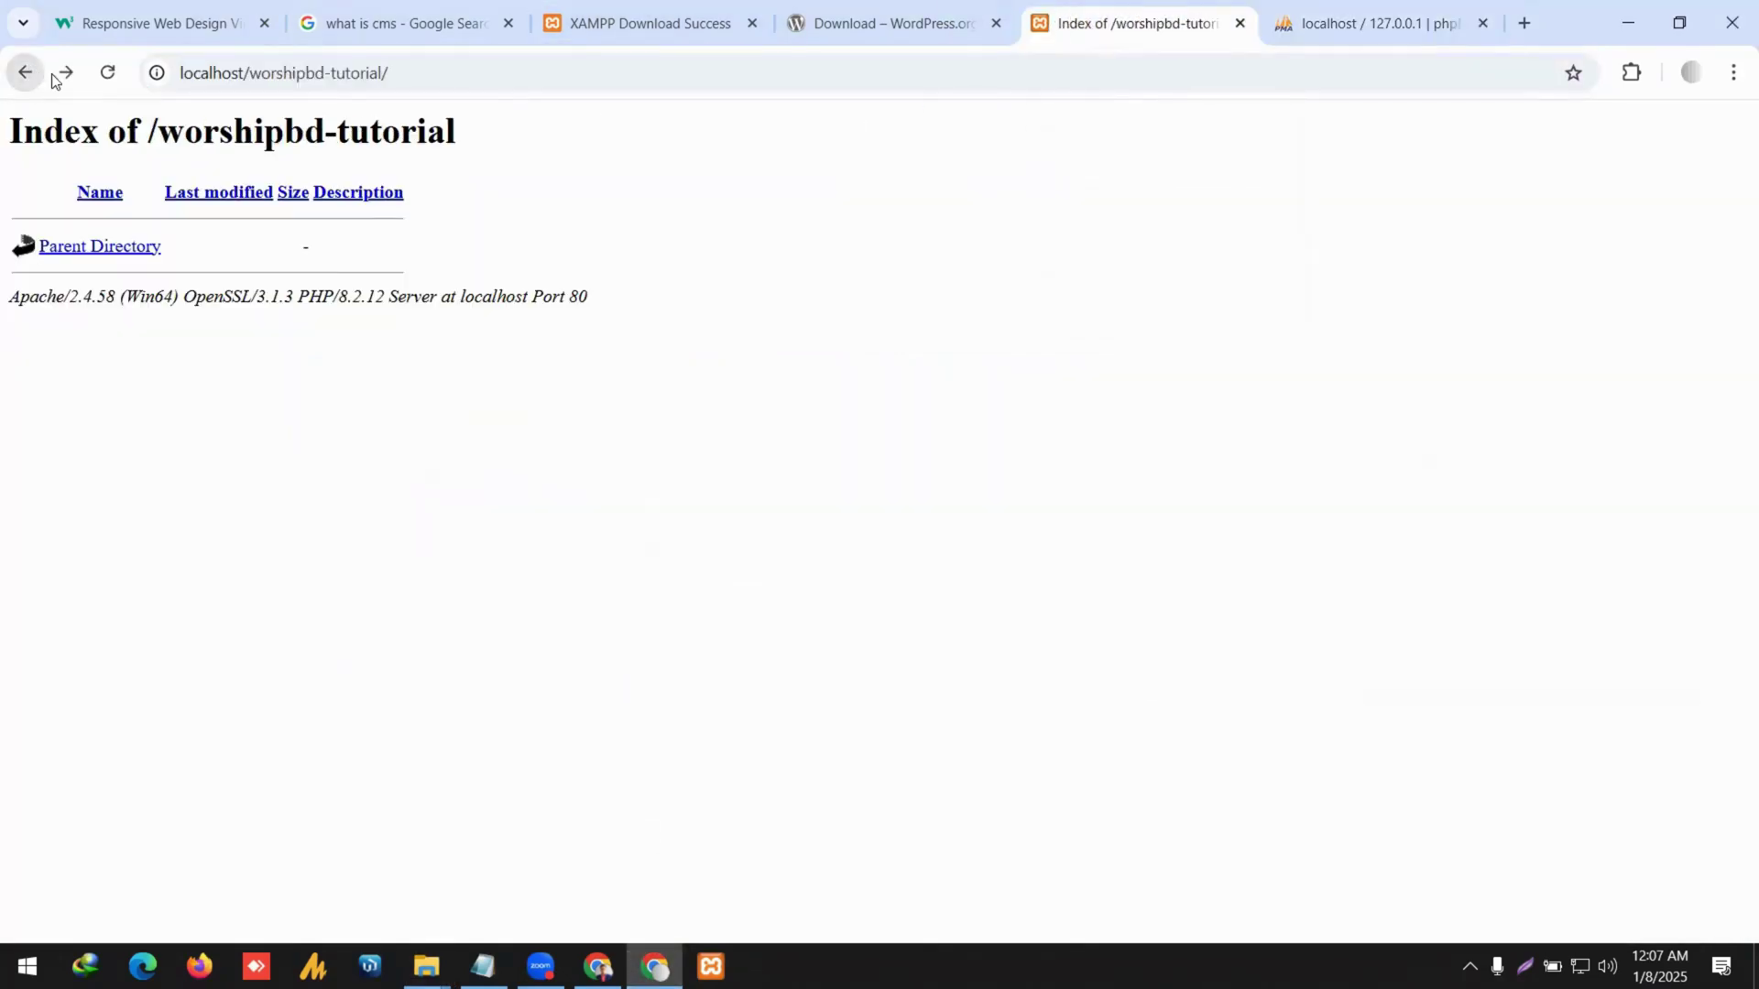
click(322, 73)
key(Return)
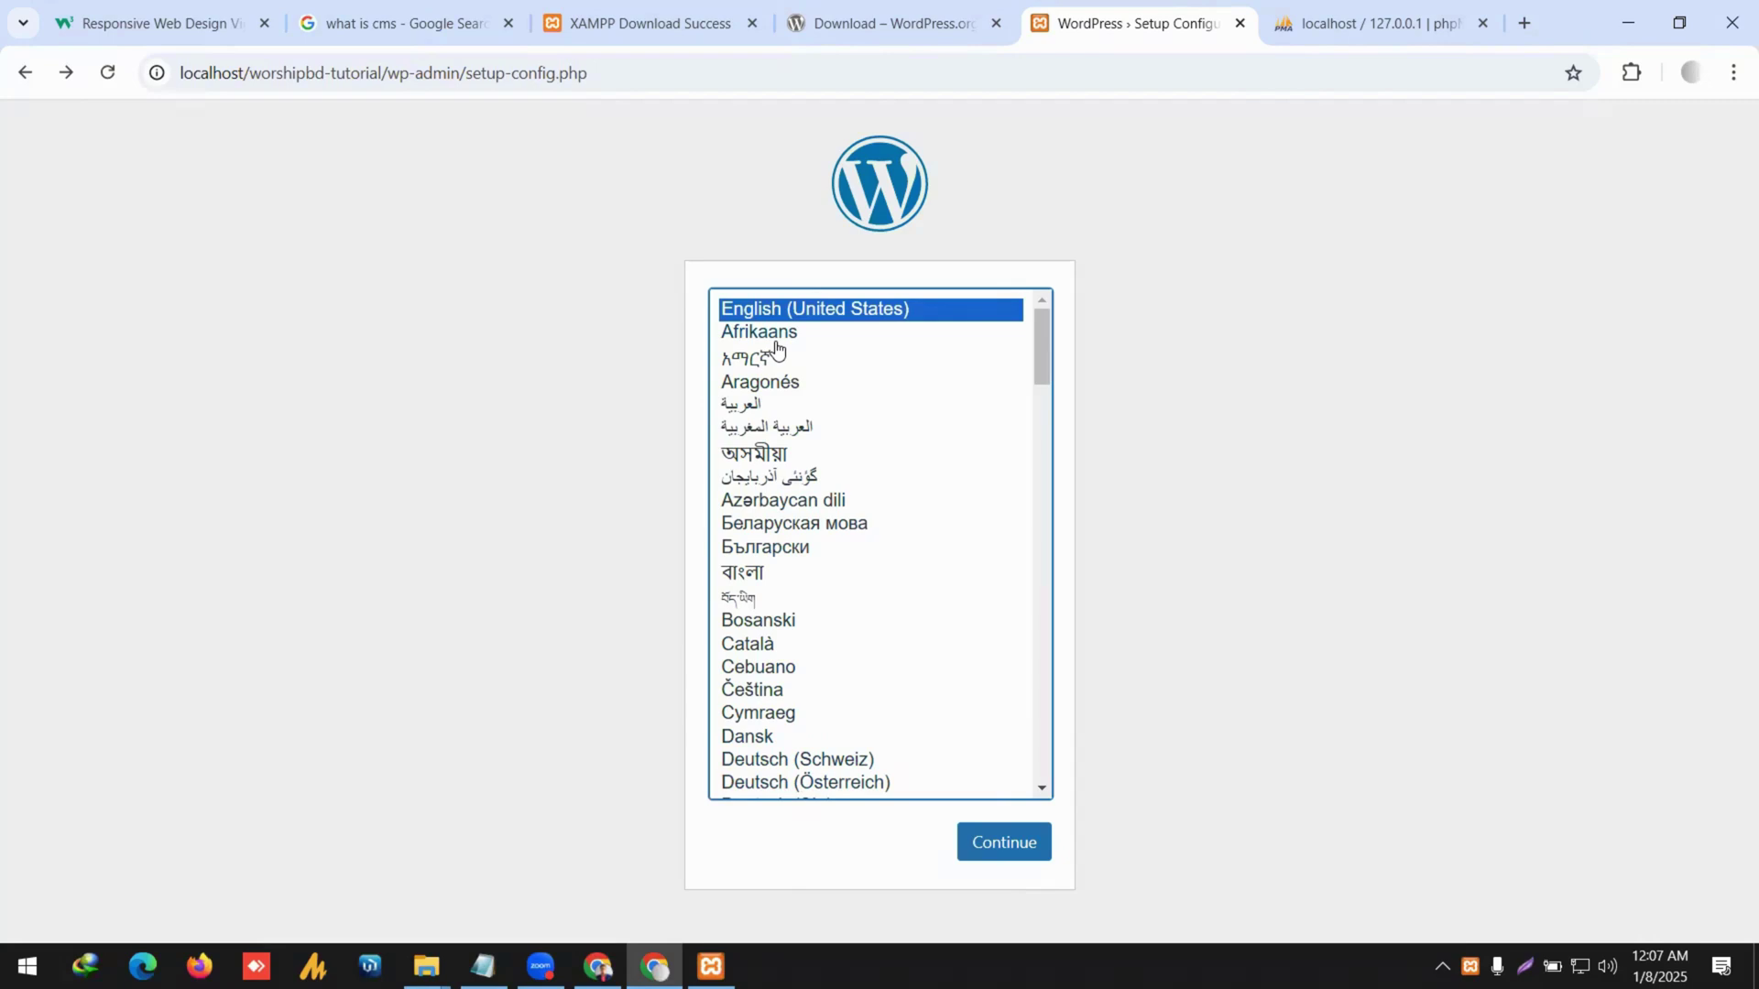
Recheck the worshipbd-tutorial folder in Explorer, then inspect the setup-config.php address.
click(427, 966)
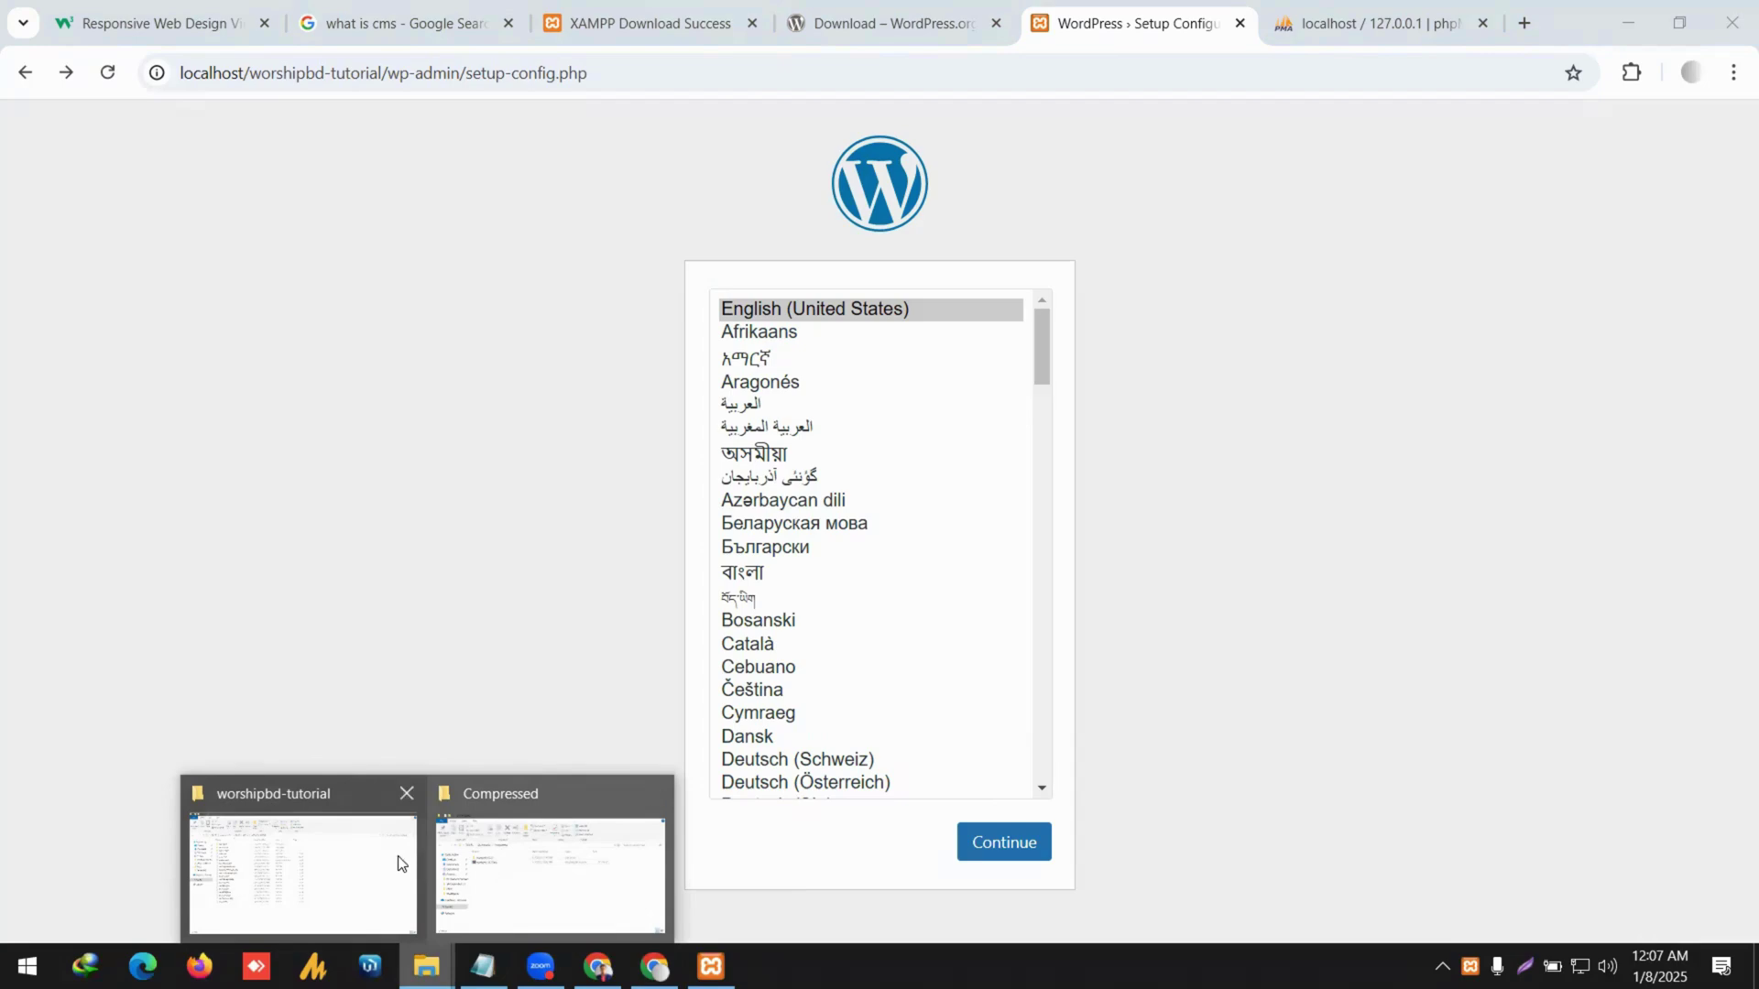
click(371, 853)
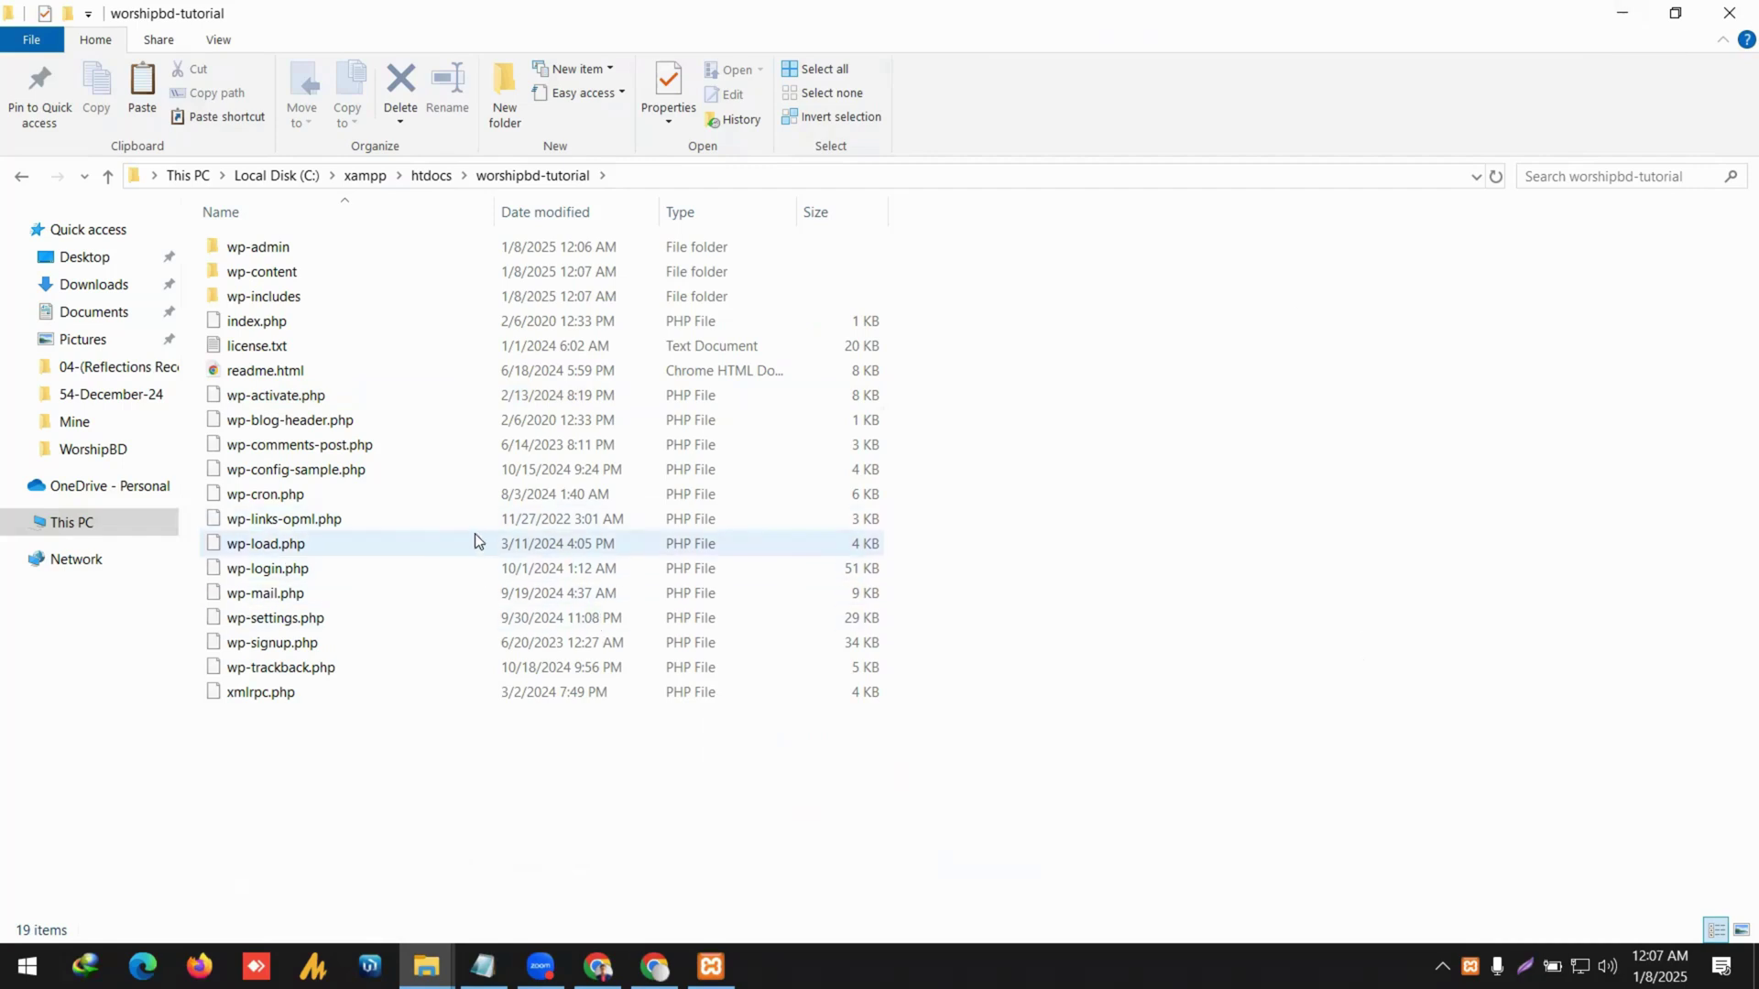
click(434, 177)
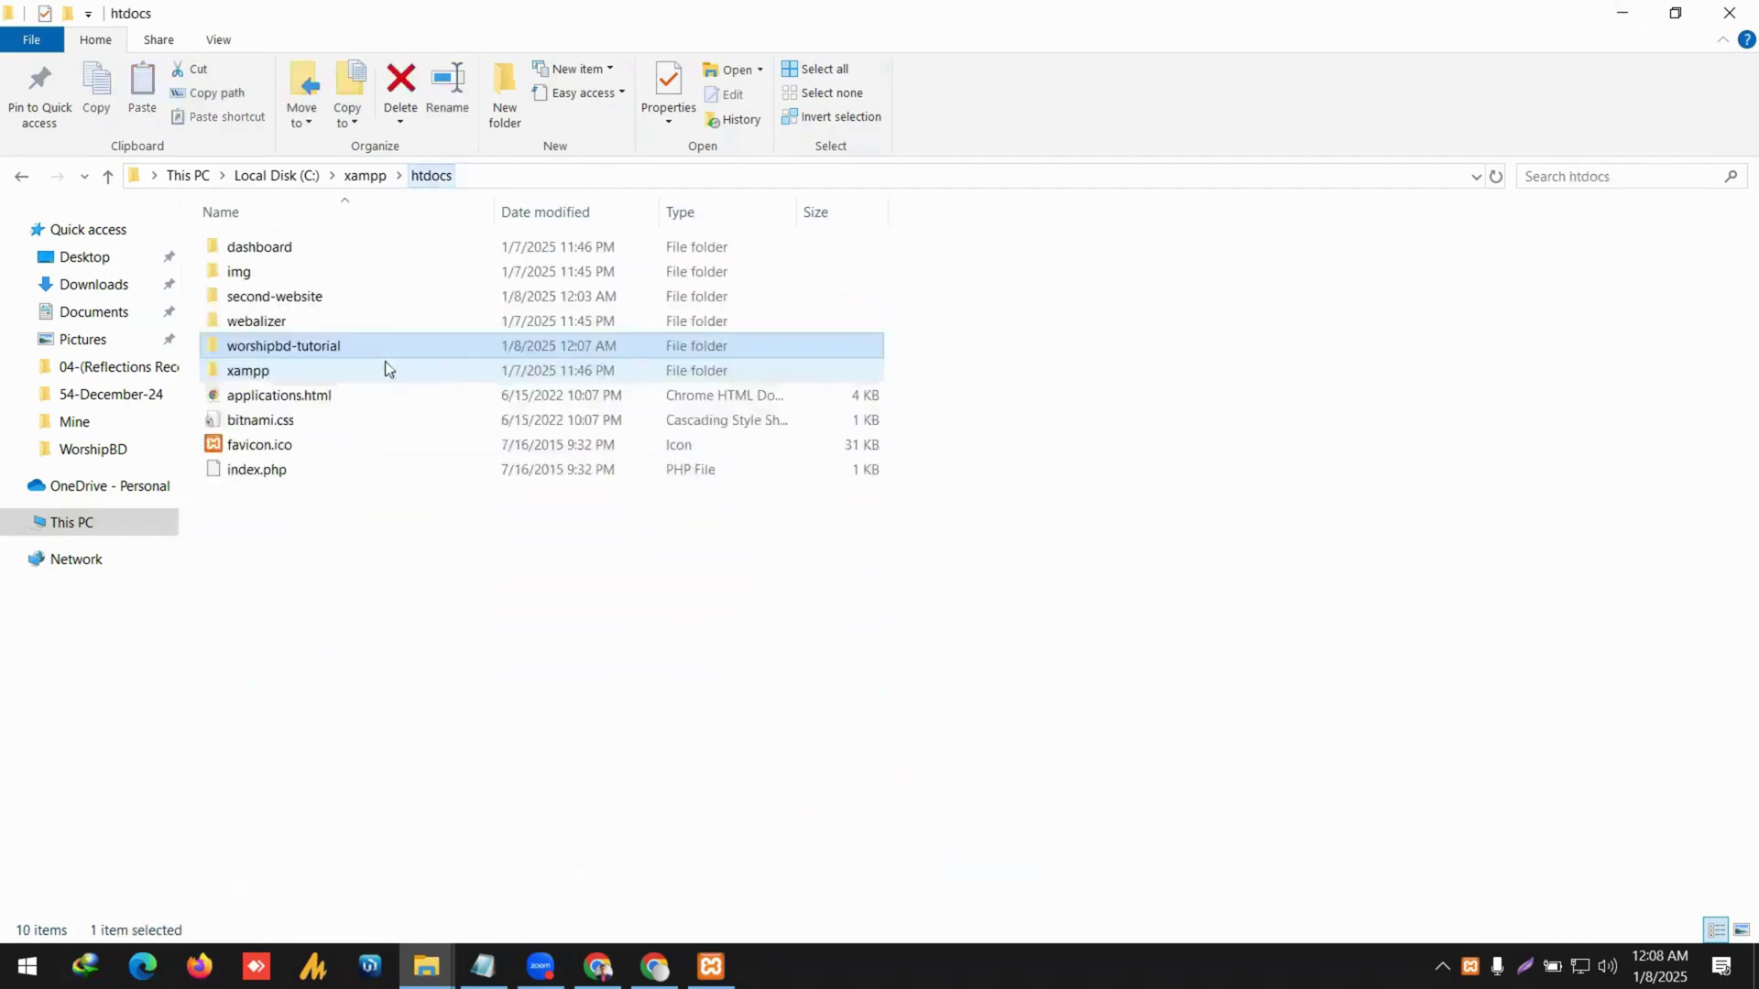
double_click(321, 352)
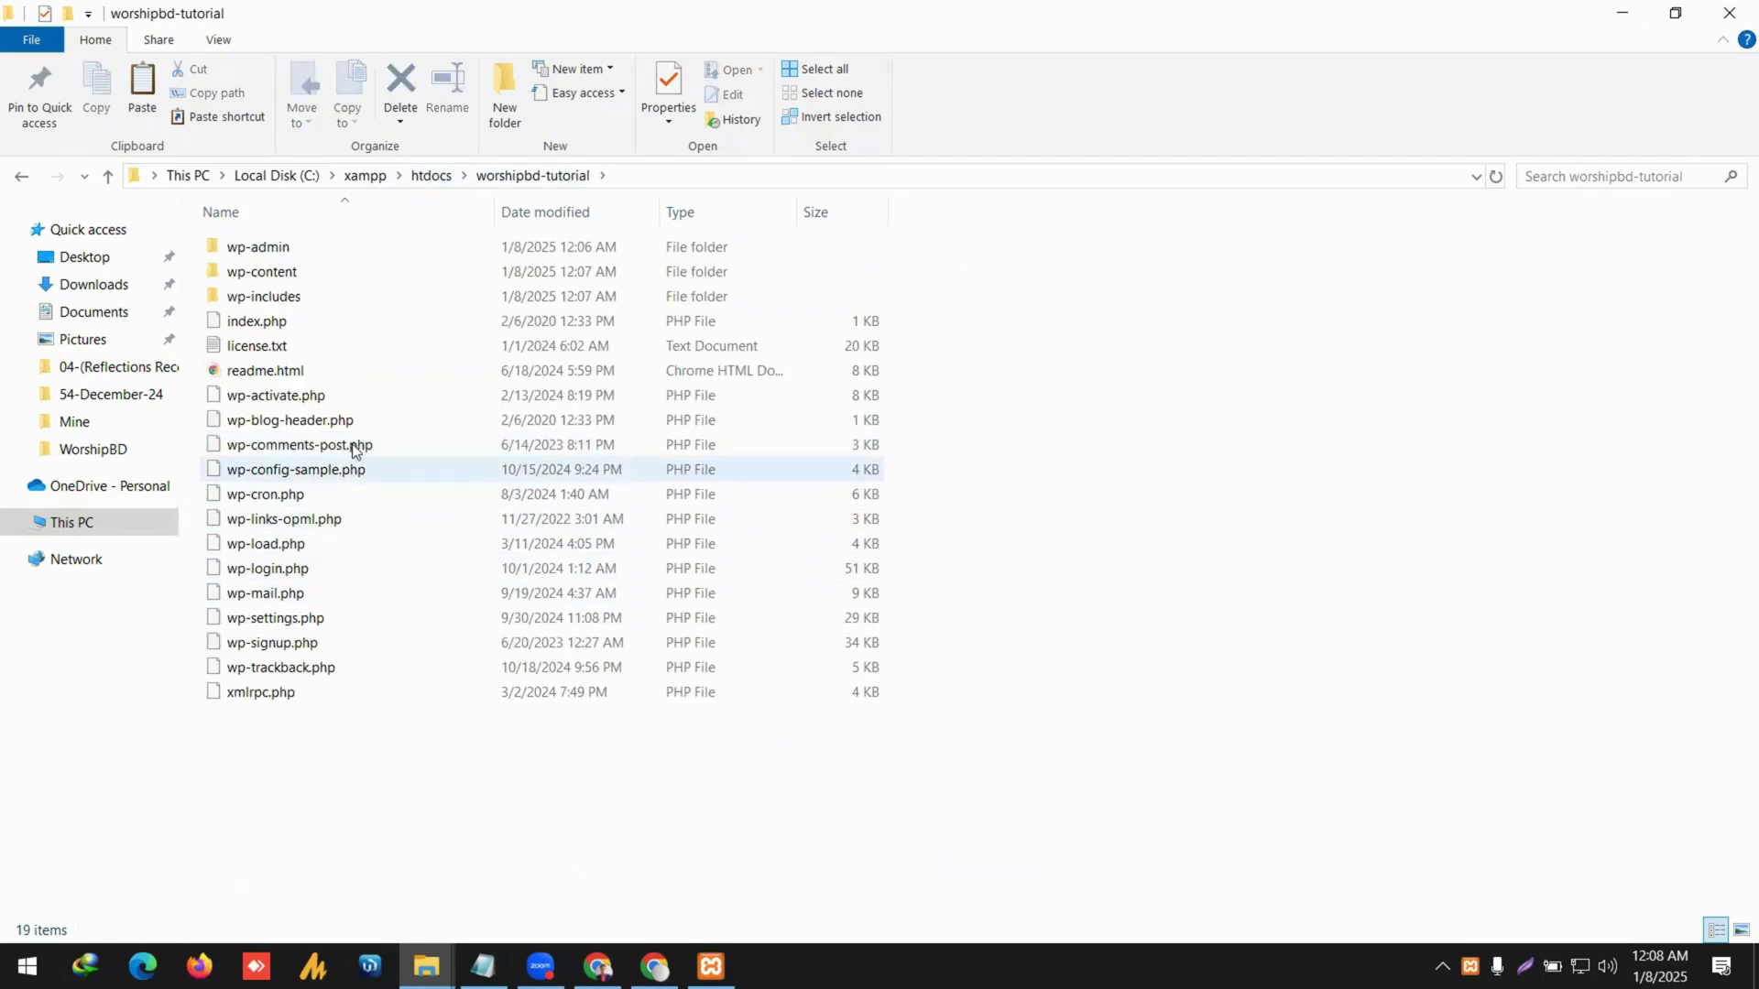
click(1622, 12)
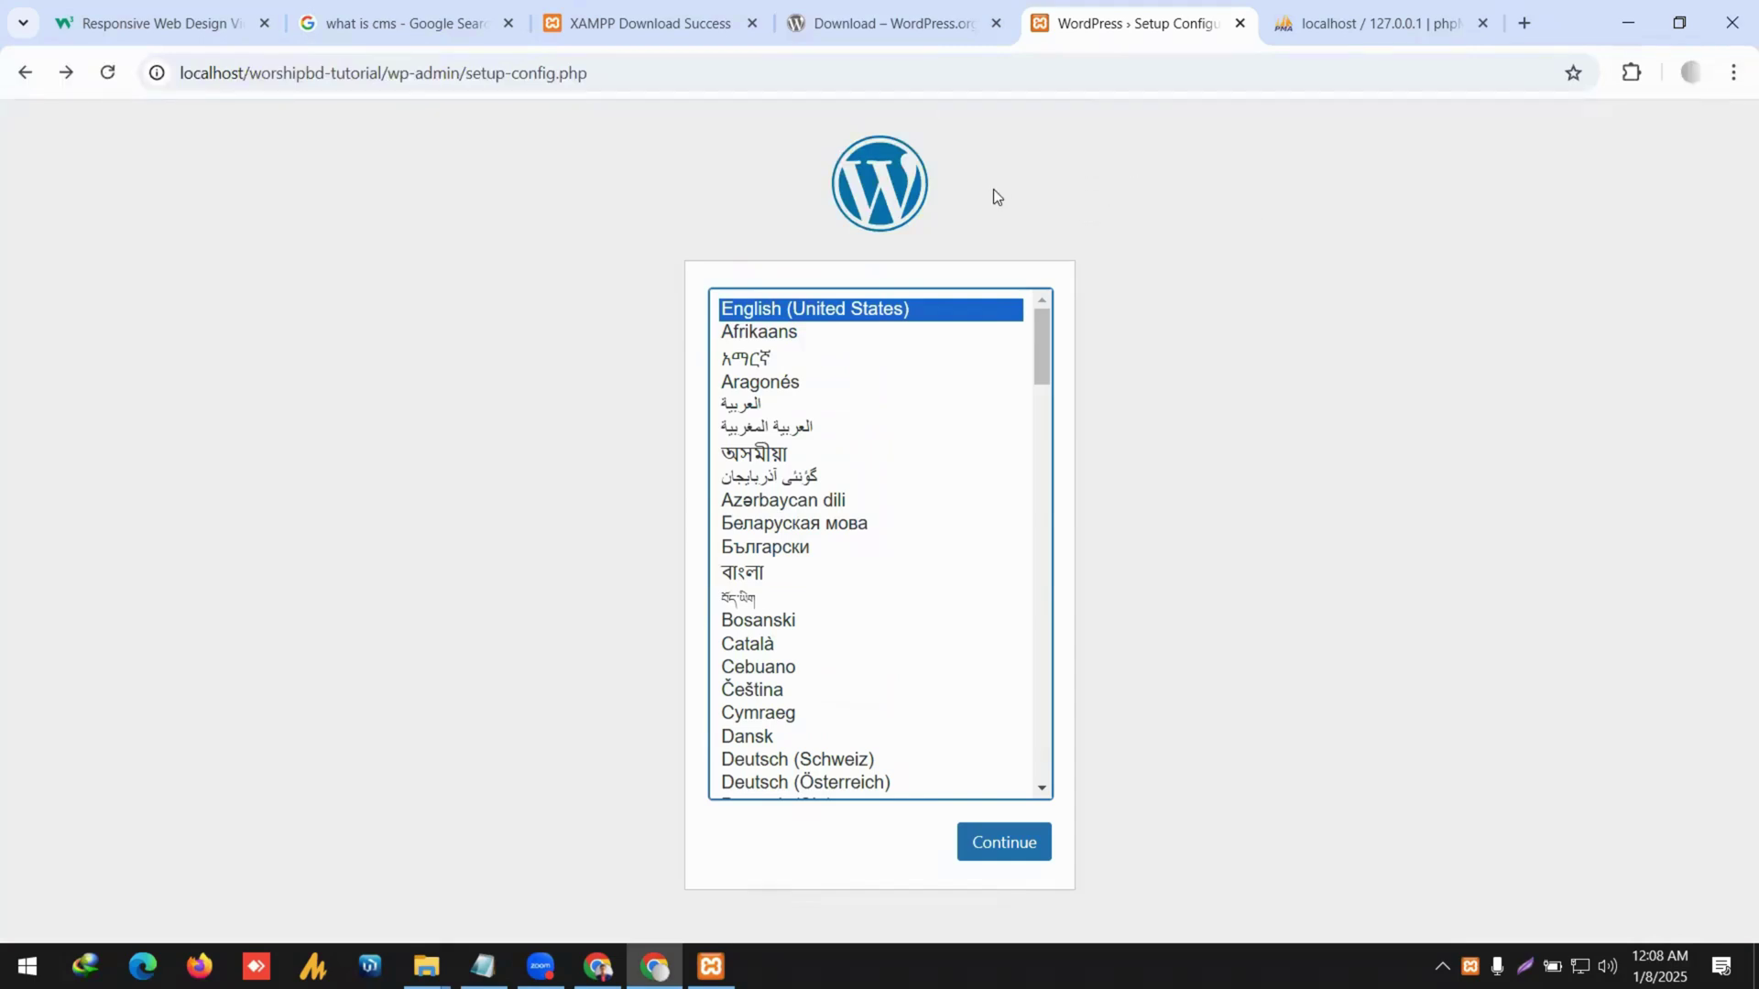
click(378, 71)
click(383, 72)
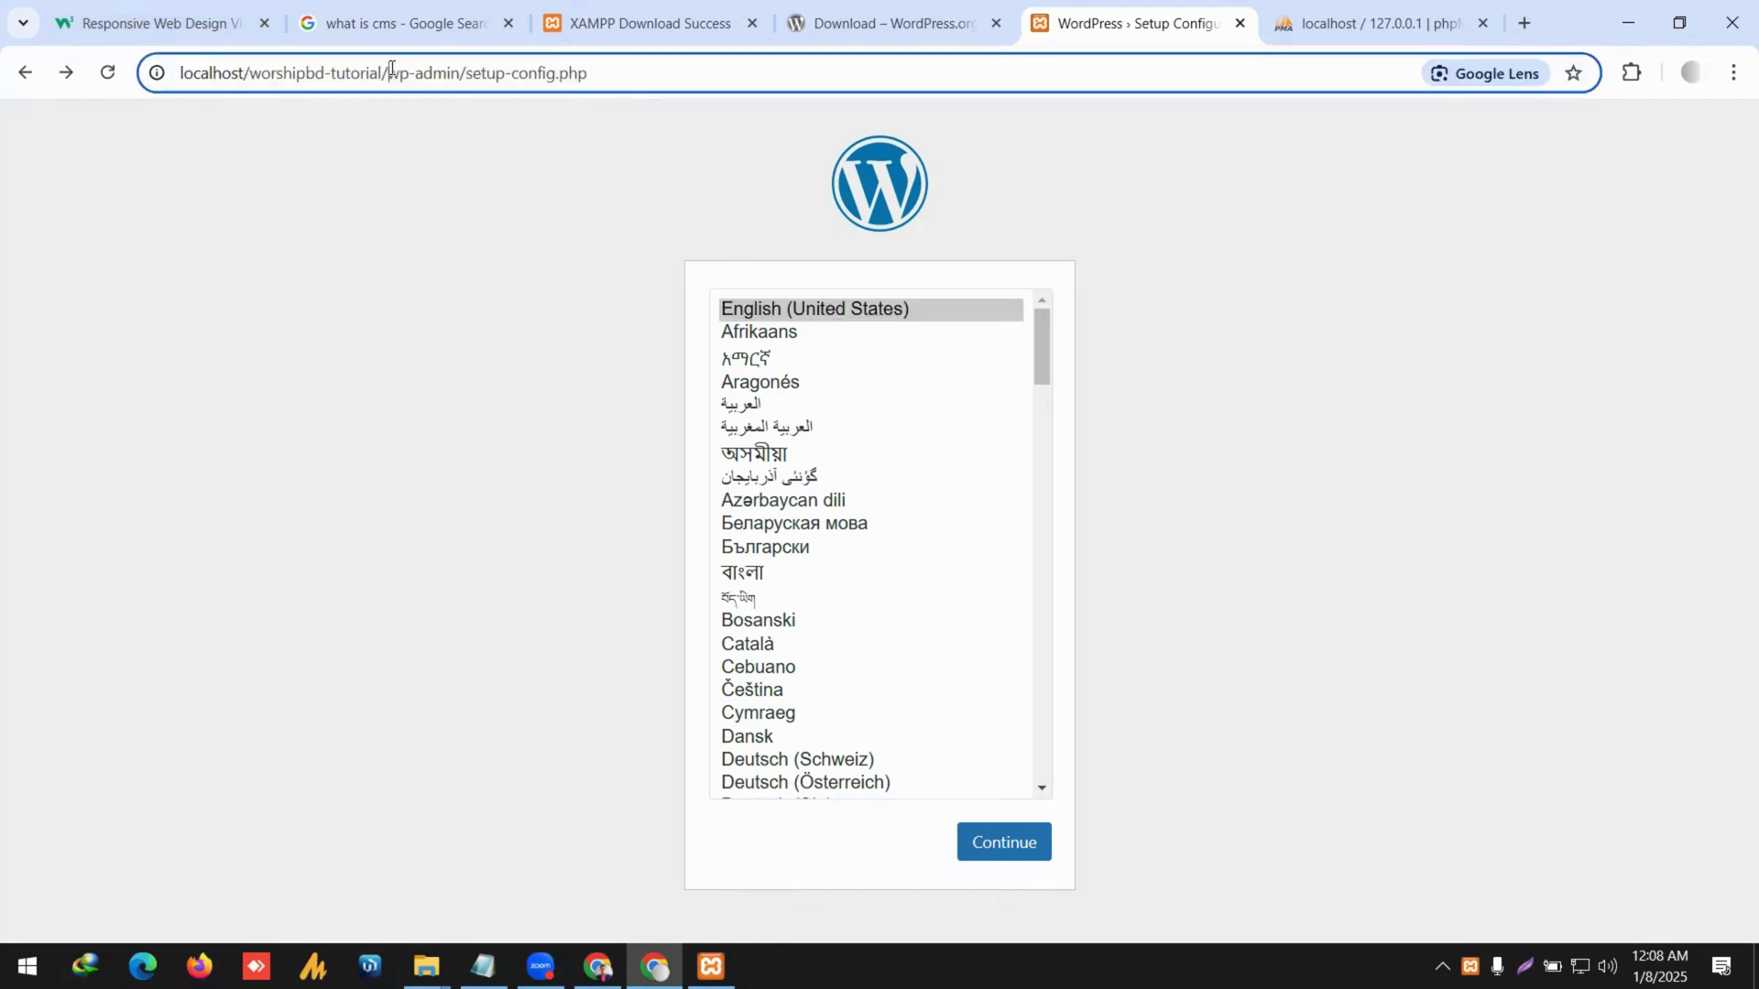
drag(383, 72, 200, 80)
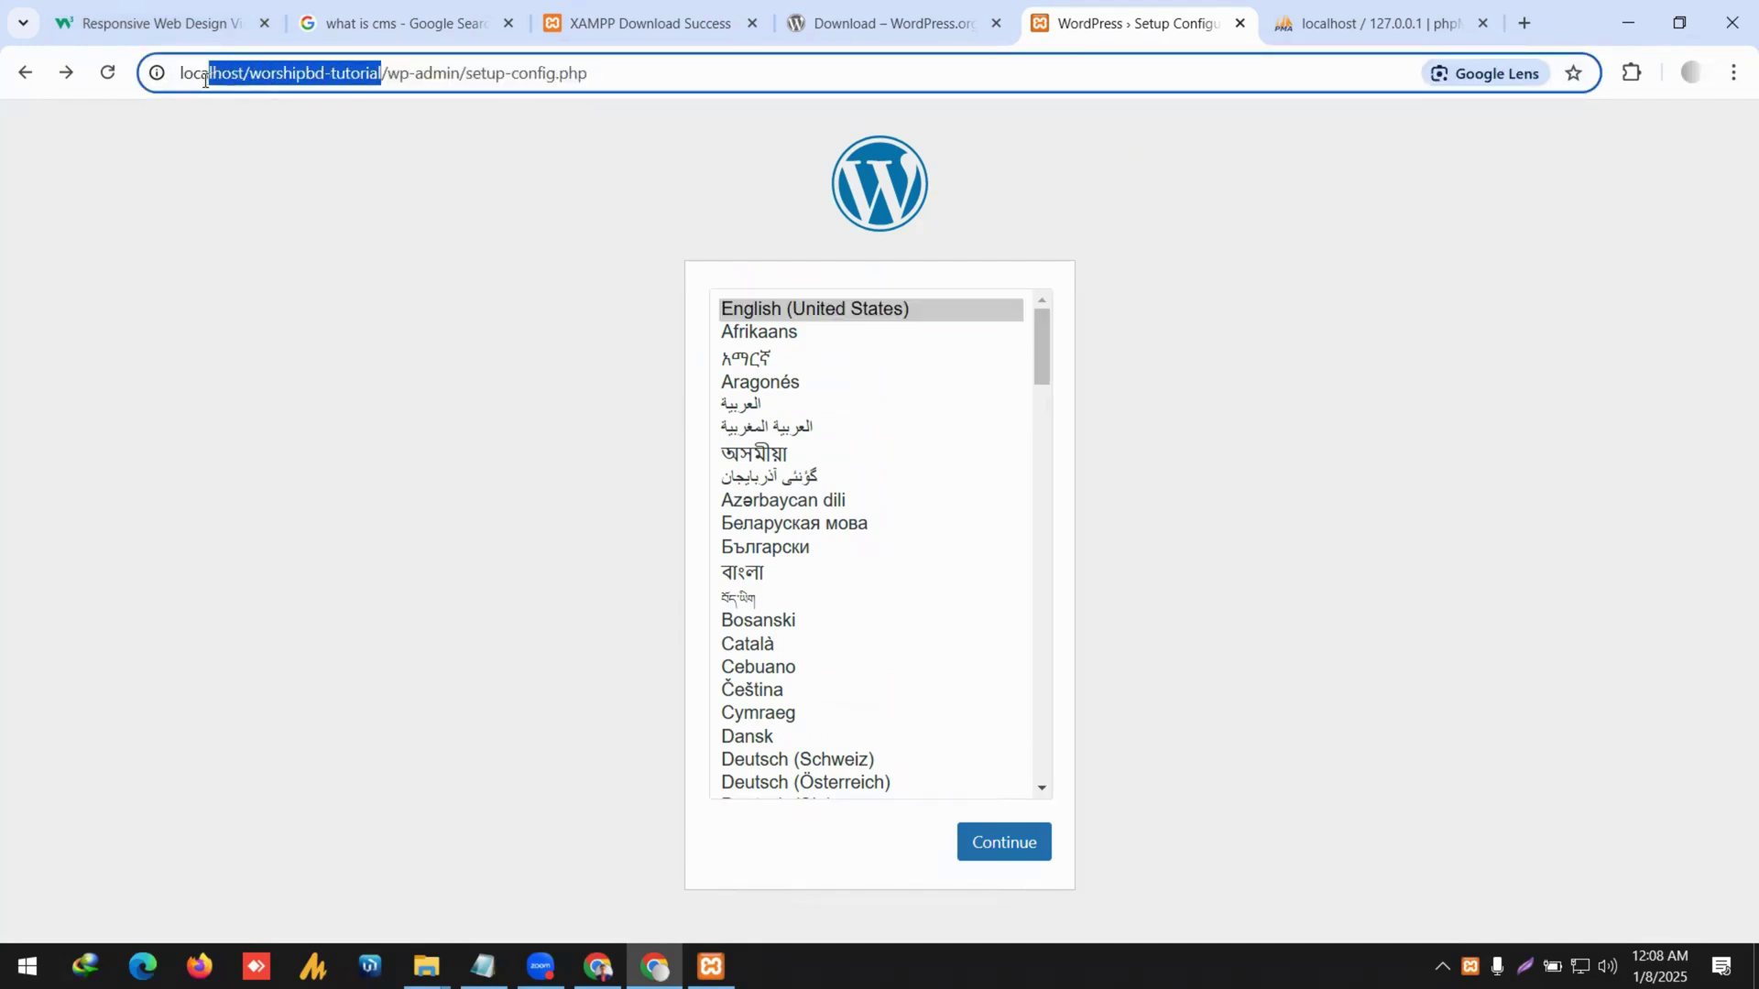
double_click(436, 73)
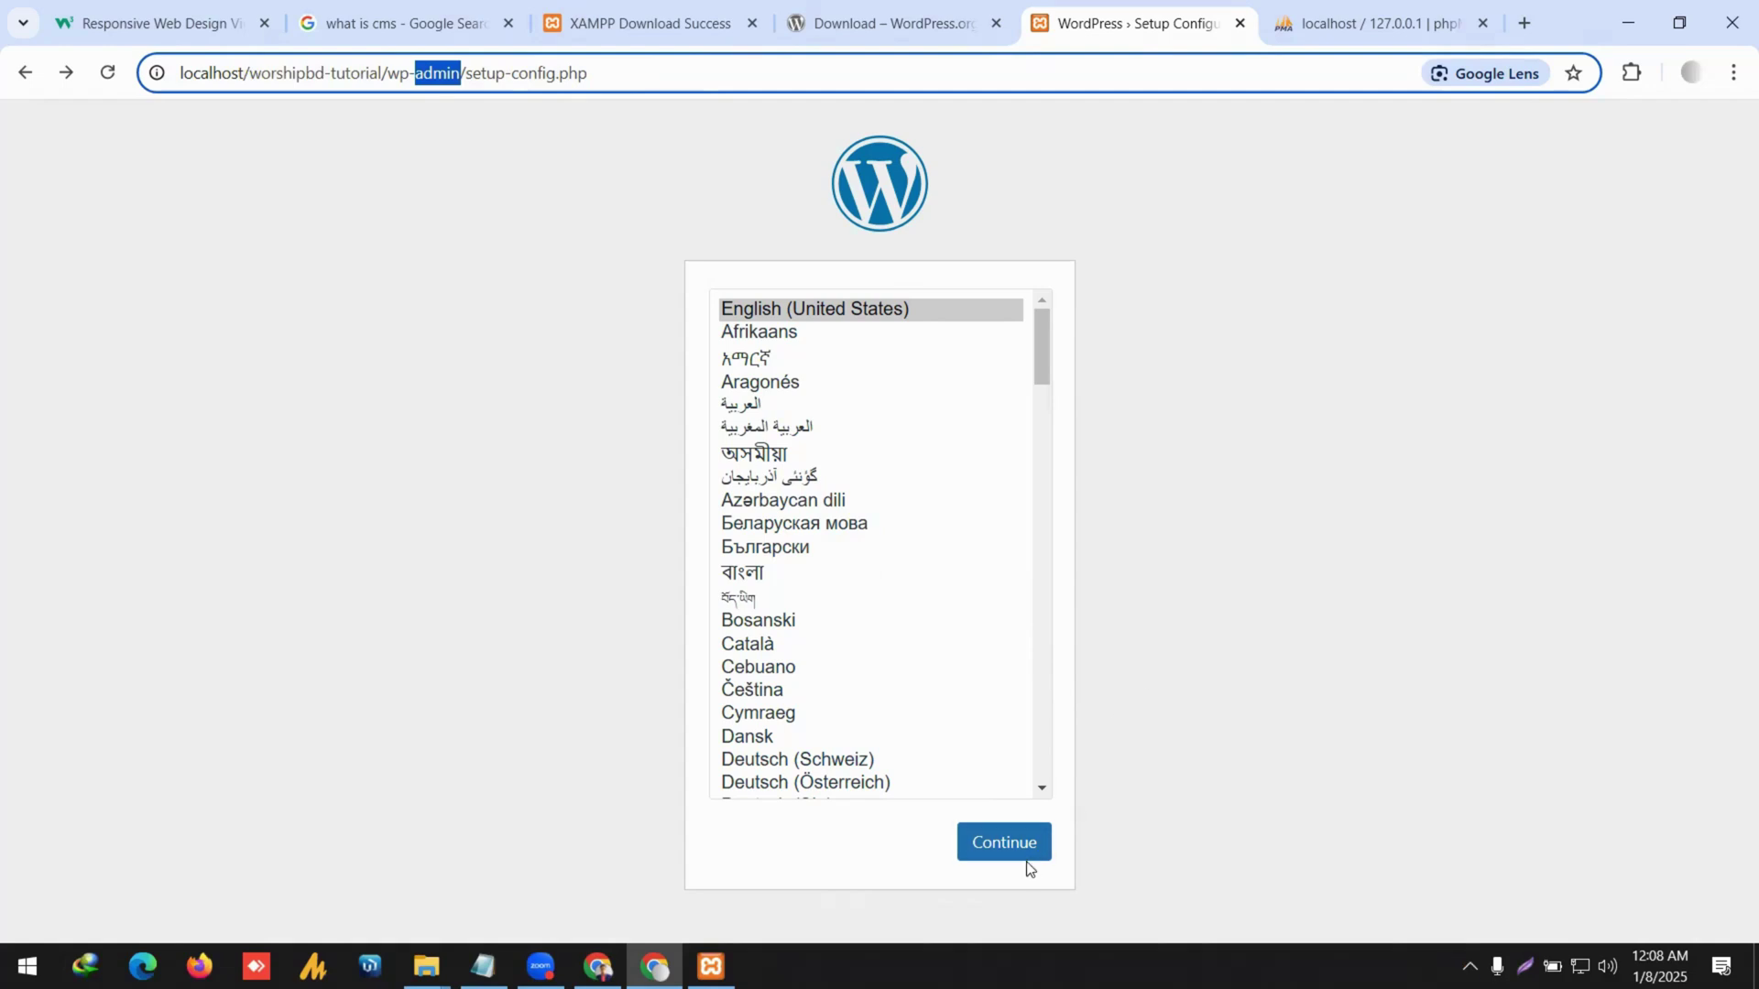
Continue in English, highlight the required database details and table prefix, then switch to phpMyAdmin.
click(1002, 859)
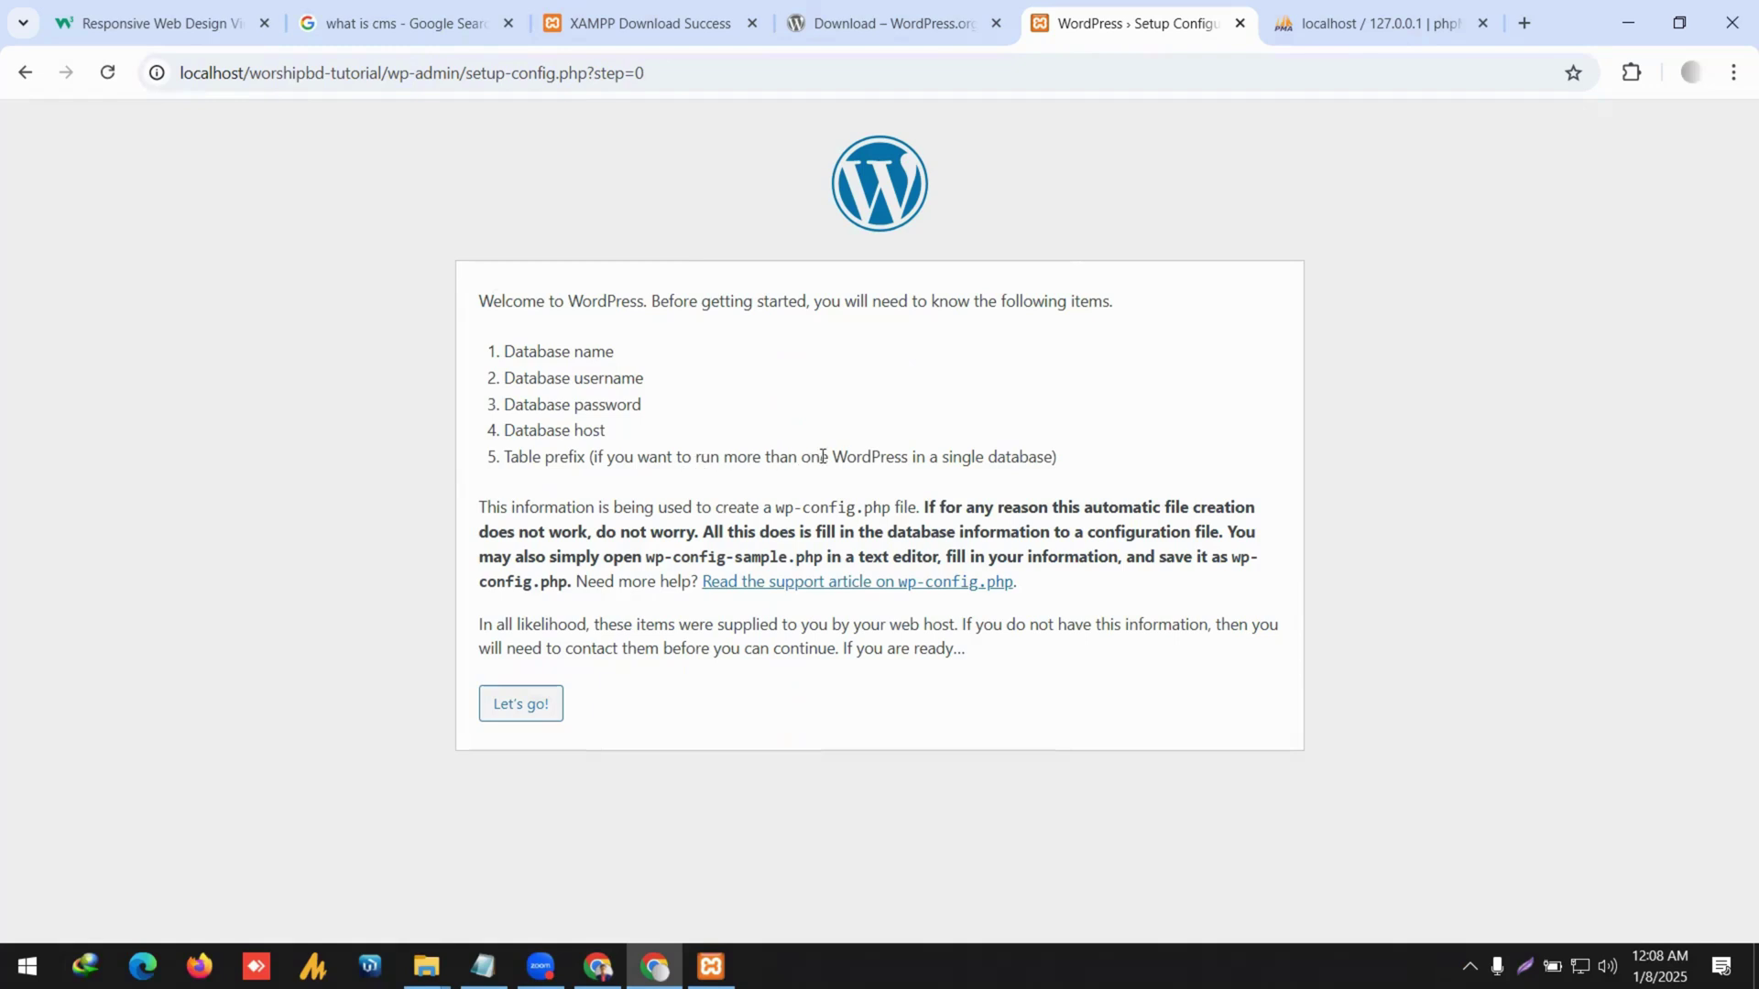
drag(1060, 464, 496, 464)
drag(502, 351, 689, 440)
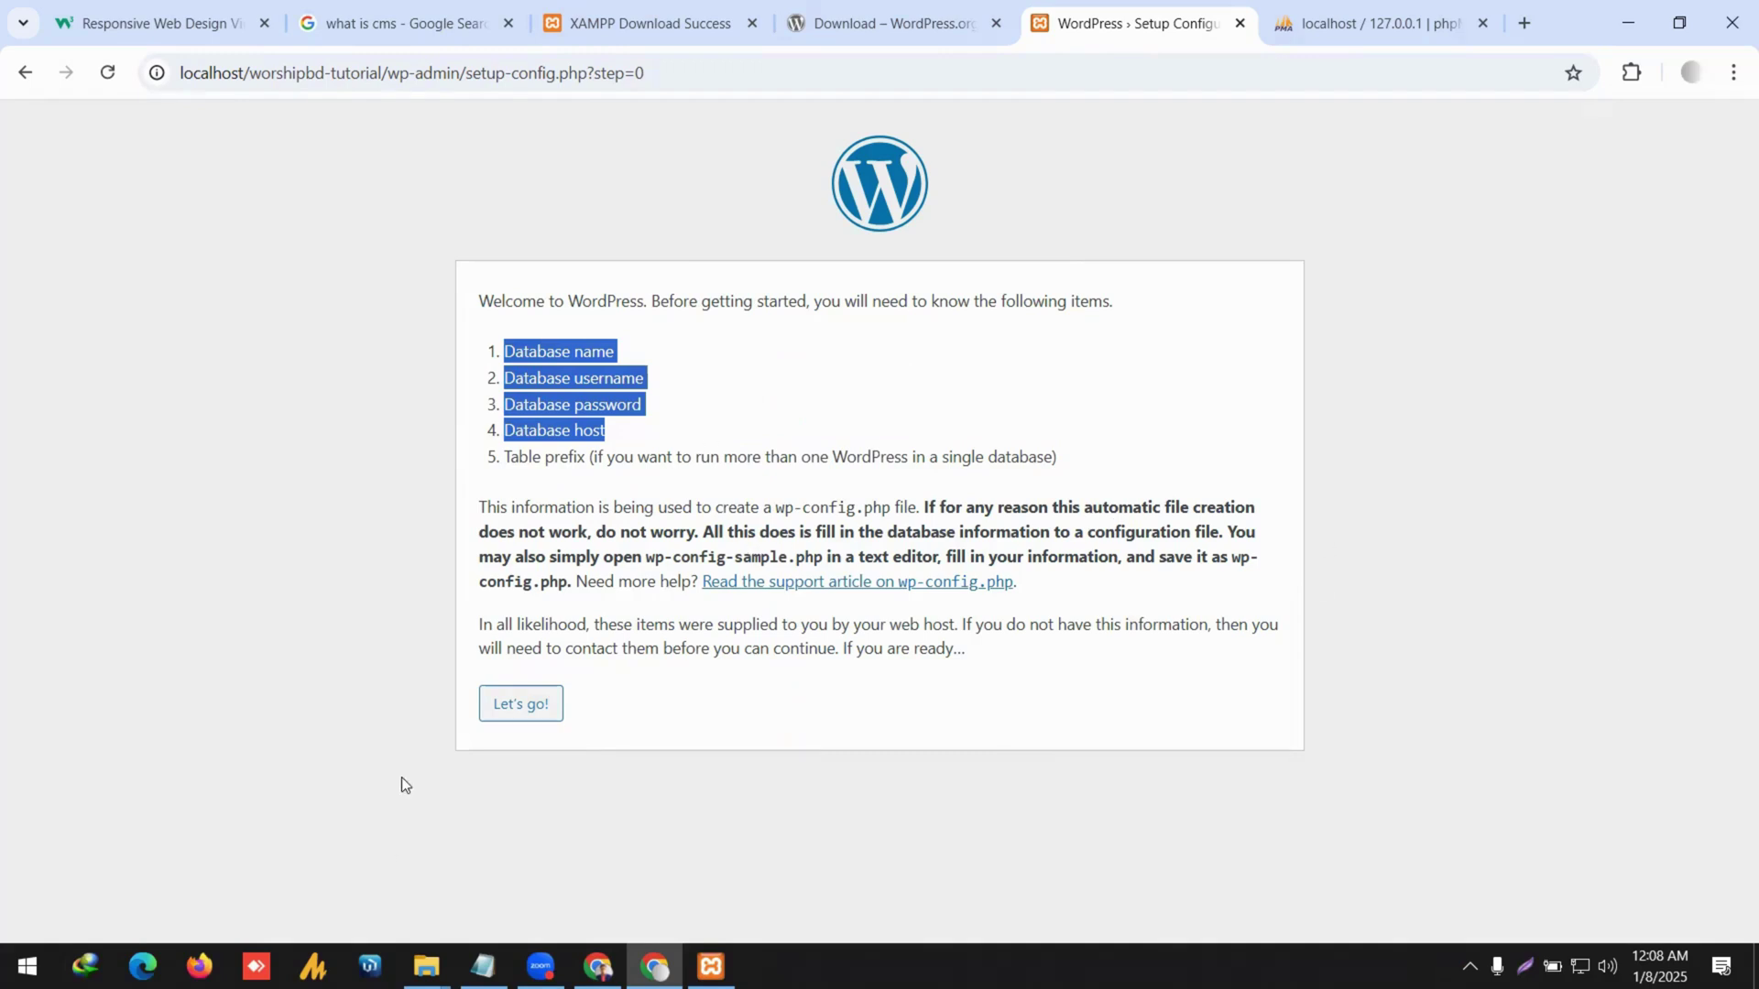
click(1354, 5)
click(230, 74)
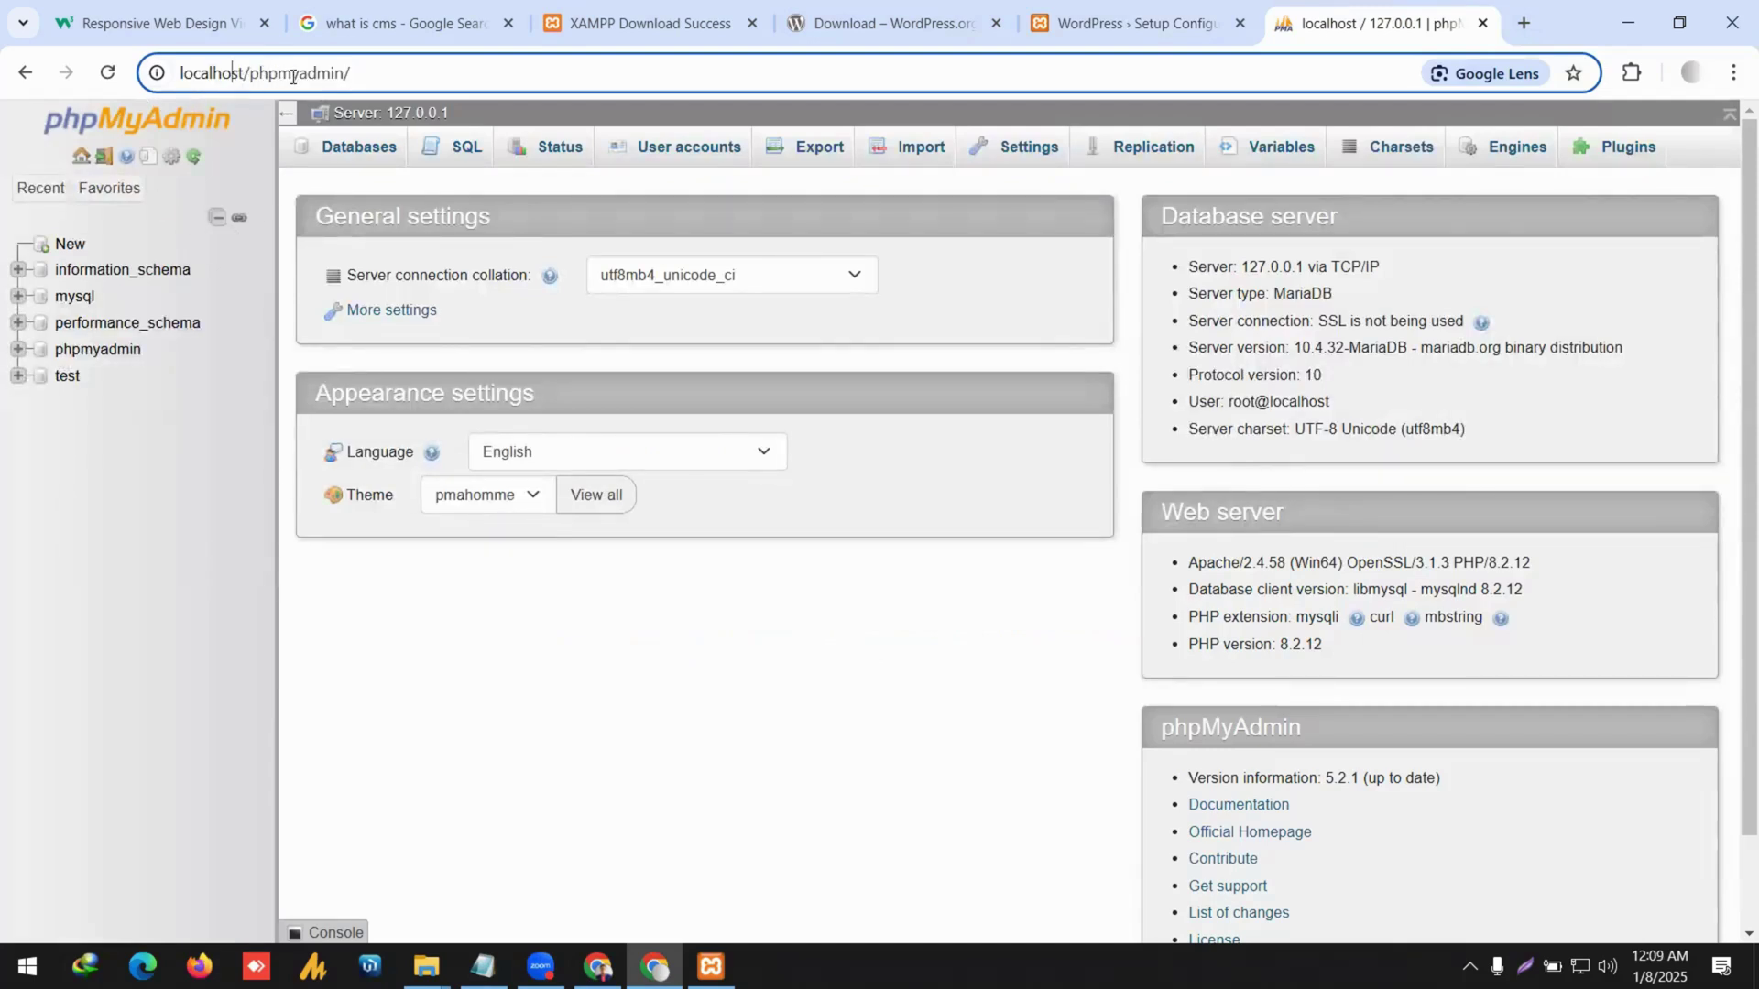
Open phpMyAdmin's Databases page and focus the Database name field.
double_click(293, 73)
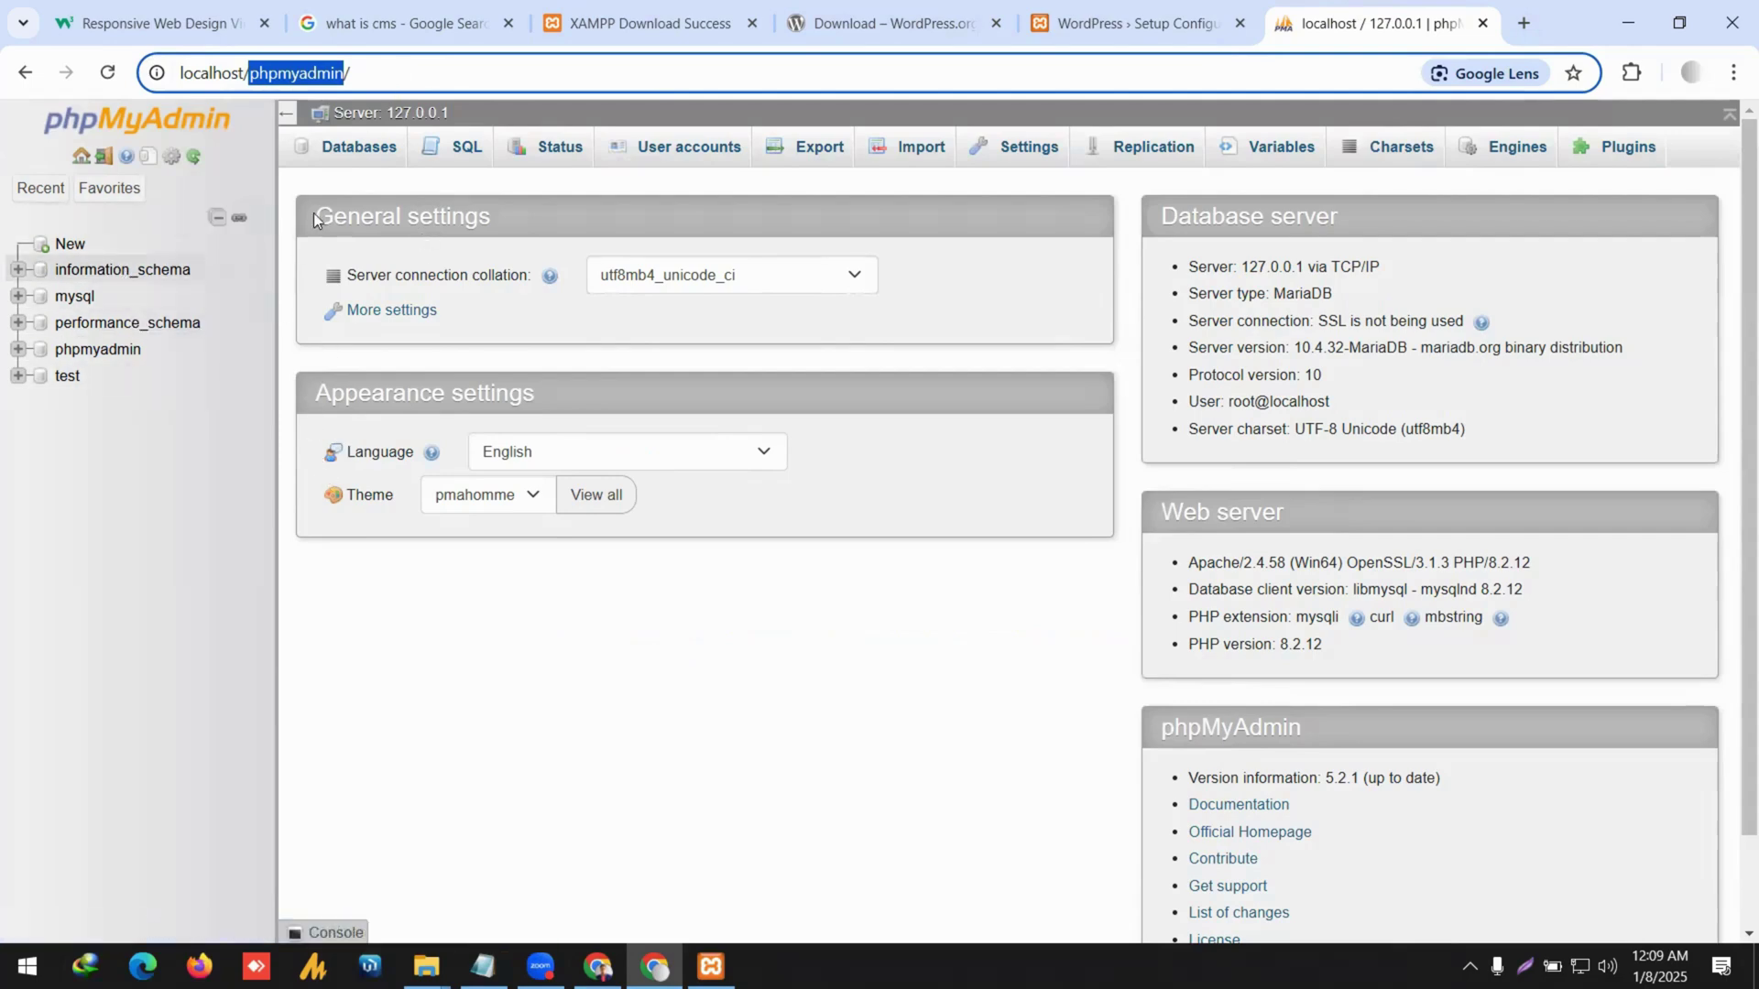
click(359, 146)
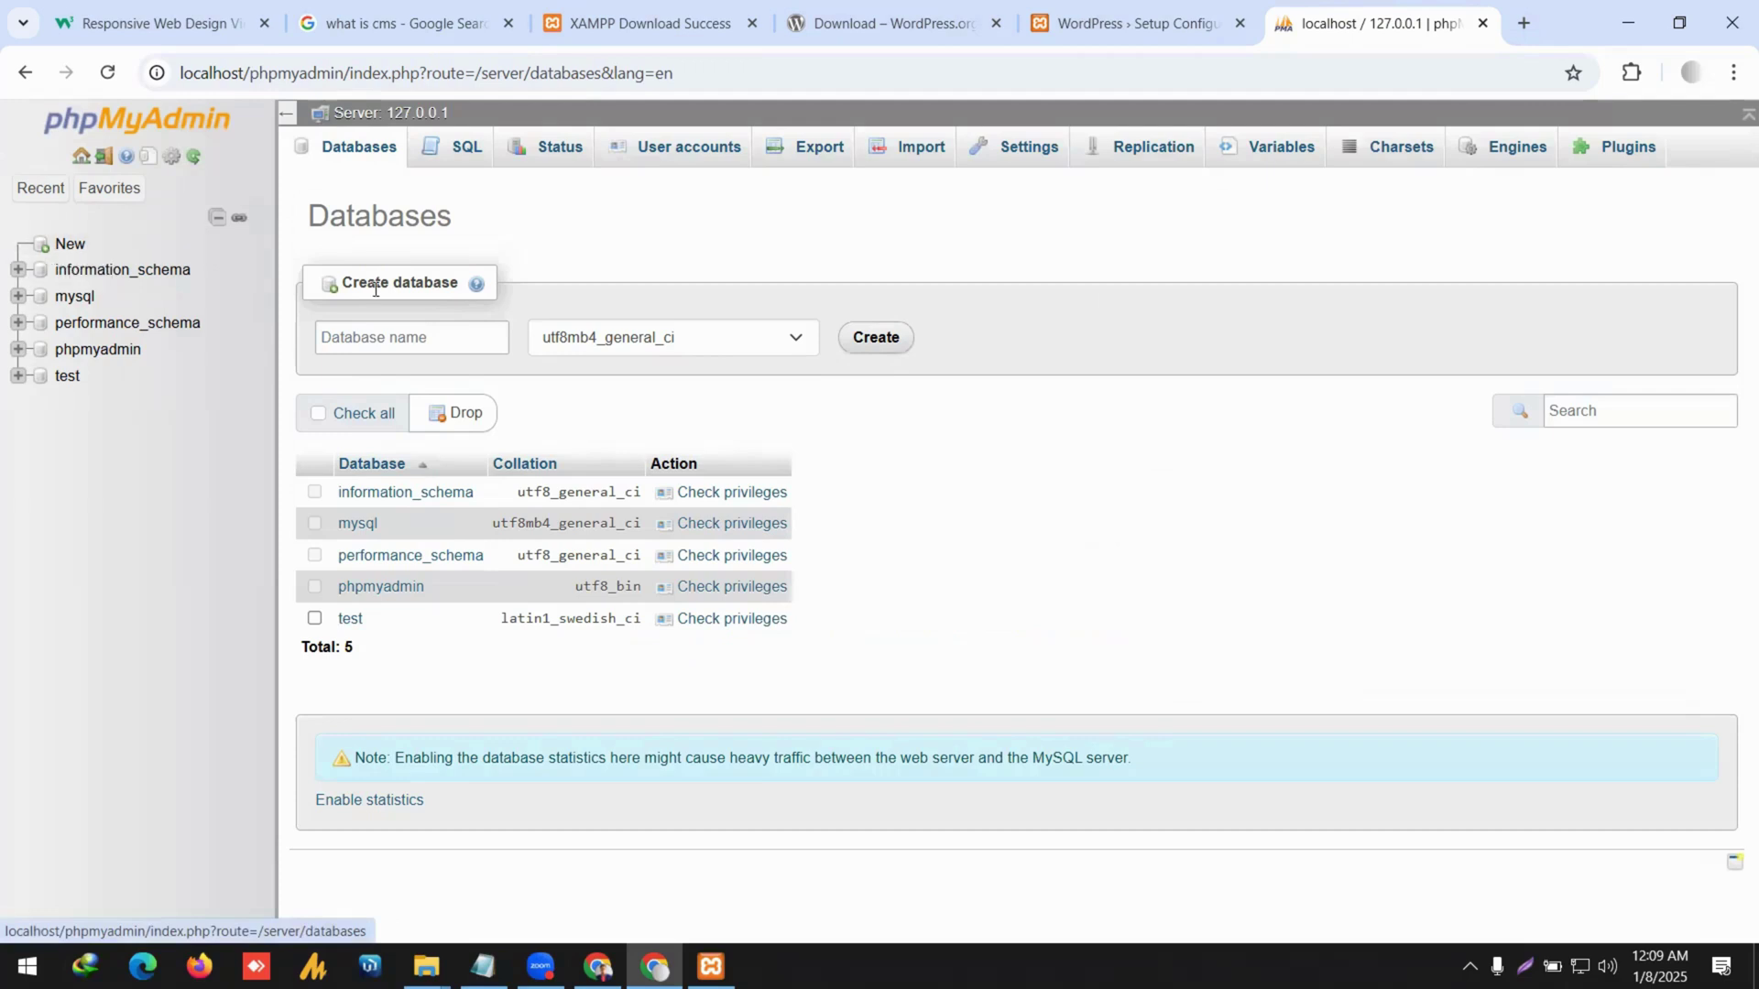
click(391, 341)
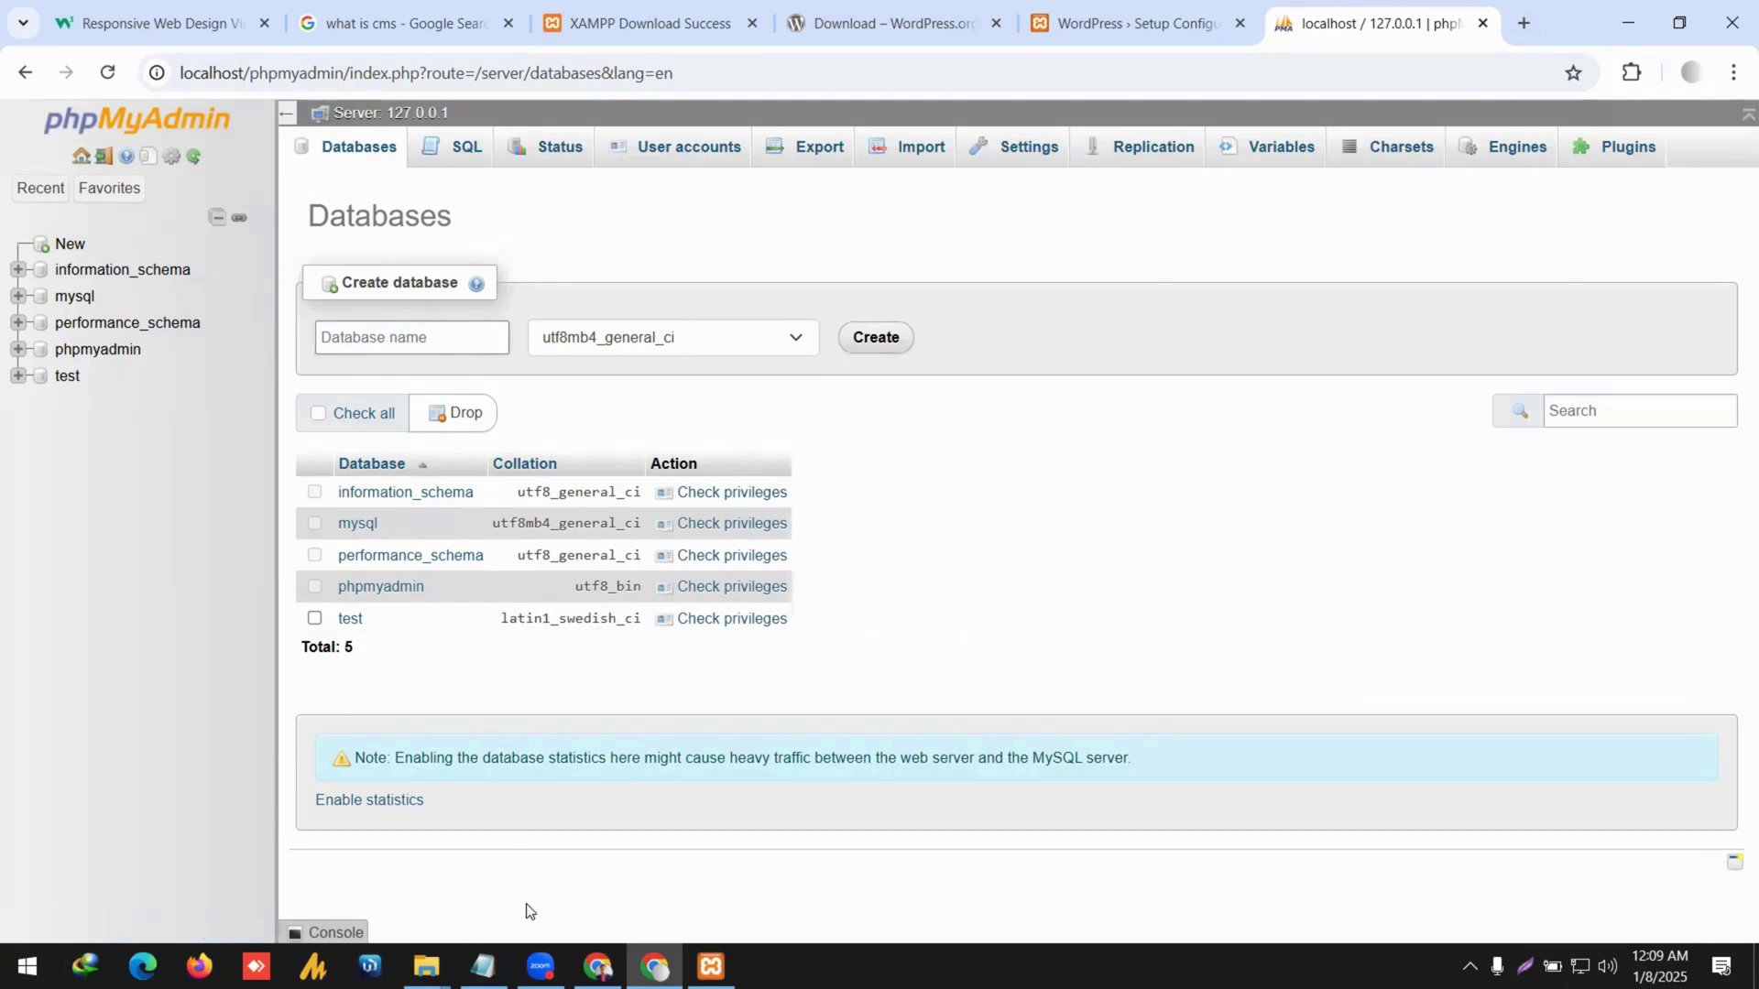
Copy the worshipbd-tutorial folder name from Explorer, paste it as the database name, and create it.
click(483, 967)
mouse_move(425, 966)
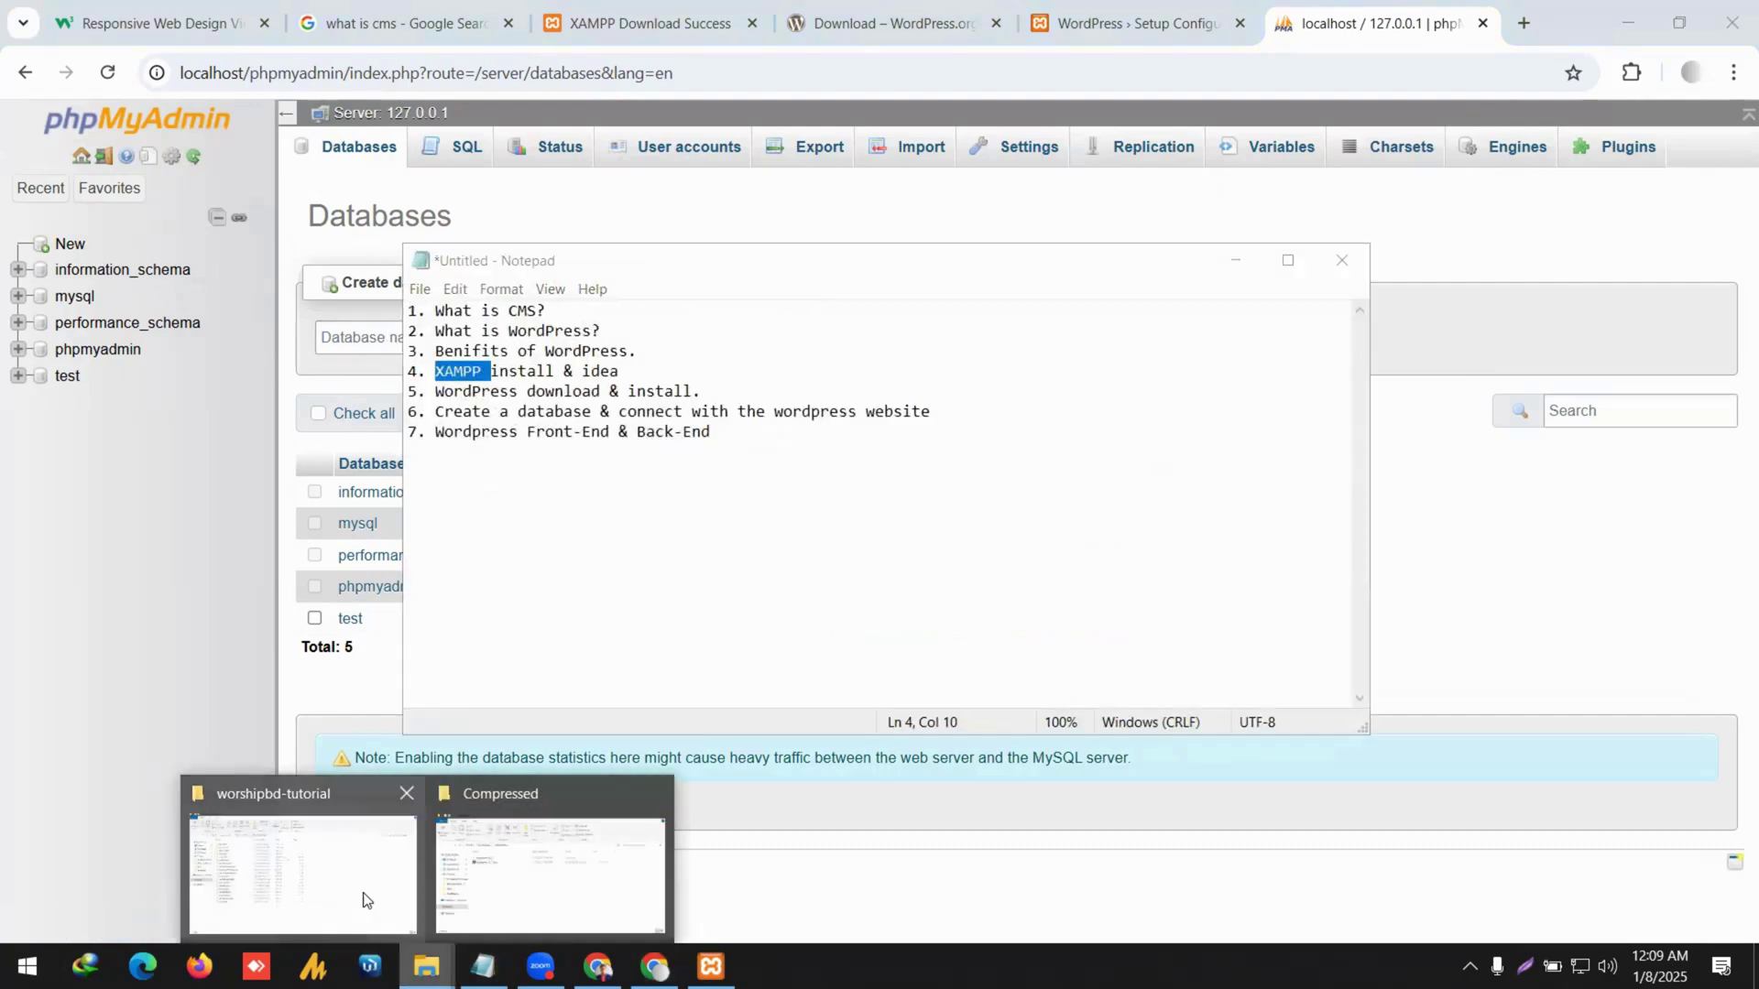
click(347, 862)
click(401, 175)
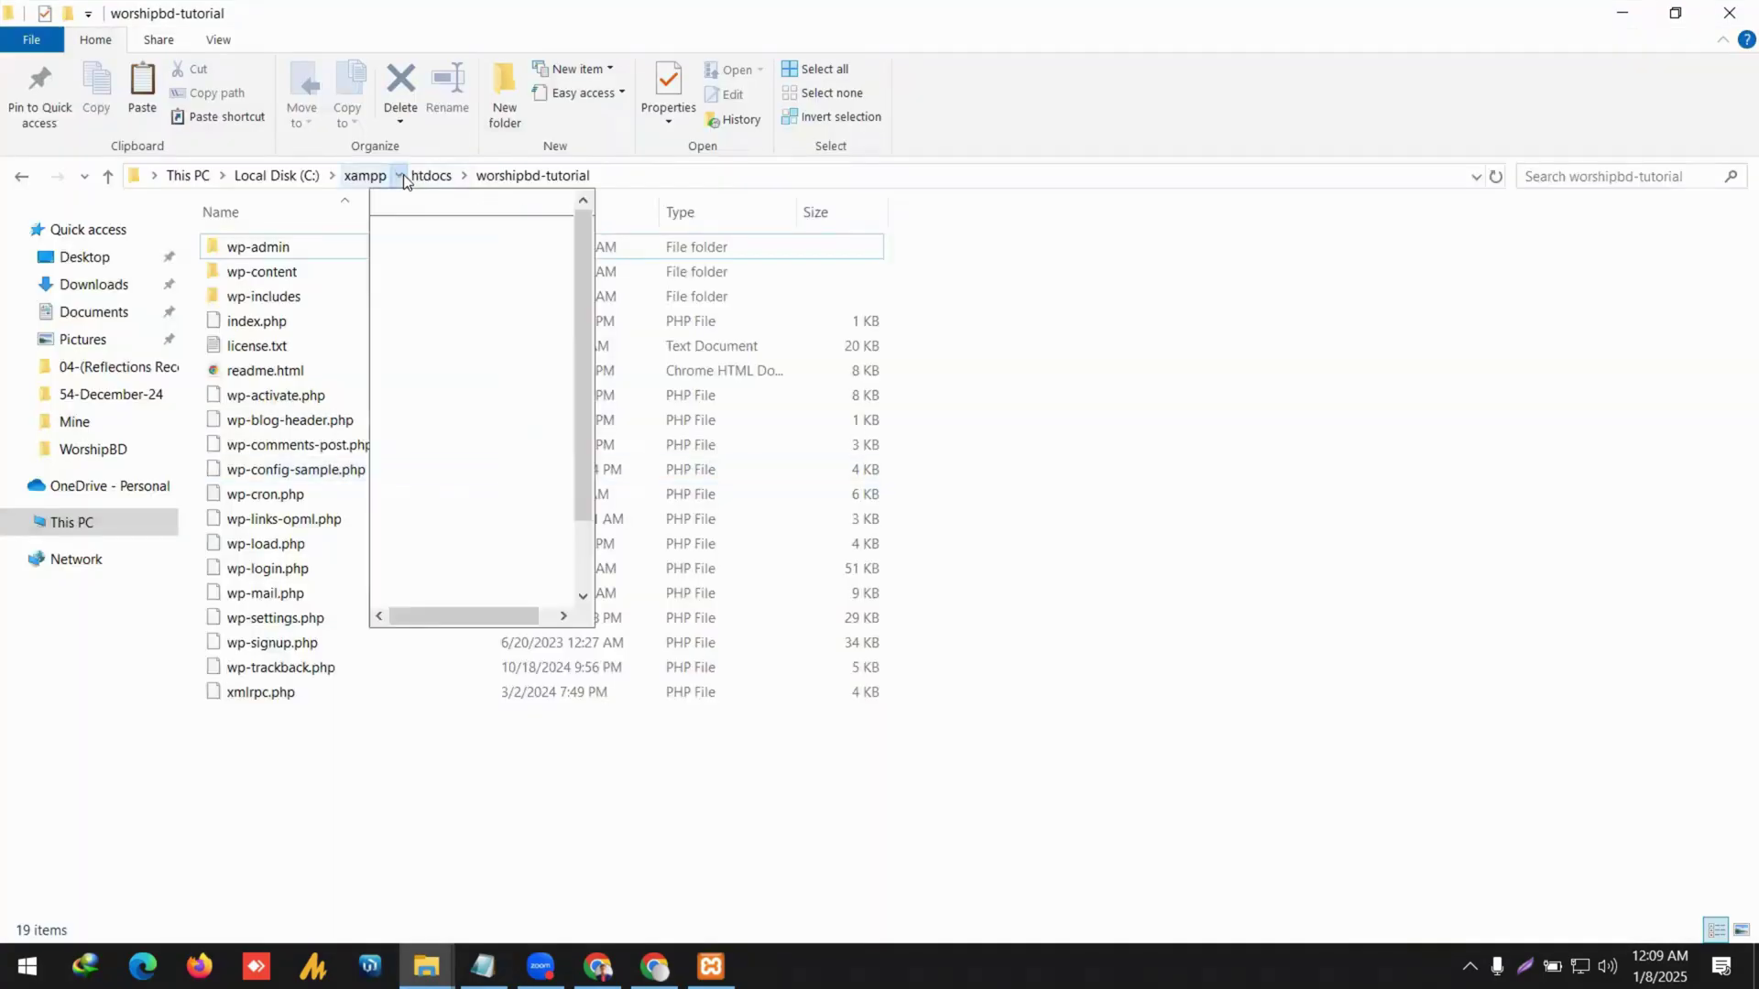
click(431, 175)
key(F2)
key(ctrl+c)
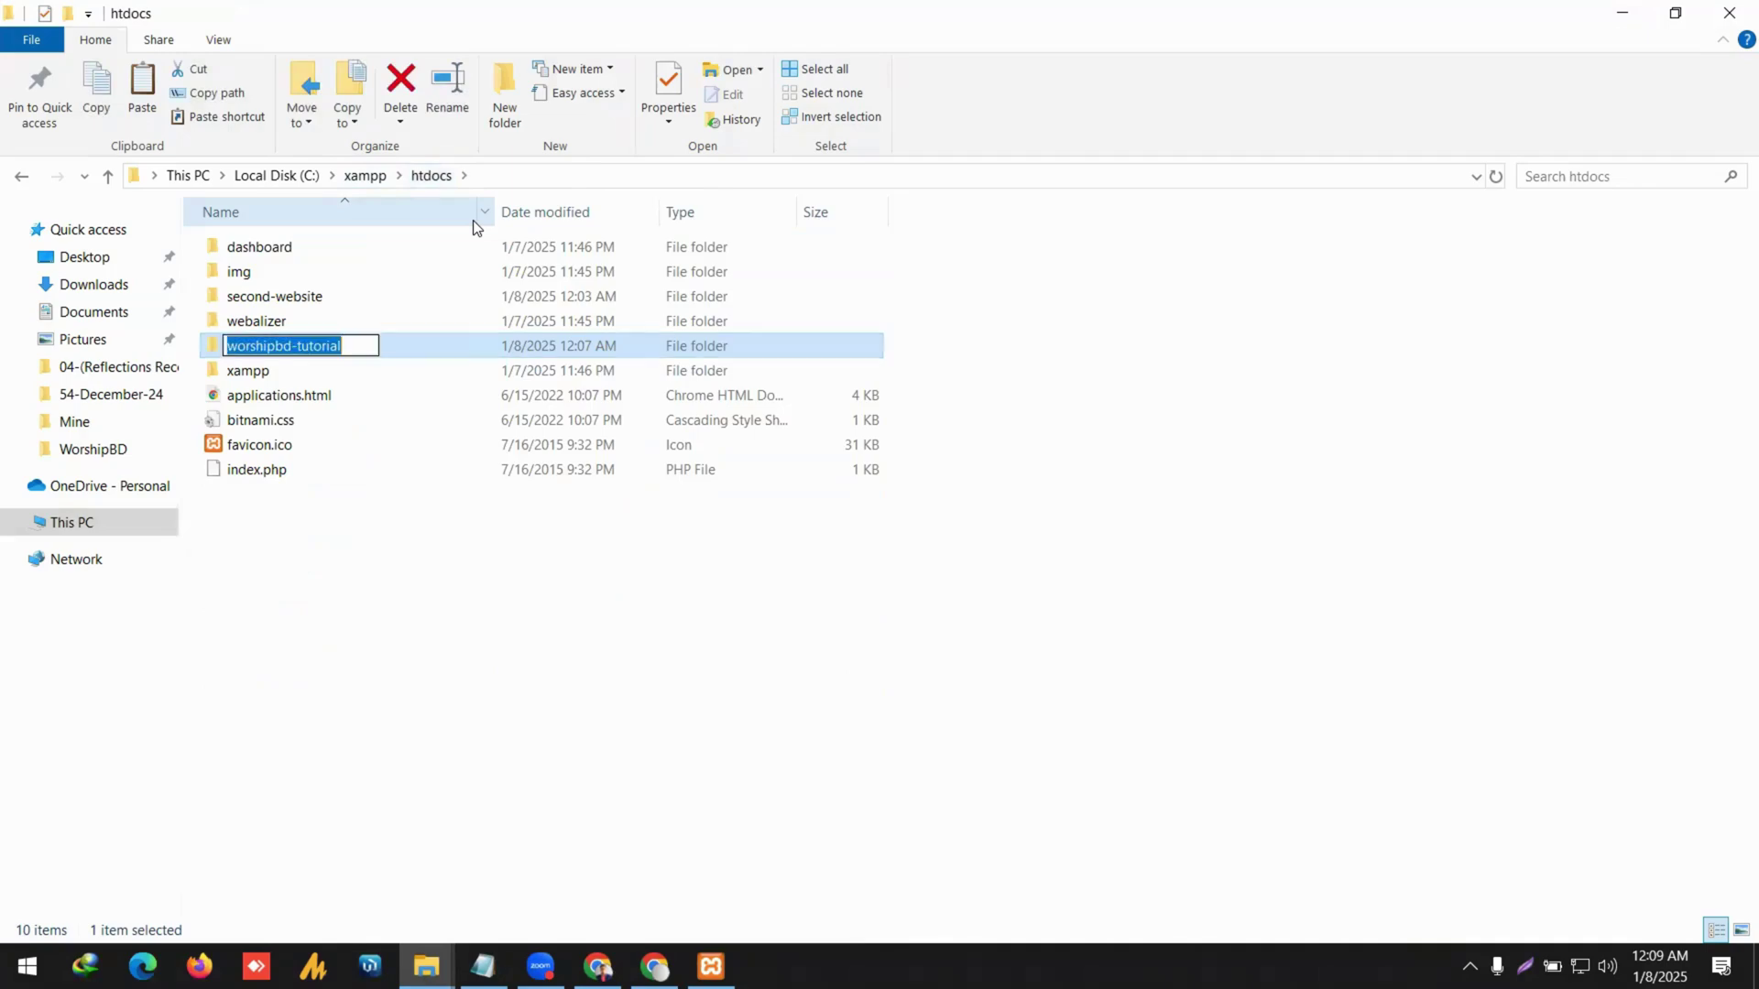
key(alt+Tab)
key(alt+Tab)
key(alt+Tab)
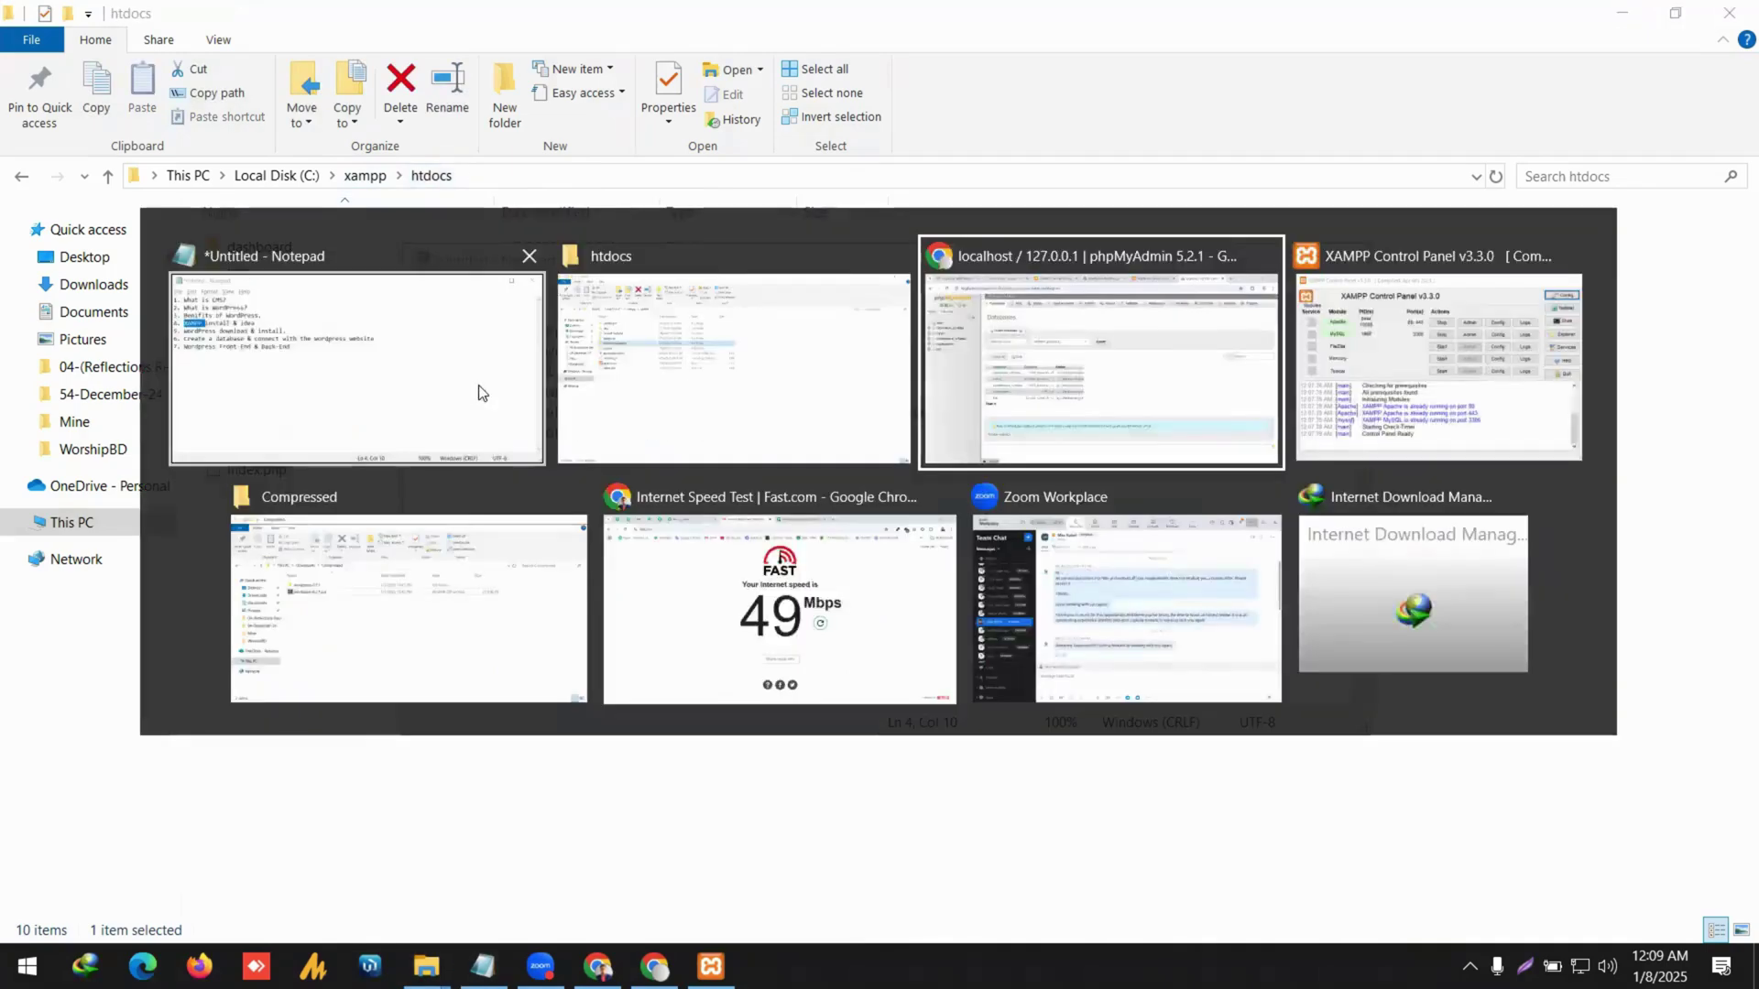
click(419, 338)
key(ctrl+v)
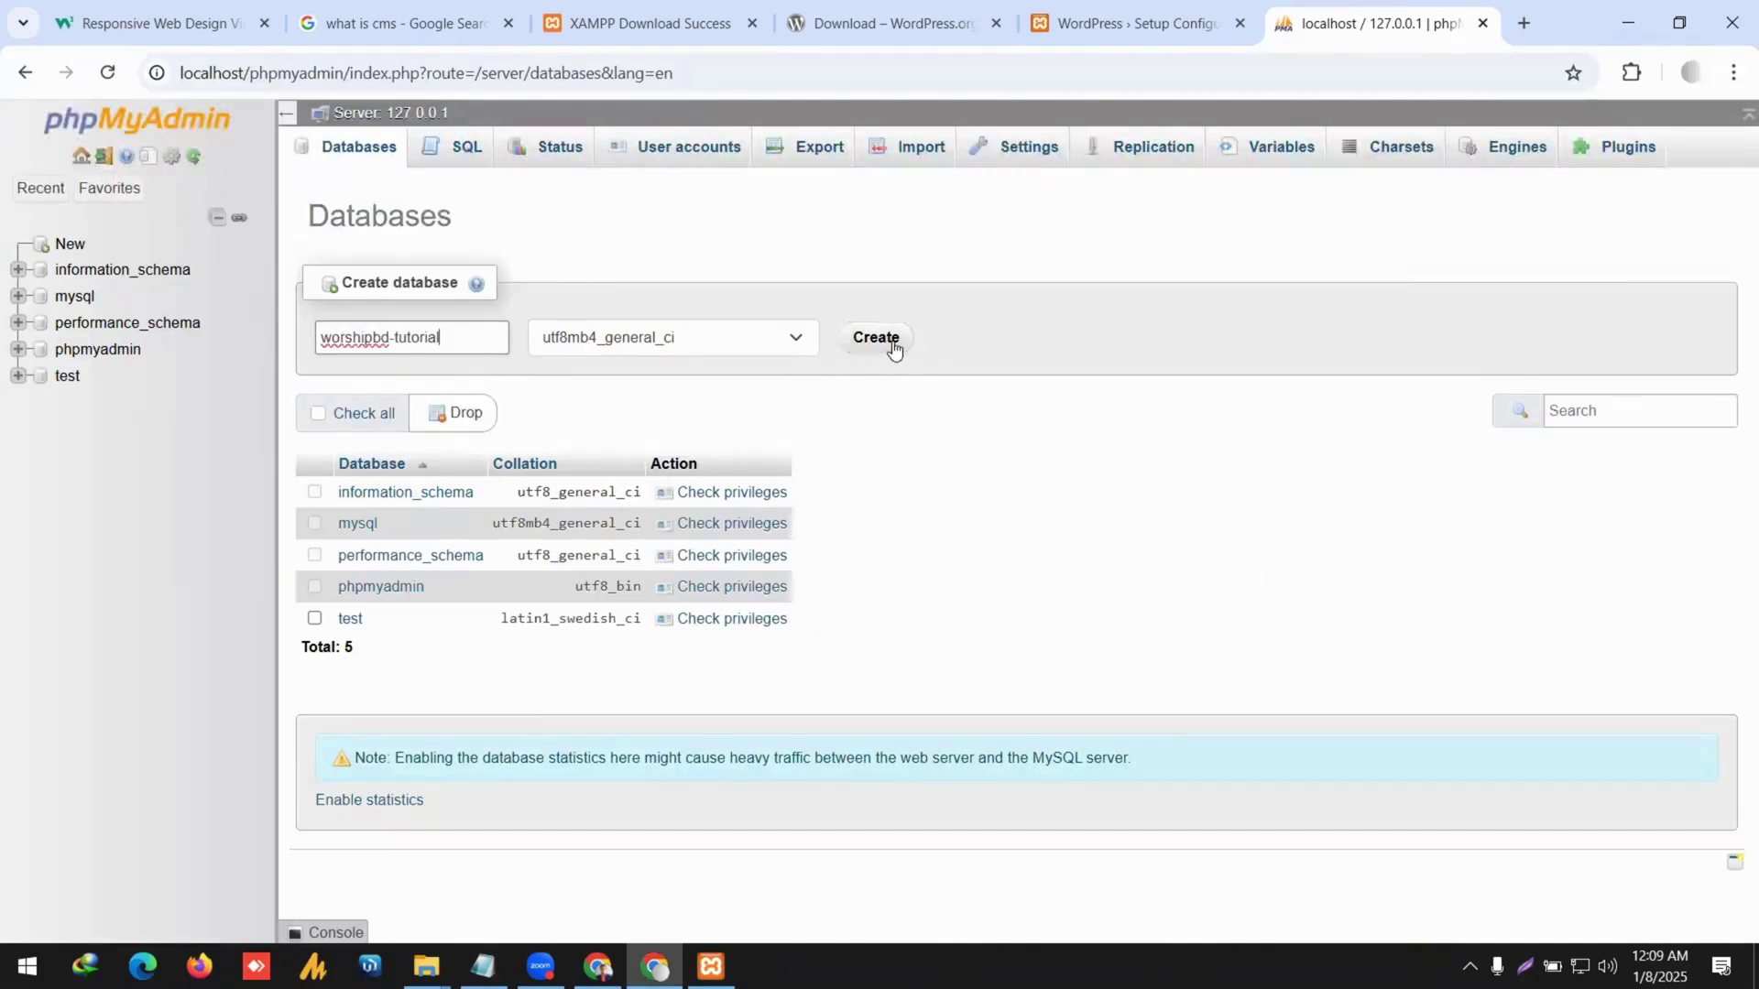
click(861, 339)
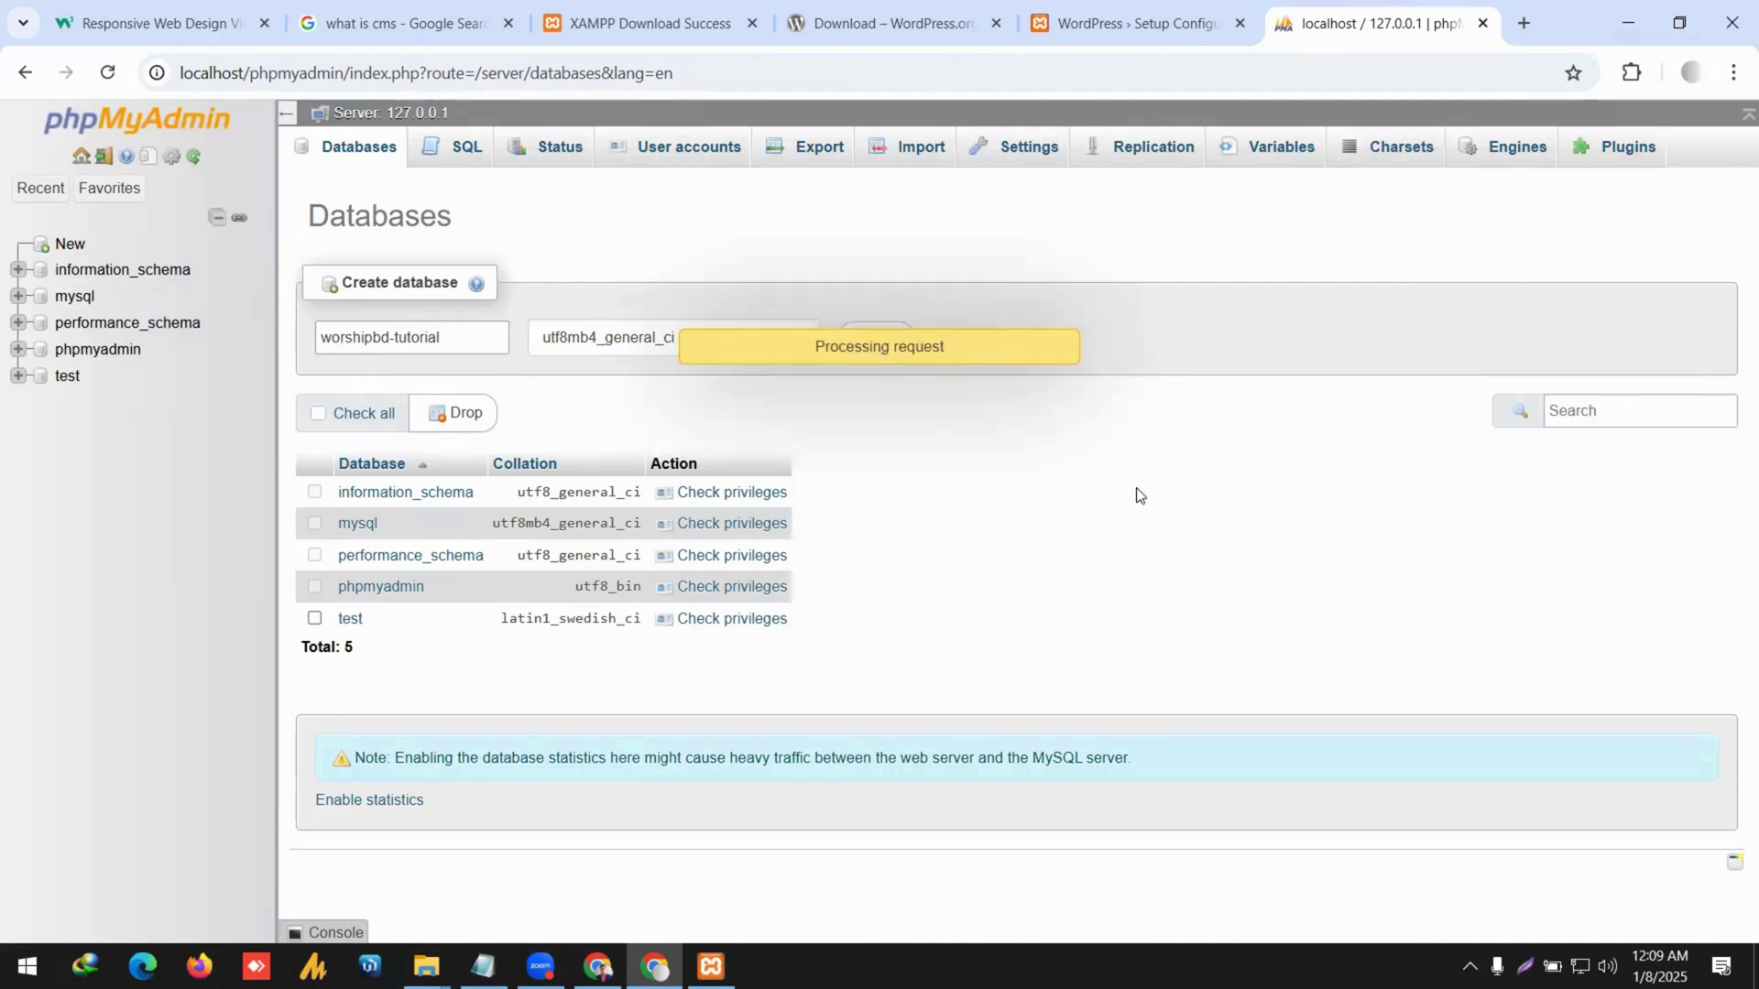
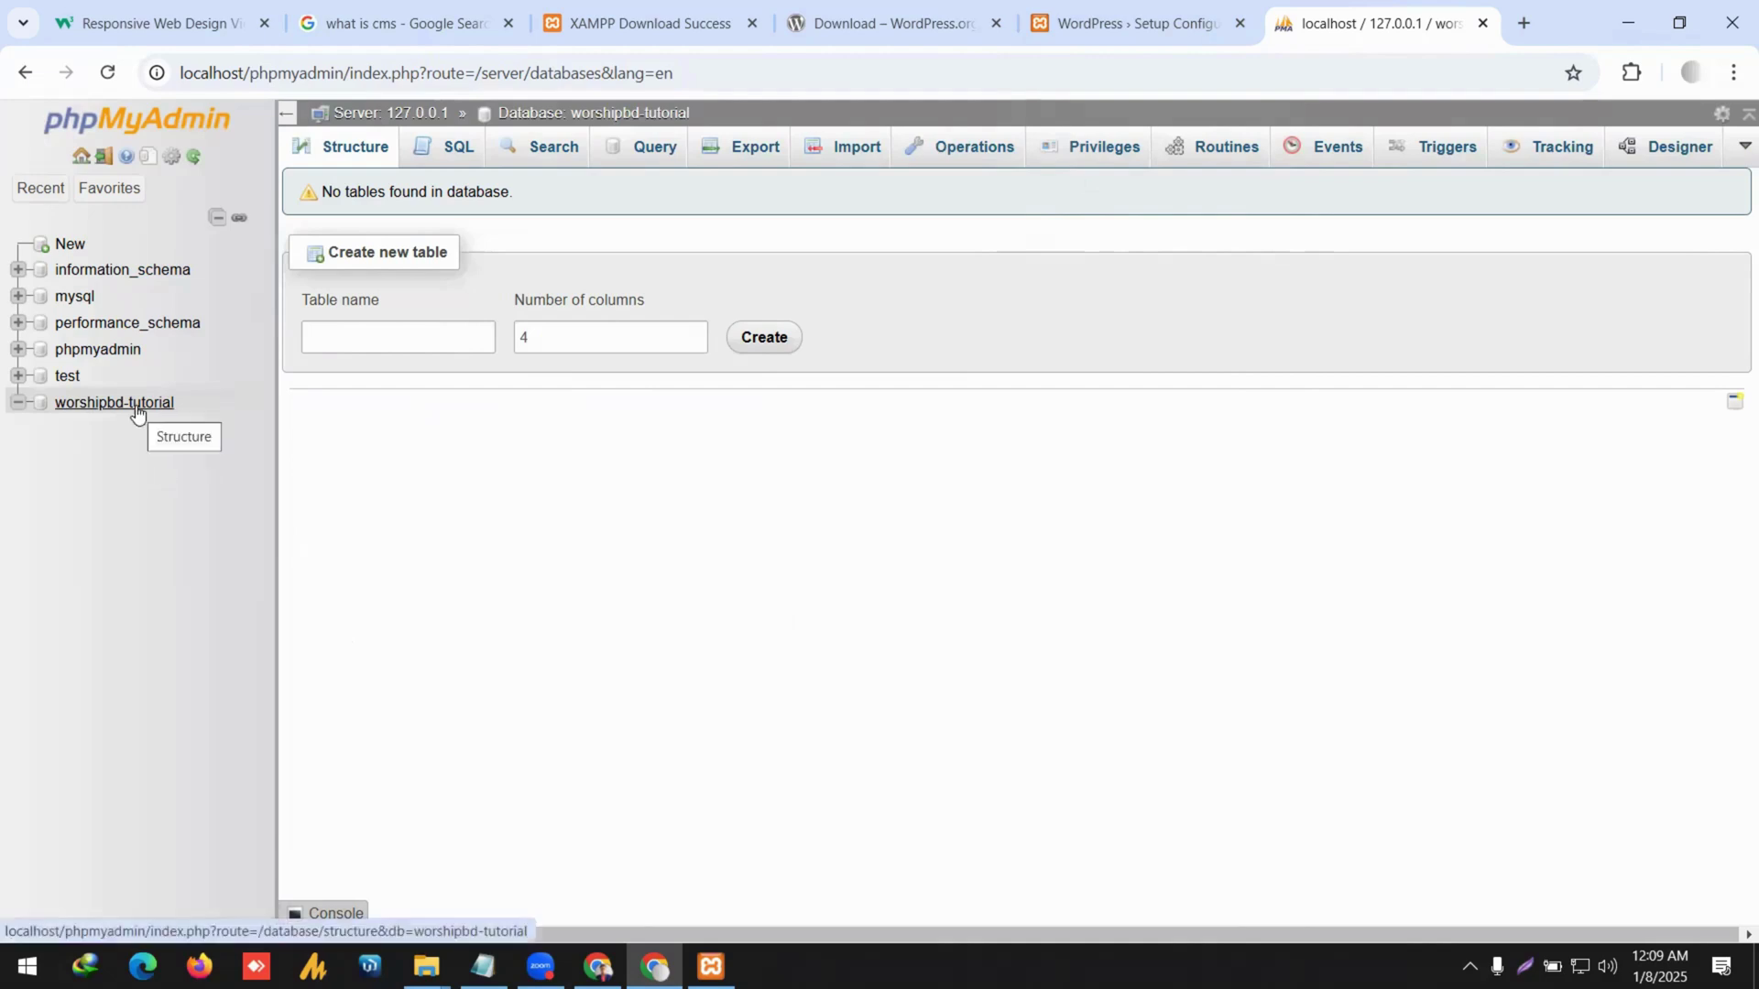
Bring up the Notepad taskbar jump list to start a fresh Notepad window.
right_click(486, 967)
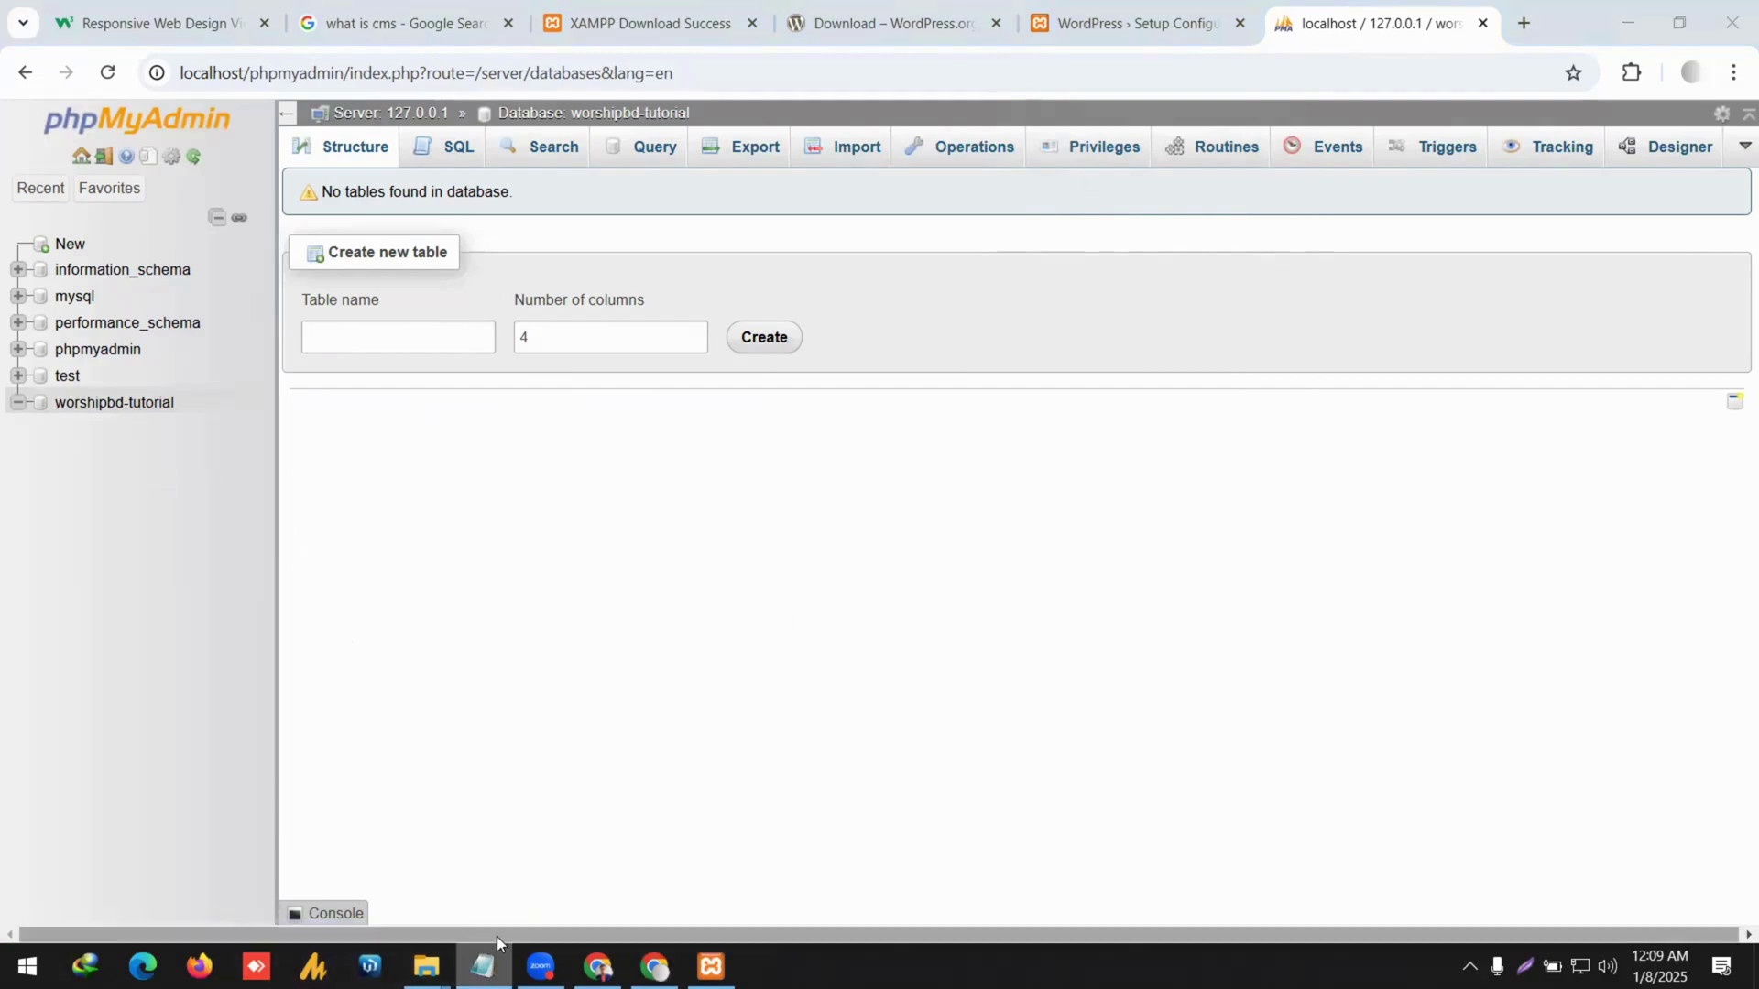
Start a blank Notepad note reading 'DB Name: worshipbd-tutorial', then return to phpMyAdmin.
click(468, 844)
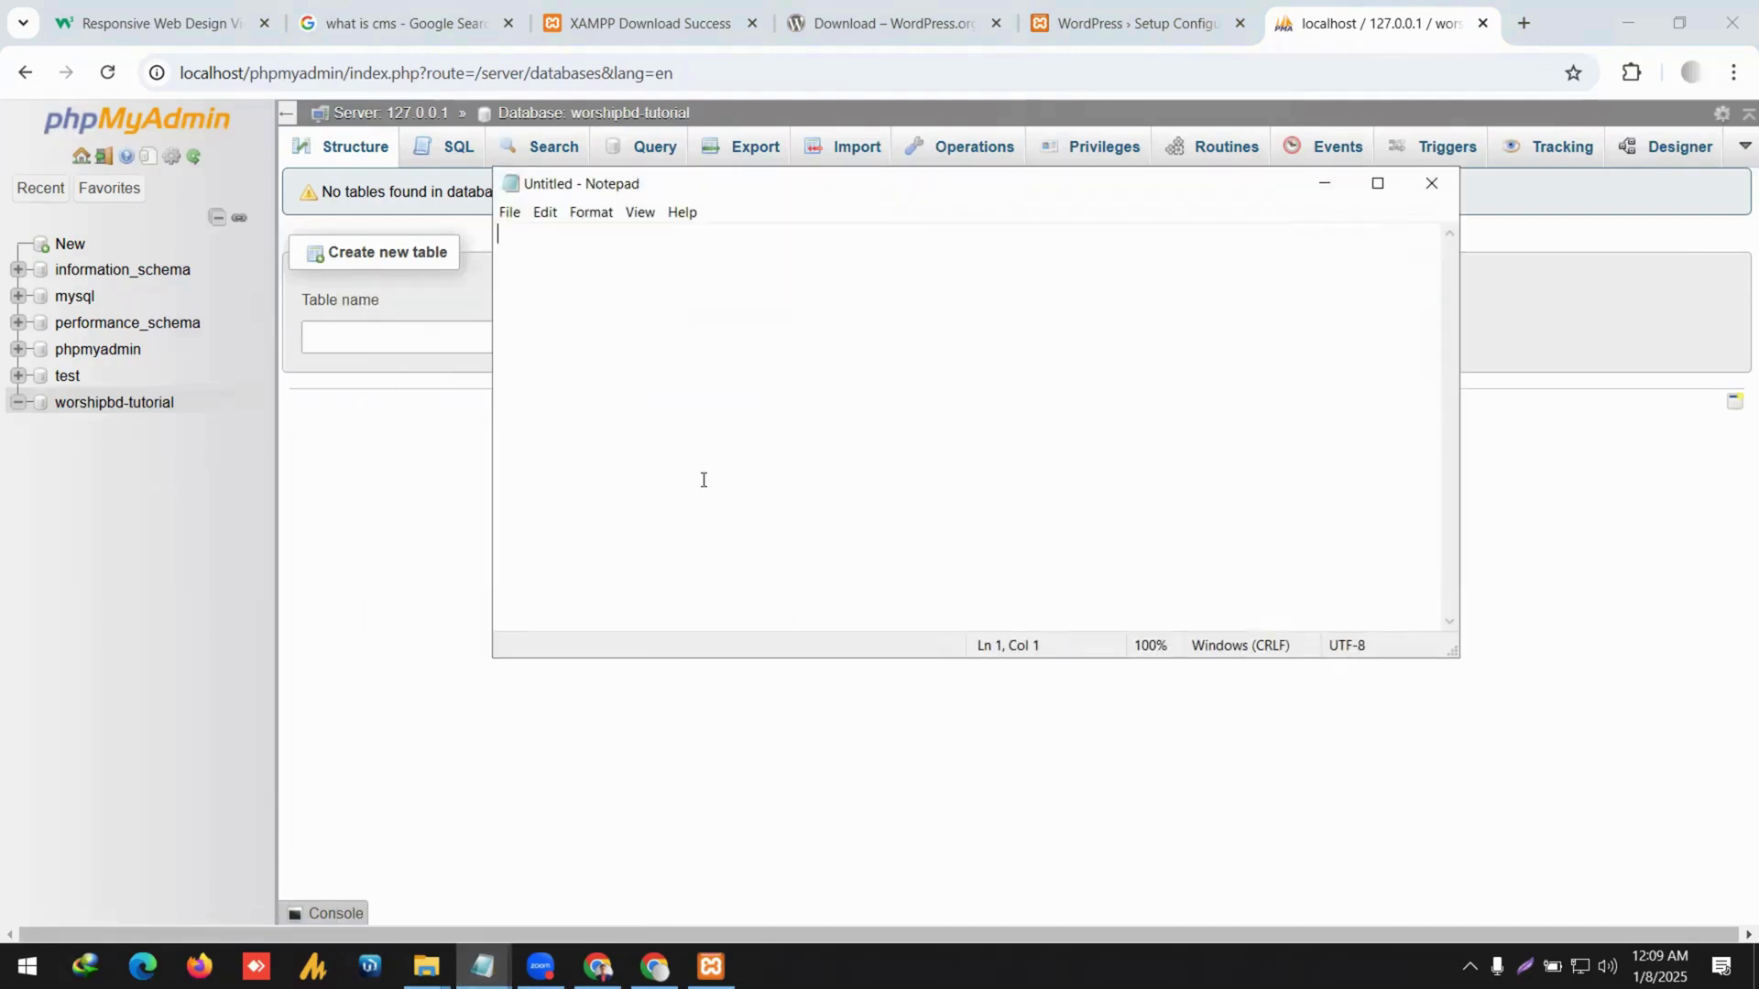
text(DB Name:)
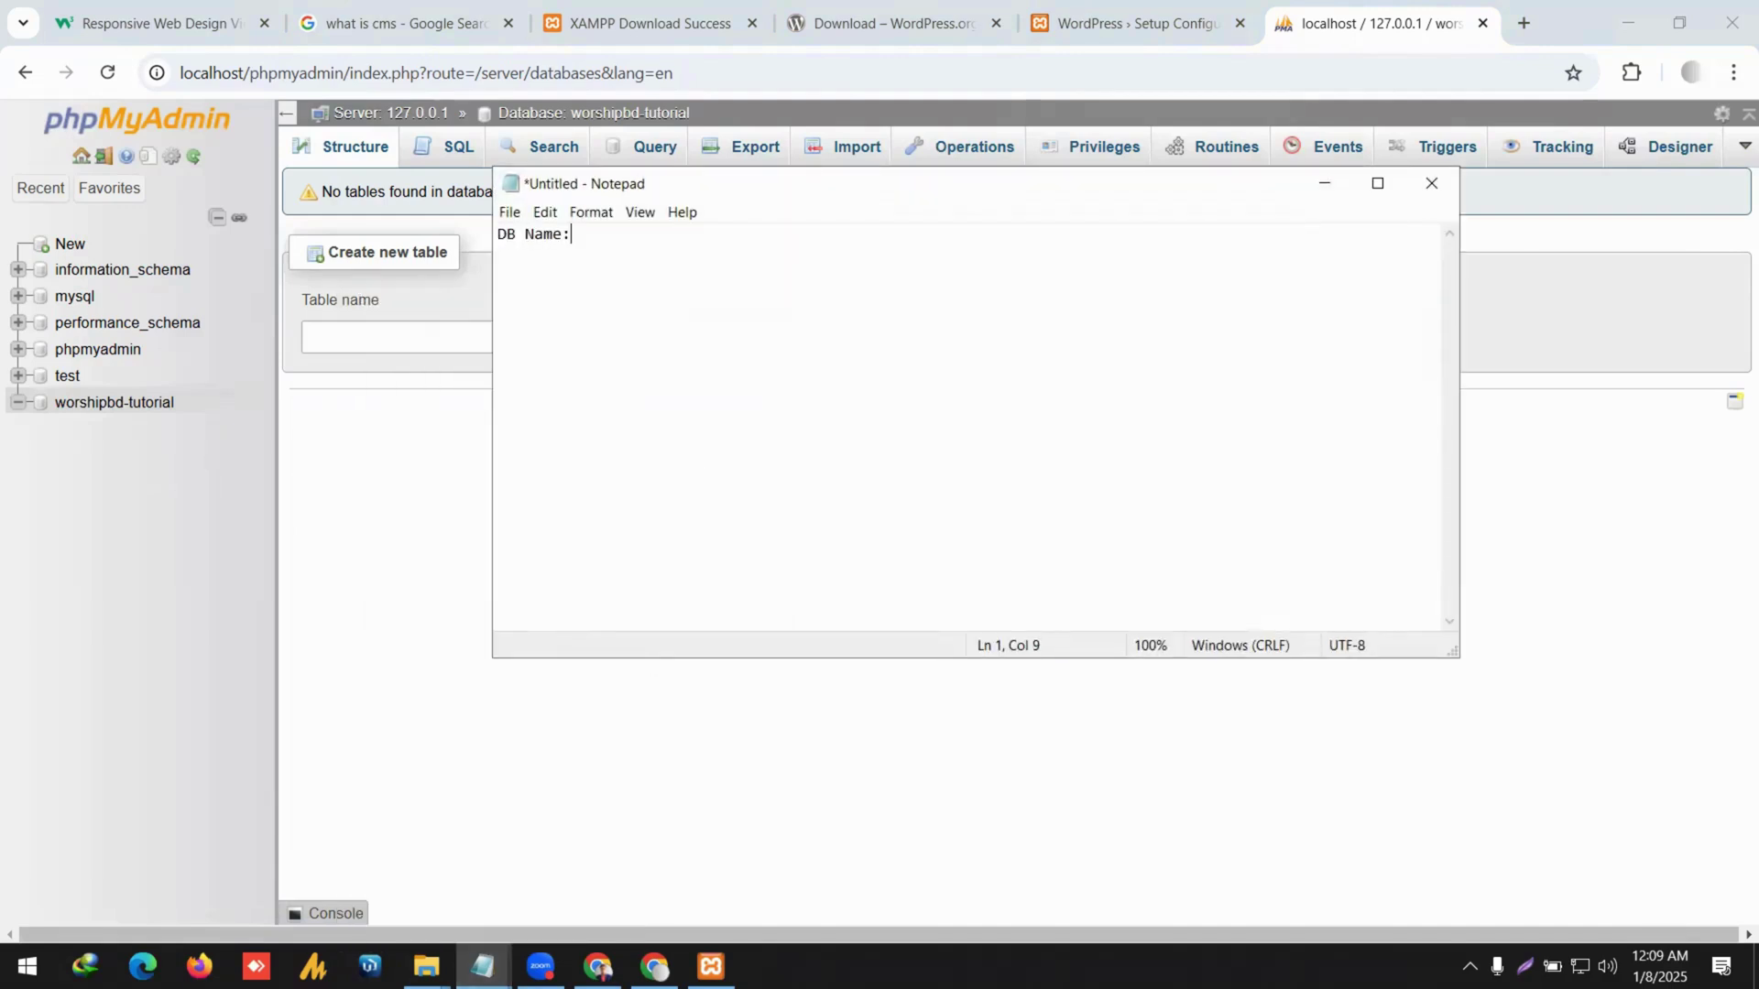
text(worshipbd-tutorial)
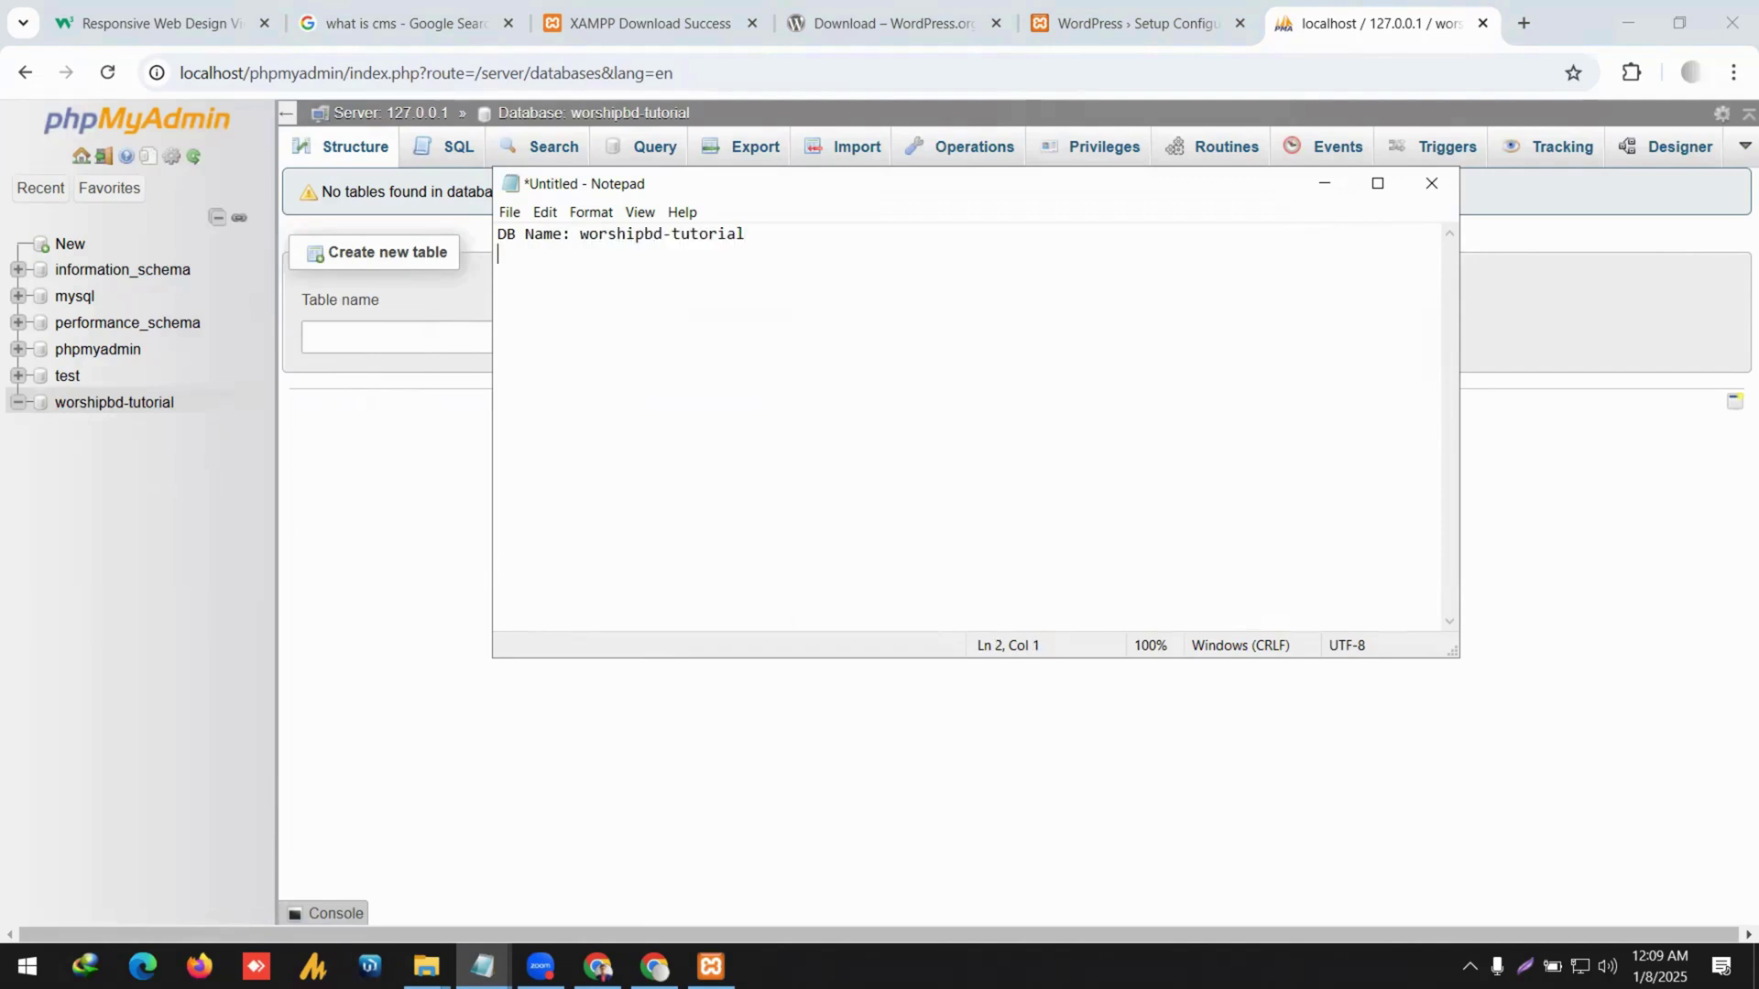
click(338, 600)
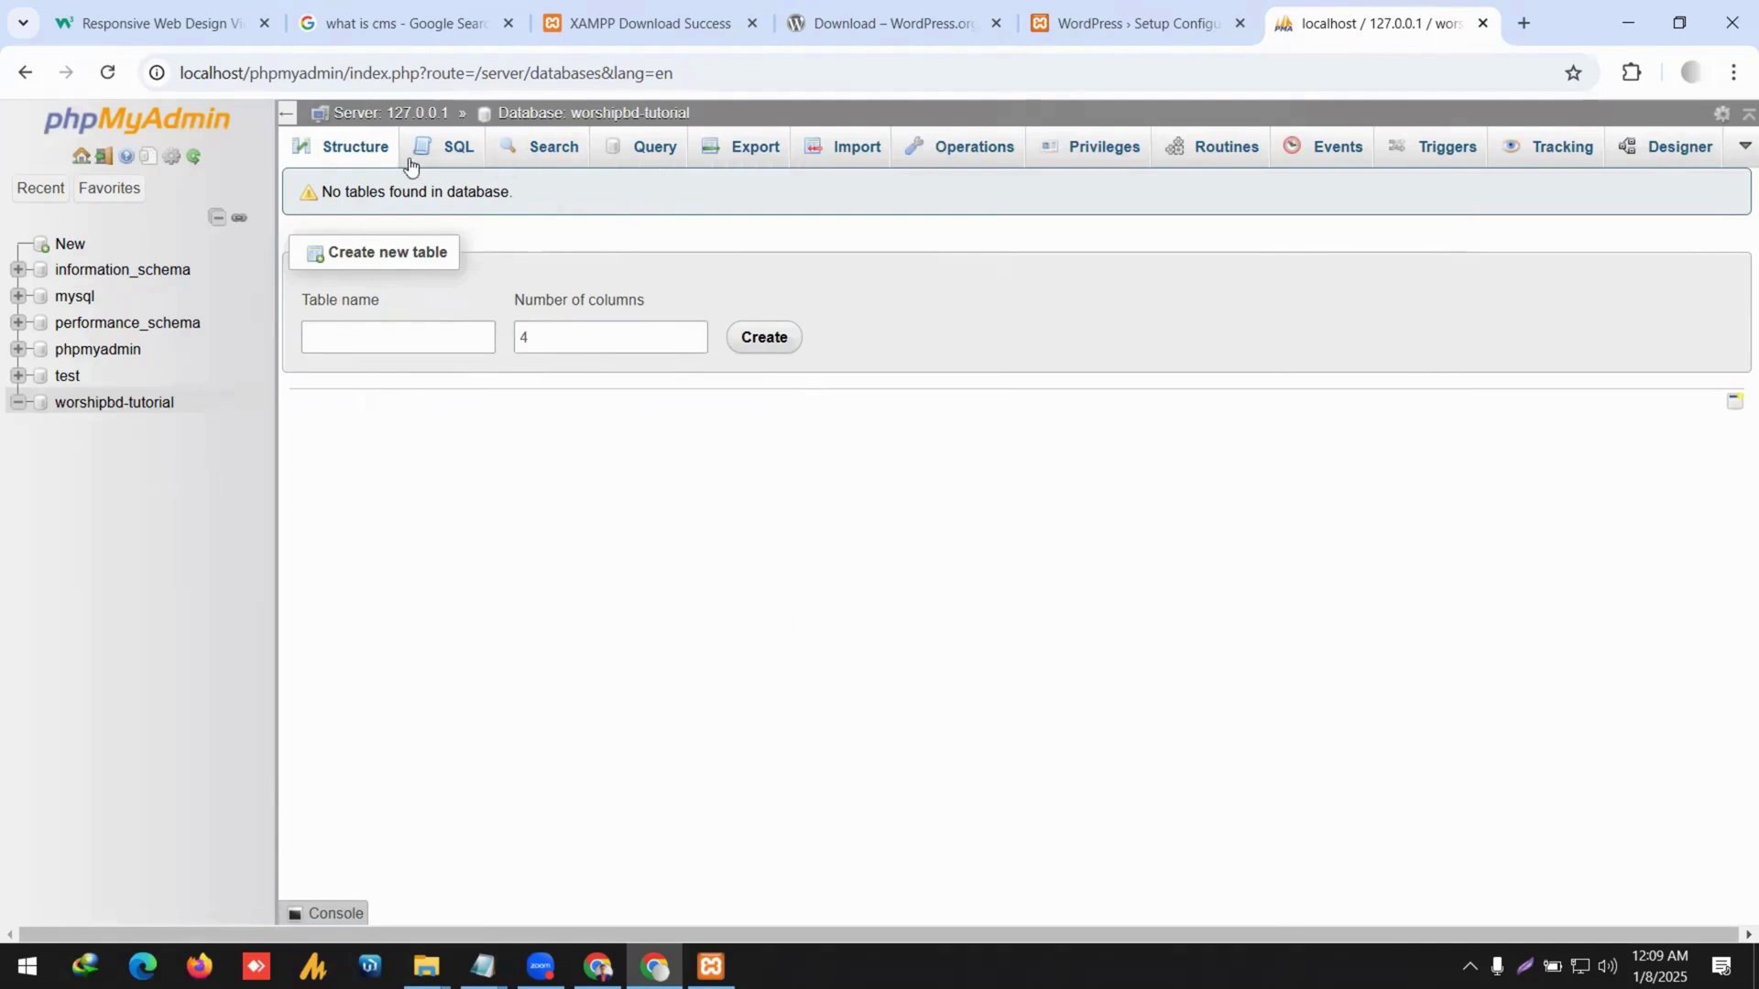
Check the worshipbd-tutorial Privileges and Operations pages, then start the Add user account form.
click(1063, 153)
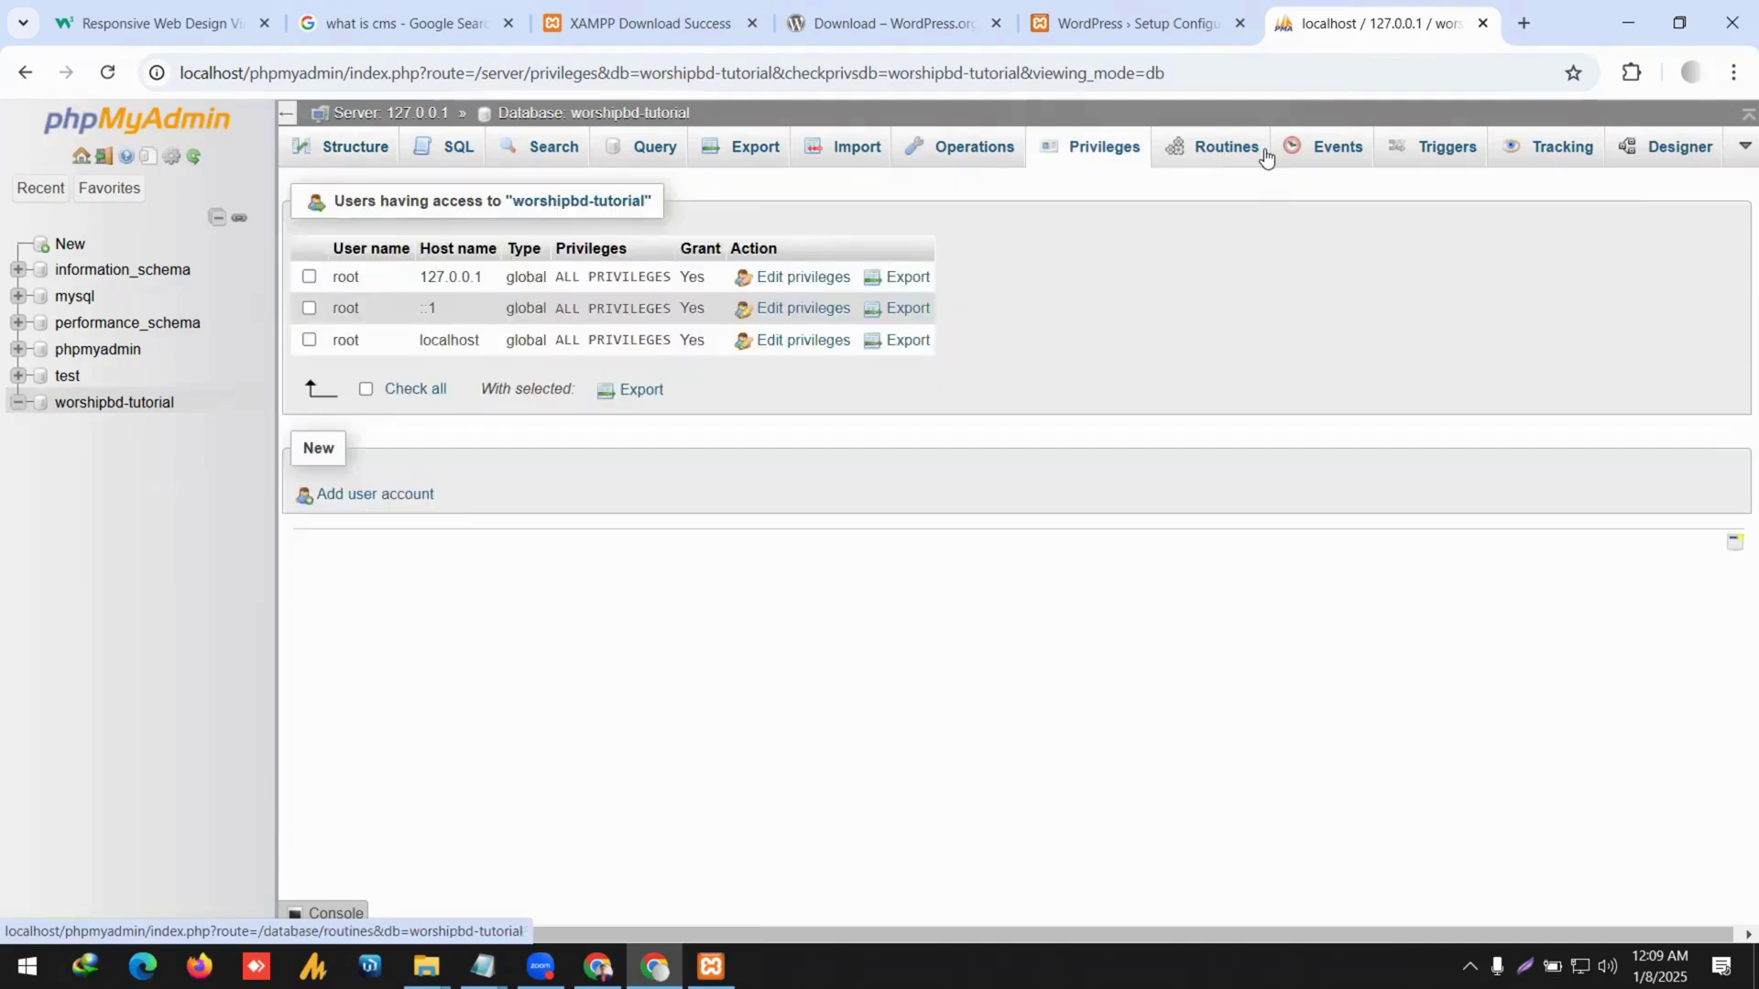
click(947, 150)
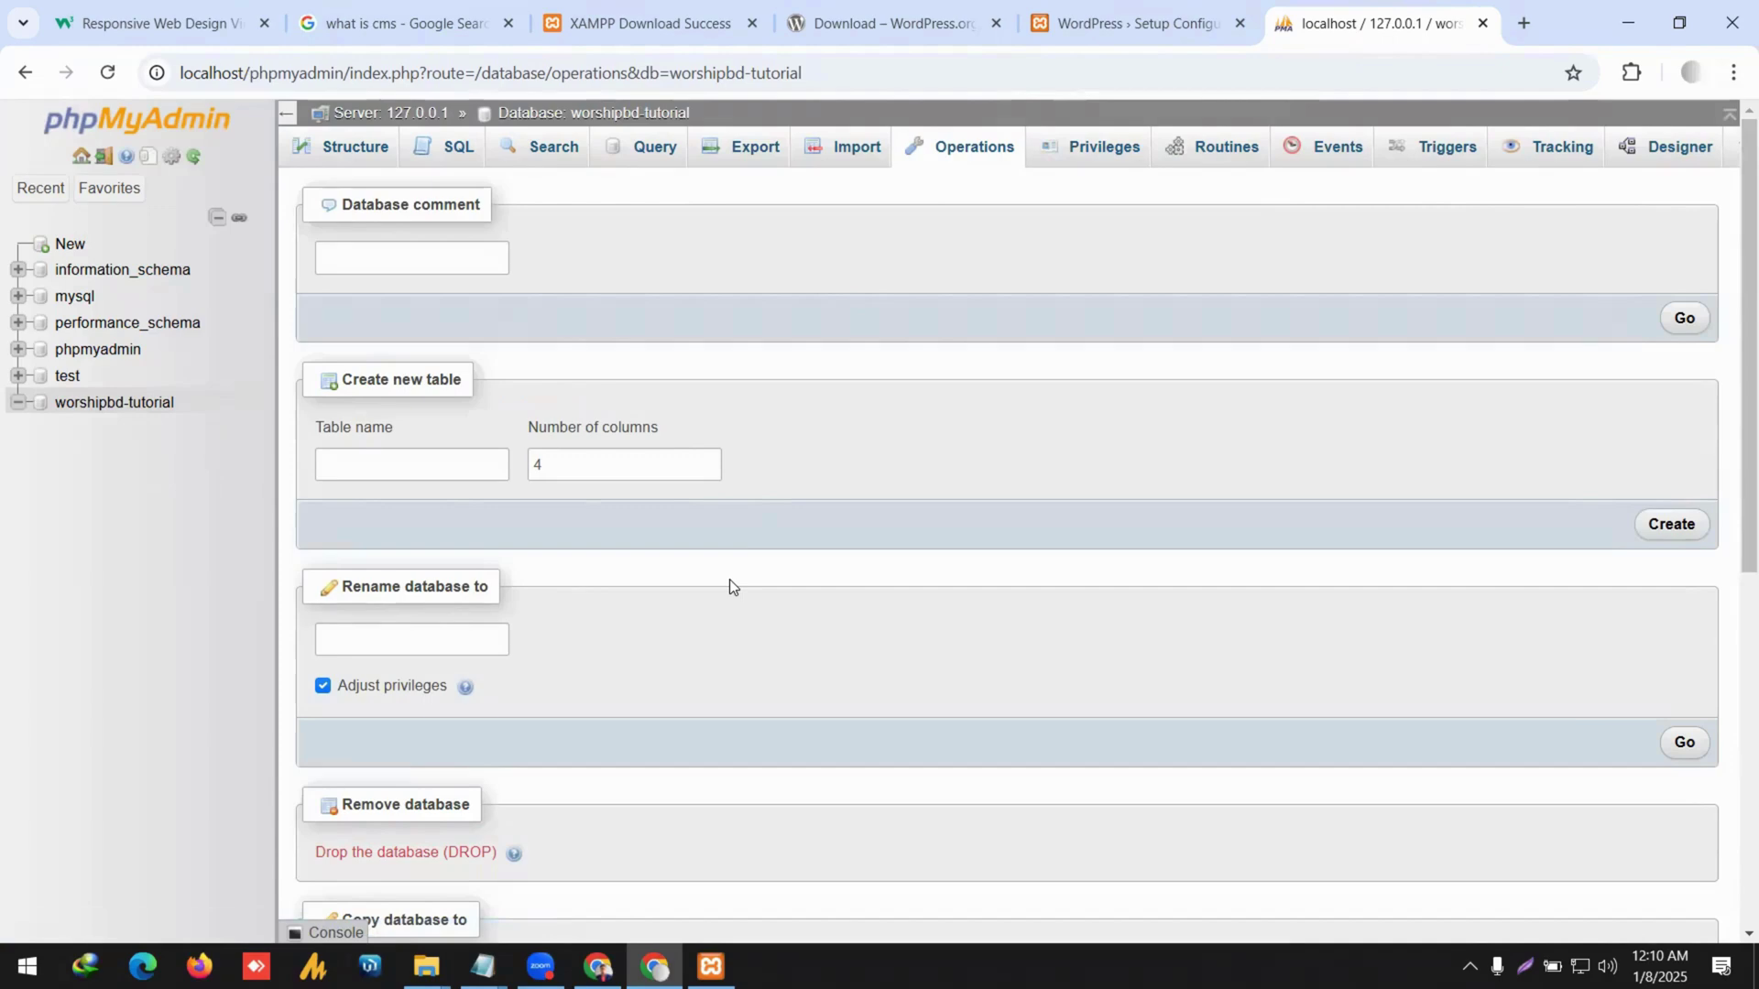
scroll(729, 579, down, 7)
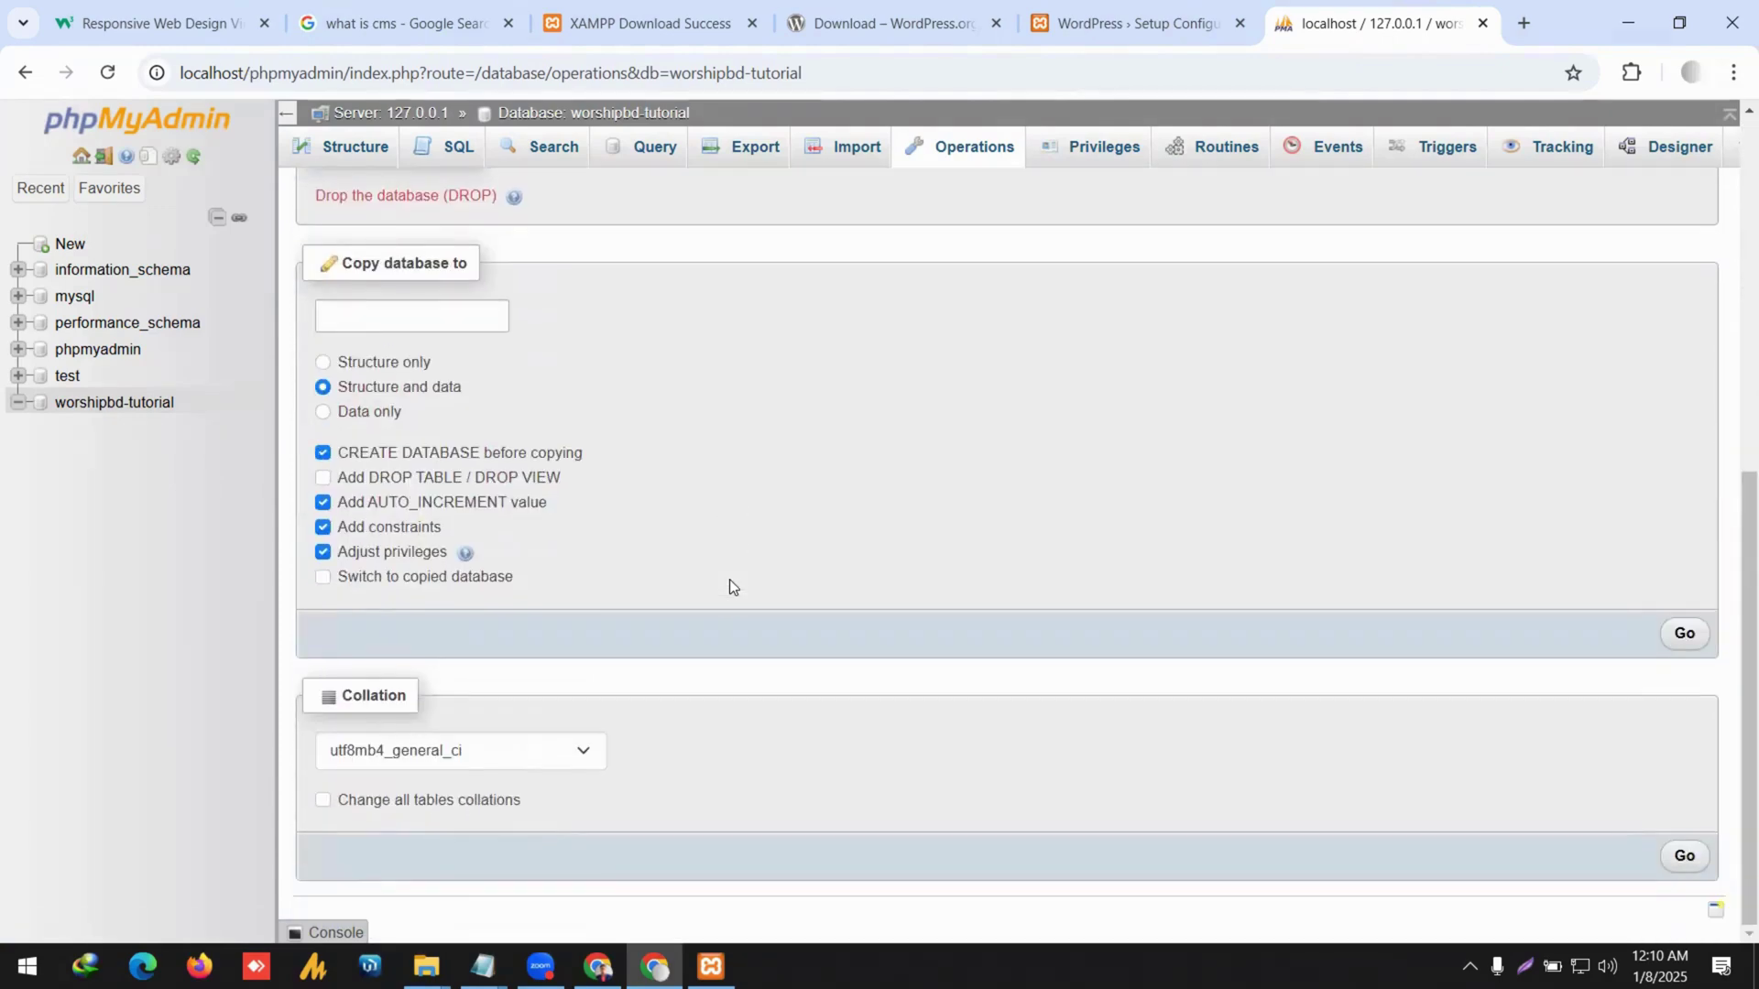
scroll(729, 579, up, 7)
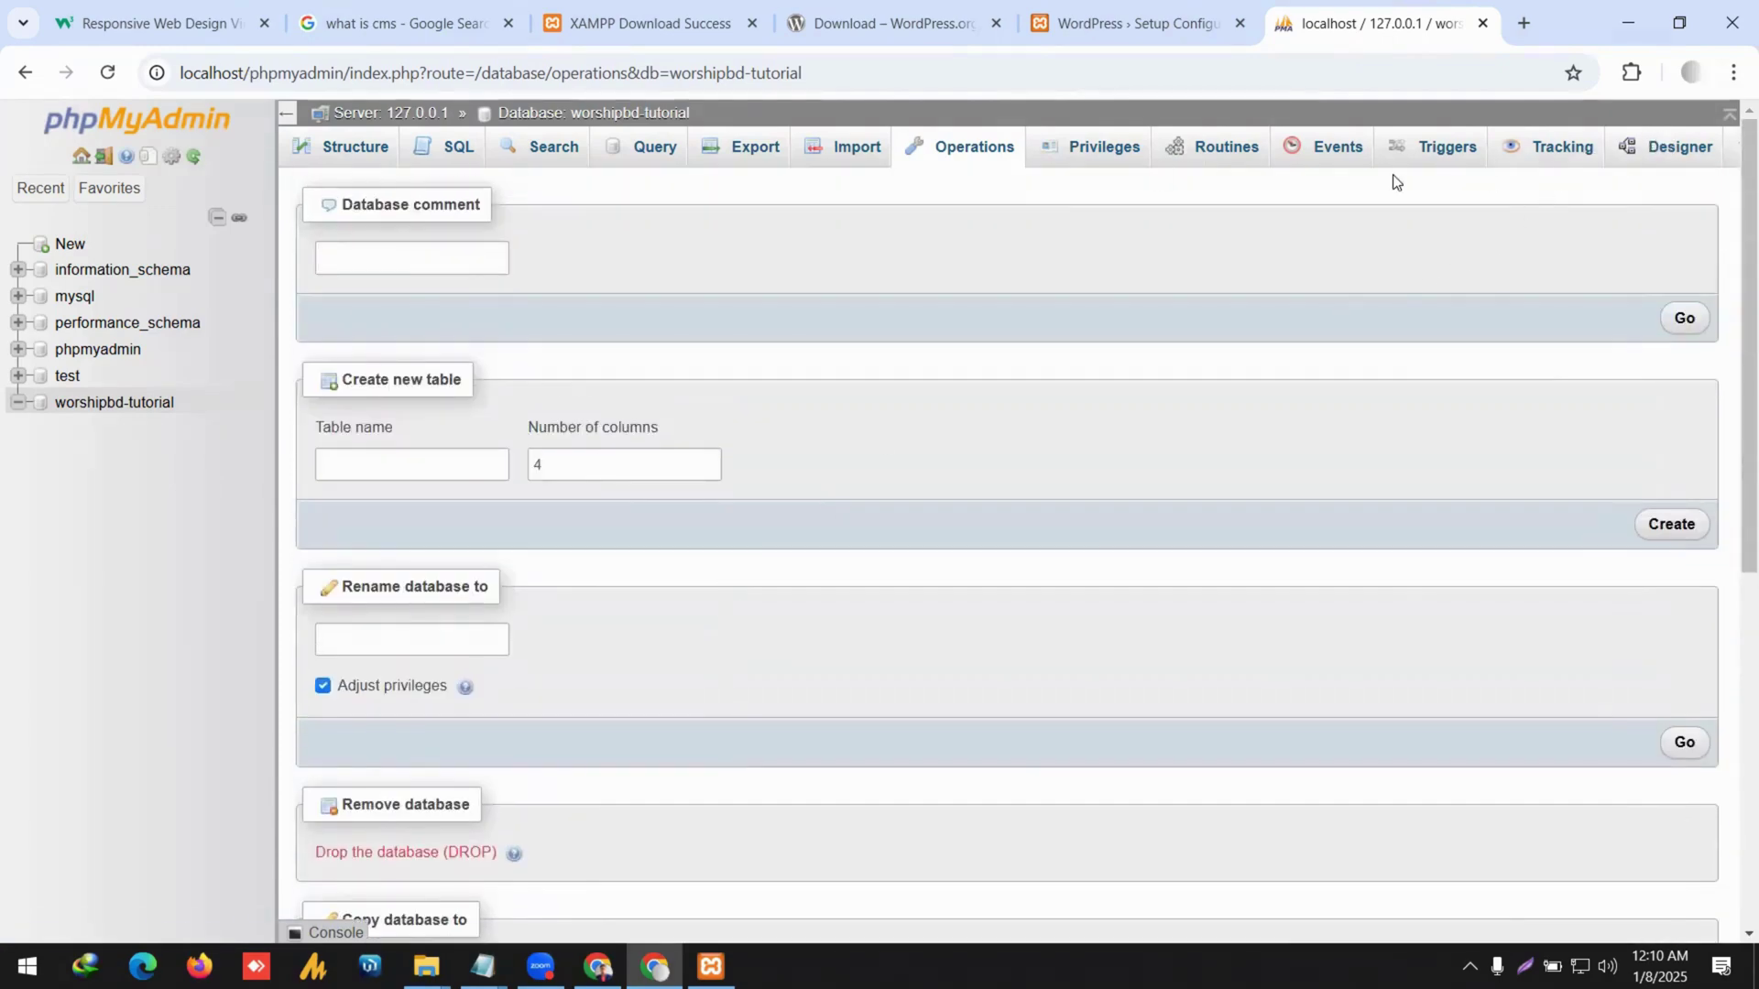
click(1140, 153)
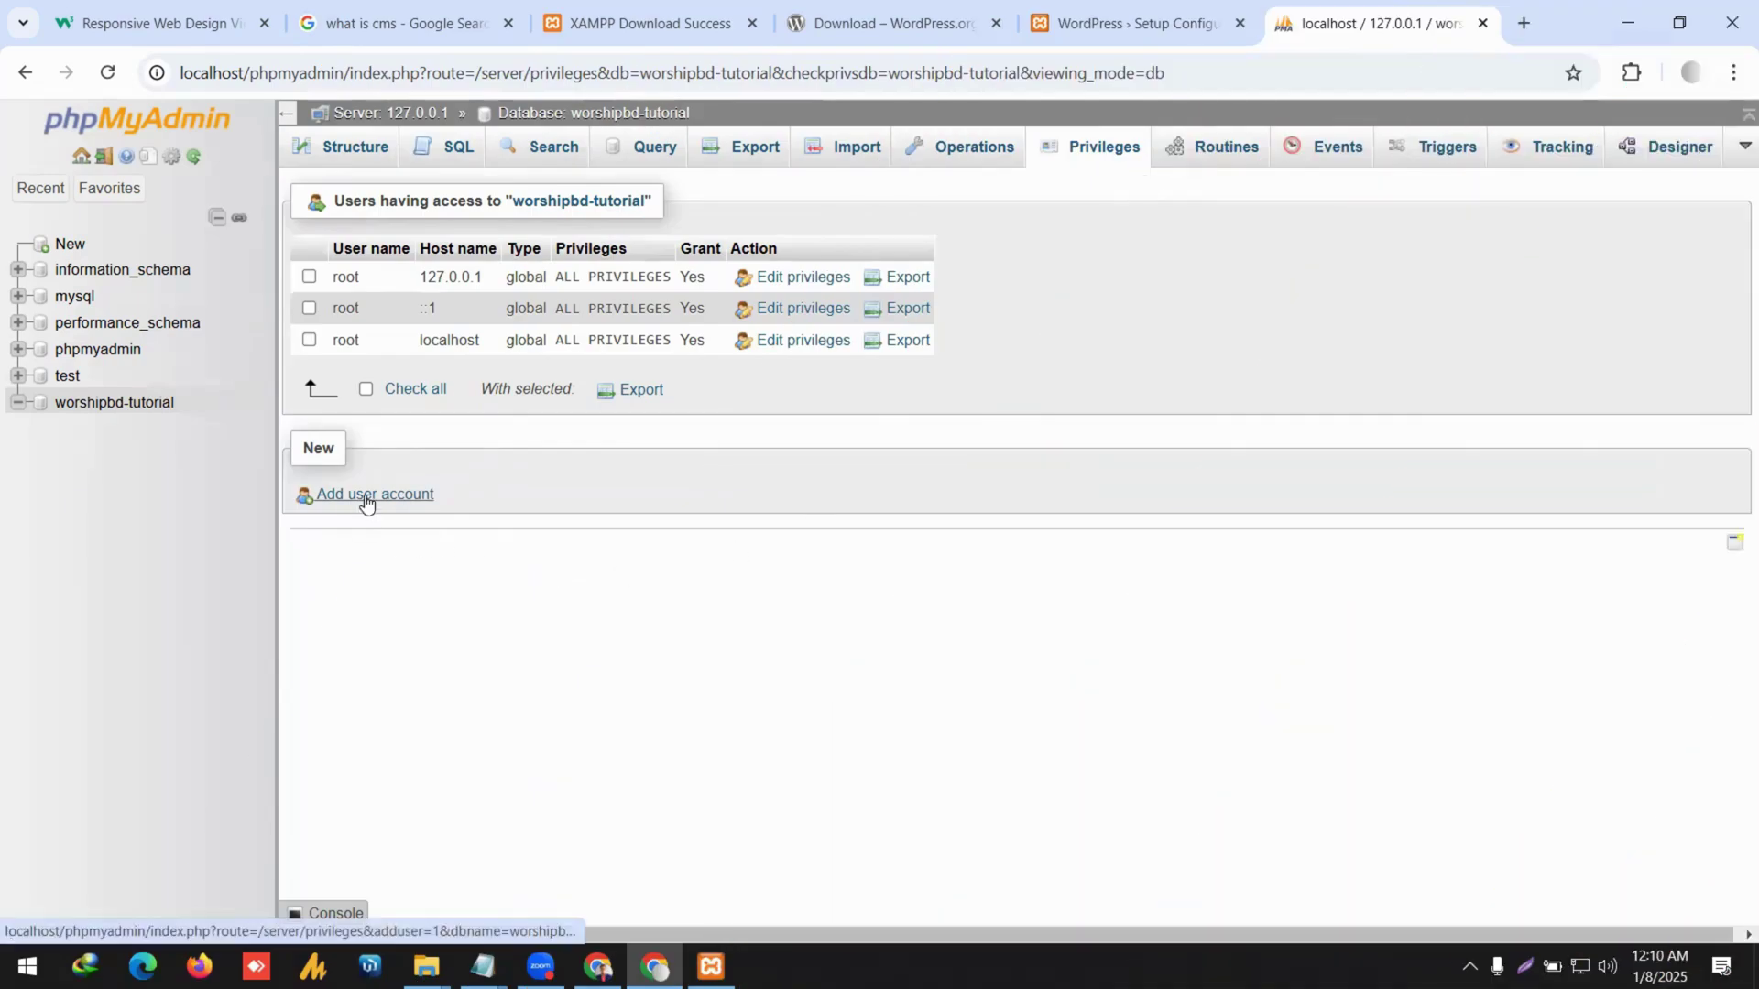
click(366, 498)
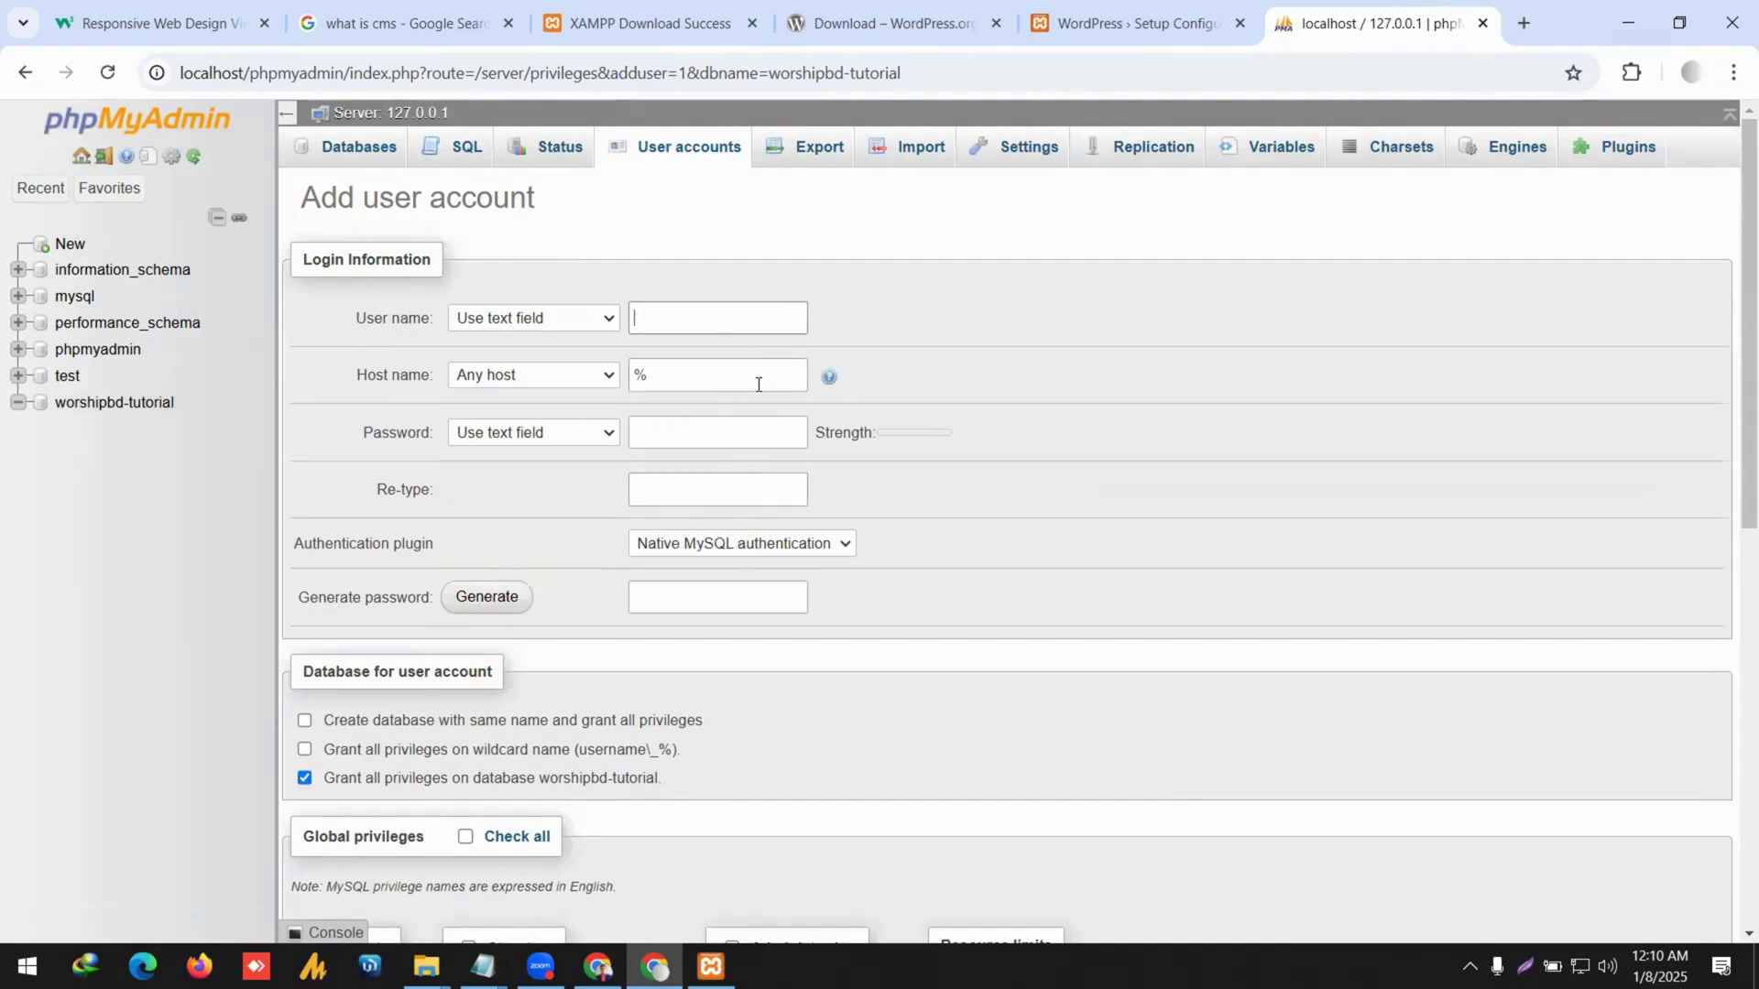
Set the new account's user name to worshipbd-tutorial and its host to Local (localhost).
click(740, 443)
scroll(687, 520, down, 5)
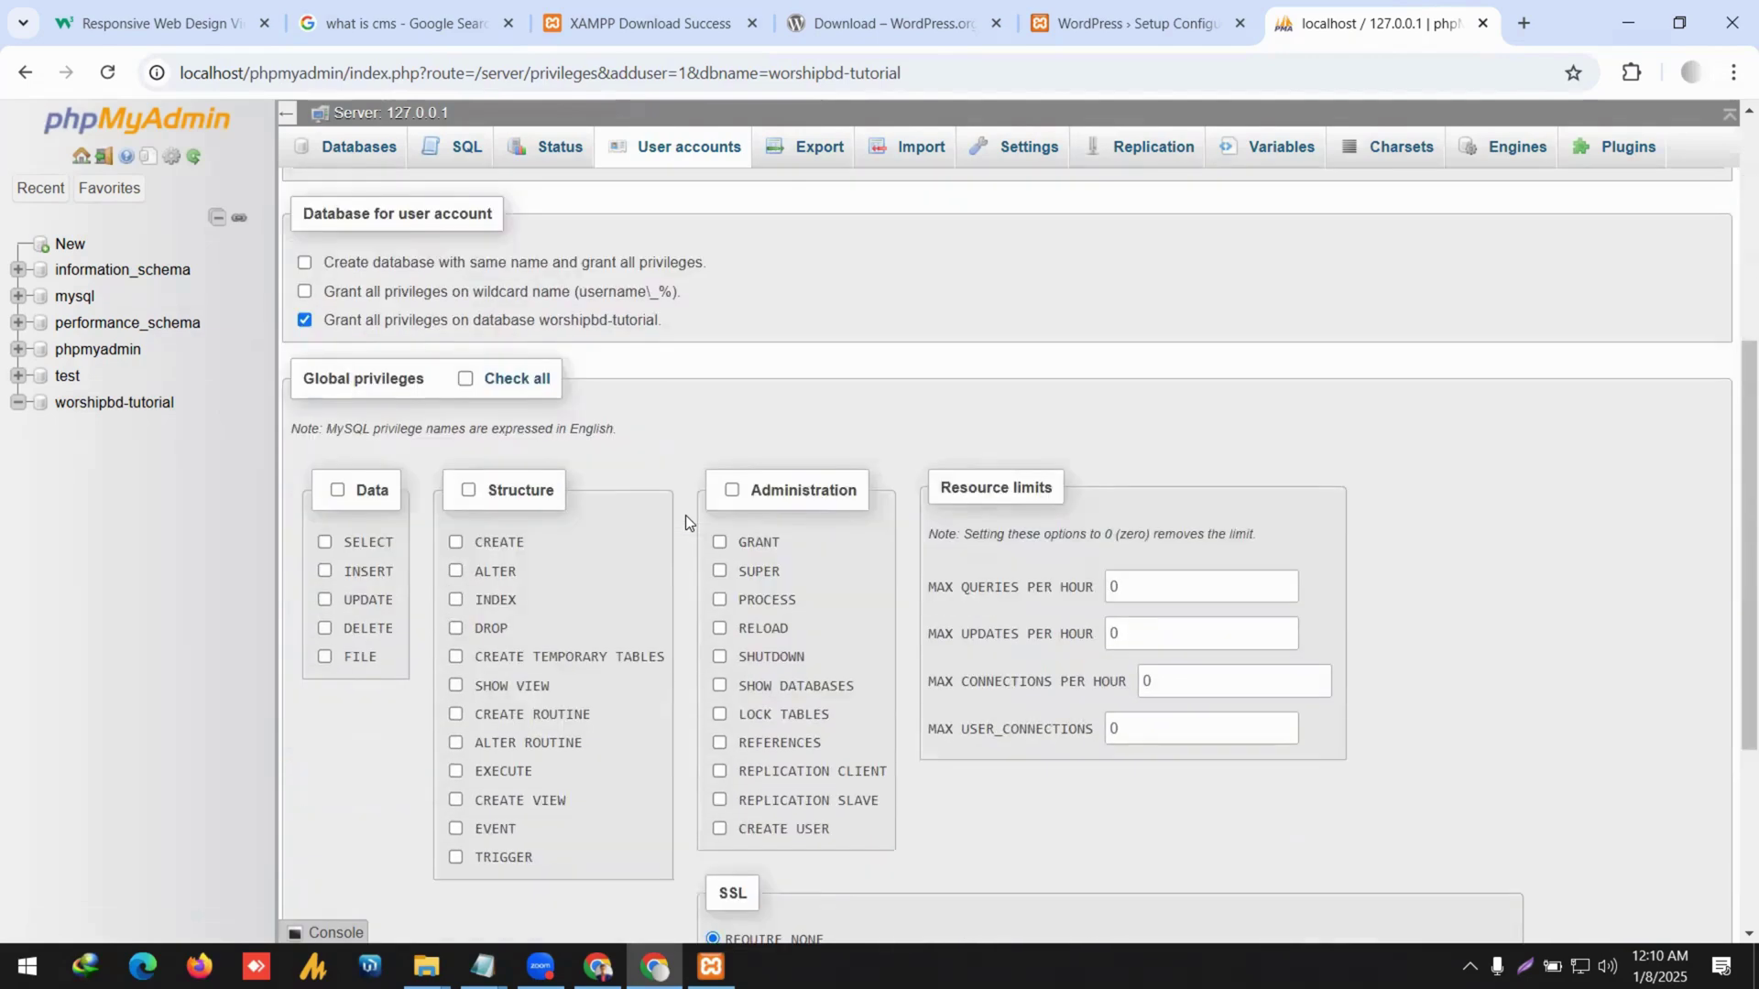
scroll(685, 515, up, 5)
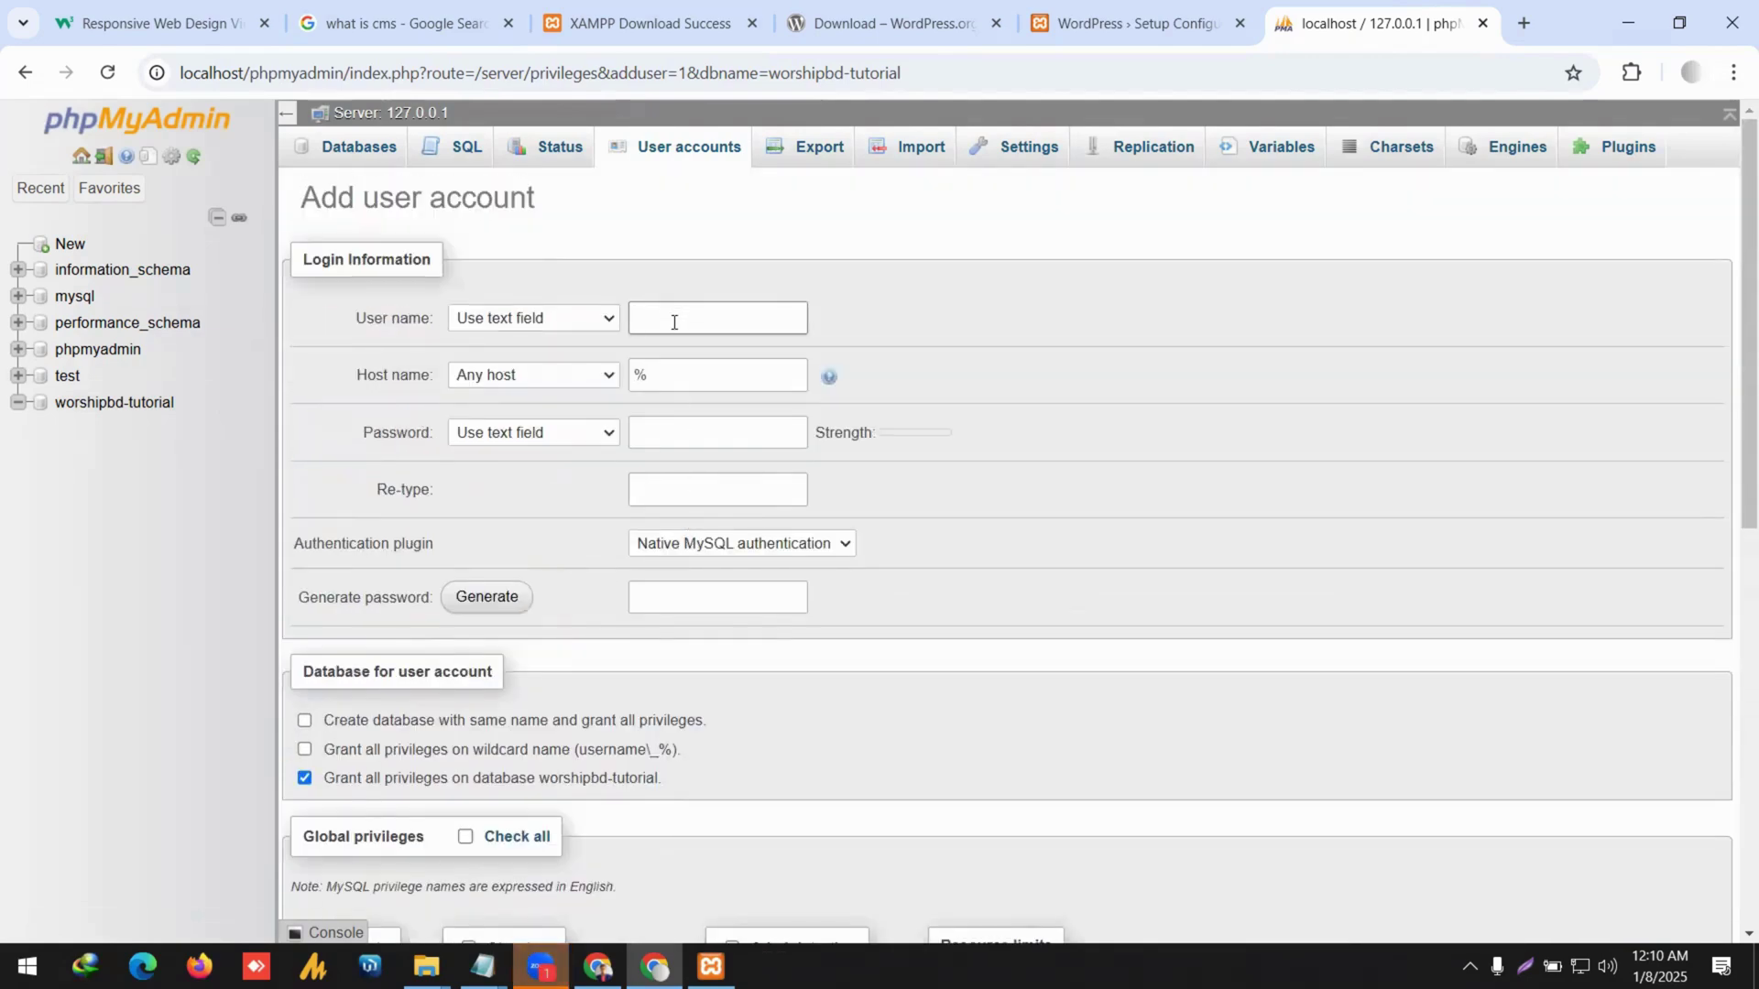
text(worshipbd-tutorial)
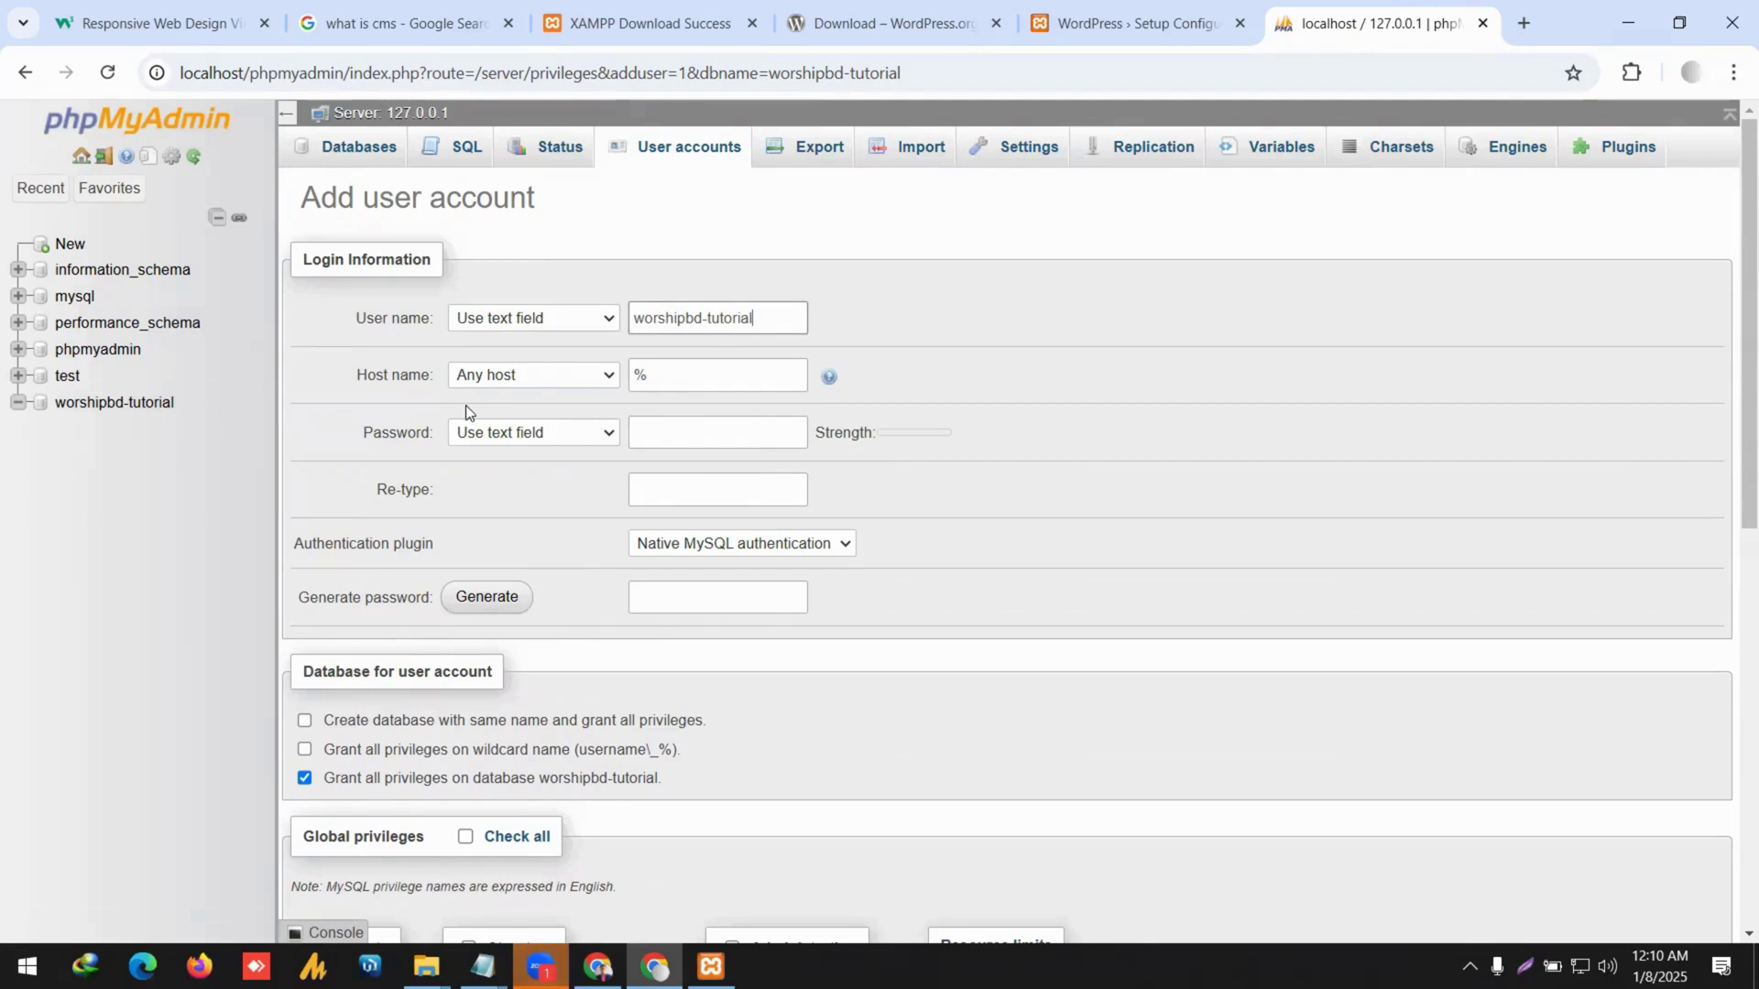
click(490, 385)
click(550, 434)
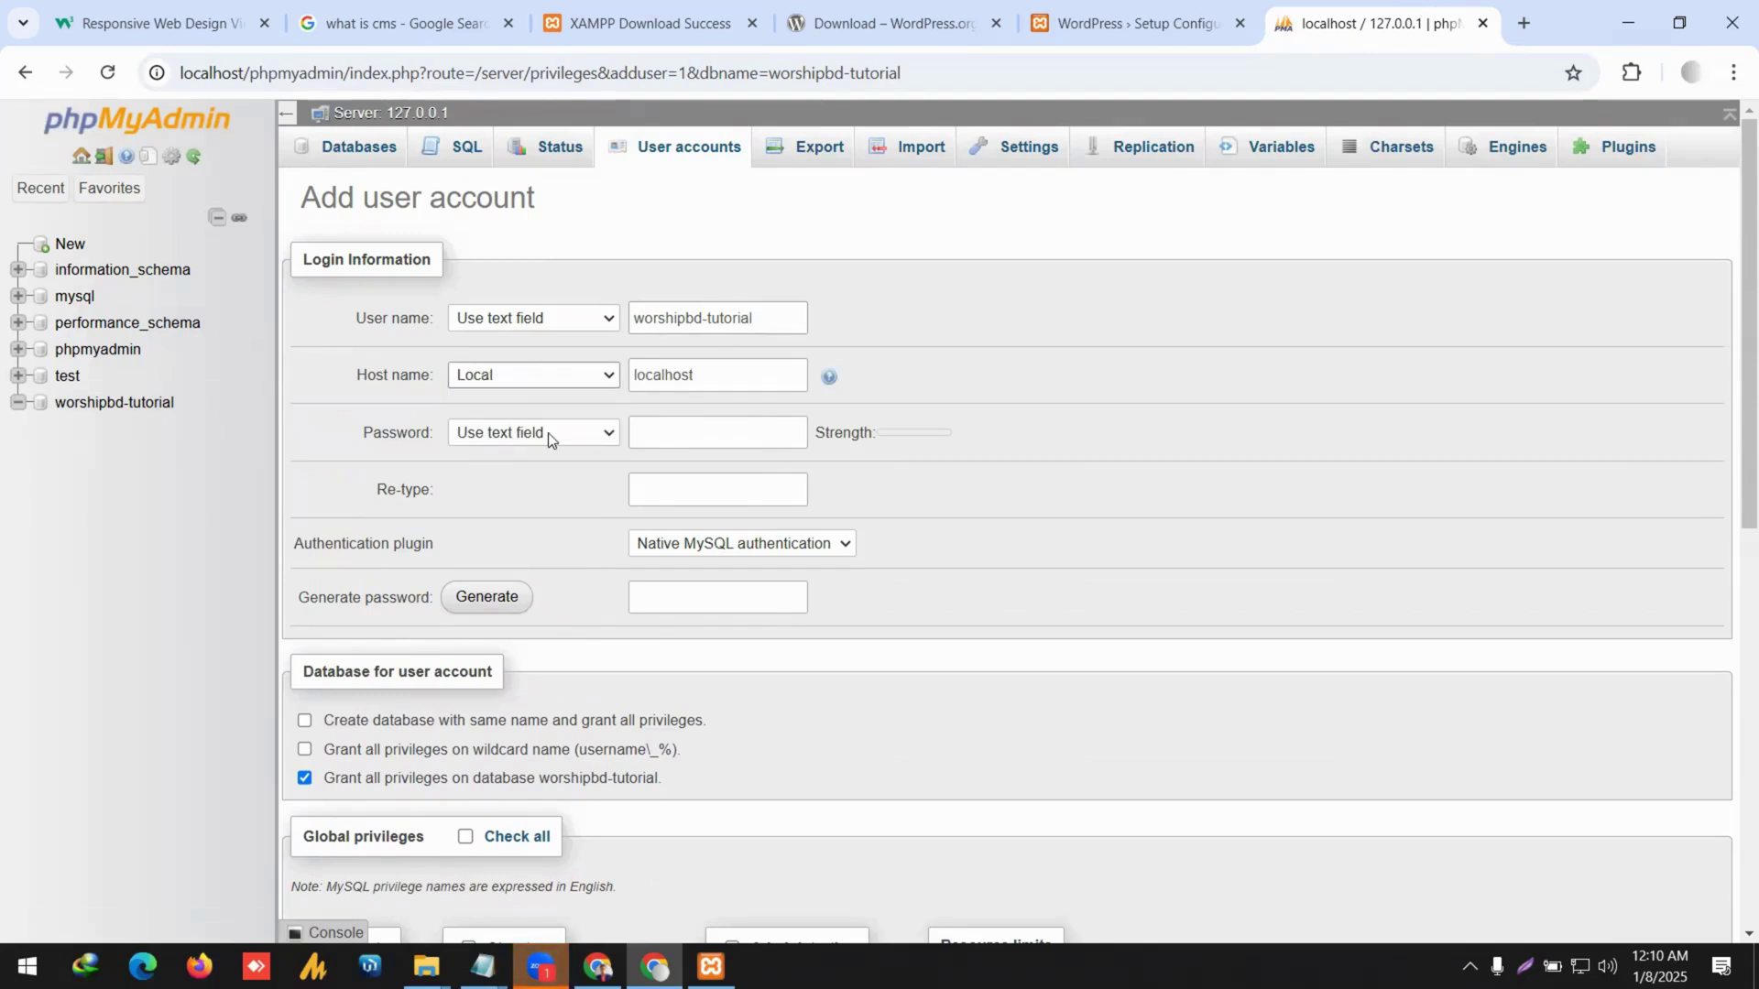
Paste a placeholder password into the Password field and select it.
click(499, 438)
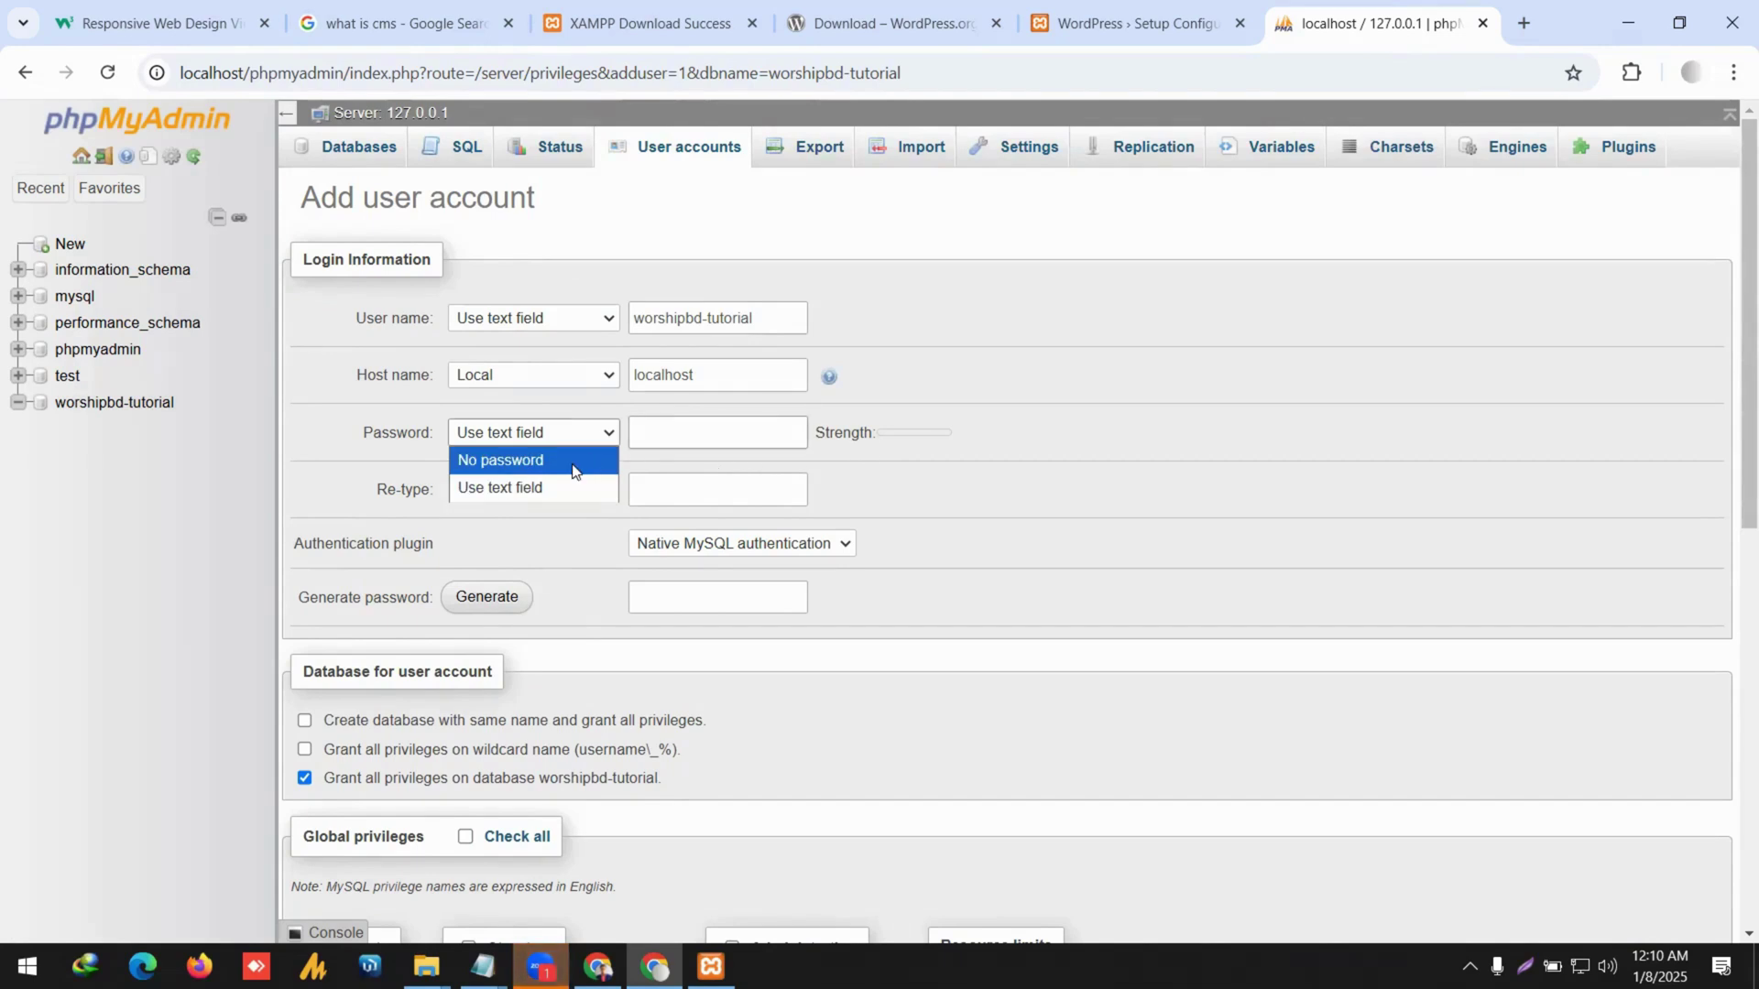
click(696, 433)
key(ctrl+v)
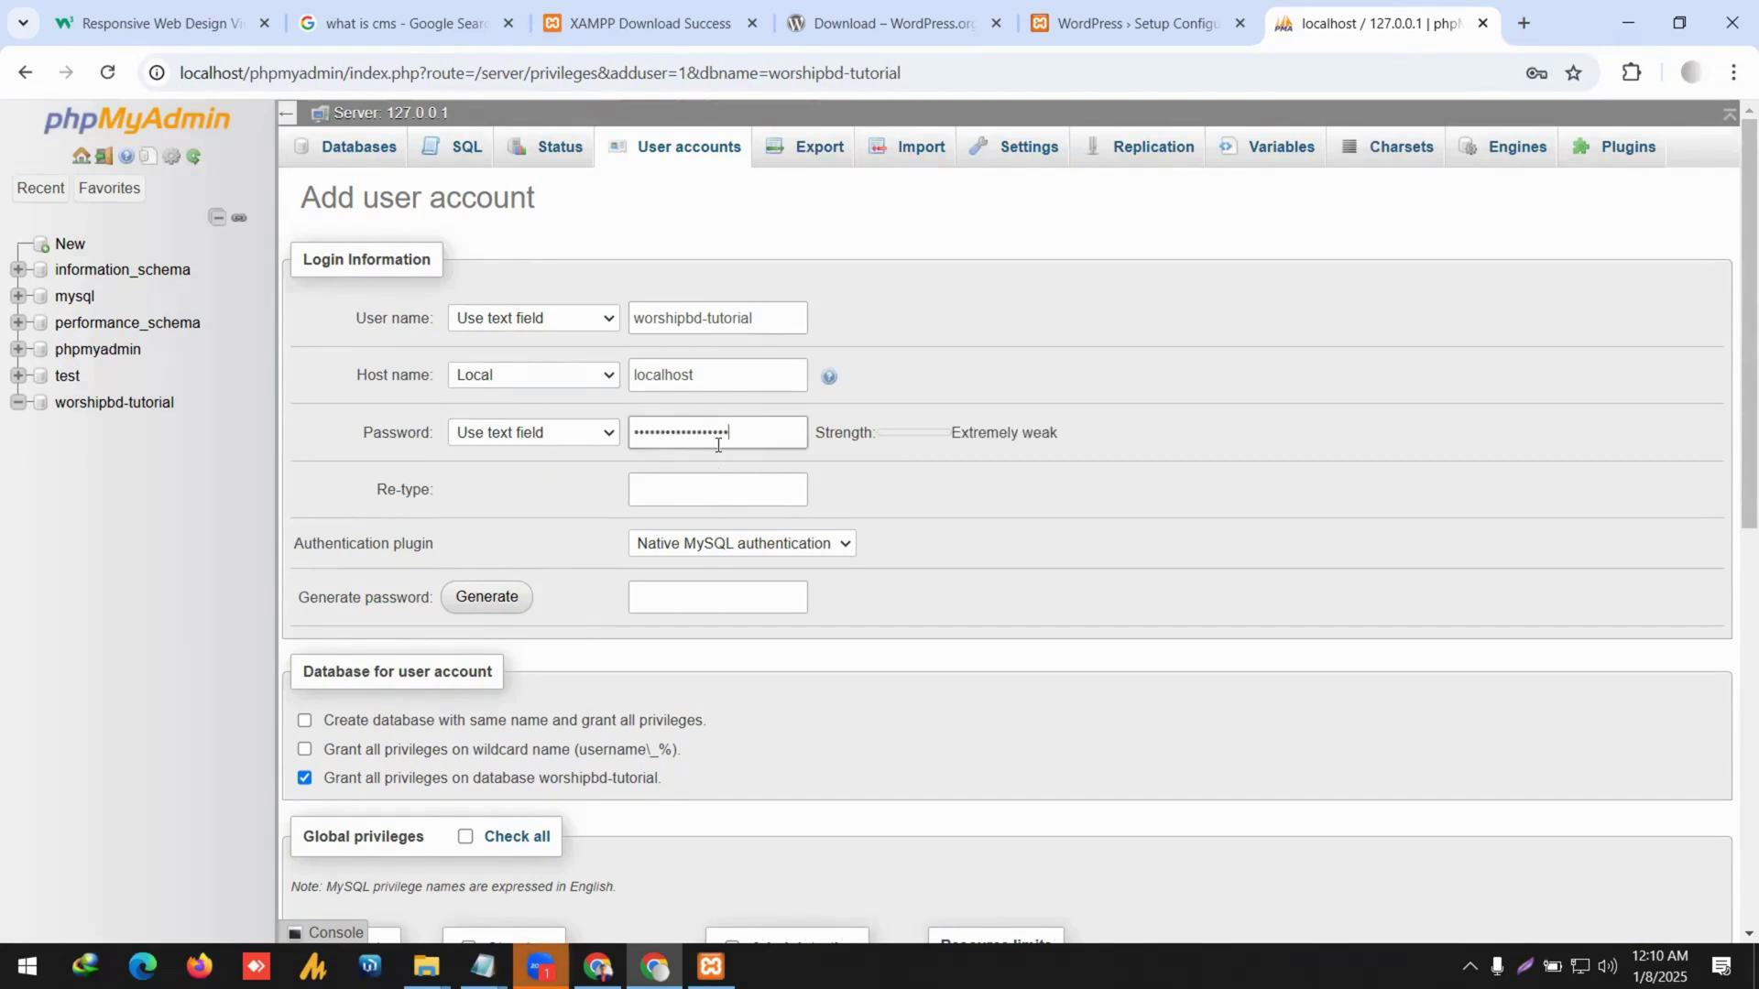
double_click(732, 433)
click(1523, 20)
Search for a free password generator and select the first generated 22-character password.
text(pass)
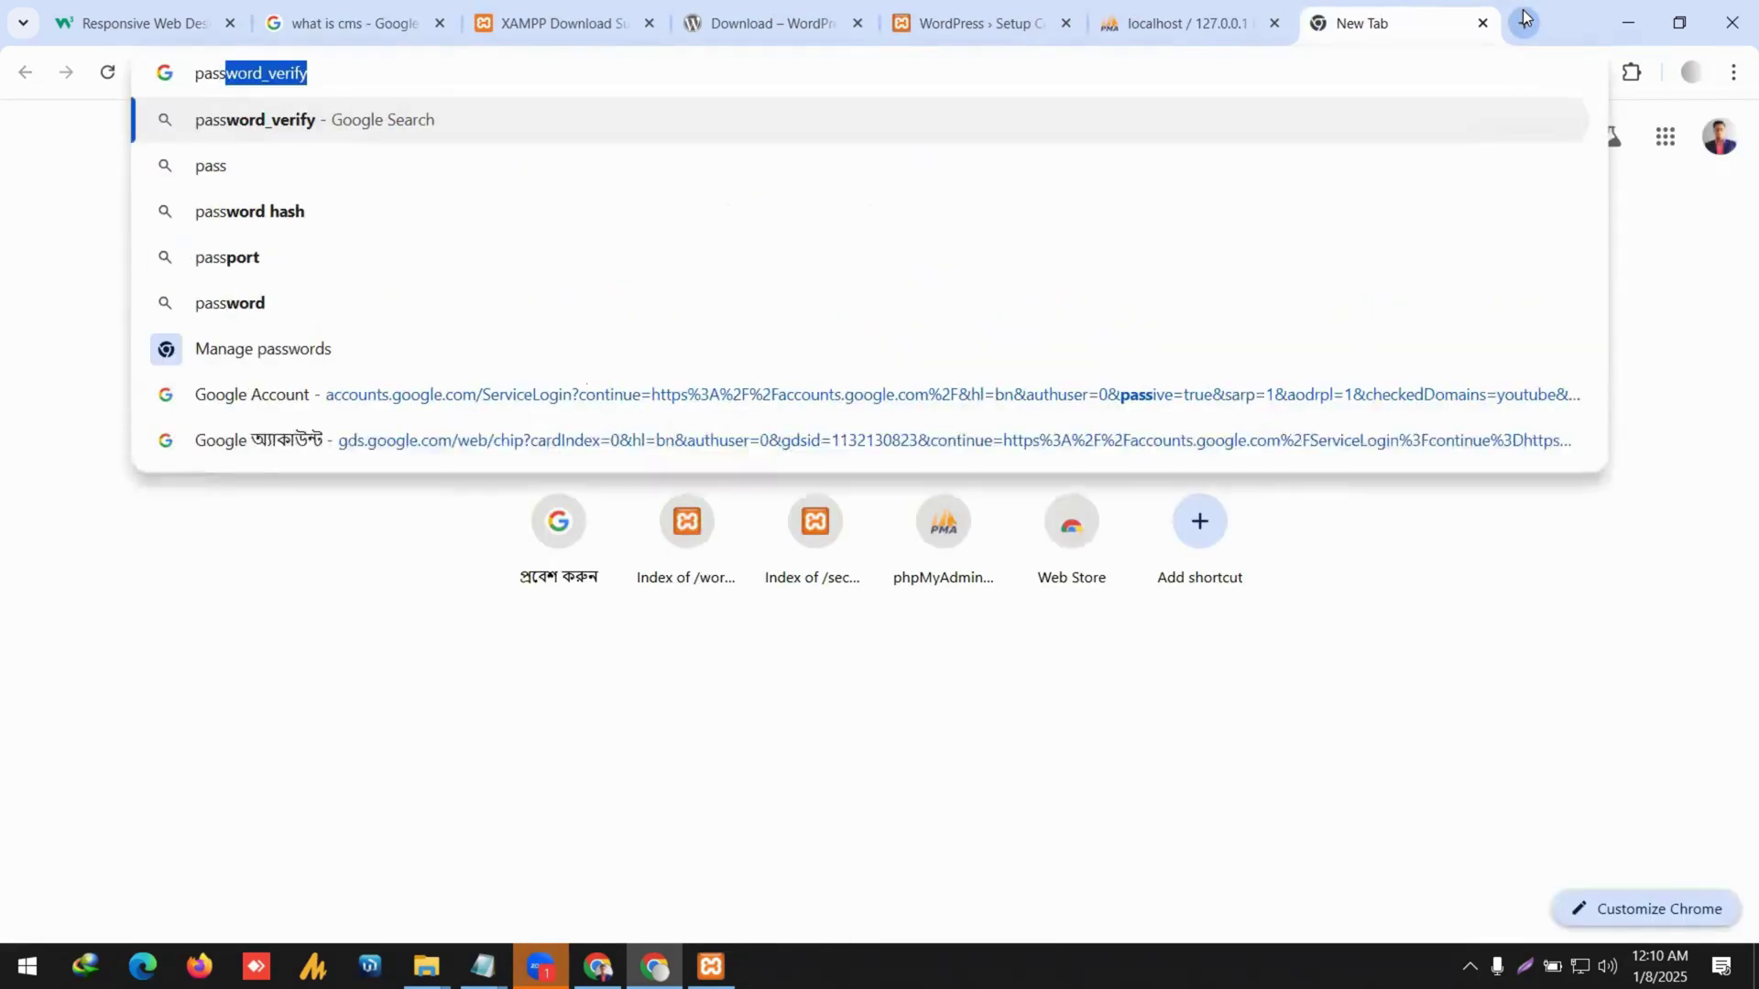
text(word ge)
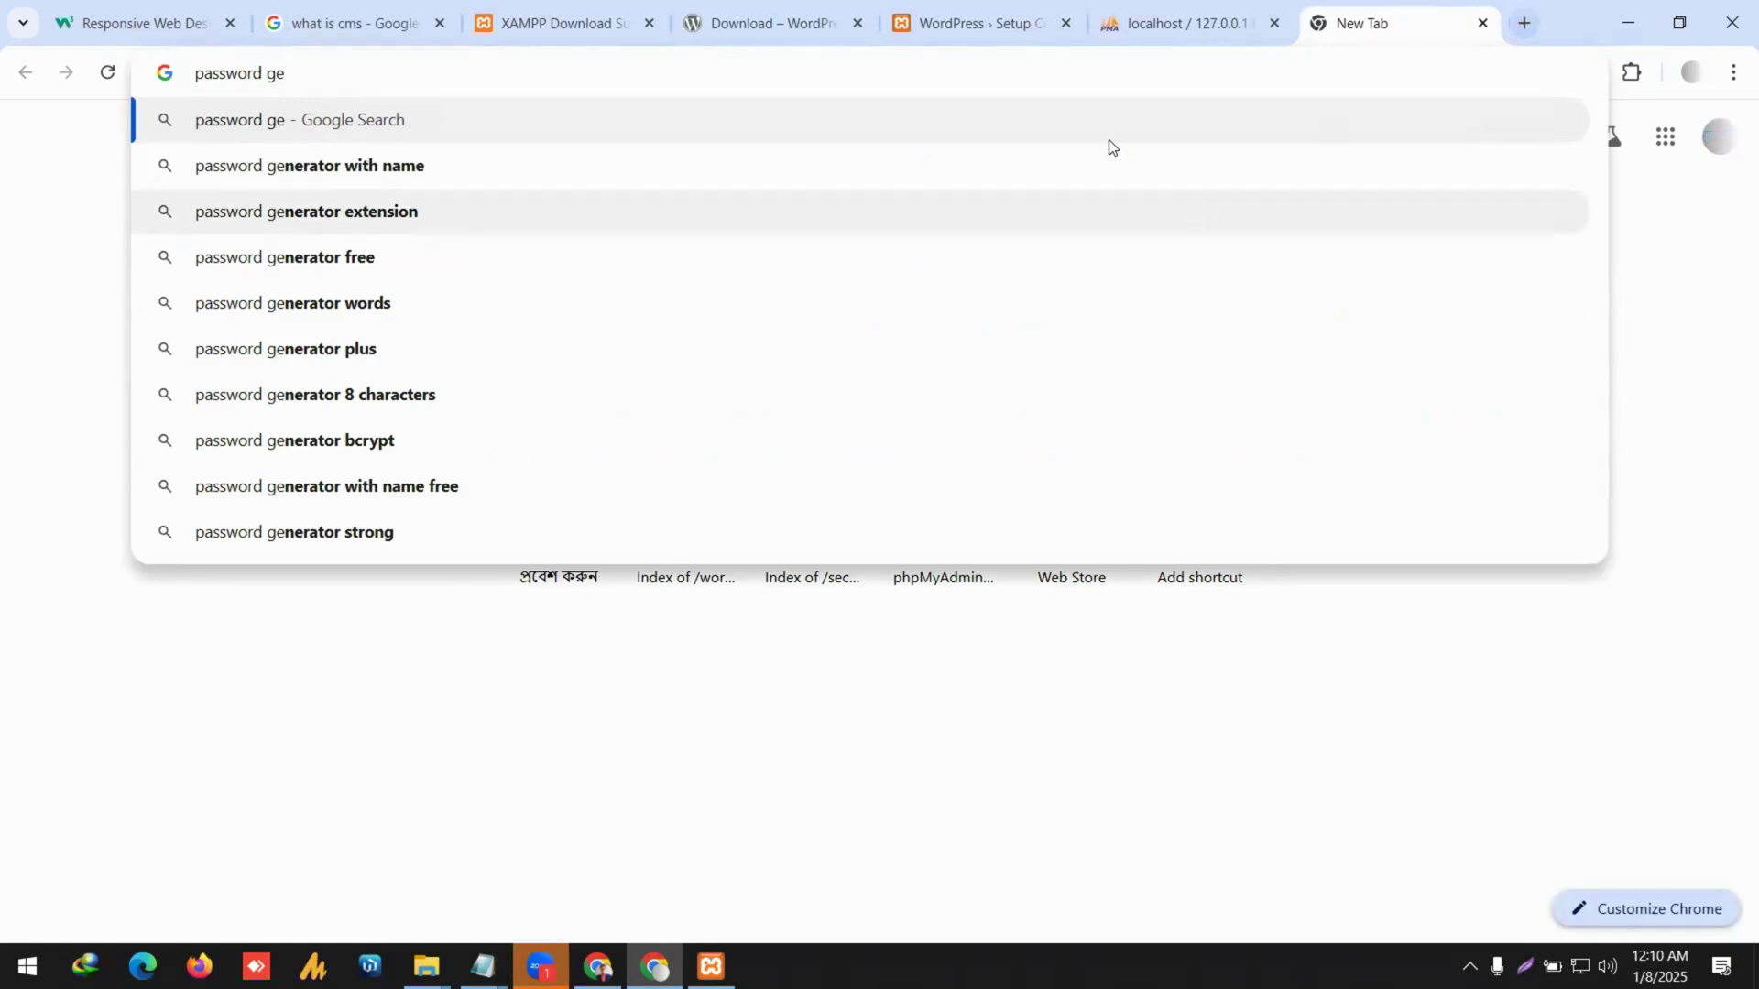
click(626, 256)
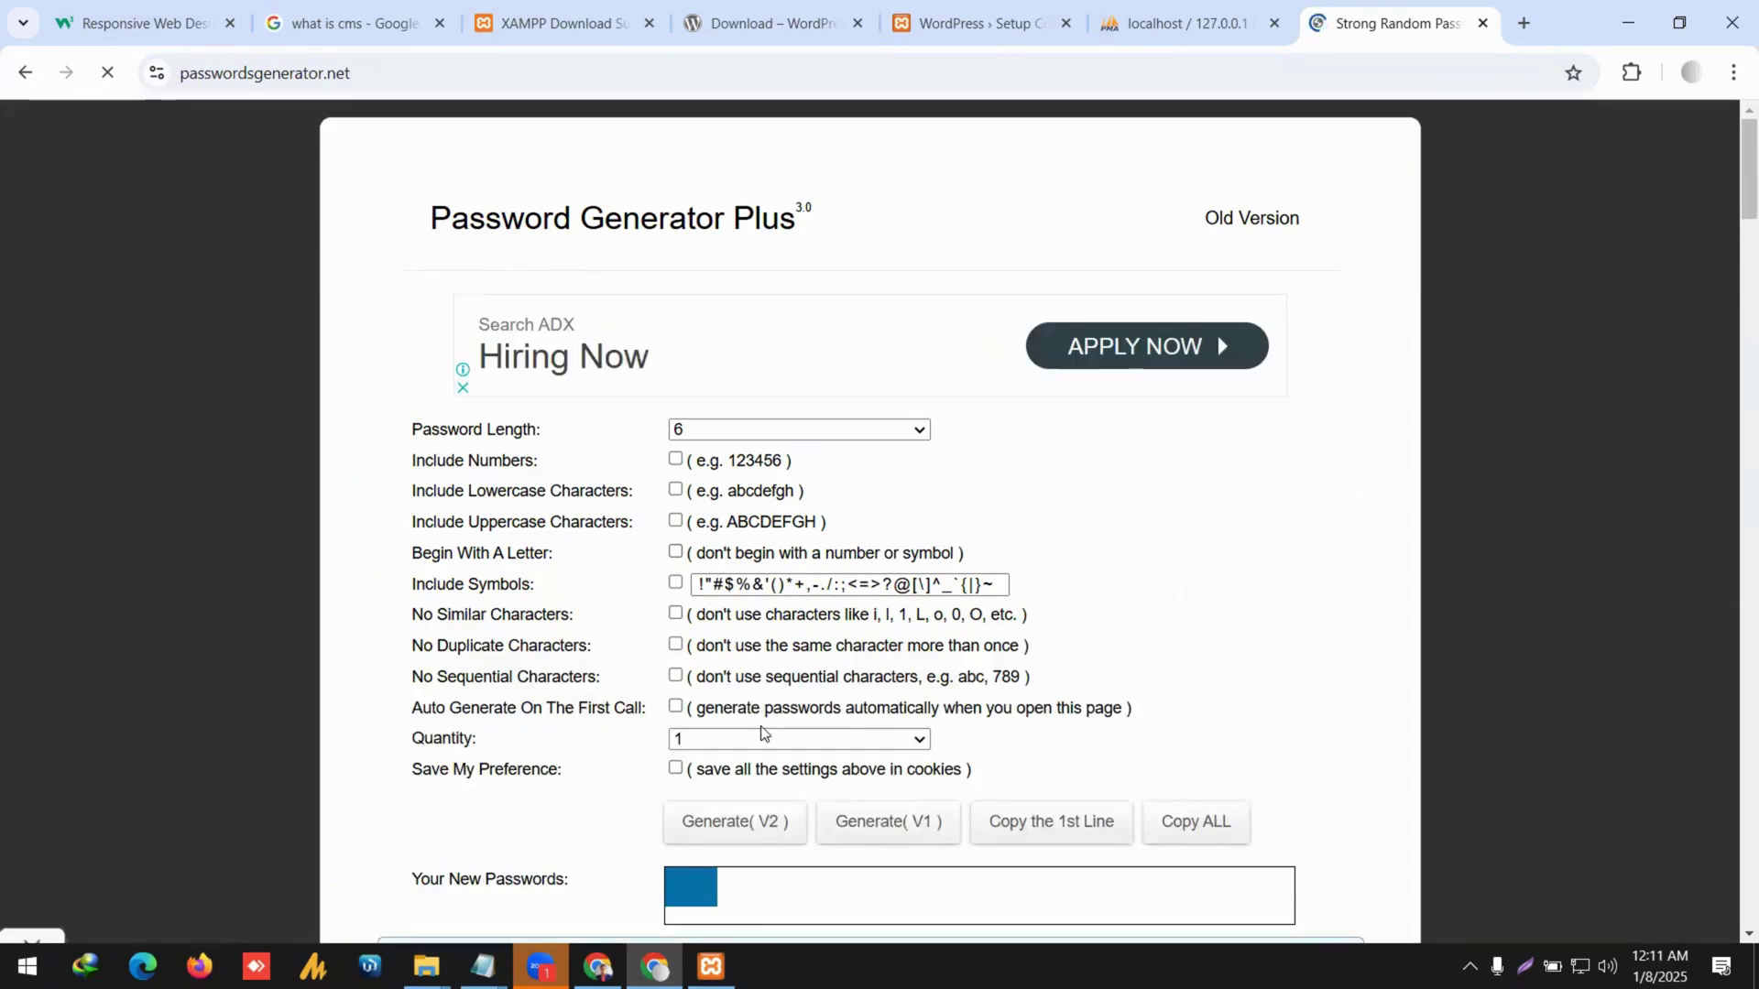
scroll(763, 727, down, 5)
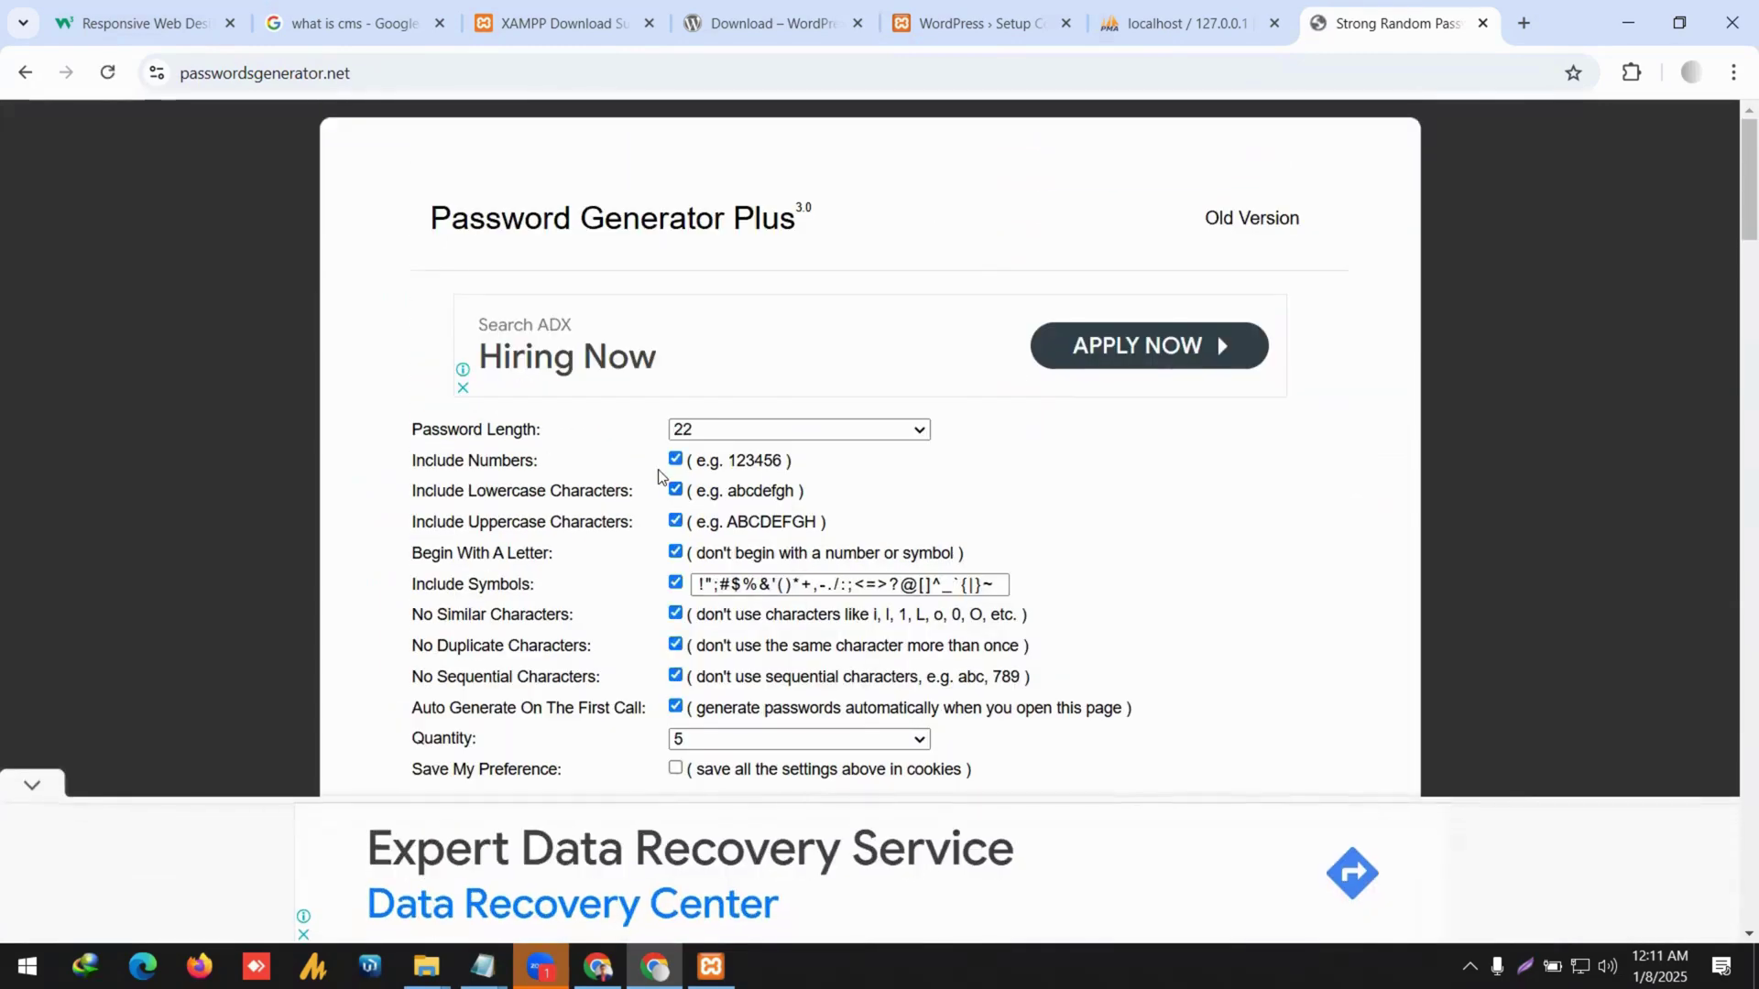
scroll(857, 710, down, 2)
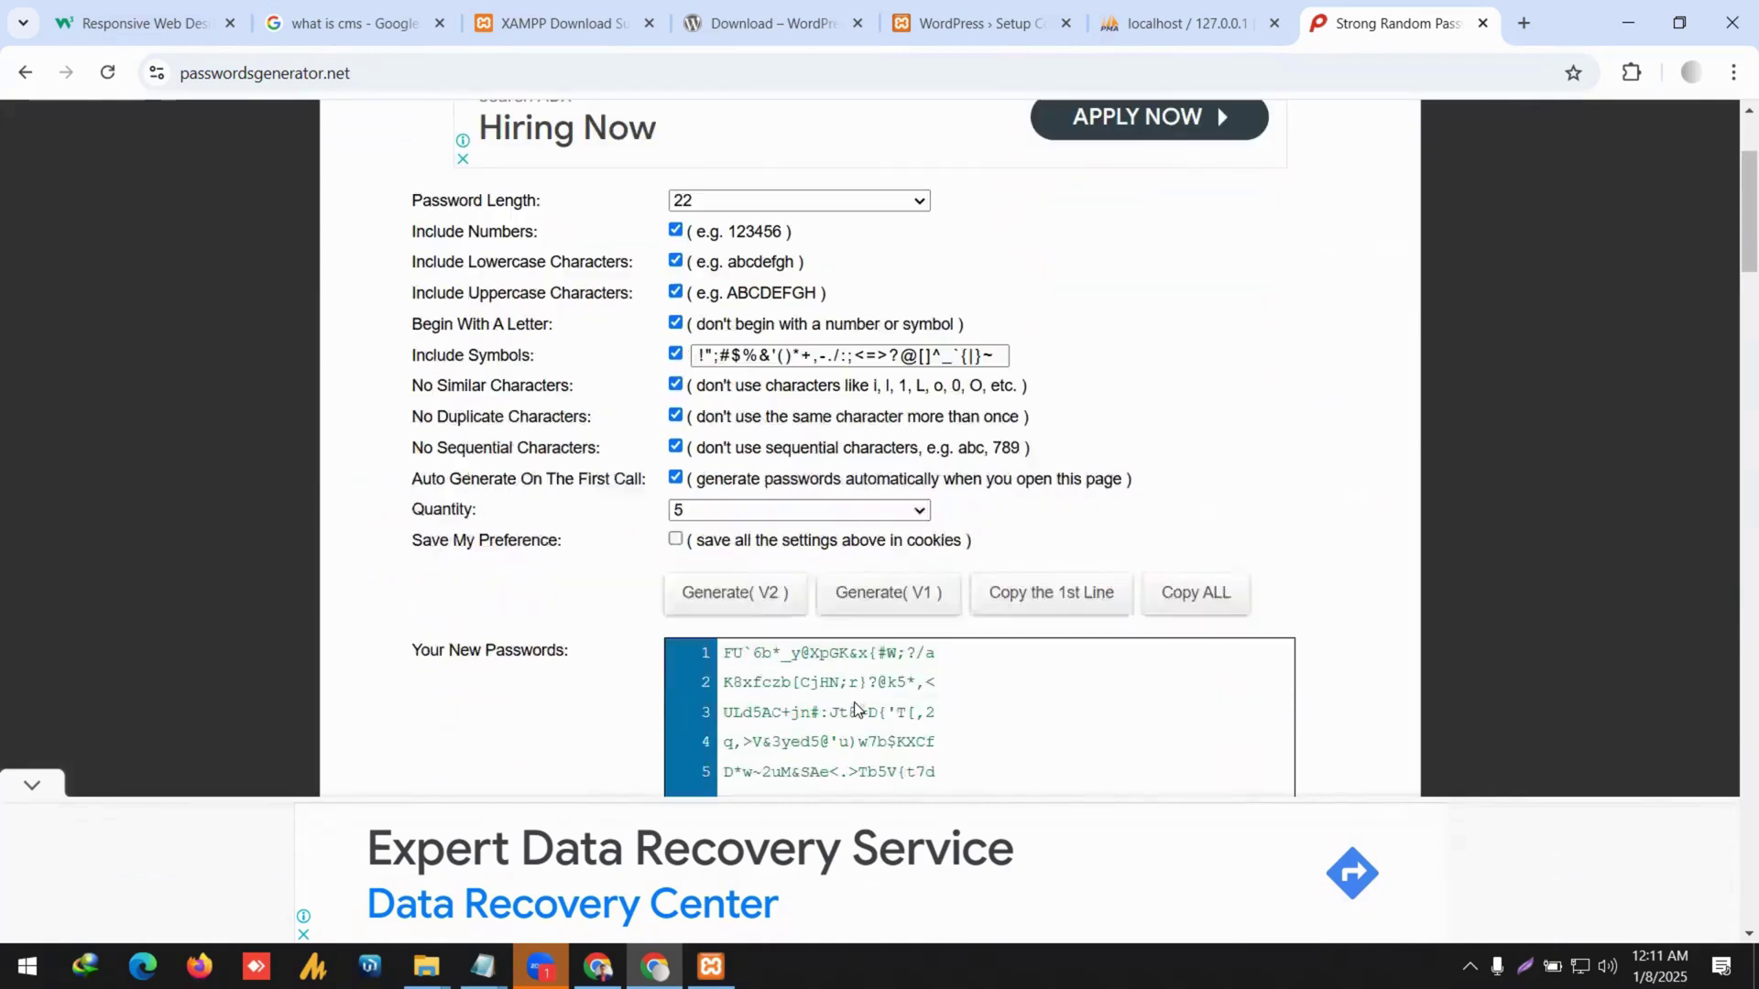
scroll(839, 594, down, 1)
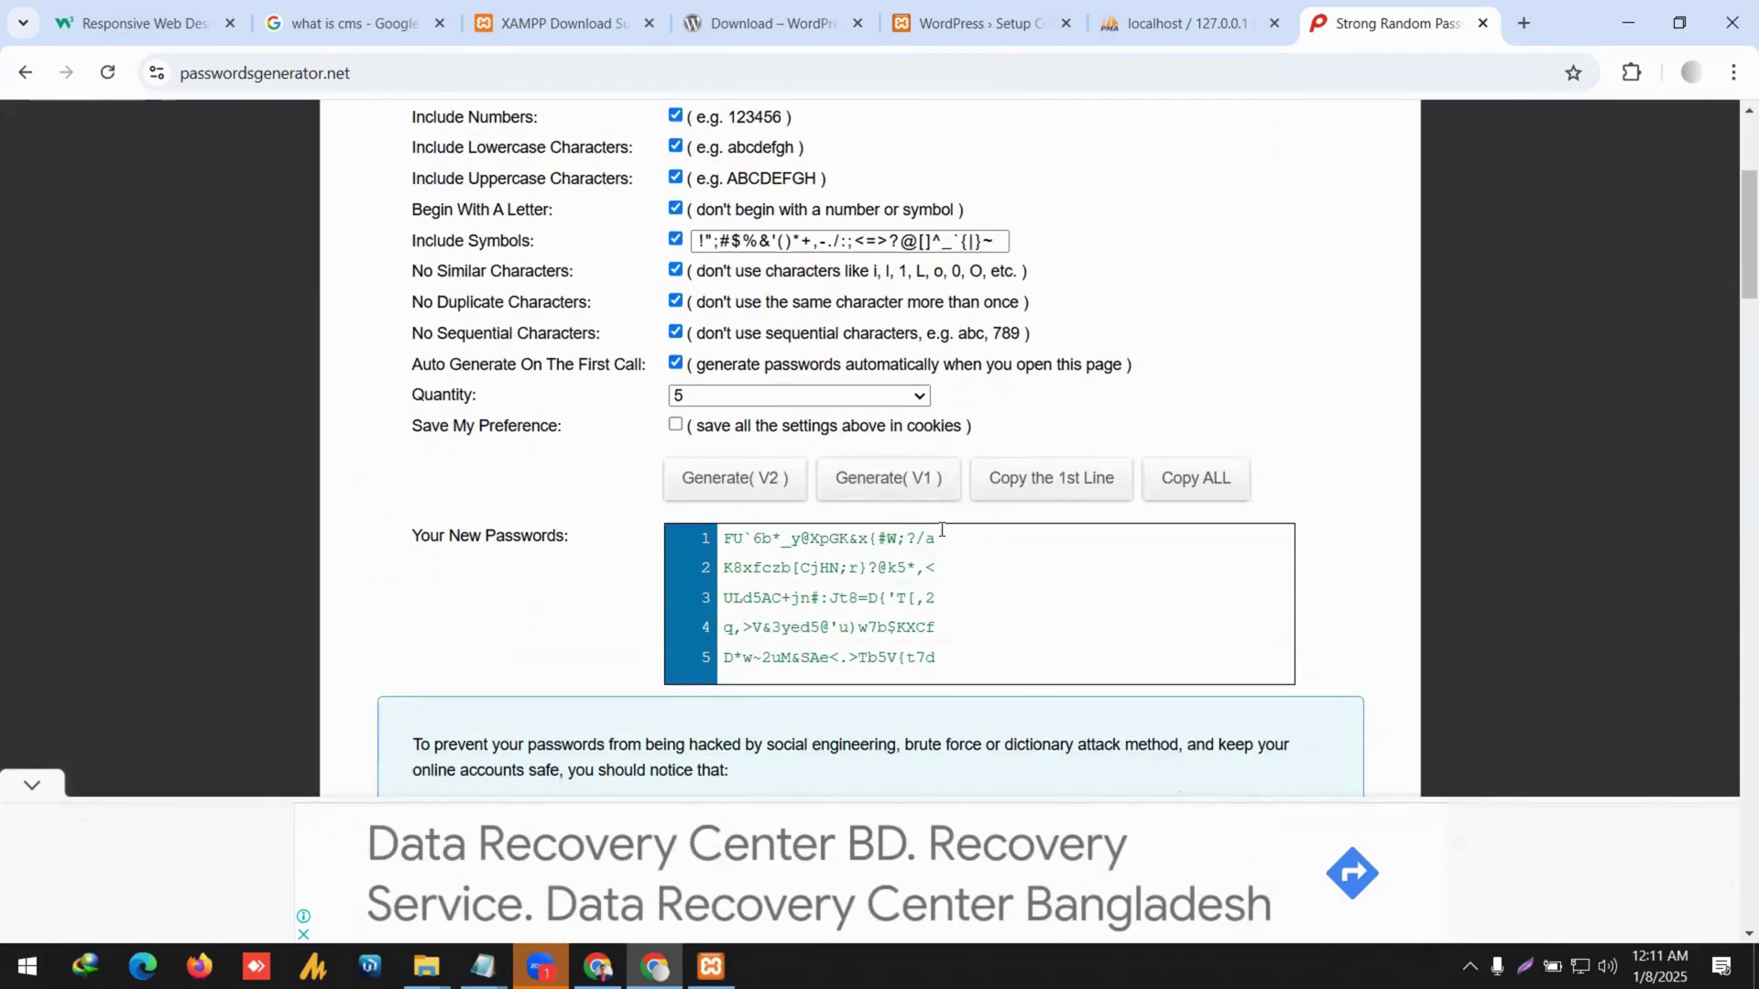
drag(941, 530, 722, 538)
key(ctrl+c)
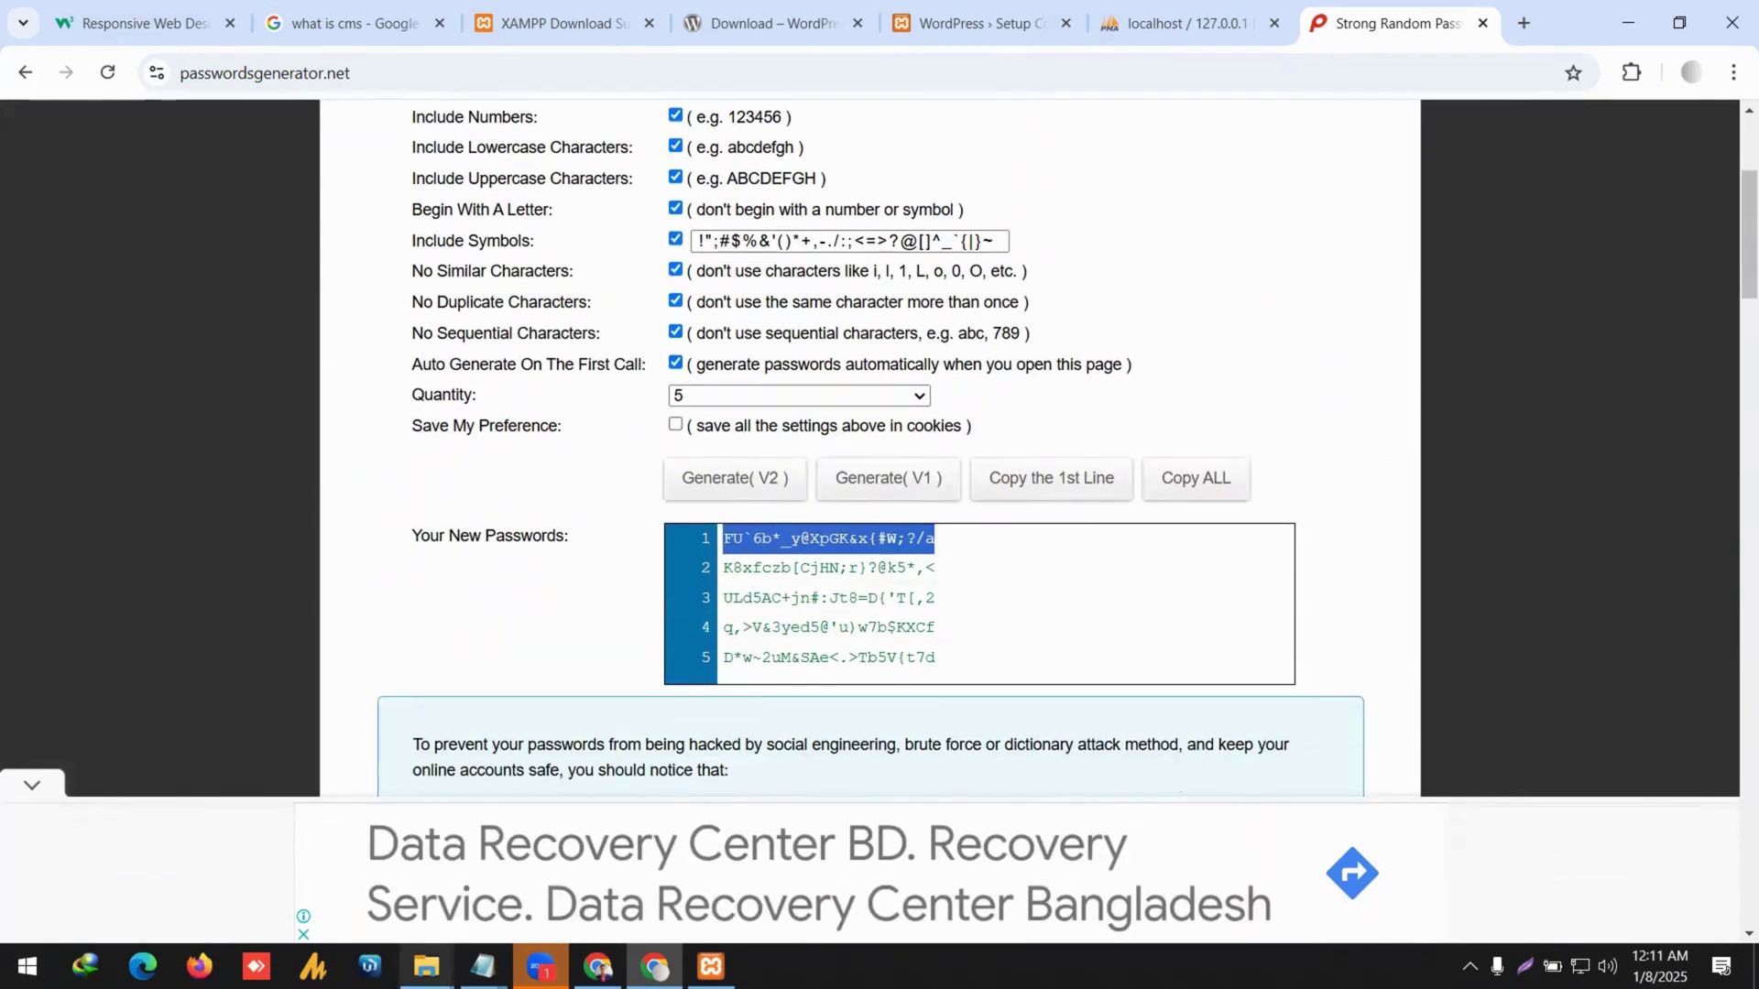
Add a DB User label and a 'DB Pass:' line holding the generated password to the note.
mouse_move(483, 966)
click(509, 893)
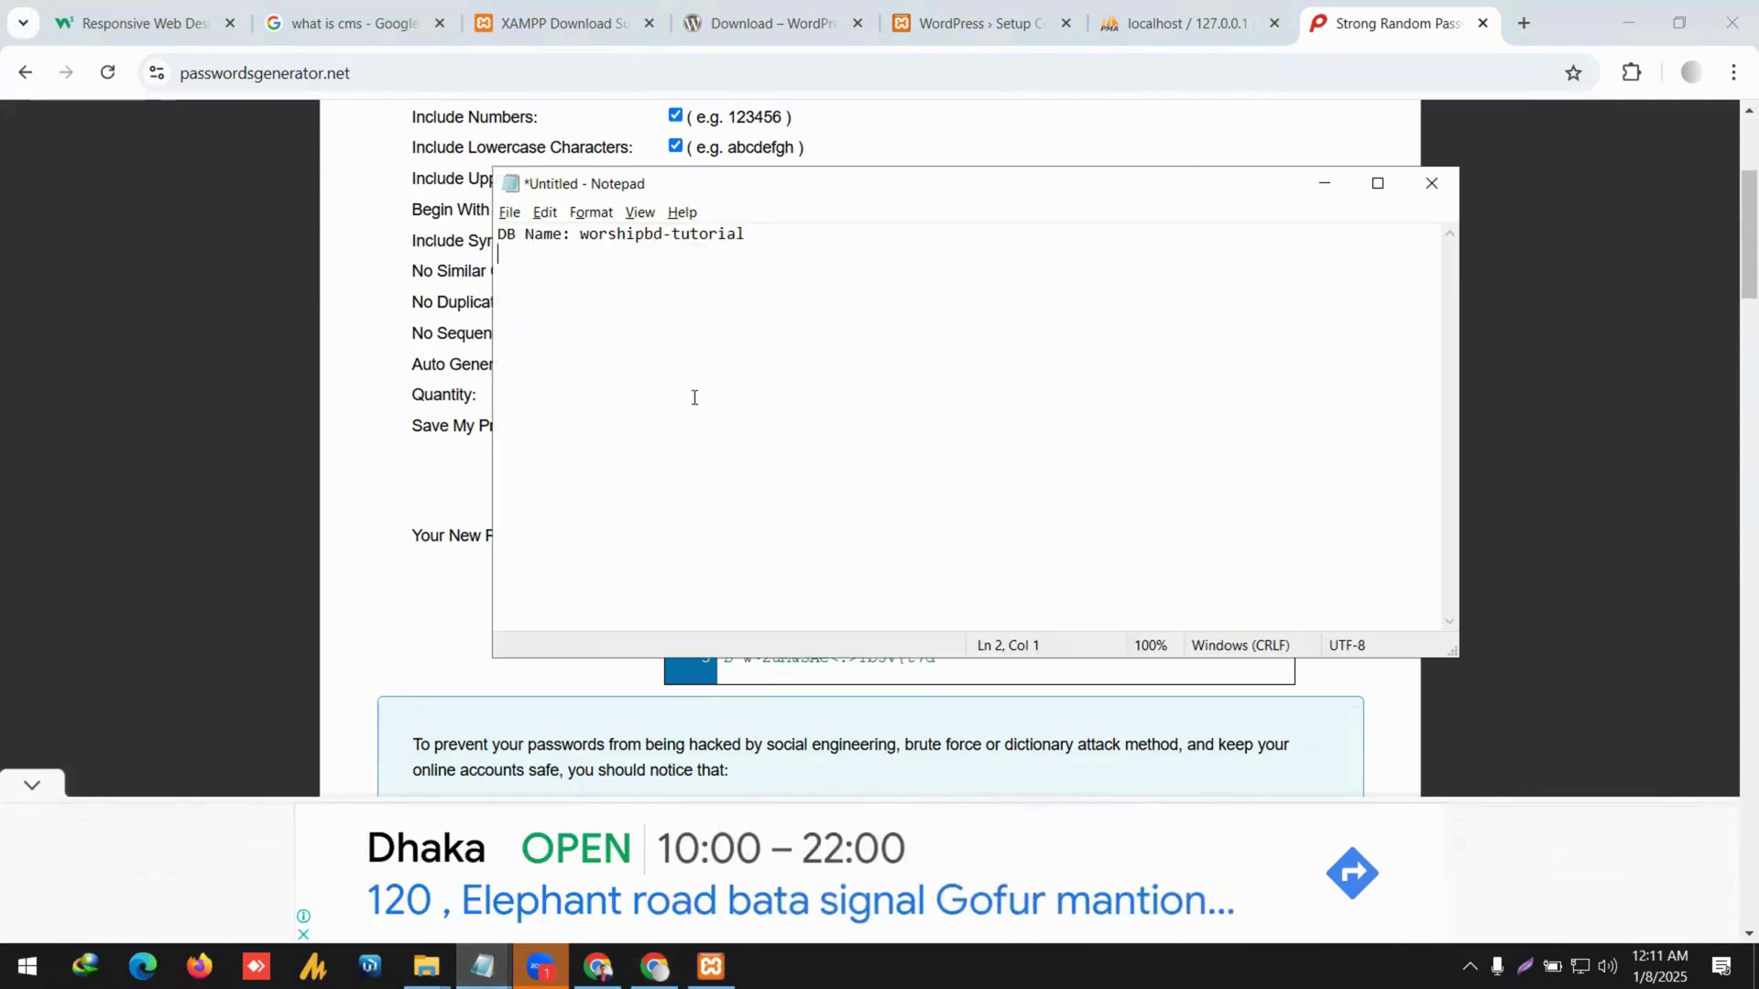
text(DB USe)
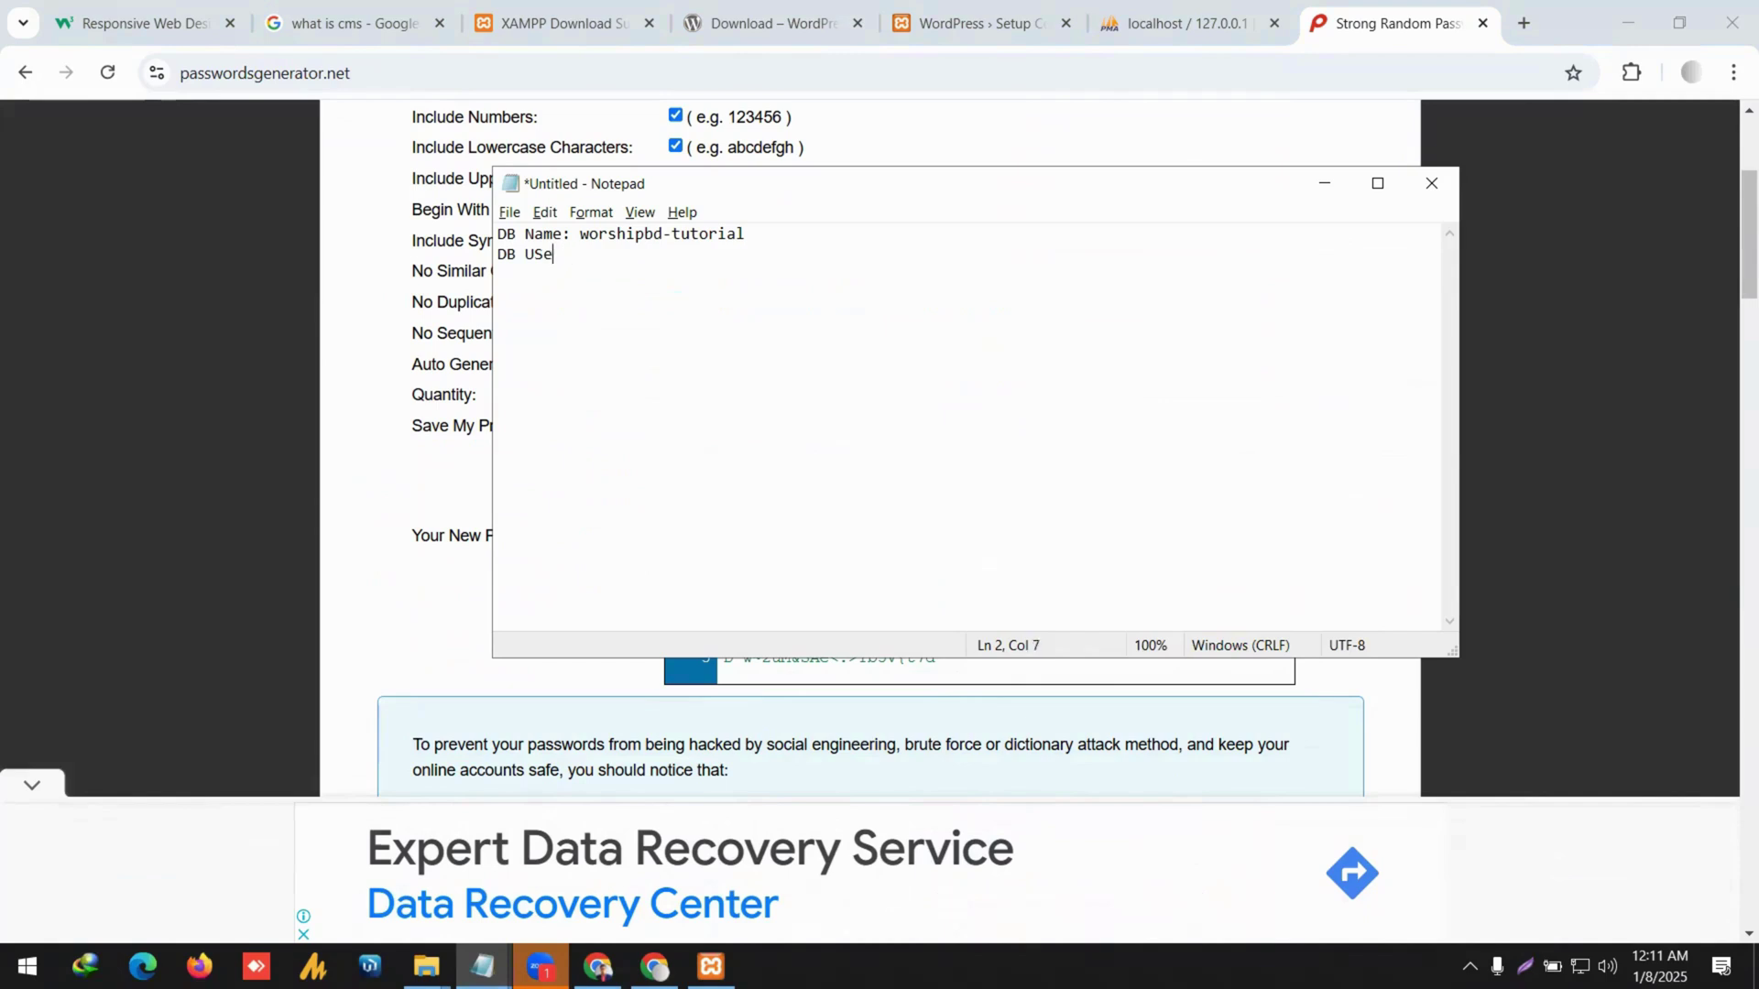
key(BackSpace)
key(BackSpace)
text(sers:)
key(BackSpace)
key(BackSpace)
text(:)
key(Return)
text(DB P)
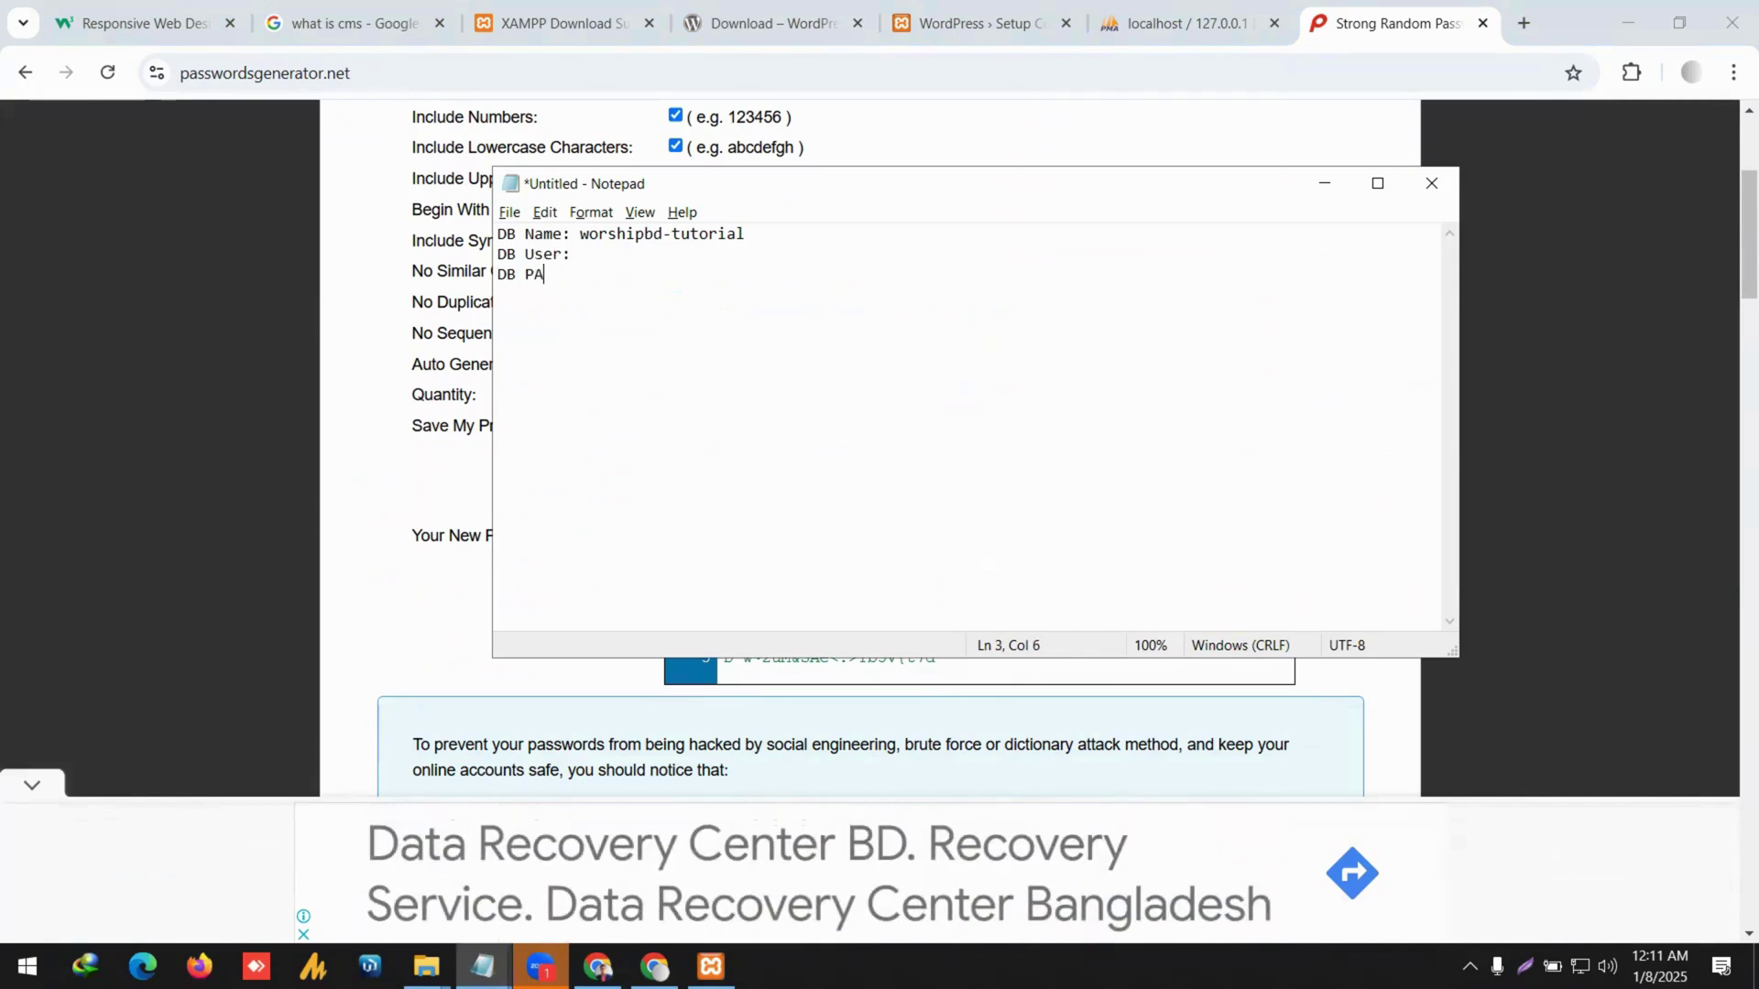
text(ass:)
key(ctrl+v)
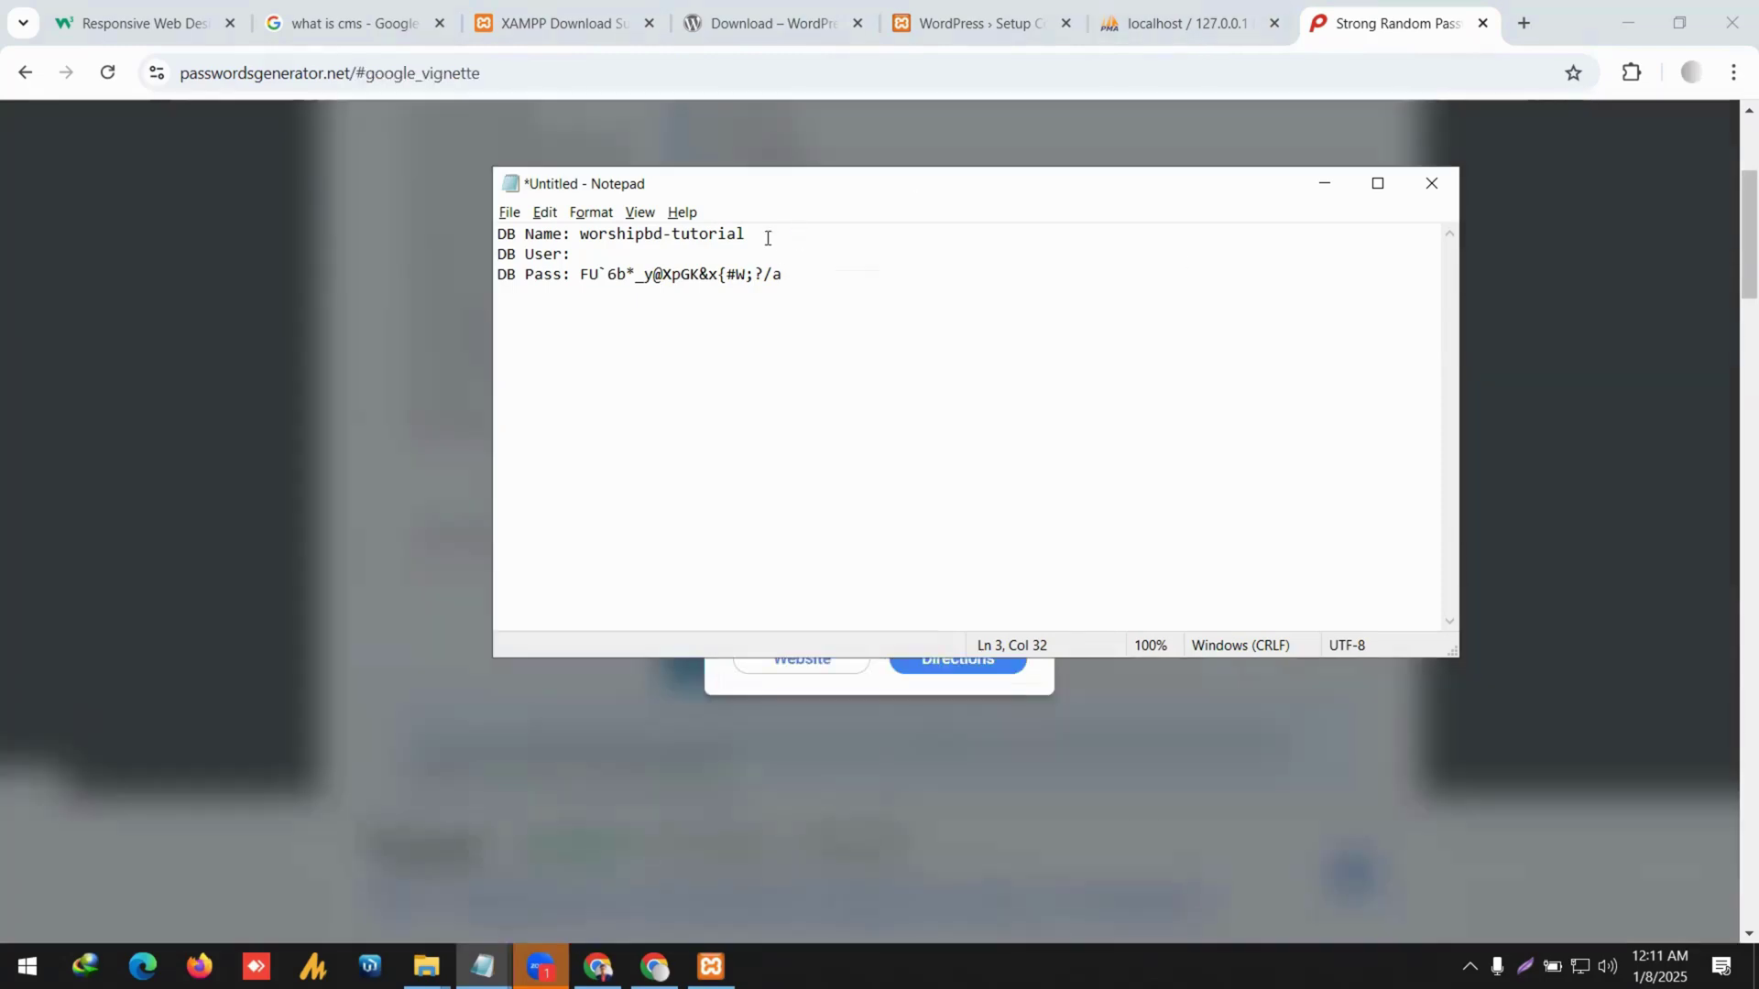
Copy worshipbd-tutorial from the DB Name line into the DB User line, then select the password.
drag(769, 236, 588, 237)
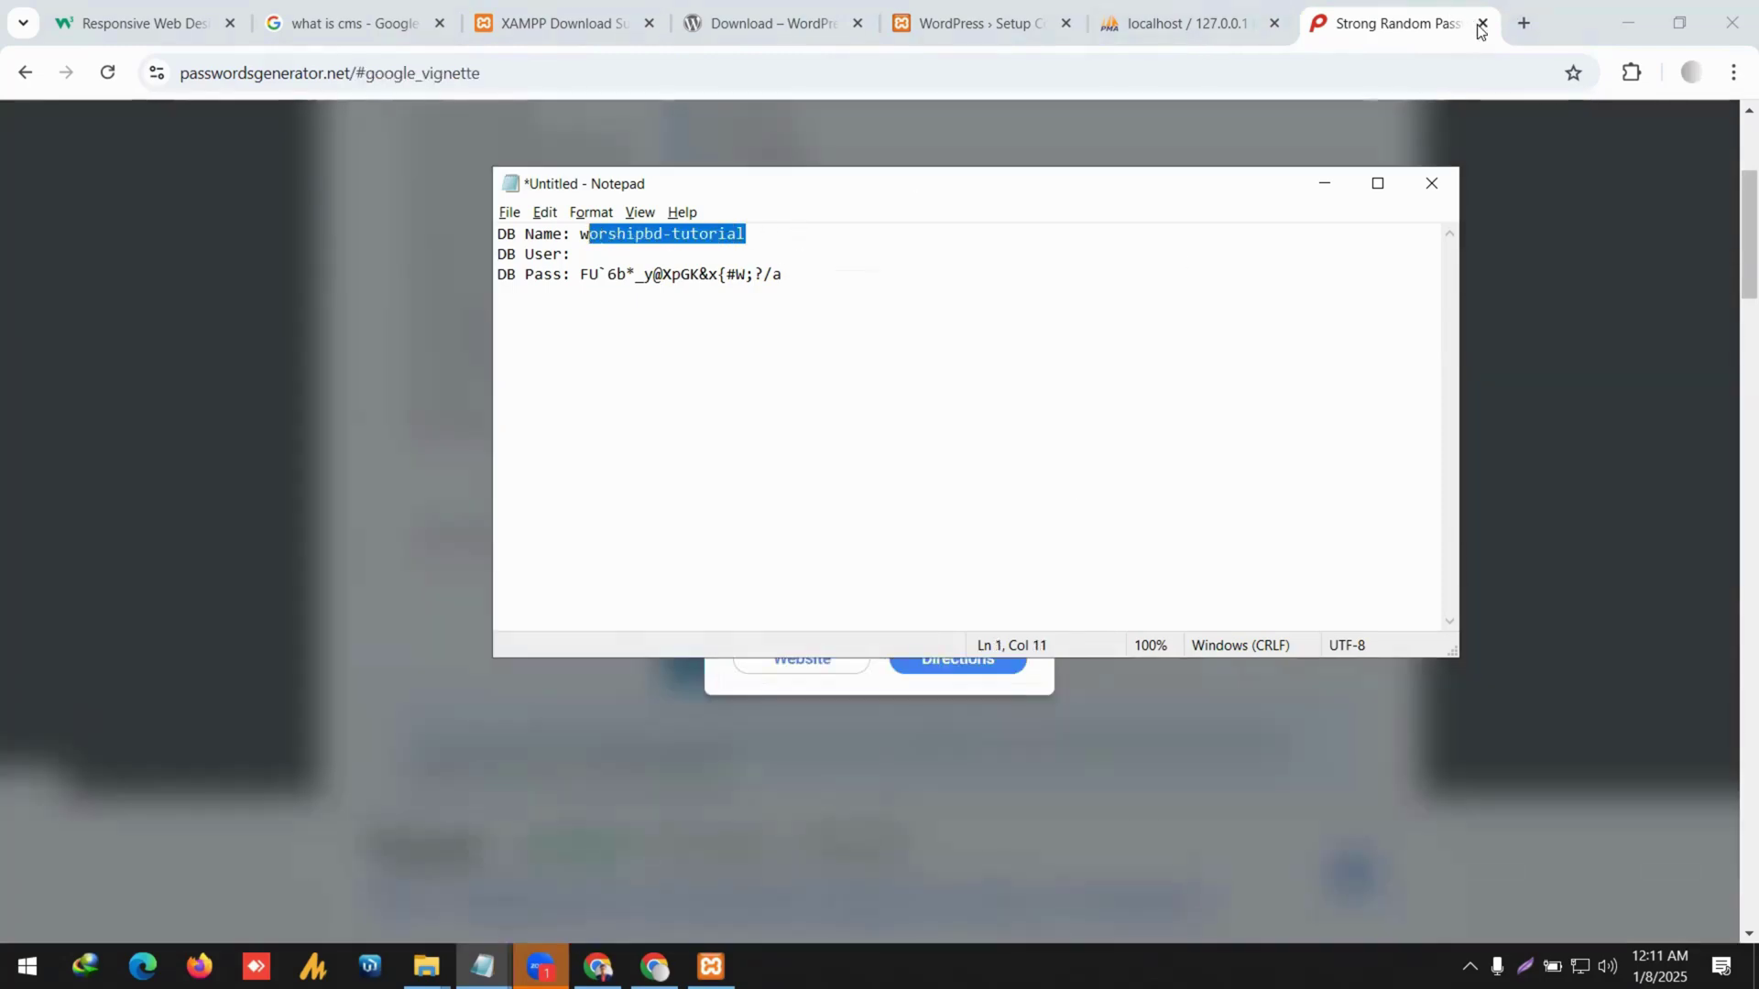
click(1481, 25)
key(alt+Tab)
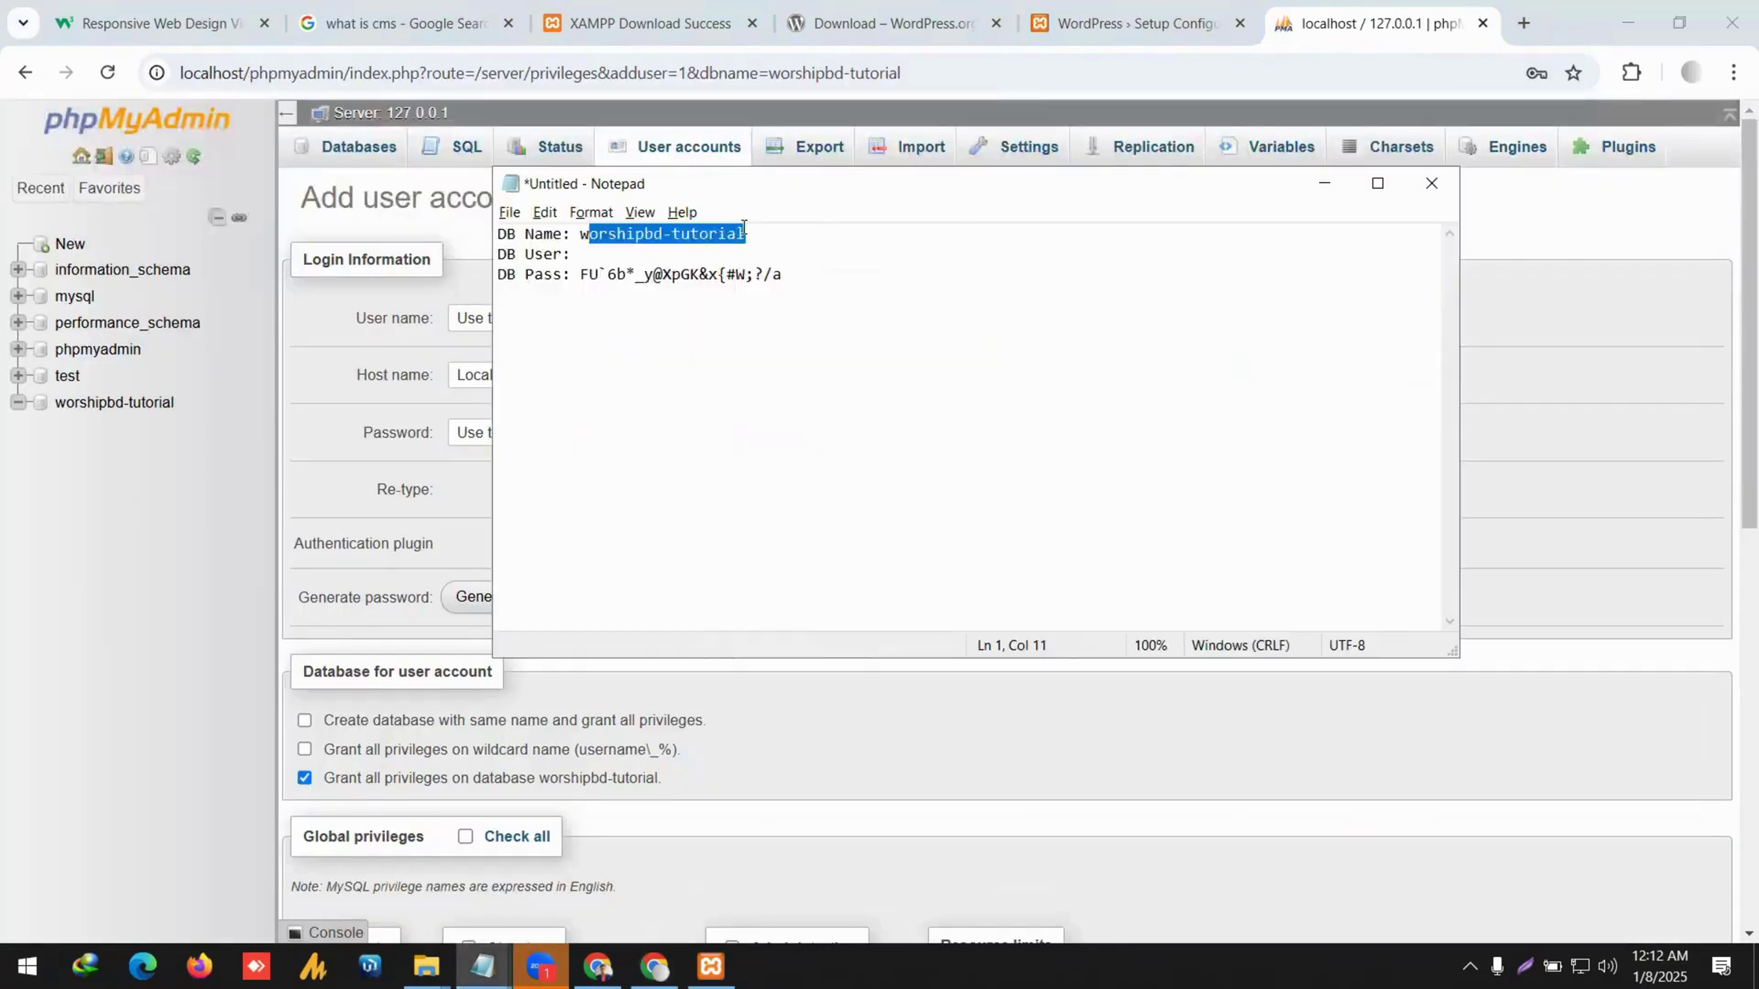
drag(744, 234, 582, 235)
key(ctrl+c)
click(577, 255)
key(ctrl+v)
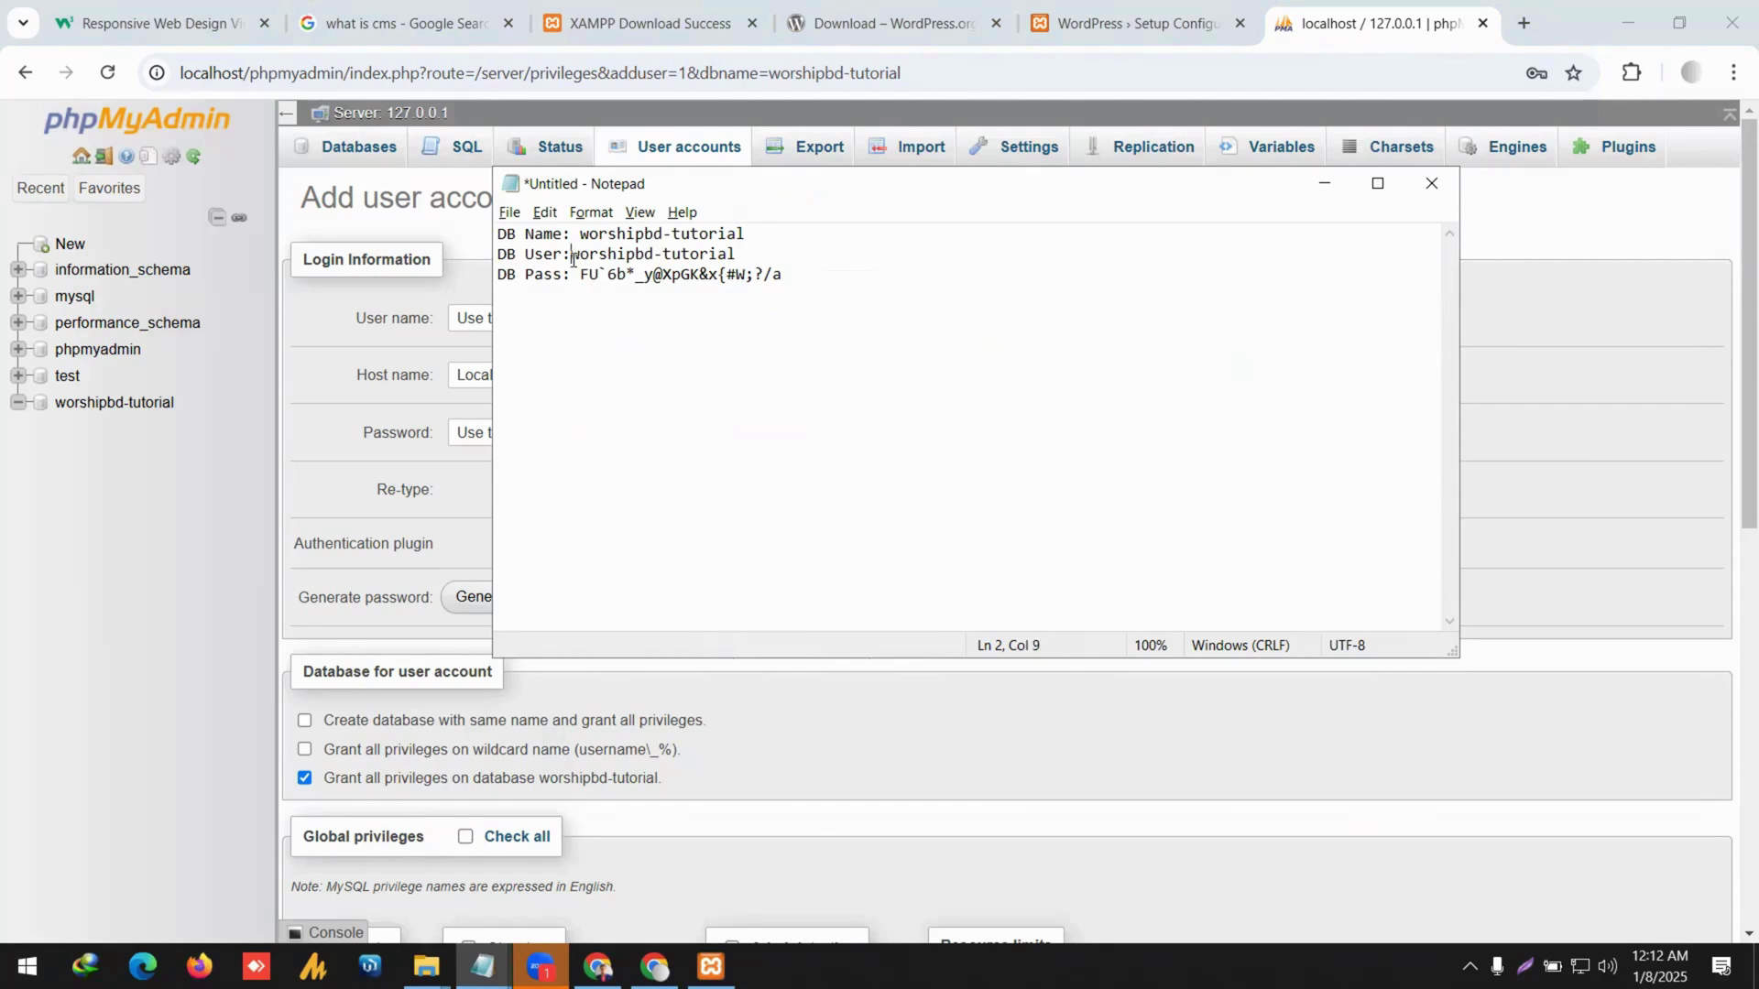
drag(793, 275, 583, 275)
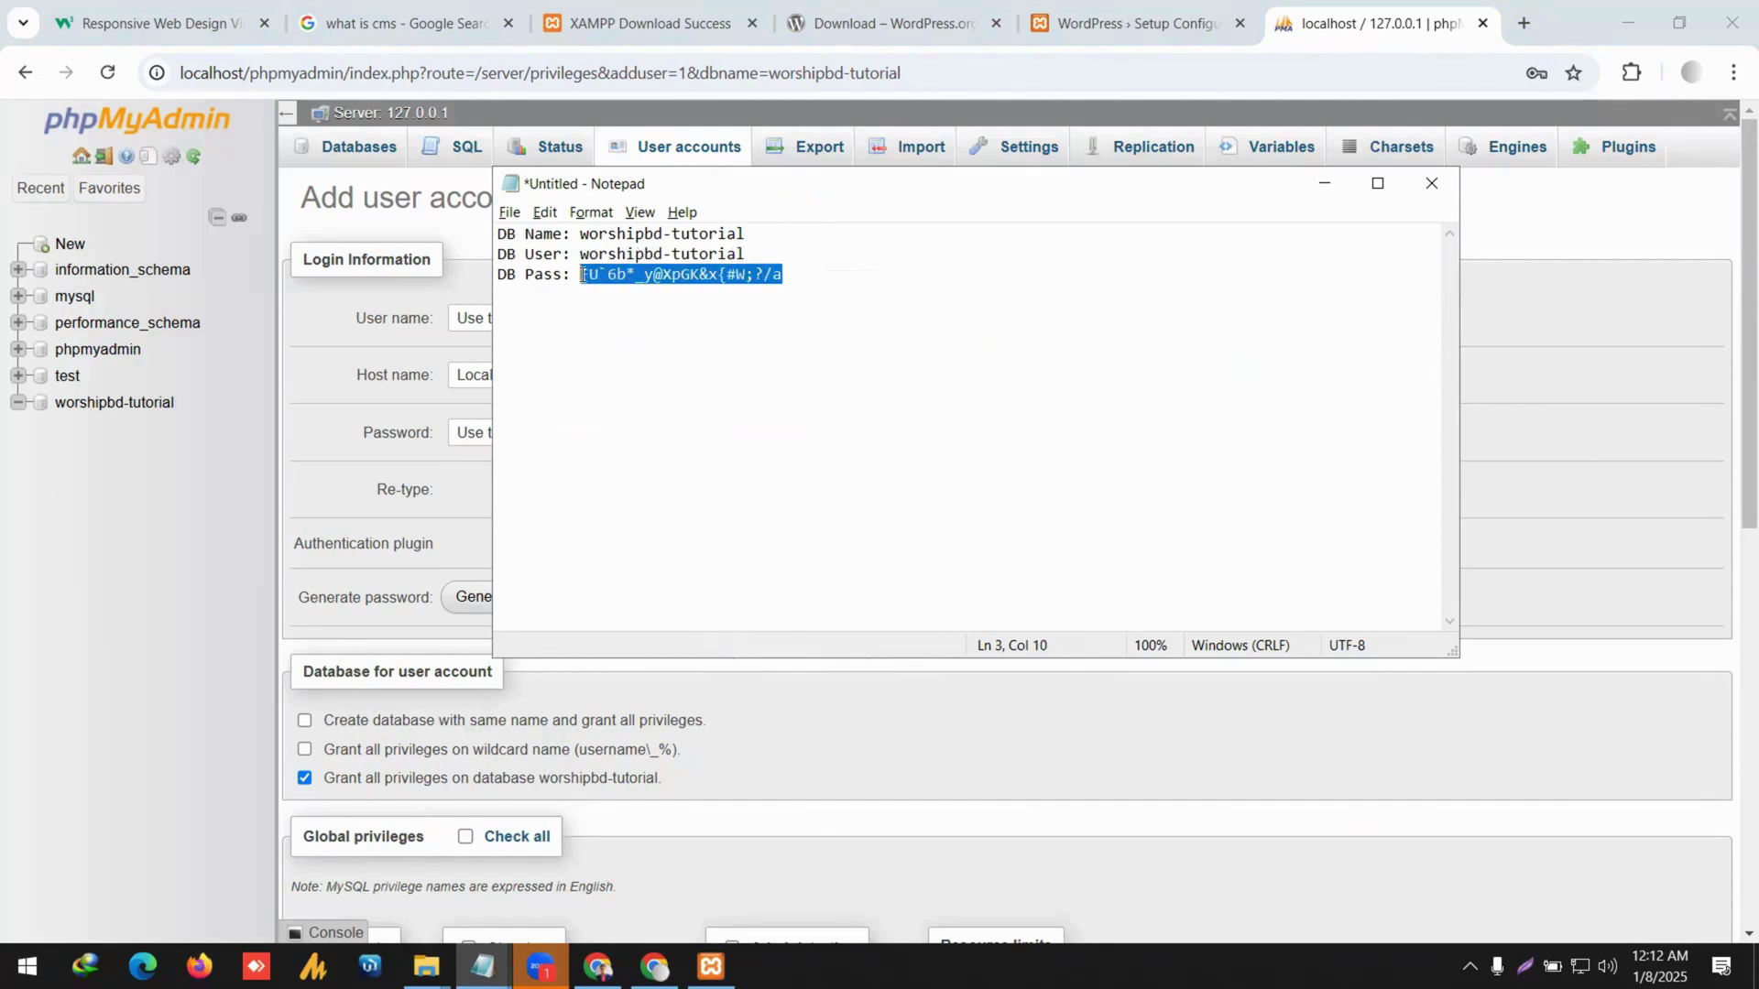
Paste the generated password into Password and Re-type, keeping Native MySQL authentication.
key(alt+Tab)
click(786, 436)
key(ctrl+a)
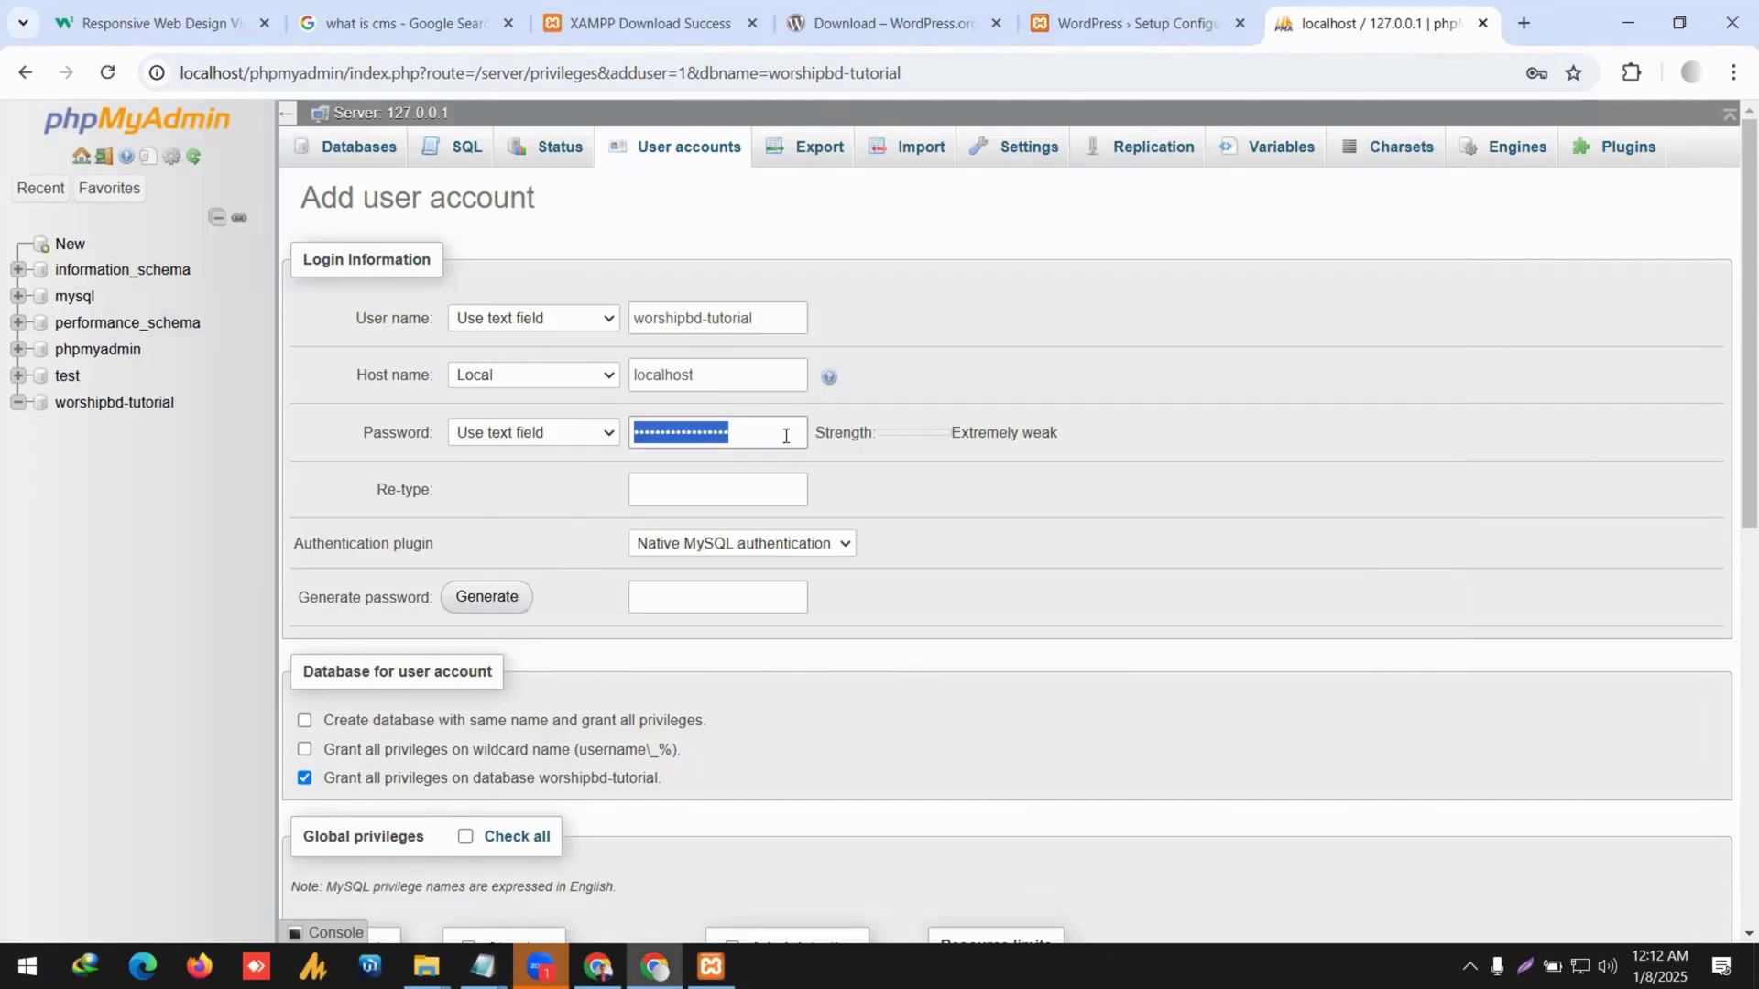
key(ctrl+v)
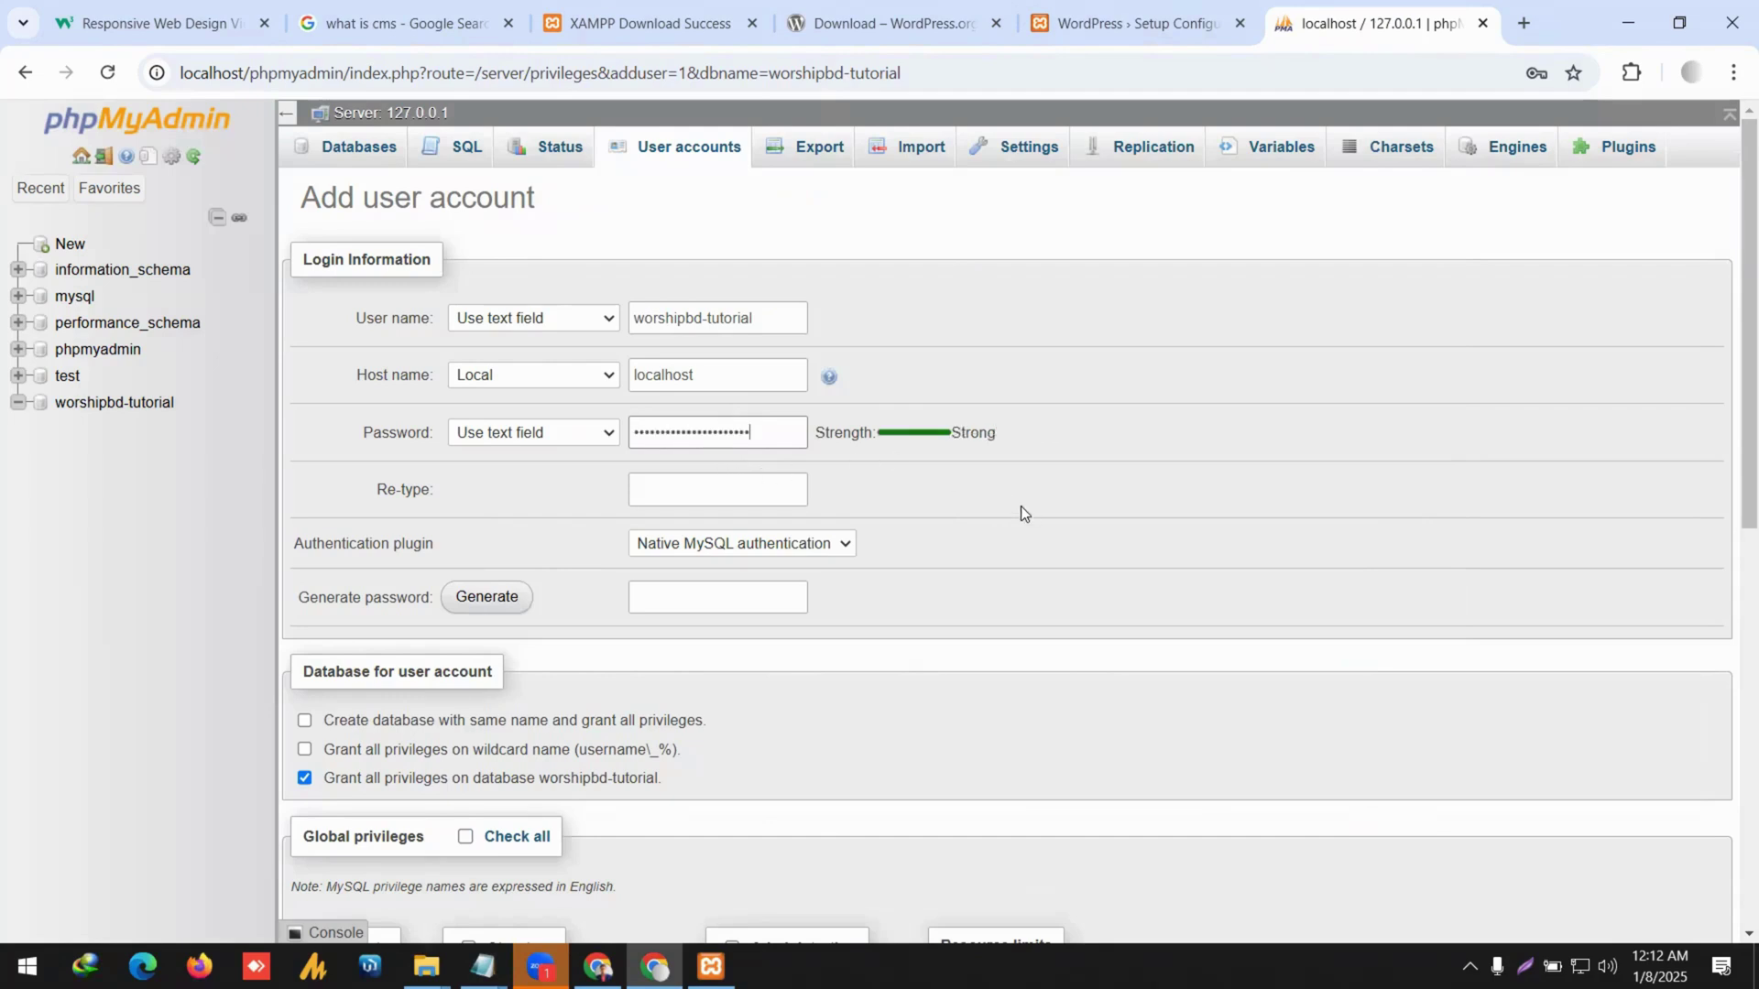
click(691, 488)
key(ctrl+v)
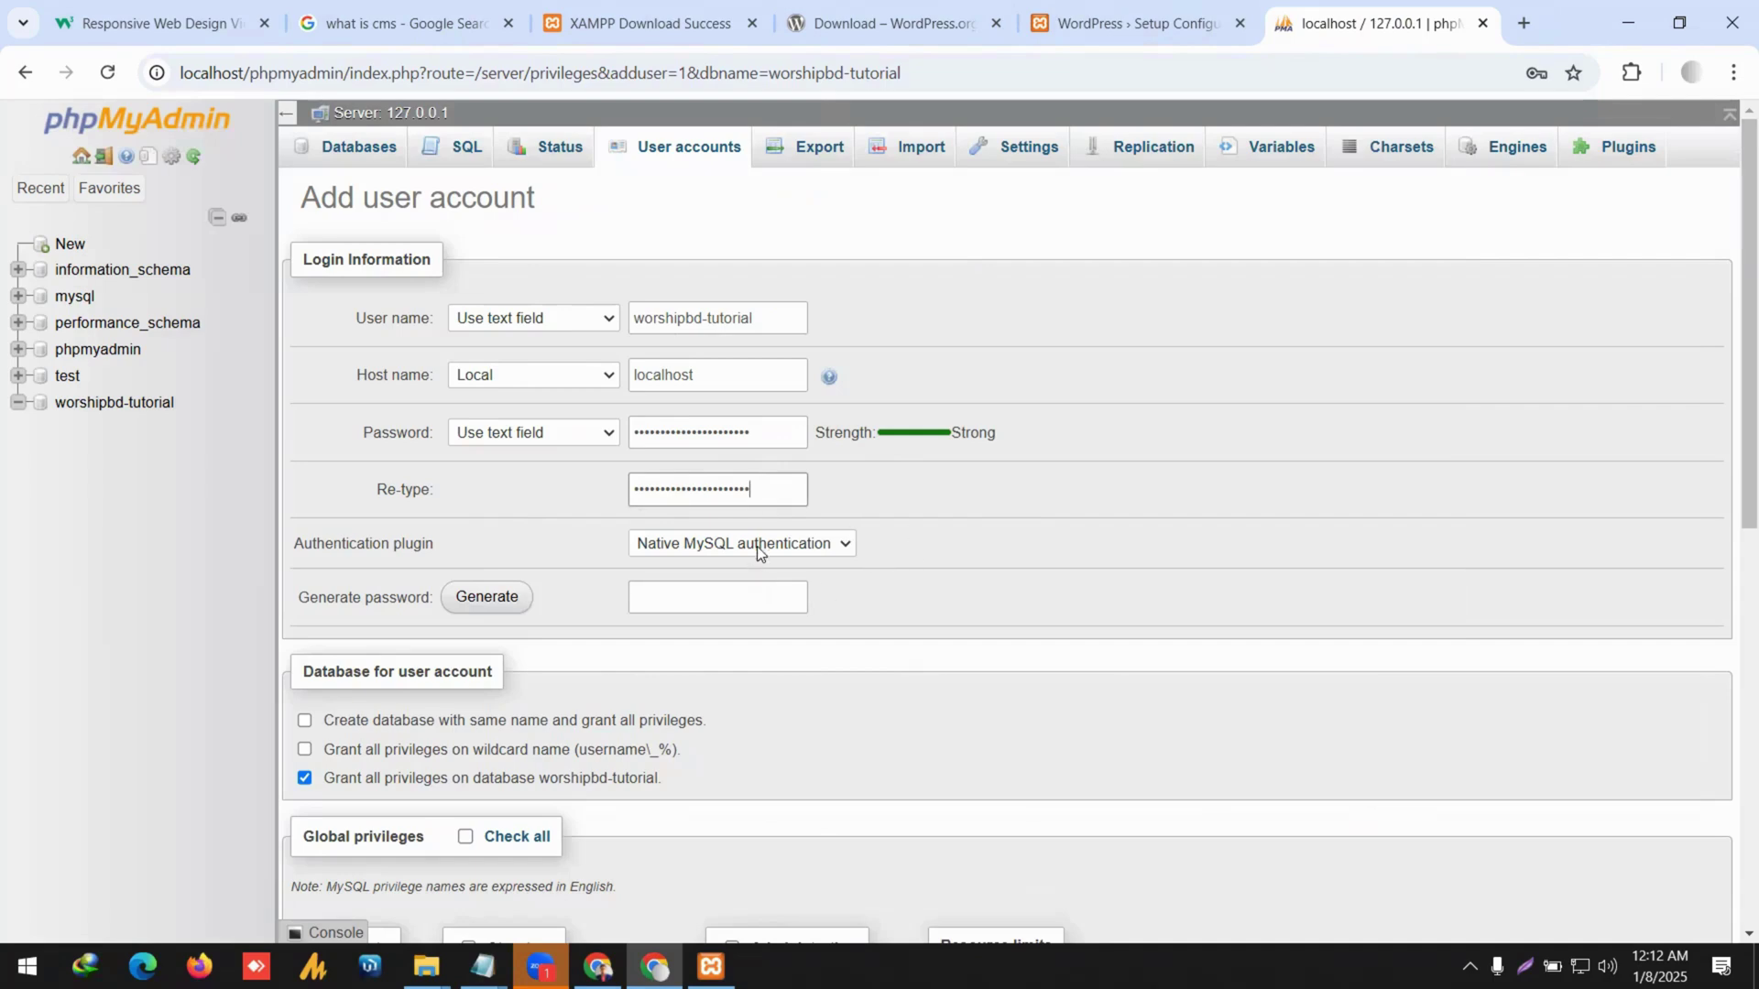
click(757, 544)
click(746, 570)
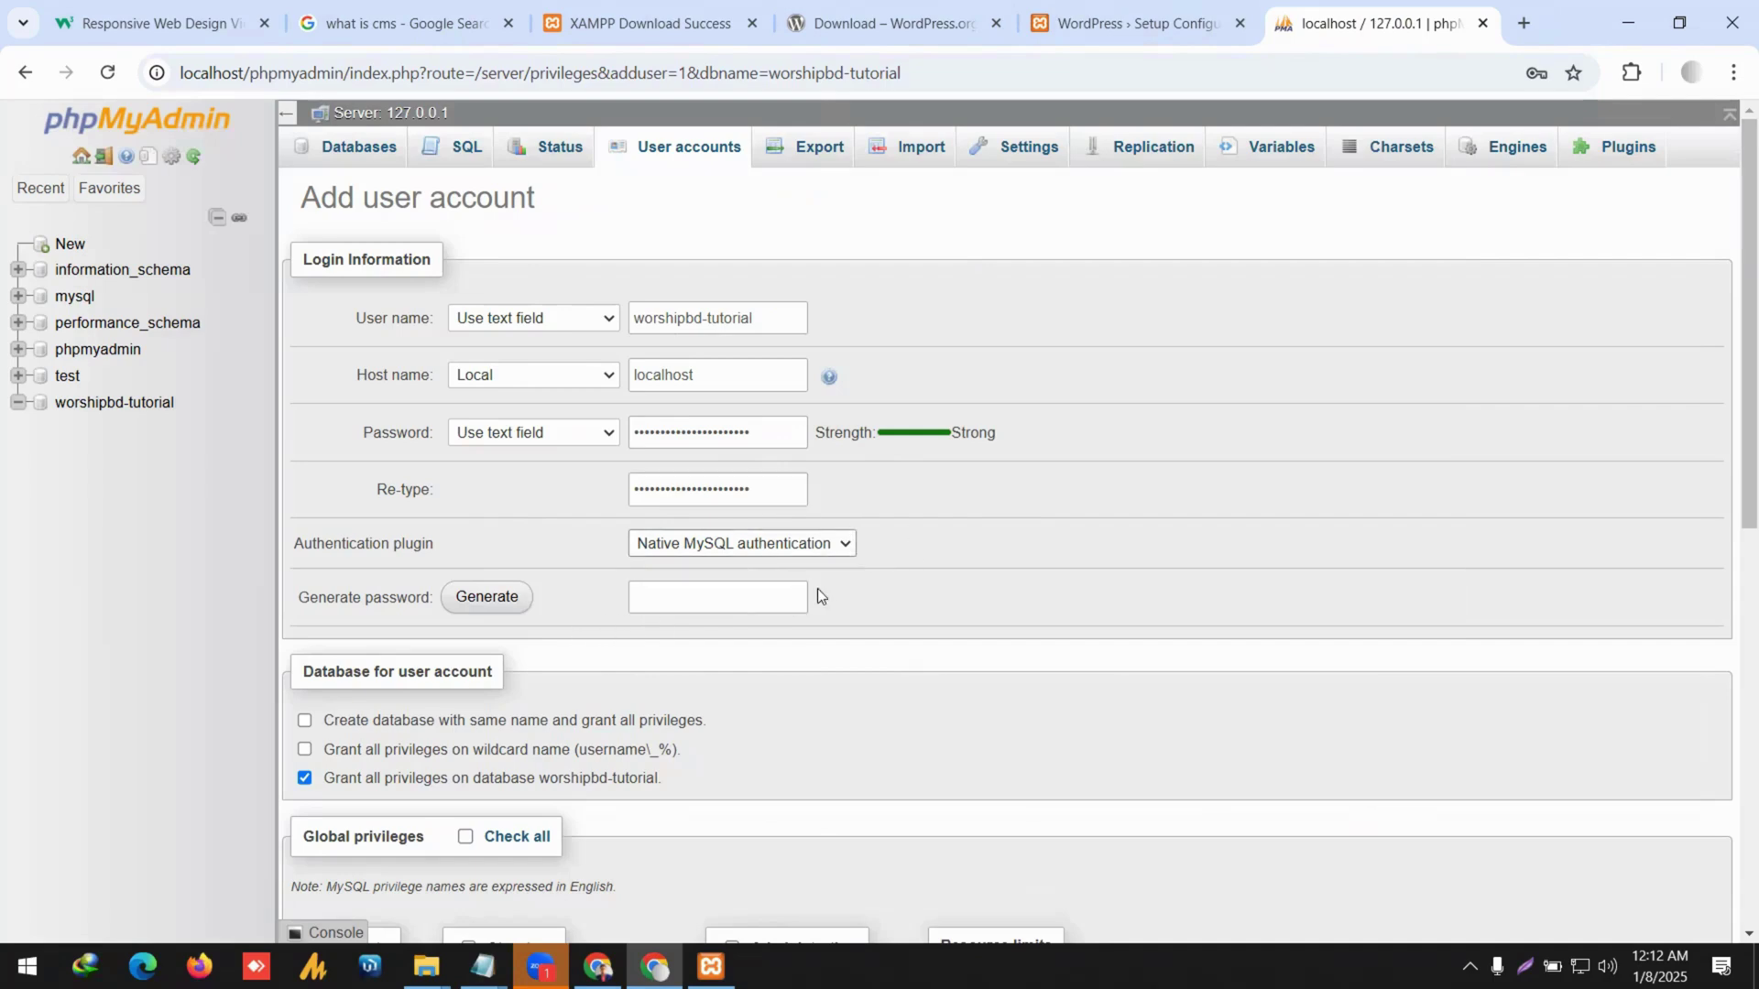
Grant all global privileges, tick 'Create database with same name', and submit the account.
scroll(729, 583, down, 3)
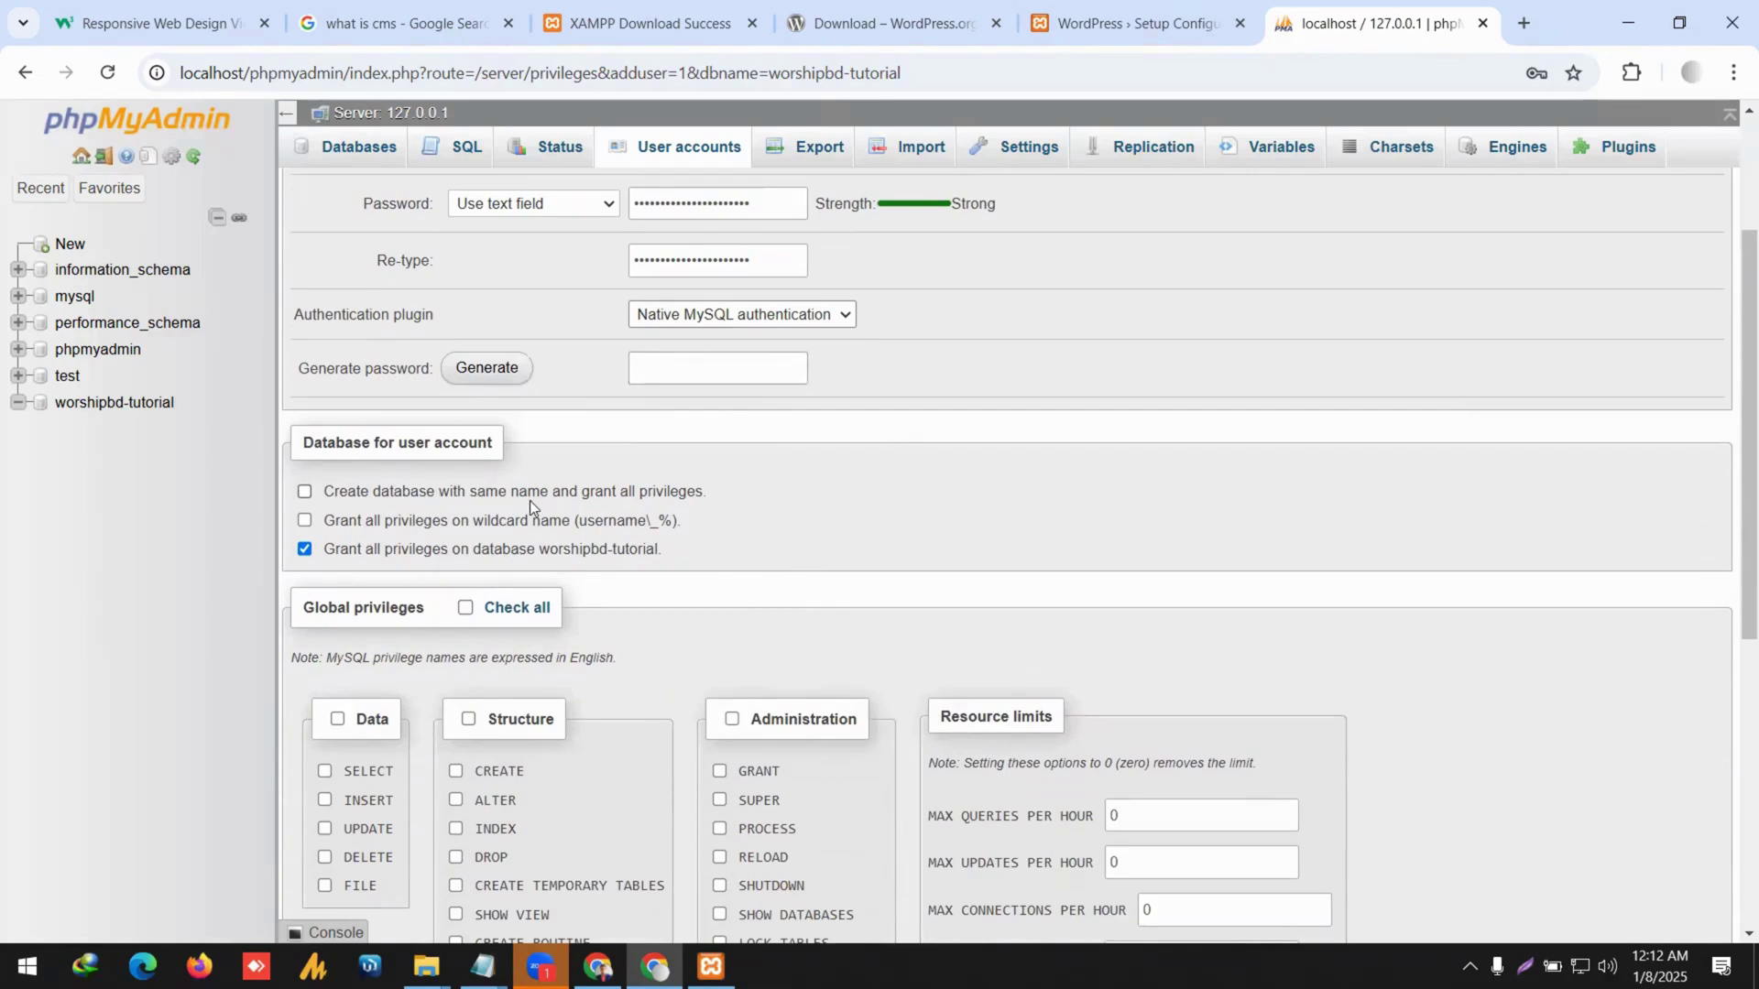
scroll(620, 518, down, 1)
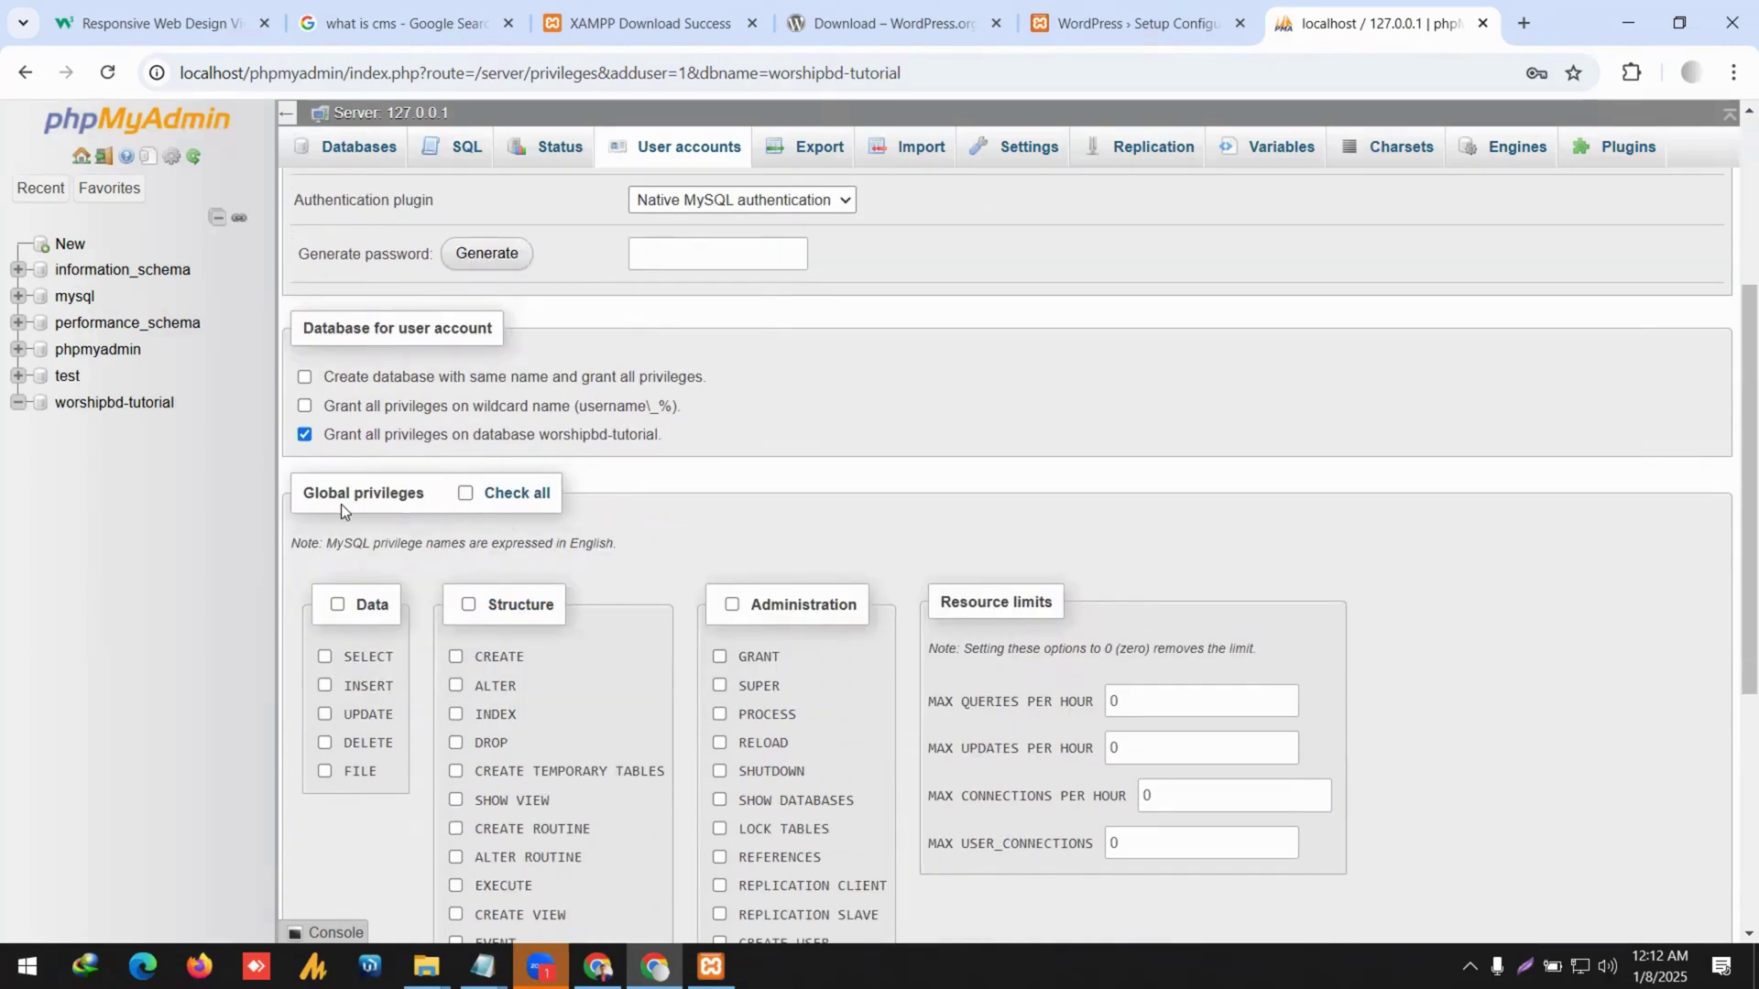
click(473, 499)
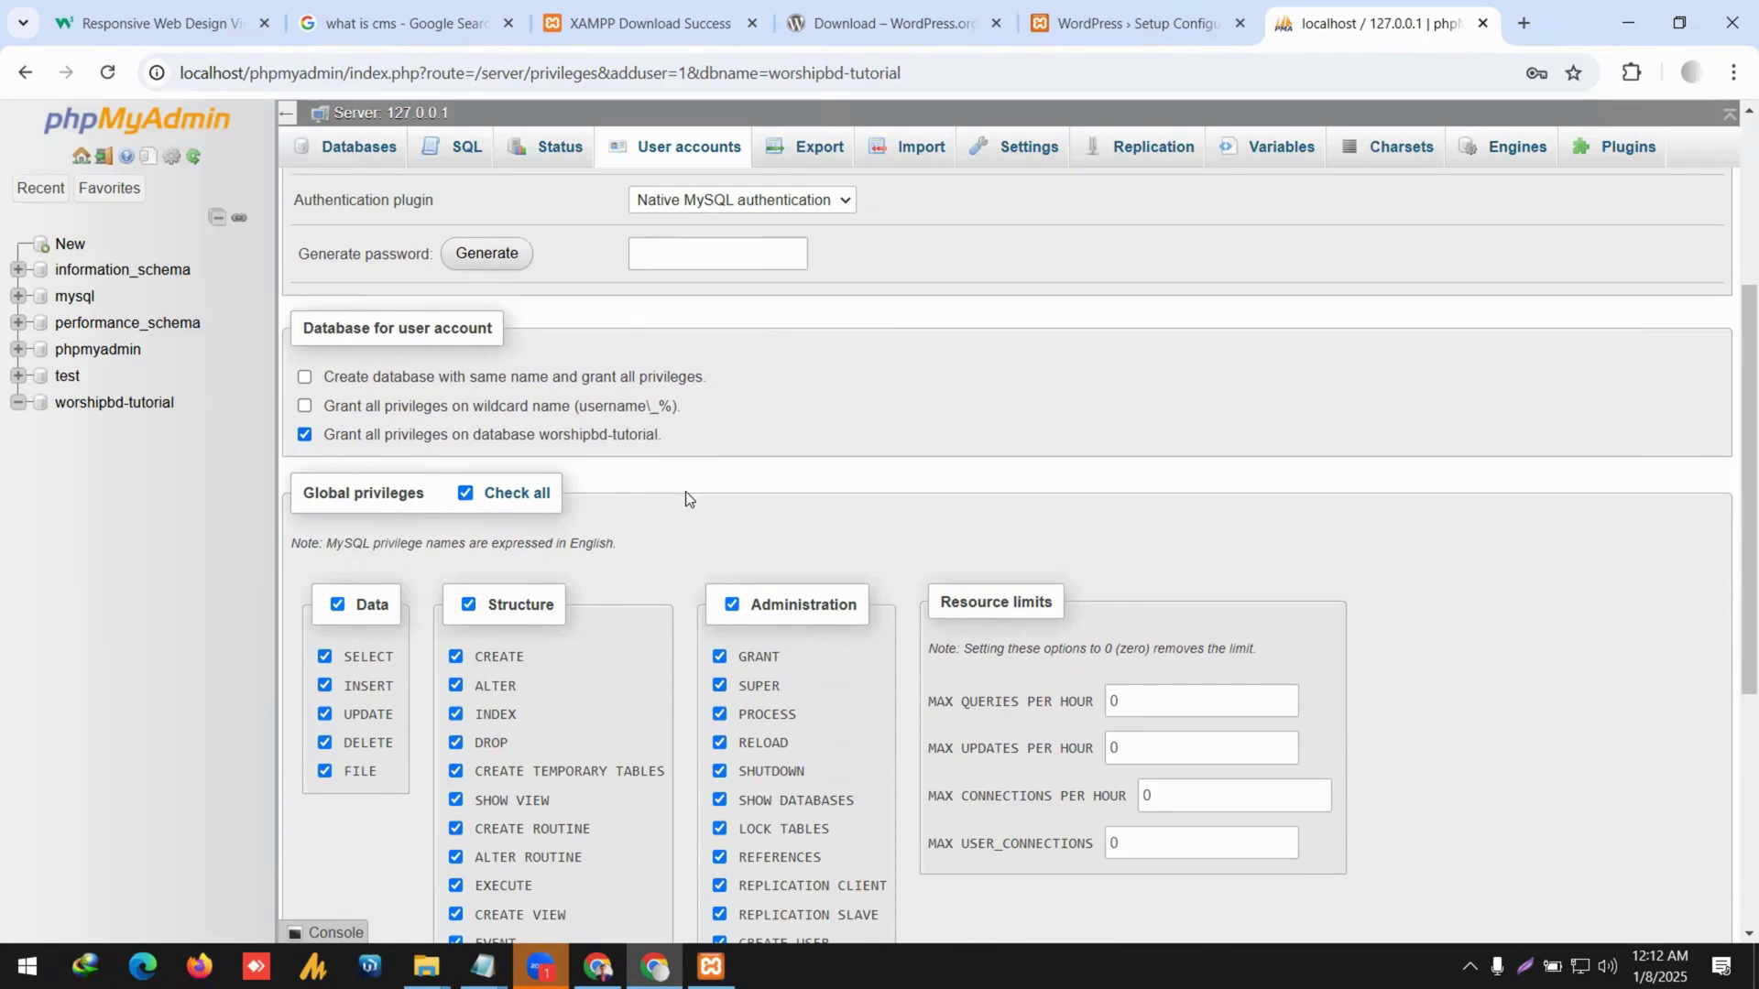
scroll(716, 507, down, 3)
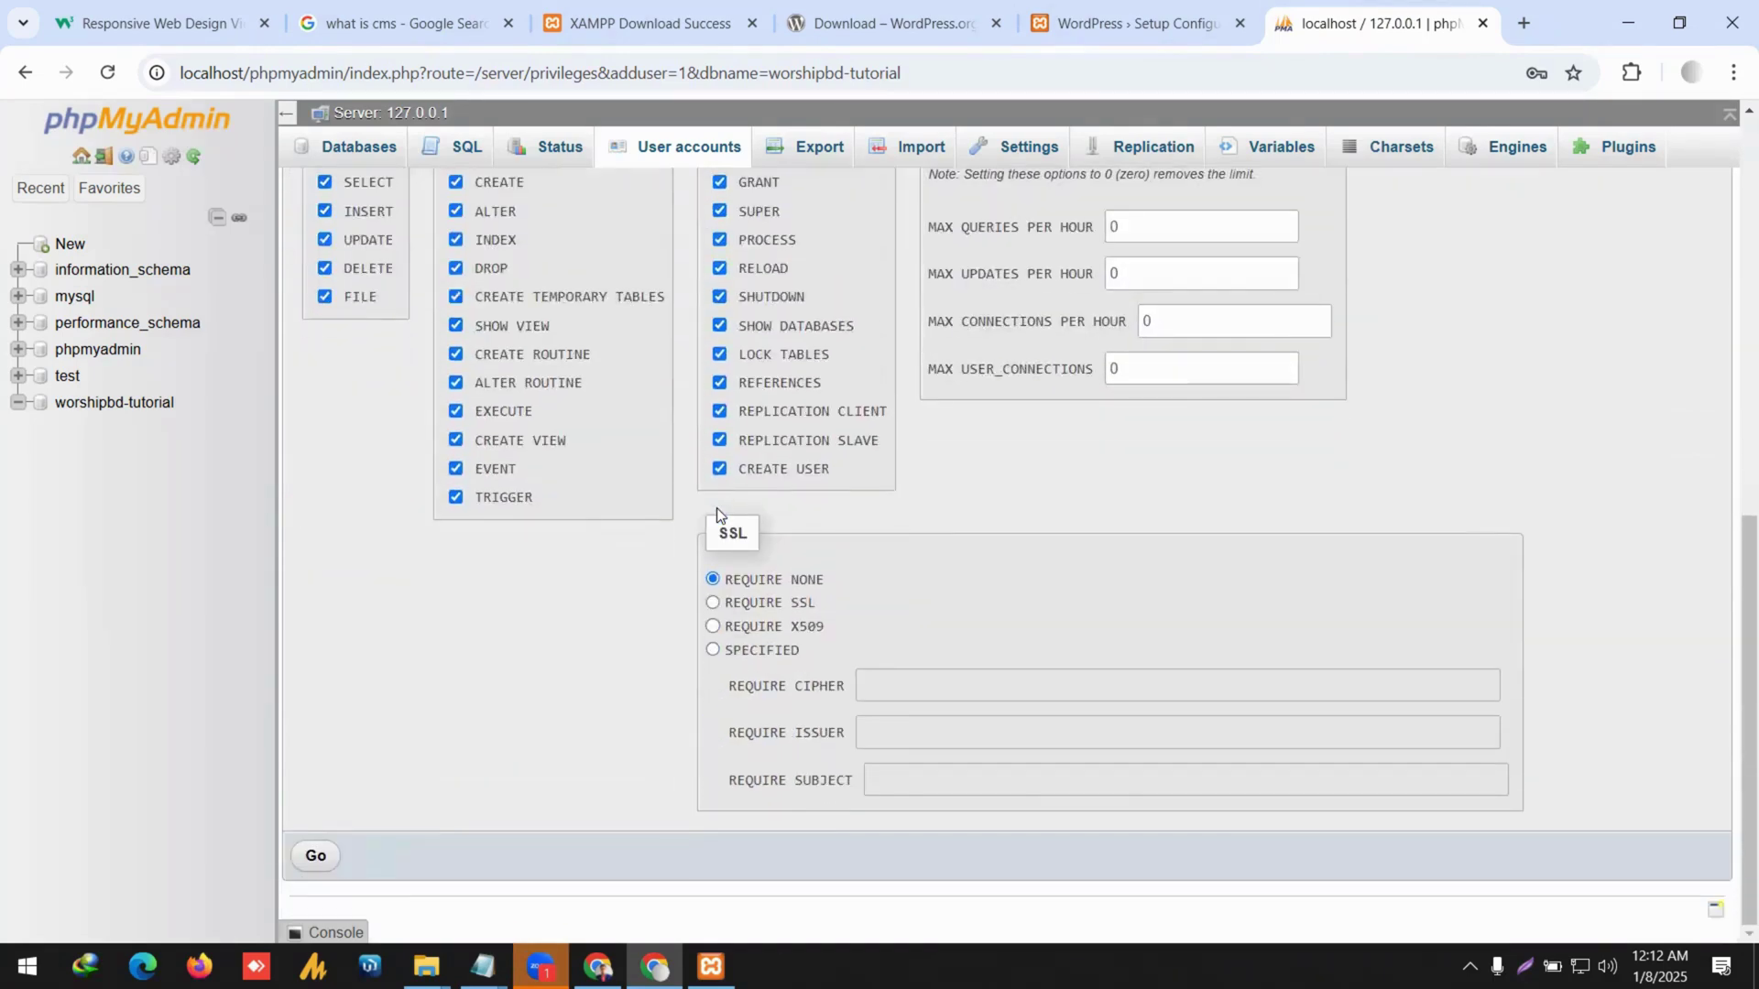
scroll(716, 507, up, 5)
scroll(574, 537, up, 3)
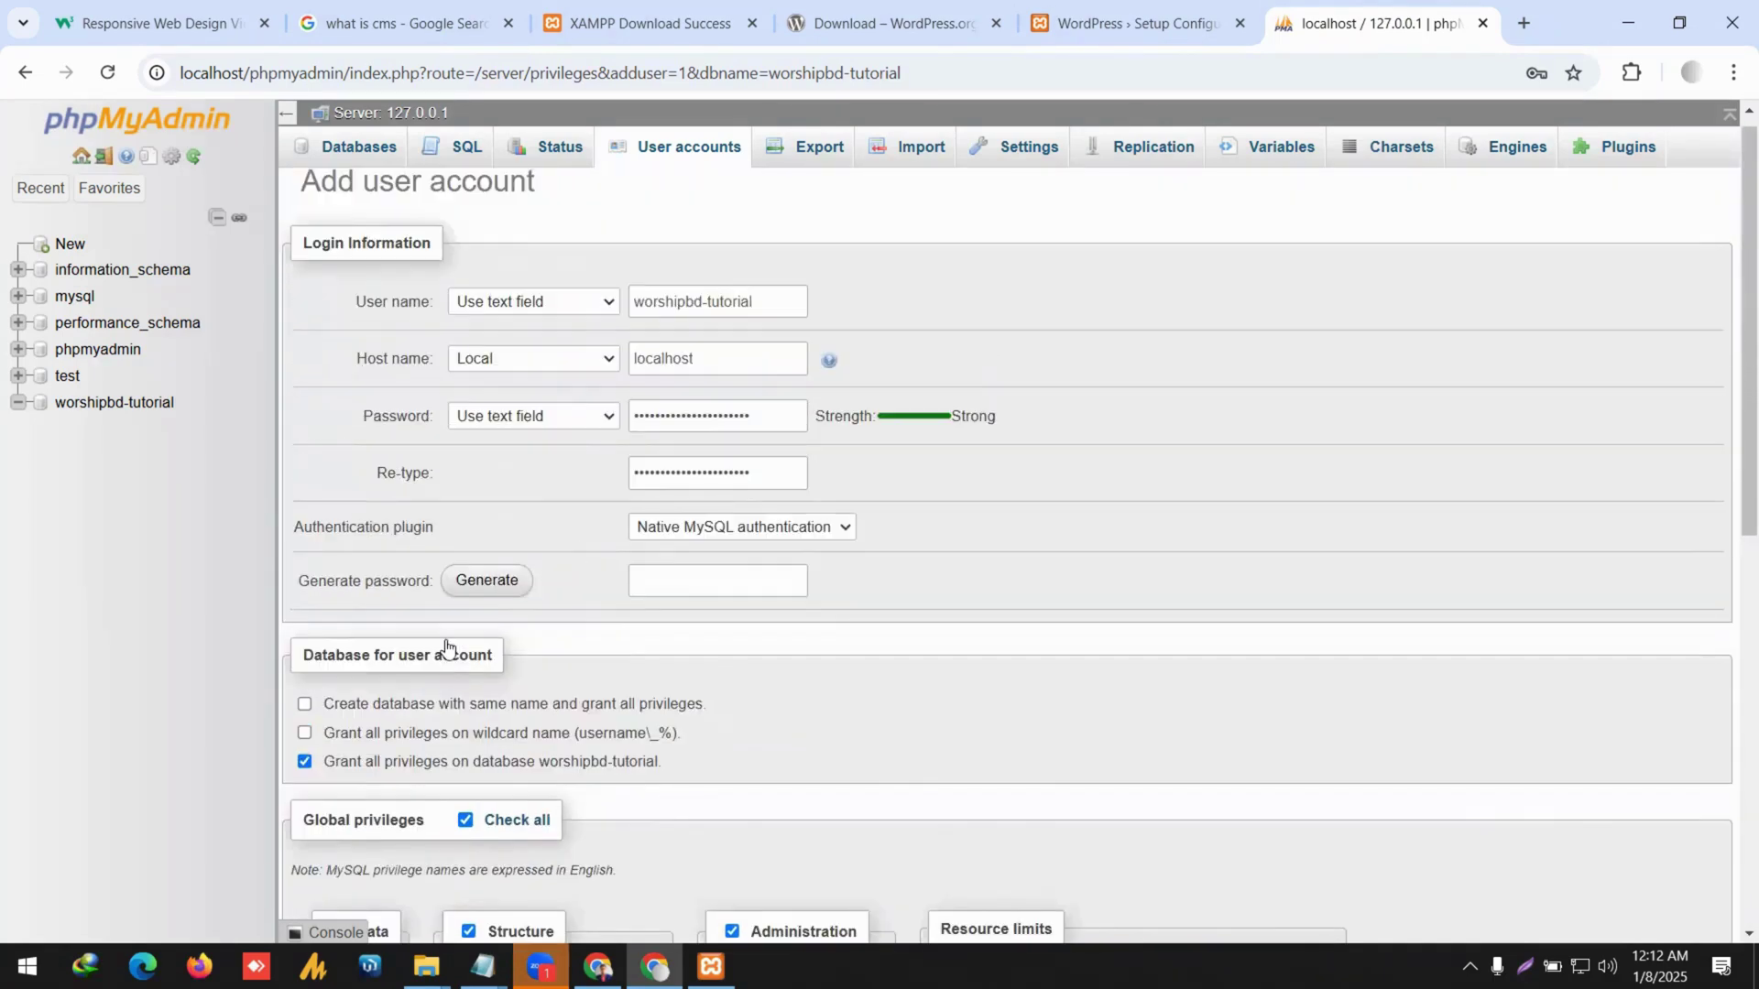
click(304, 707)
scroll(443, 723, down, 9)
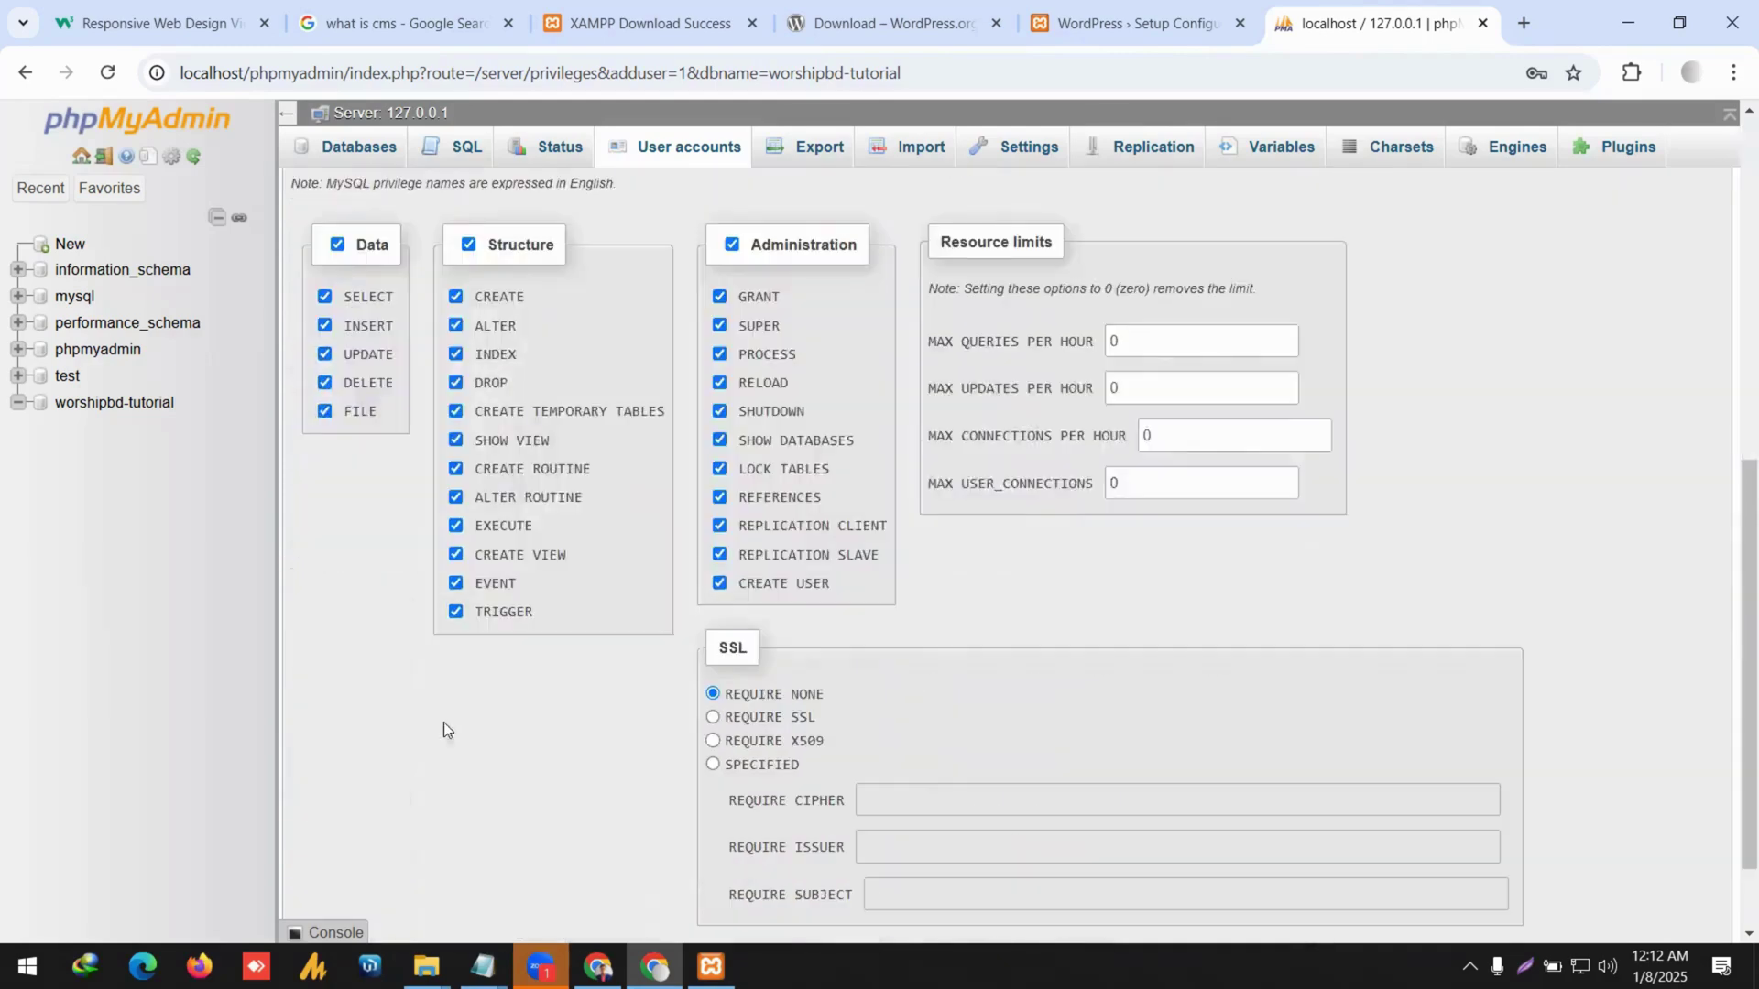
click(313, 866)
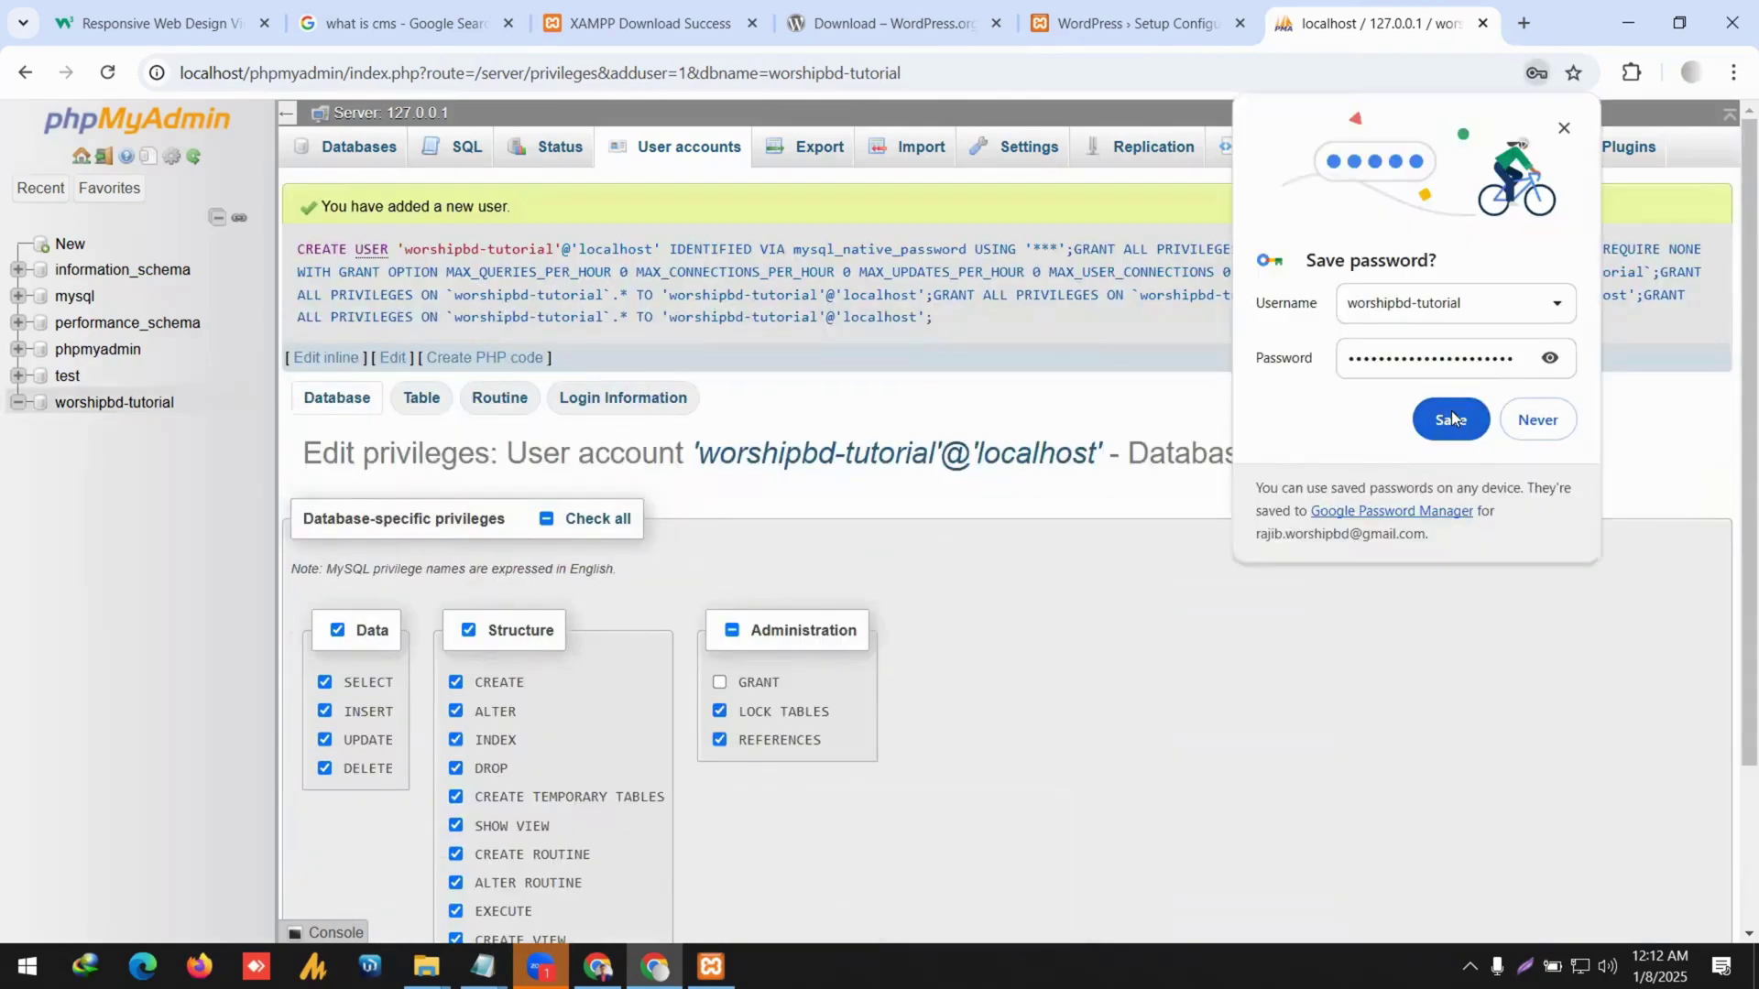
Save the new account's password in Chrome's password prompt.
click(1451, 419)
scroll(844, 562, down, 1)
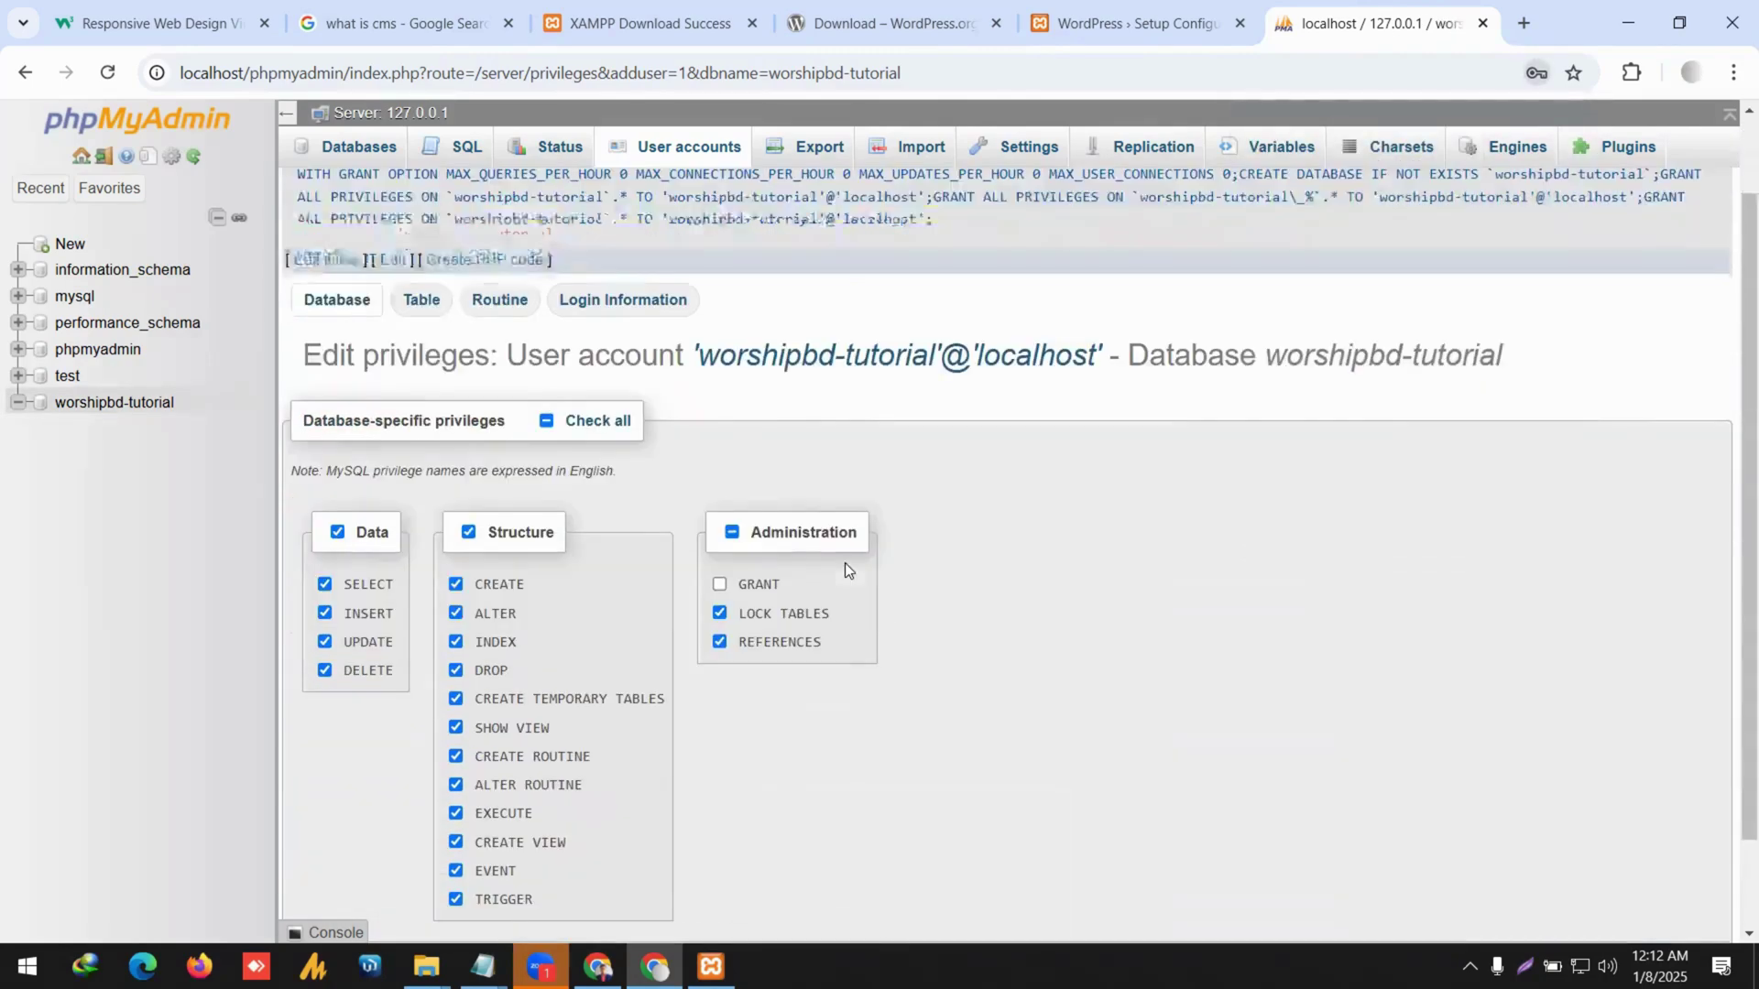
scroll(412, 732, up, 1)
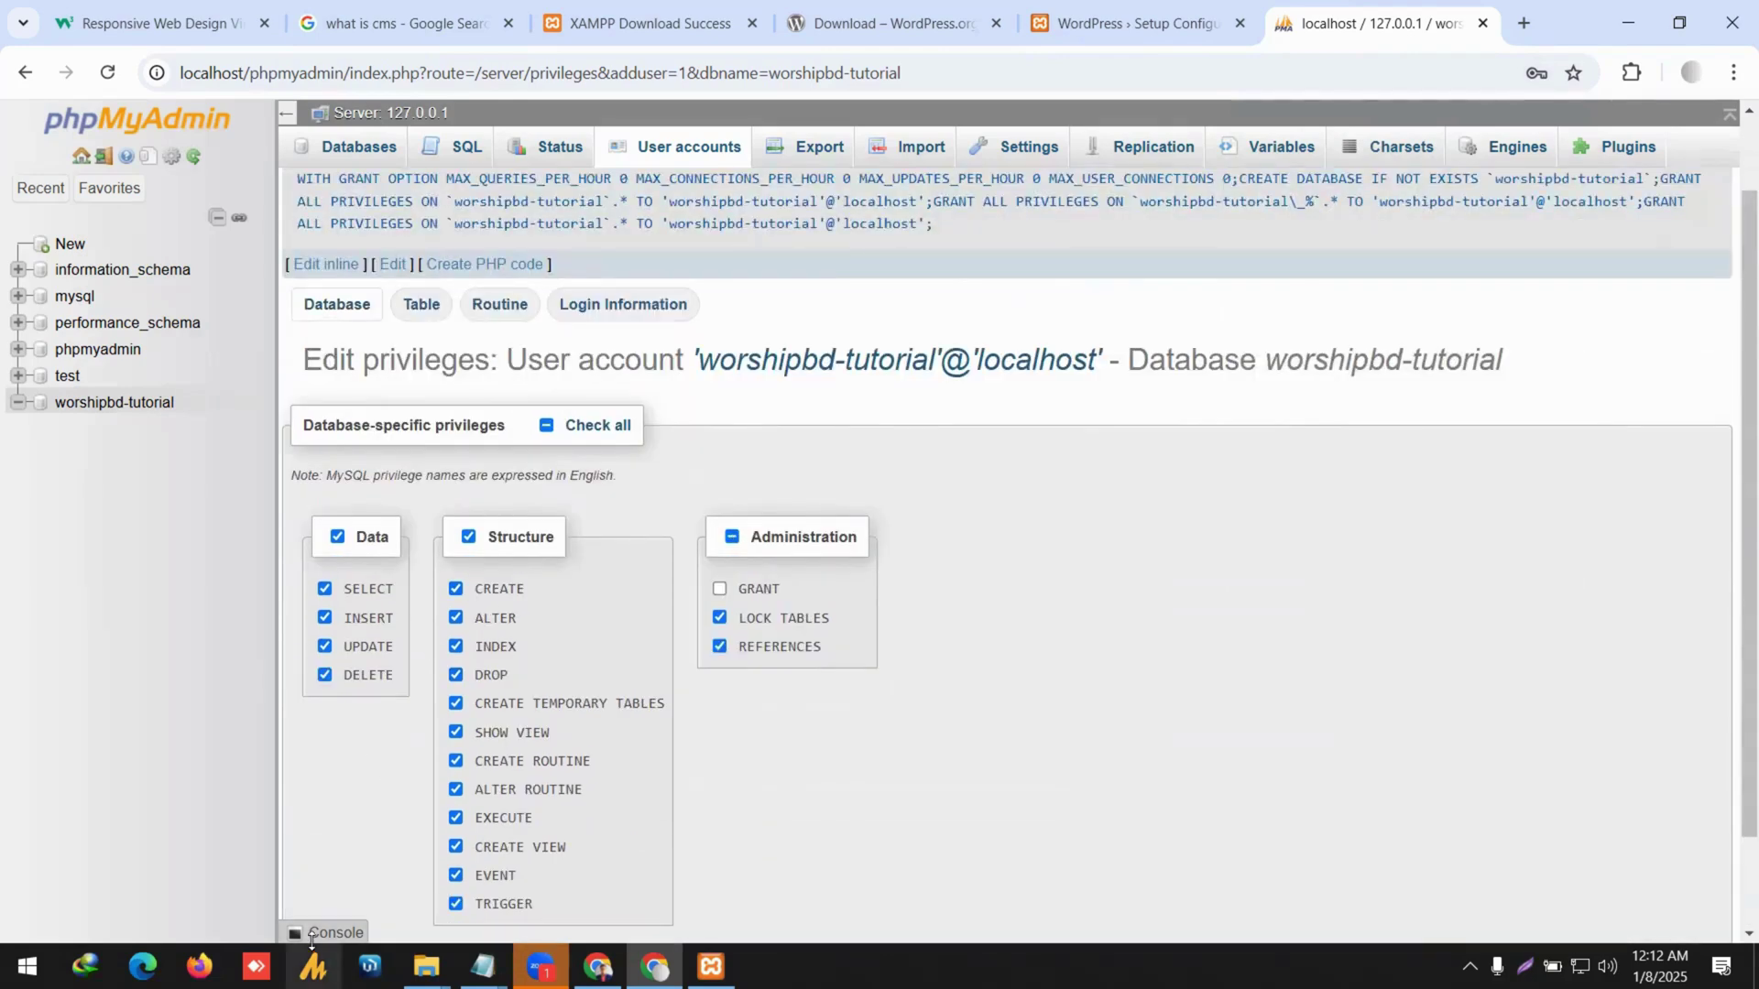
scroll(346, 892, down, 1)
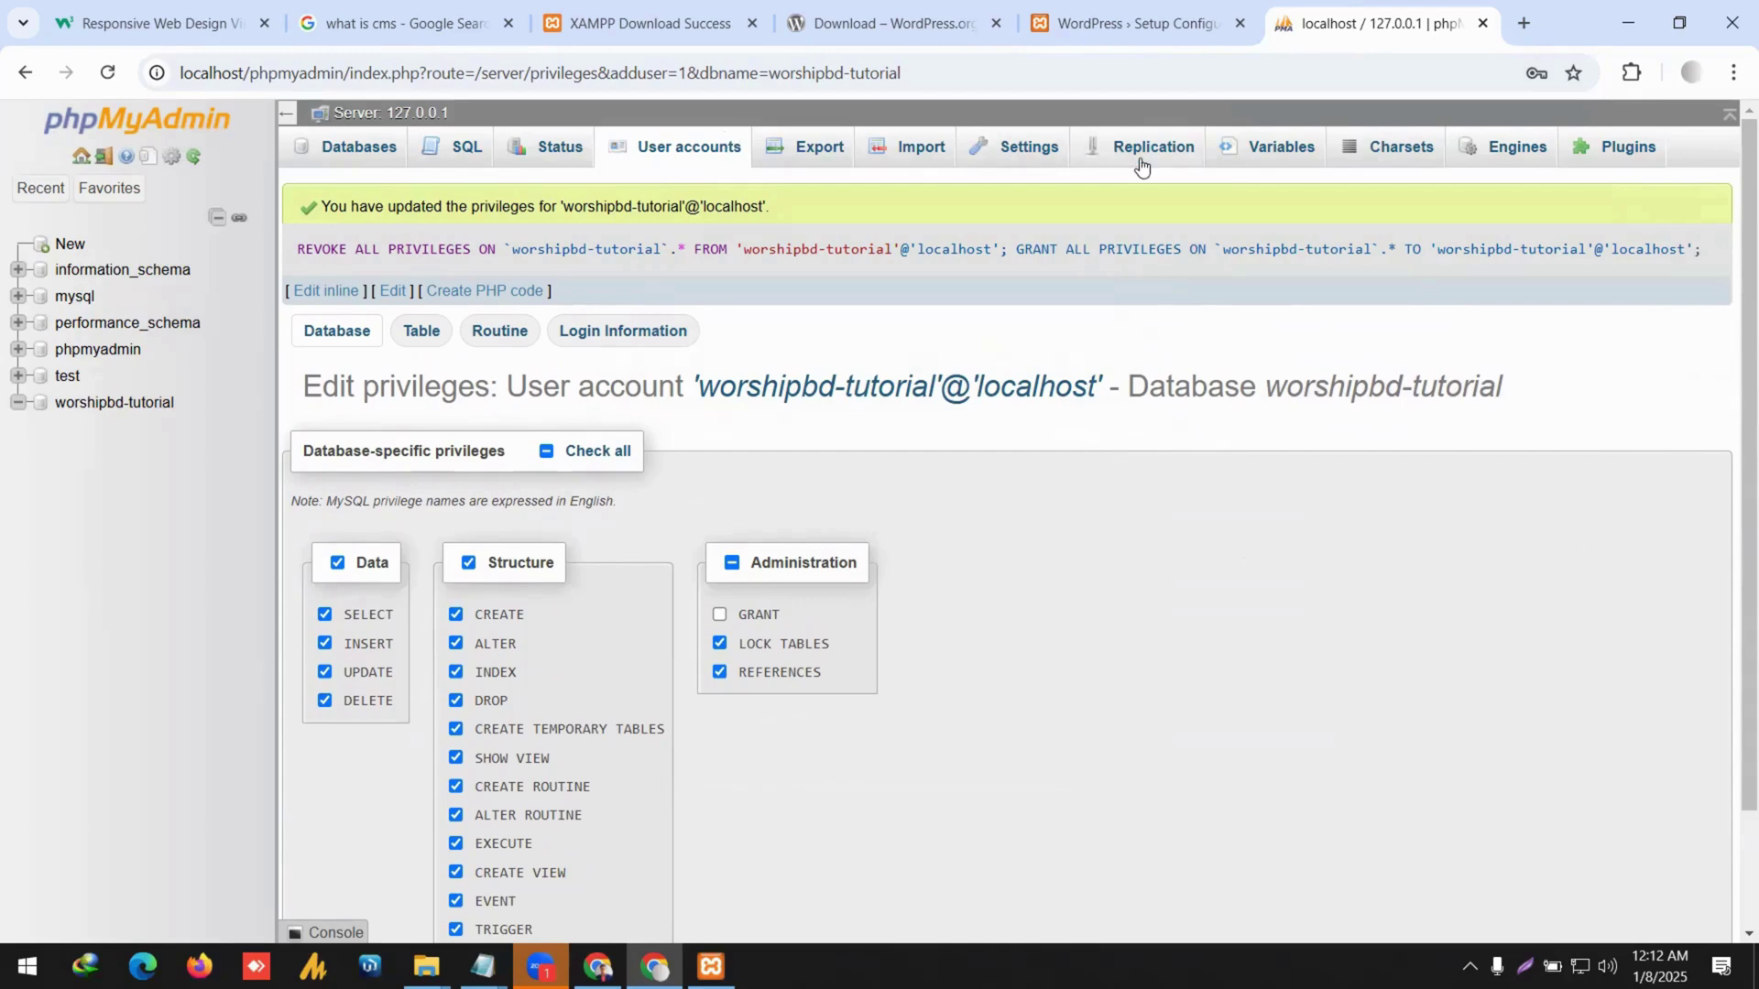
Open worshipbd-tutorial's privileges from User accounts and view its database-specific privileges.
click(707, 156)
scroll(698, 496, down, 2)
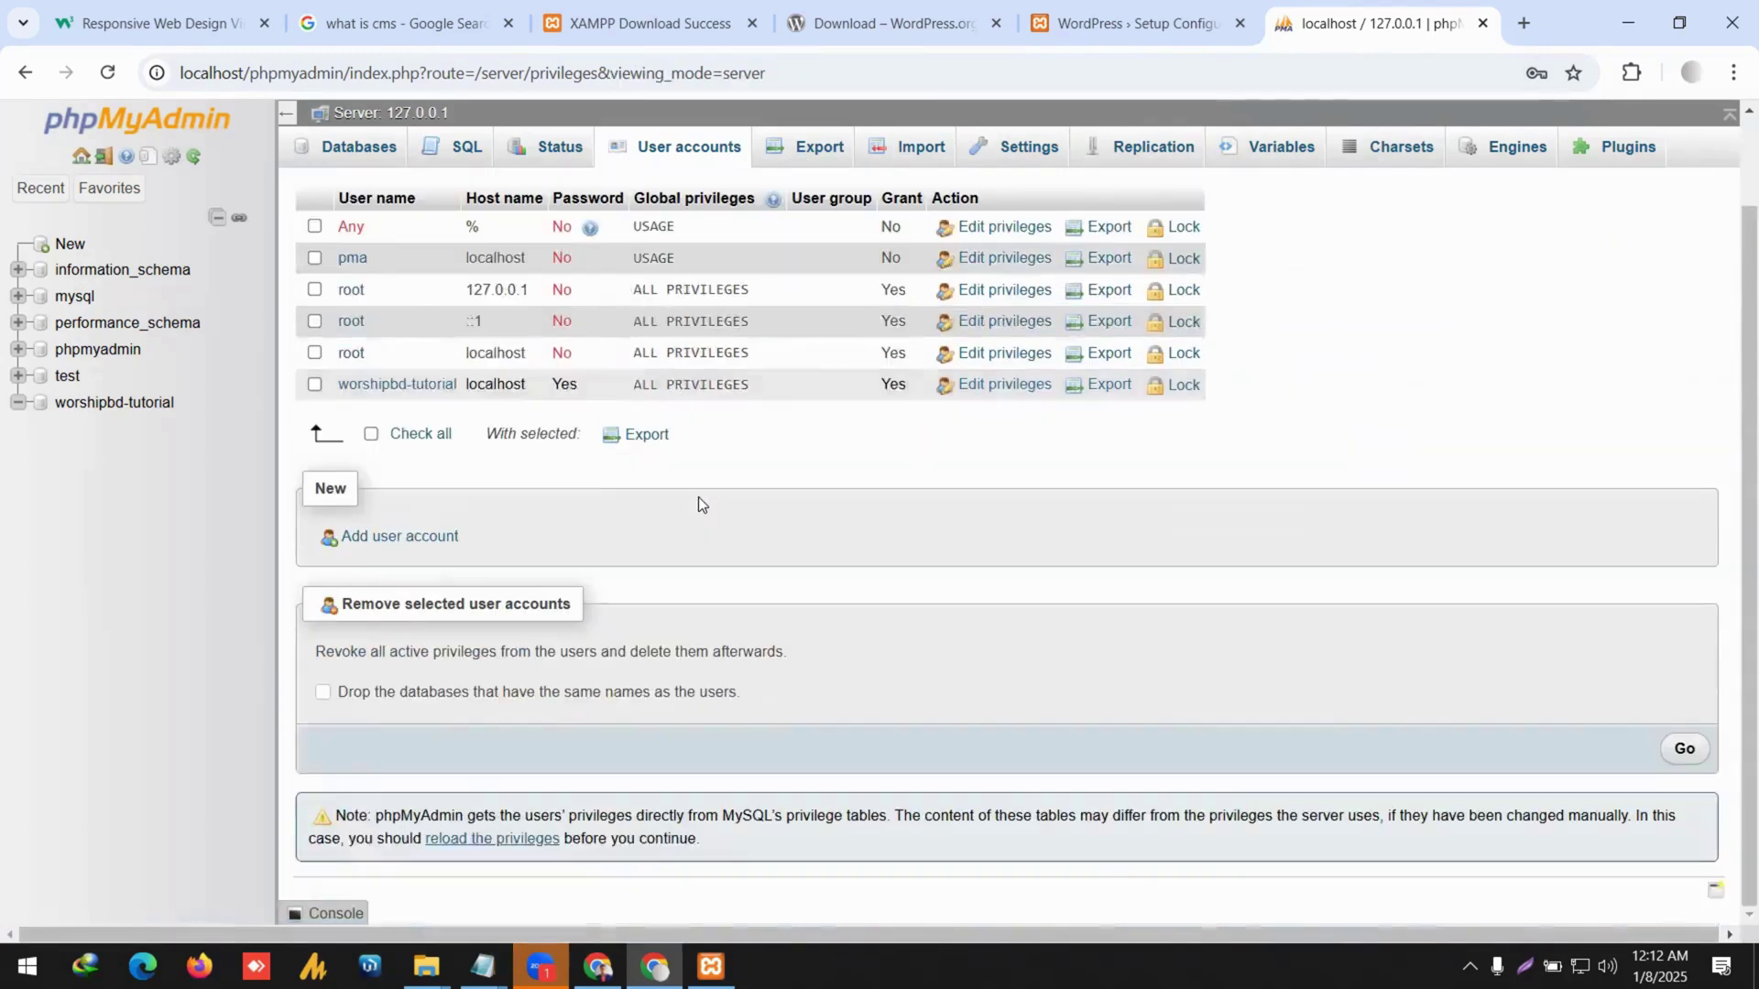
scroll(669, 527, up, 2)
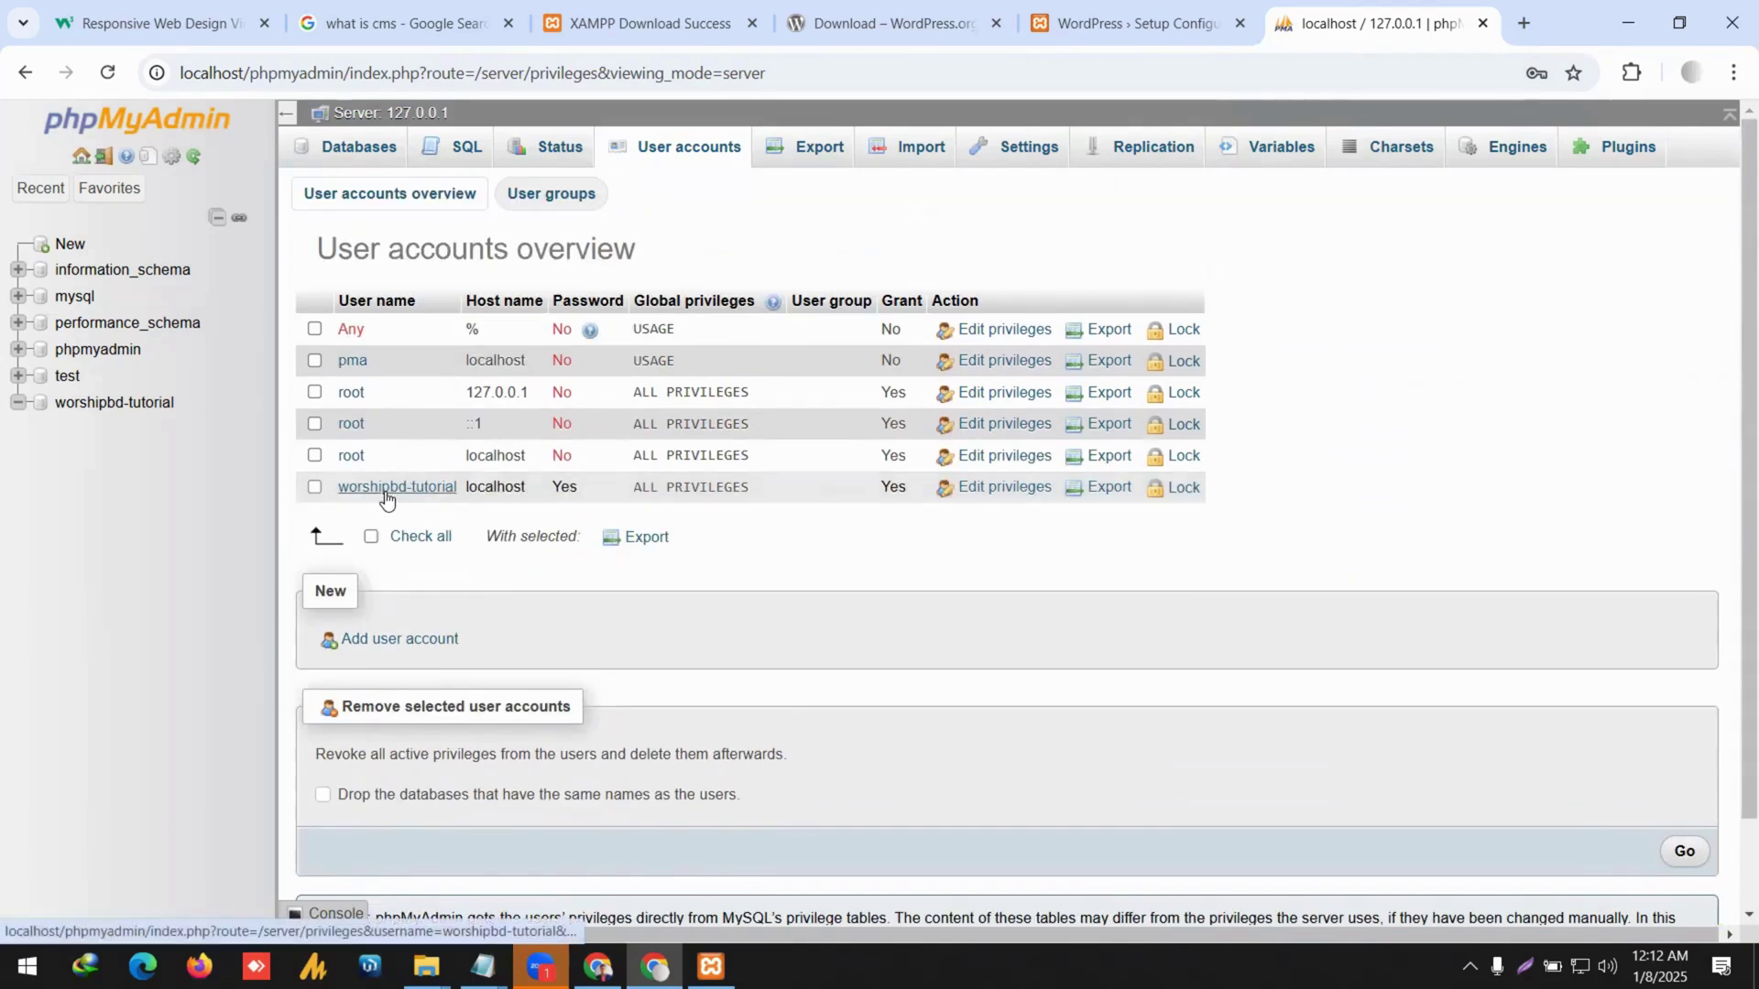
click(1005, 487)
scroll(1037, 537, down, 5)
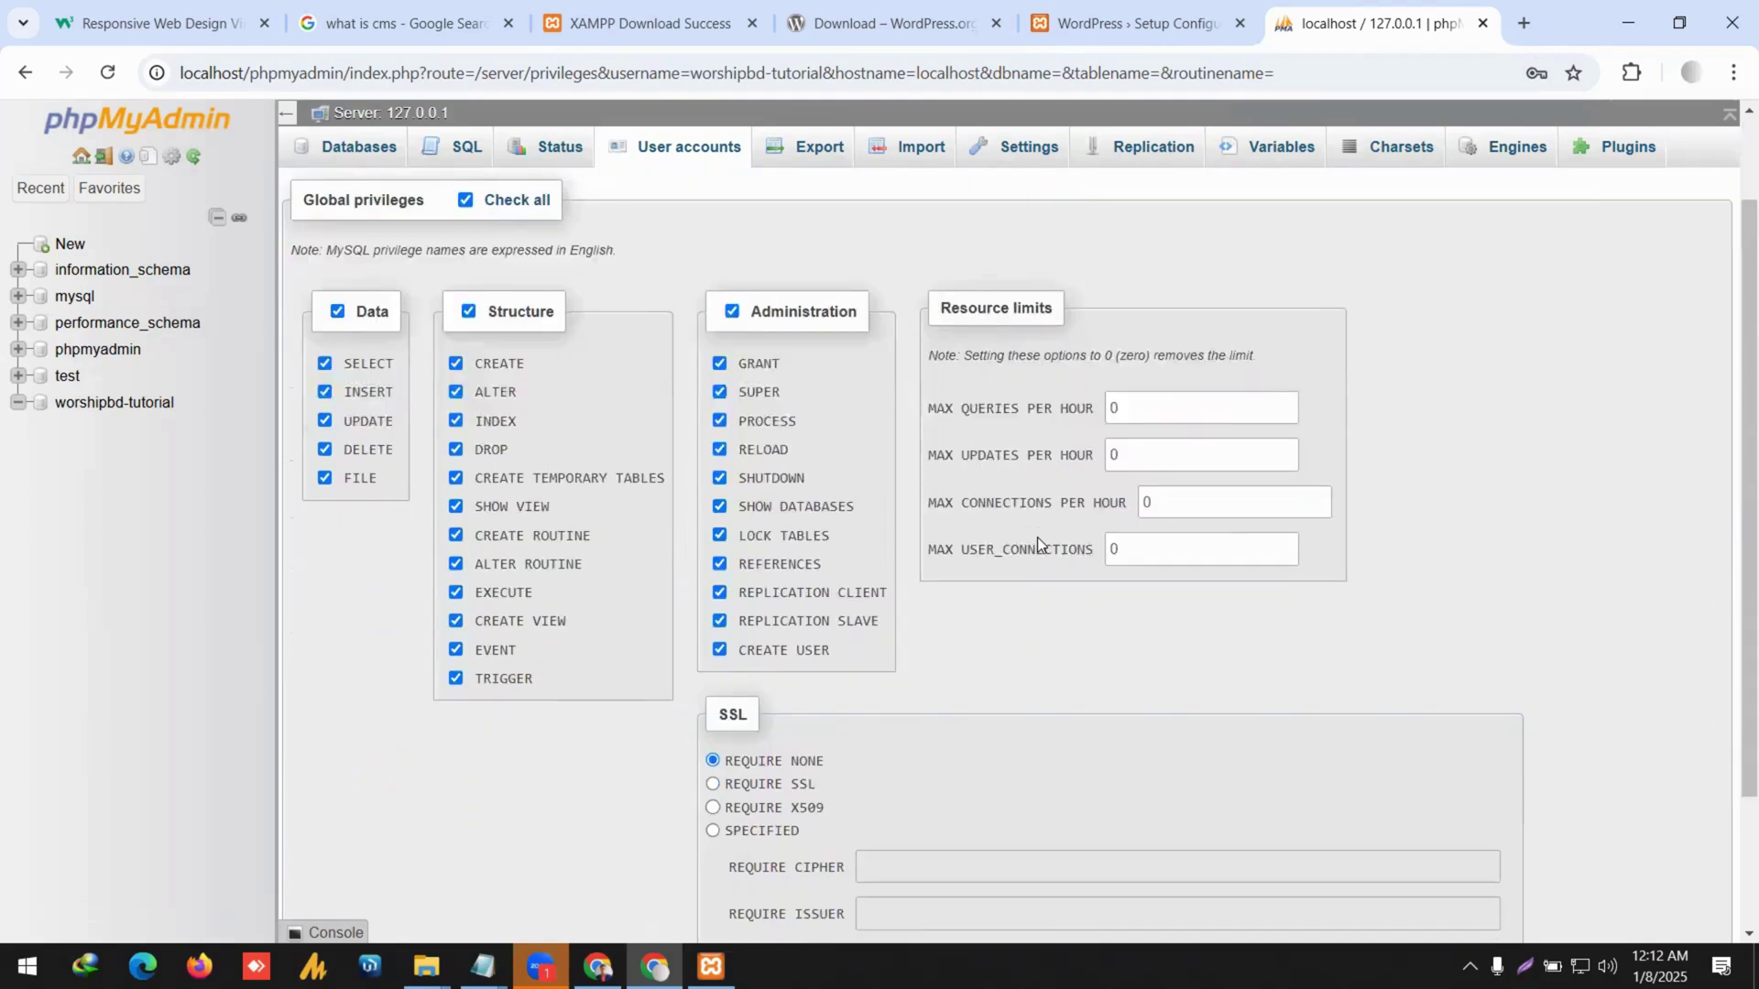
scroll(1036, 536, up, 5)
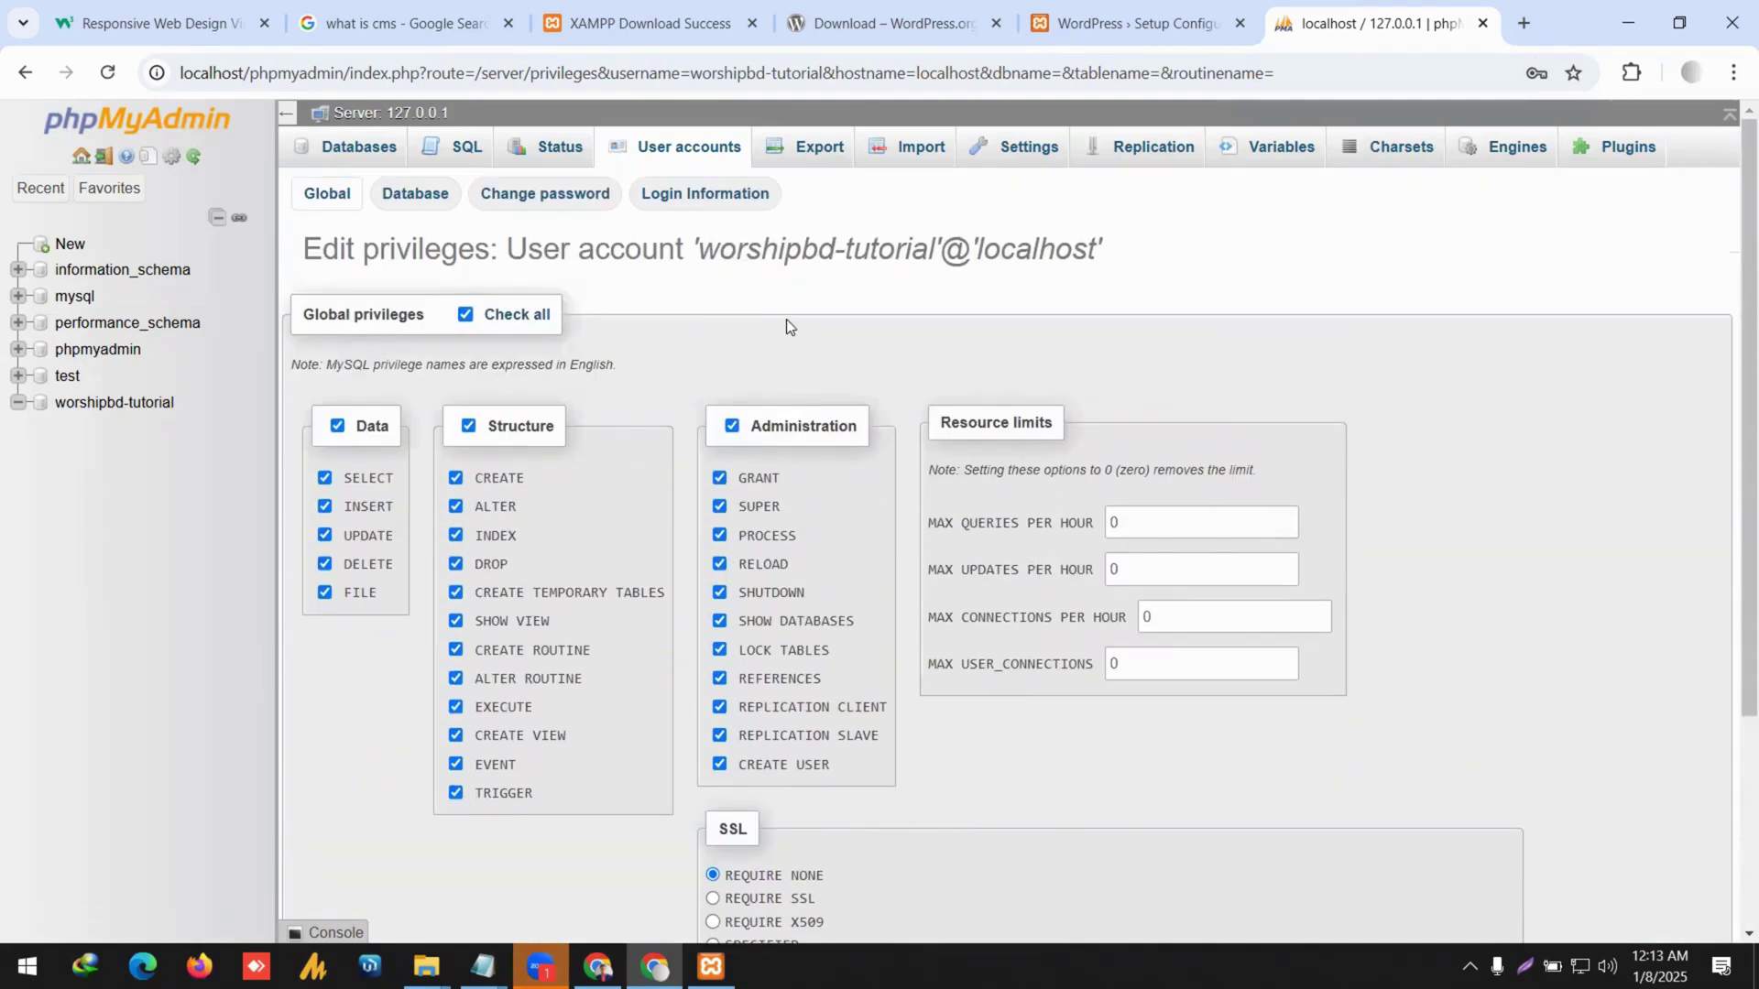
click(415, 195)
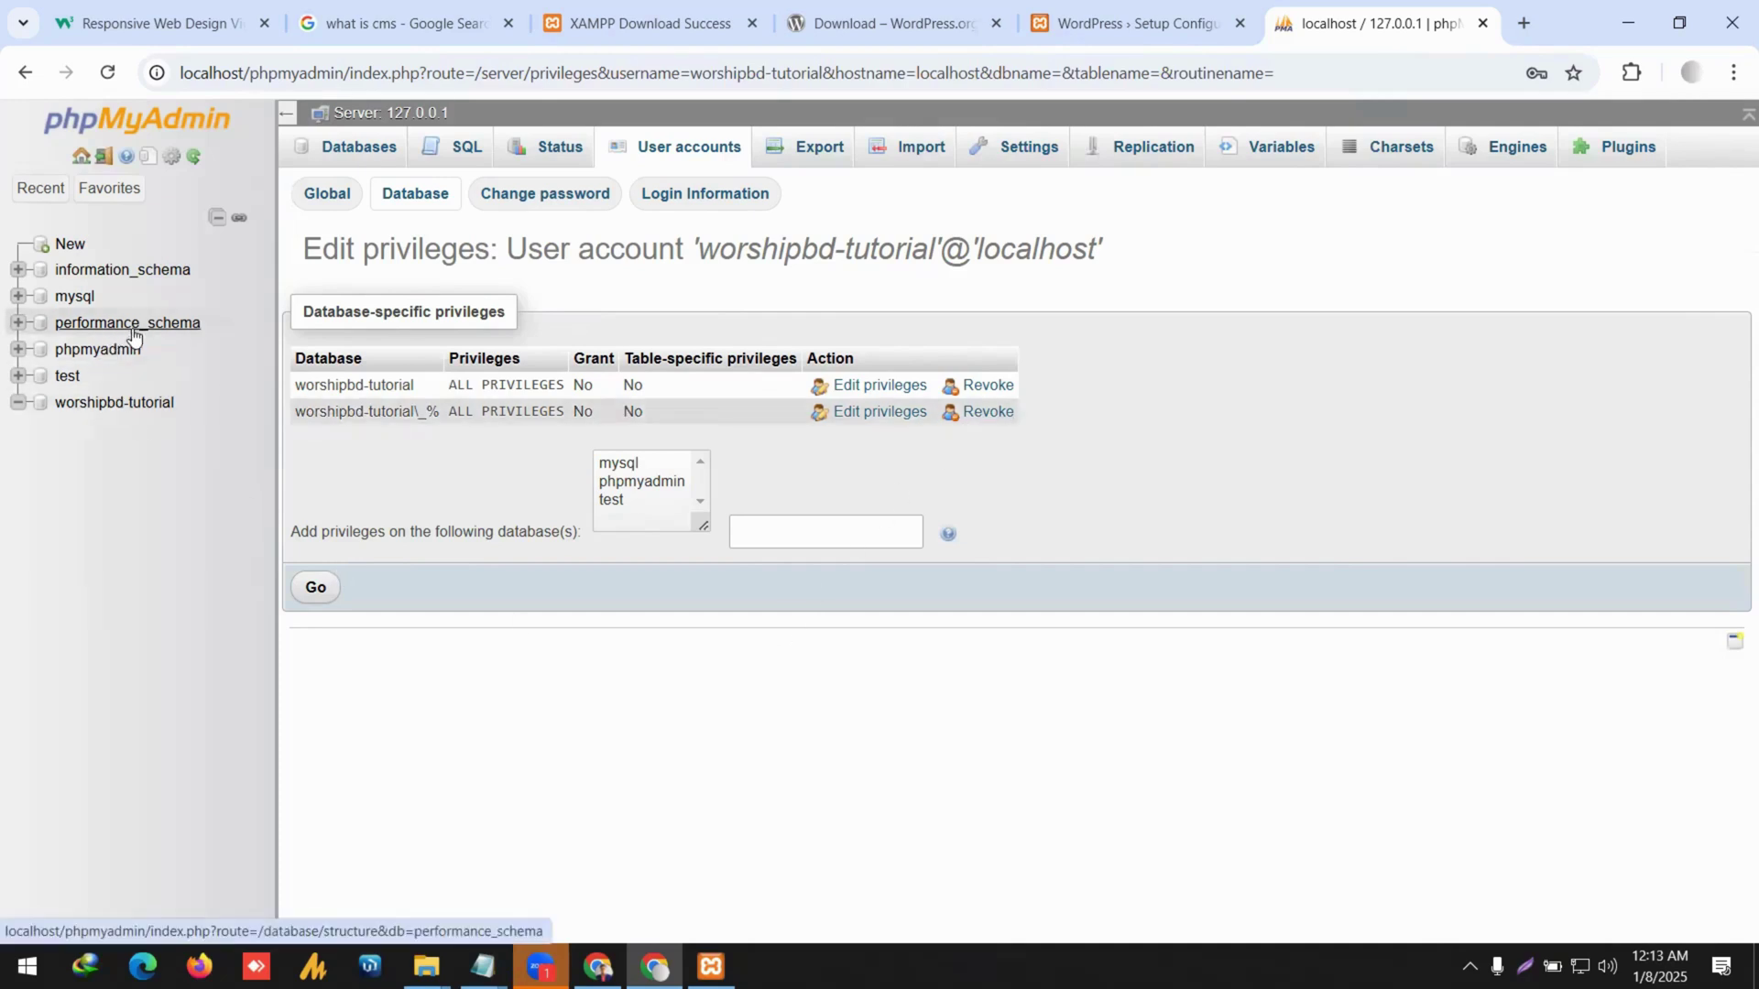
Open the worshipbd-tutorial database and check which users can access it.
click(114, 402)
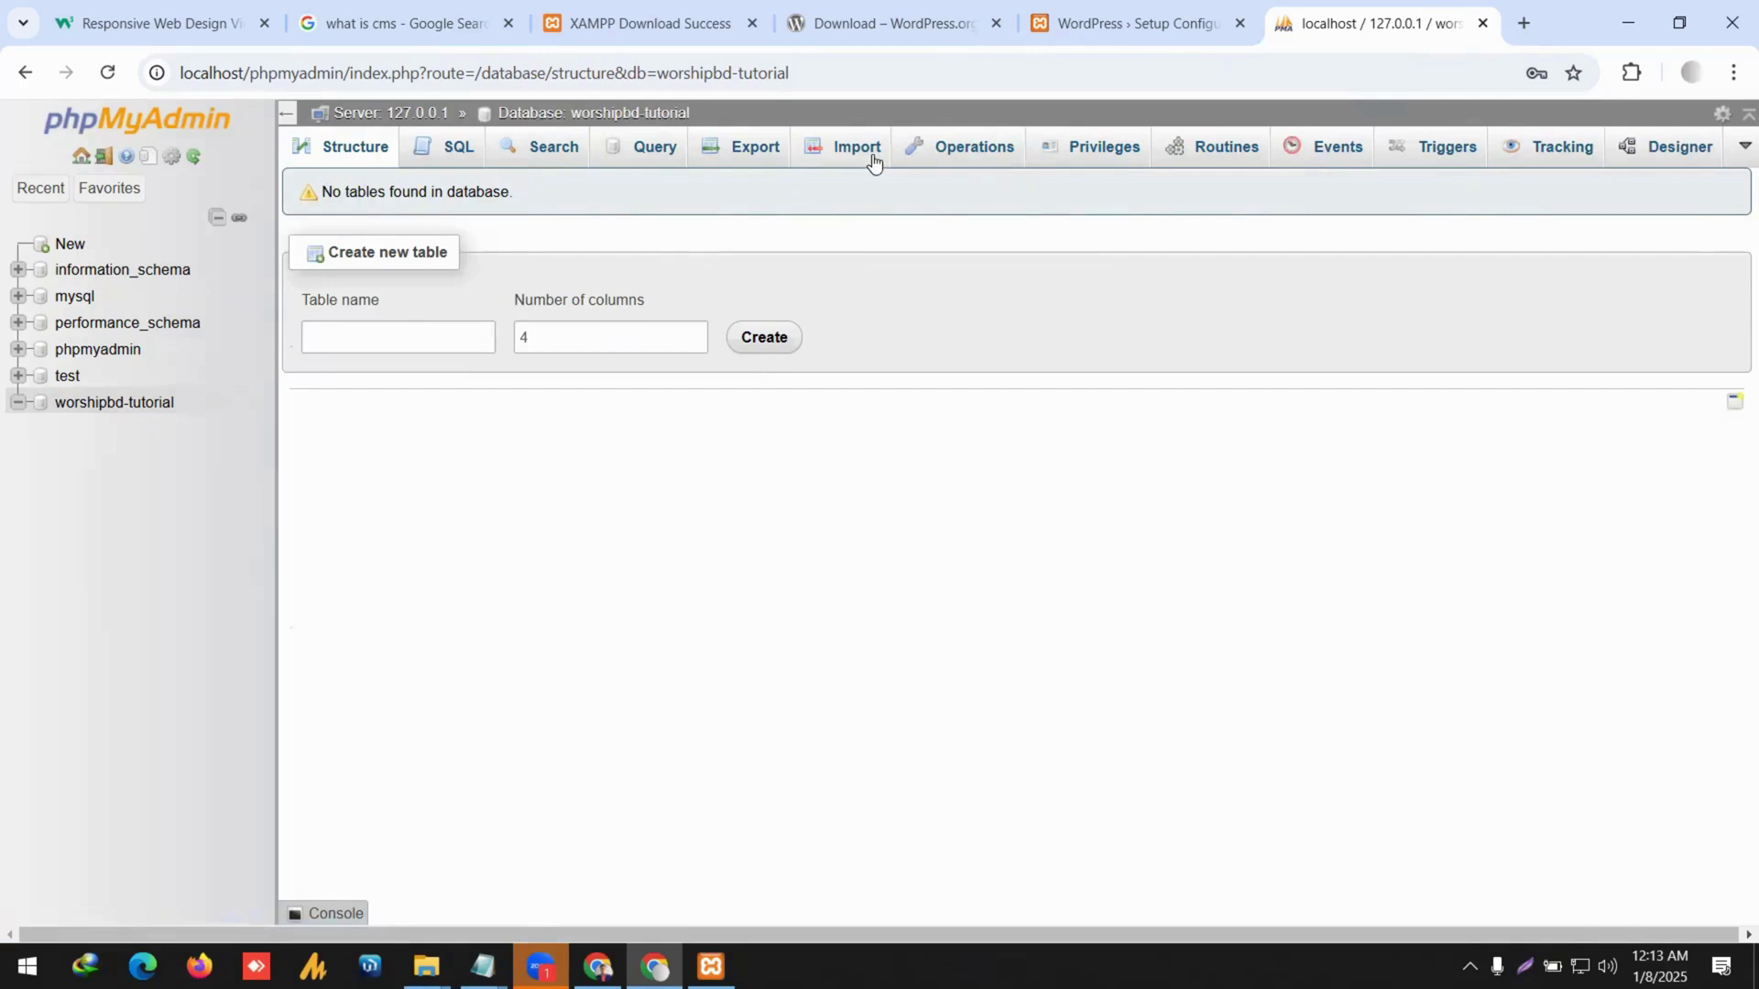
click(1082, 174)
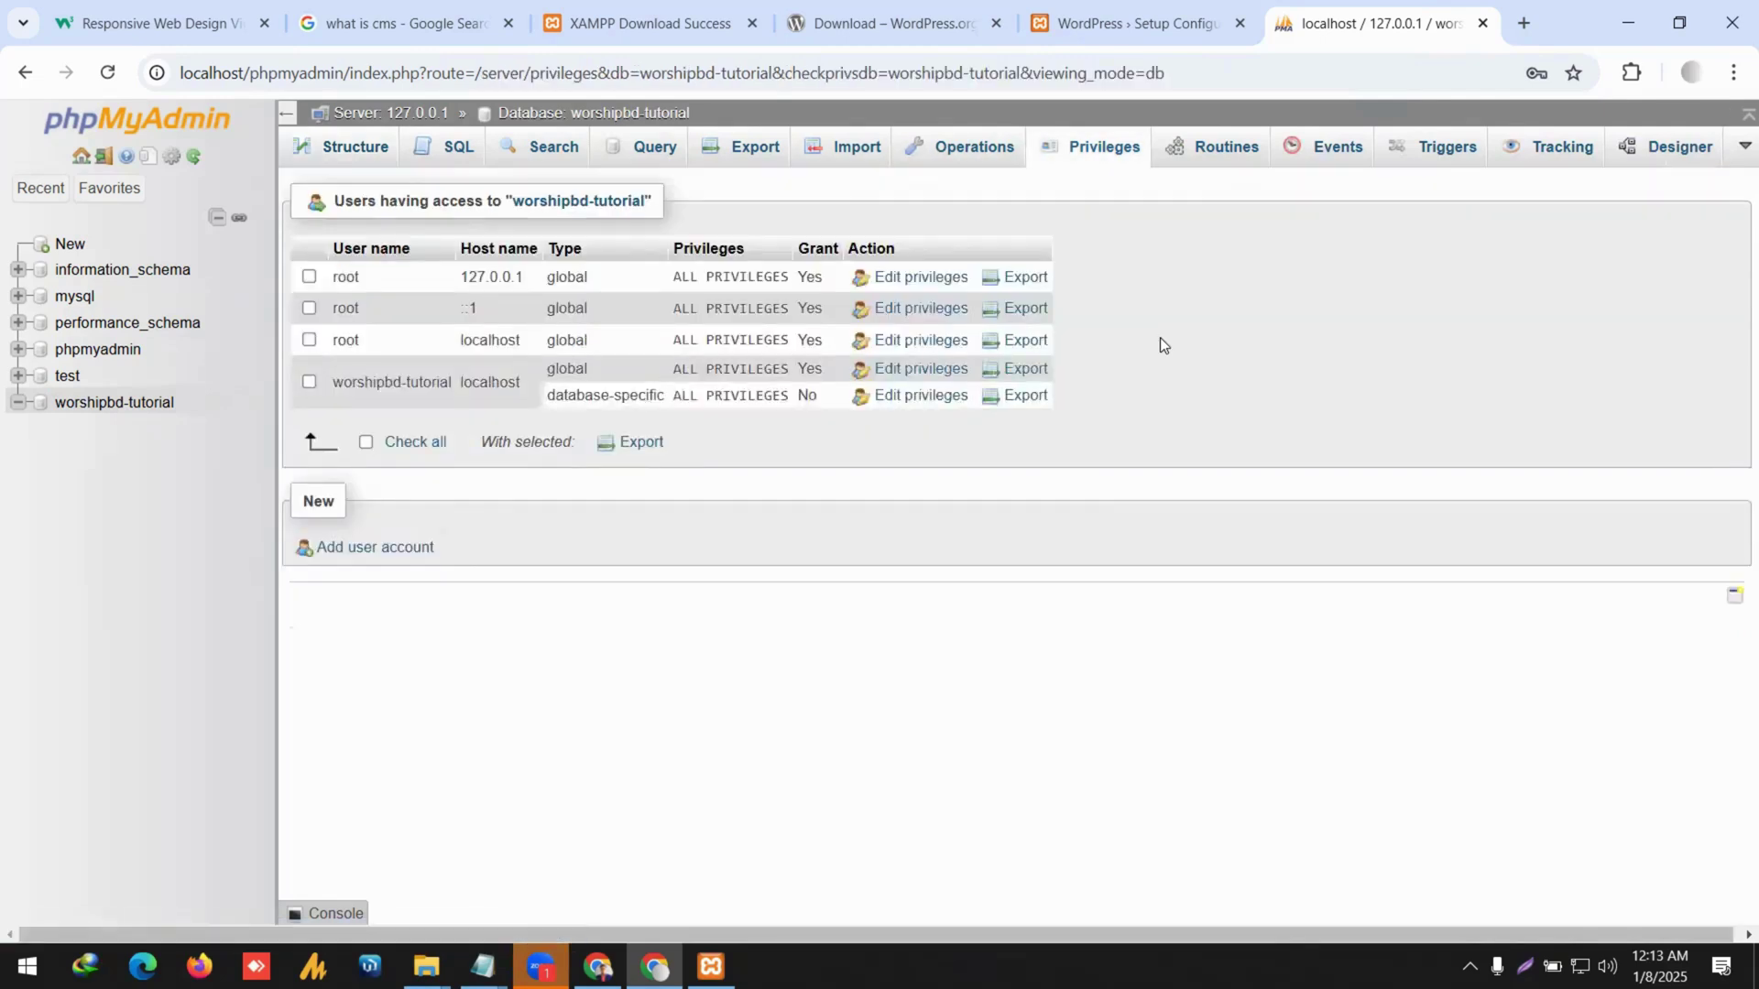
click(309, 381)
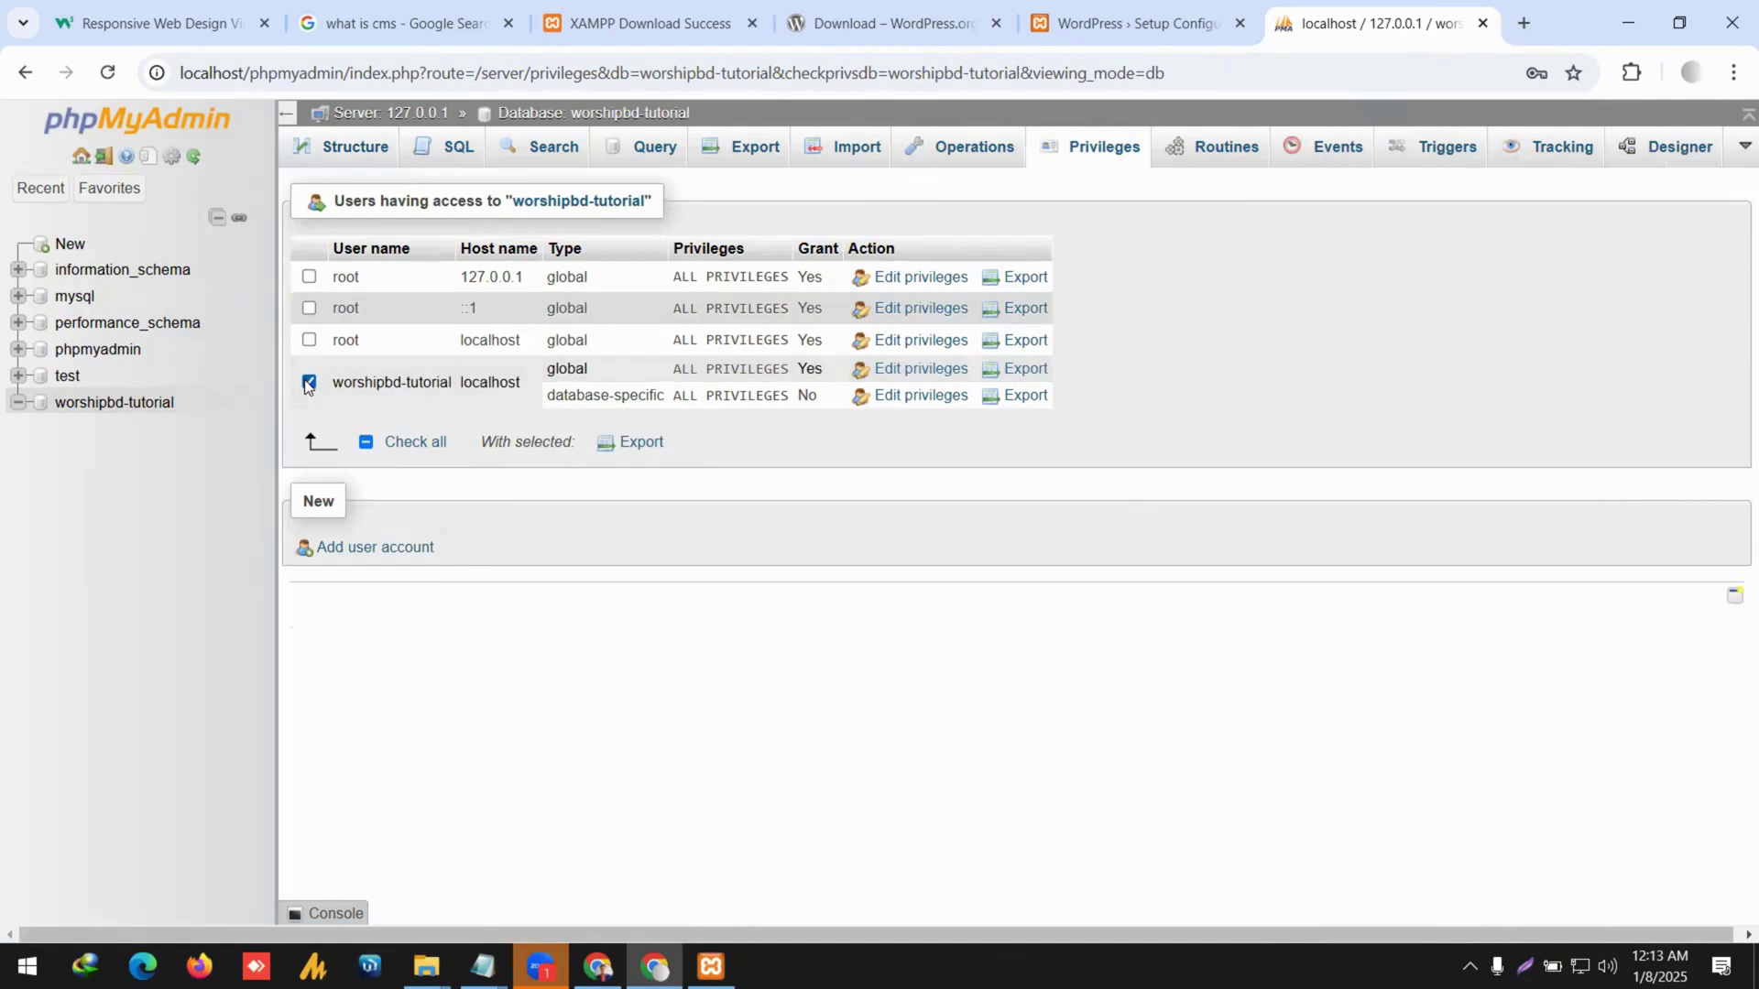
click(320, 385)
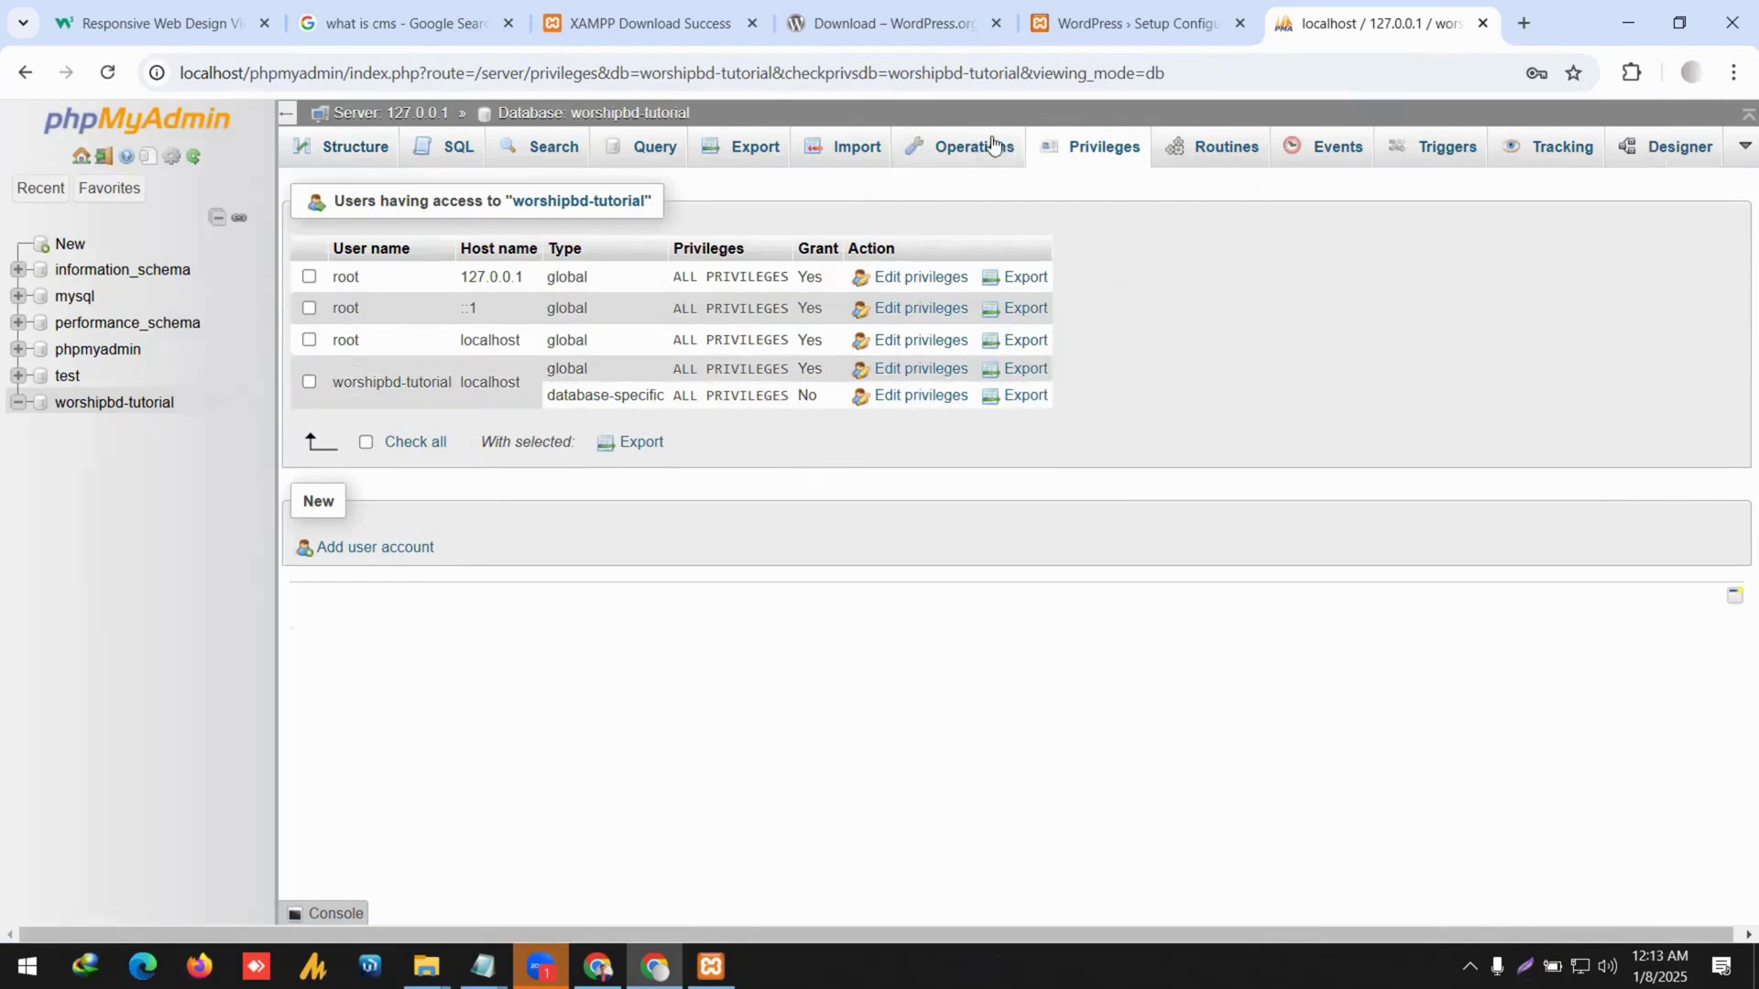
Review the database Operations page, then begin WordPress's database connection step with 'Let's go!'.
click(952, 147)
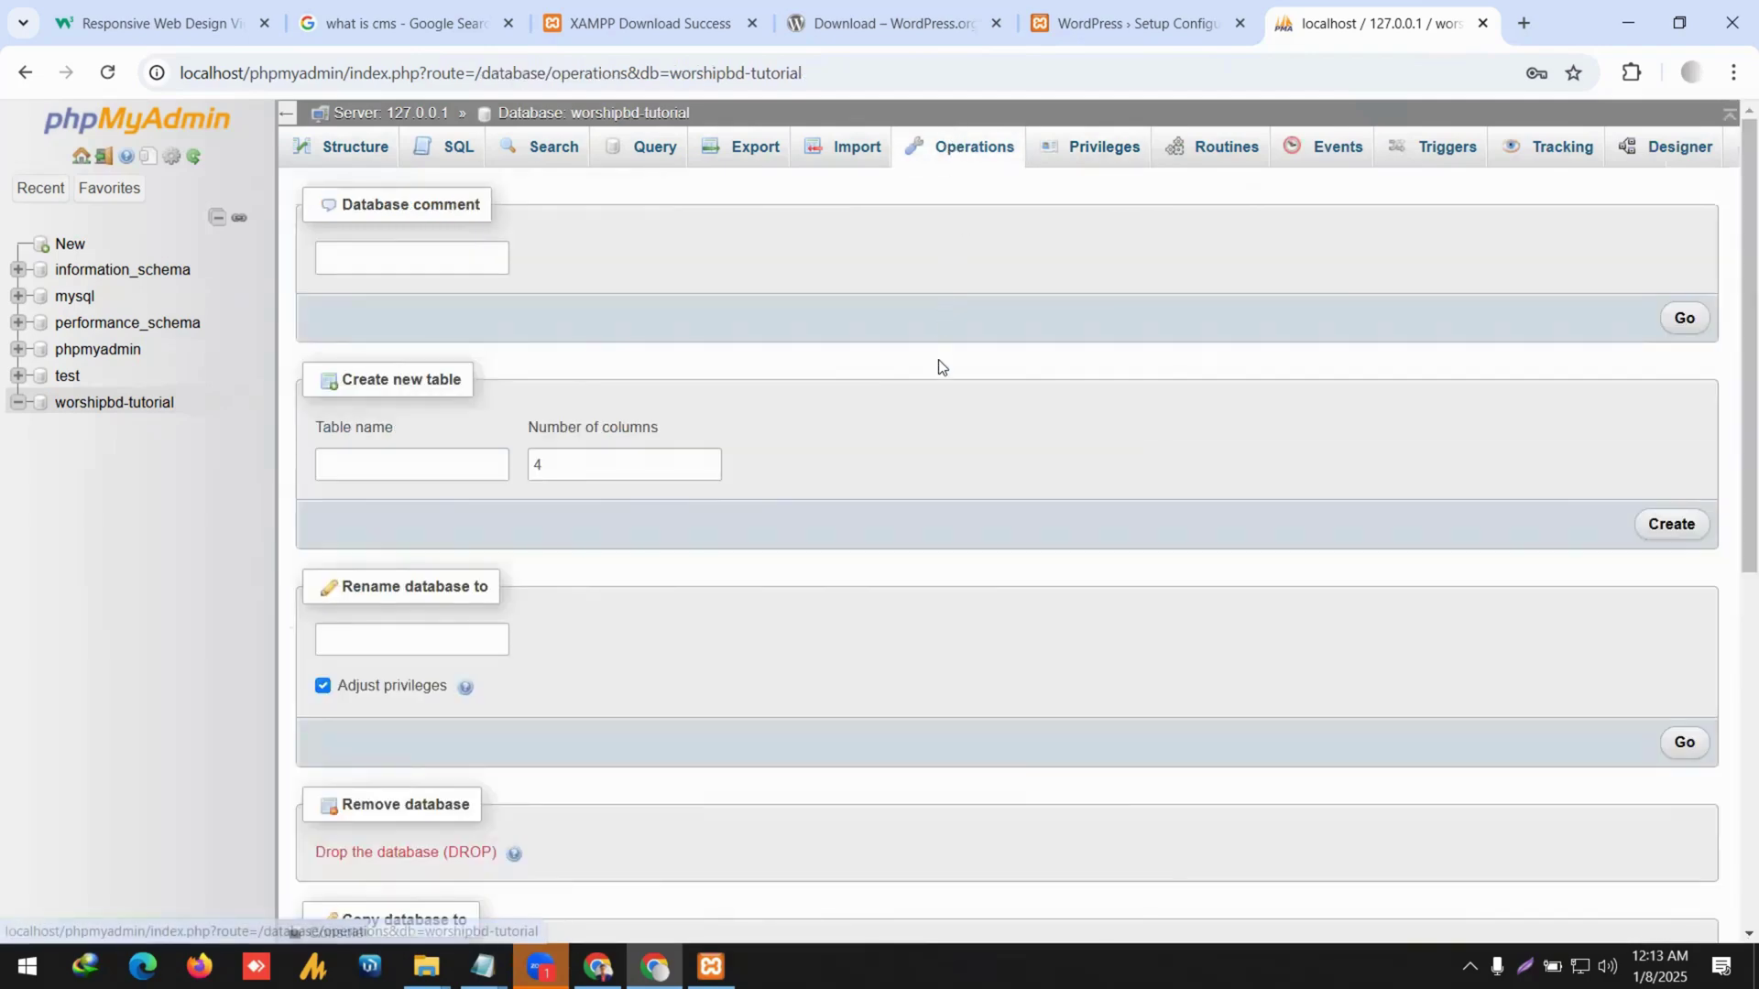
scroll(938, 360, down, 4)
scroll(938, 367, down, 3)
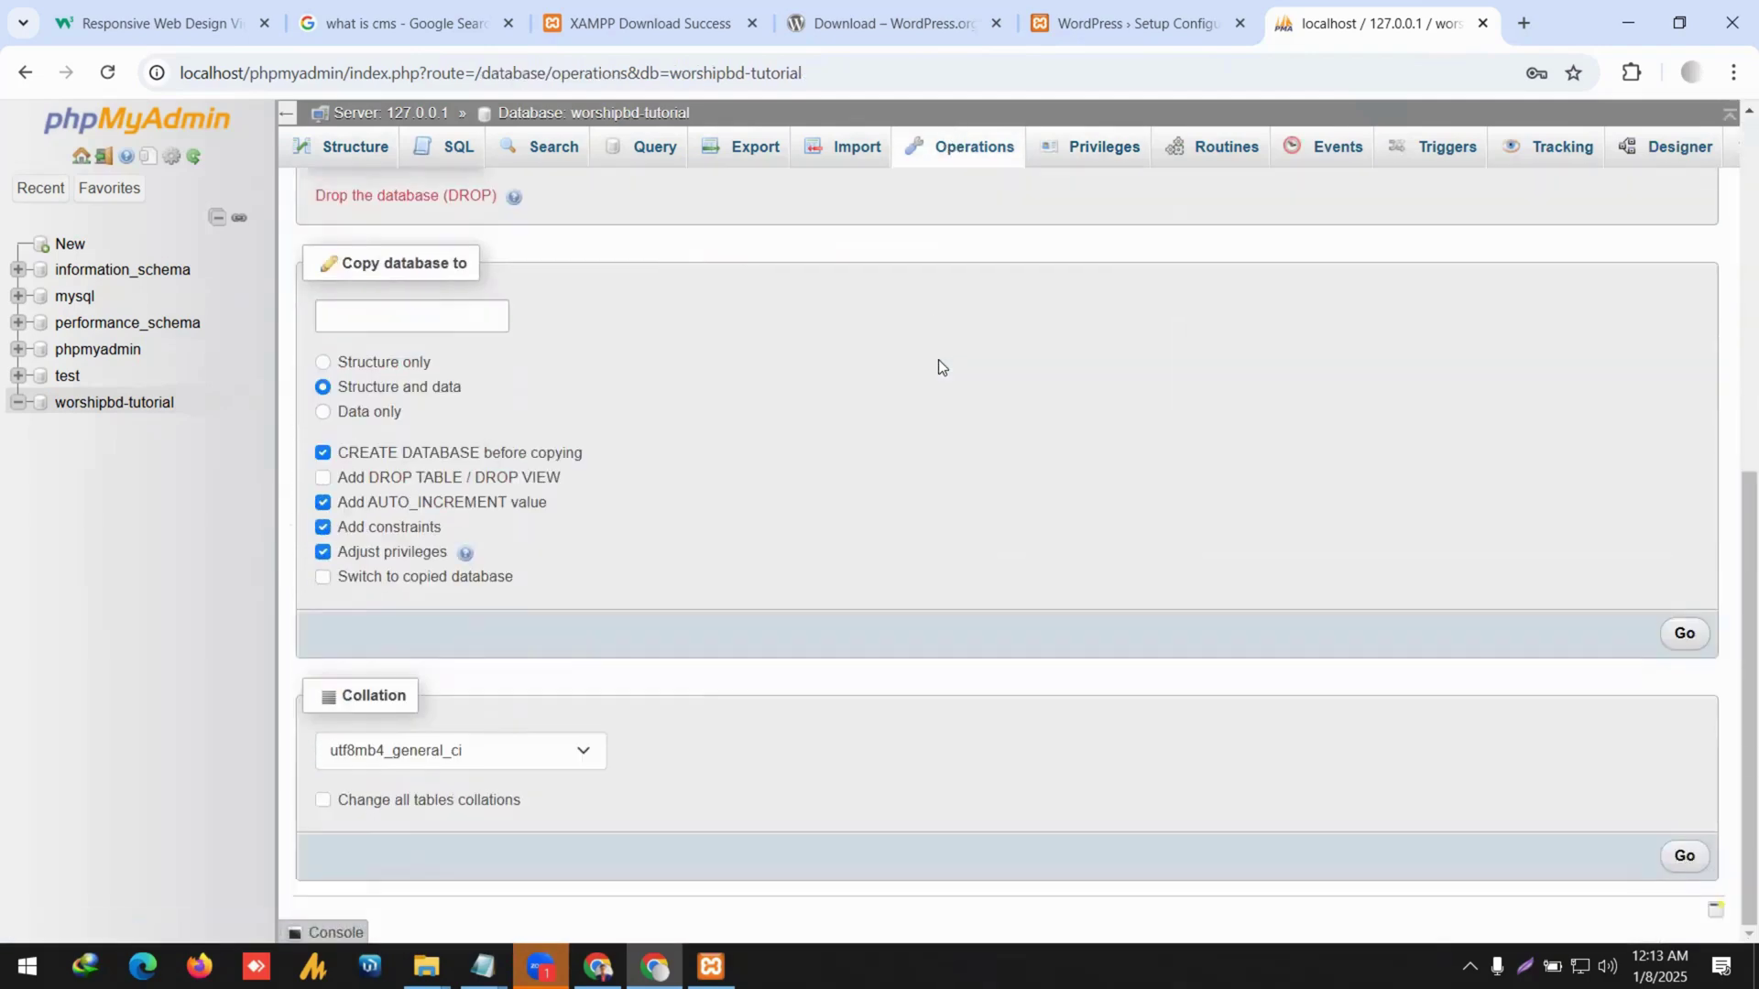
scroll(938, 368, up, 7)
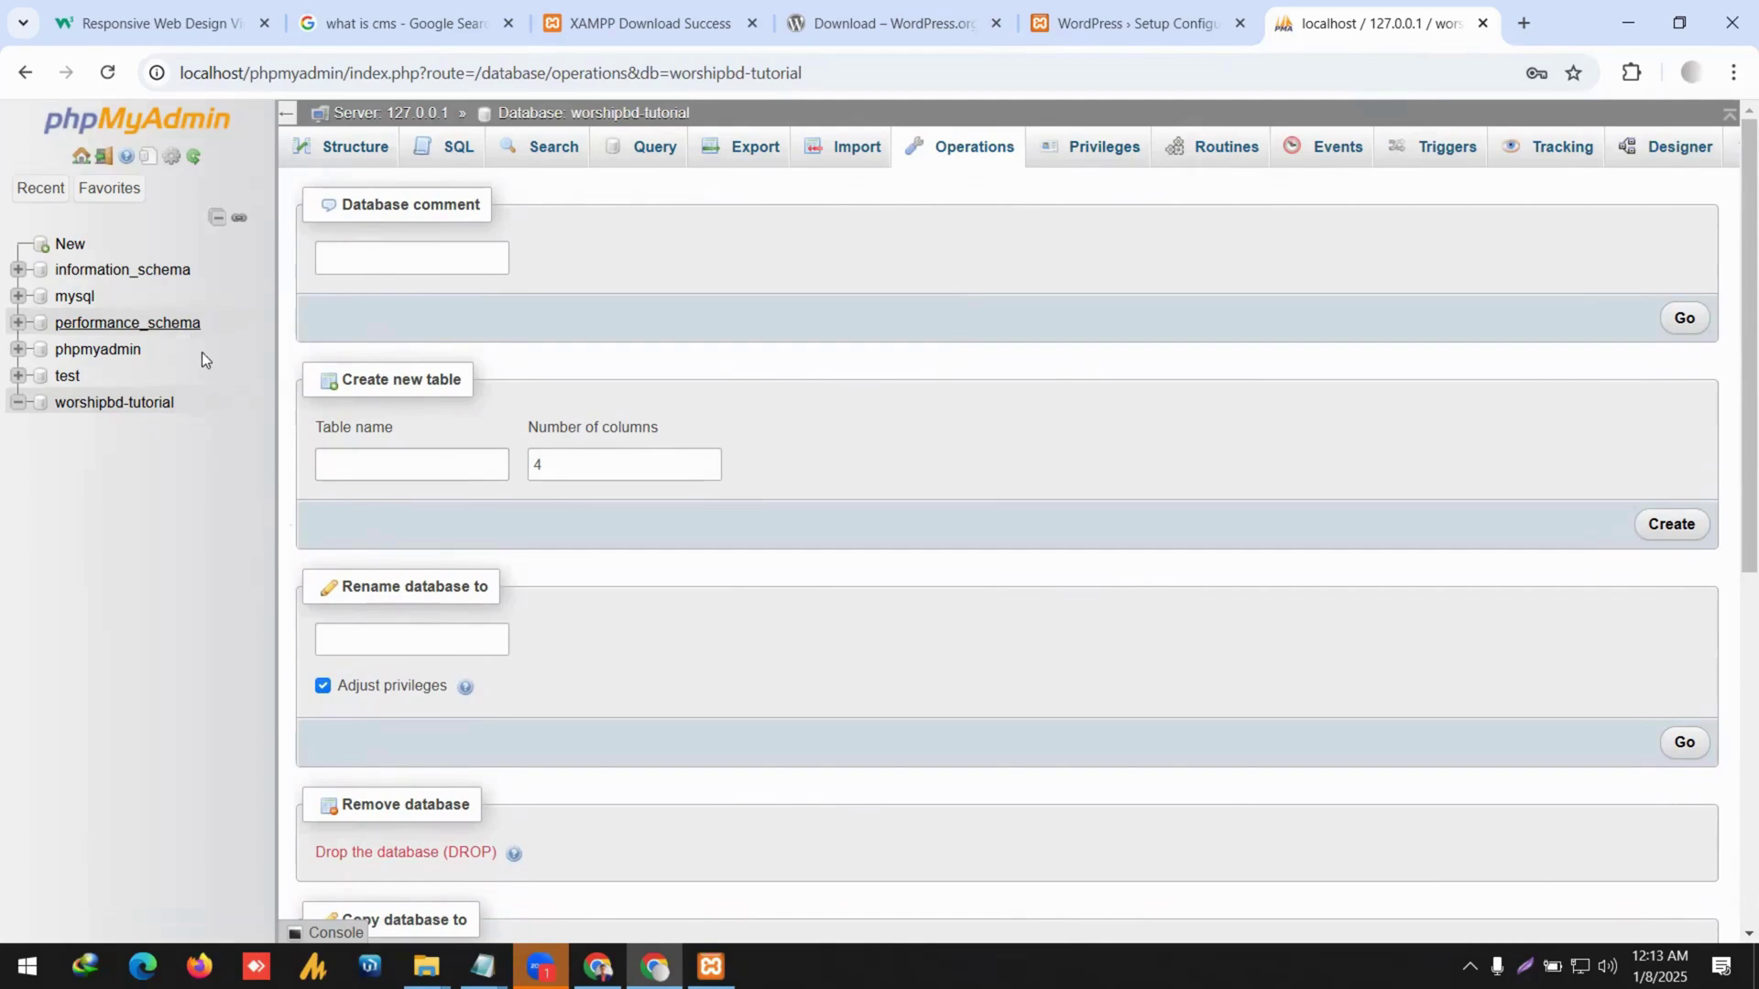
drag(205, 401, 55, 404)
key(ctrl+c)
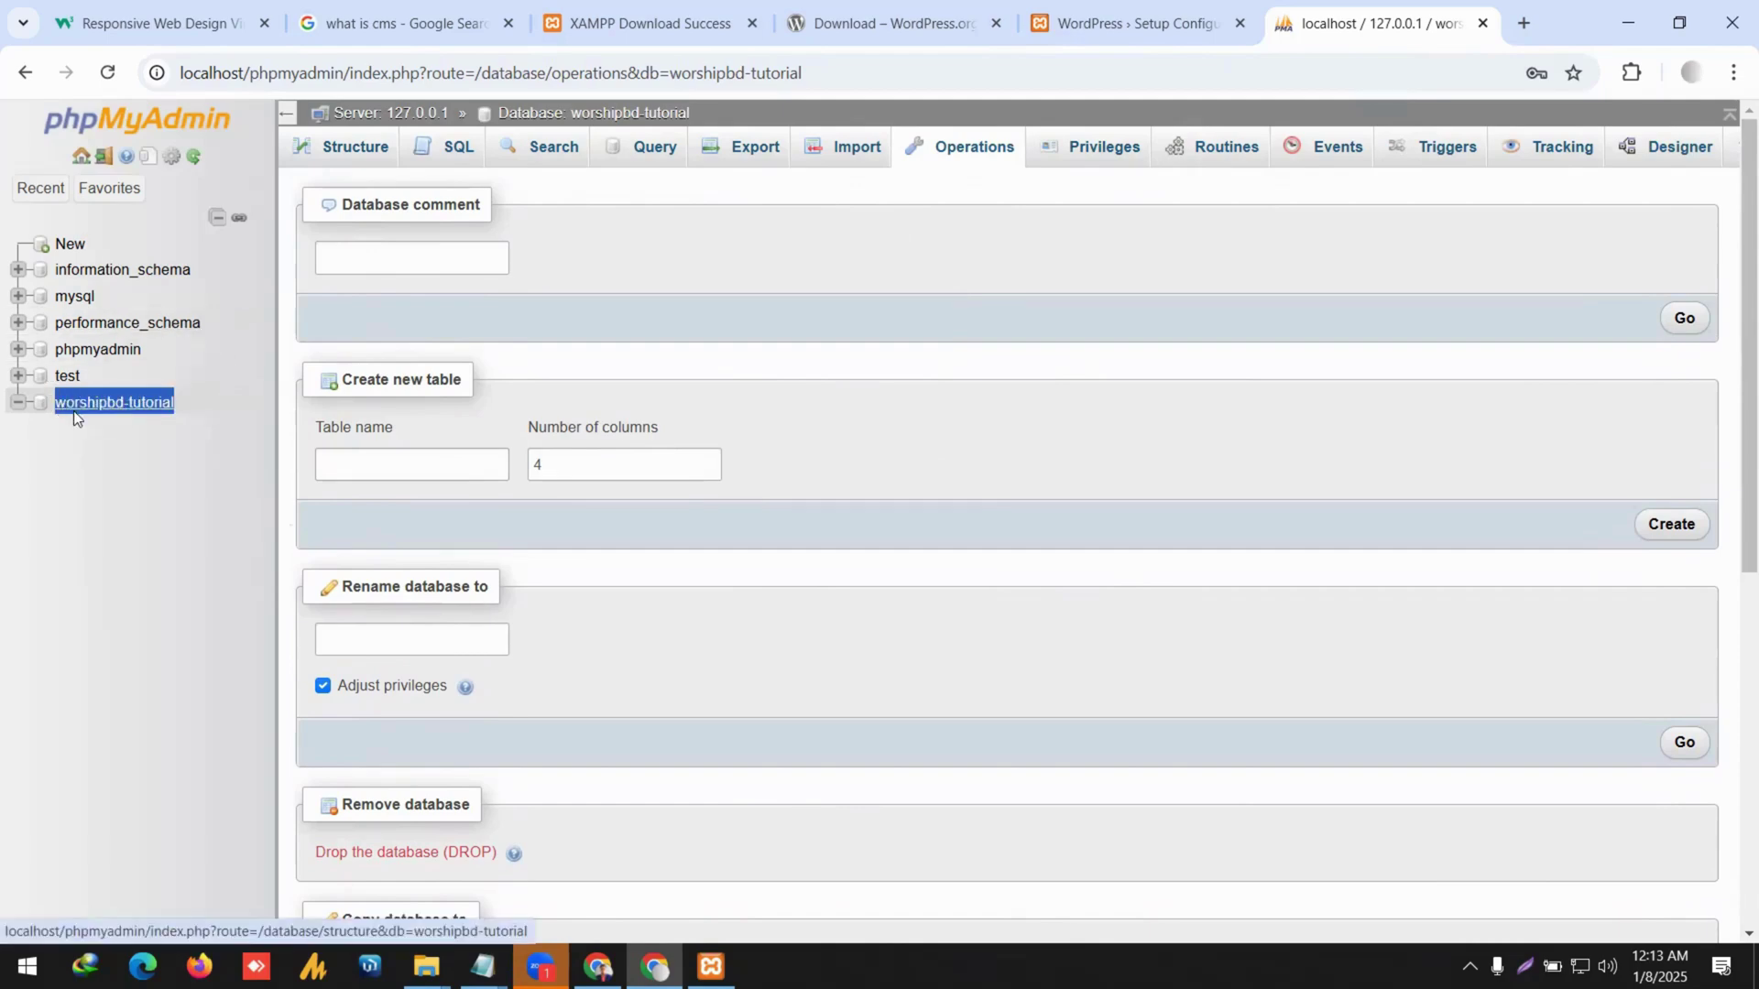
click(1171, 42)
click(520, 703)
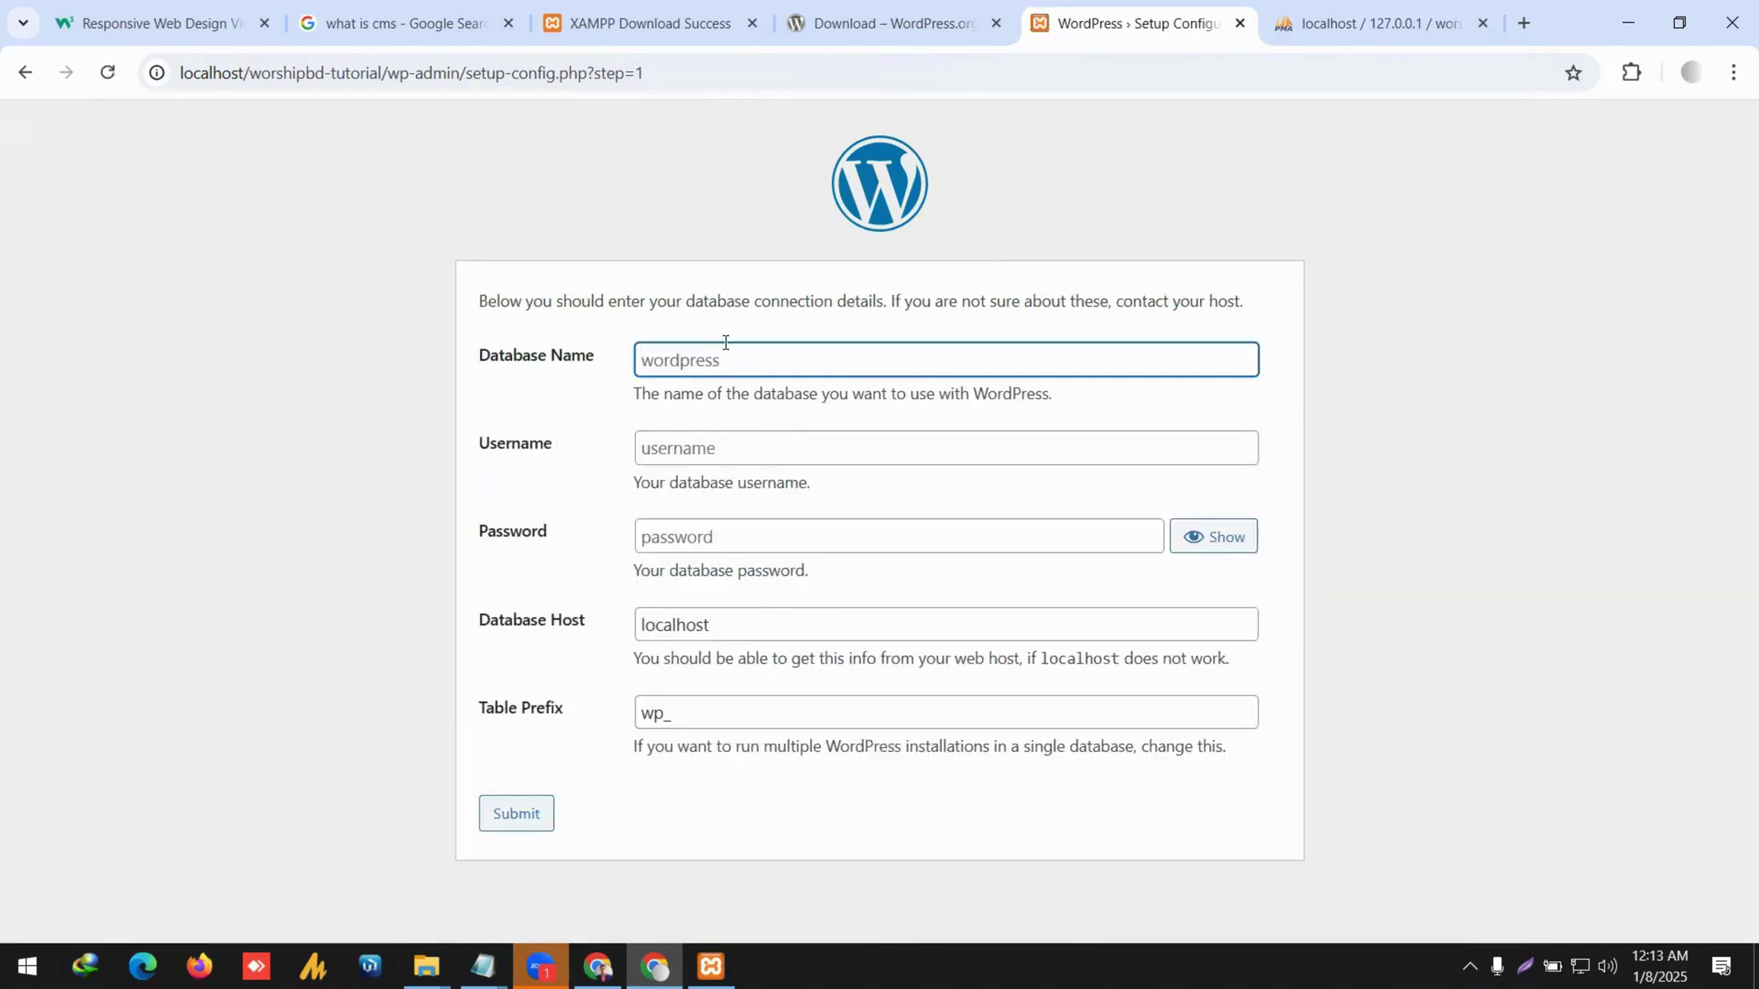
Paste worshipbd-tutorial as the Database Name and confirm it in phpMyAdmin's database list.
key(ctrl+v)
click(911, 20)
click(1335, 21)
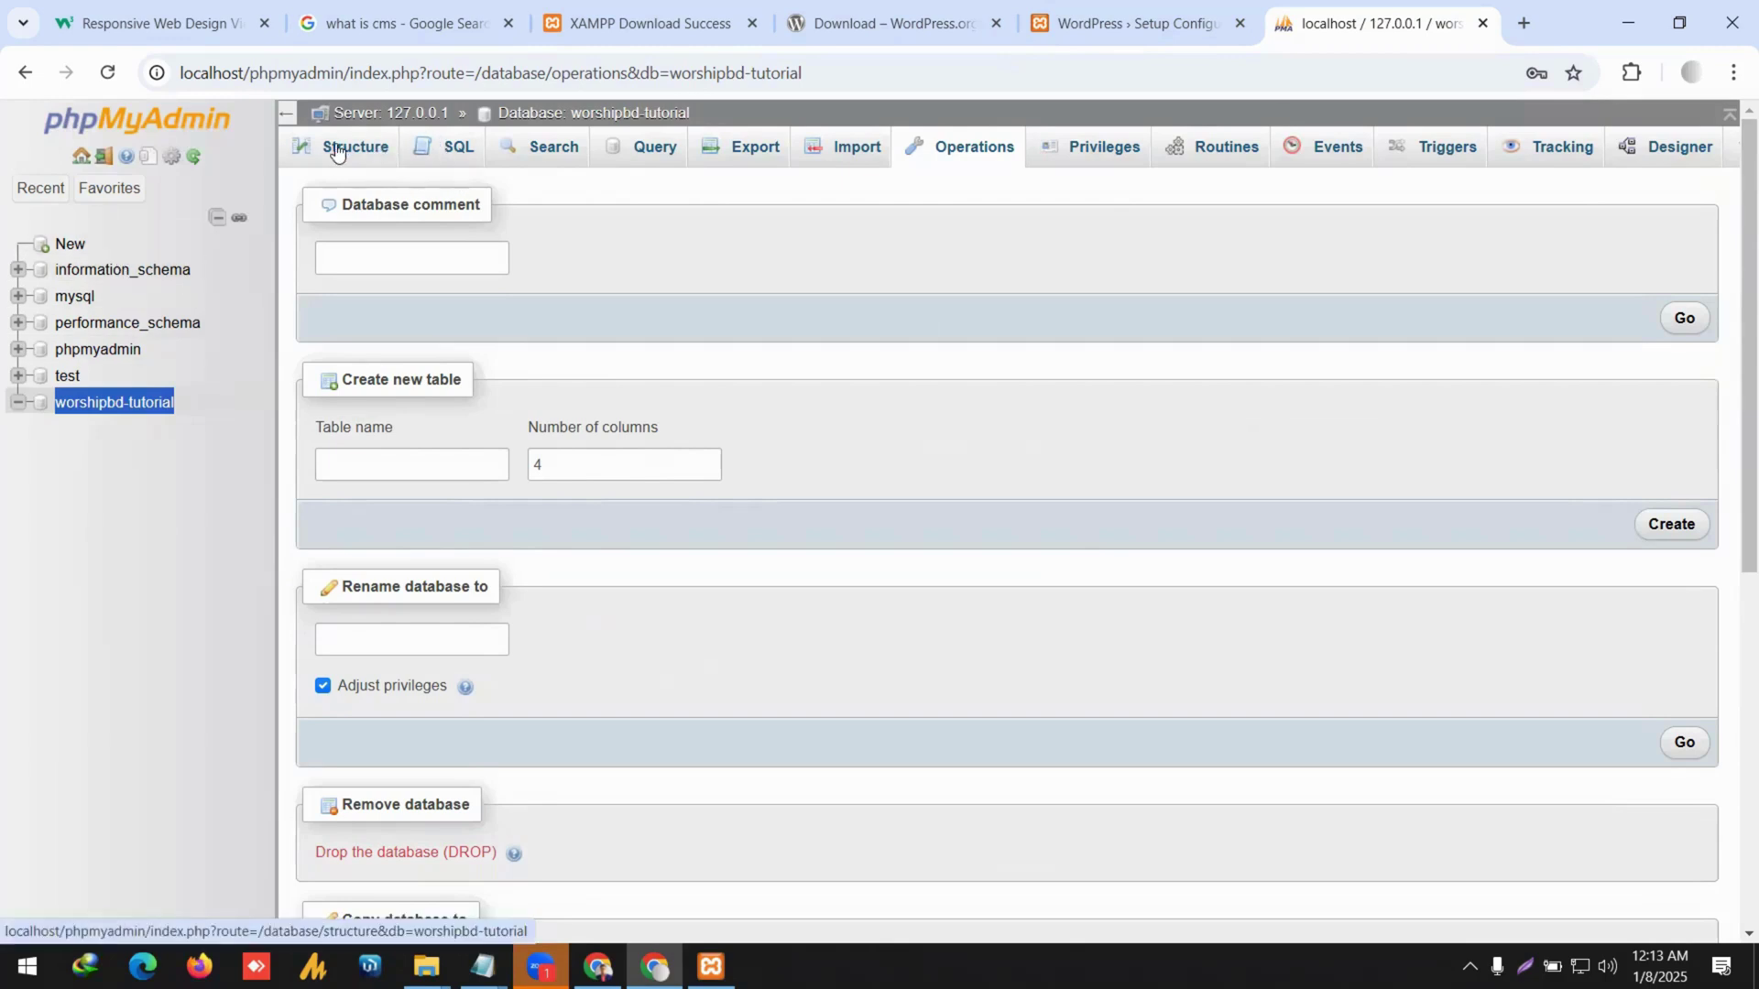
click(371, 146)
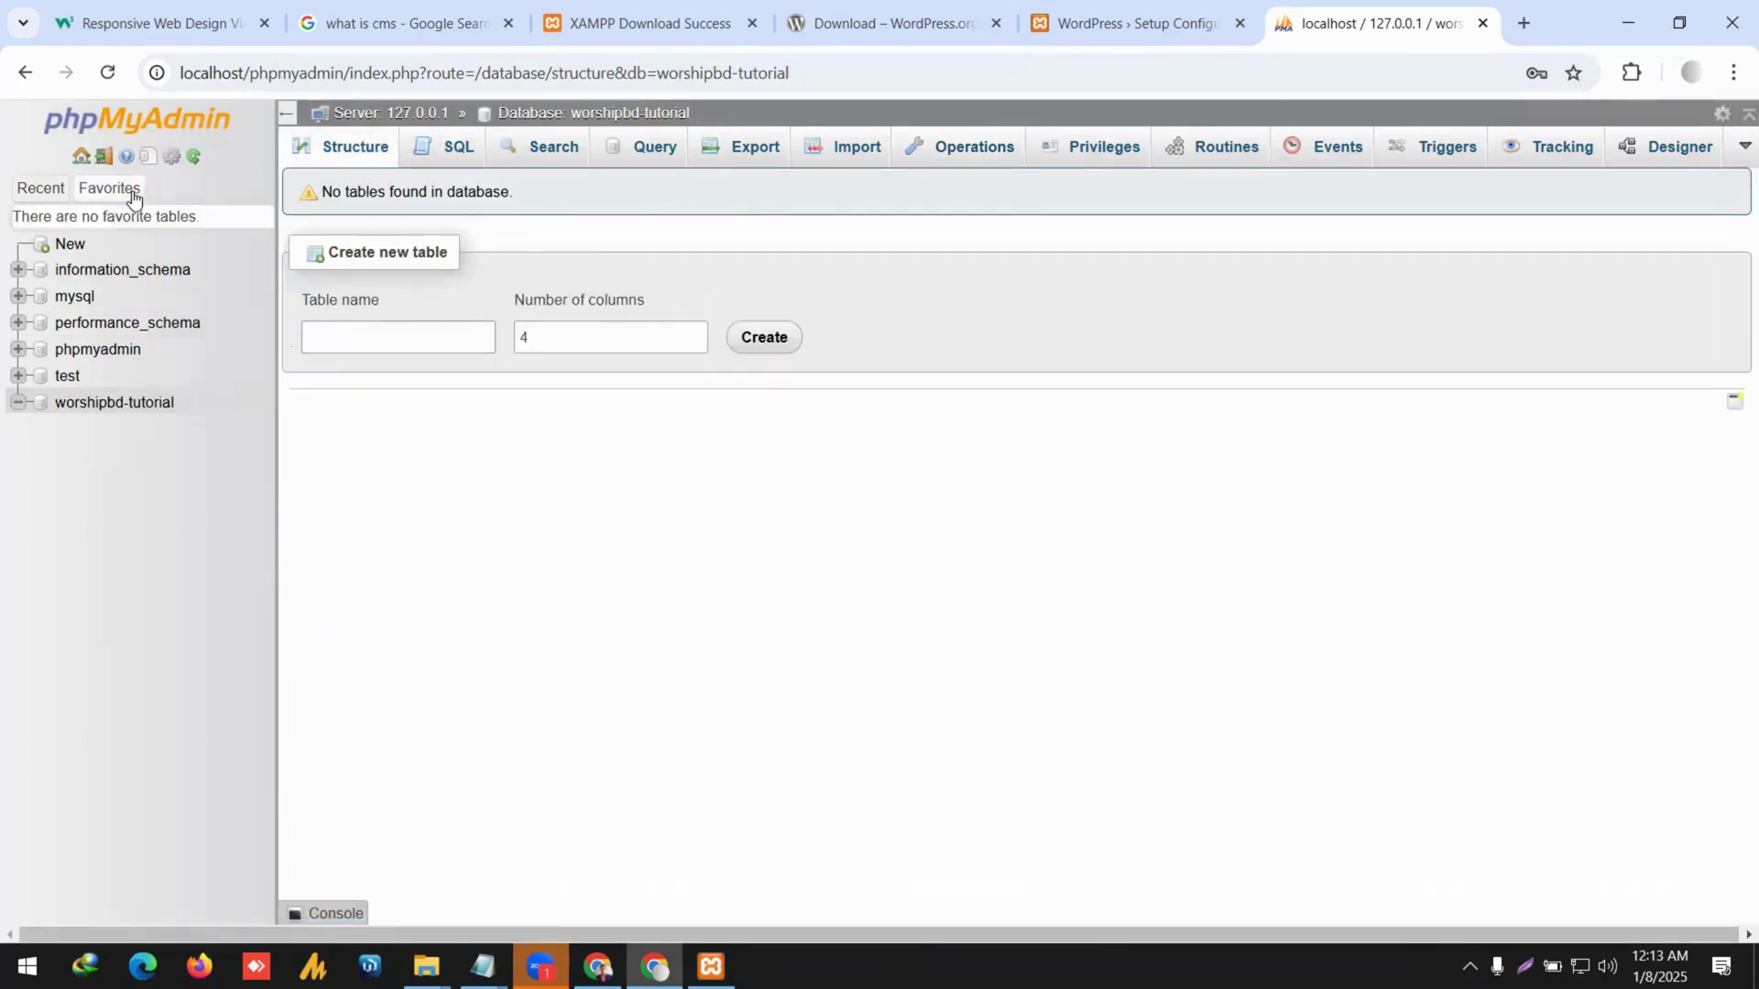
click(114, 123)
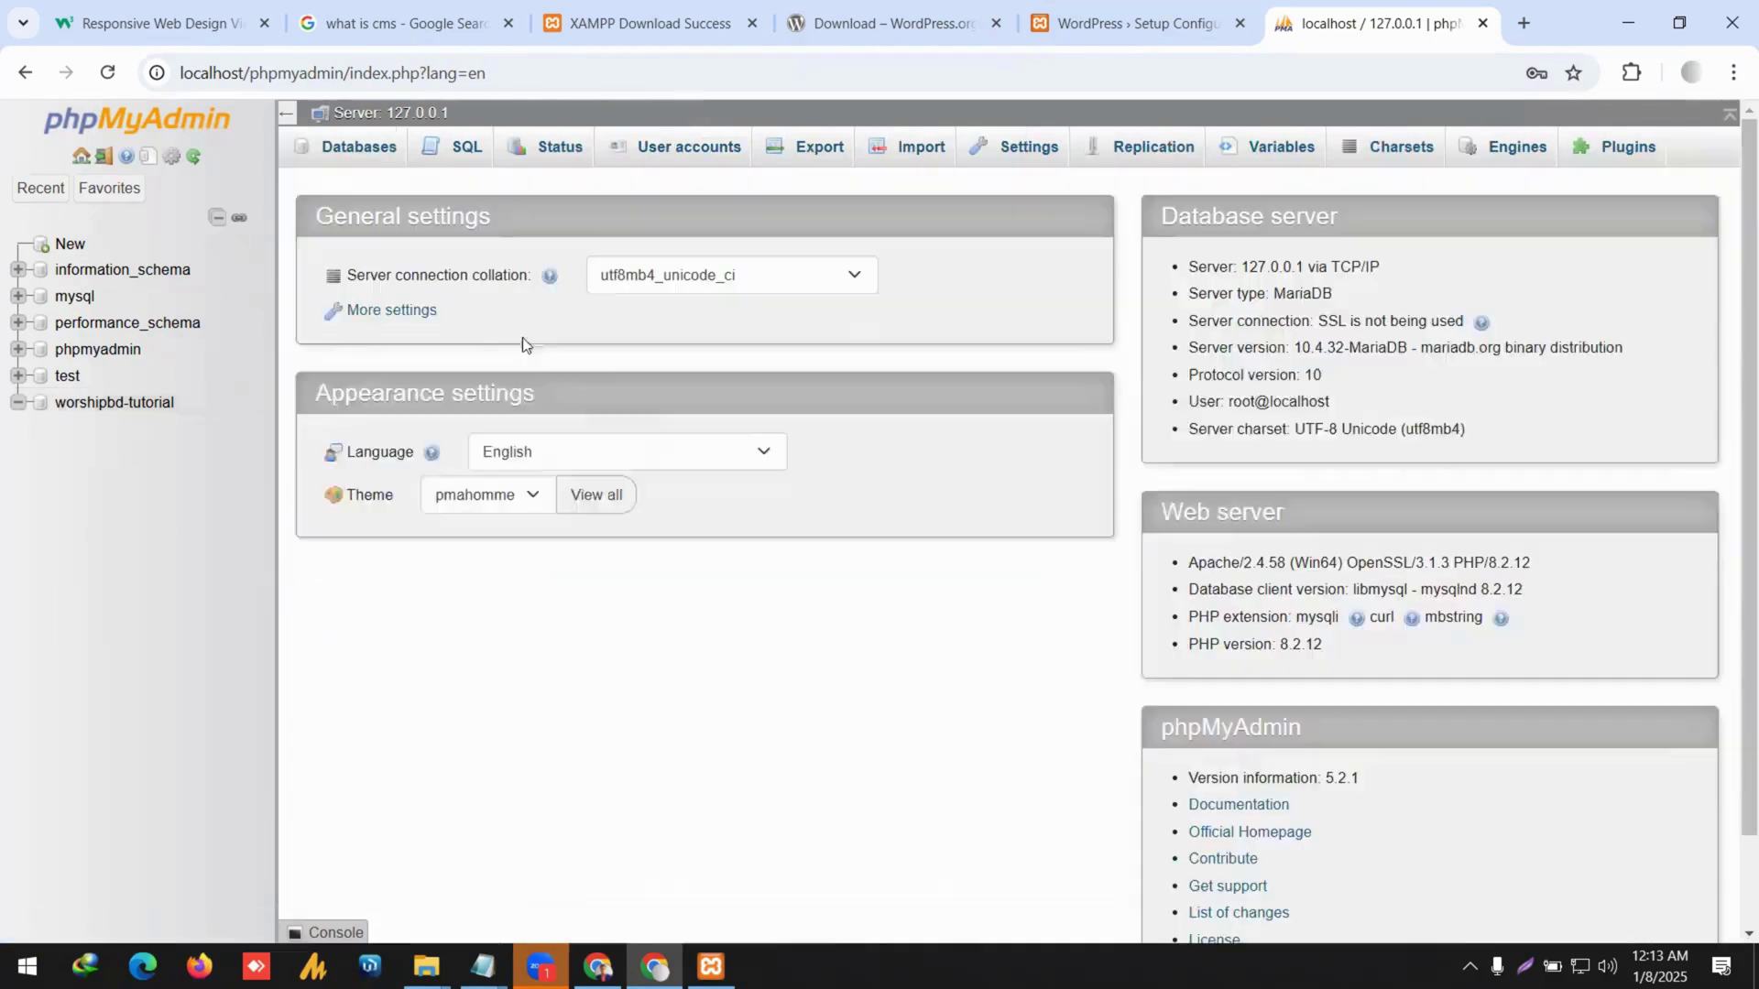
click(377, 151)
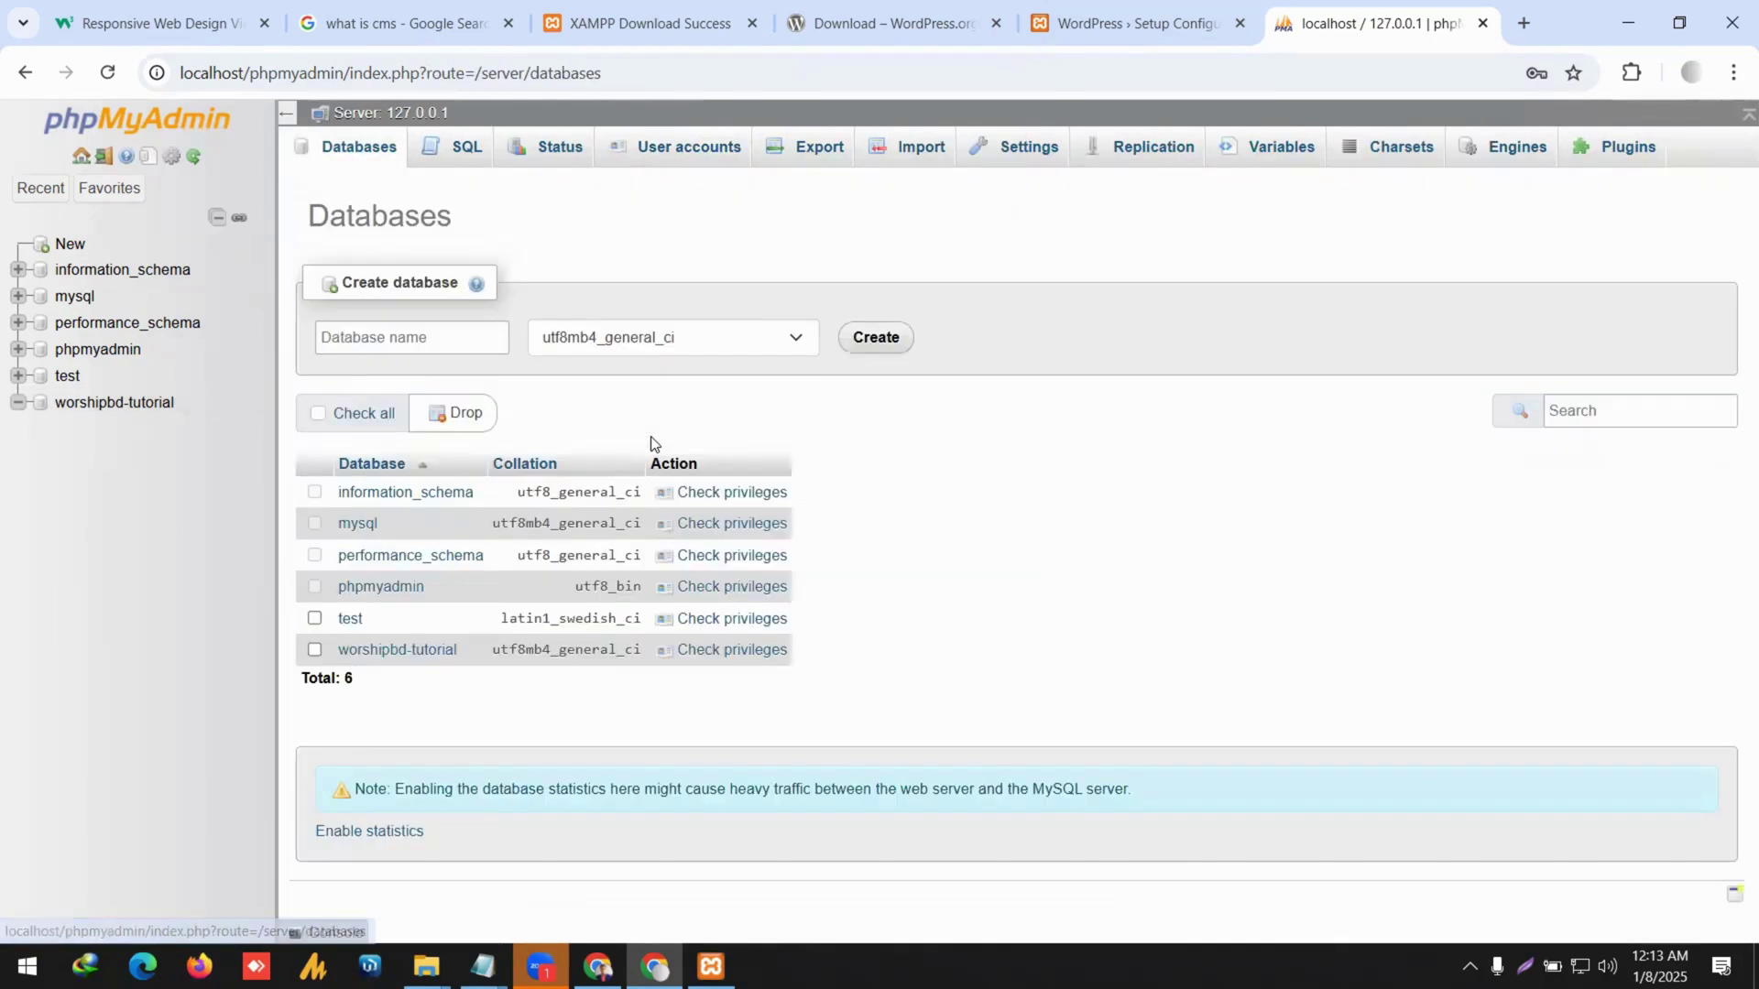
drag(469, 649, 341, 652)
key(ctrl+c)
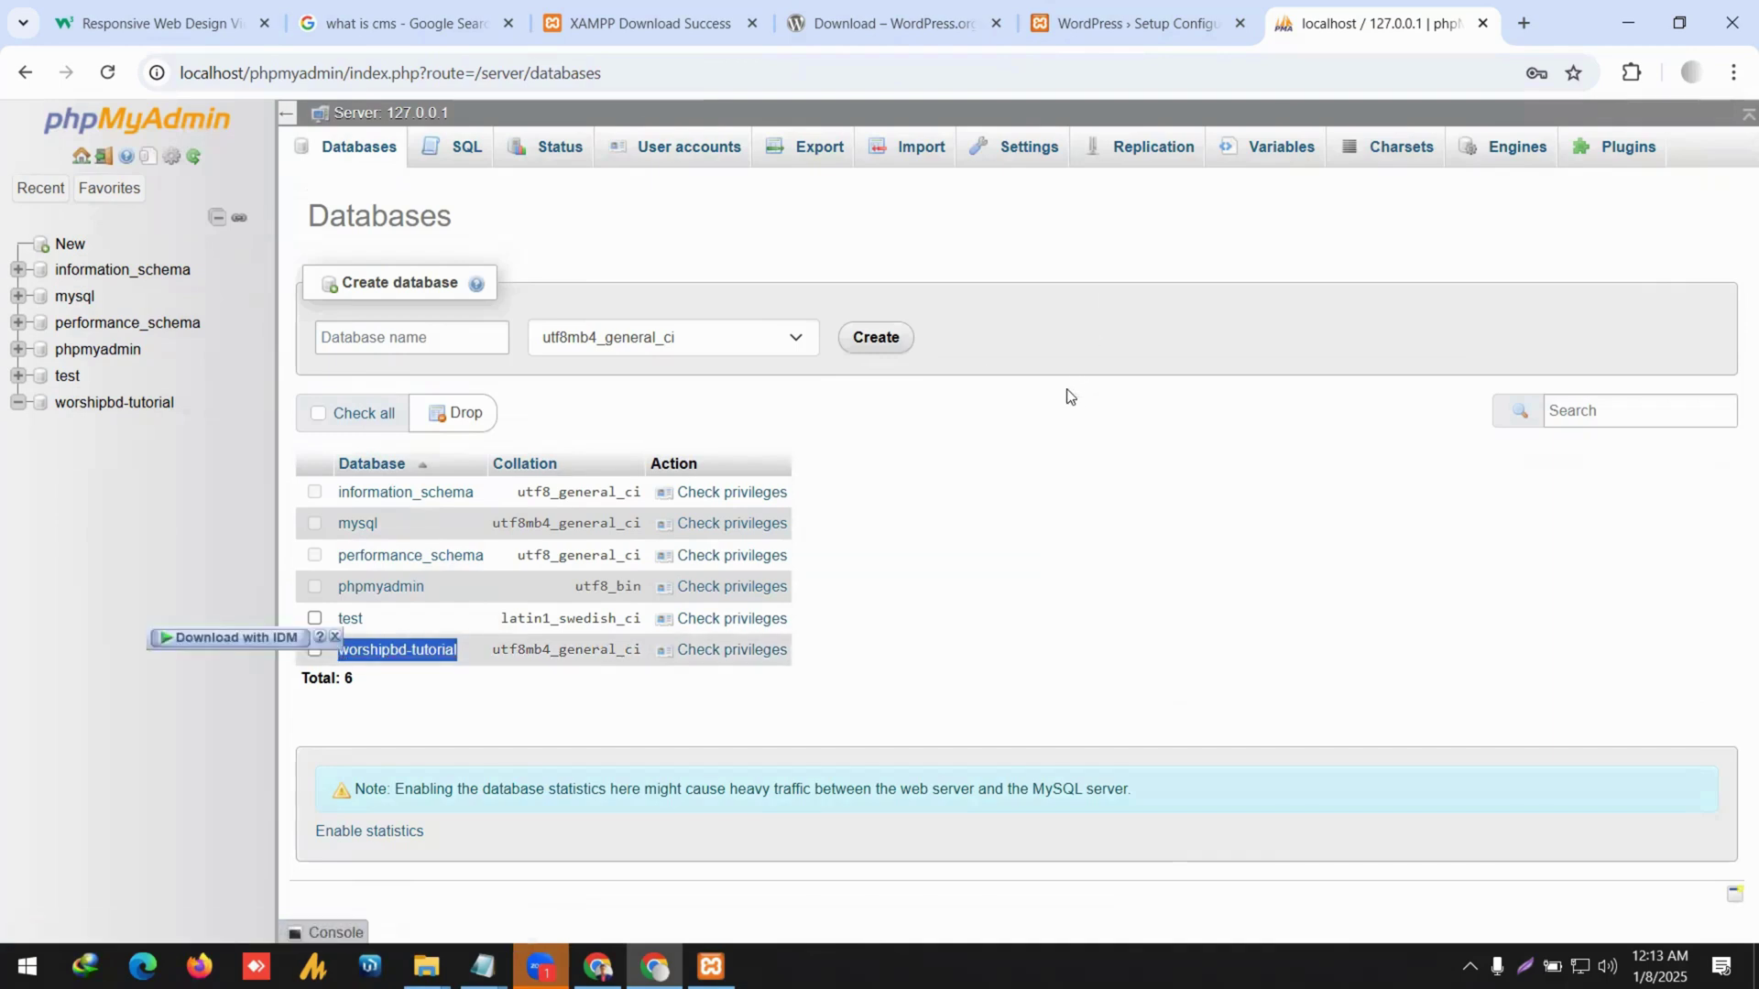
Enter the worshipbd-tutorial username and the generated password from the Notepad notes.
click(1181, 22)
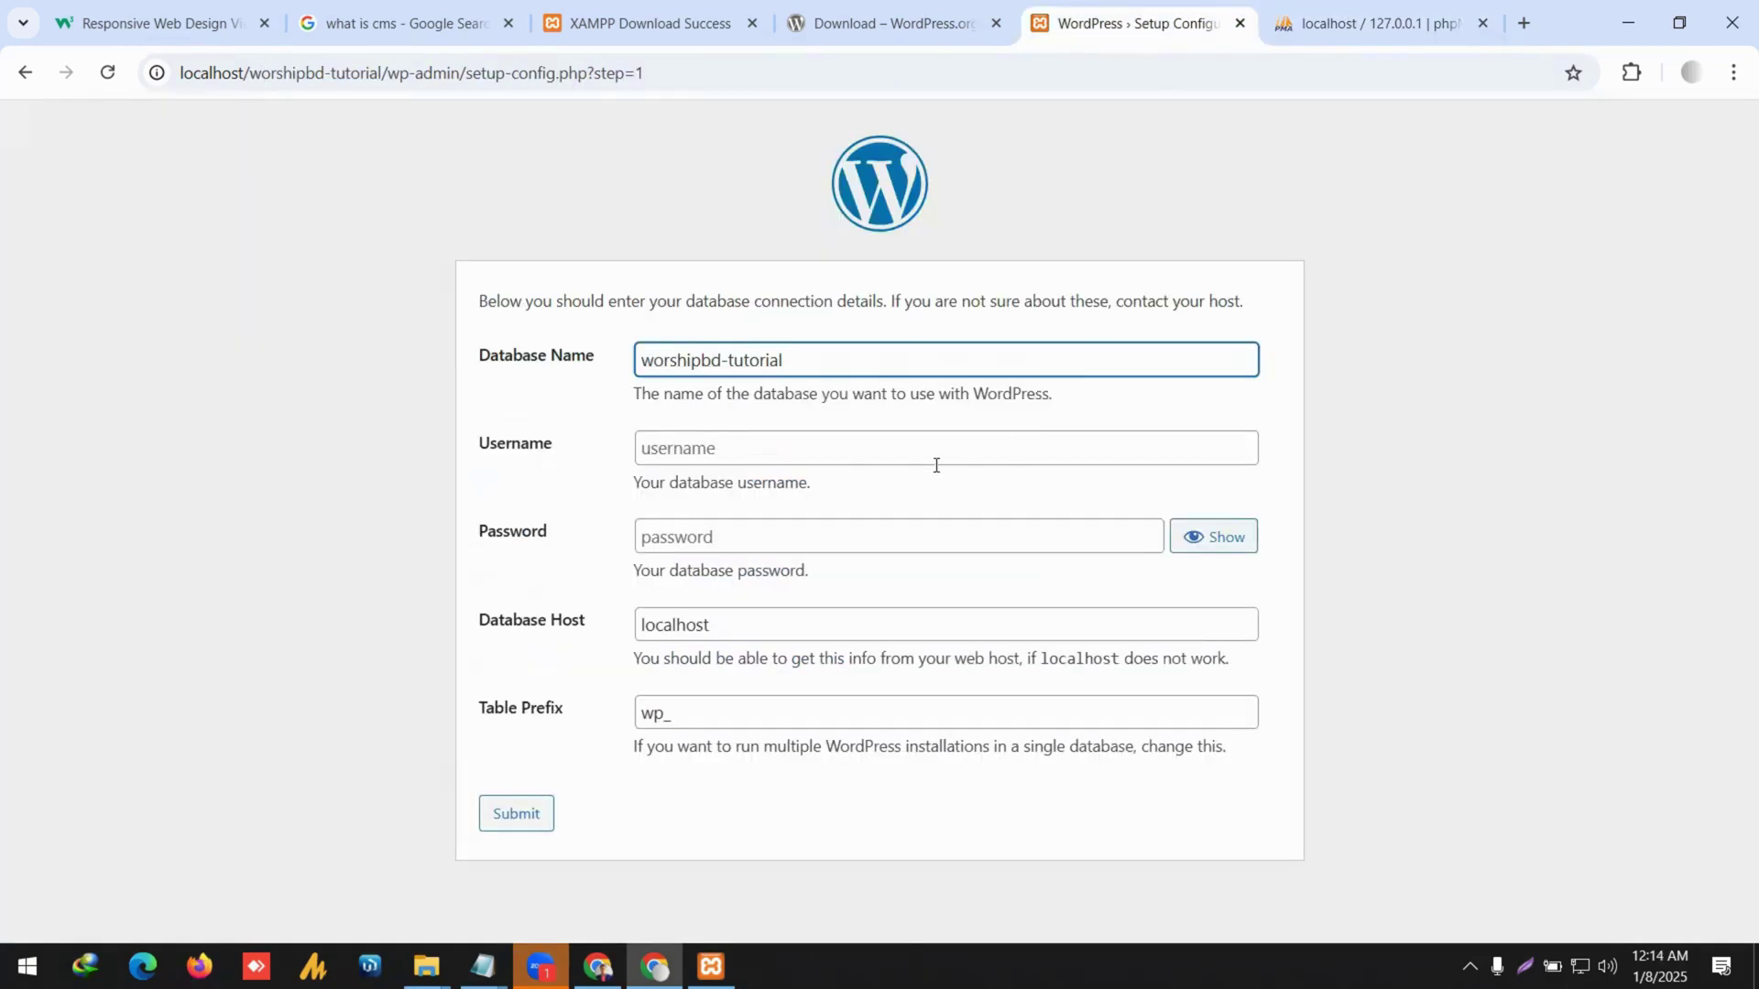
double_click(785, 479)
click(775, 442)
key(ctrl+v)
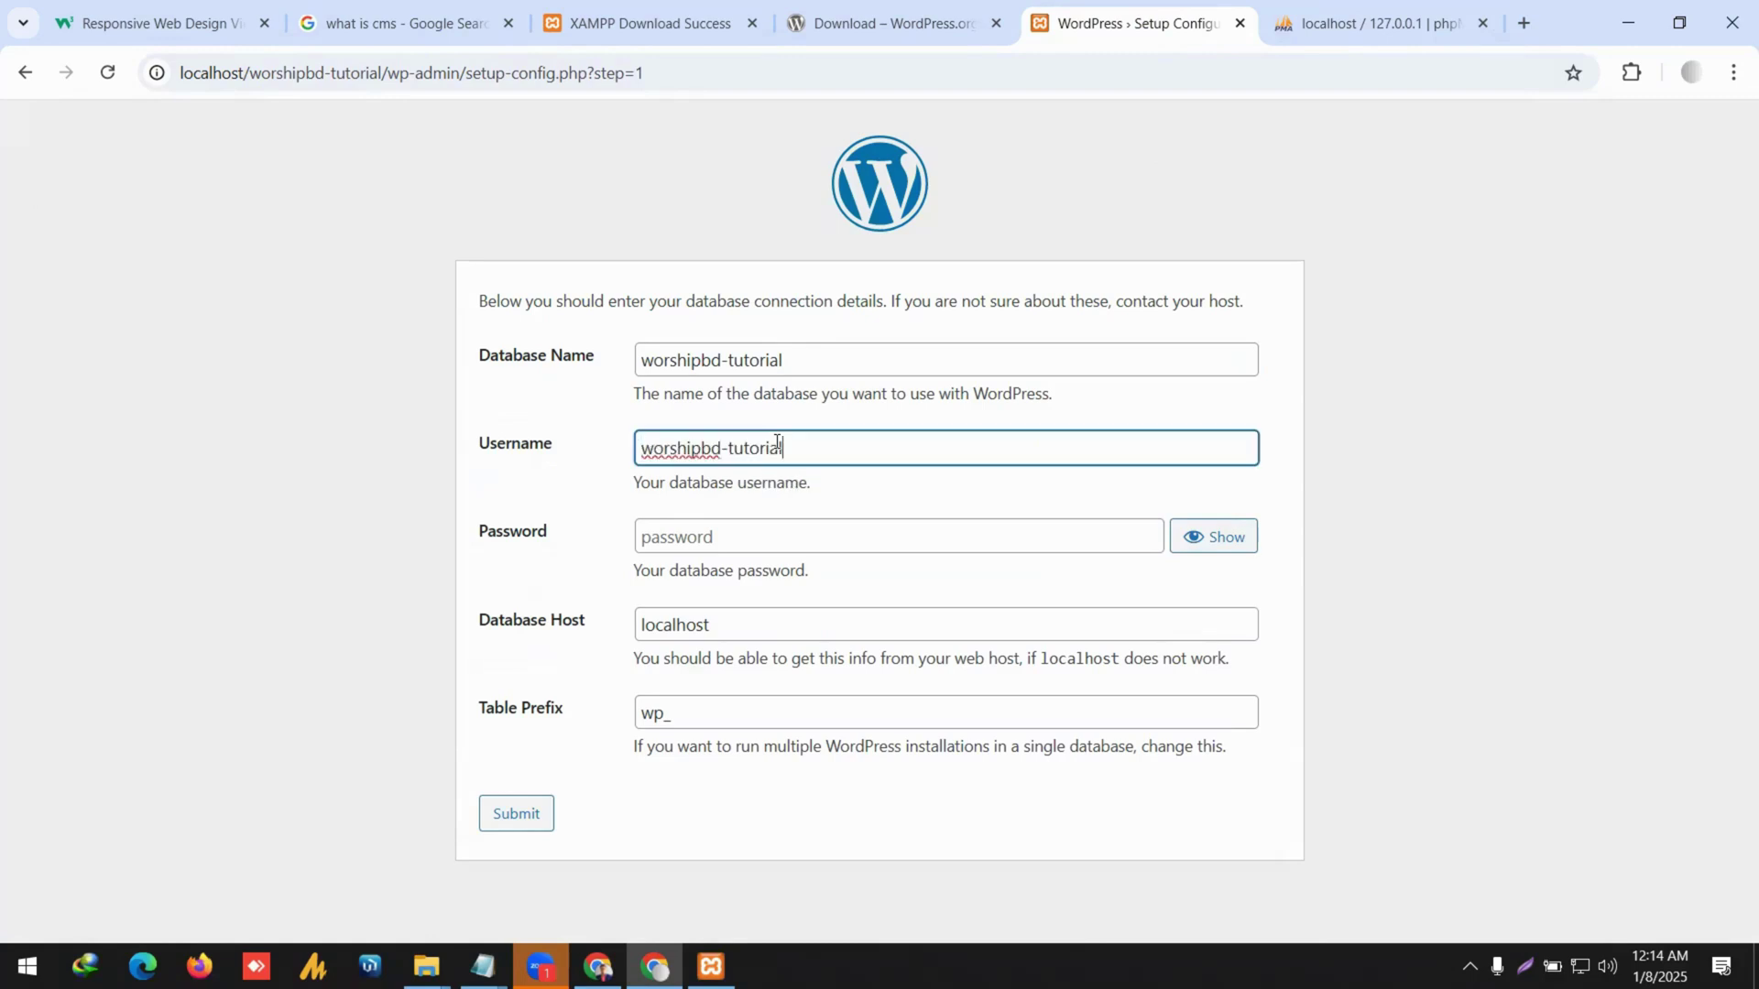
click(483, 966)
click(604, 875)
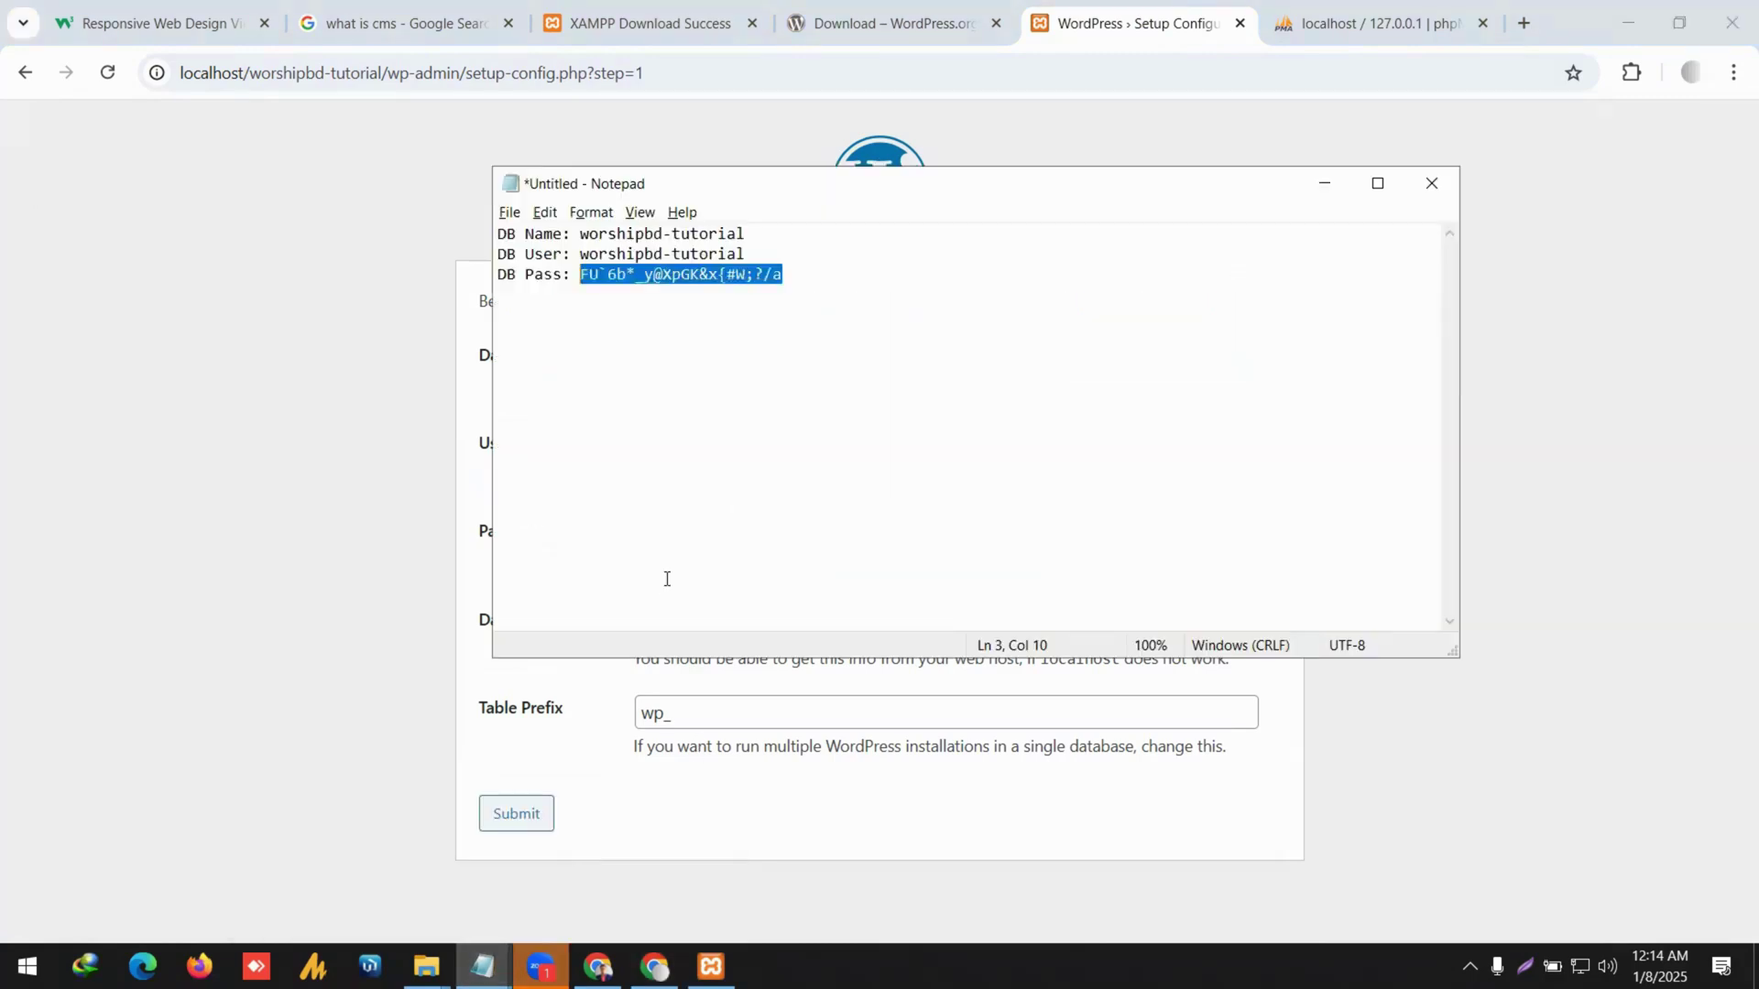
key(ctrl+c)
key(alt+Tab)
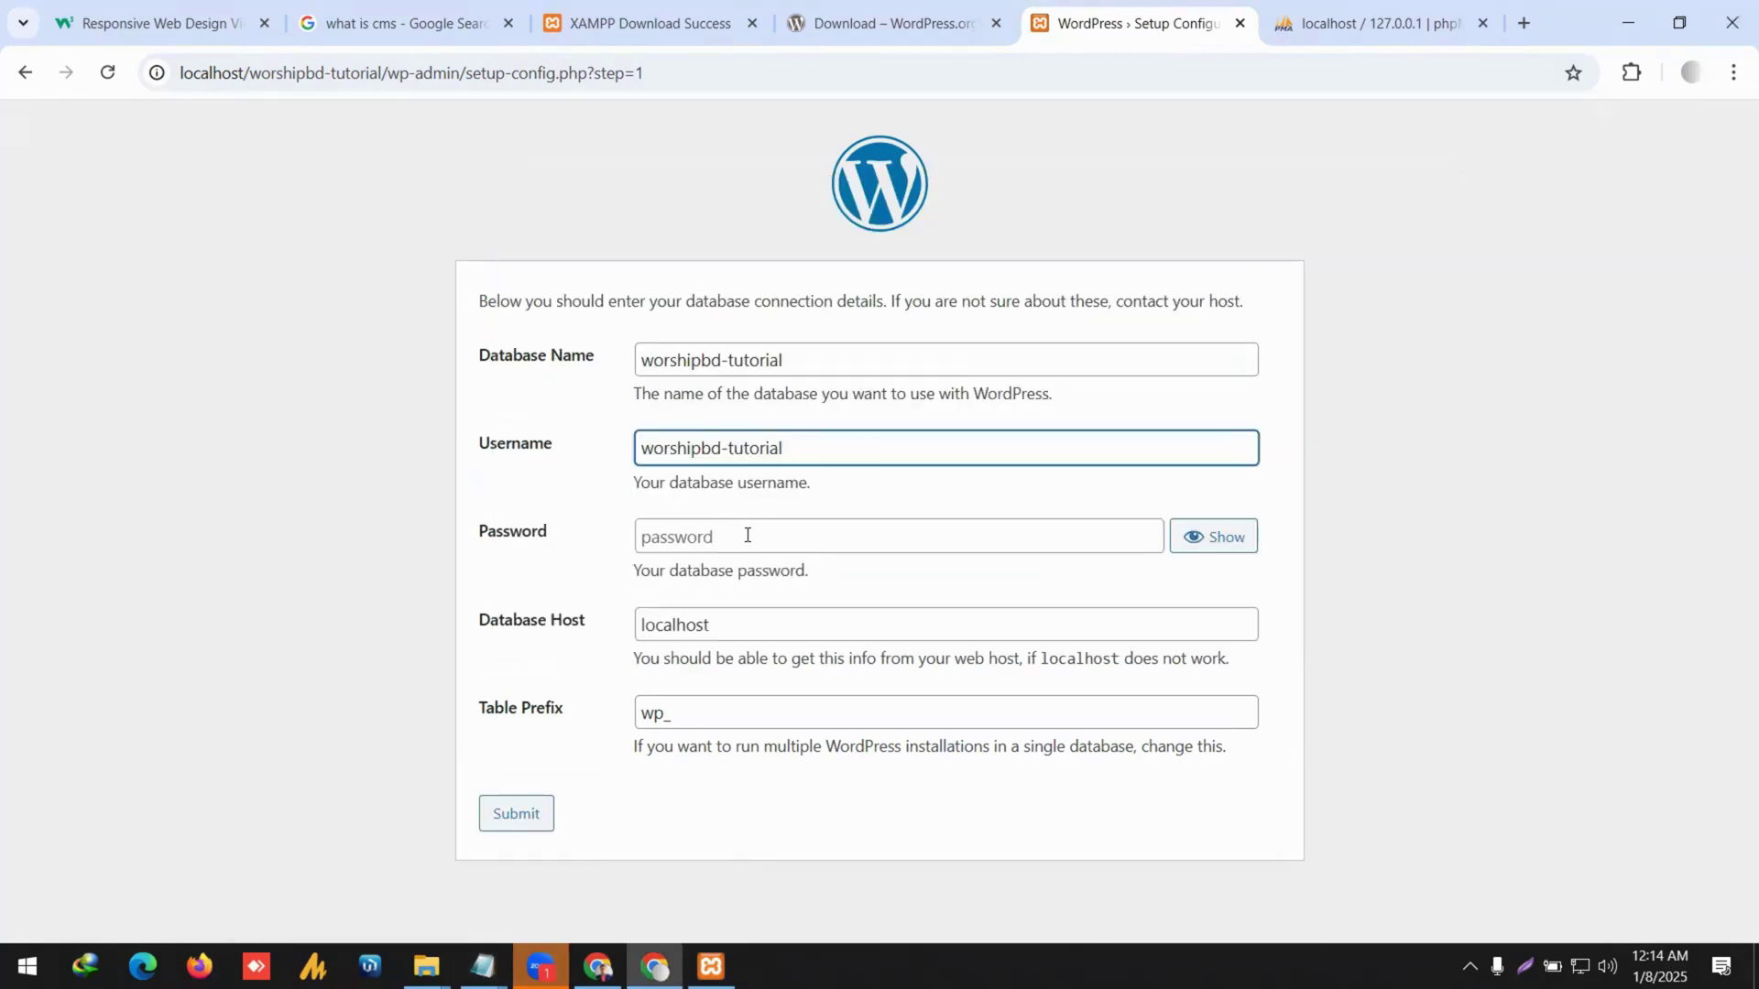
click(760, 538)
key(ctrl+v)
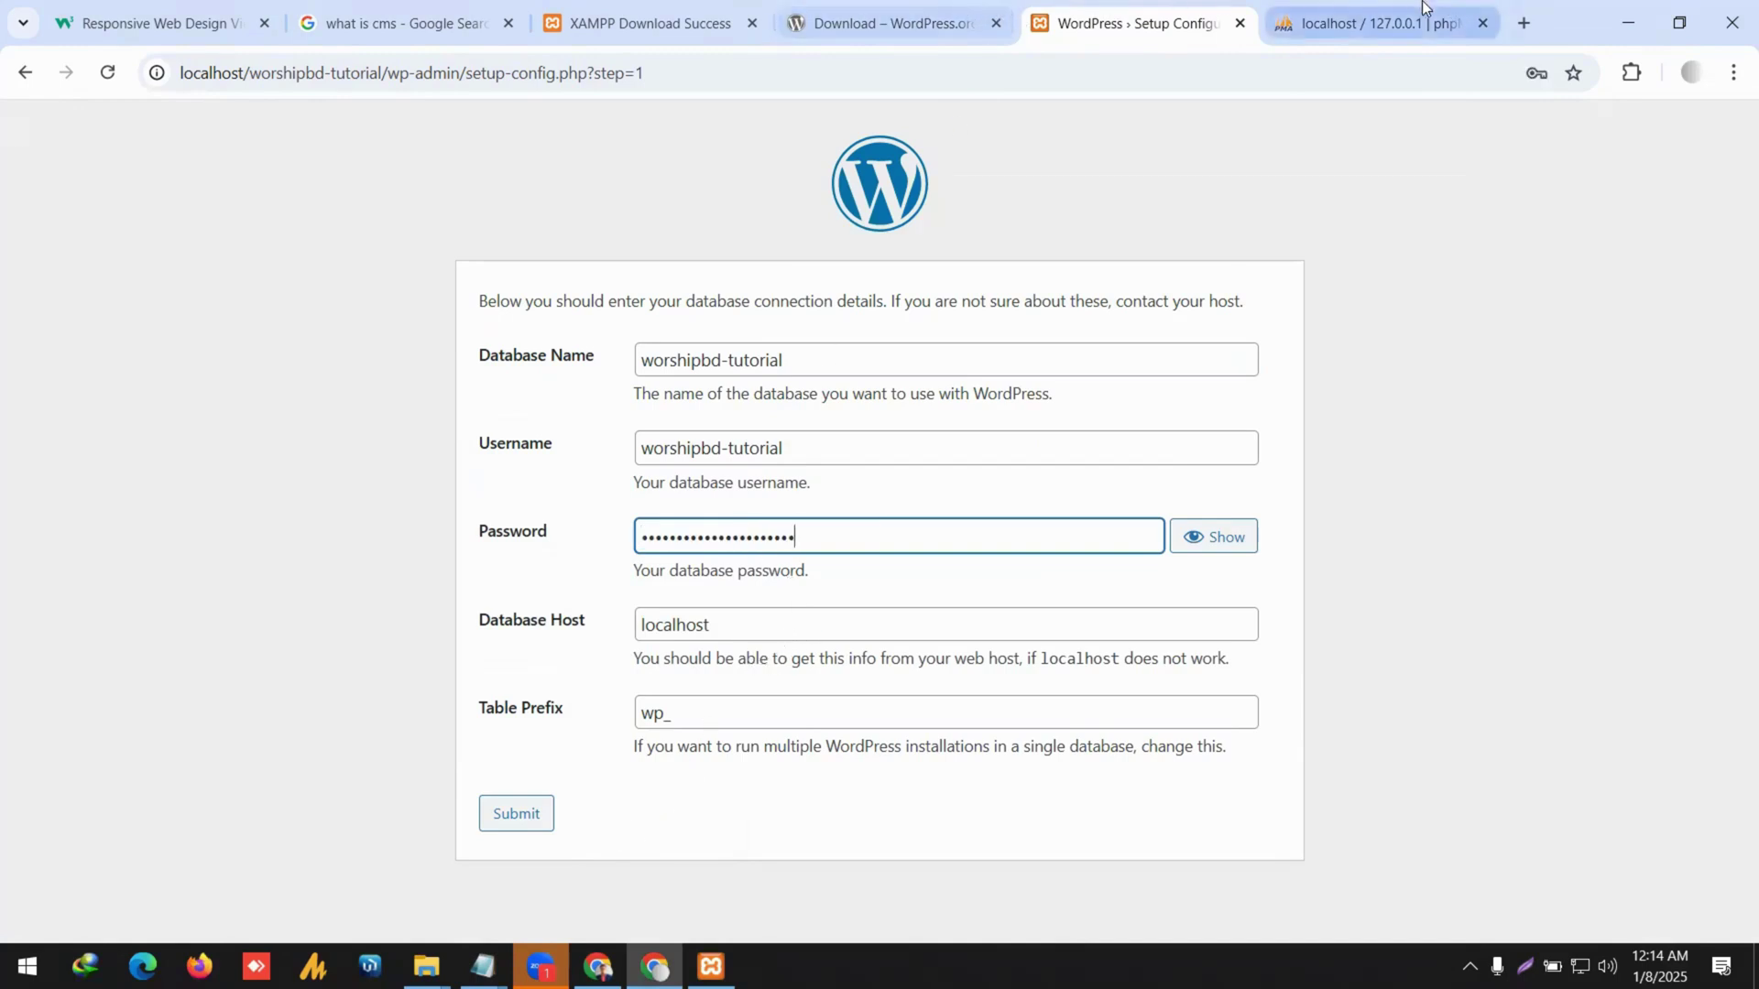
Recheck the worshipbd-tutorial database in phpMyAdmin and submit the connection details.
click(1374, 23)
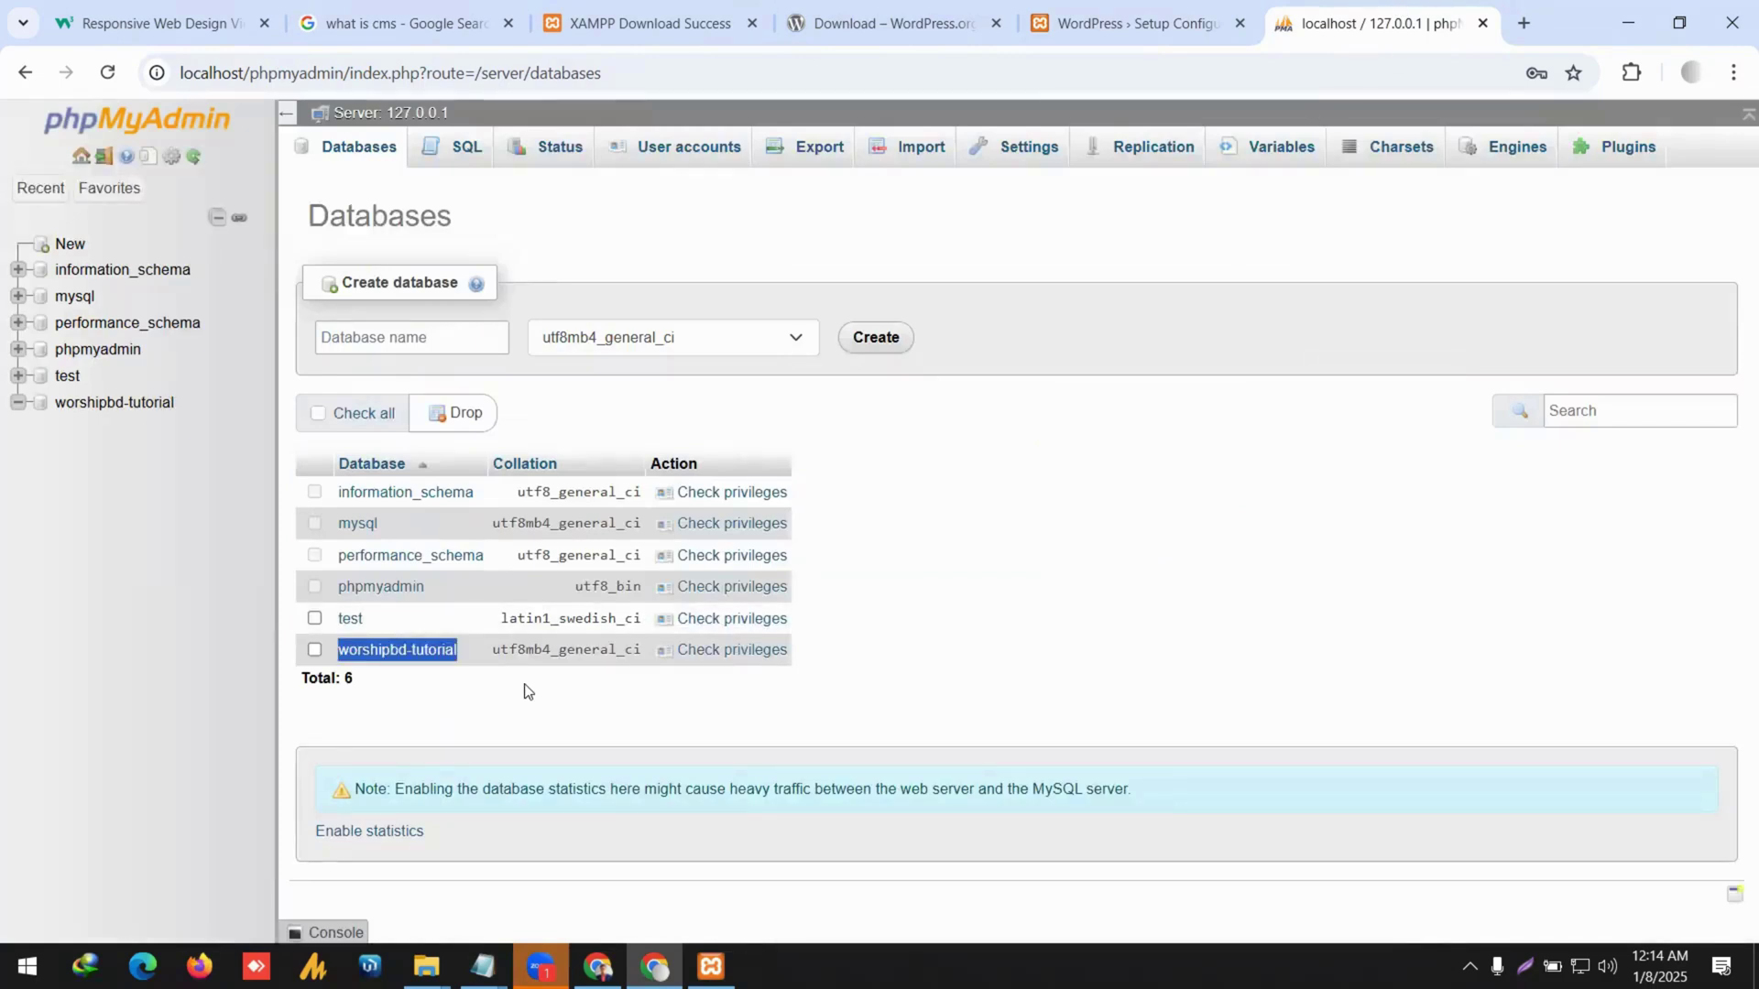
click(438, 652)
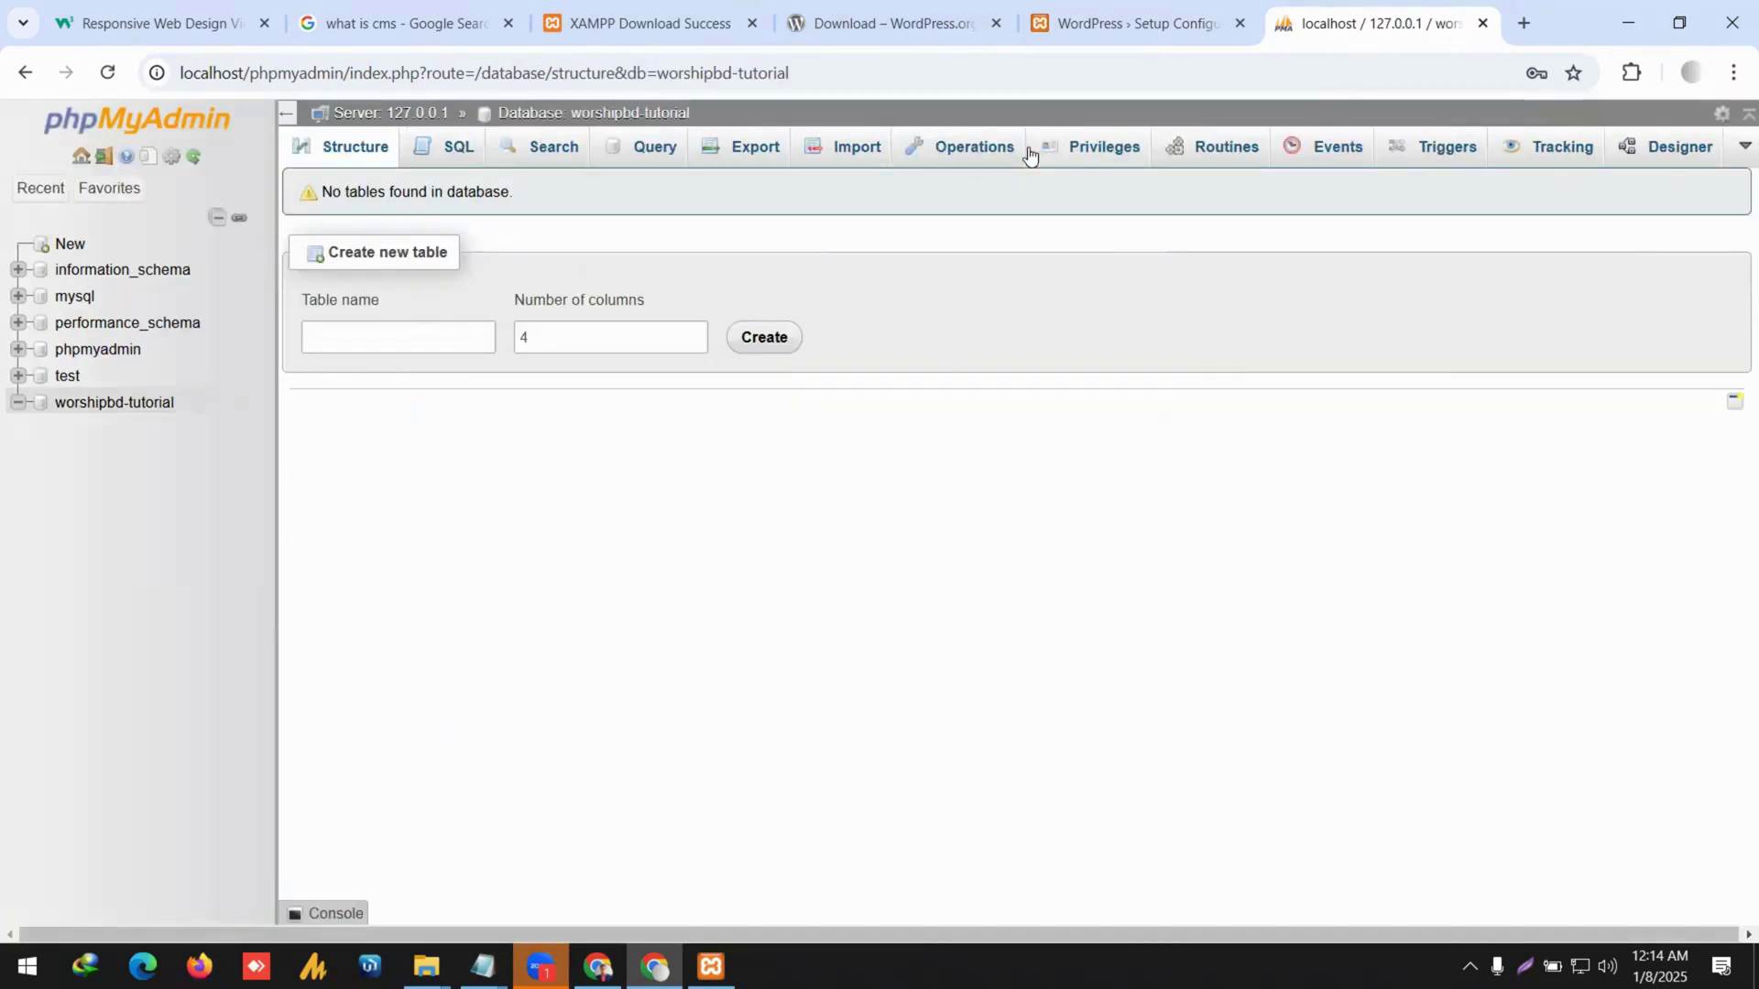
click(1138, 23)
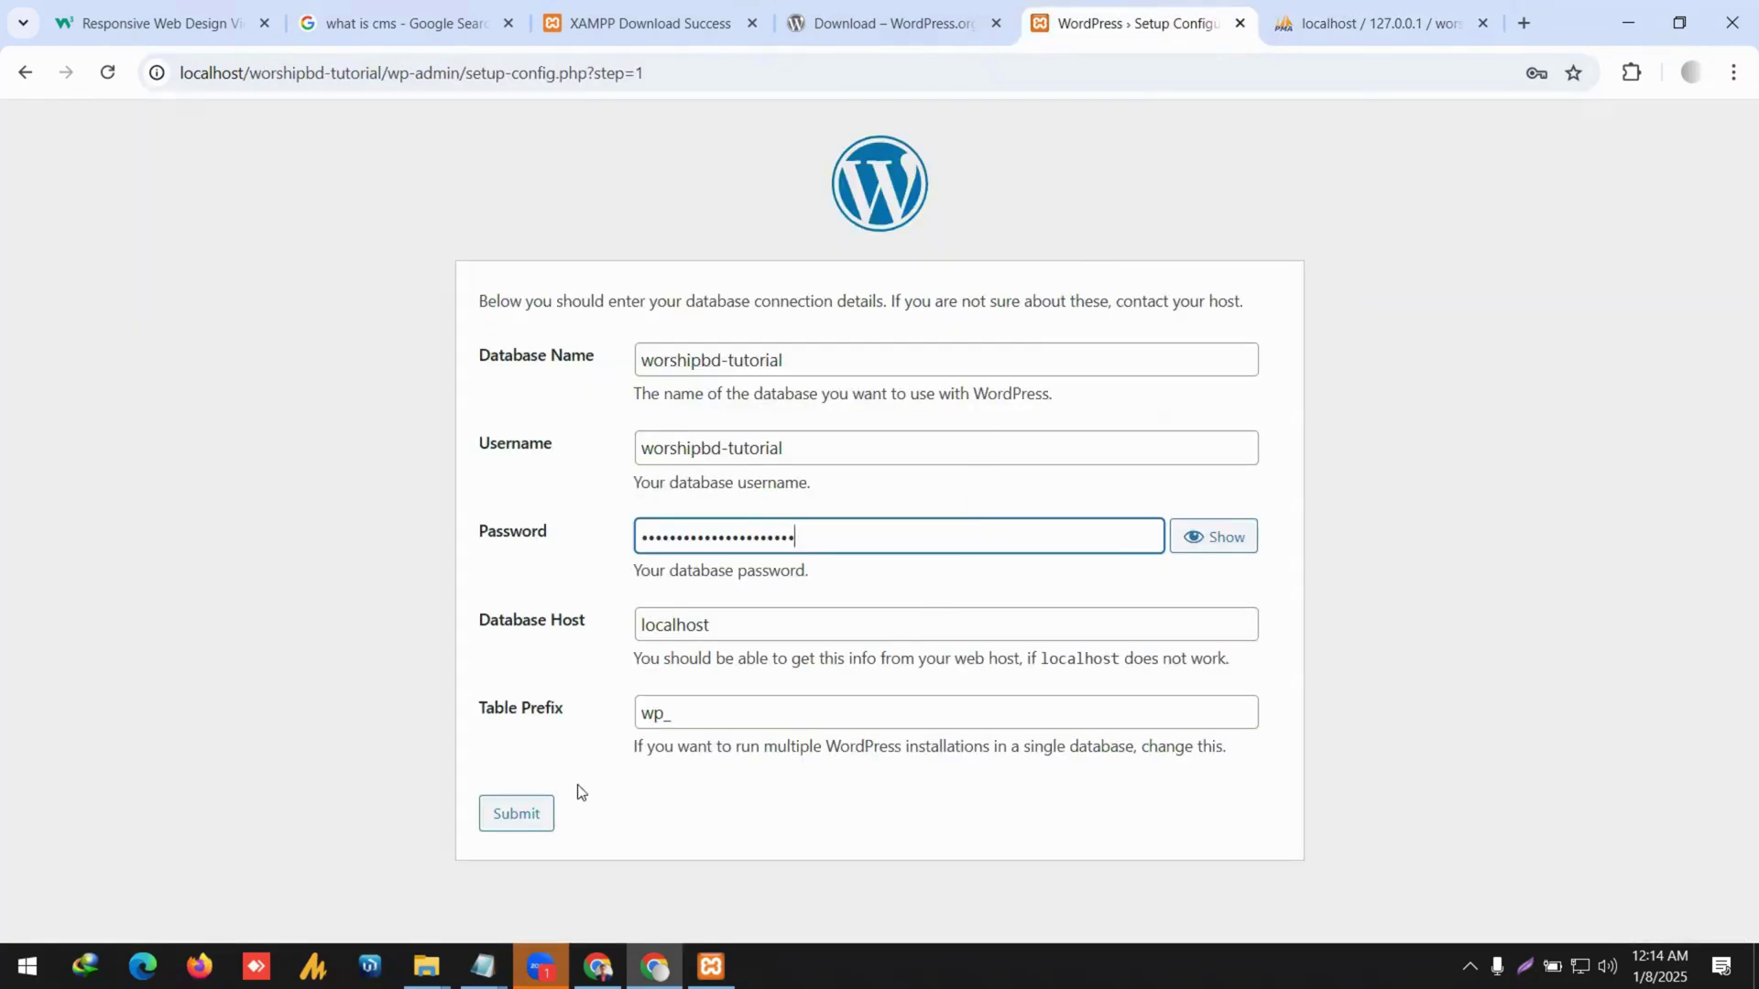
click(524, 814)
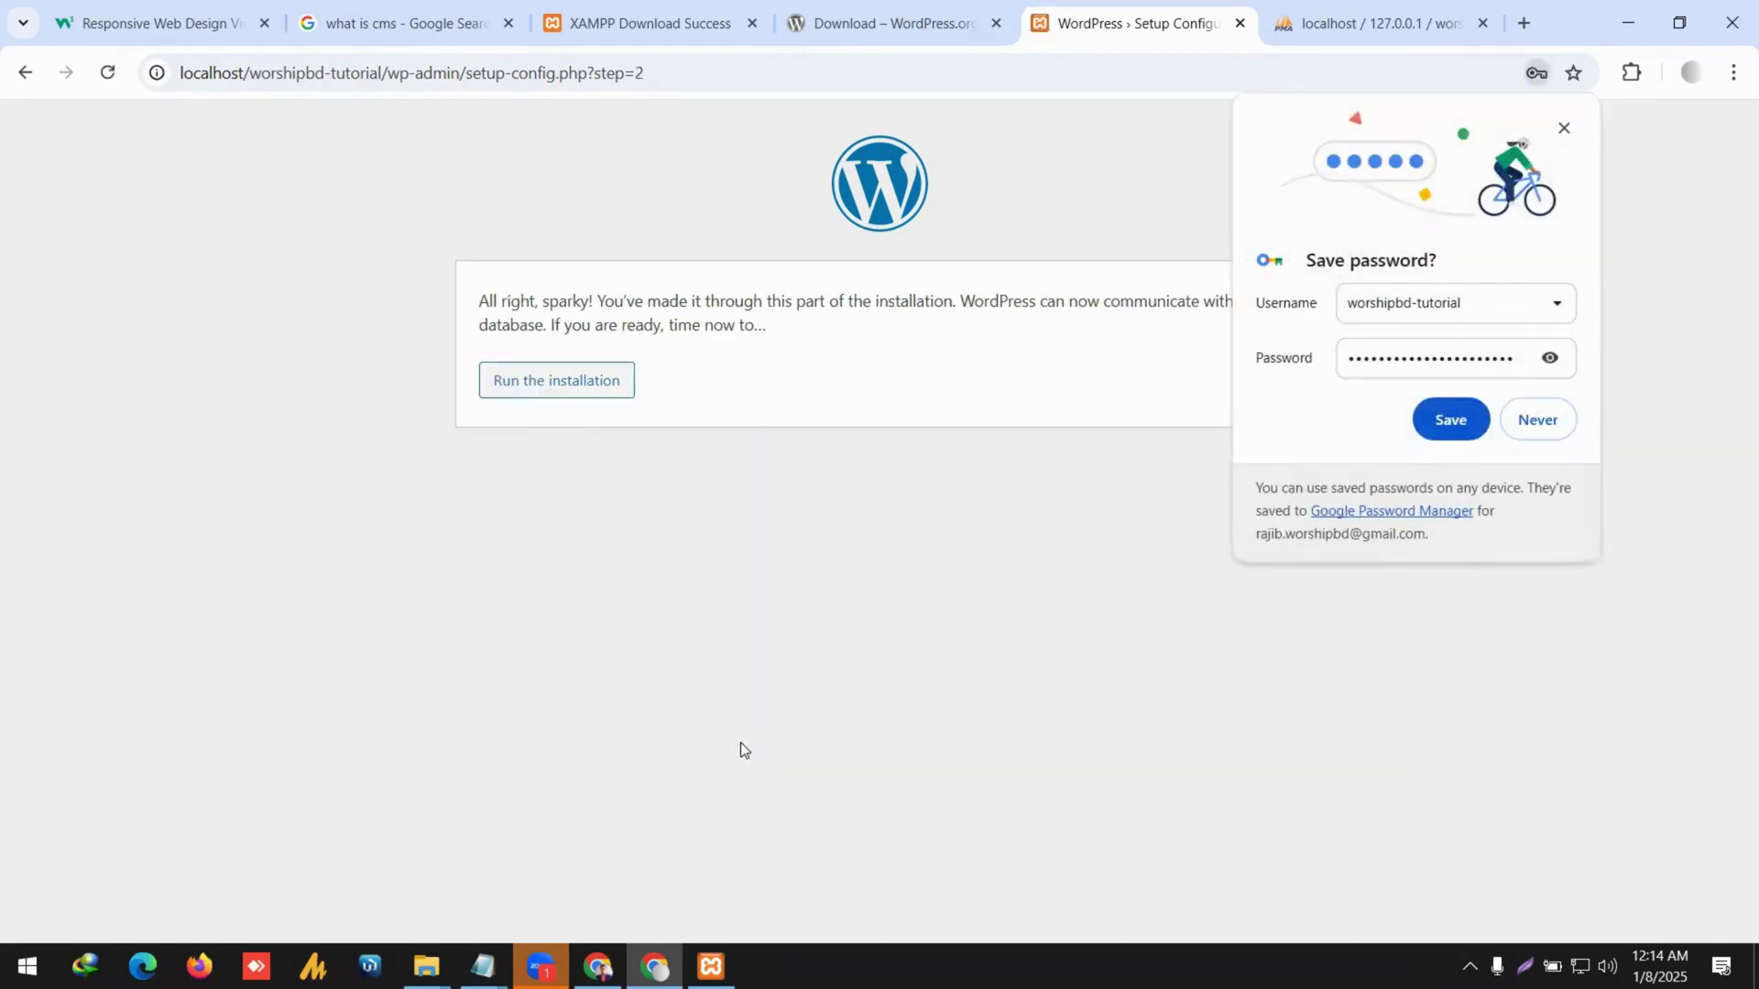
Run the WordPress installation and enter 'WordPress Website' as the Site Title.
click(1563, 128)
click(550, 392)
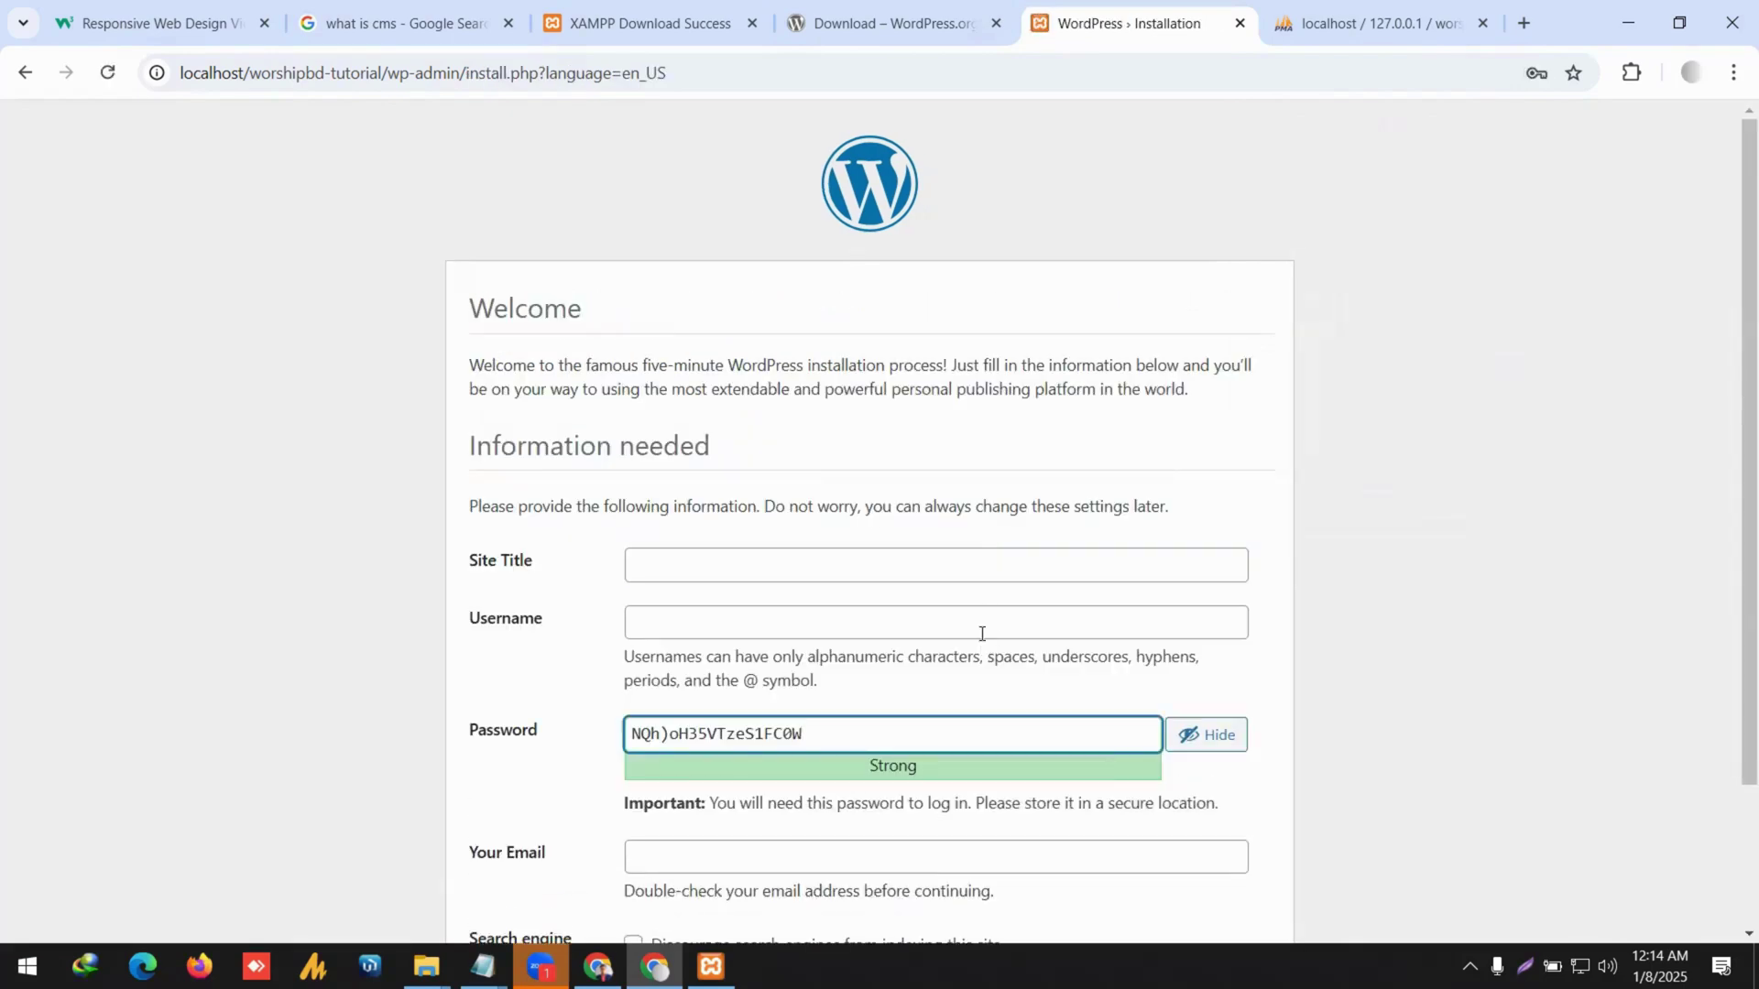
click(788, 564)
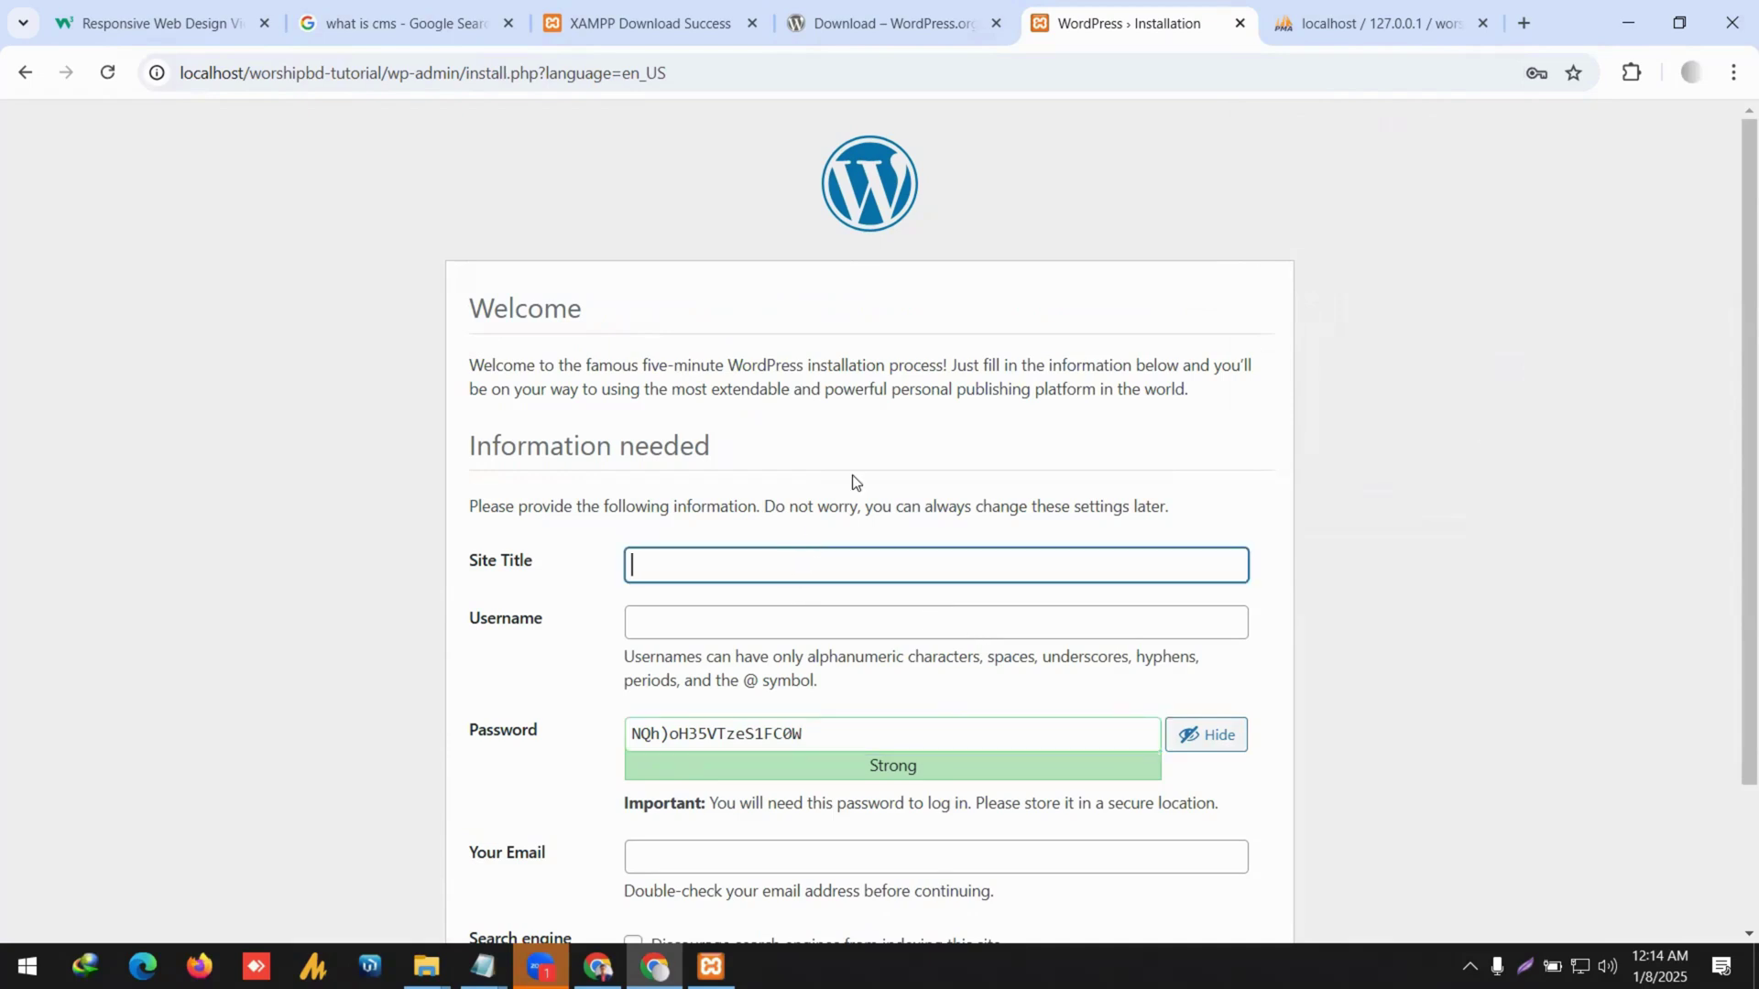
text(Wordpress)
key(BackSpace)
key(BackSpace)
text(Press Website)
key(Tab)
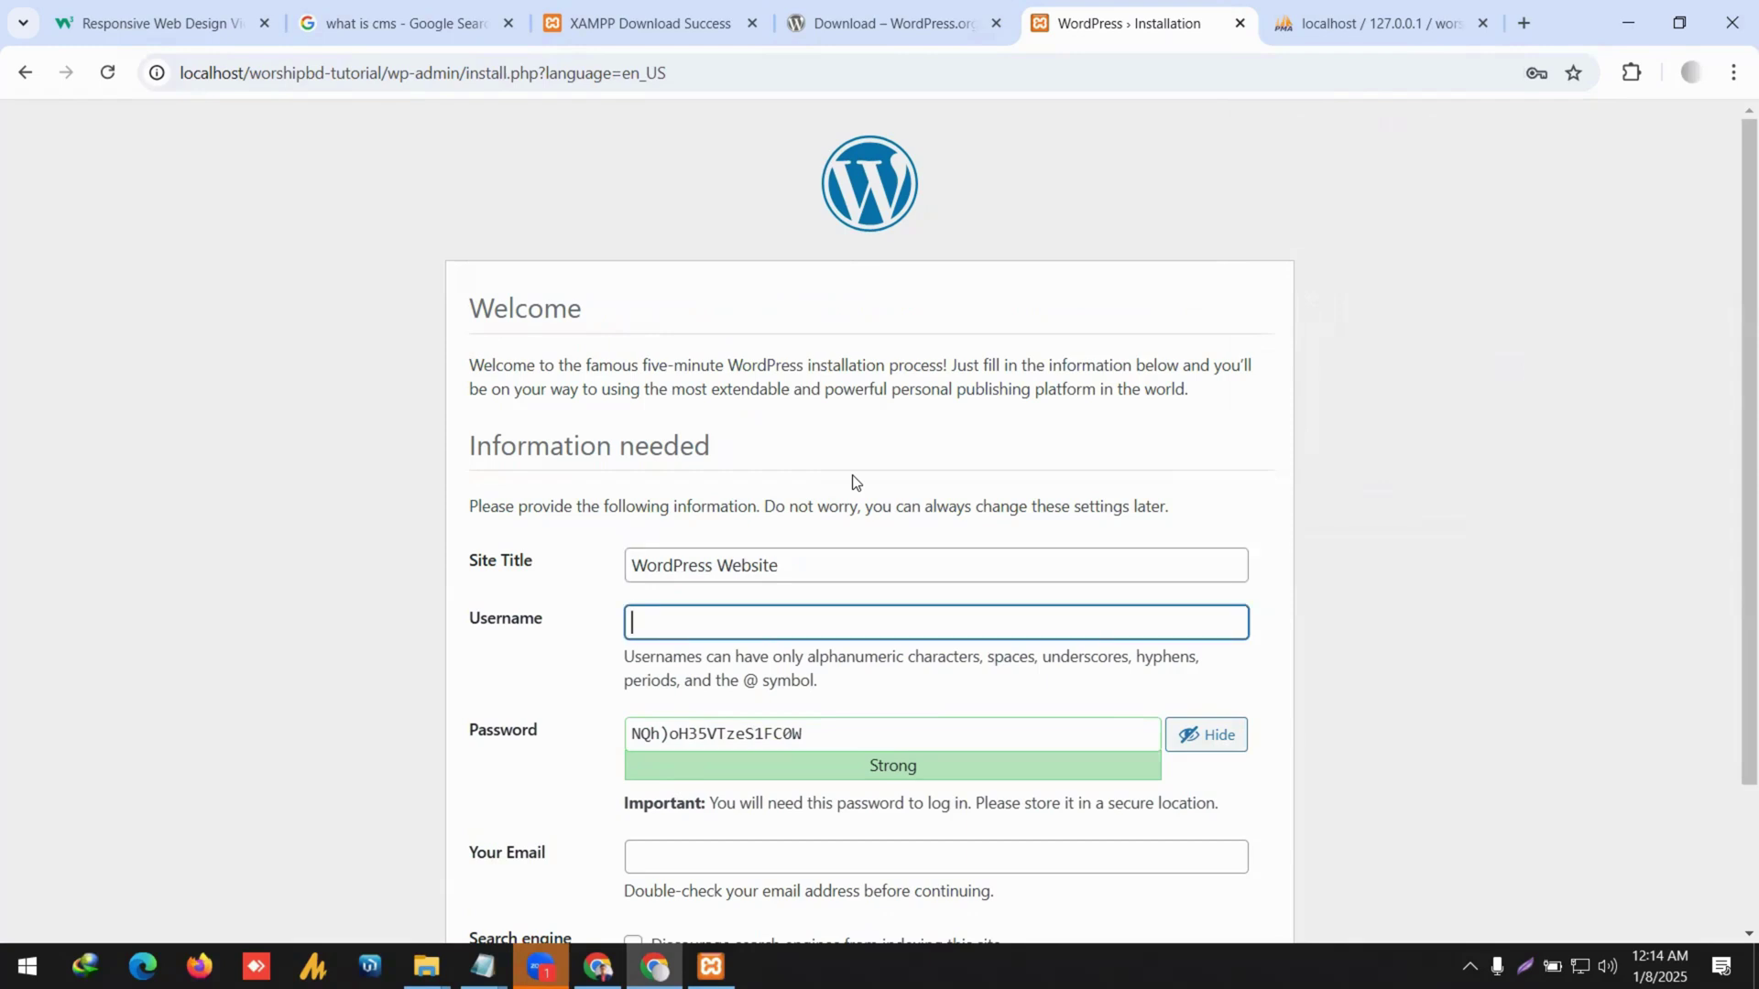
Bring the Notepad credentials notes back to the front.
mouse_move(483, 966)
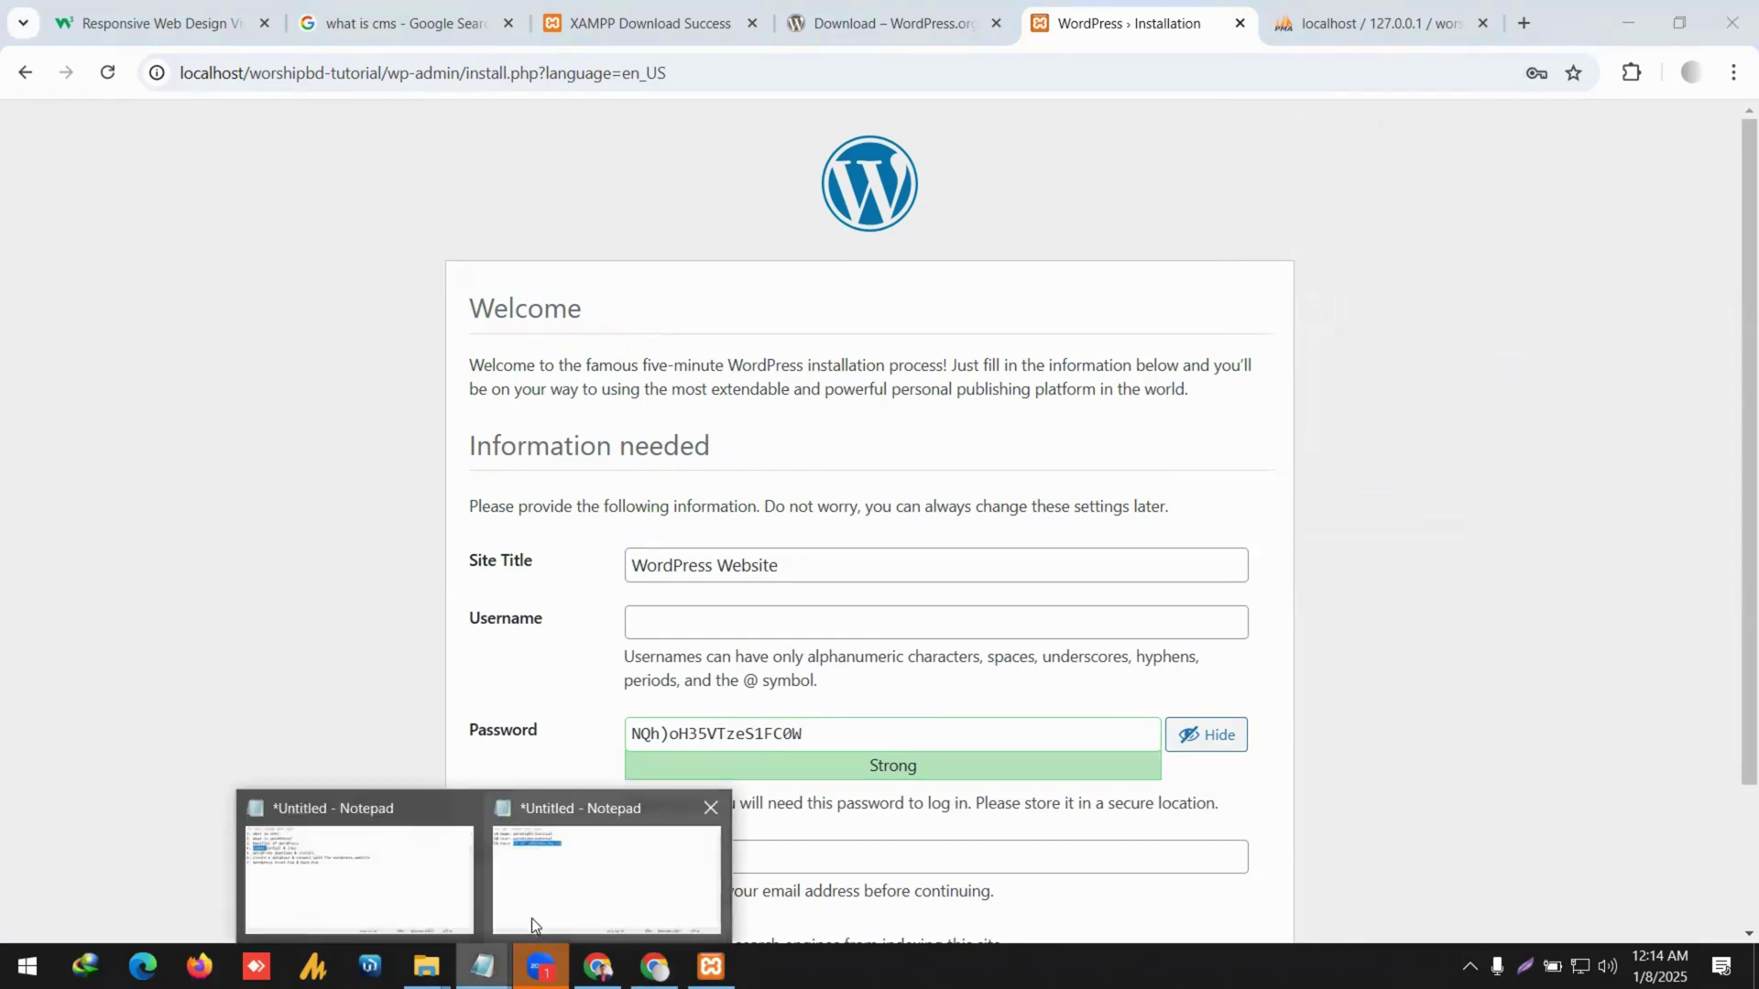
click(357, 870)
click(812, 285)
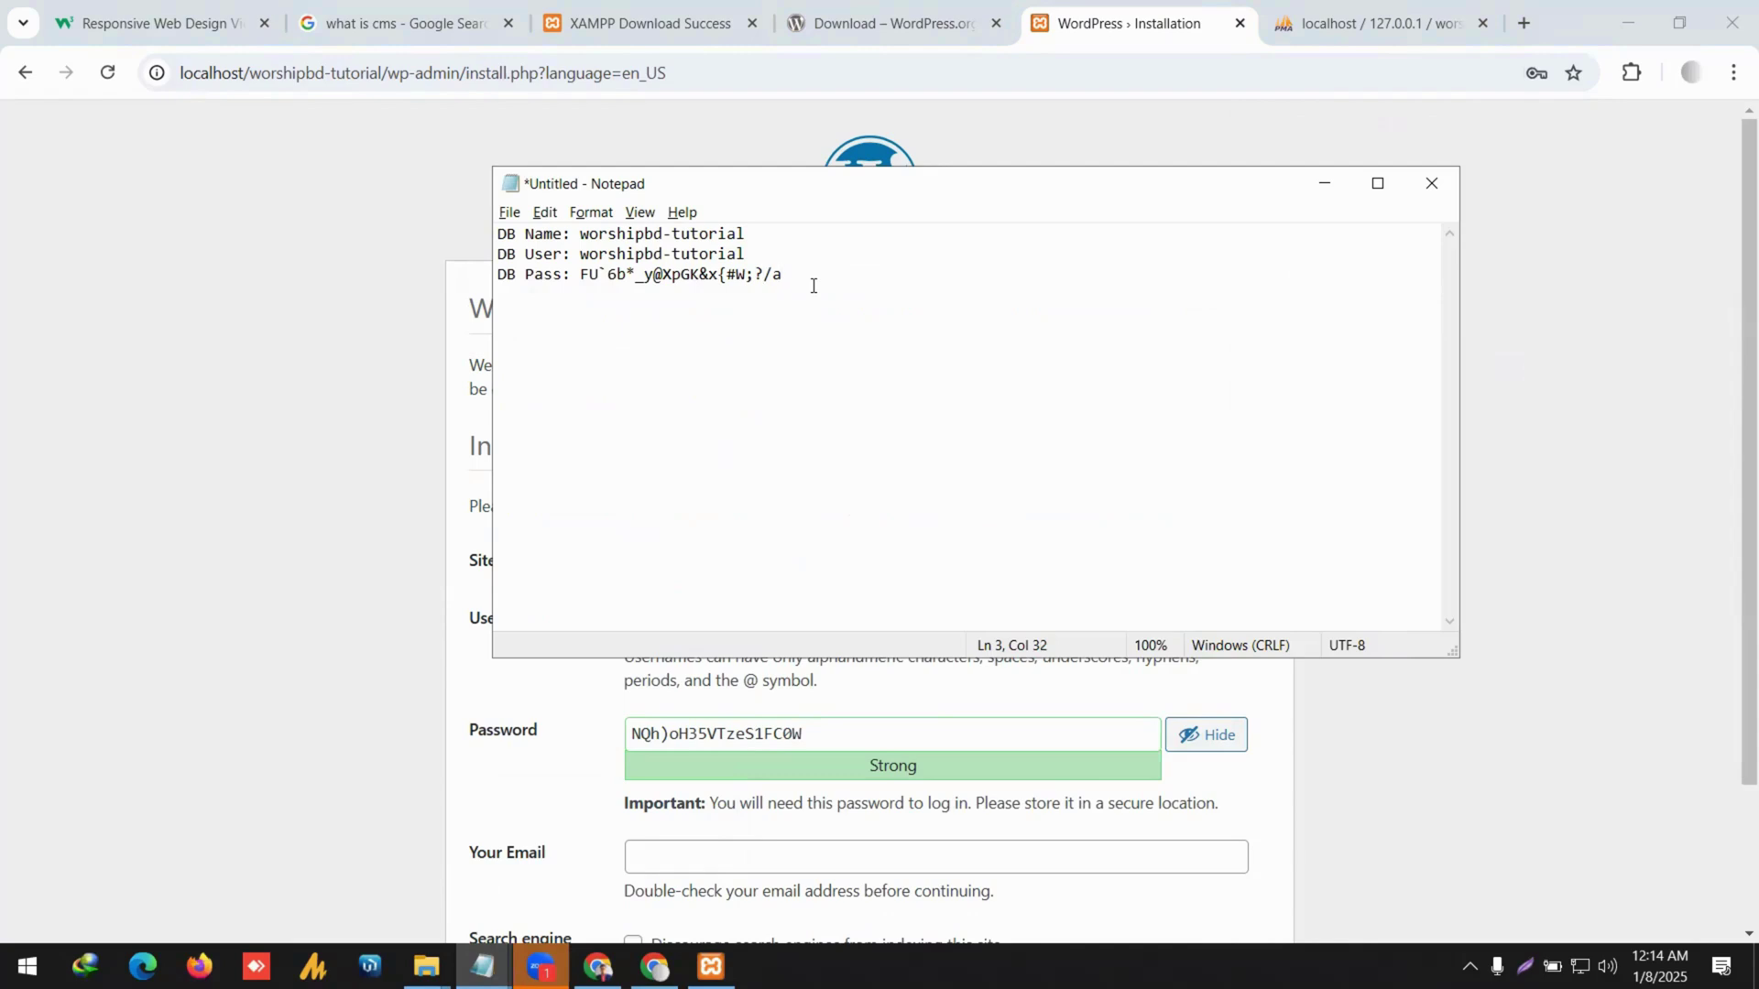
Add a WordPress login section to the notes with user admin and a password line.
key(Return)
key(Return)
key(BackSpace)
key(BackSpace)
key(BackSpace)
key(BackSpace)
key(BackSpace)
key(BackSpace)
key(BackSpace)
key(BackSpace)
key(Return)
key(BackSpace)
key(BackSpace)
key(Return)
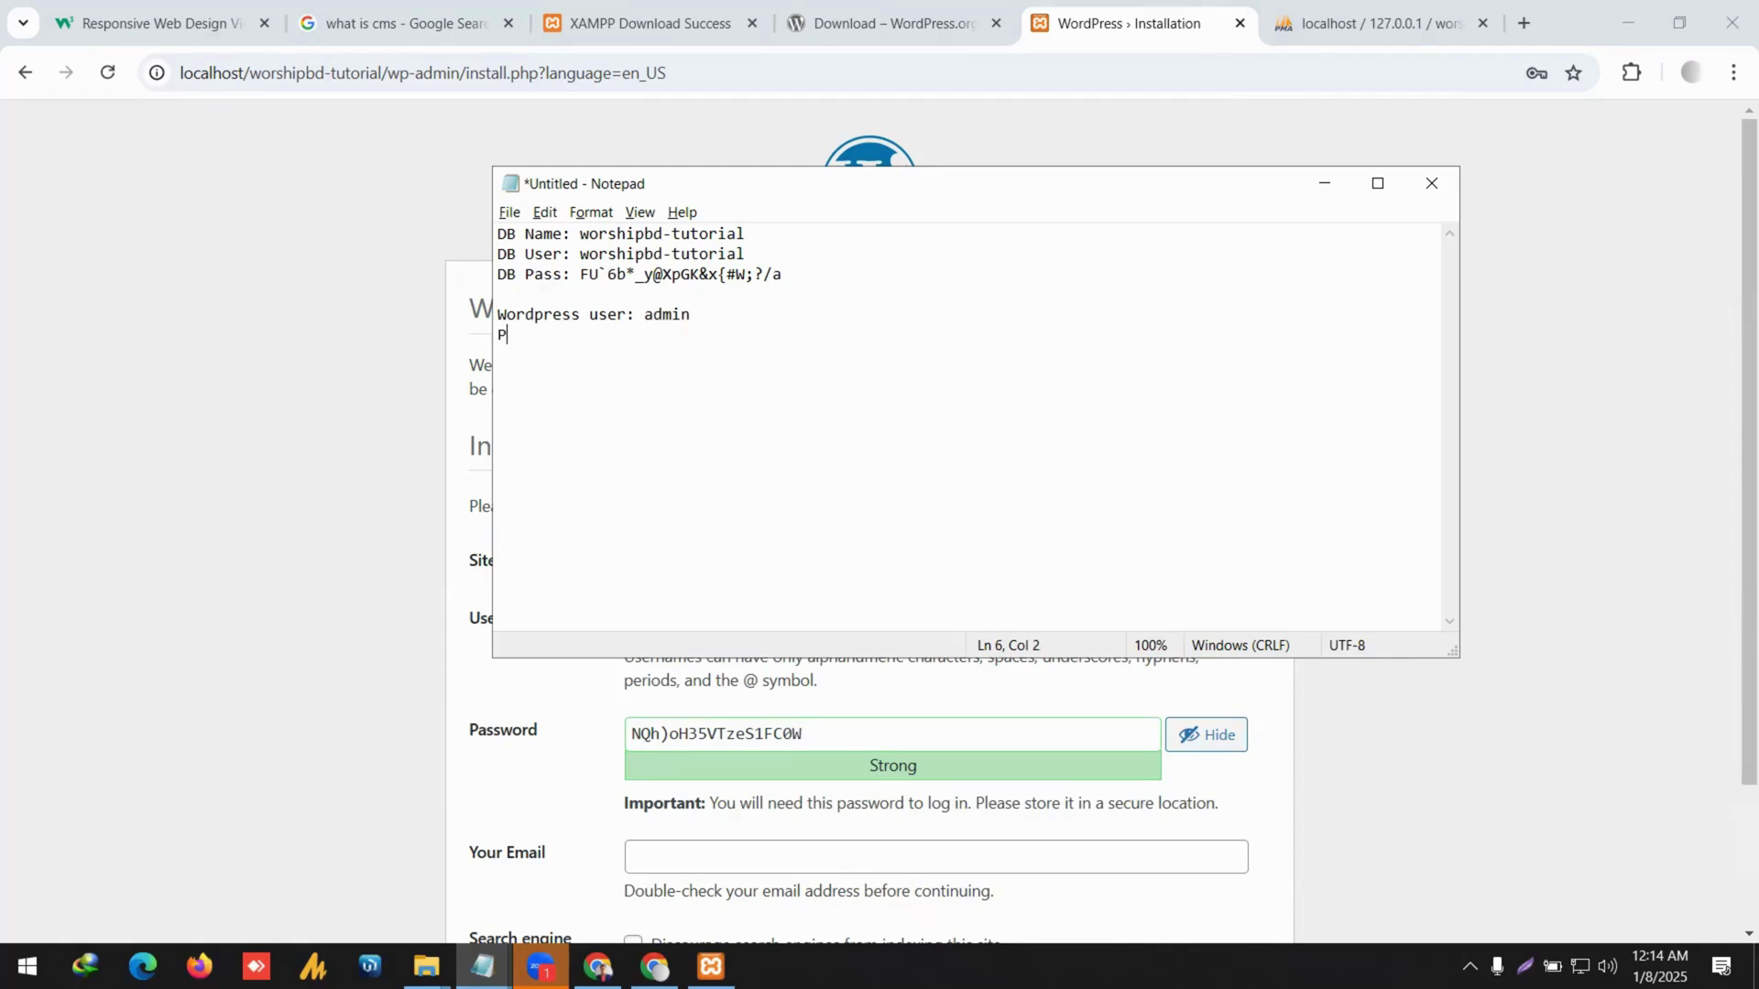
Copy the noted admin password into the installer's Password field.
drag(549, 335, 646, 335)
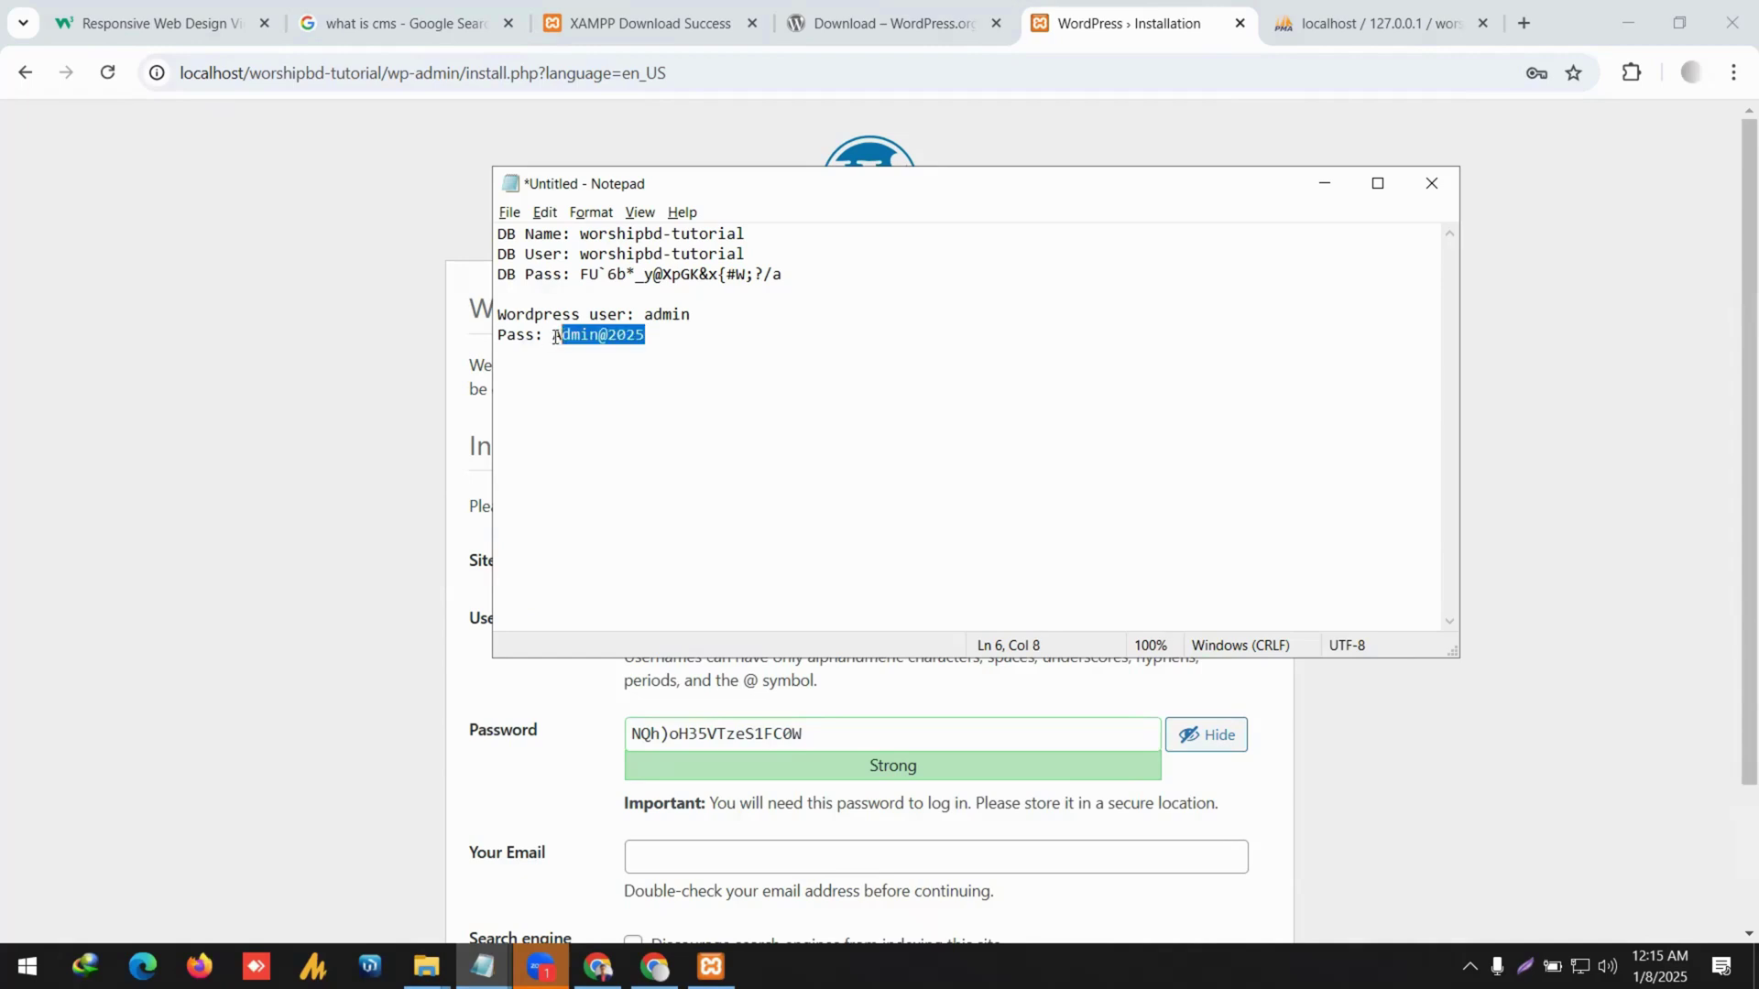
key(alt+Tab)
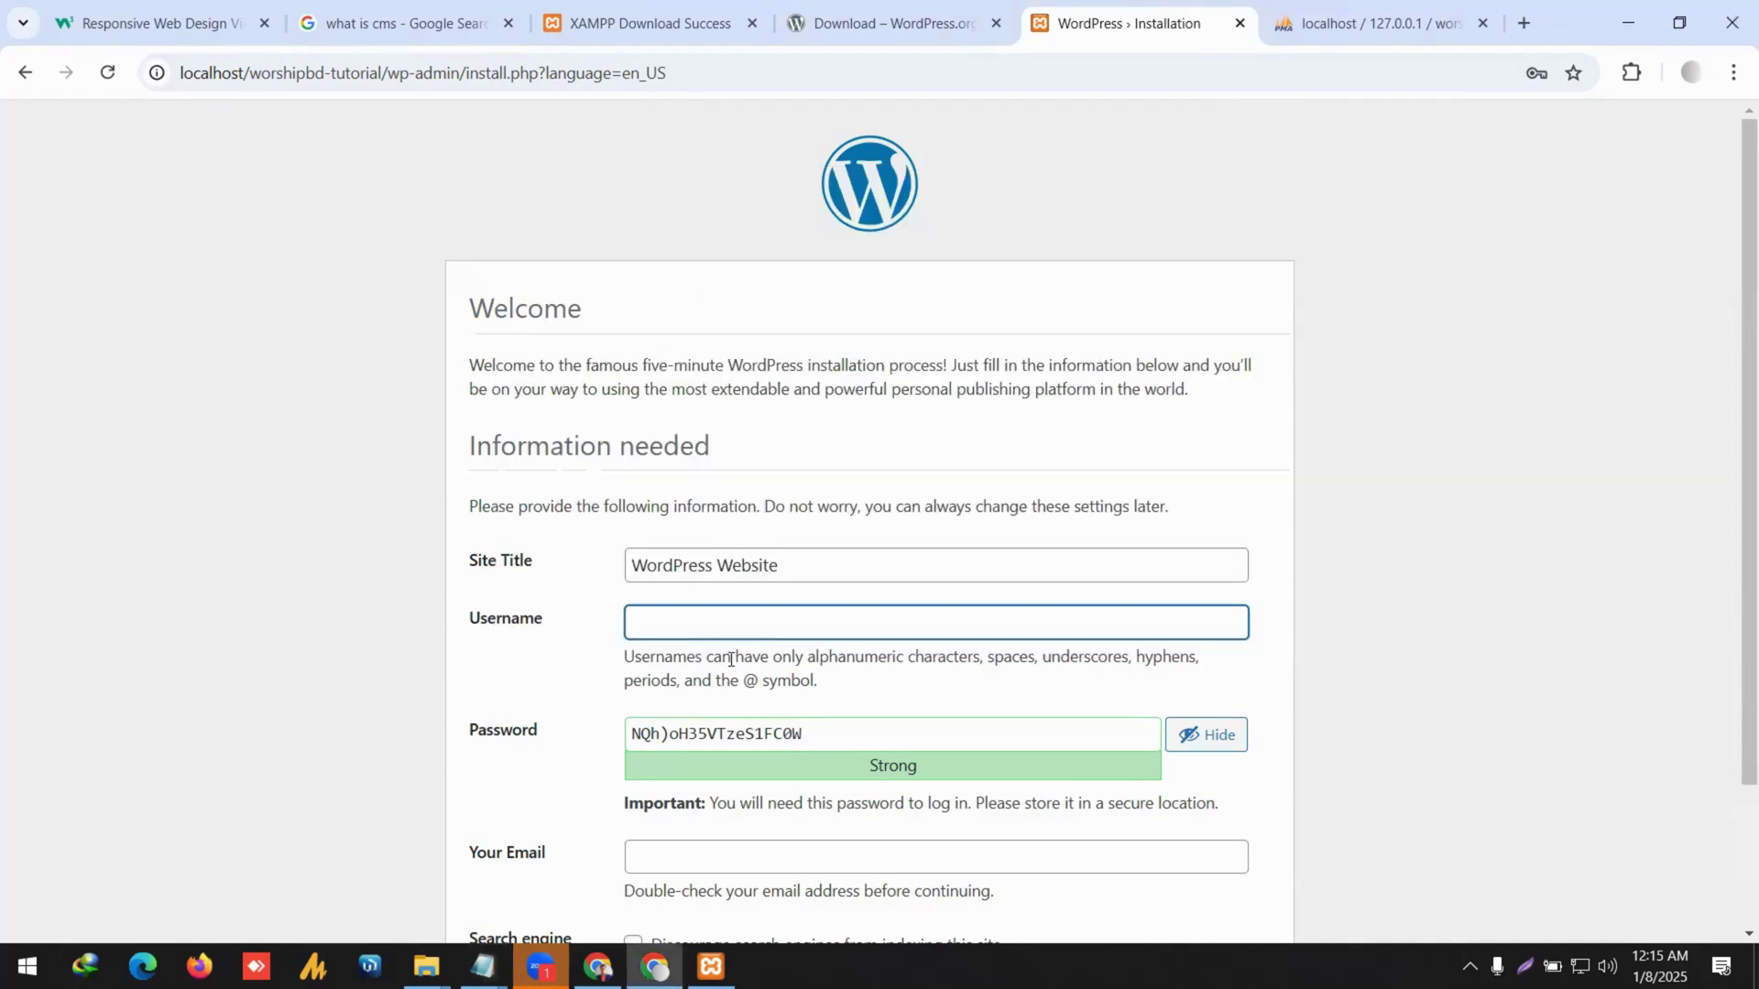
click(717, 732)
key(ctrl+a)
key(ctrl+v)
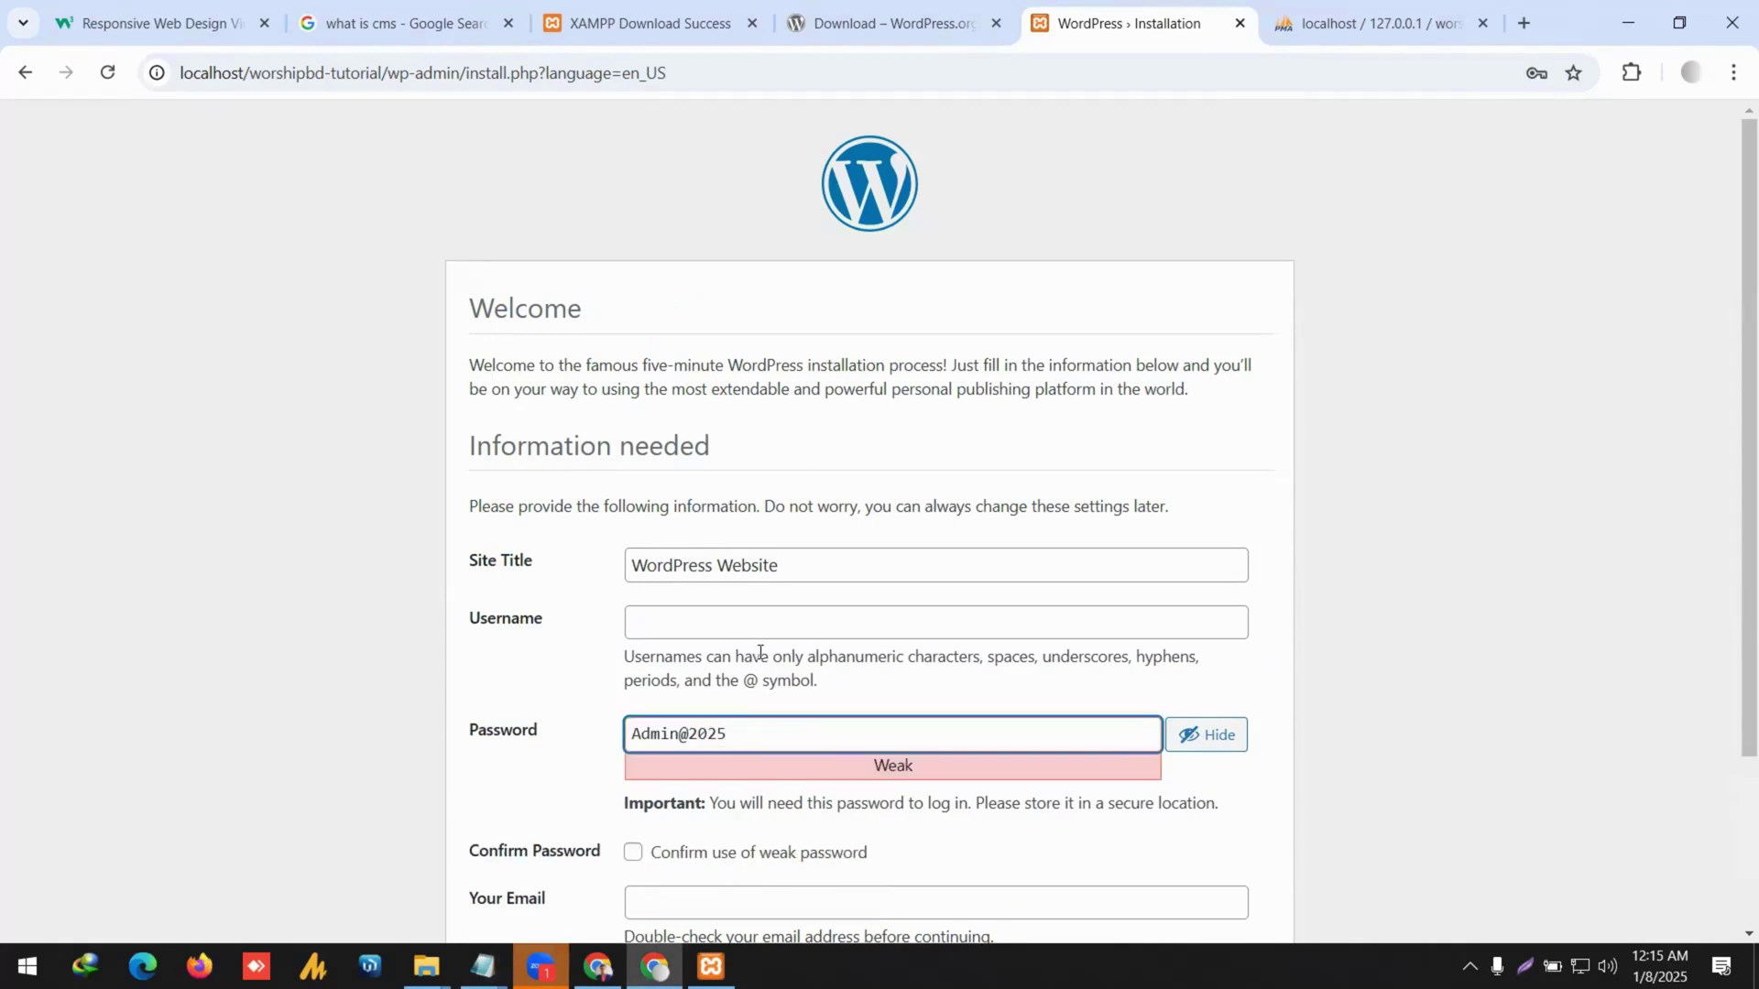
Extend the noted password with extra symbols and replace the installer's password with it.
key(alt+Tab)
key(End)
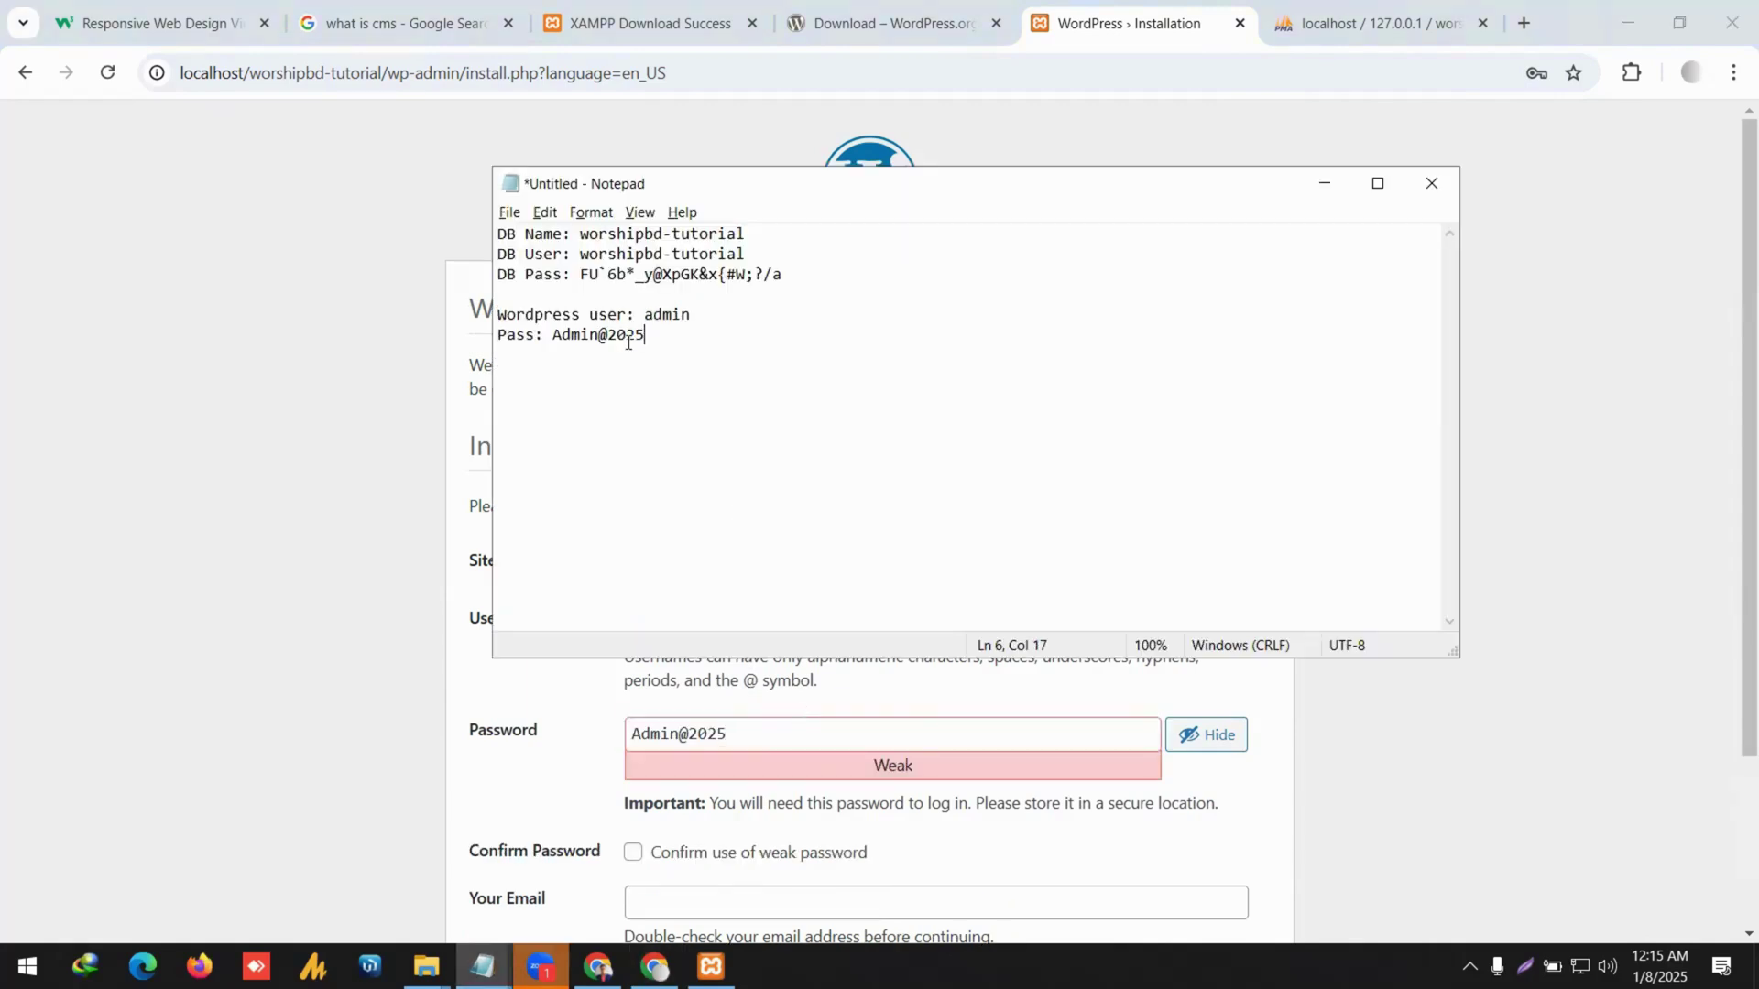
text(#$)
key(ctrl+a)
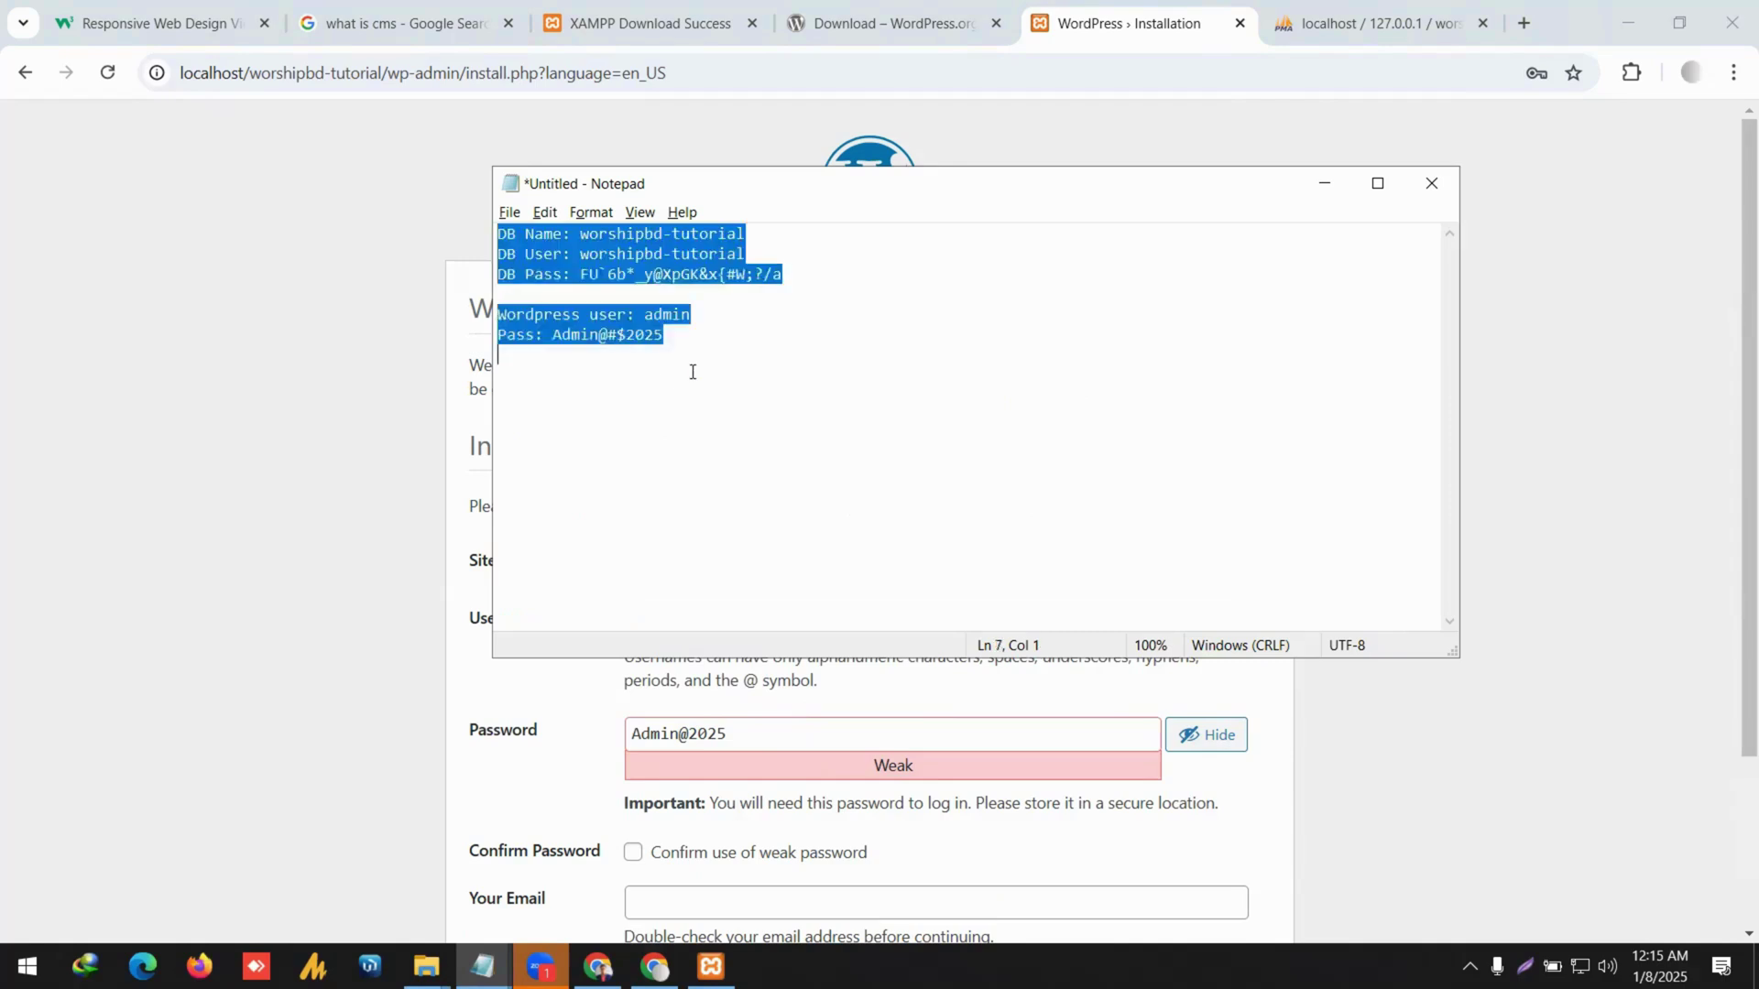
drag(689, 341, 550, 344)
click(656, 464)
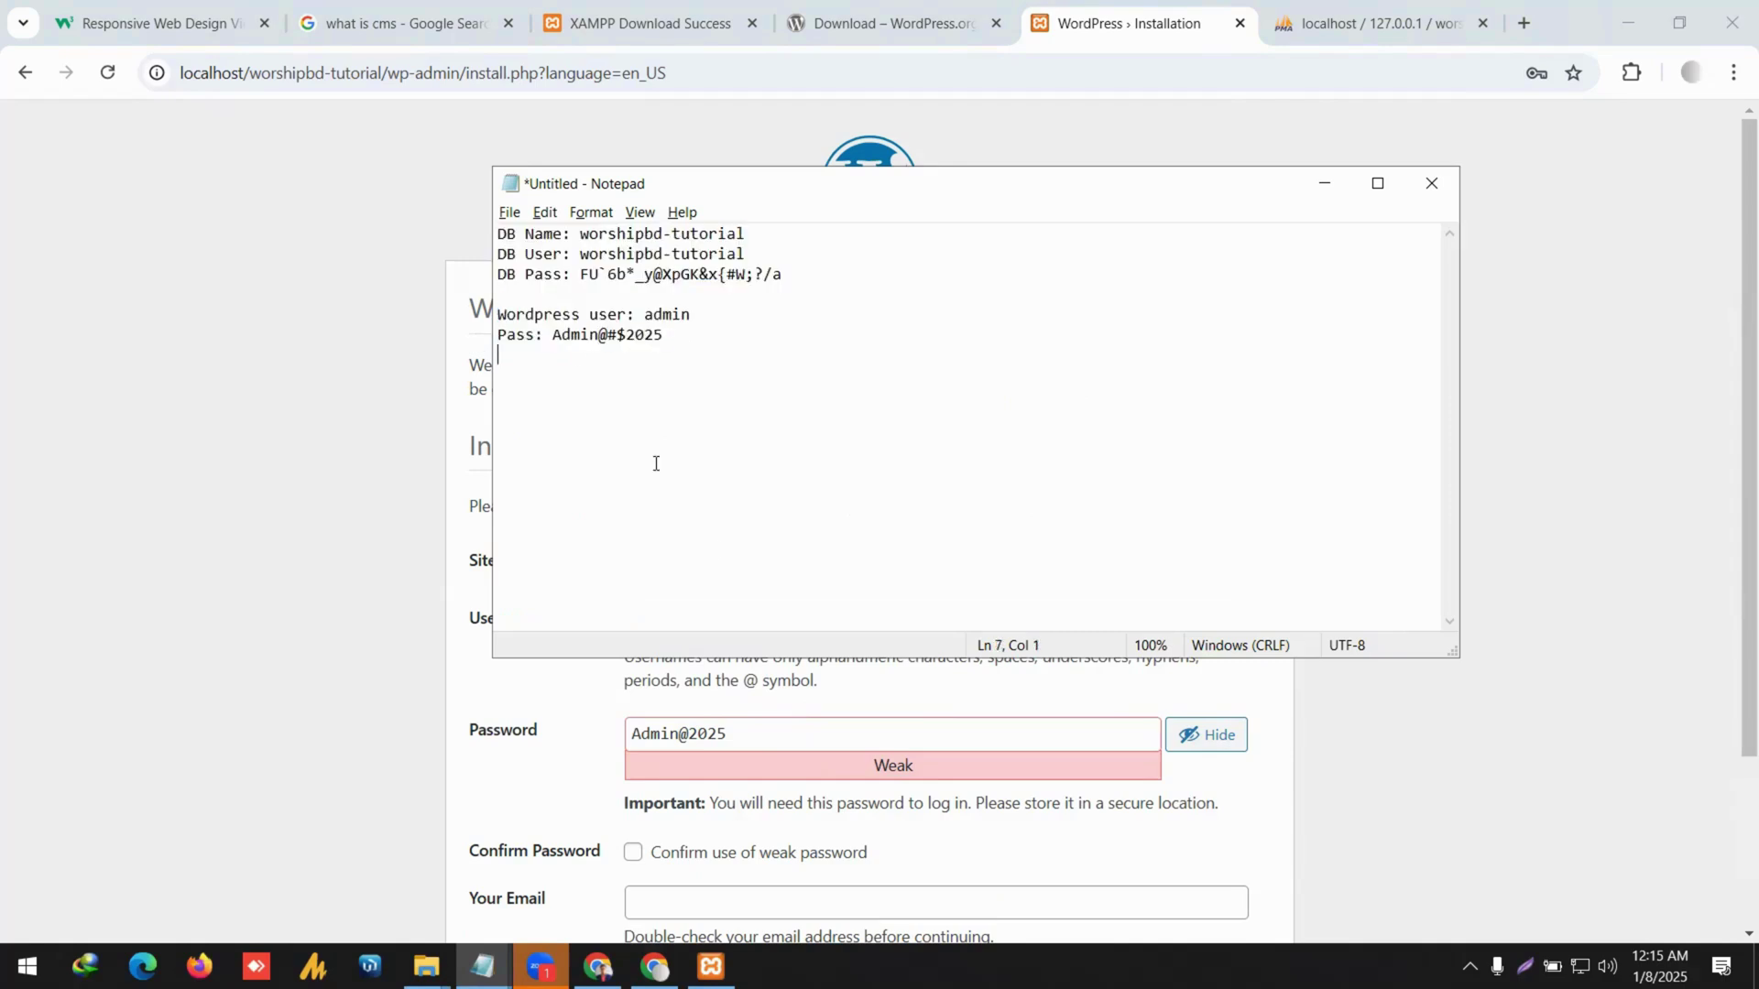
key(alt)
key(shift+Up)
key(shift+Up)
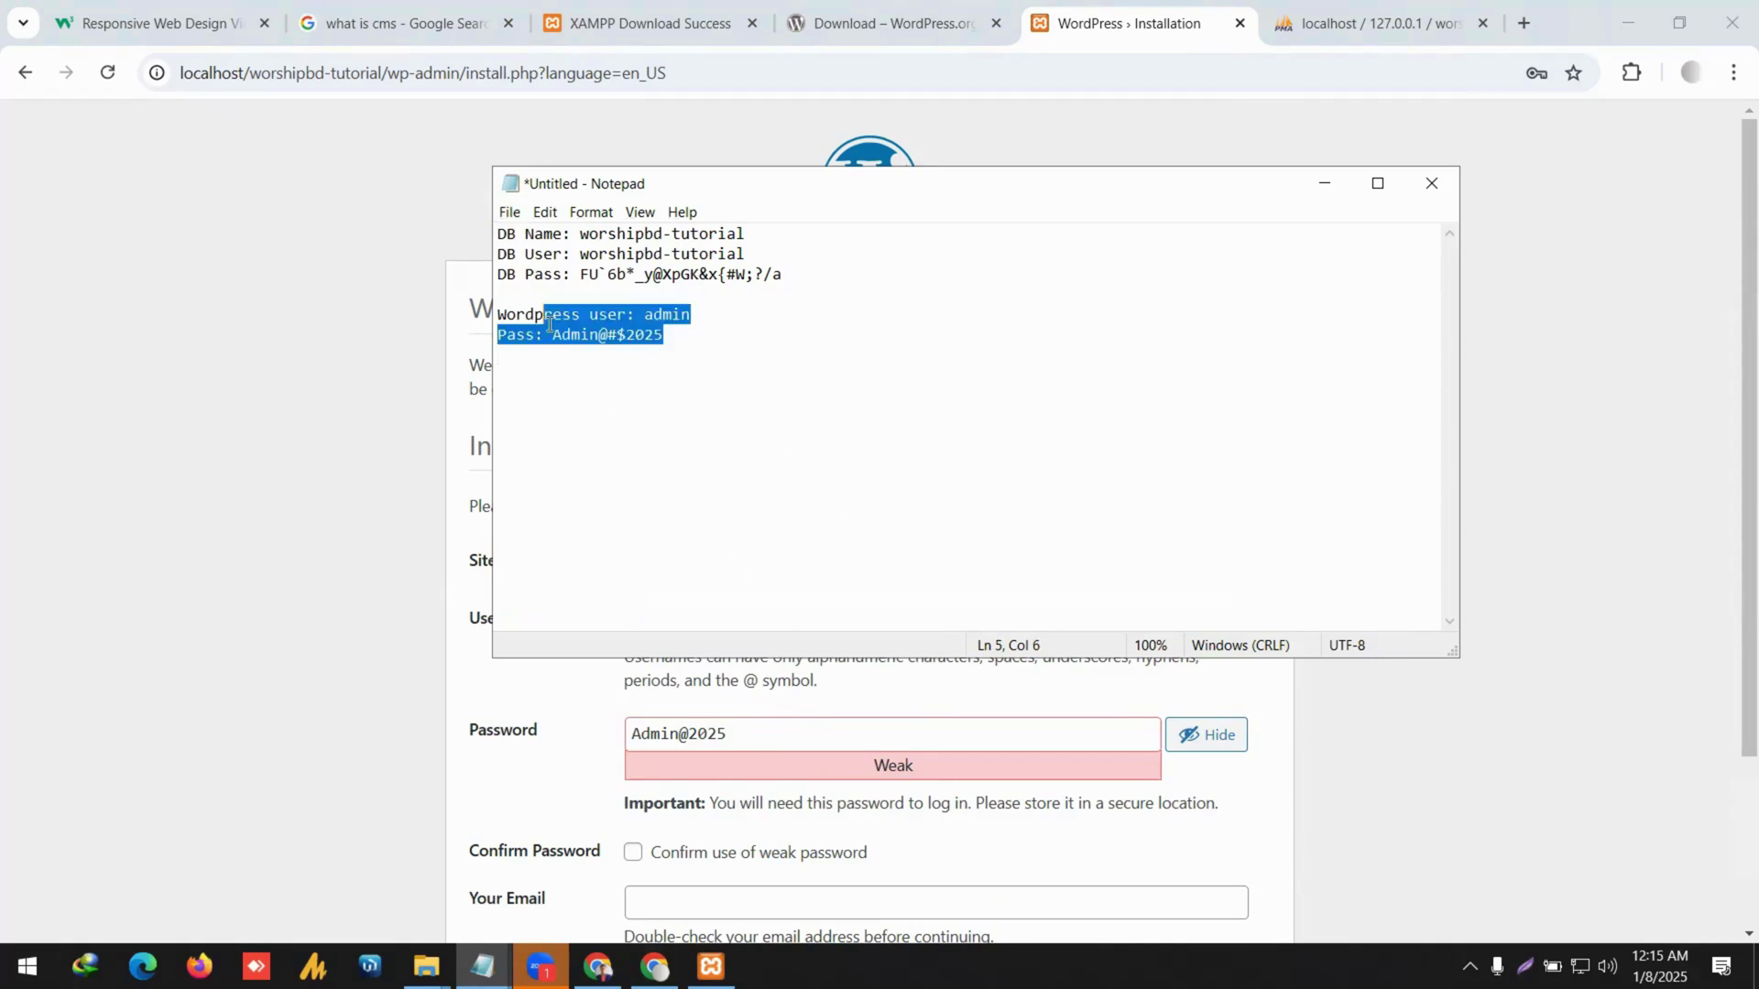
click(648, 341)
drag(662, 335, 555, 332)
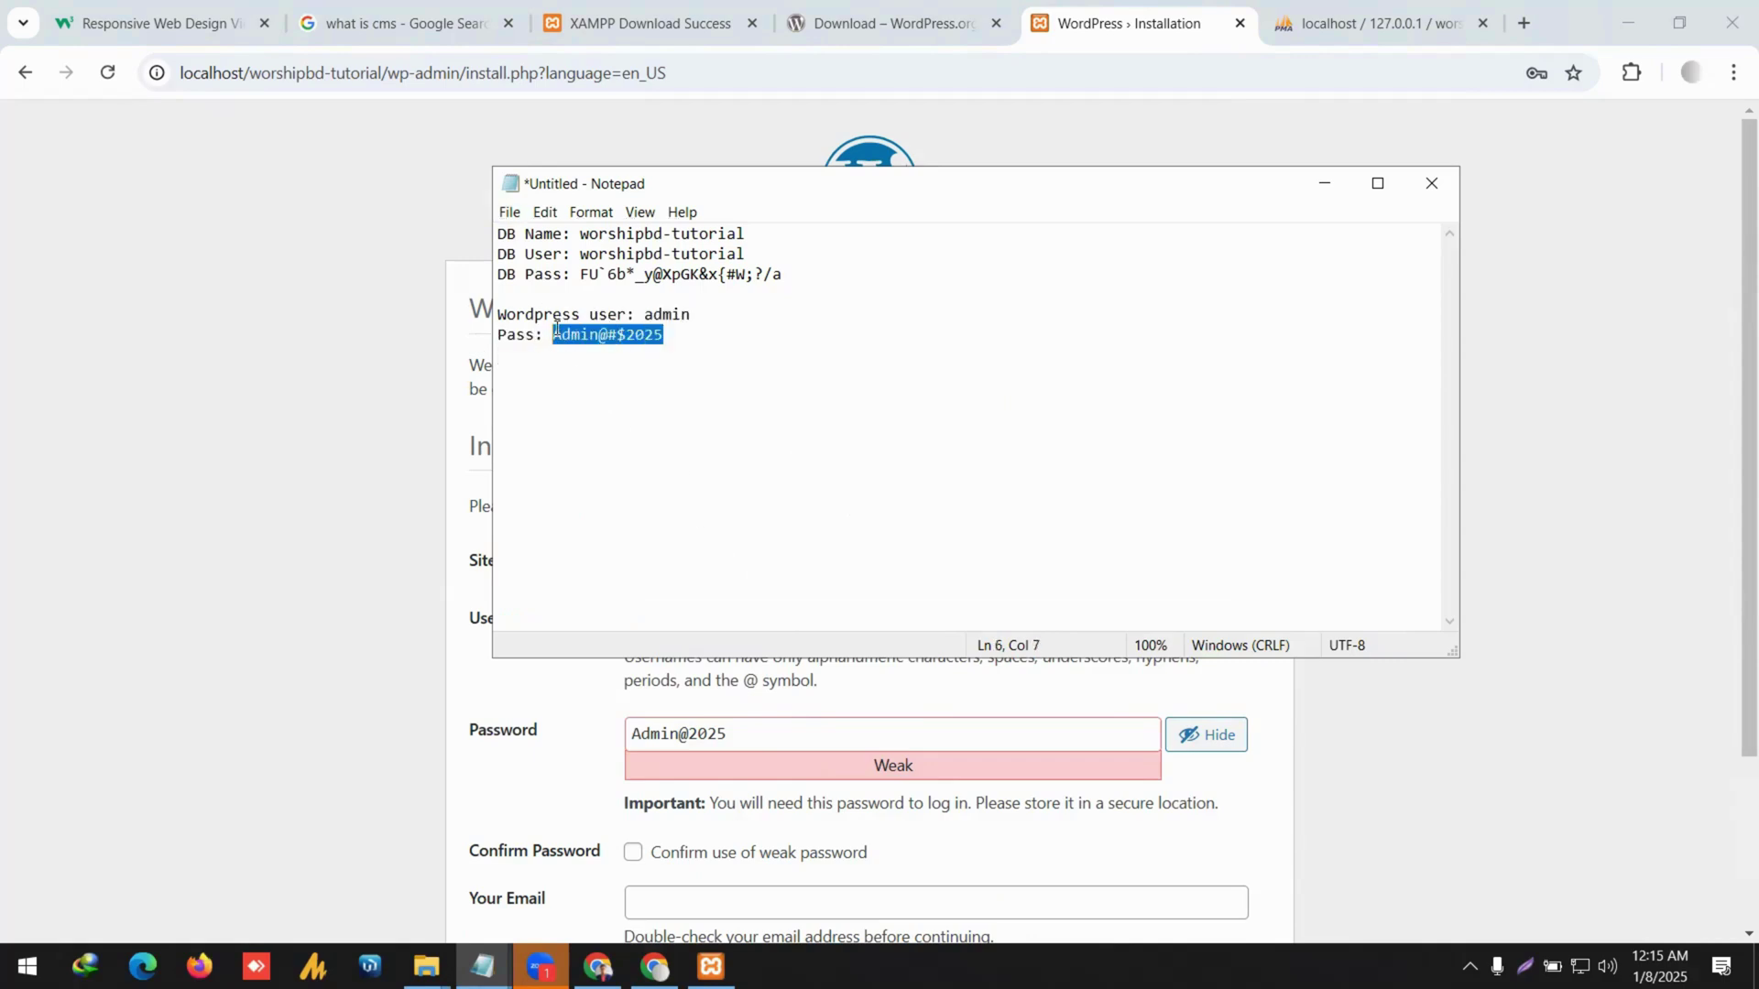
click(875, 733)
key(ctrl+a)
key(ctrl+v)
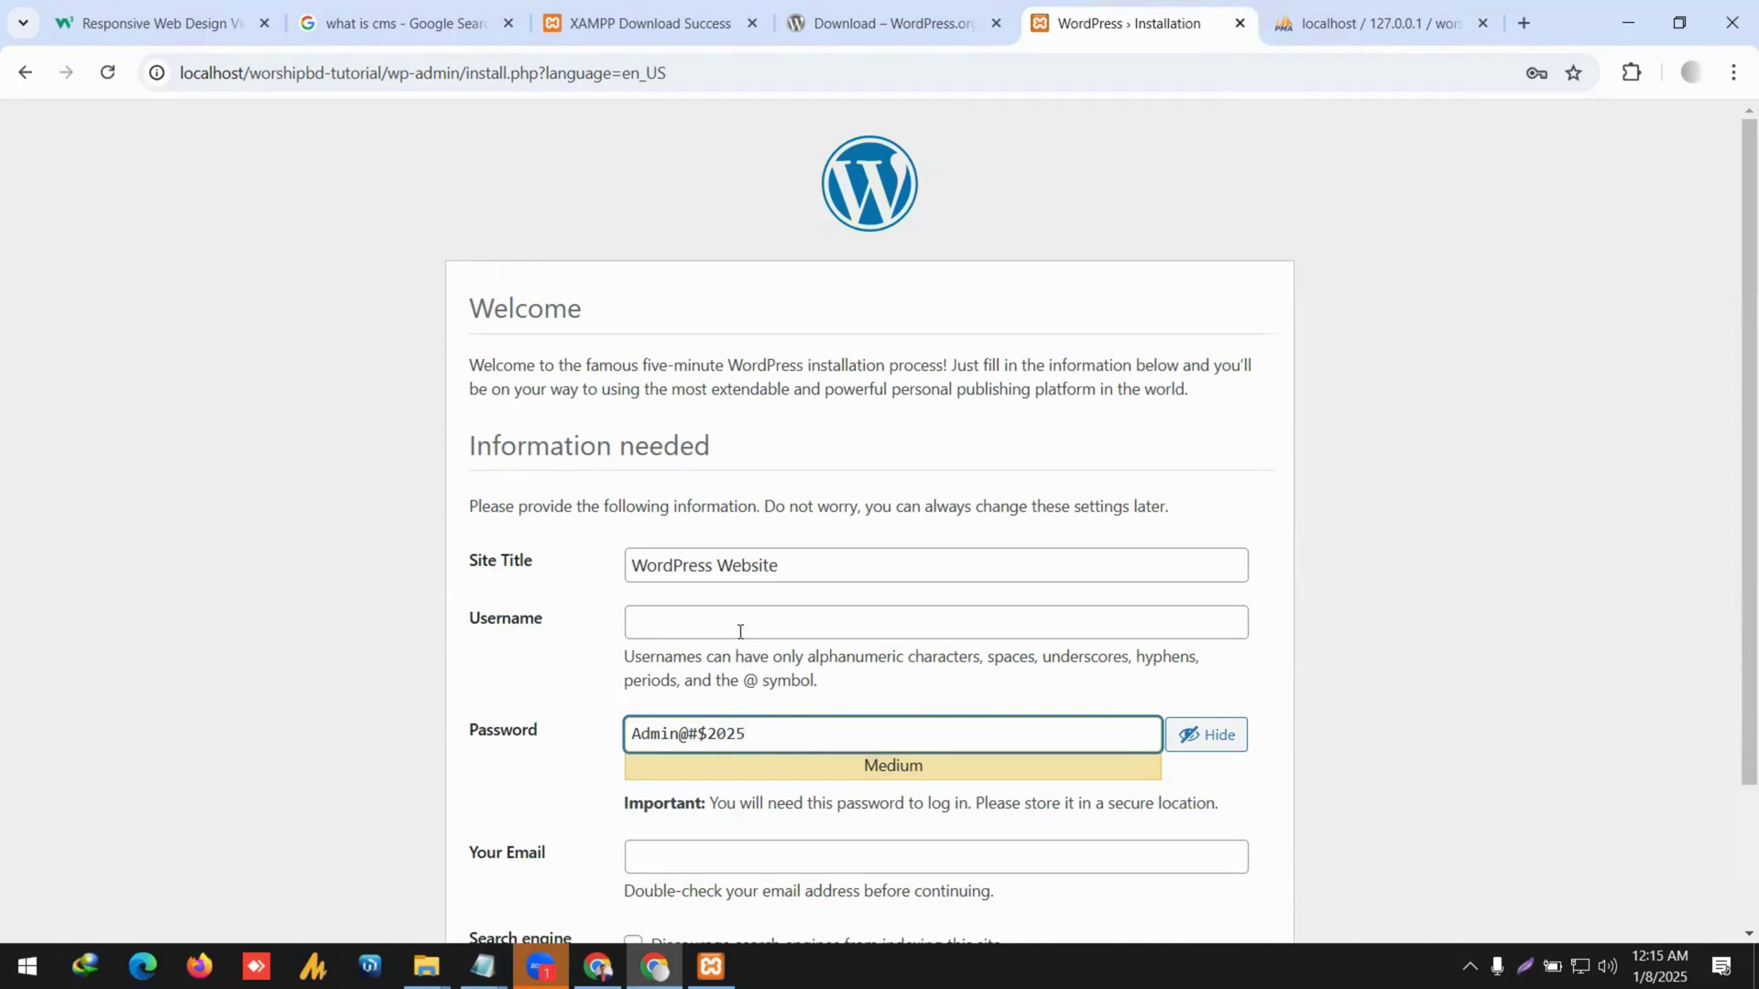
Copy 'admin' from the notes into the installer's Username field.
click(740, 630)
key(alt+Tab)
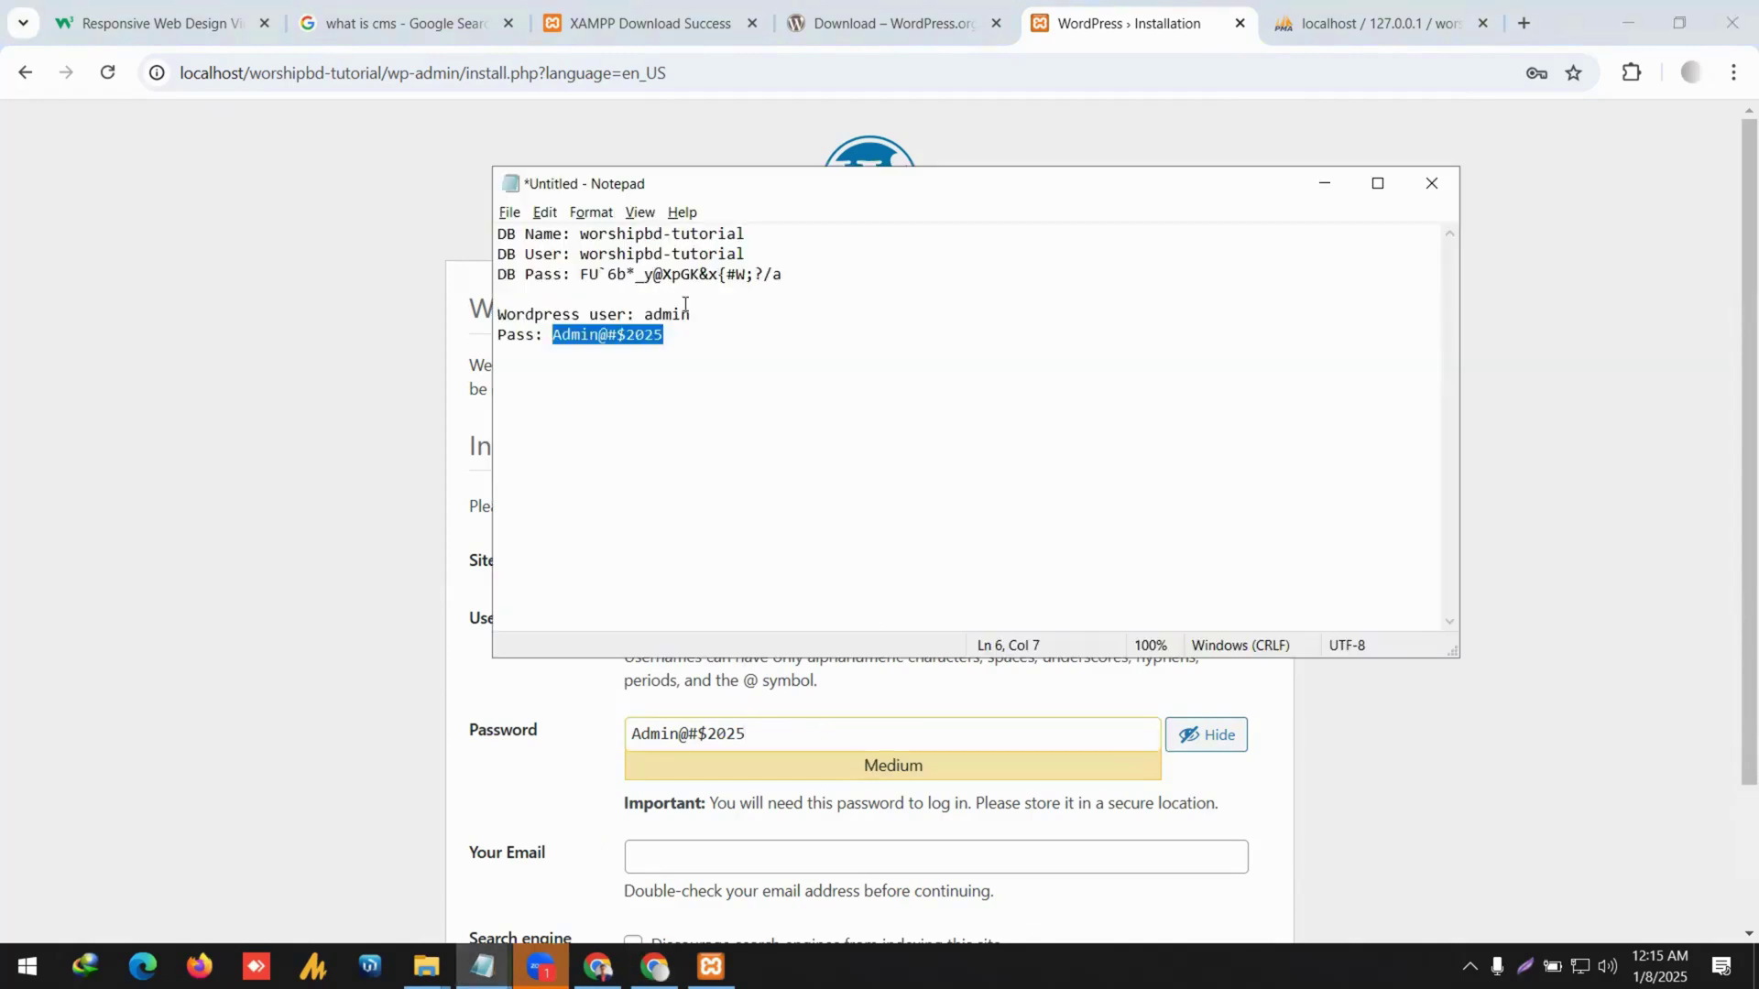
drag(692, 315, 642, 317)
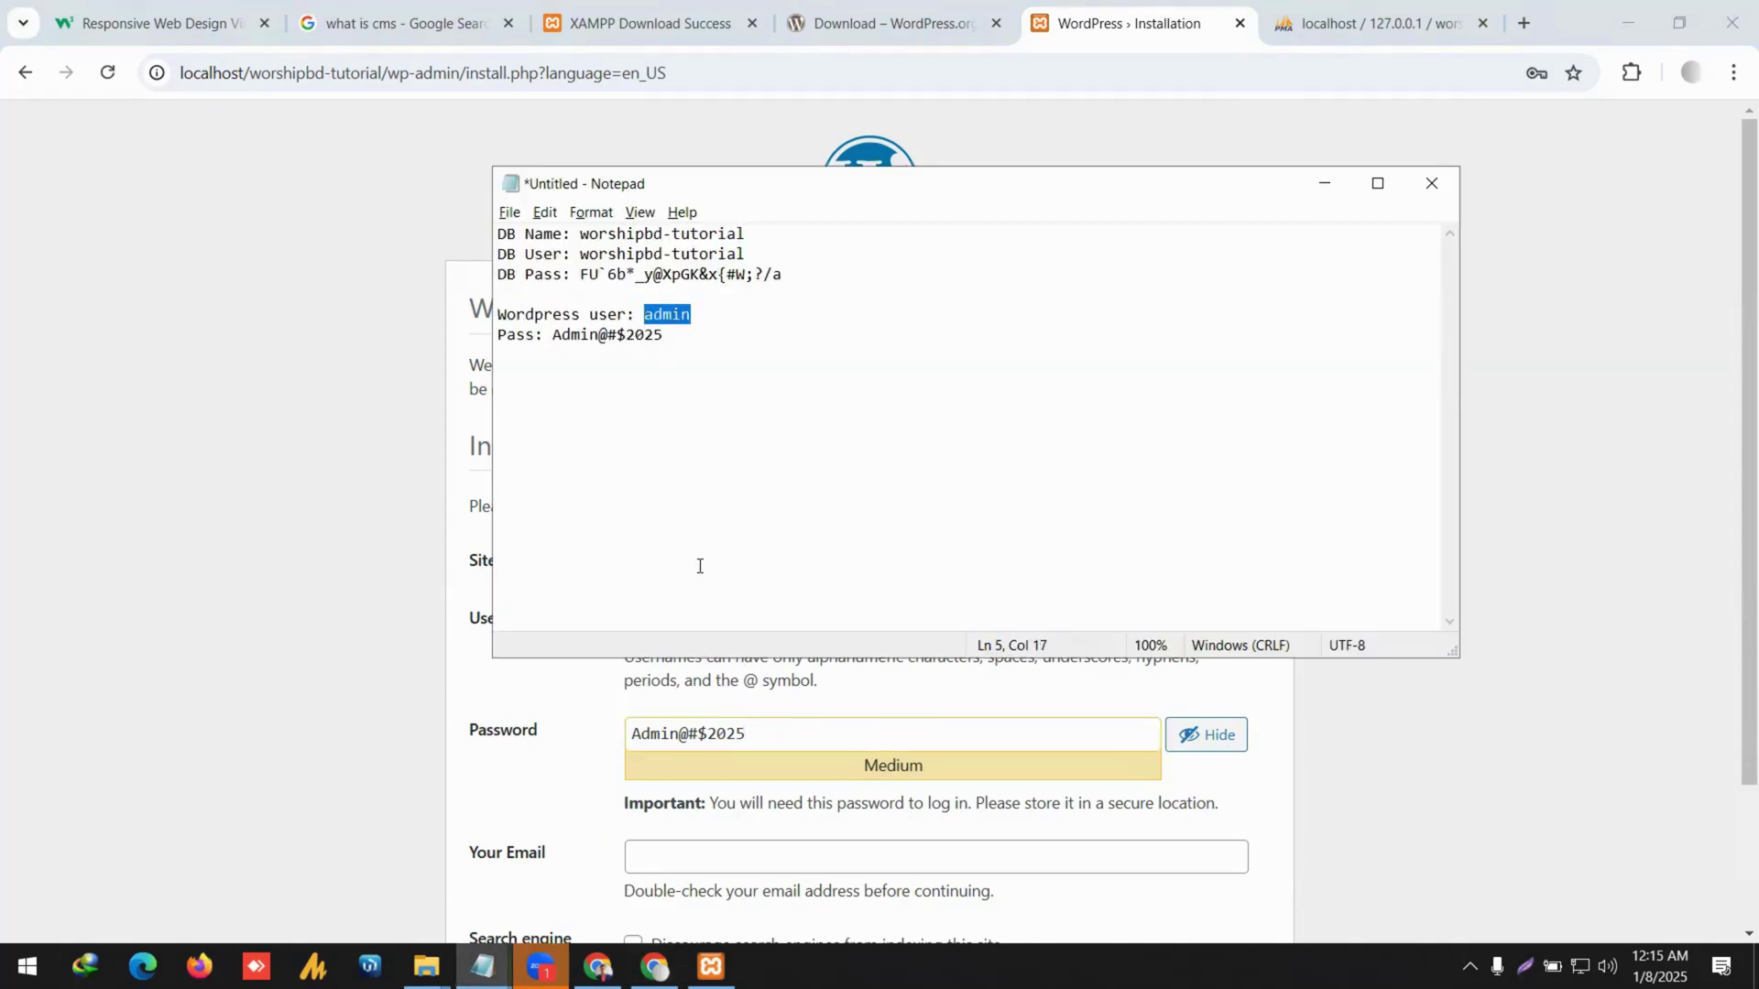
key(ctrl+c)
key(alt+Tab)
key(ctrl+v)
scroll(723, 623, down, 2)
Enter the administrator's Gmail address in Your Email and click Install WordPress.
click(716, 673)
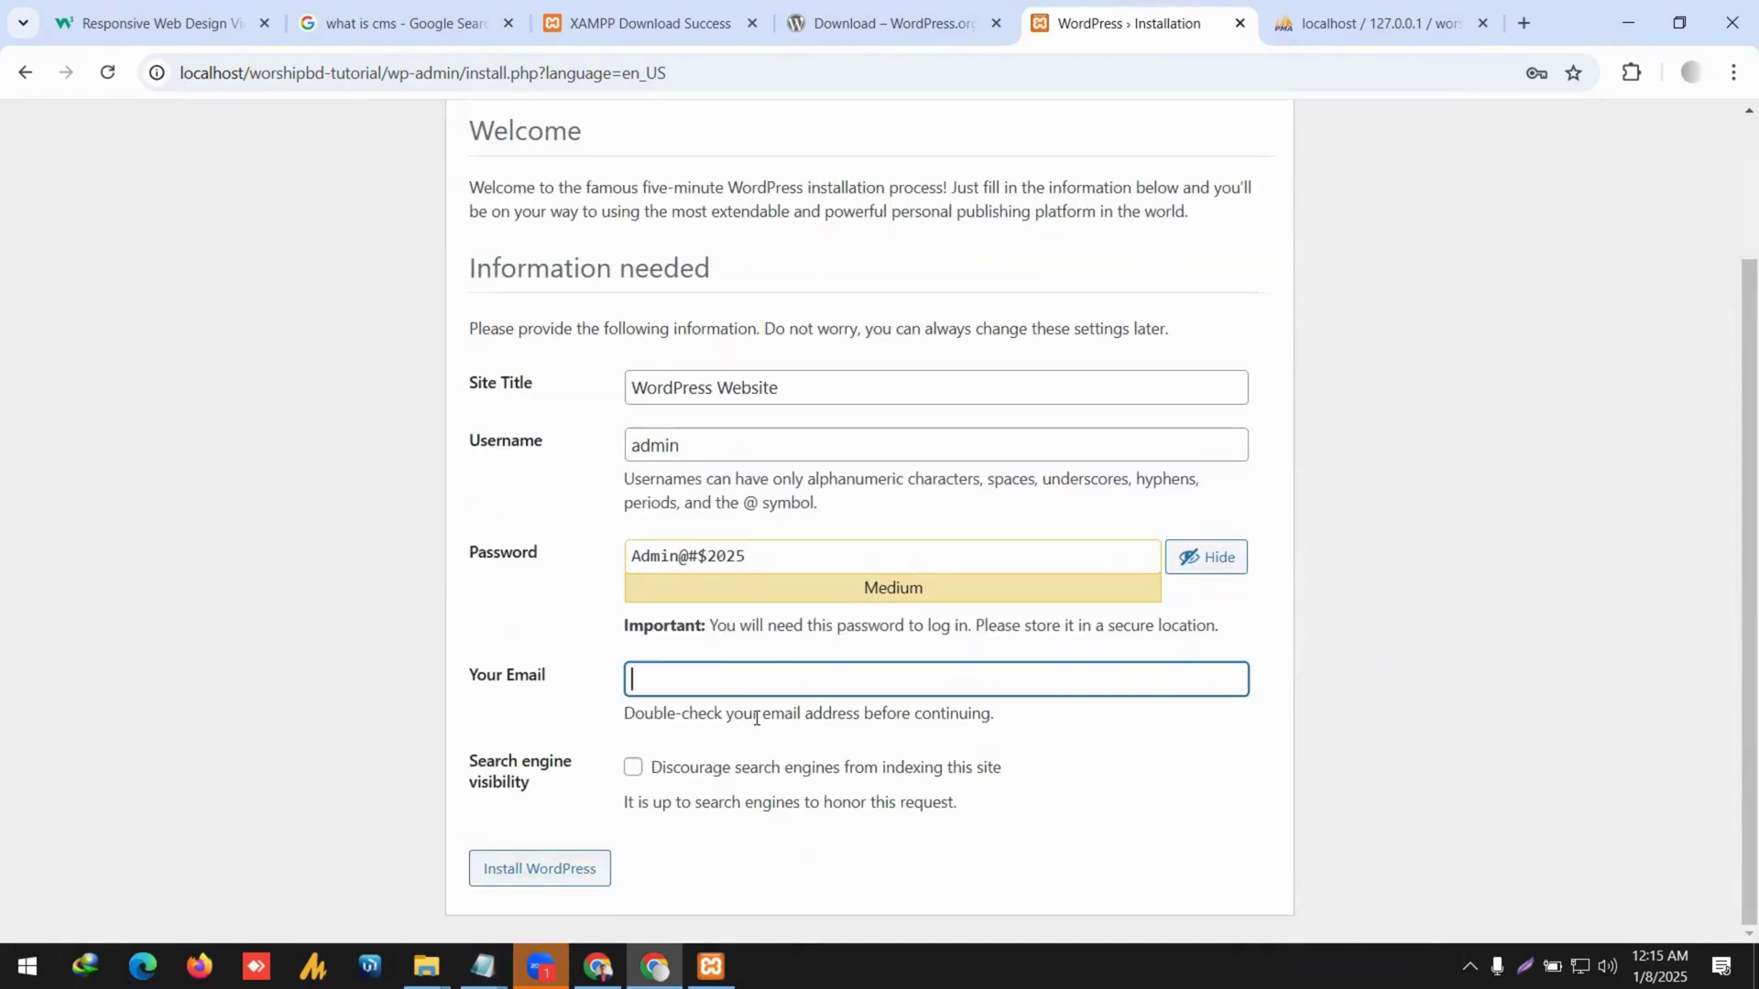
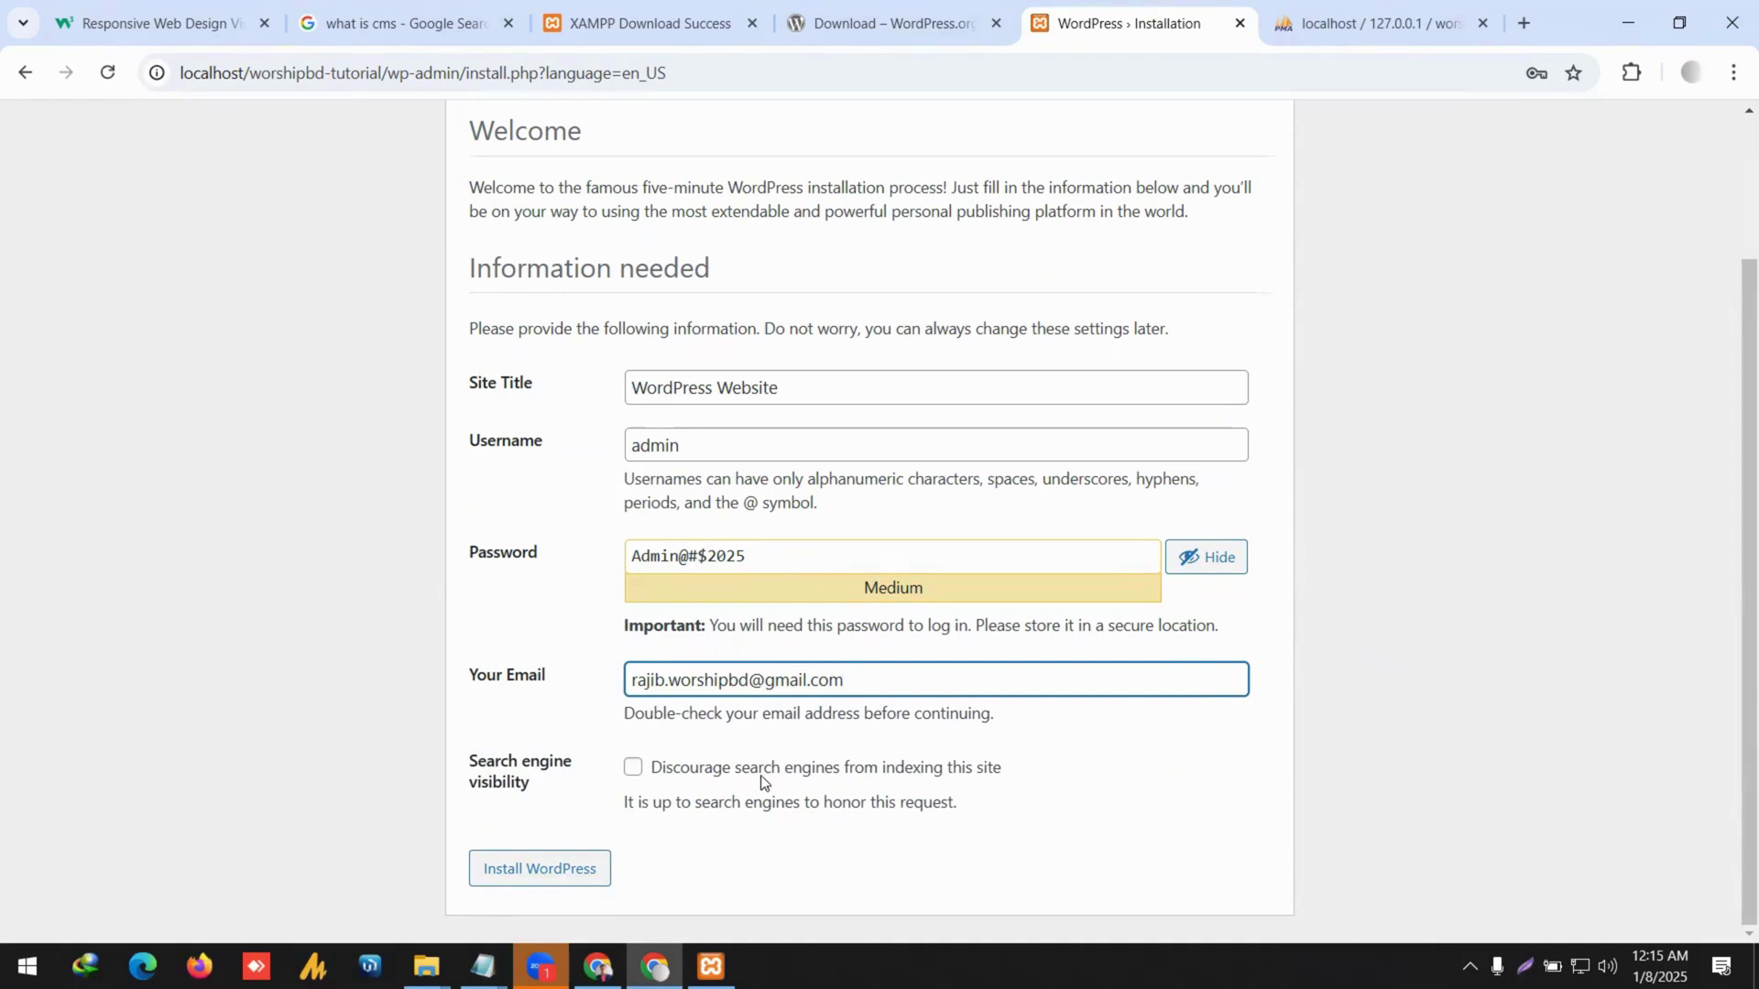
click(576, 869)
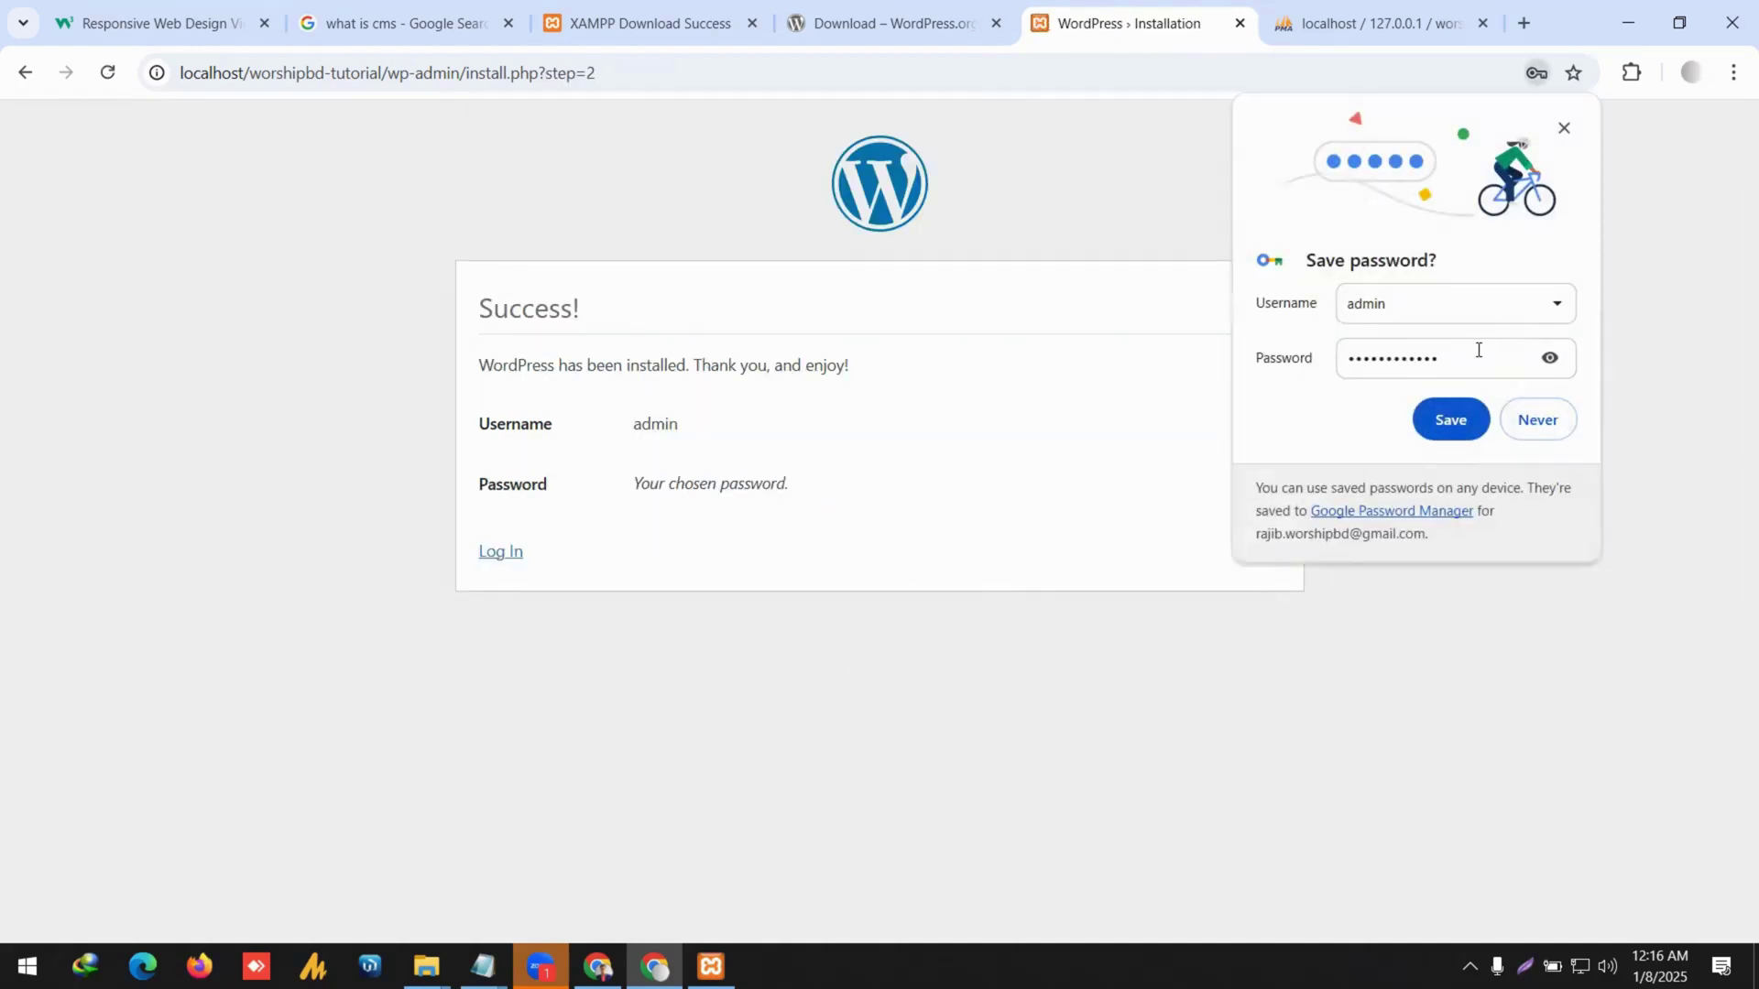
Log in as admin with Remember Me ticked, checking the password against the notes.
click(1450, 420)
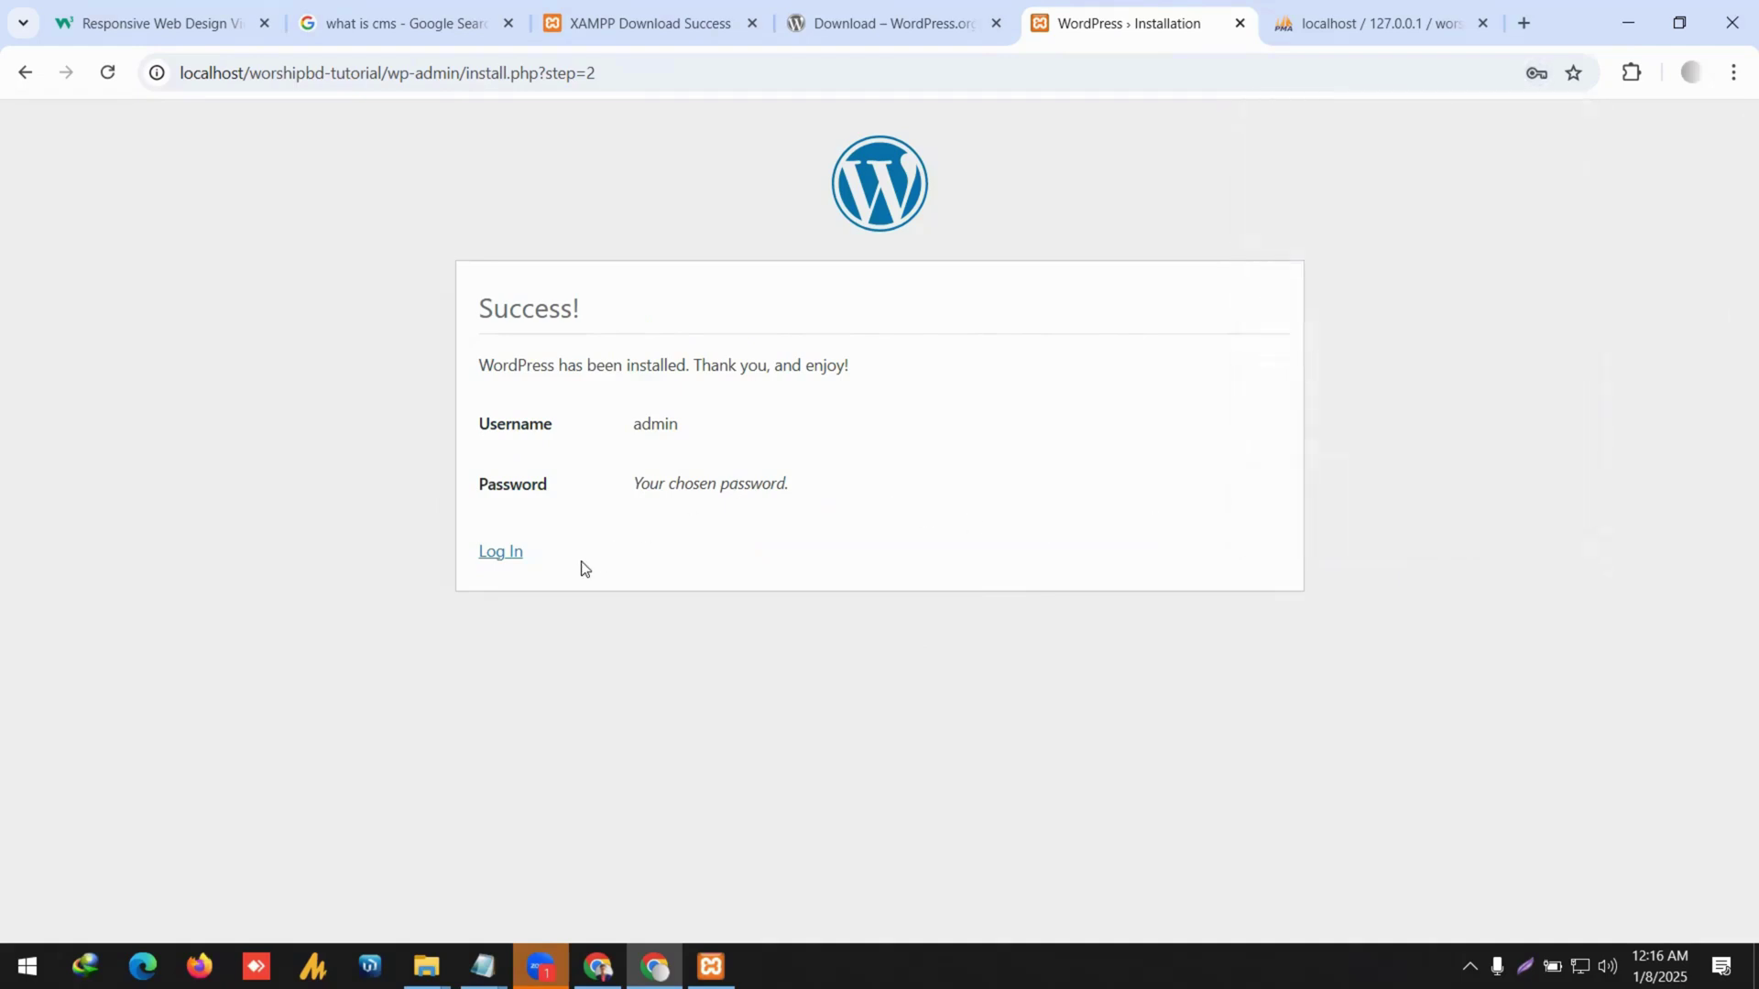
click(505, 551)
click(1010, 485)
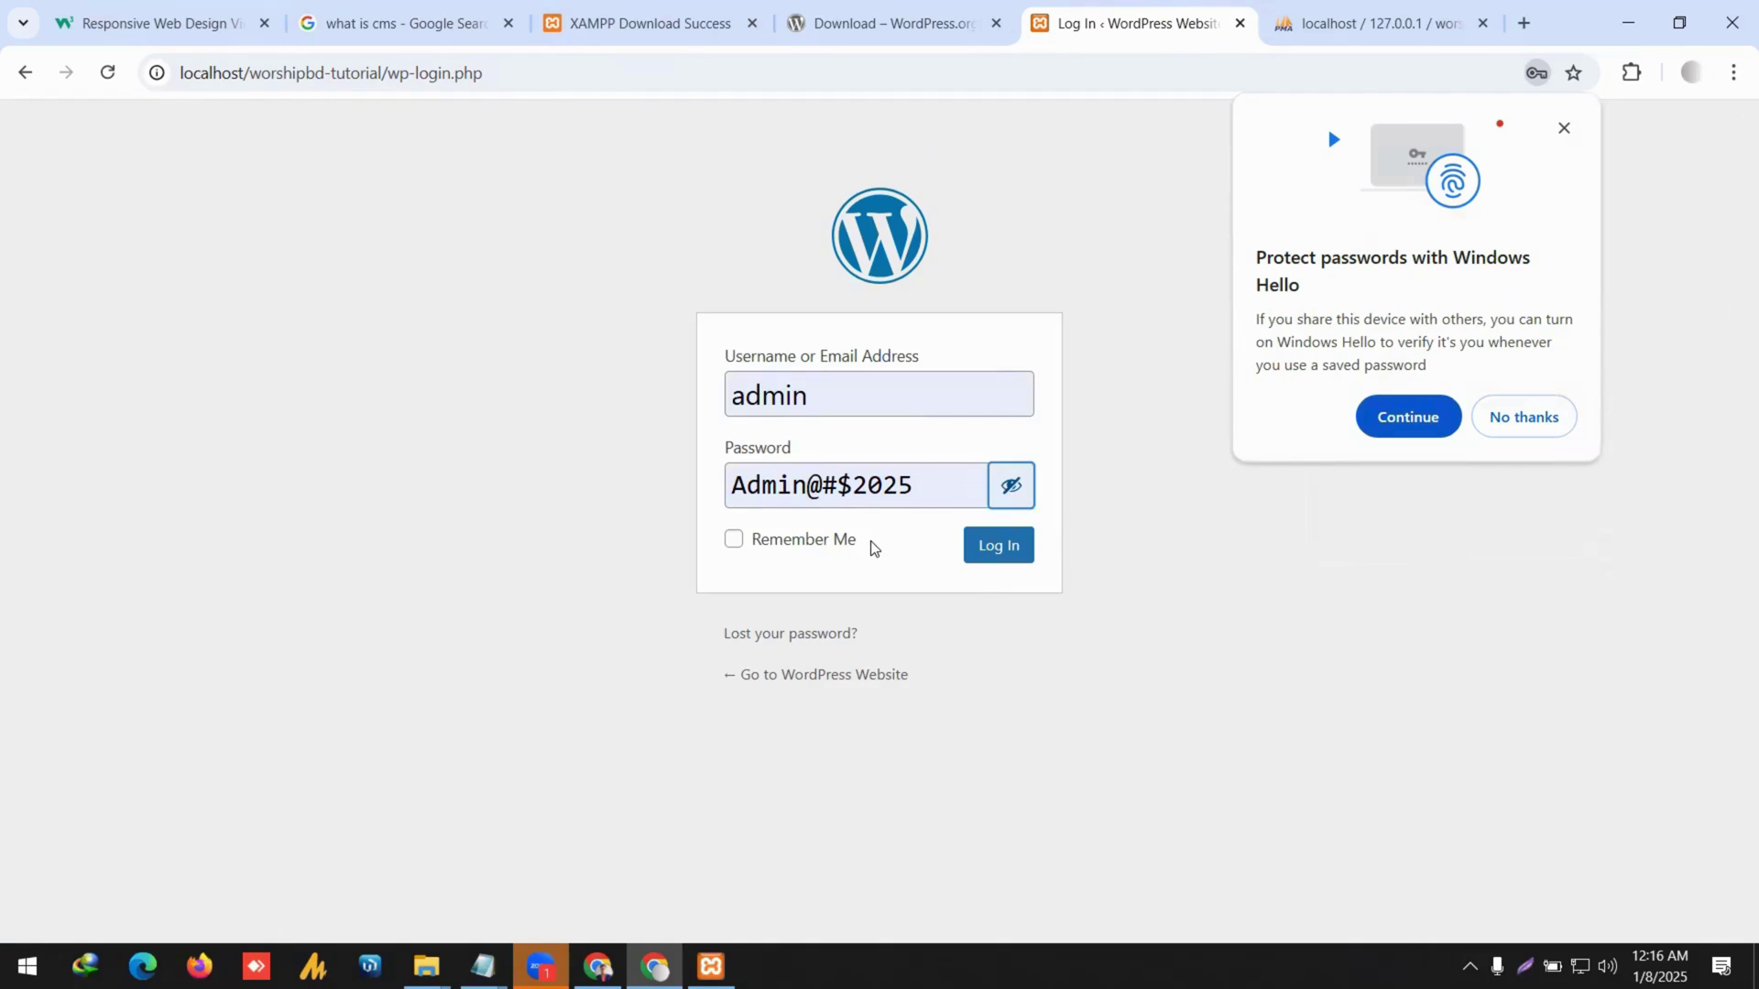
click(824, 542)
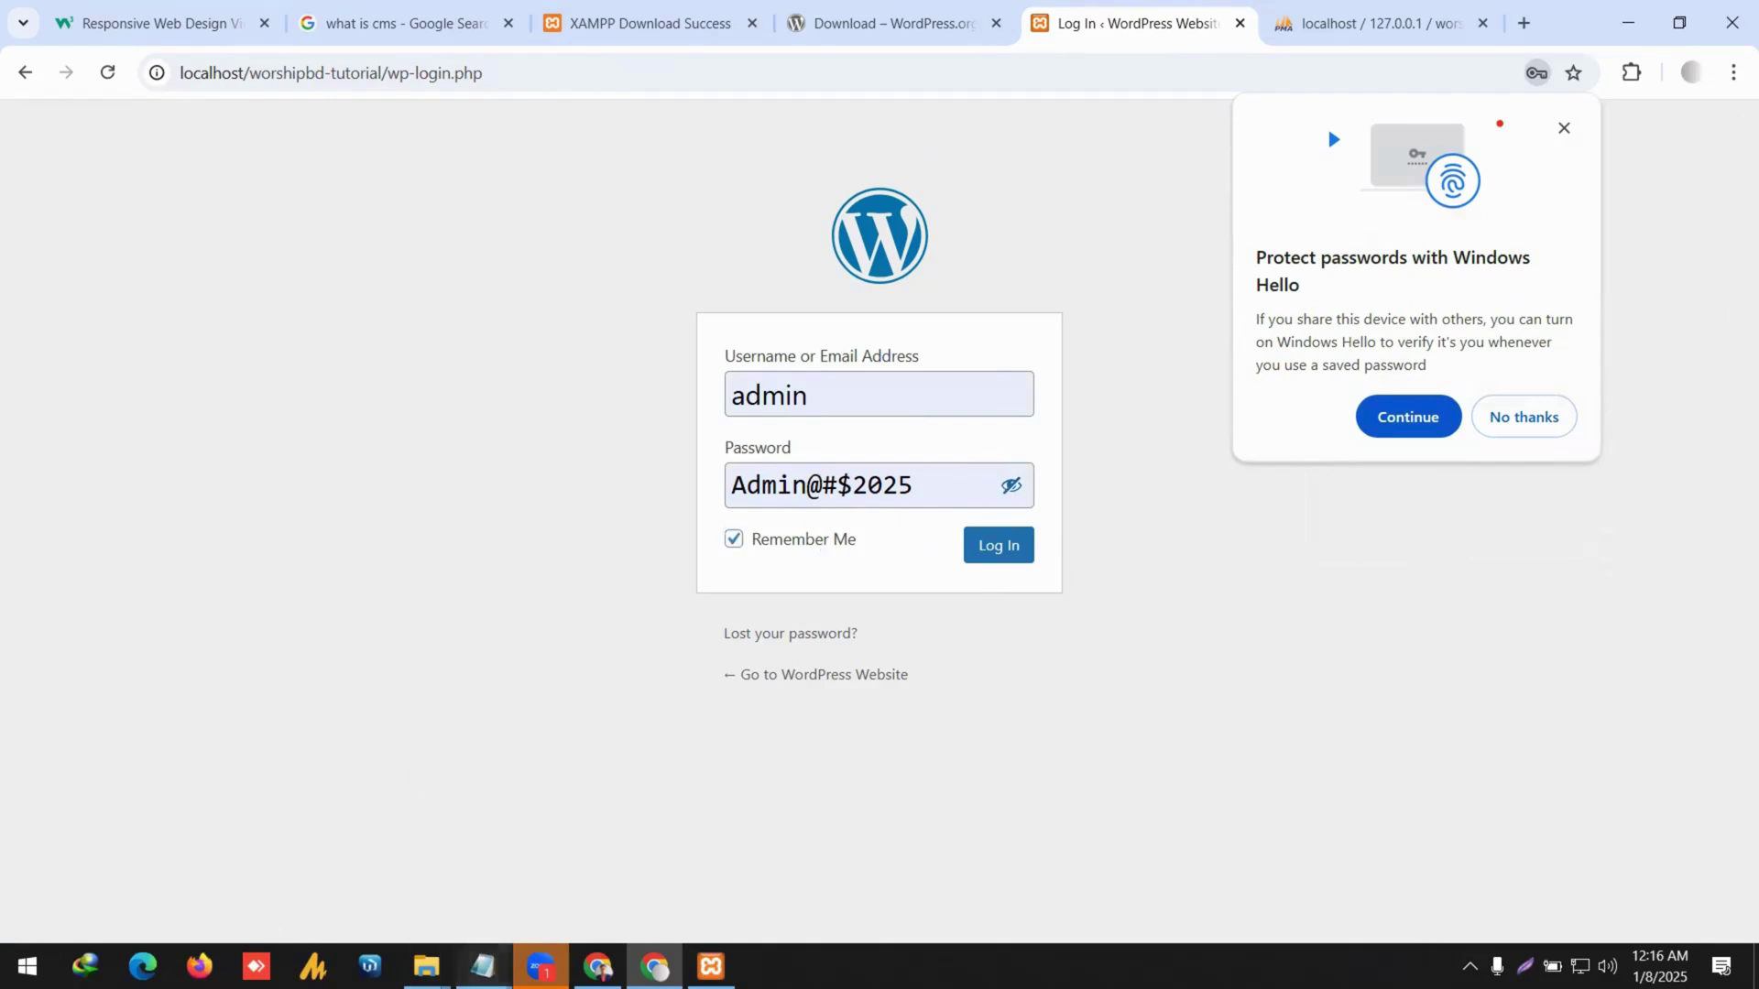
mouse_move(483, 967)
click(541, 886)
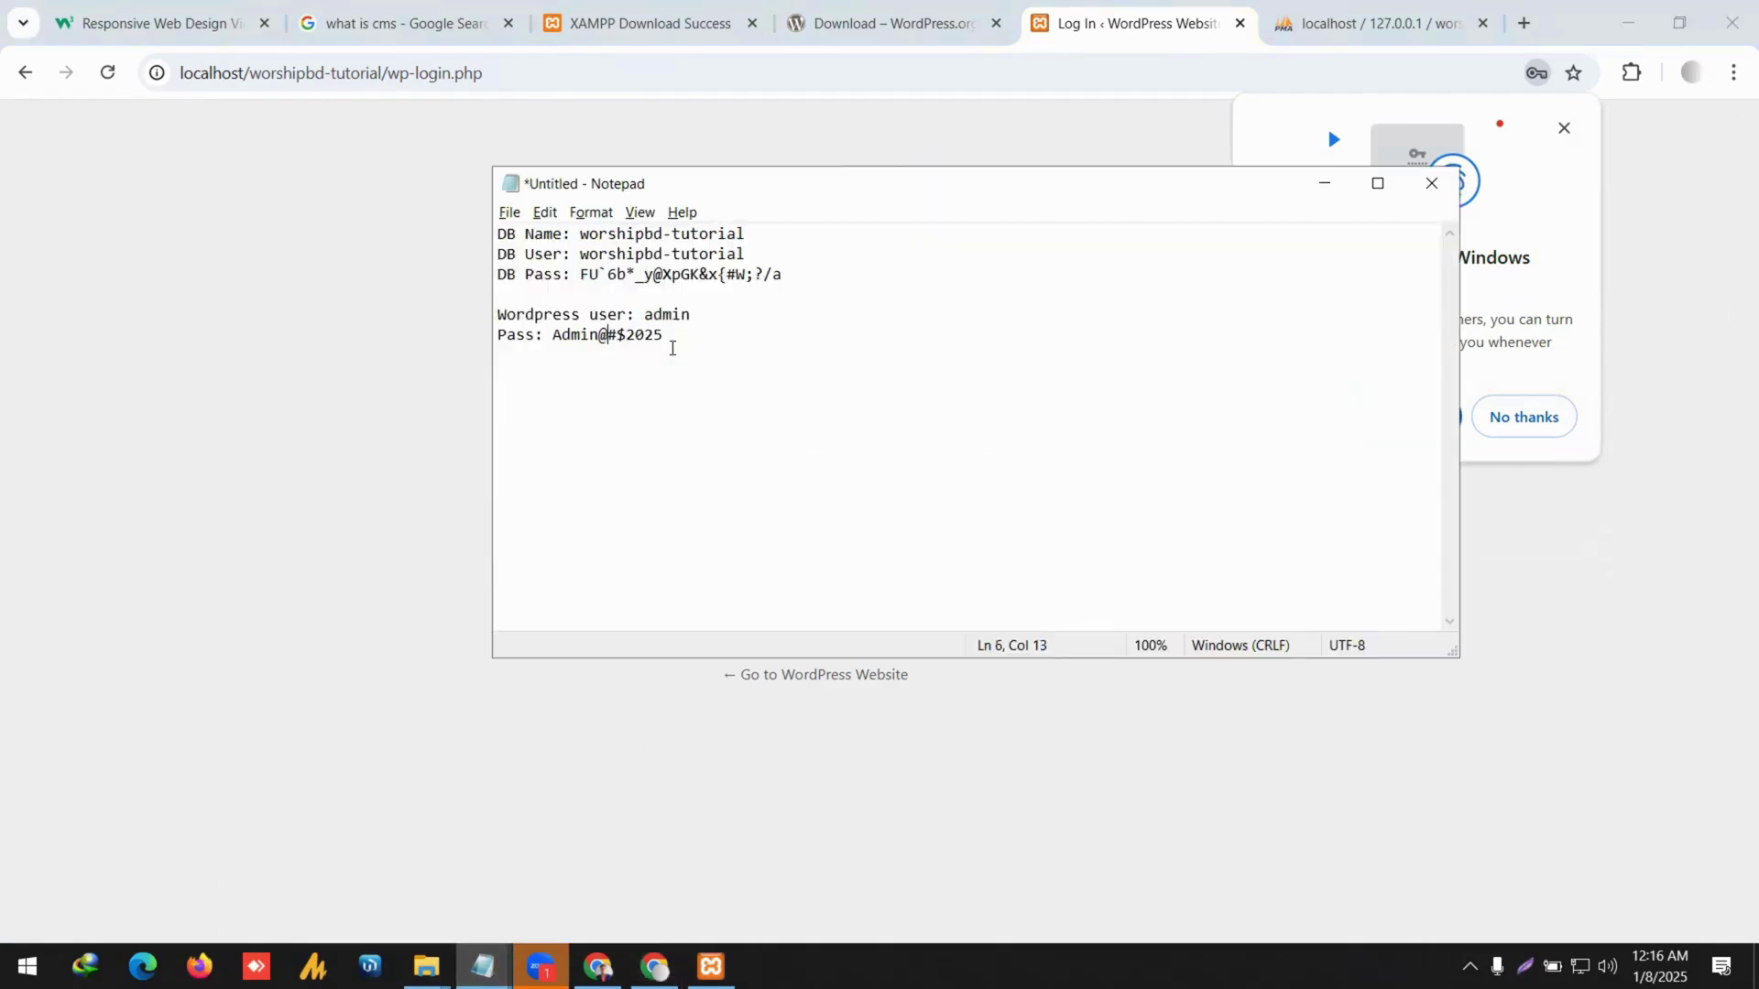
drag(671, 346, 424, 369)
click(405, 413)
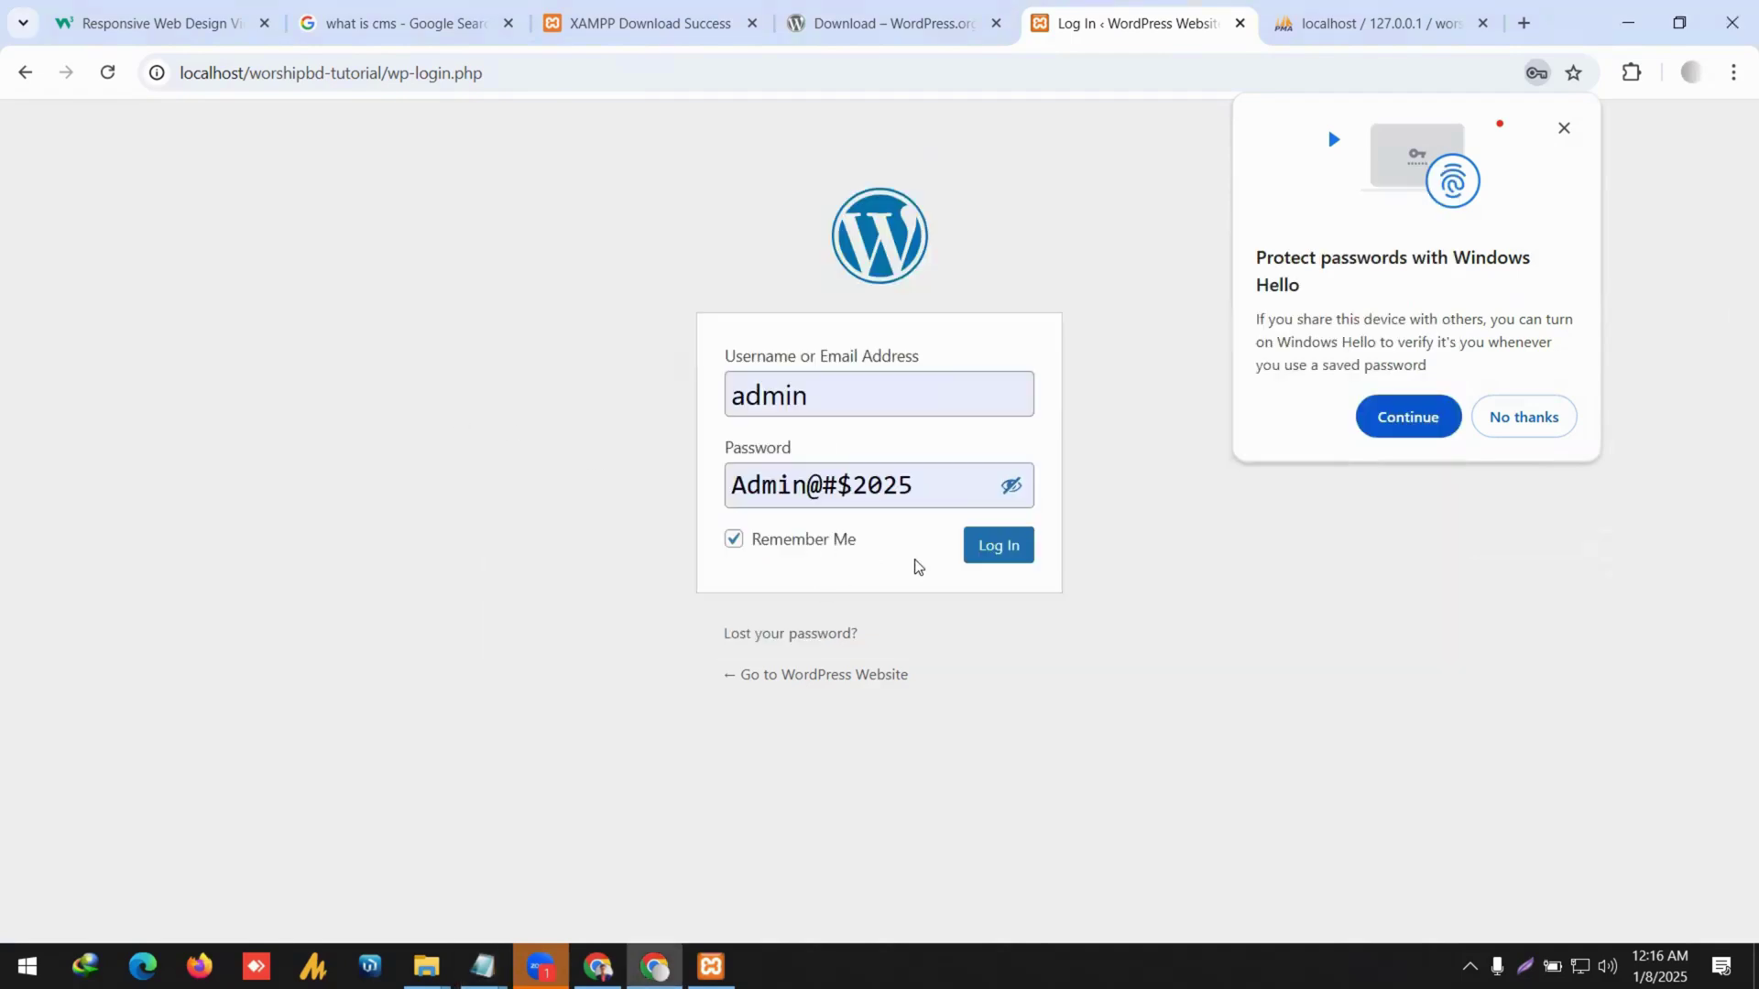
click(1001, 559)
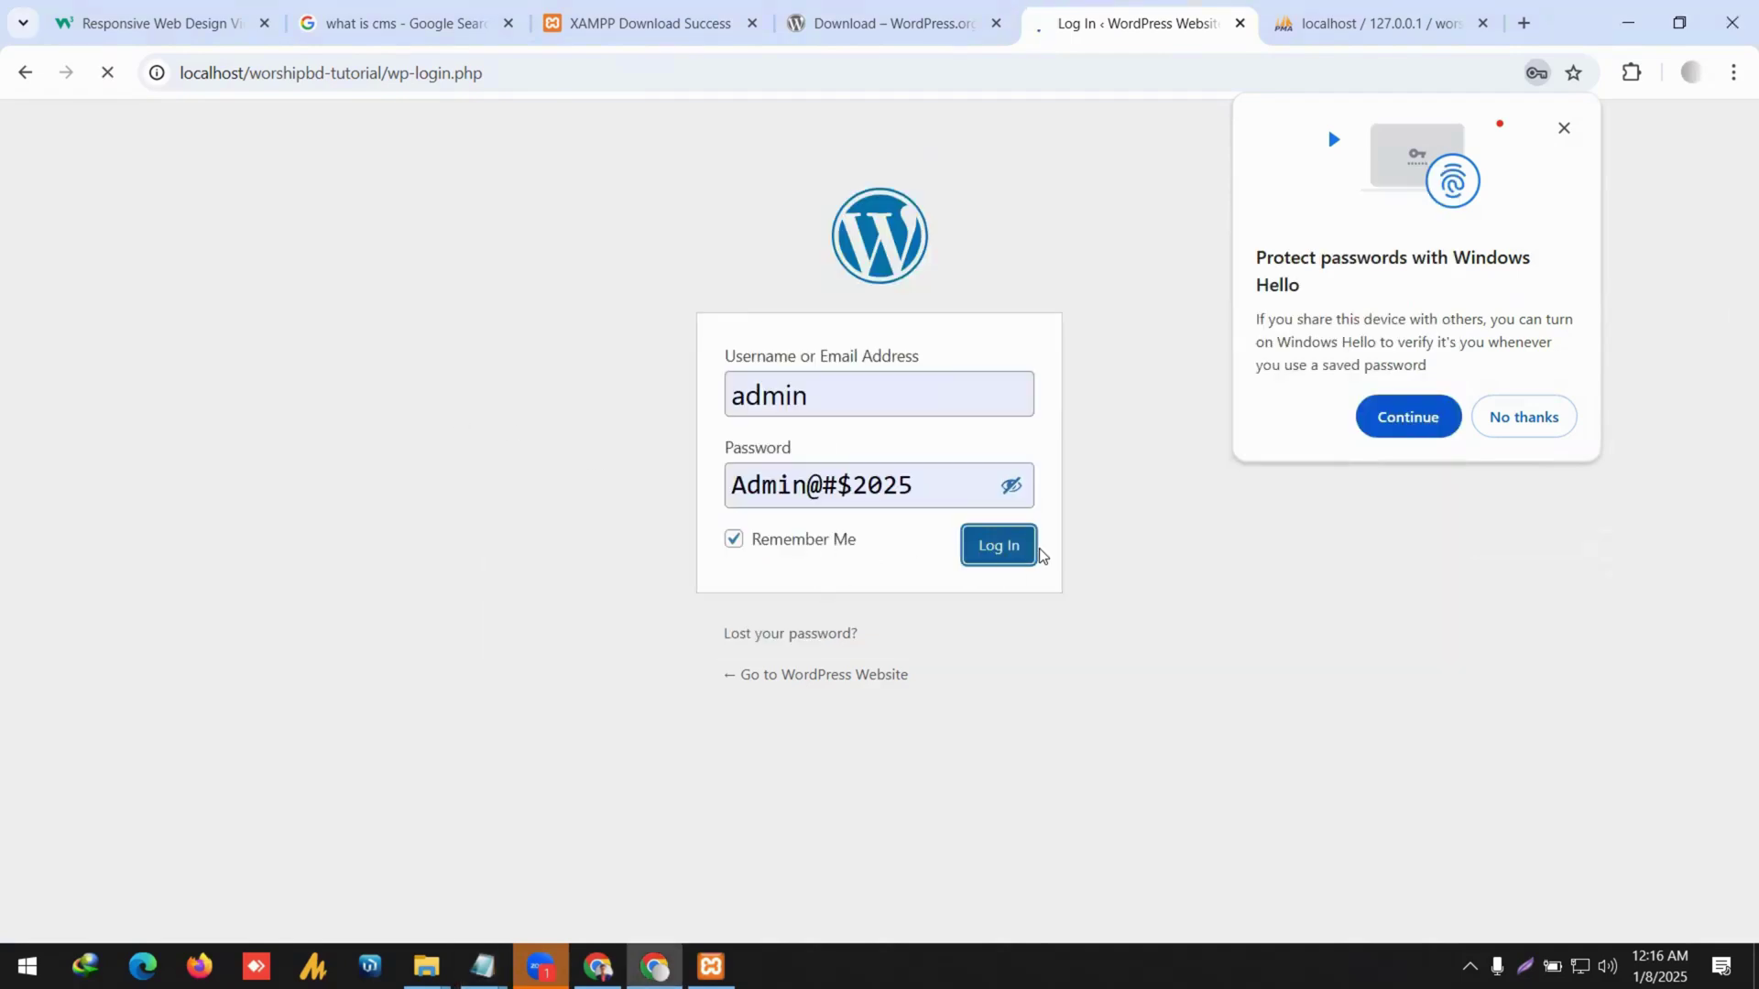
Dismiss the Windows Hello prompt and switch to the phpMyAdmin worshipbd-tutorial tab.
click(1561, 128)
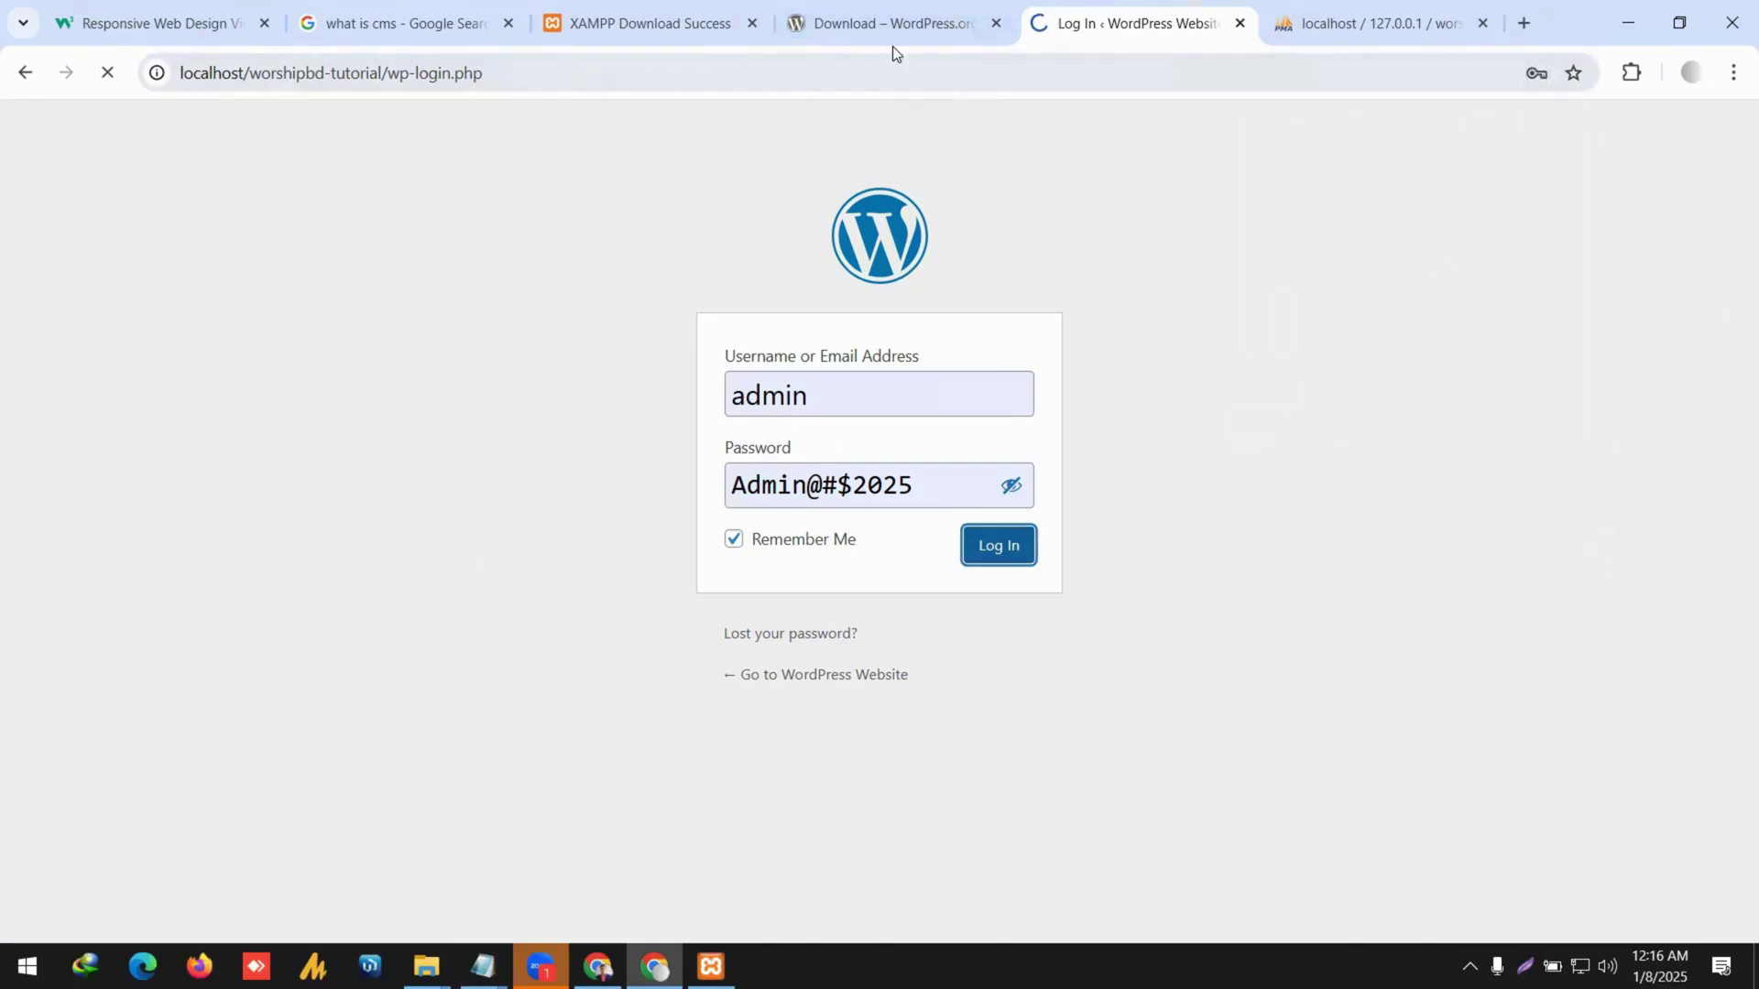
click(865, 23)
click(1070, 14)
drag(390, 72, 182, 74)
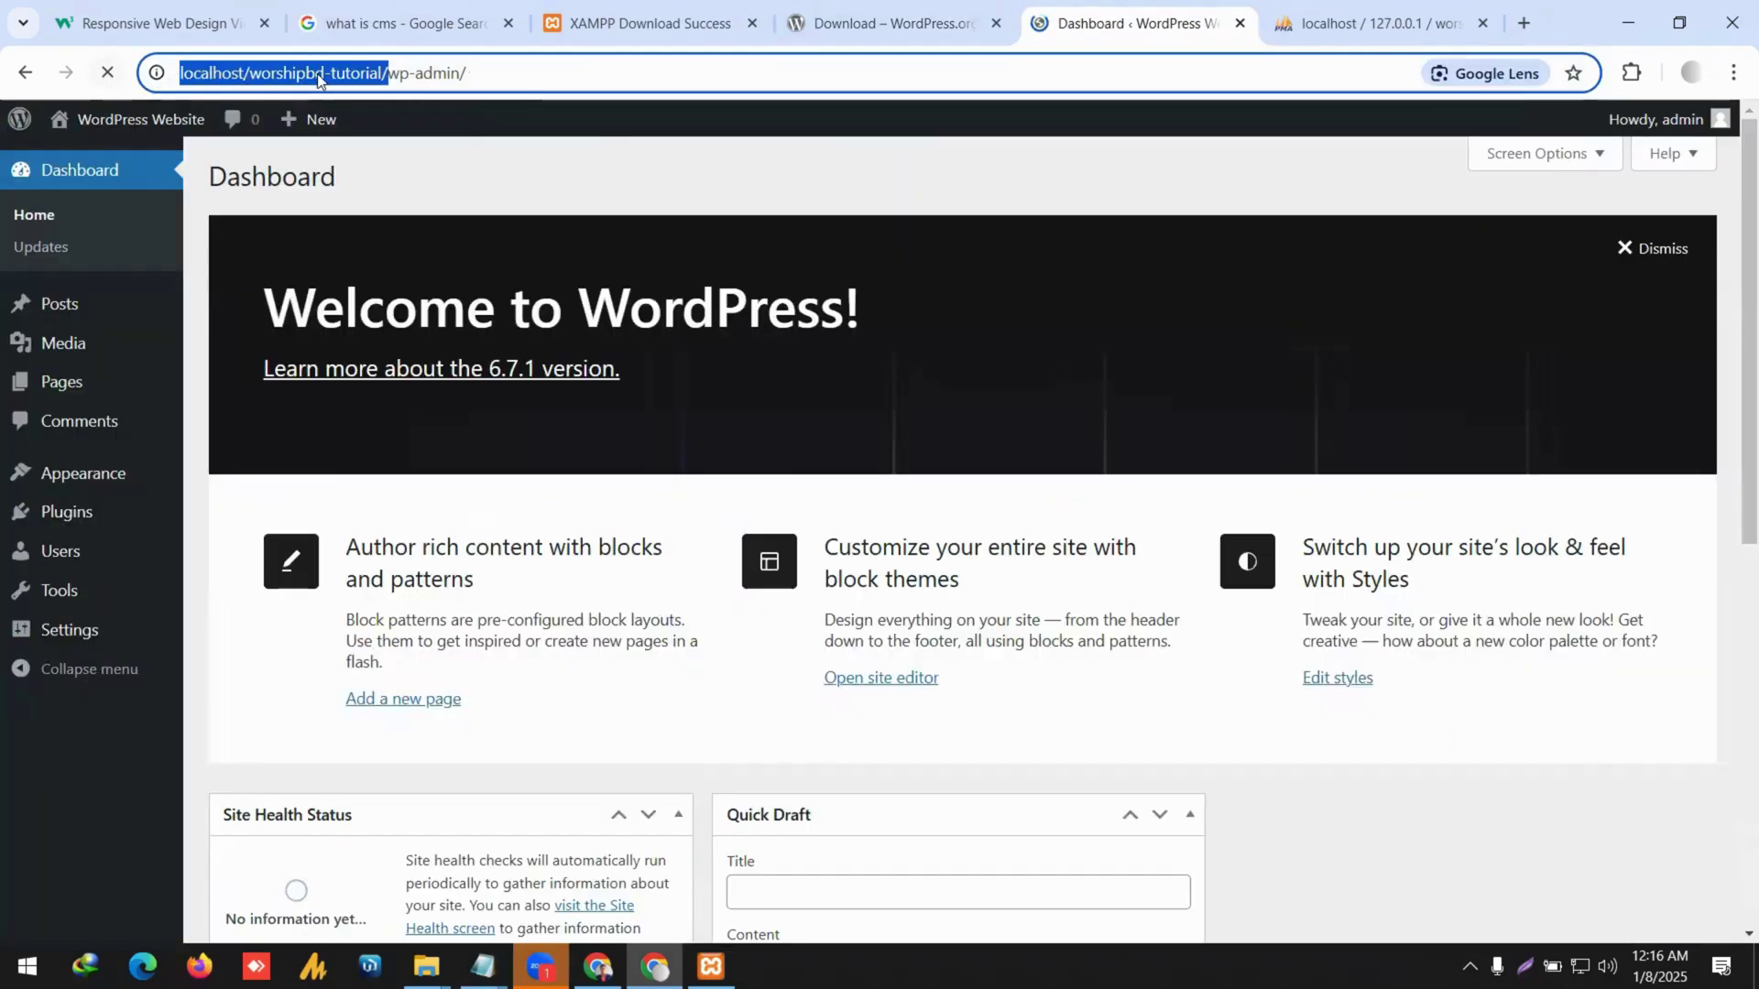
click(1356, 23)
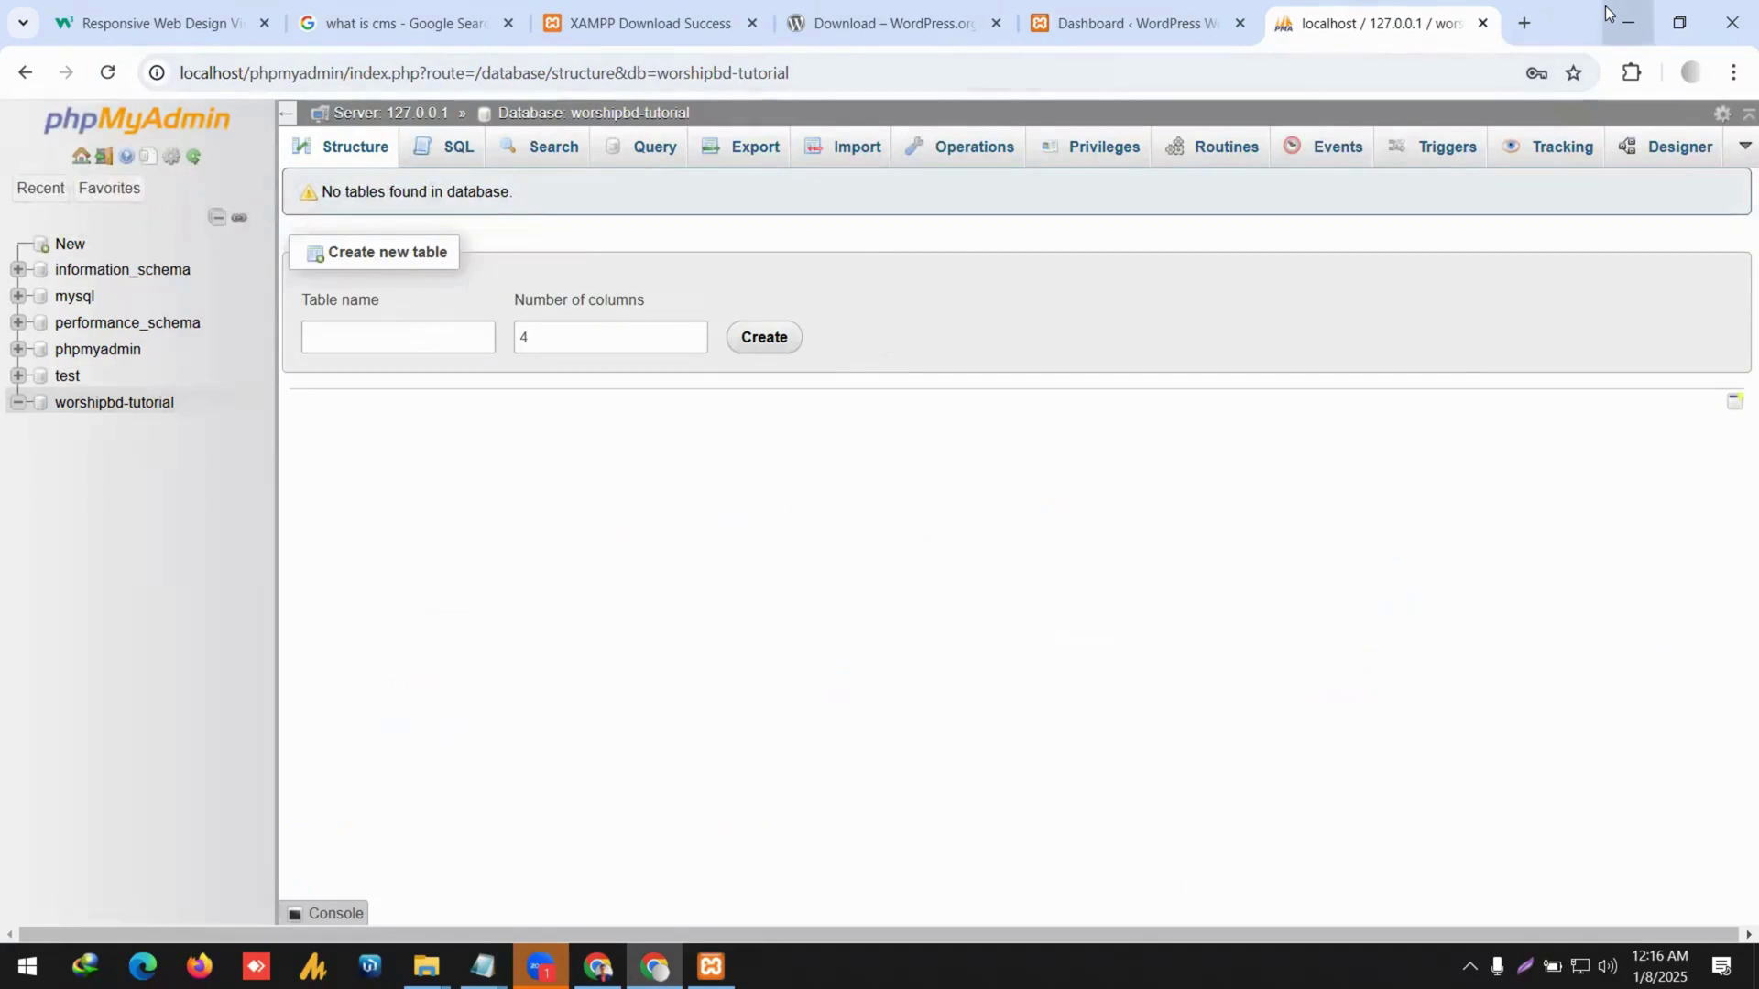
drag(1383, 21, 888, 20)
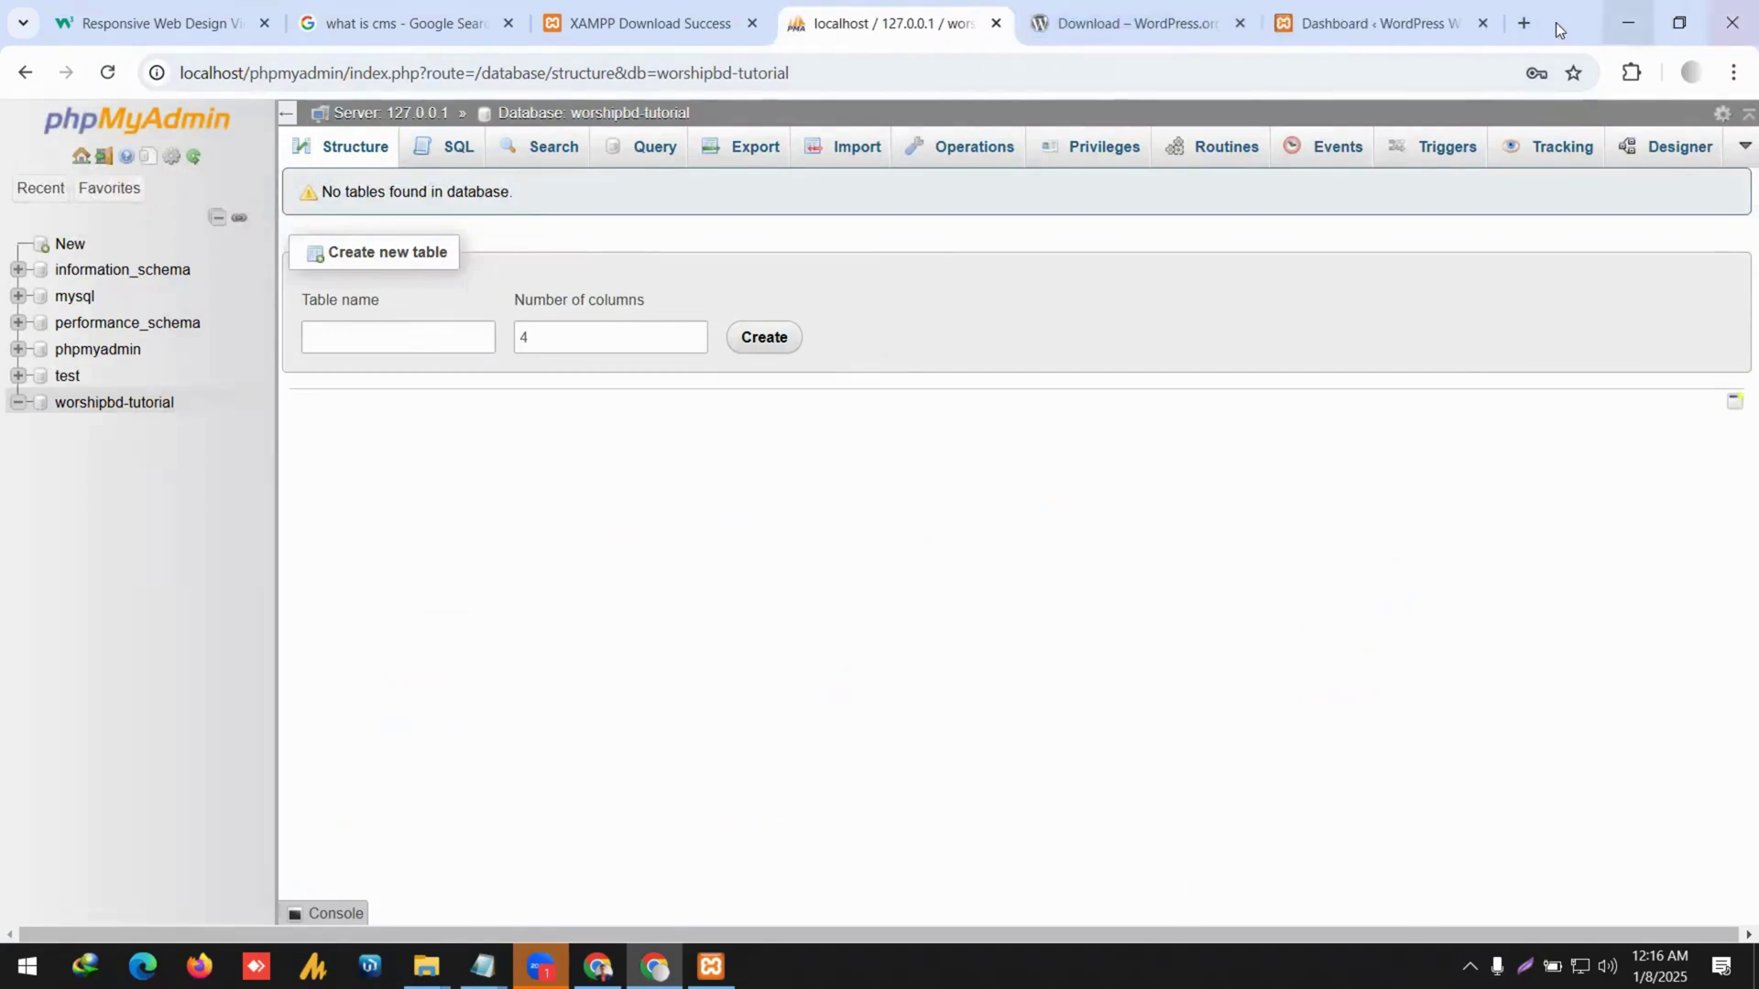
click(1523, 23)
key(ctrl+v)
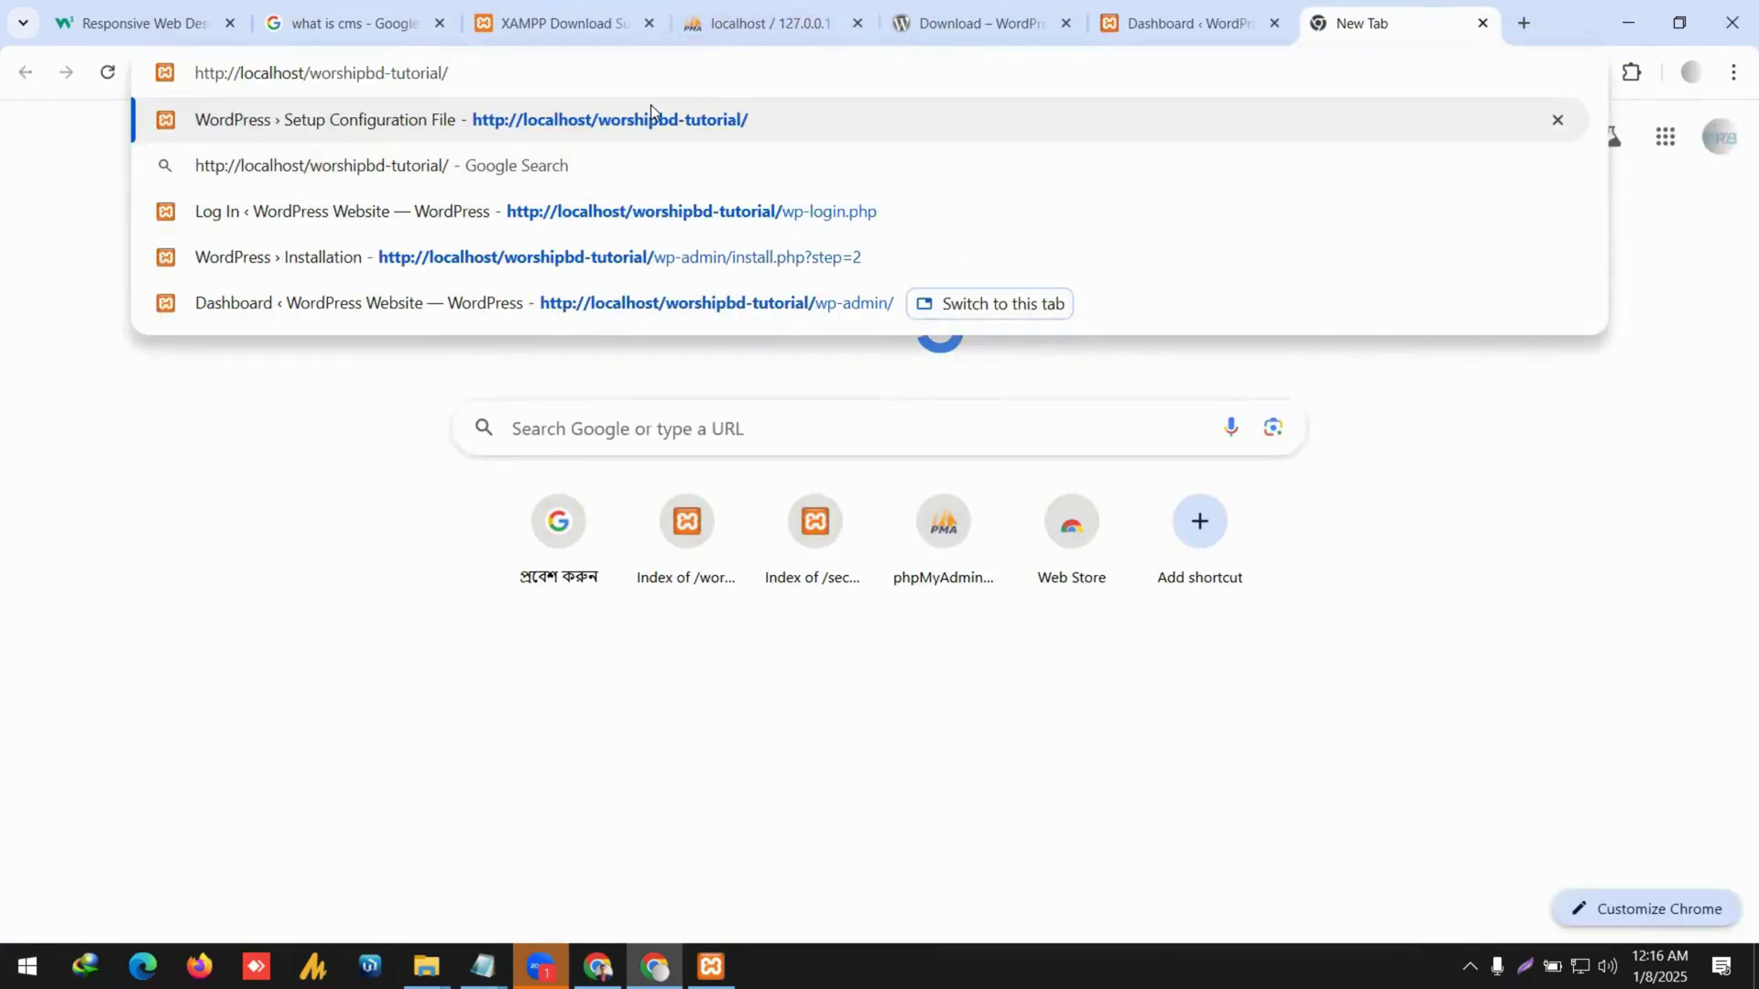
click(648, 118)
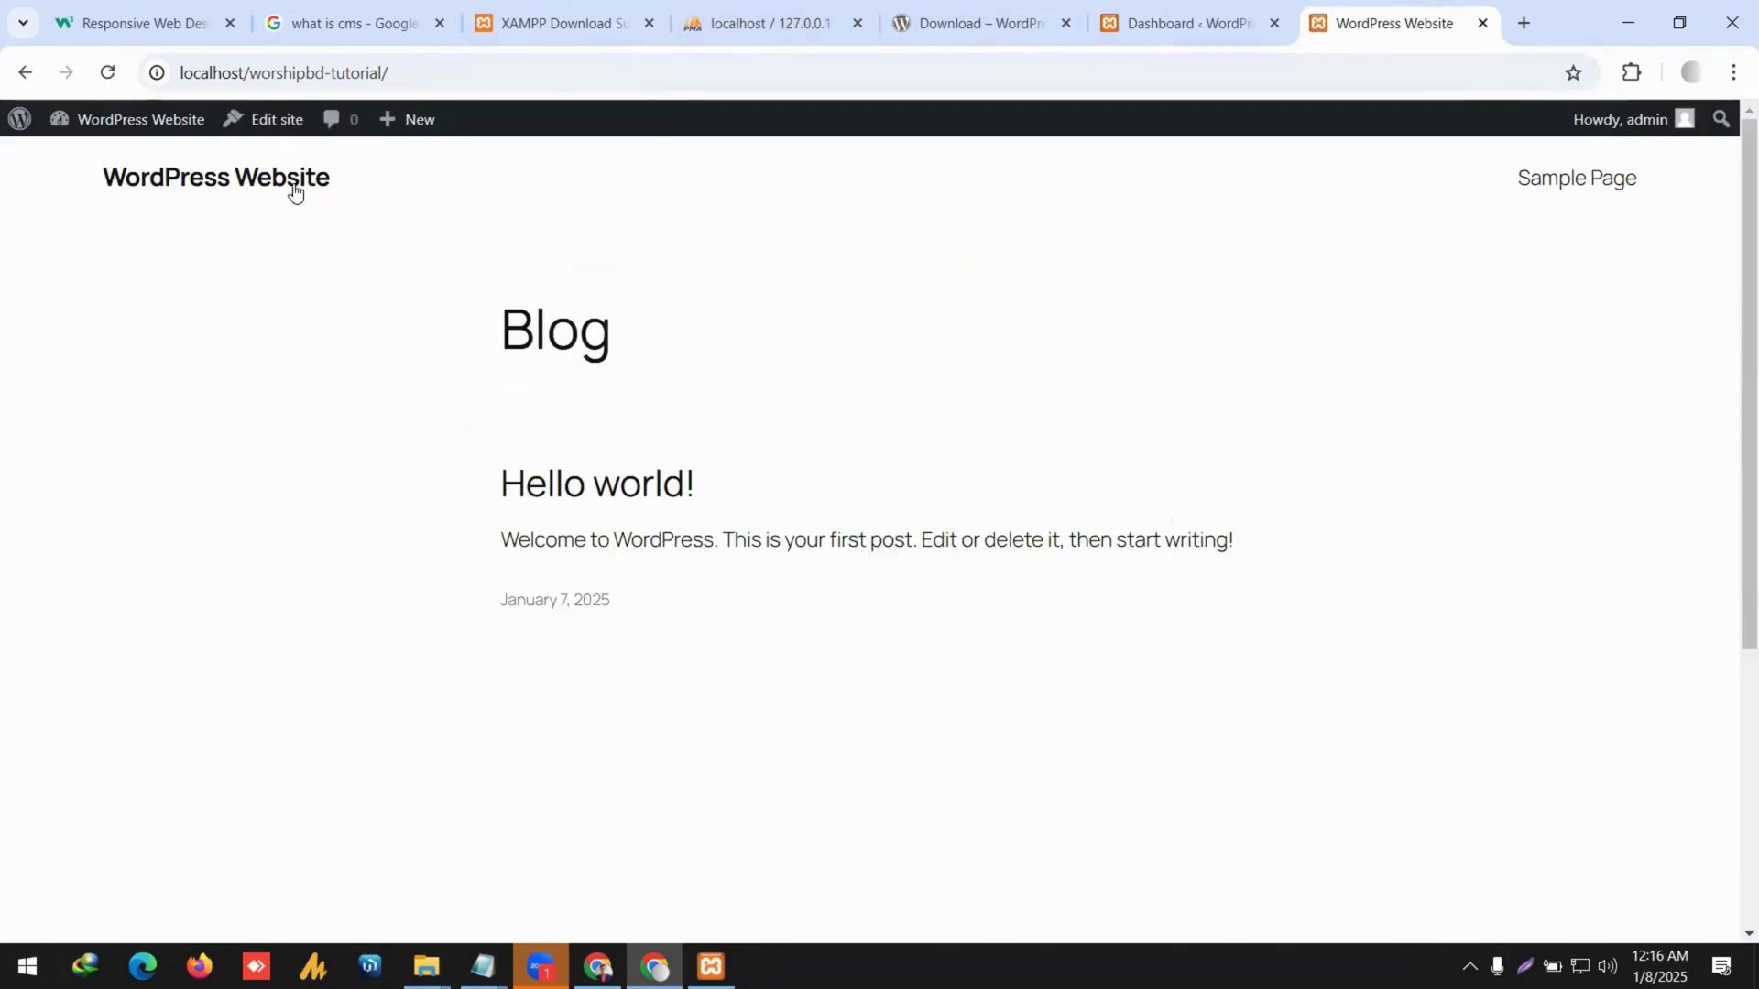
Scroll through the front page's Blog with its Hello world! post.
drag(94, 220, 1127, 677)
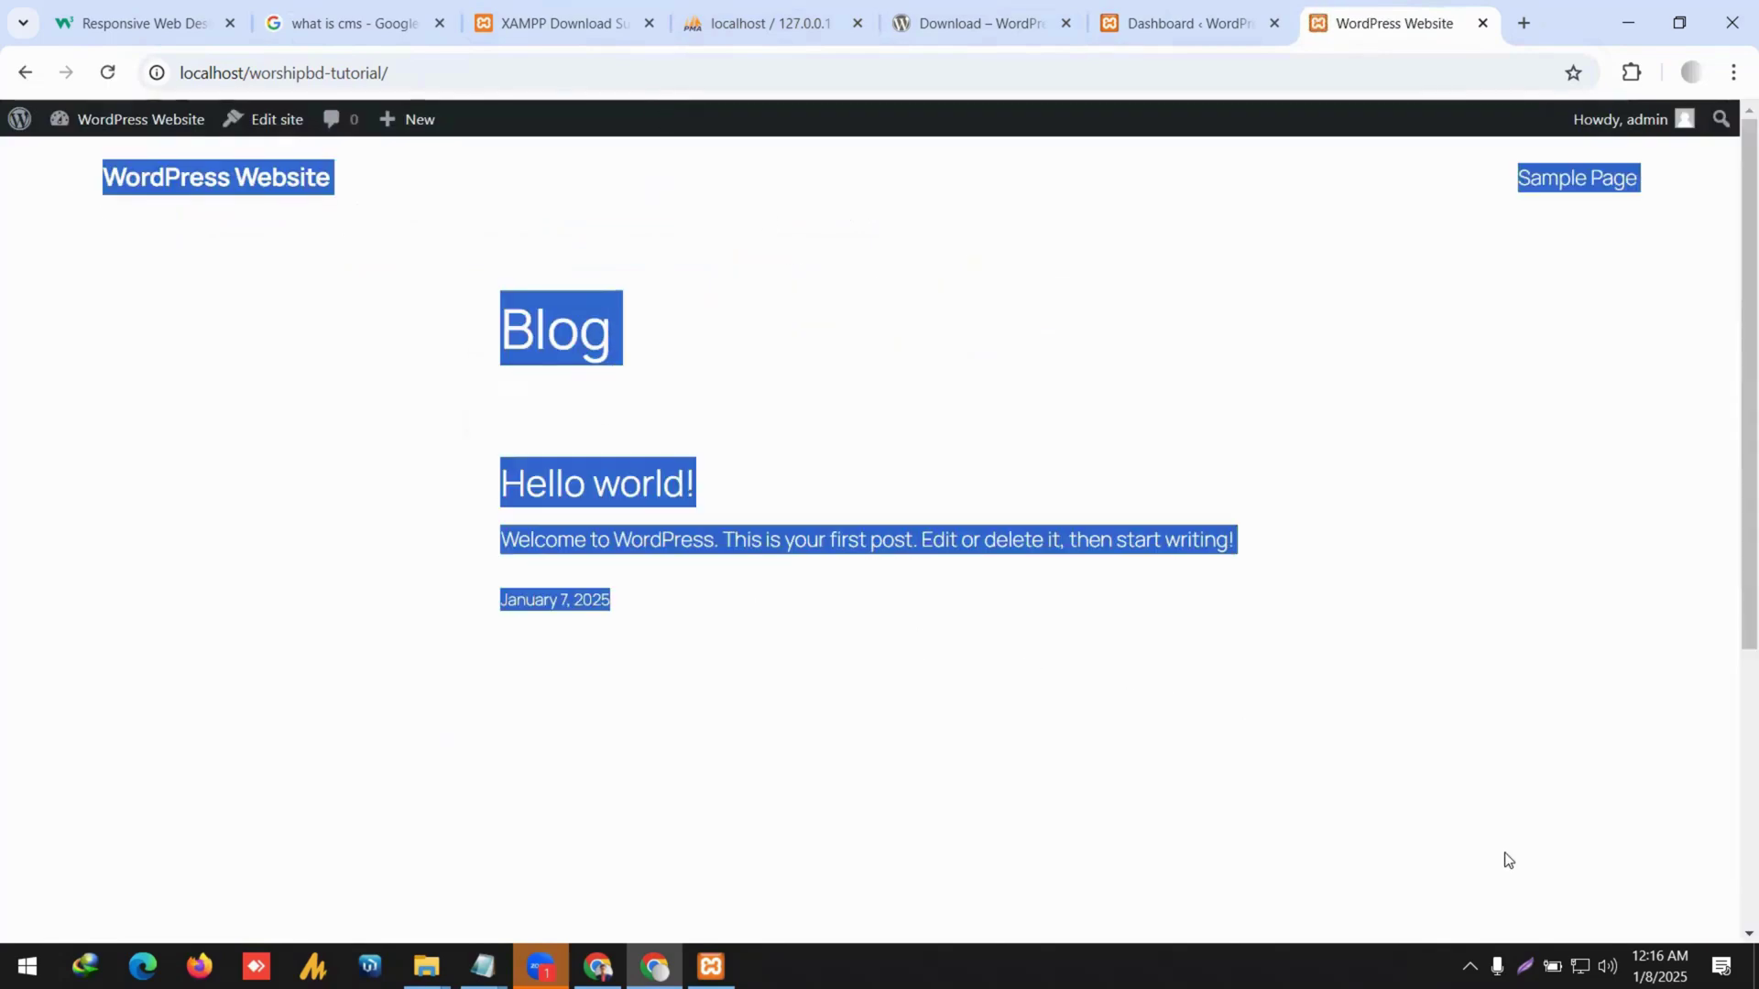
scroll(1503, 769, down, 5)
scroll(1496, 769, up, 4)
click(1181, 711)
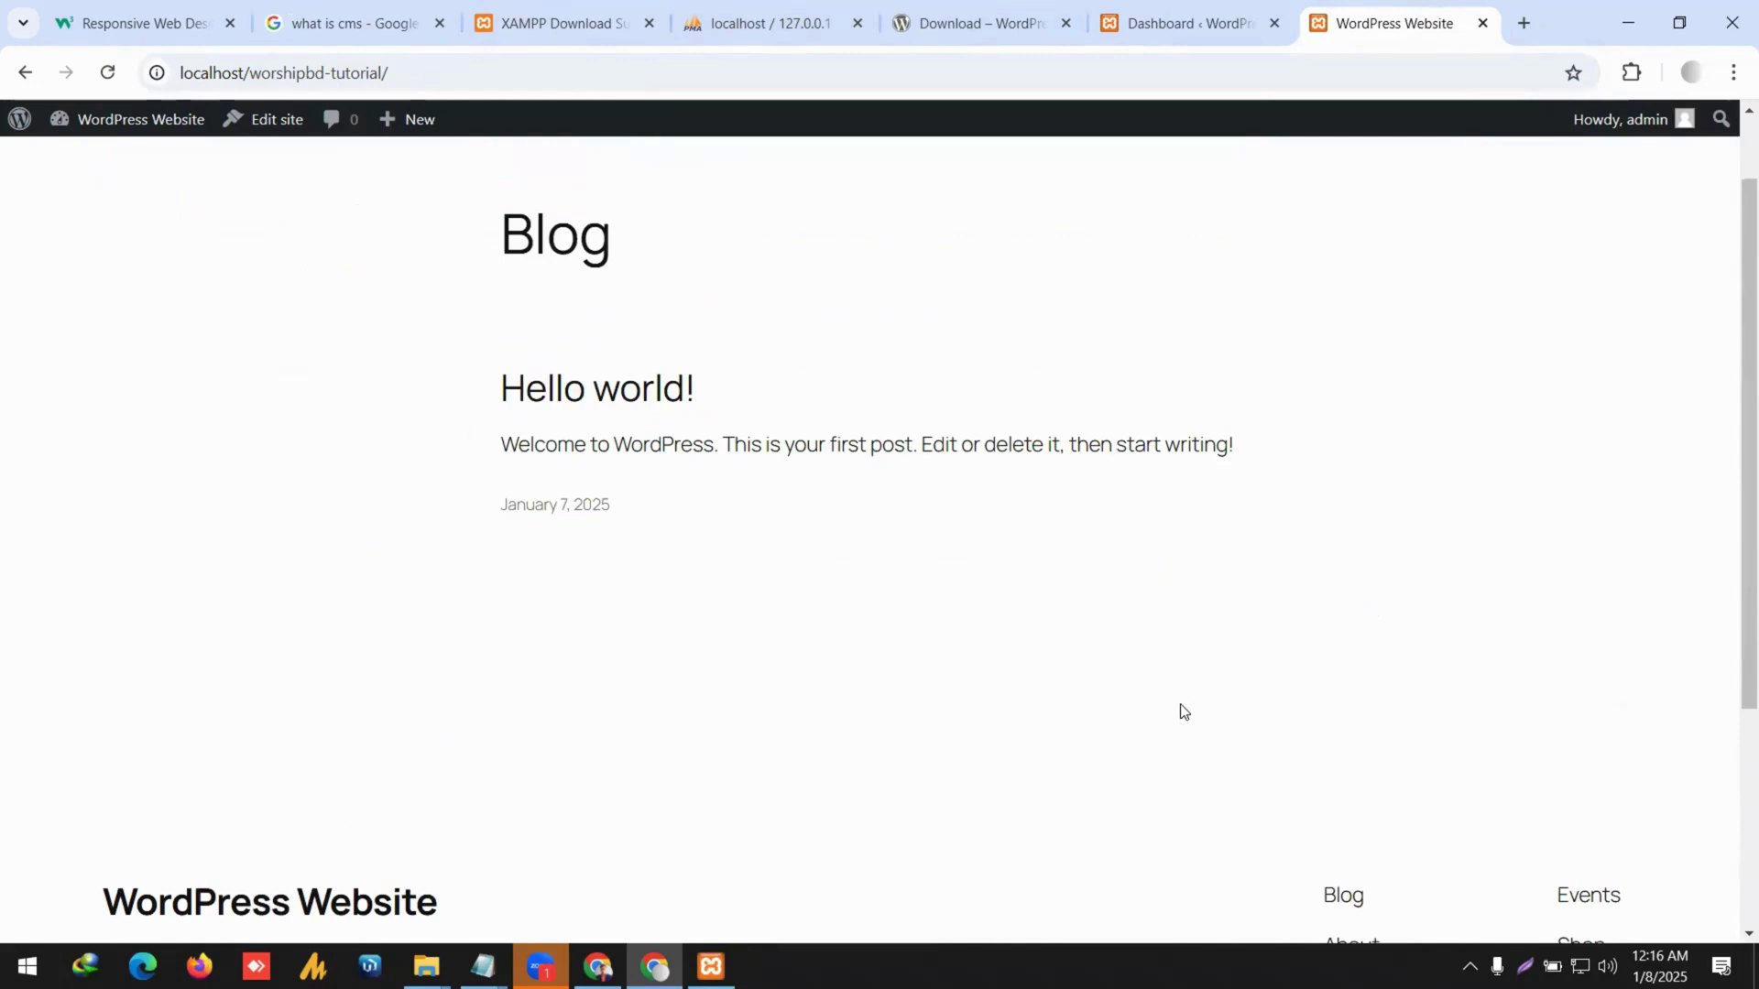
scroll(1107, 707, down, 3)
scroll(993, 659, up, 5)
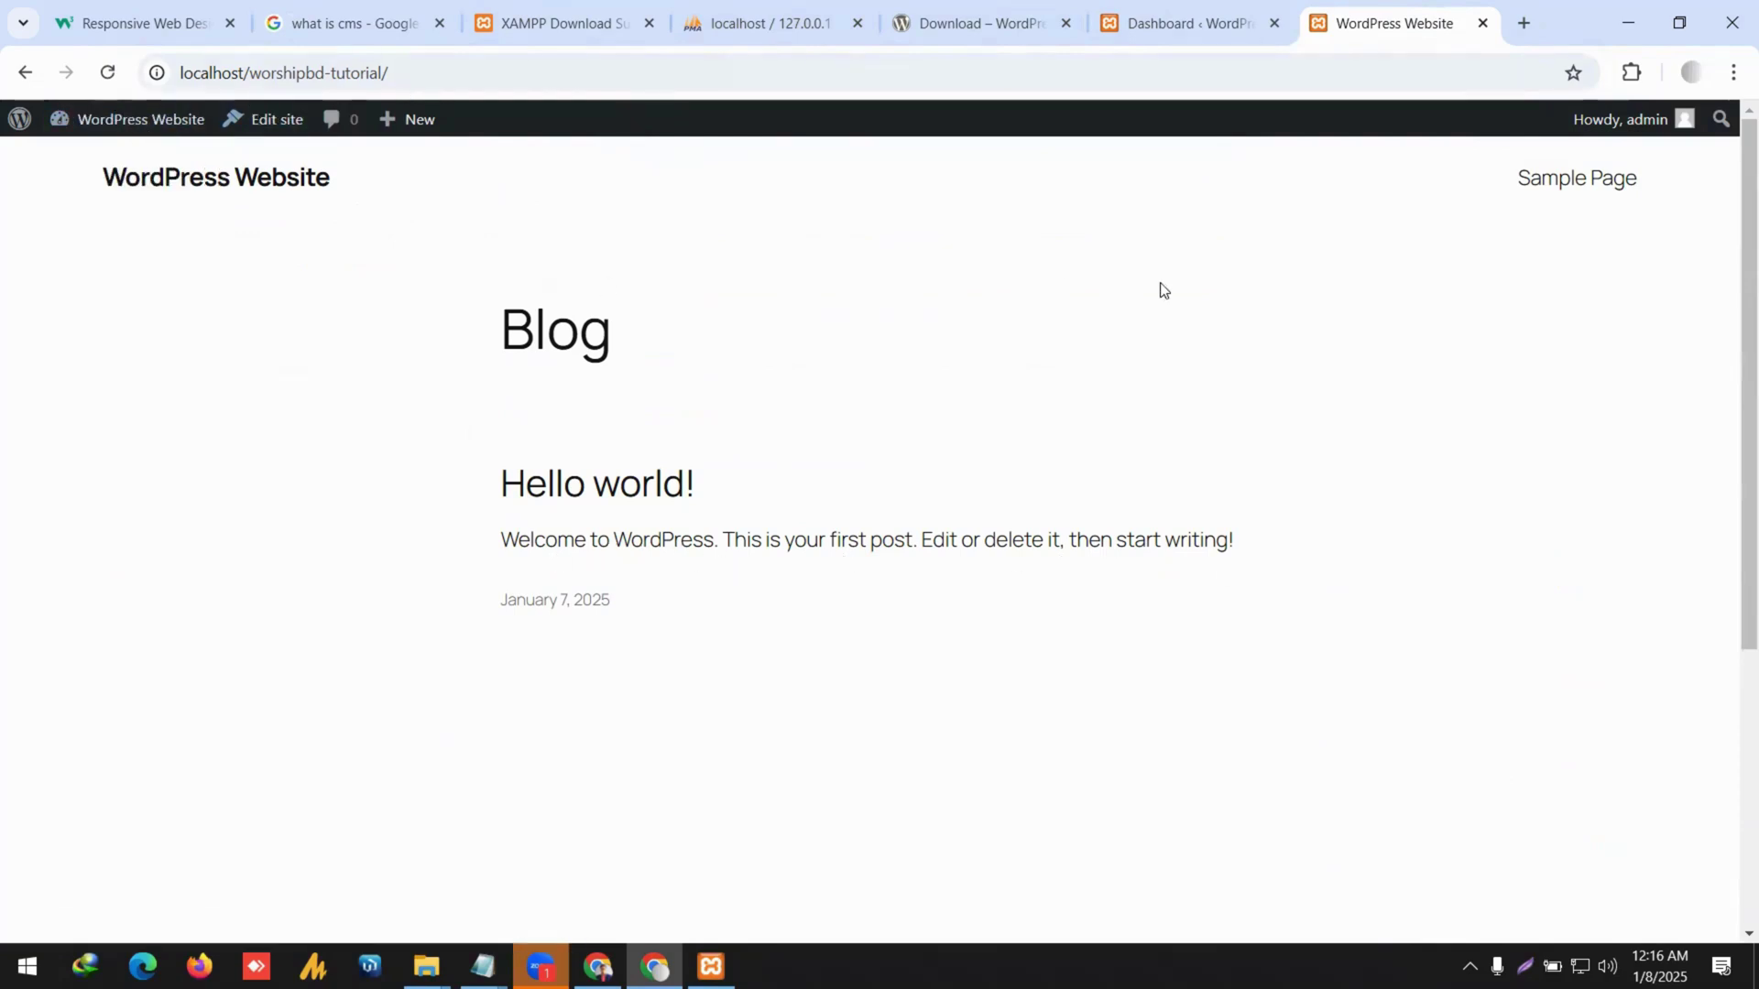
scroll(1228, 365, down, 4)
scroll(1229, 364, up, 4)
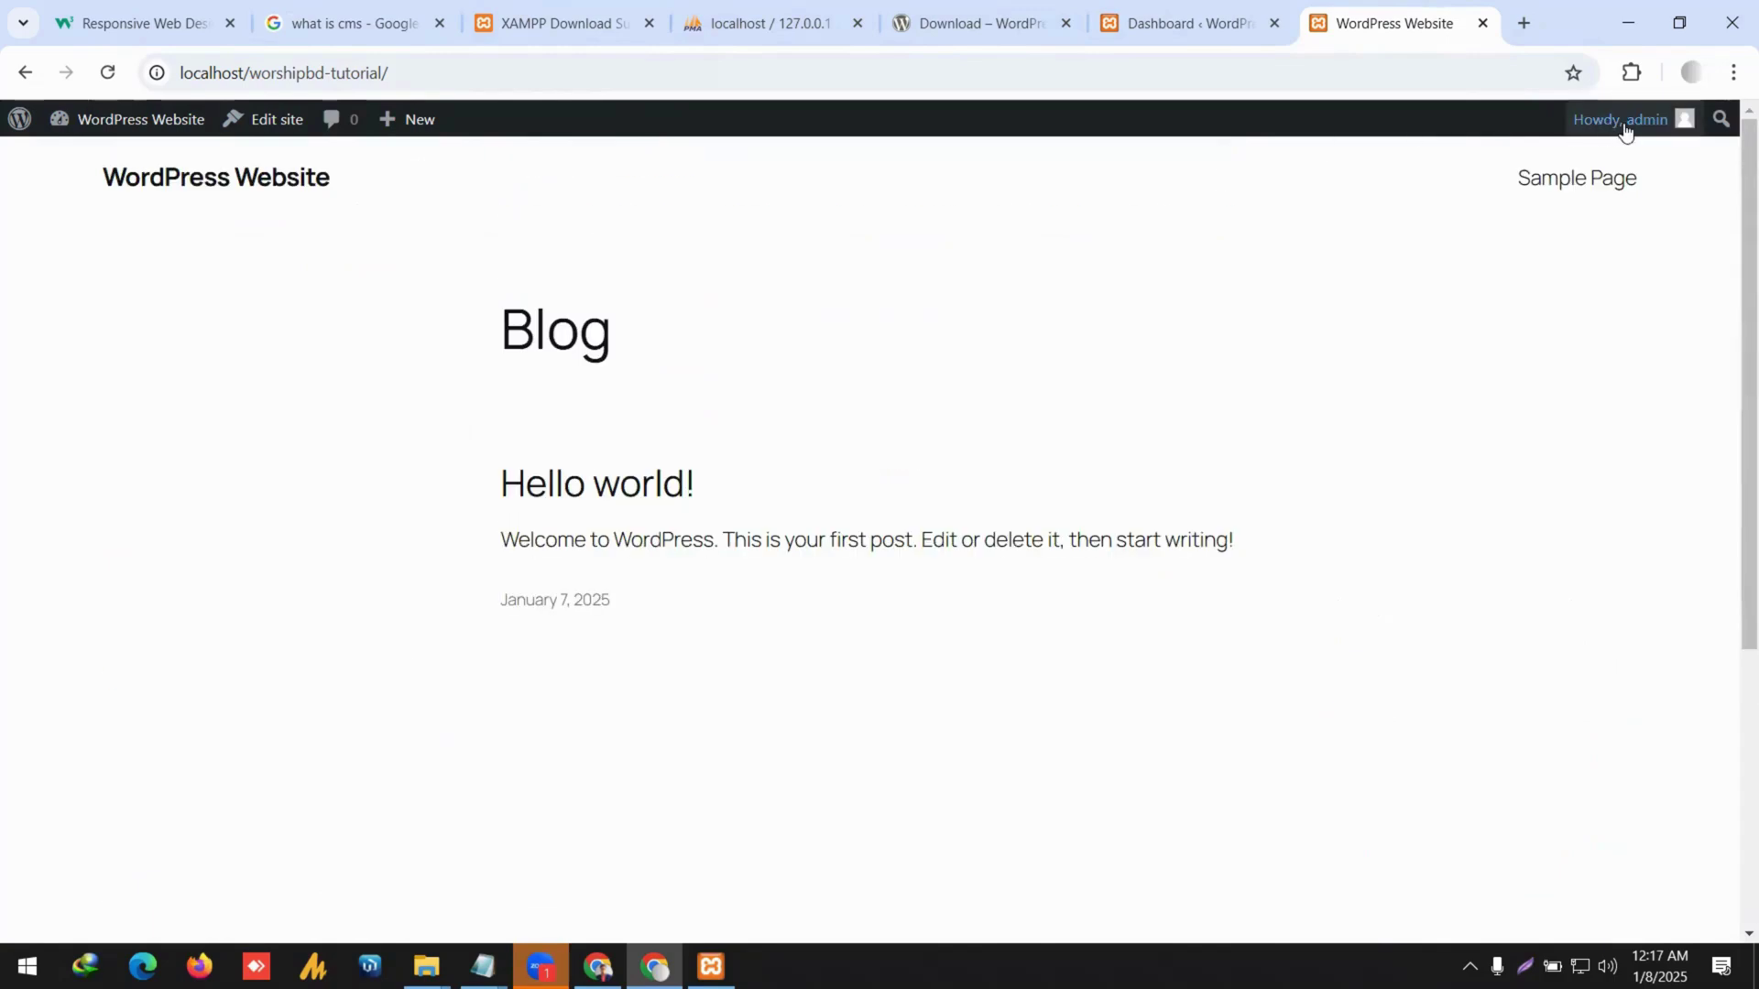
Log out of the WordPress admin and return to the site's front page.
mouse_move(1621, 126)
click(1554, 226)
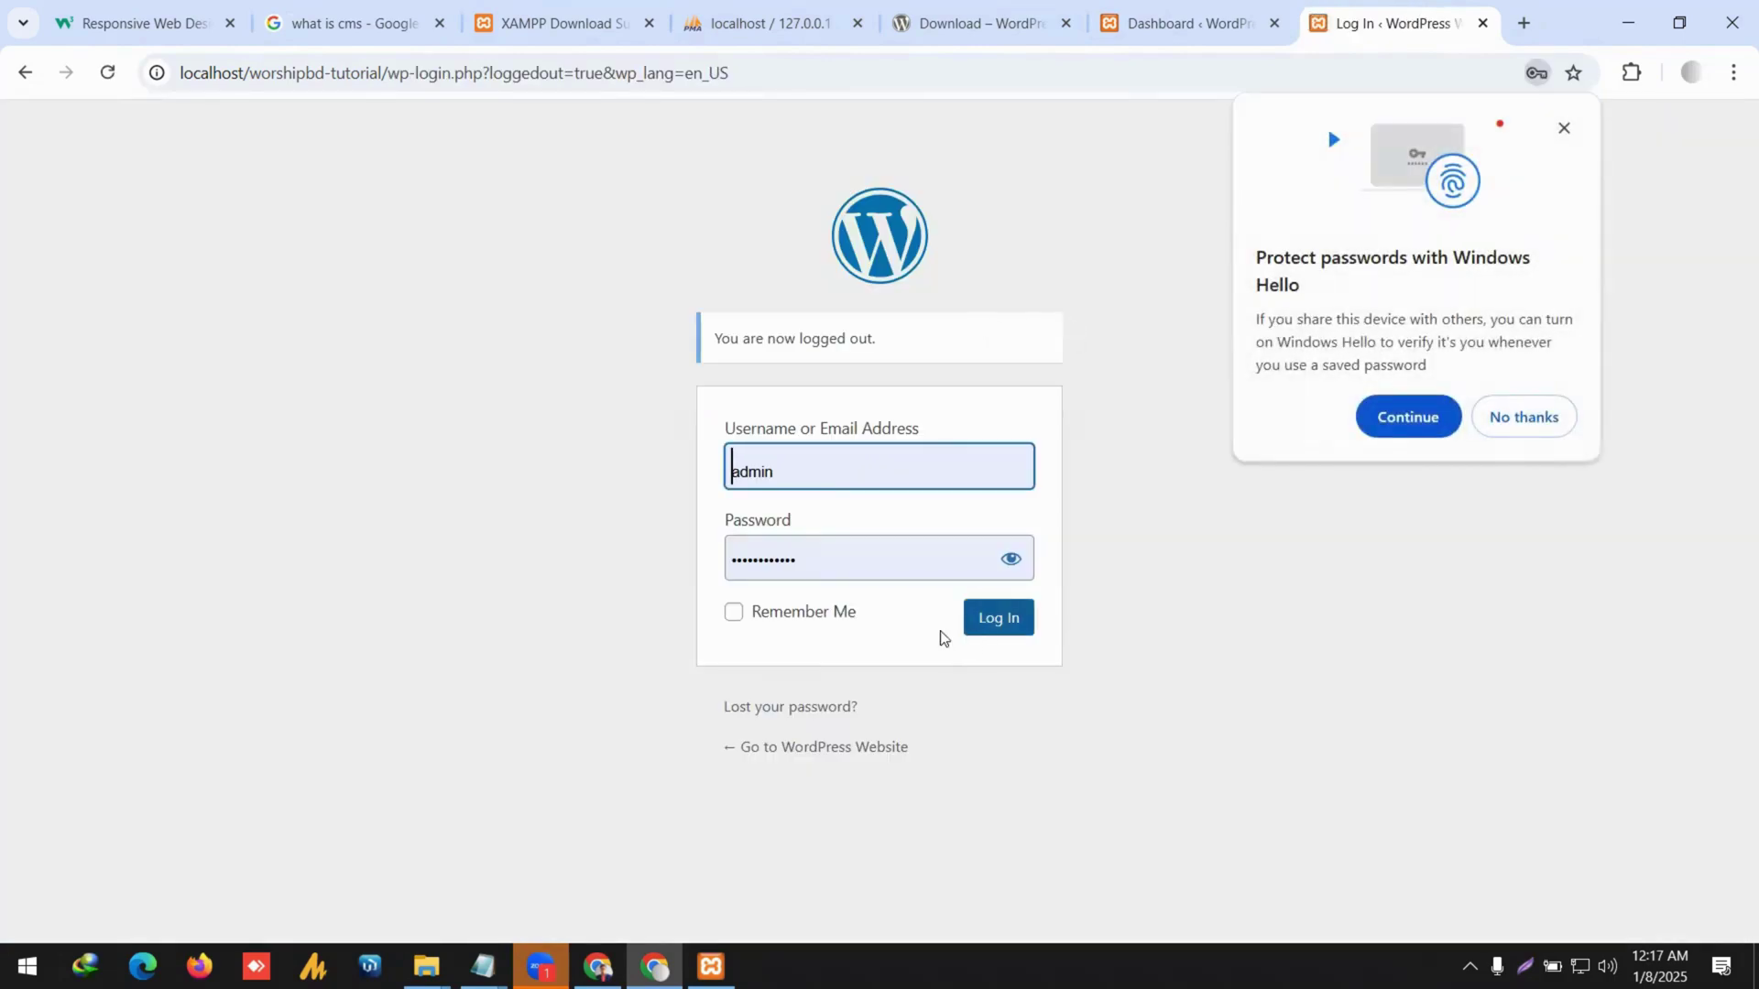
drag(388, 75, 850, 91)
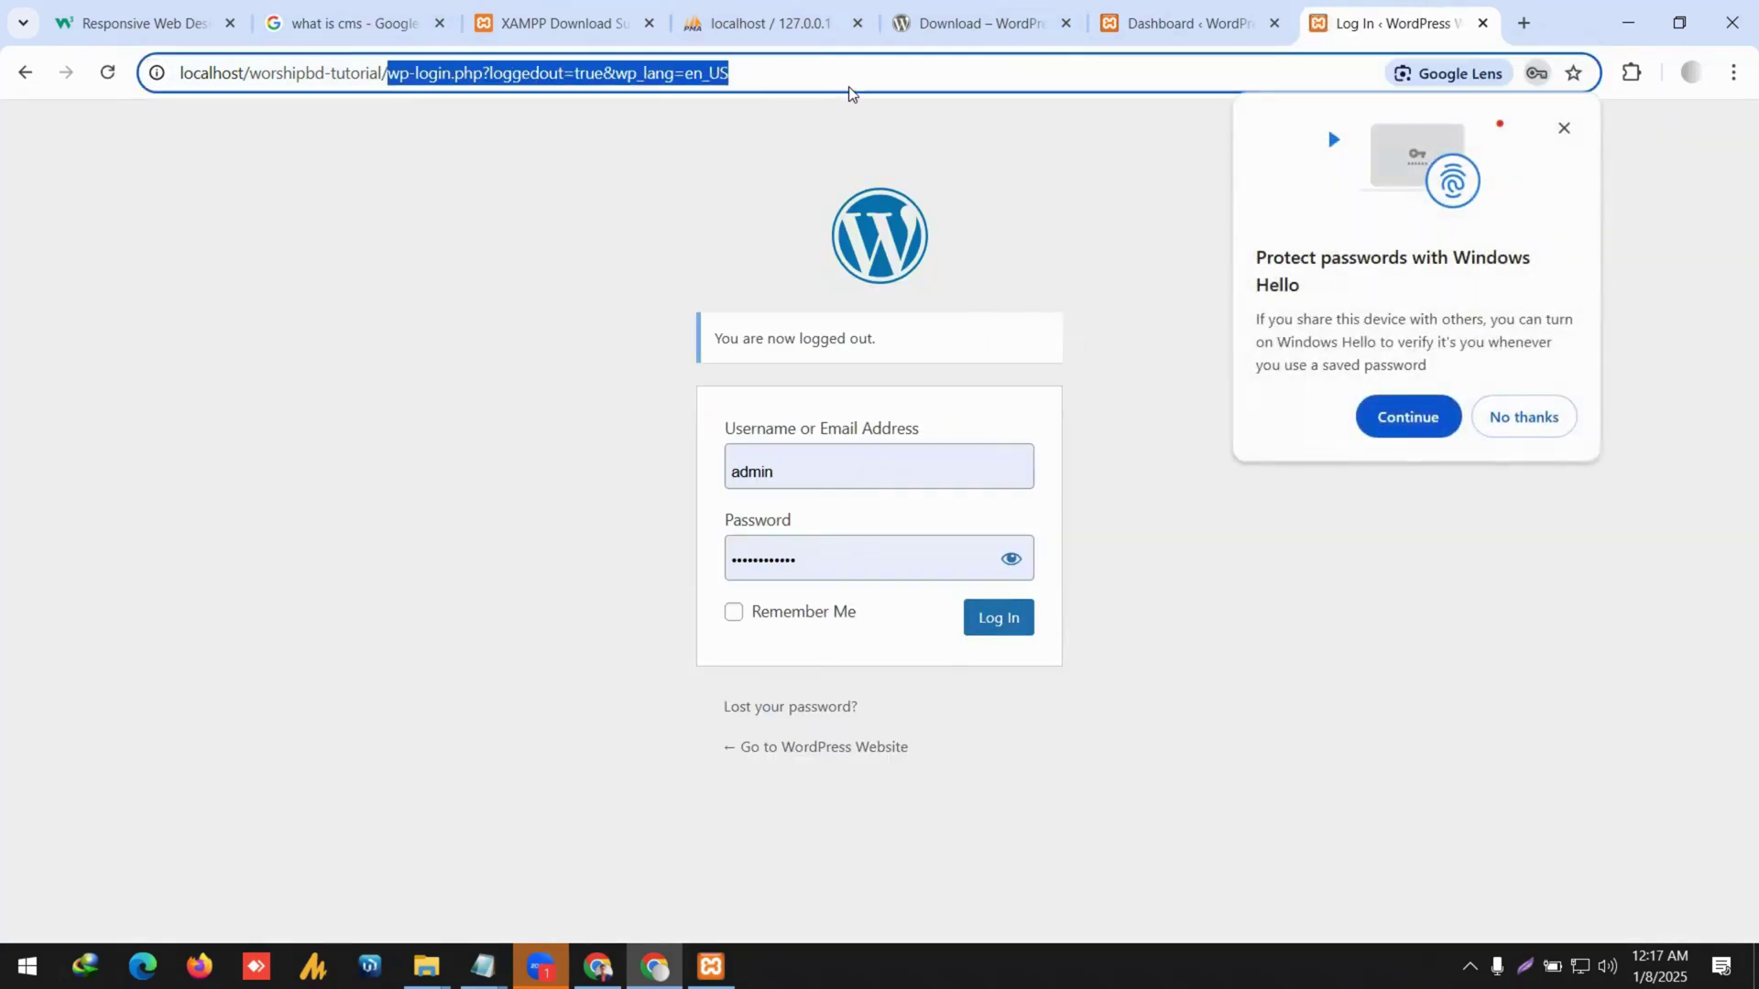
key(BackSpace)
key(Return)
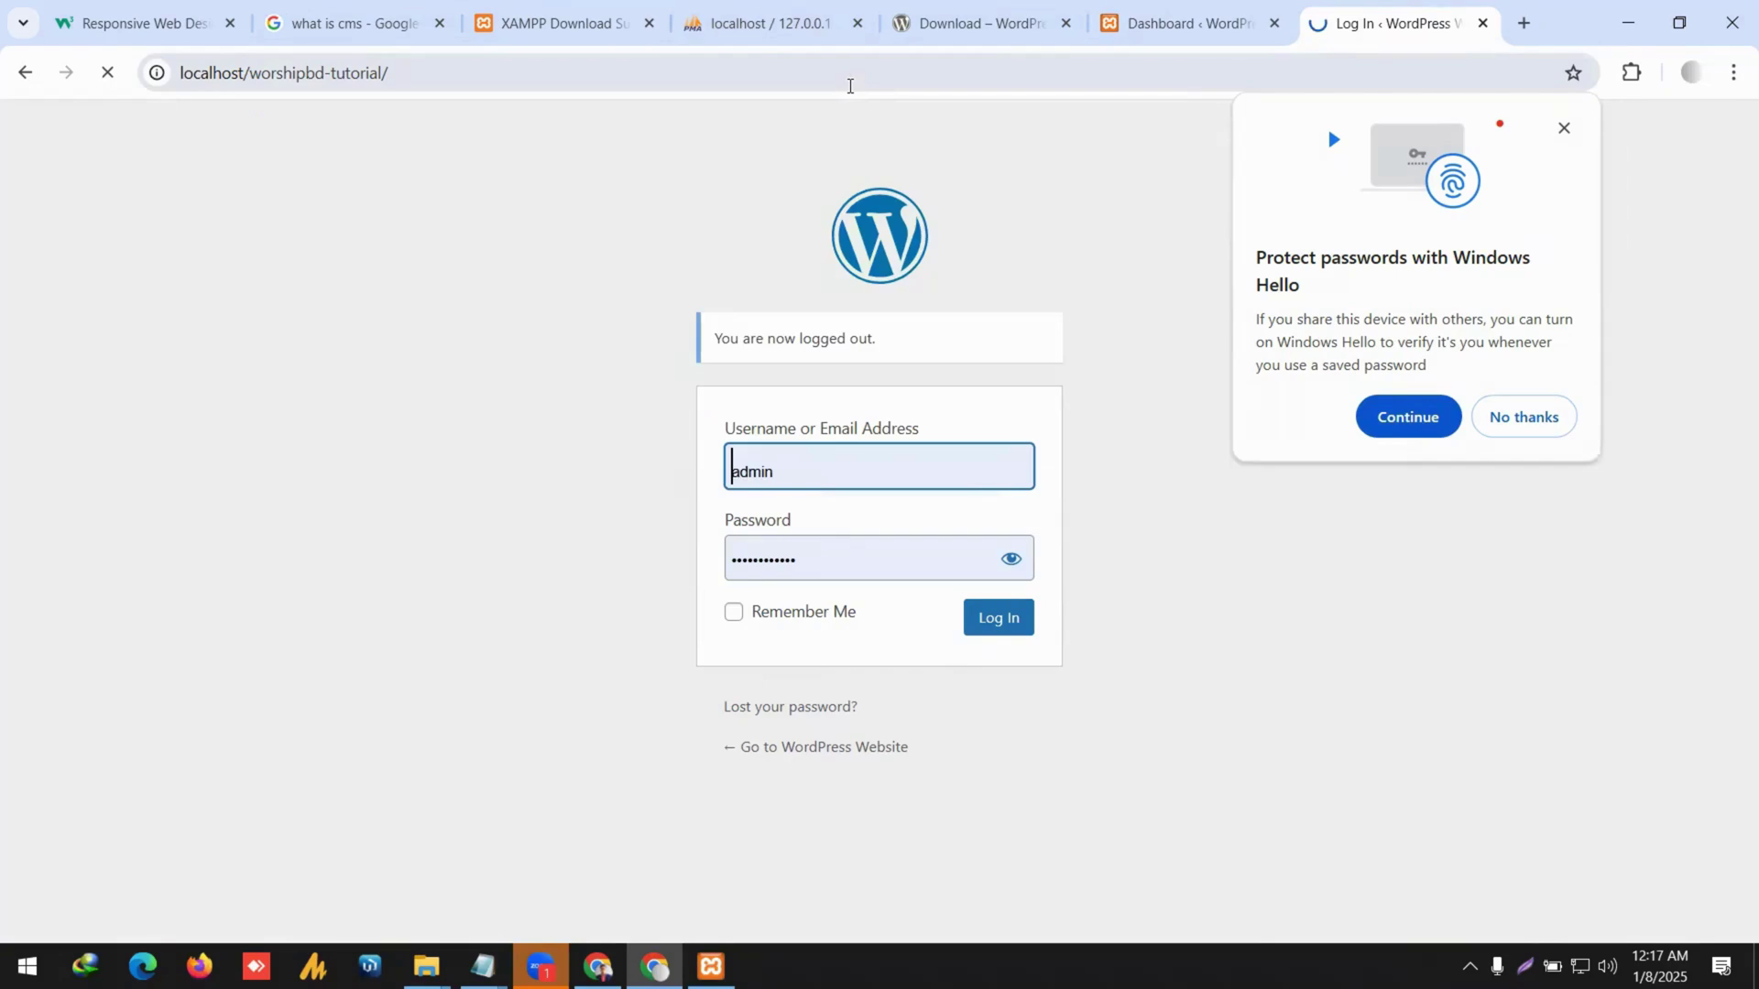
click(1564, 127)
scroll(1127, 444, down, 5)
scroll(1088, 457, up, 5)
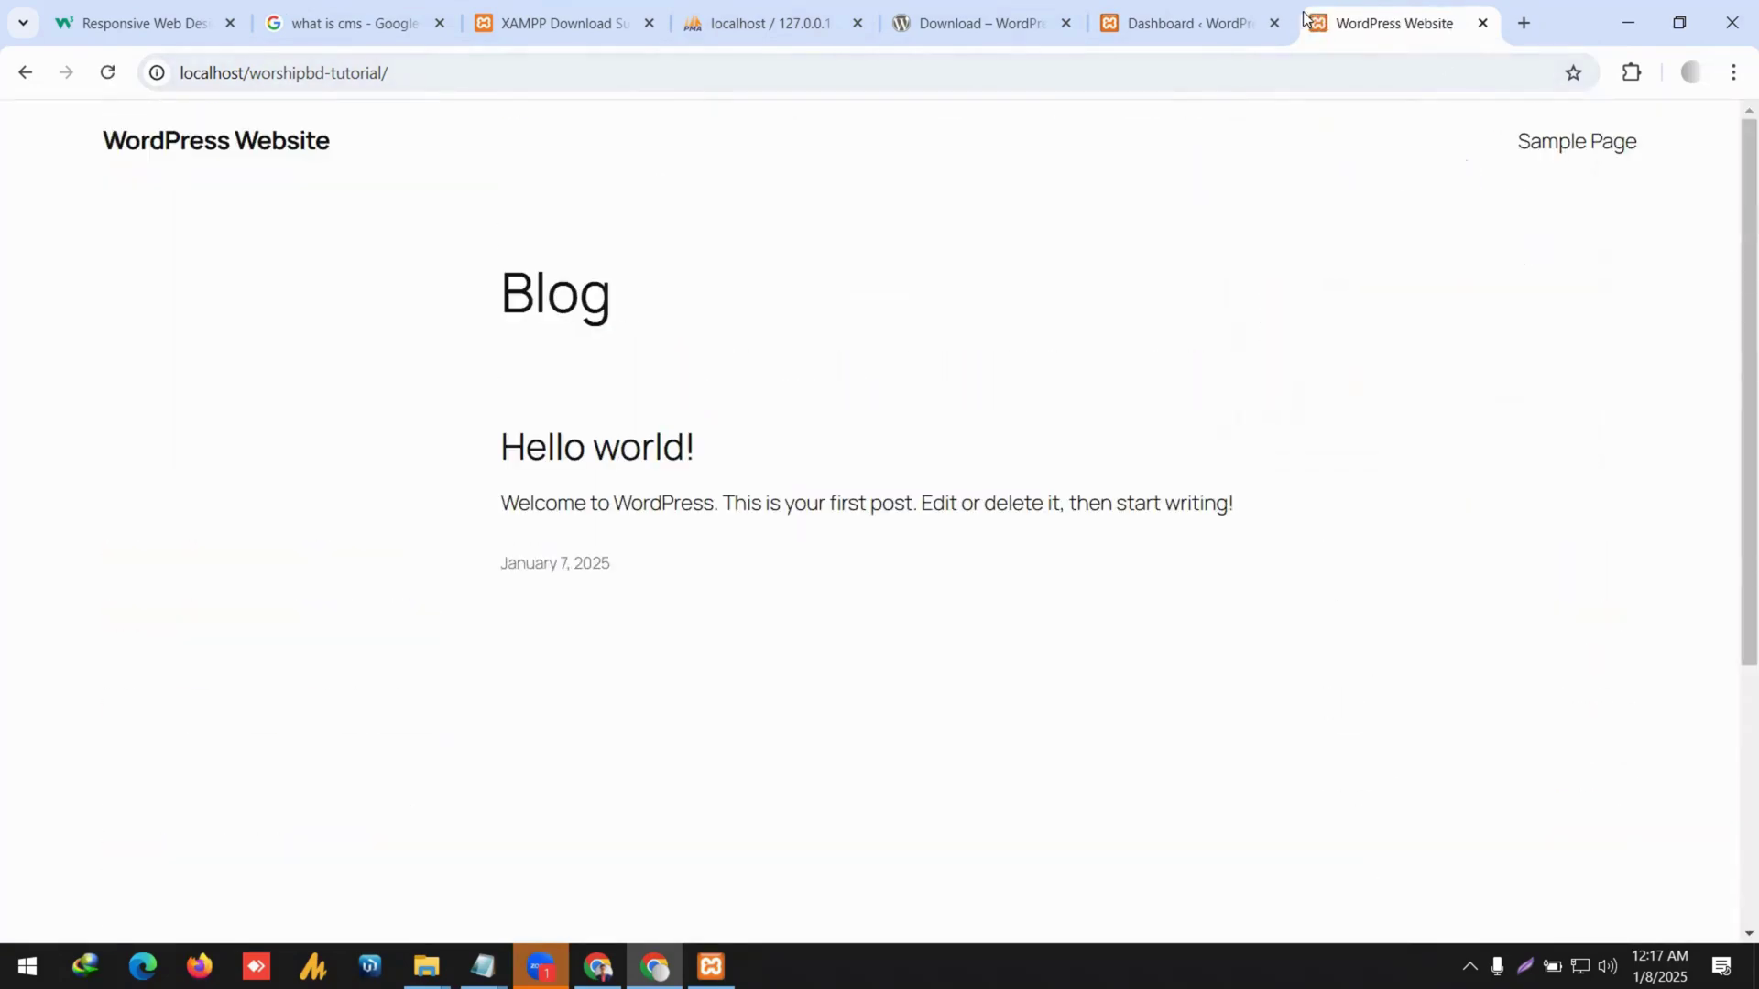
Close the old Dashboard tab and try the site URL with wp-admin appended.
click(1286, 25)
click(1272, 24)
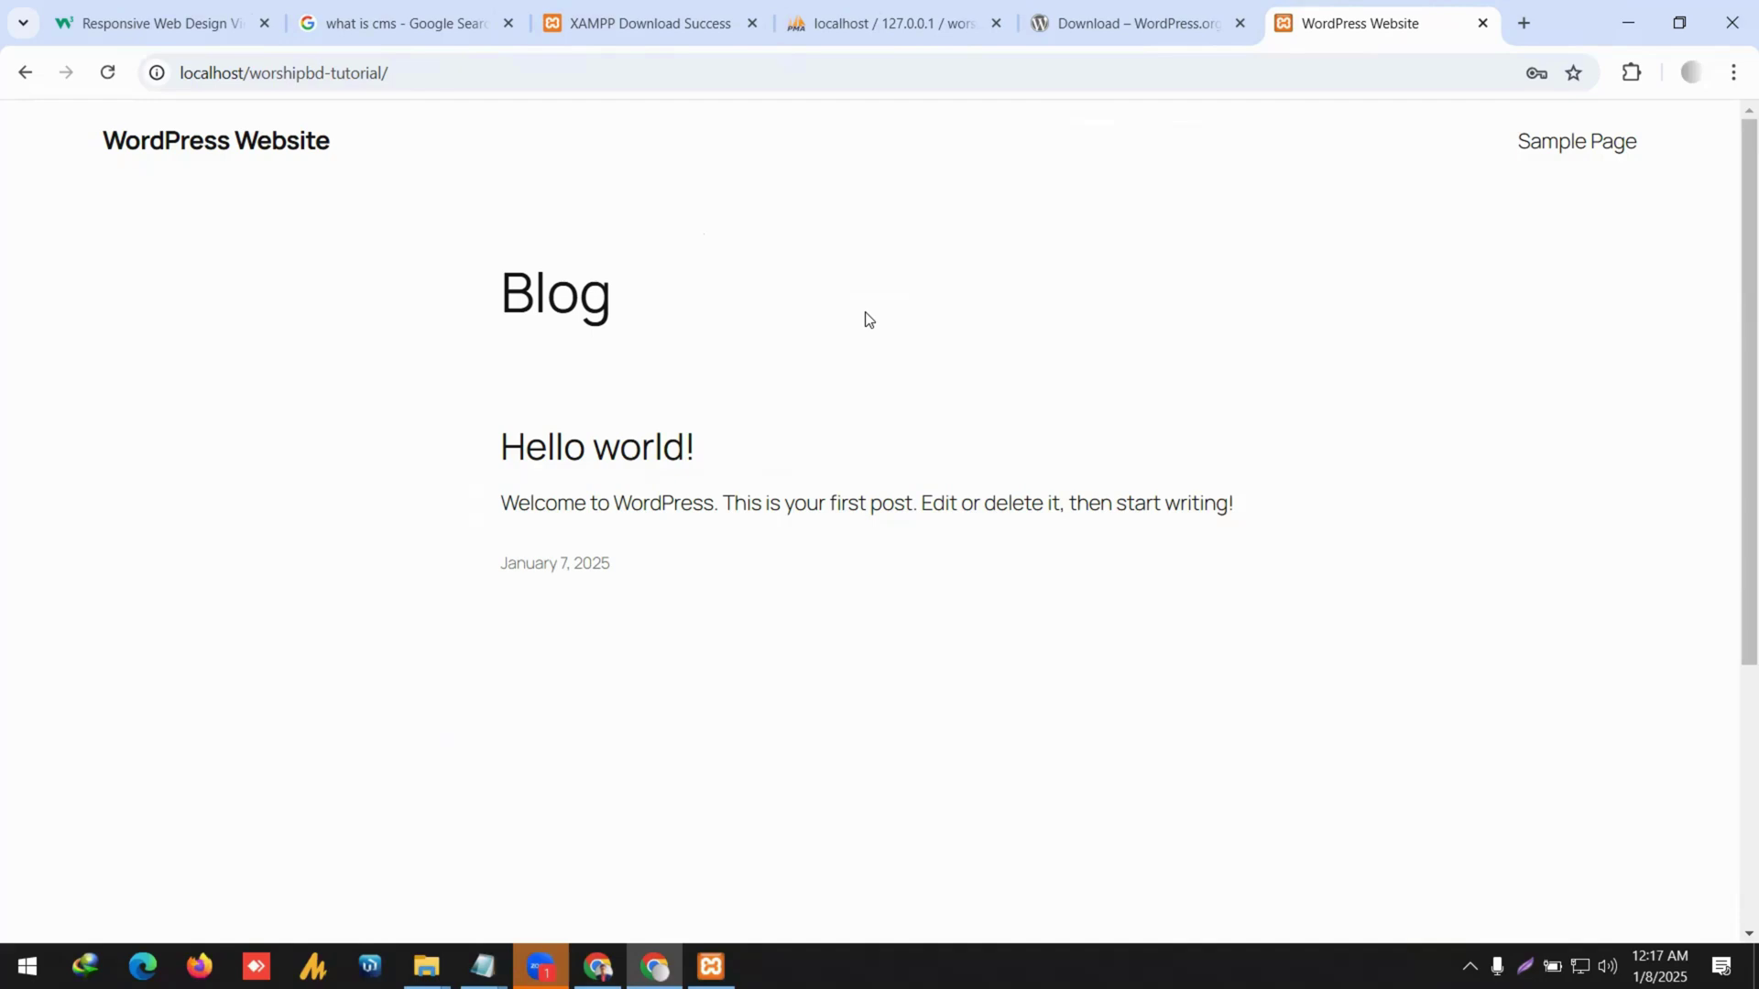
scroll(894, 359, down, 5)
scroll(897, 361, up, 5)
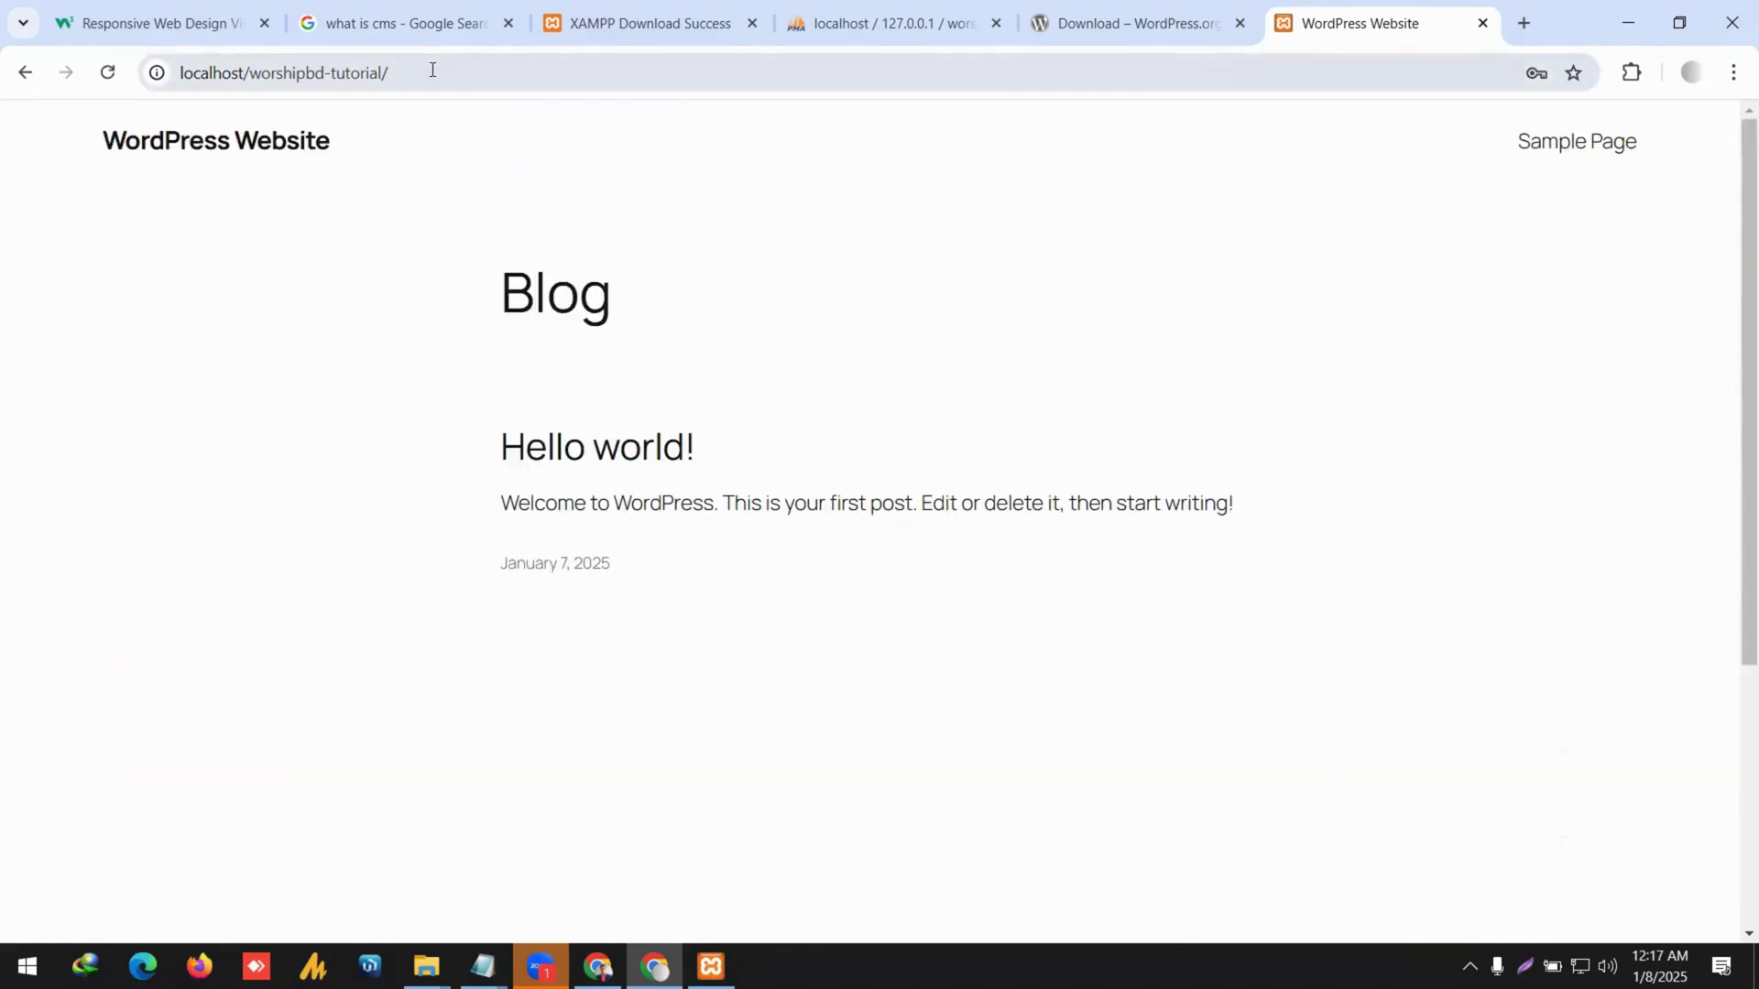
click(546, 72)
click(553, 71)
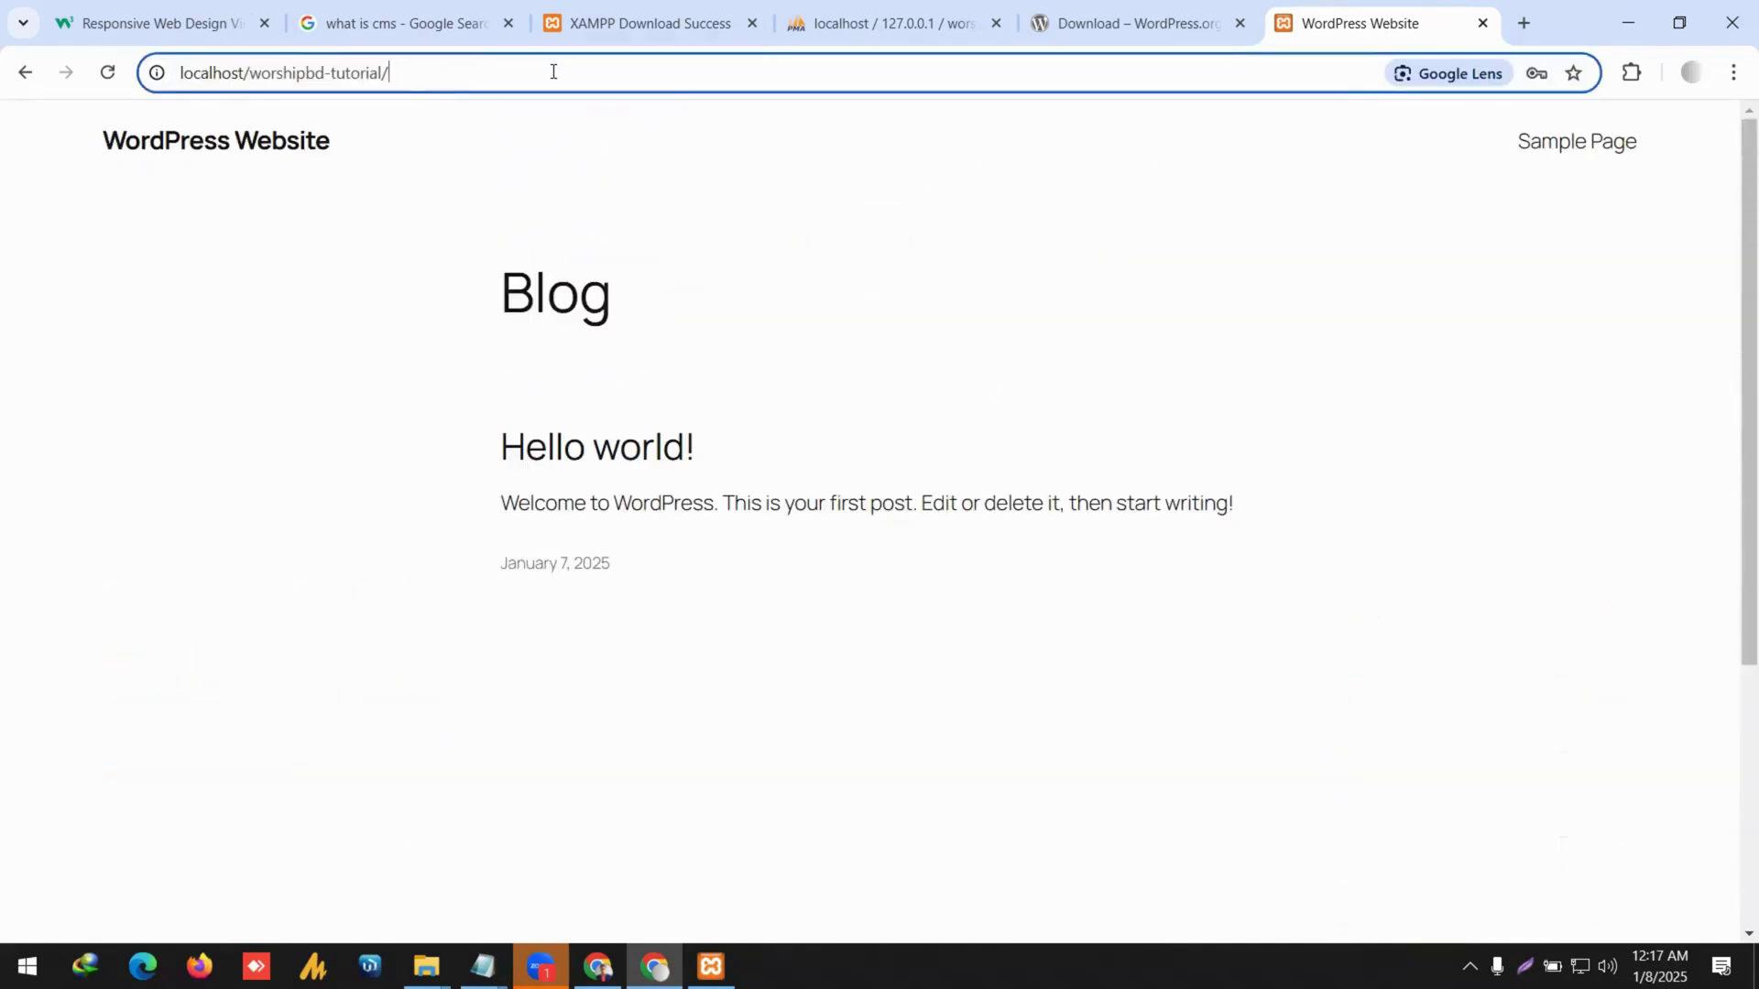
text(wp-admin)
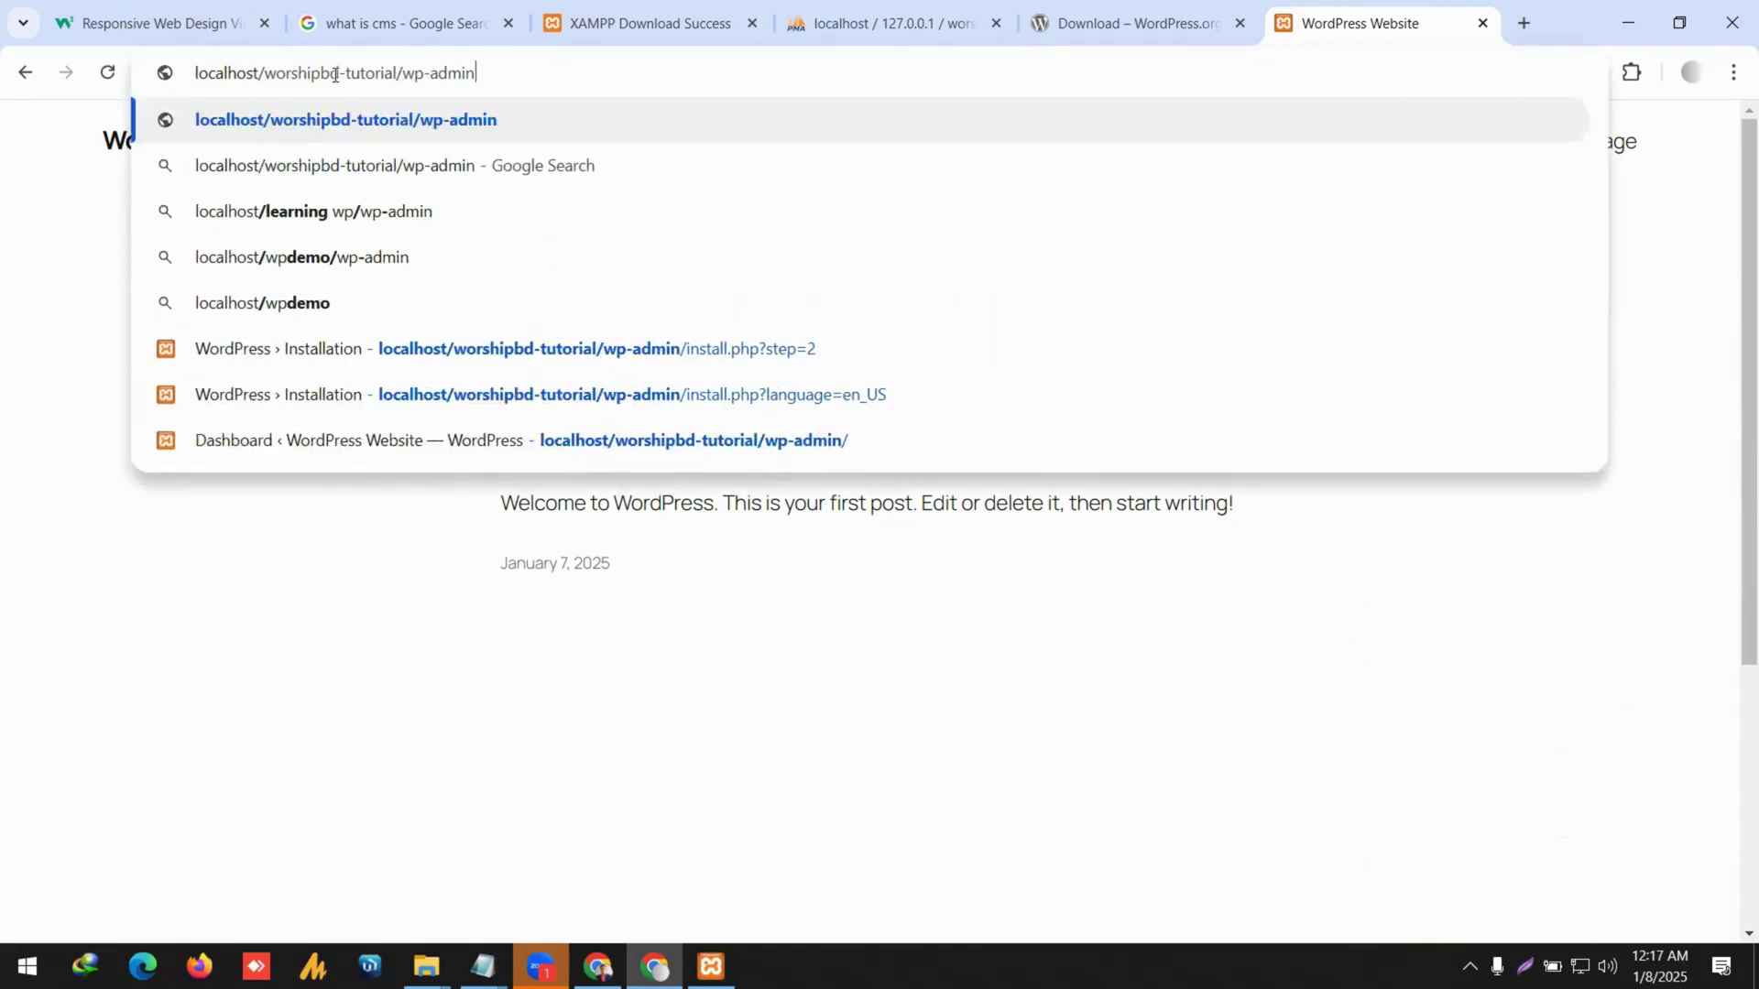
key(Return)
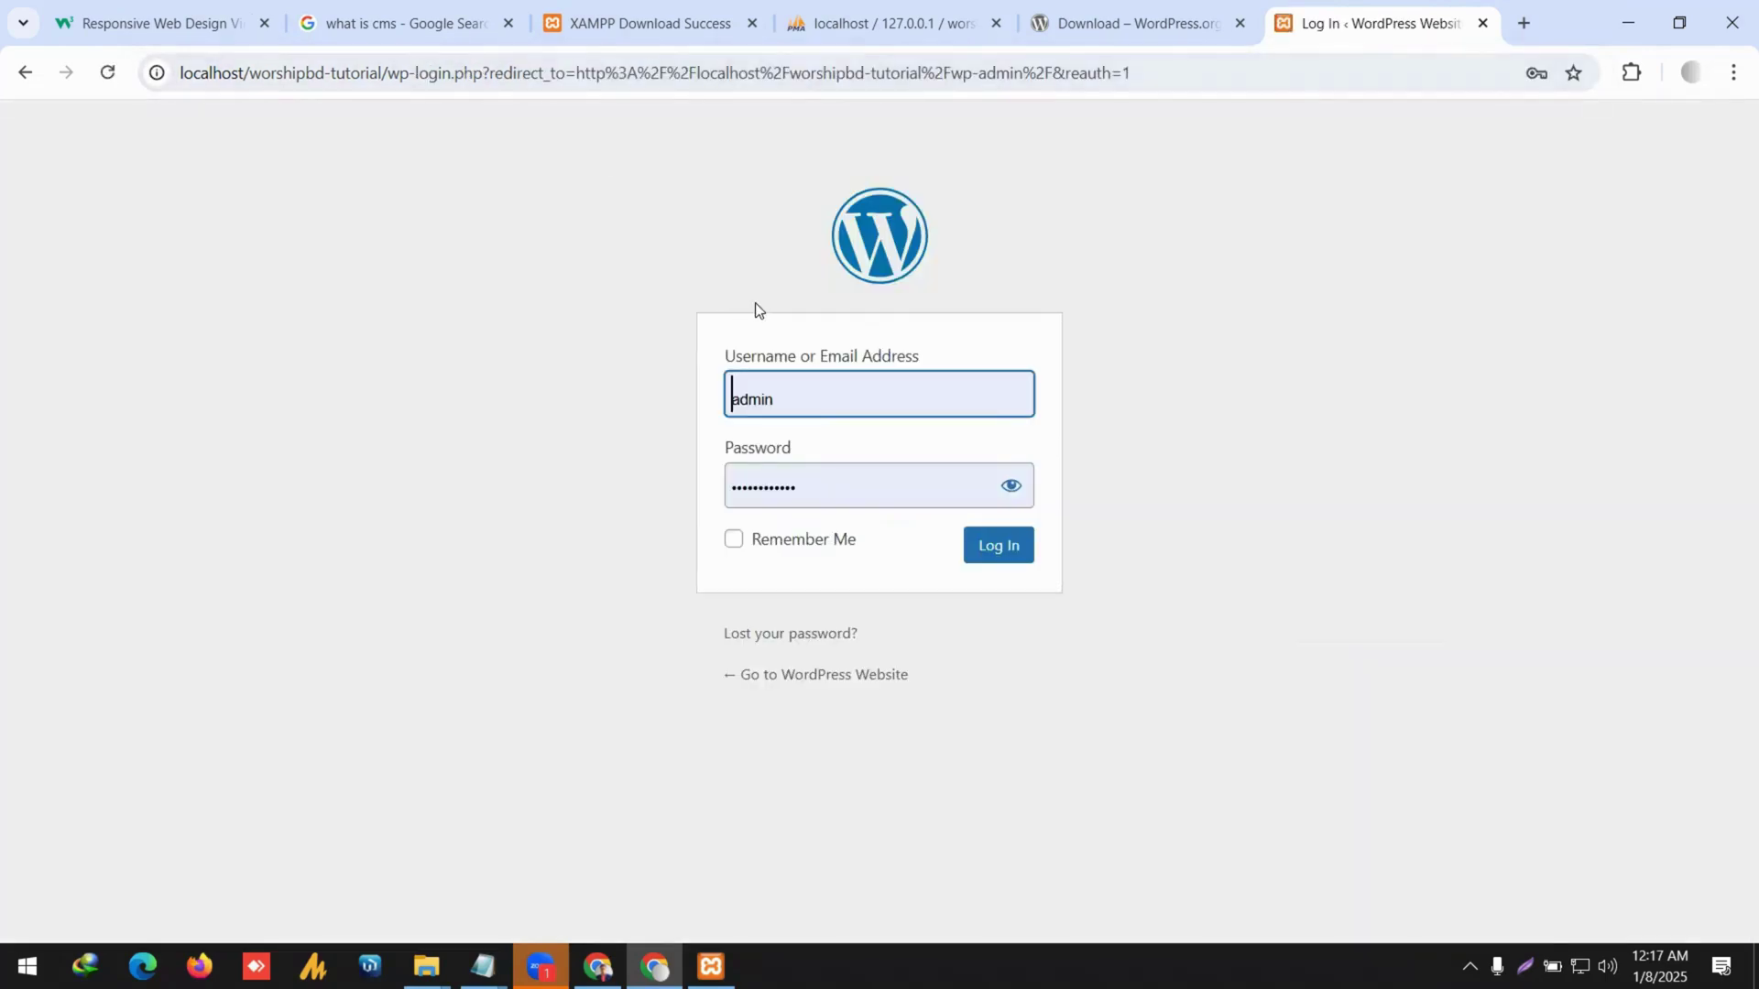
Try the /admin and wp-login.php addresses after the site URL.
click(25, 73)
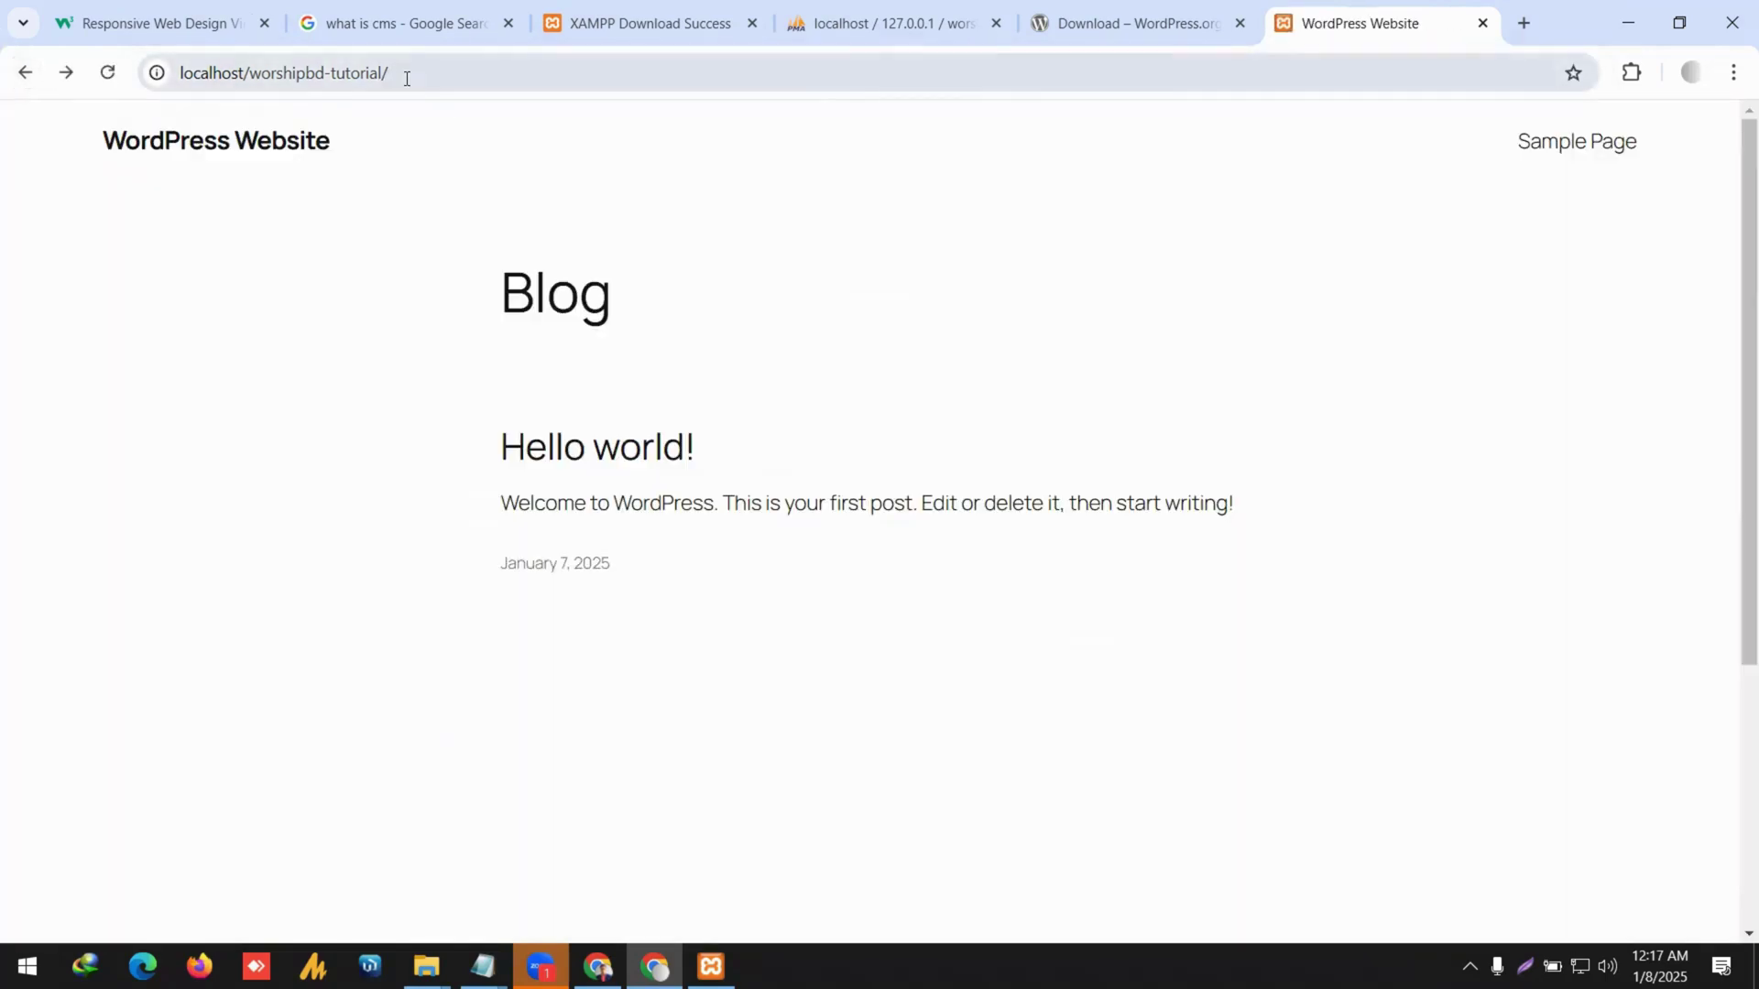
click(407, 77)
double_click(406, 79)
text(admin)
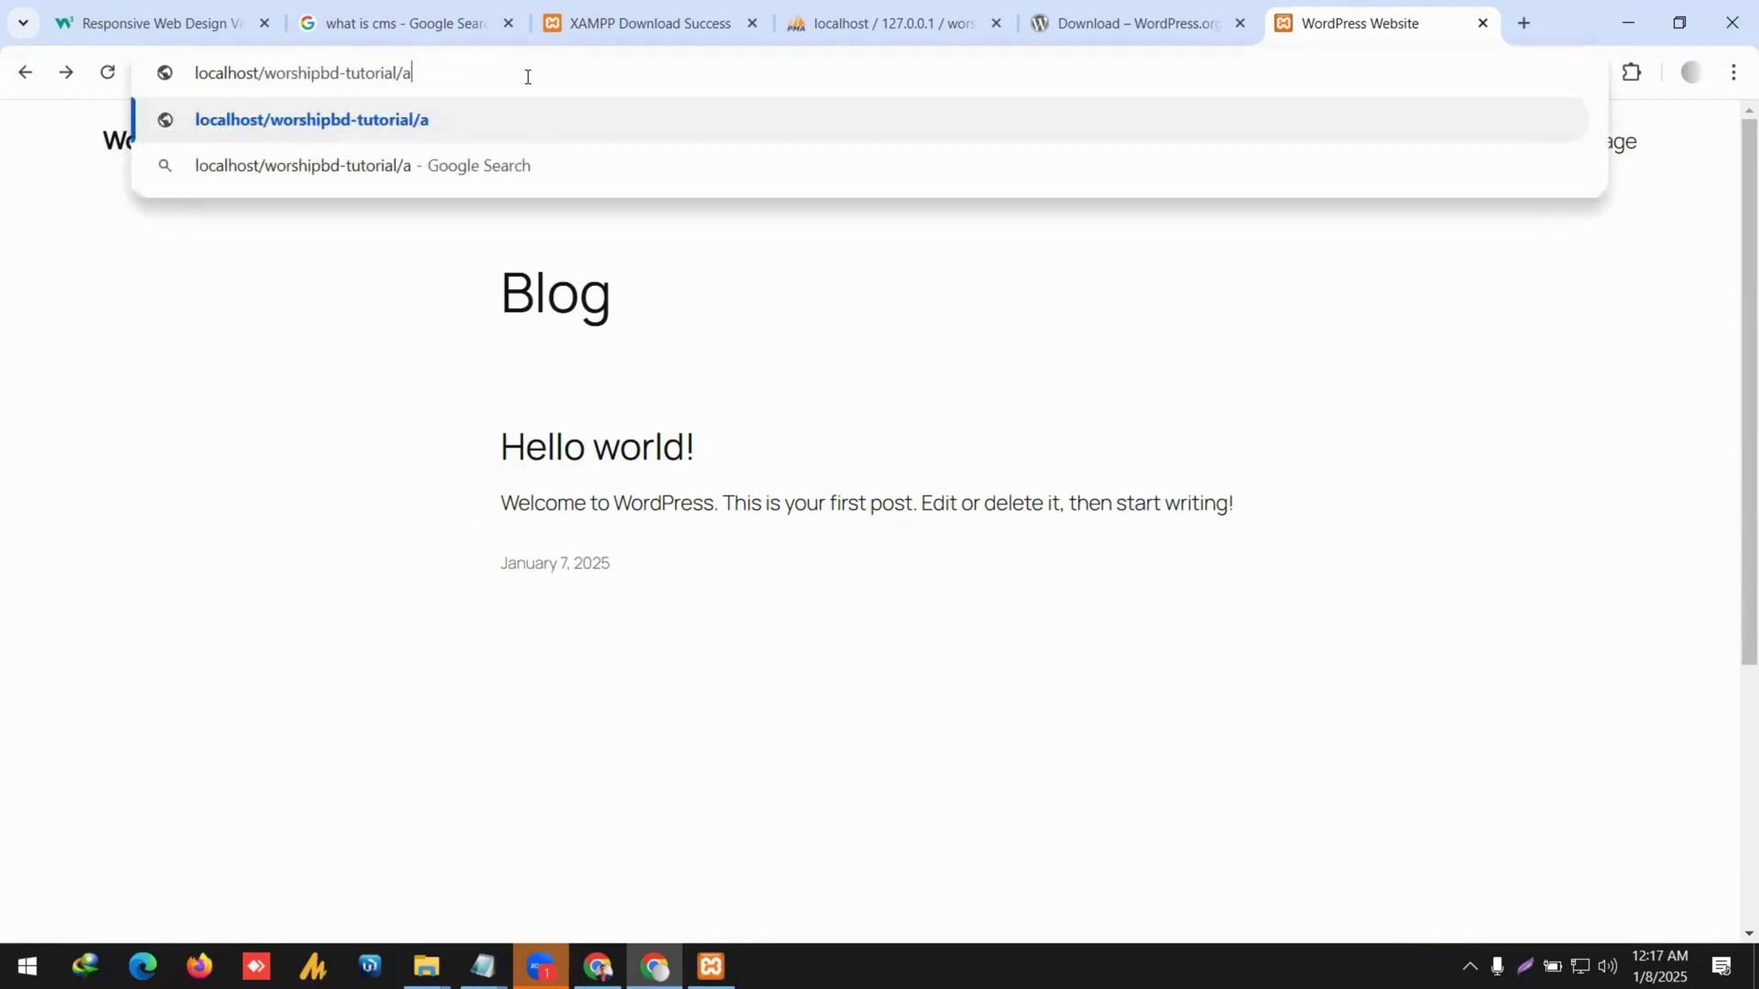
key(Return)
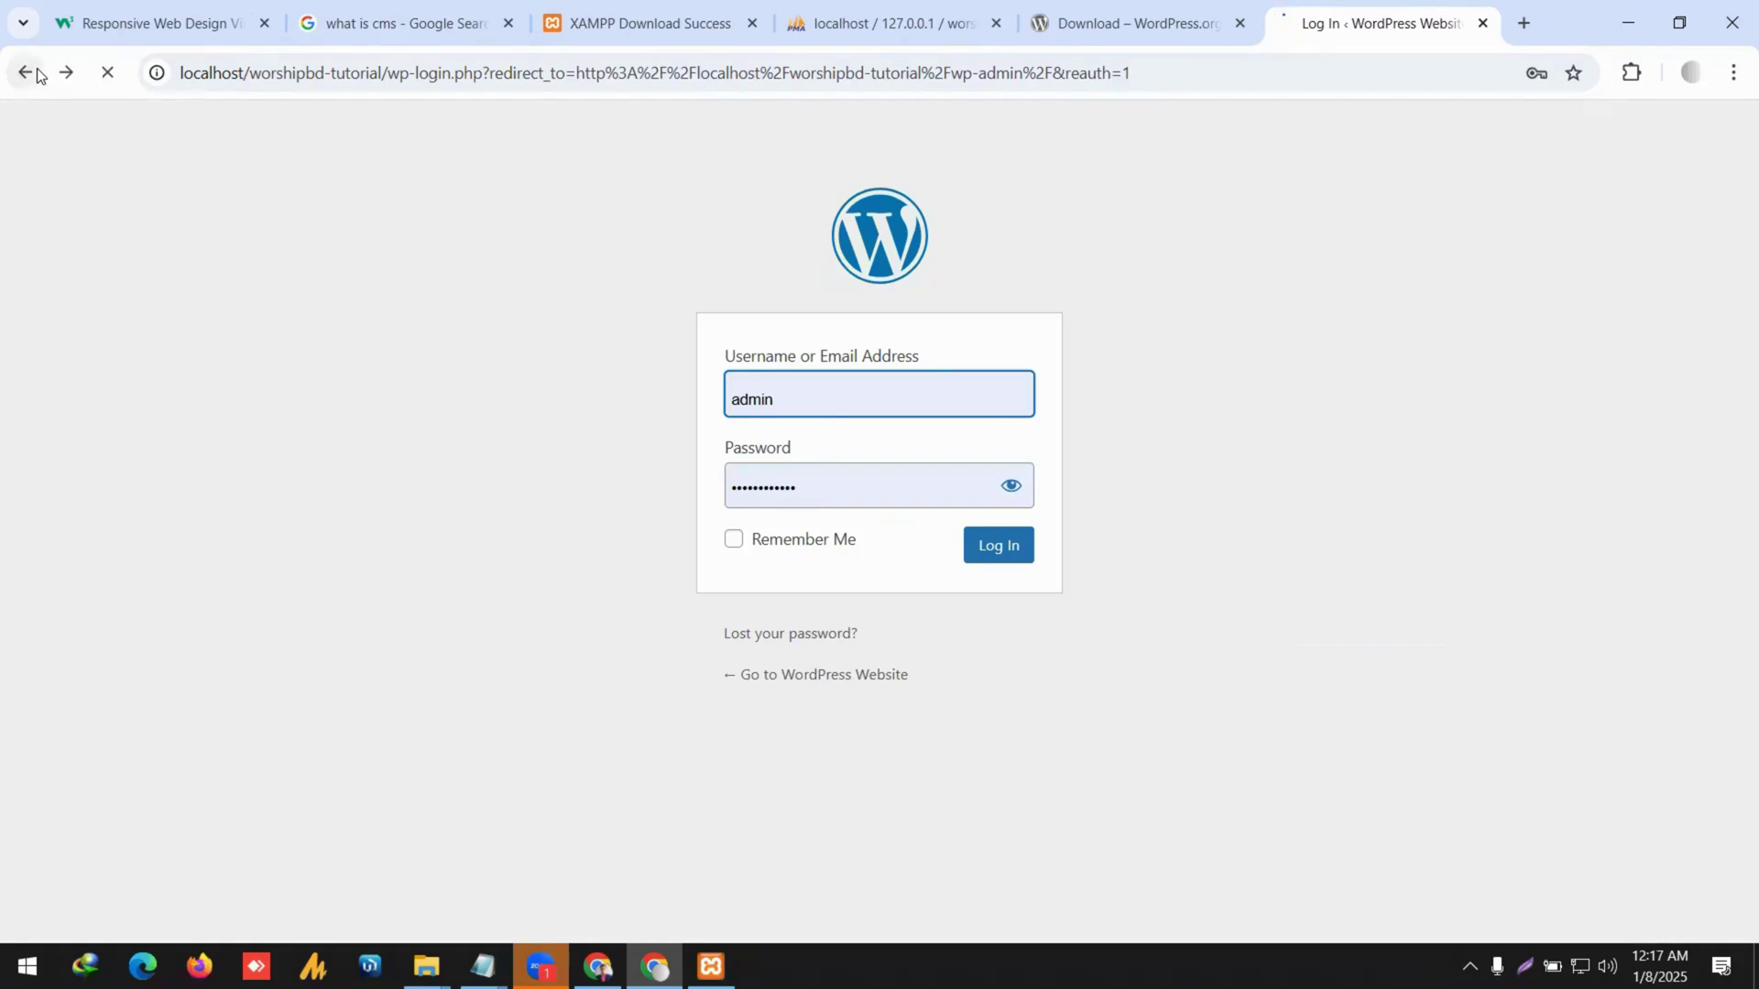
click(32, 72)
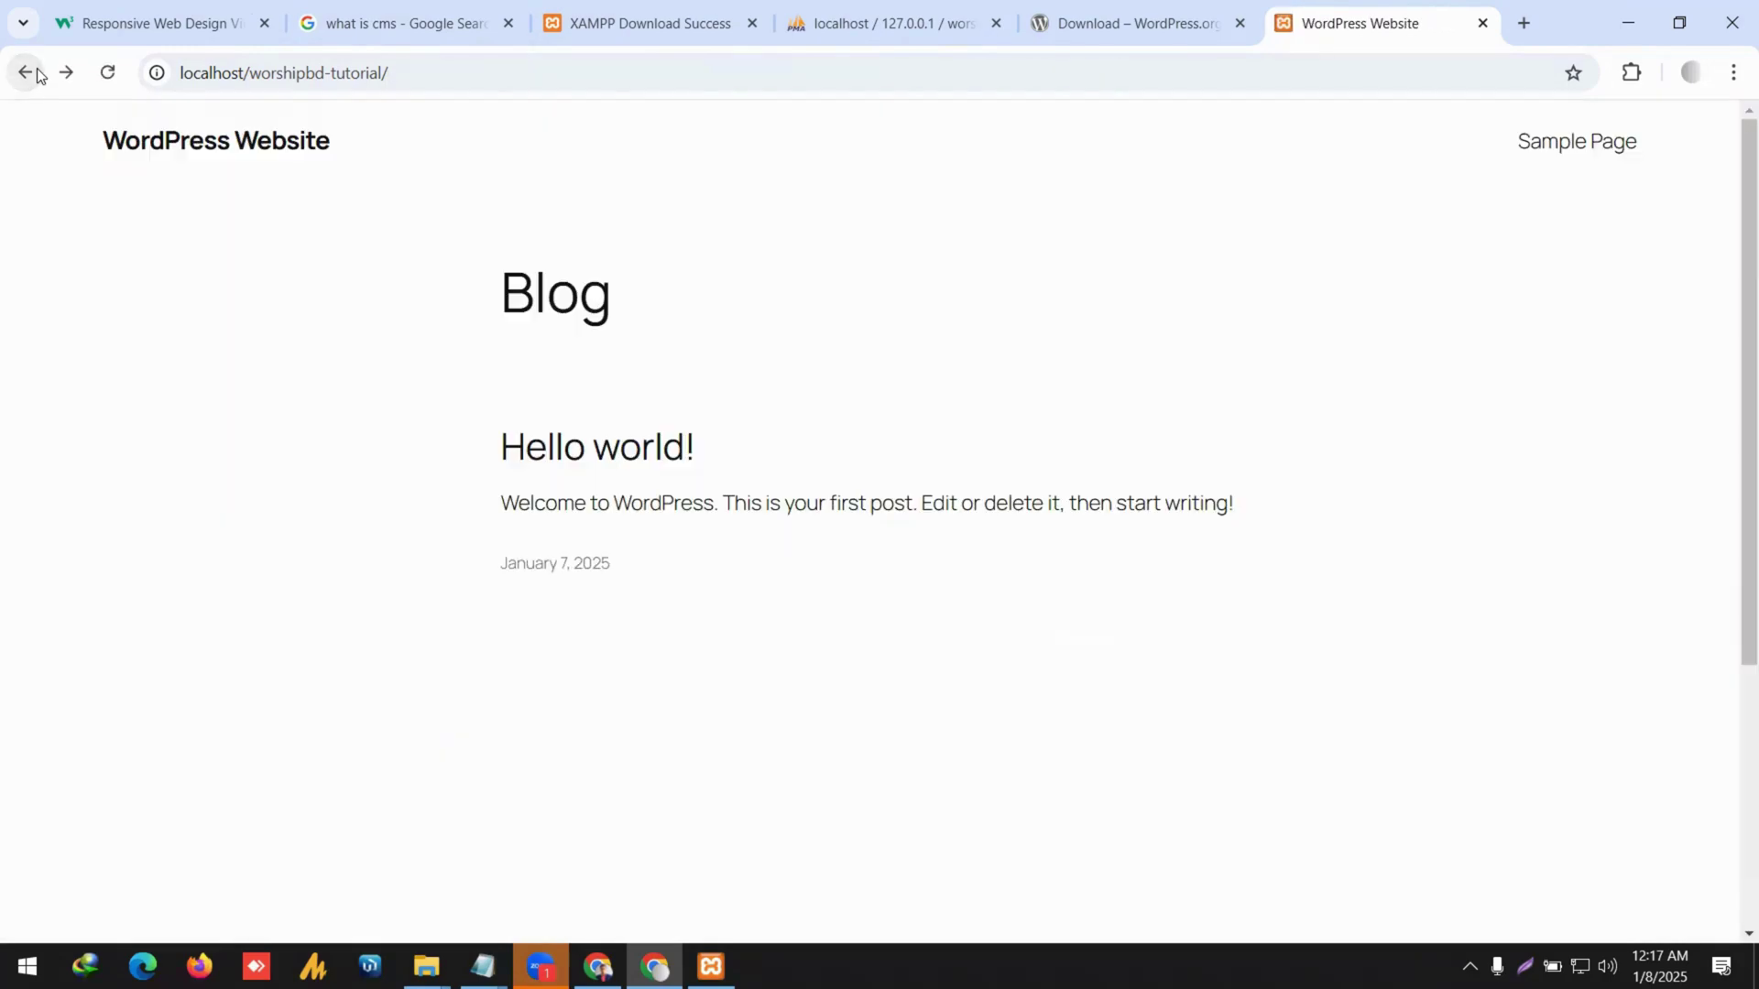
click(467, 69)
click(467, 68)
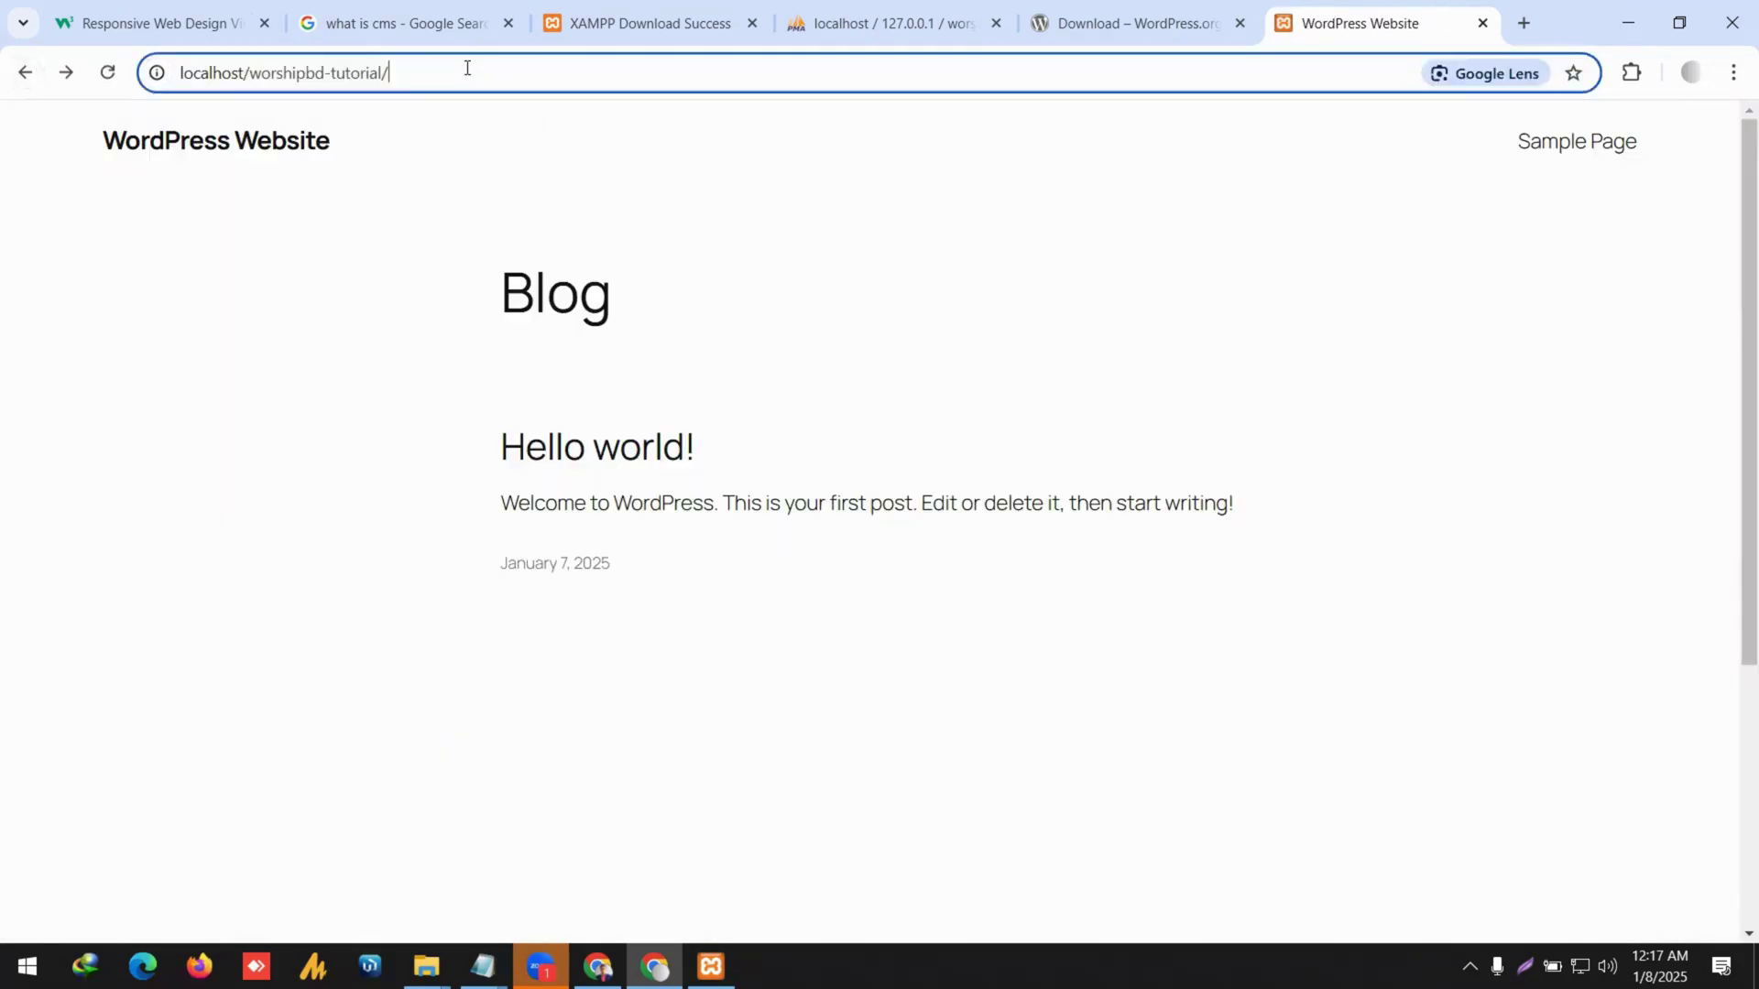
text(wp-lo)
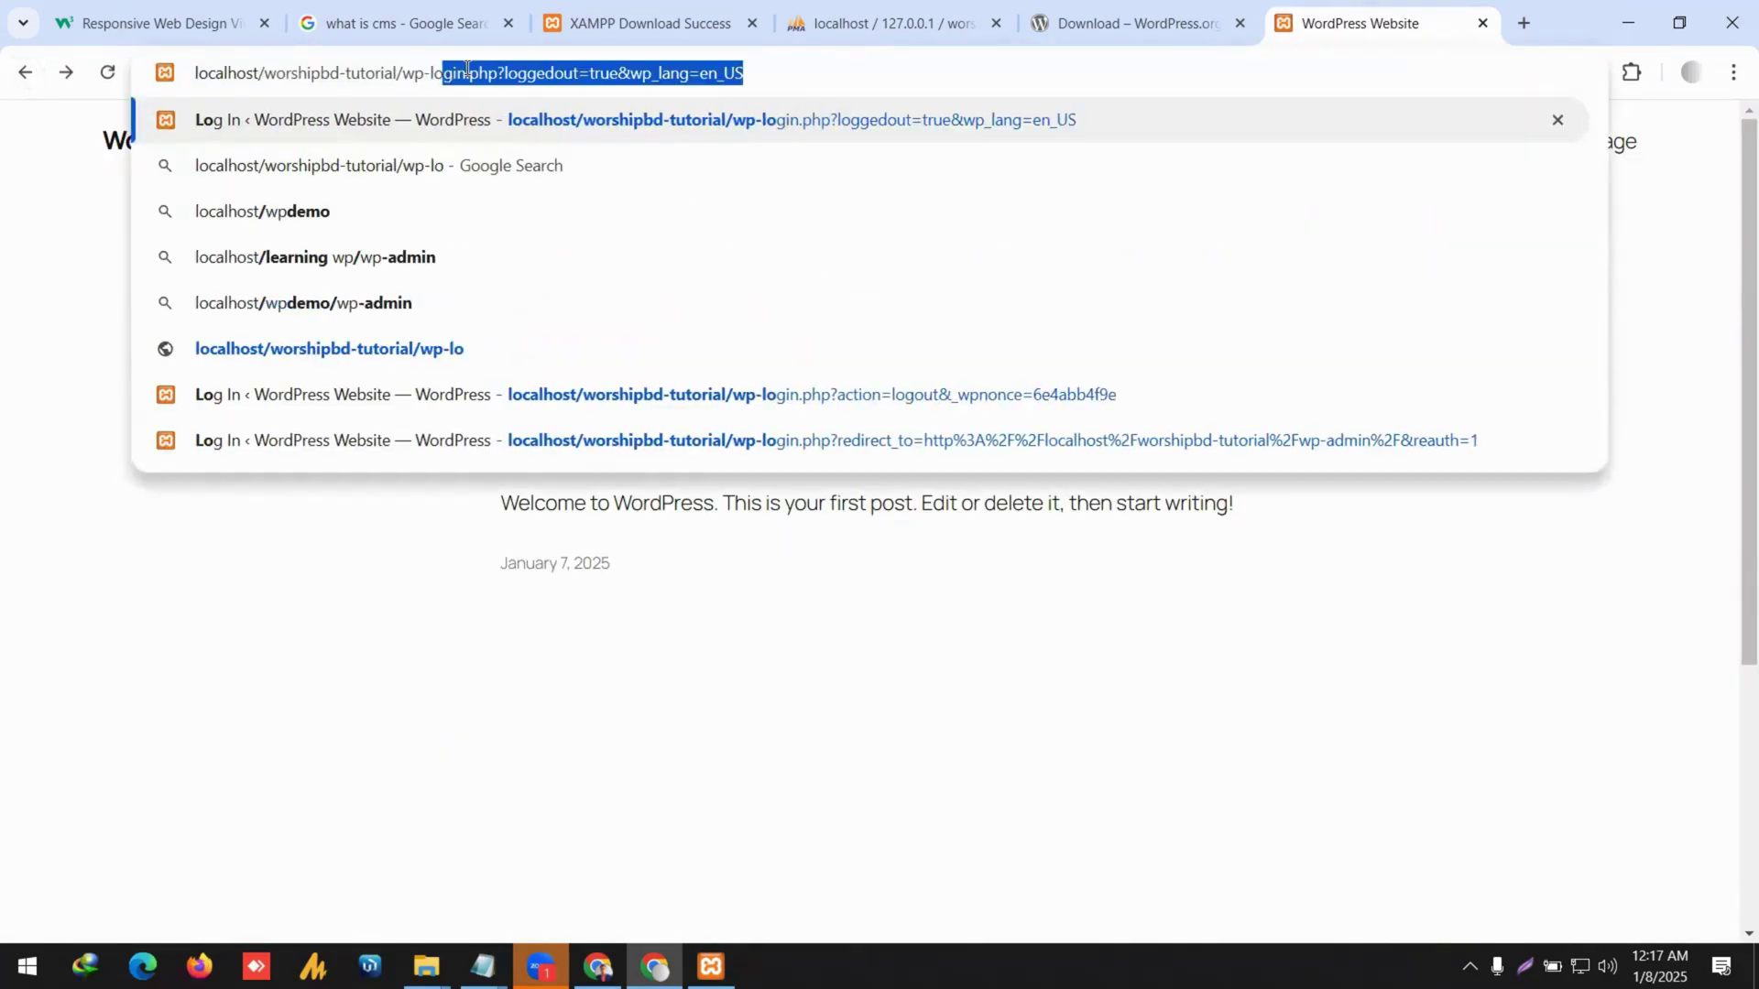
text(gin.php)
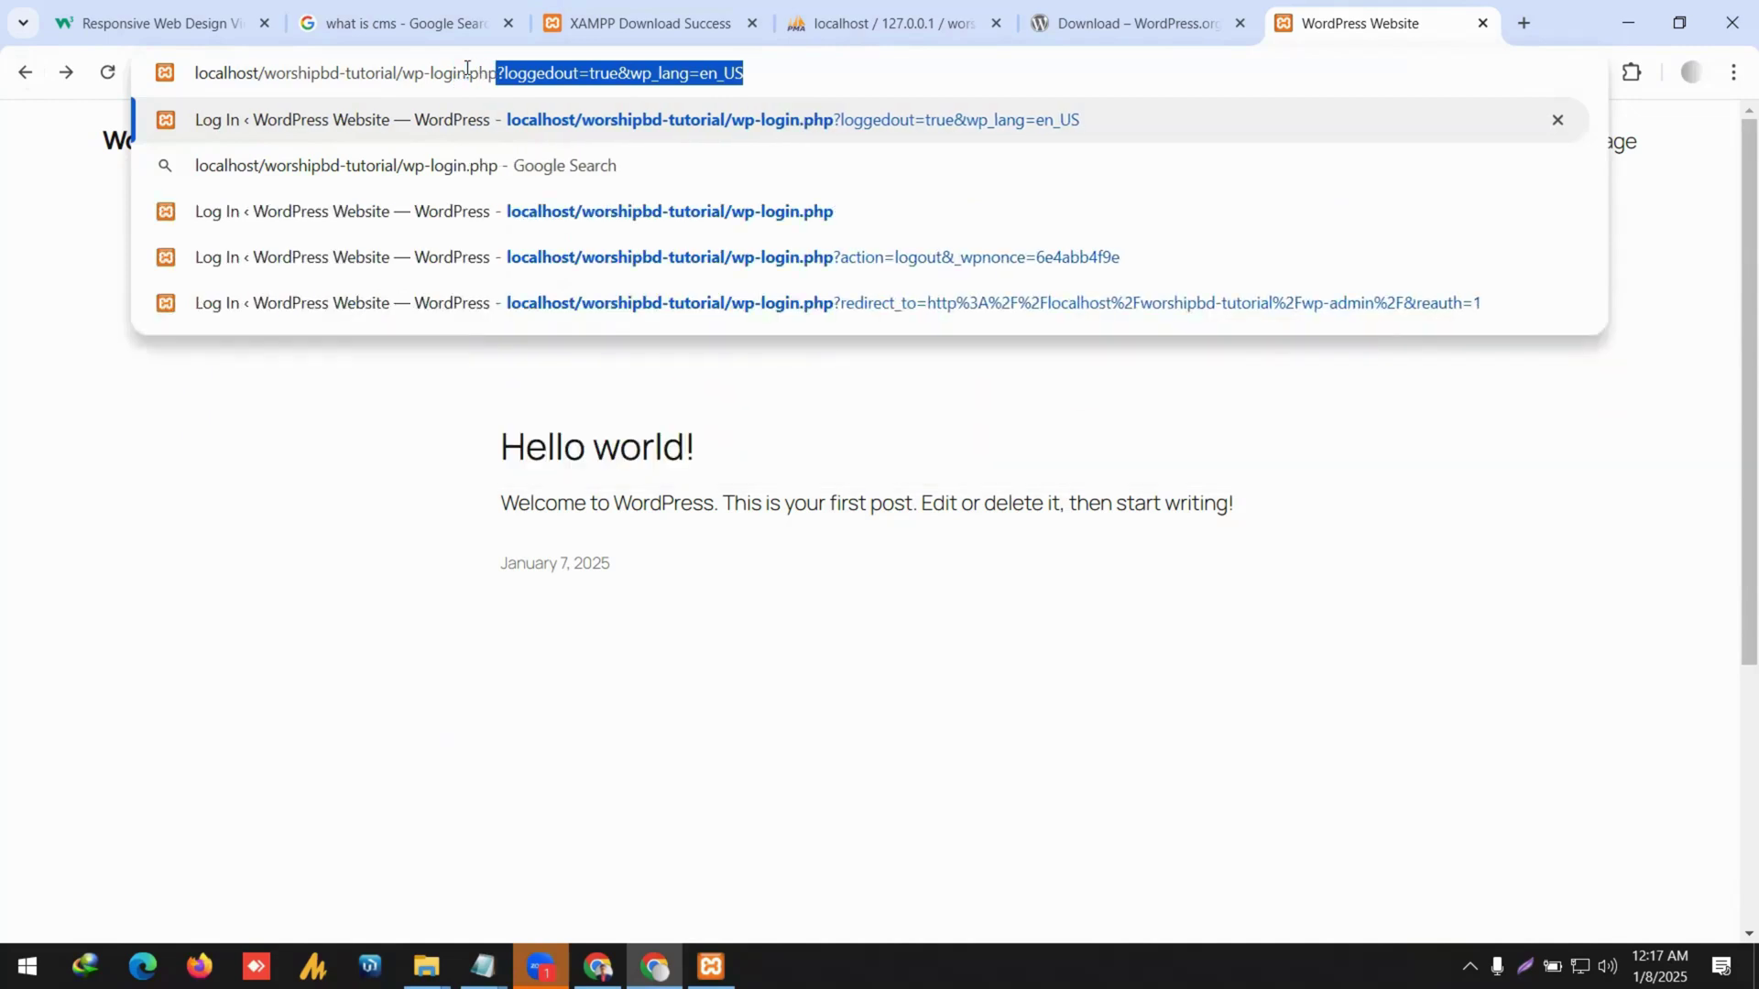
key(Delete)
key(Return)
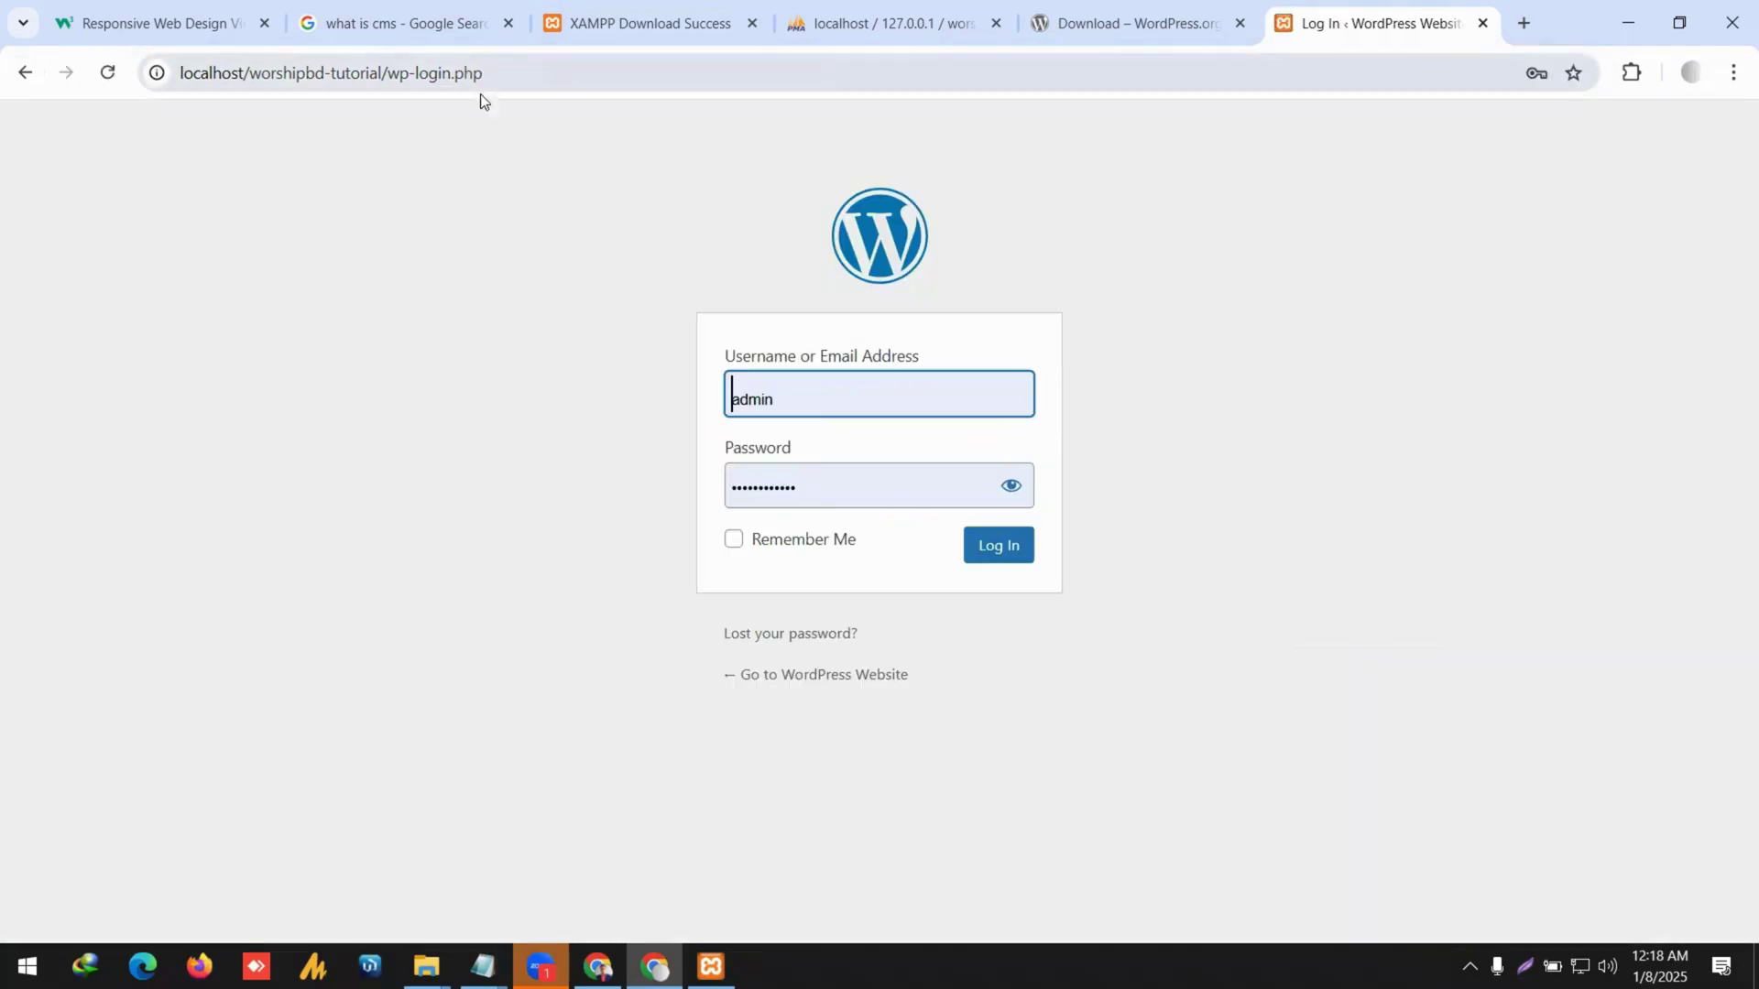
Load the wp-admin login page and sign in with Remember Me ticked.
click(25, 72)
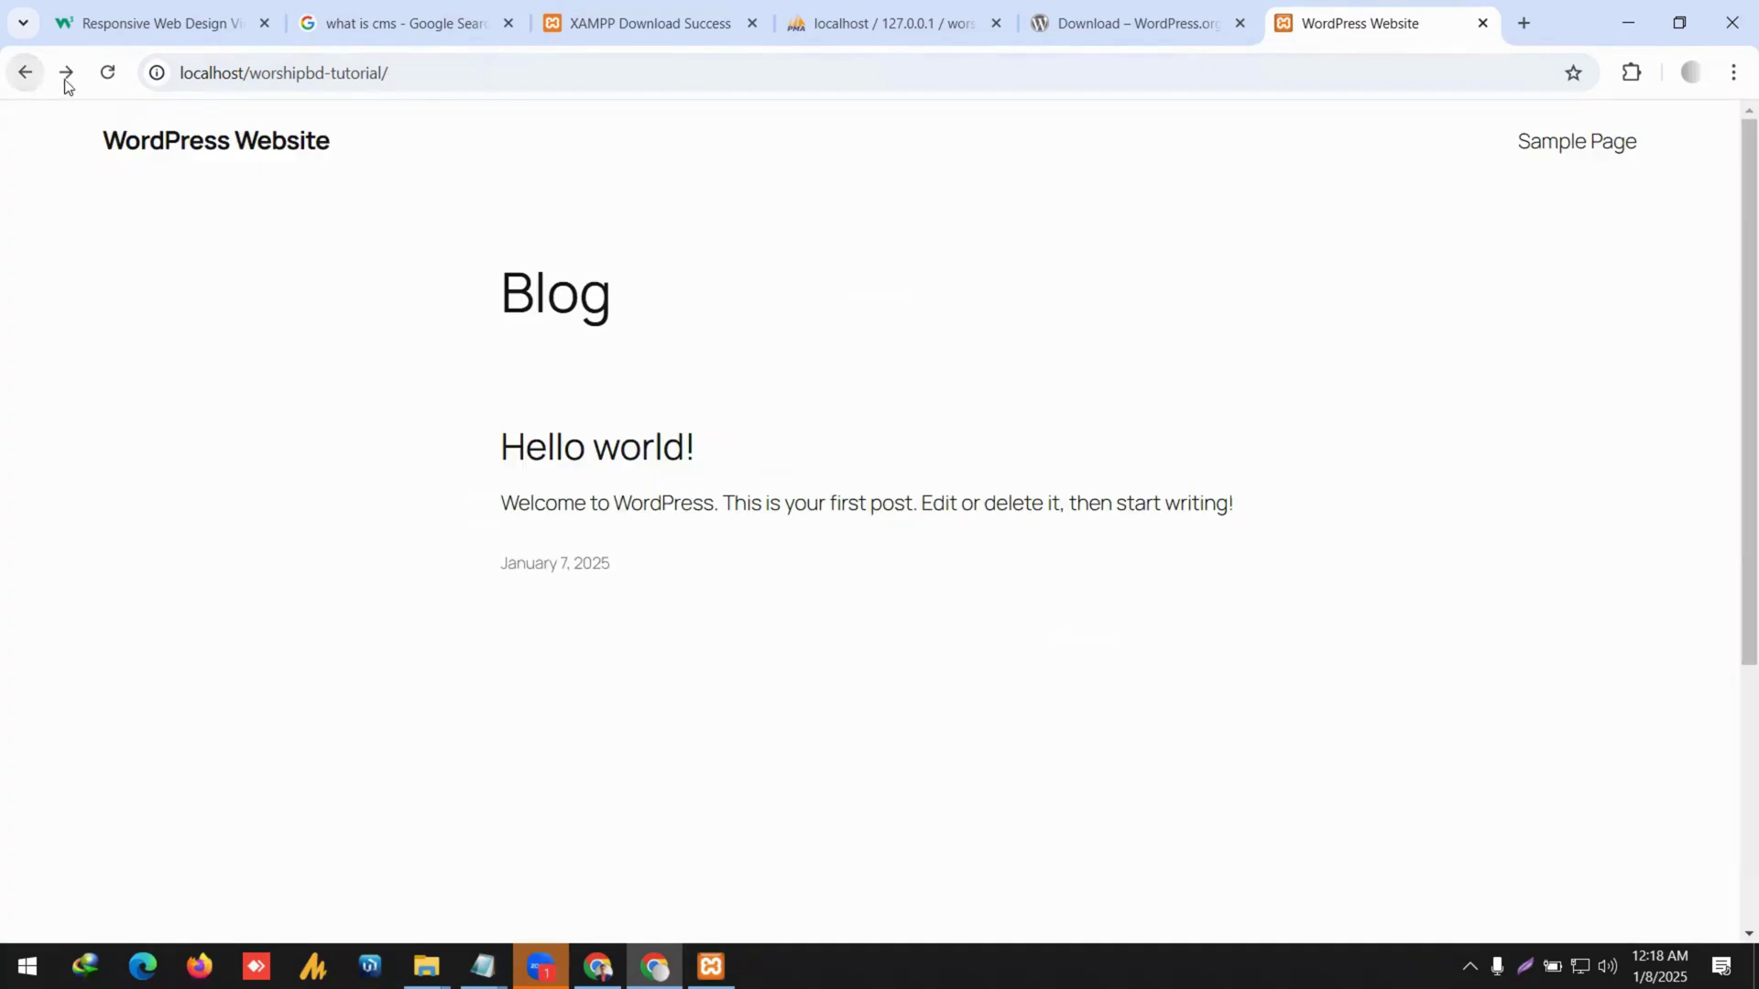
click(443, 81)
click(475, 71)
text(wp-admi)
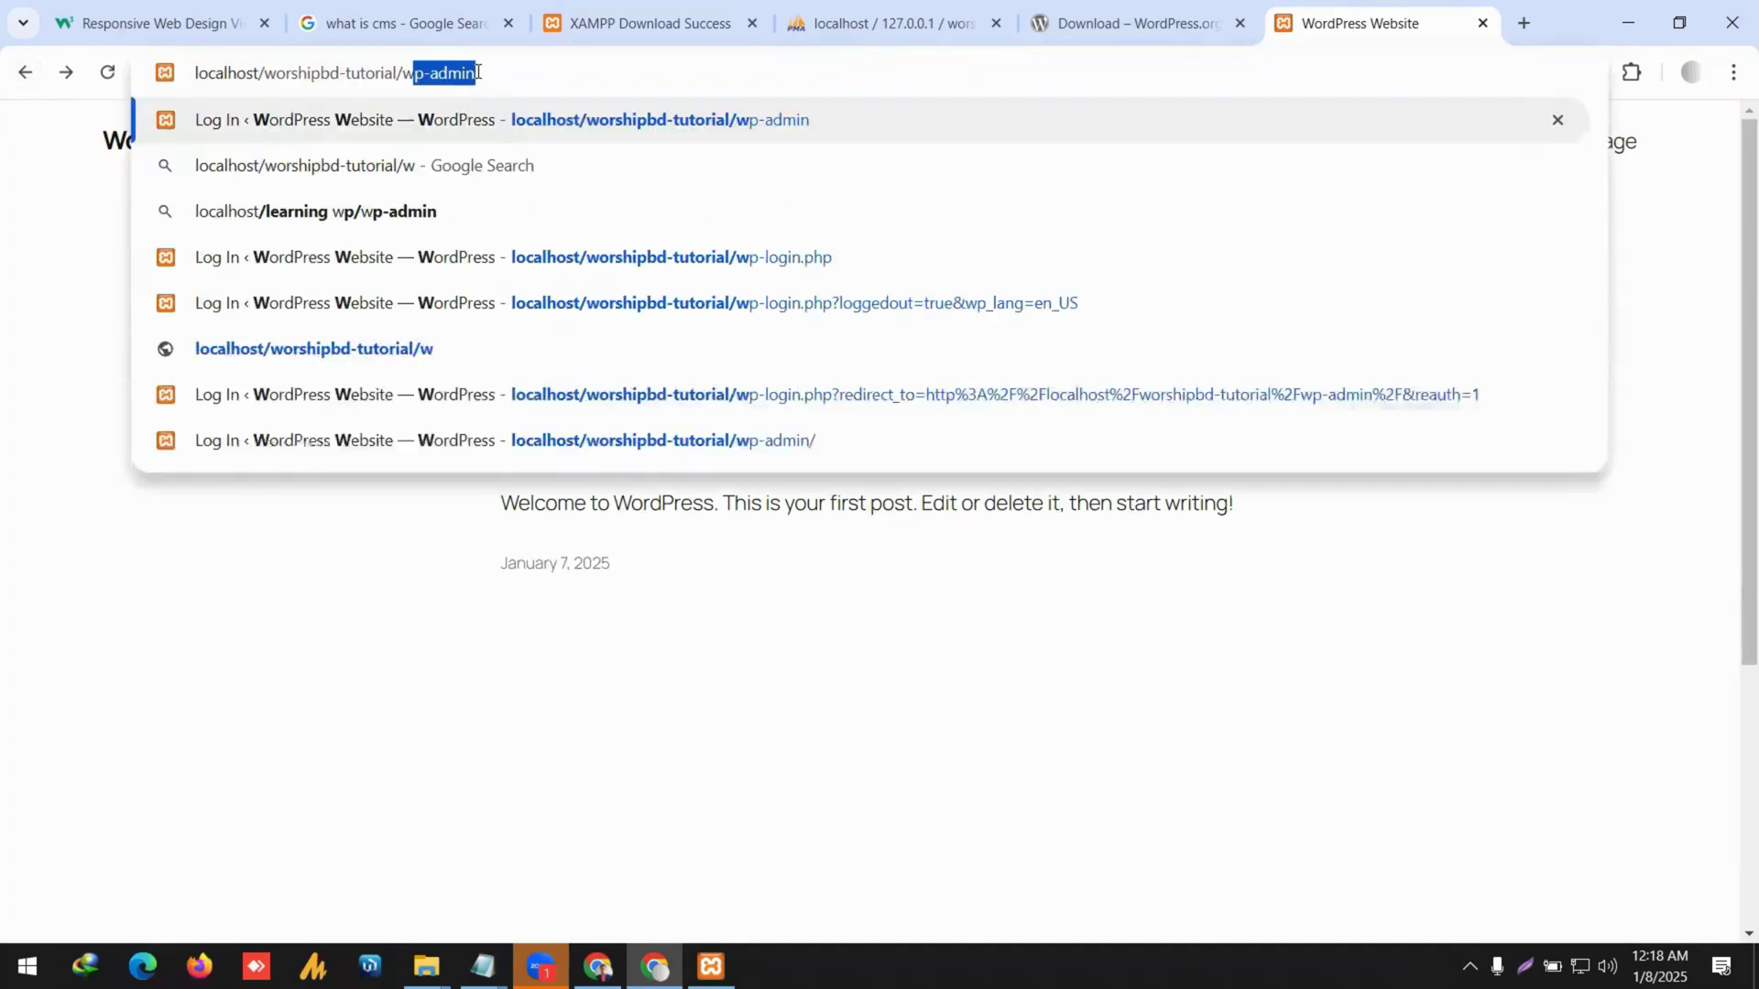
text(n)
key(Return)
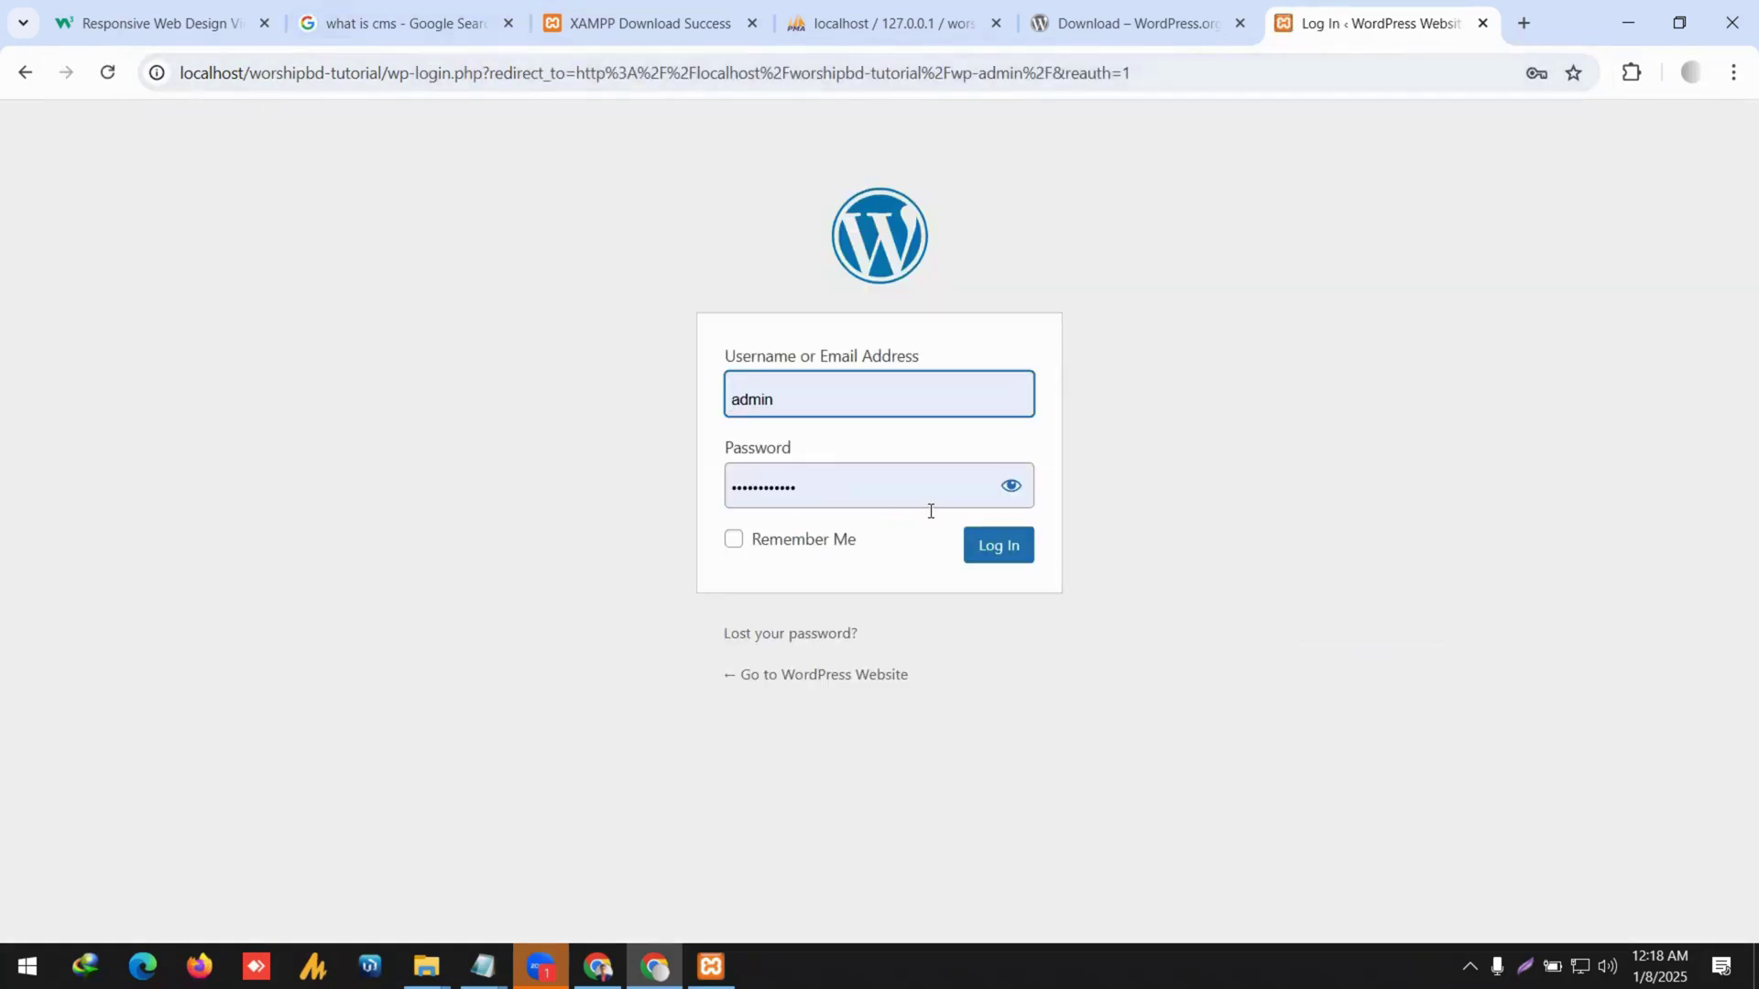
click(1013, 492)
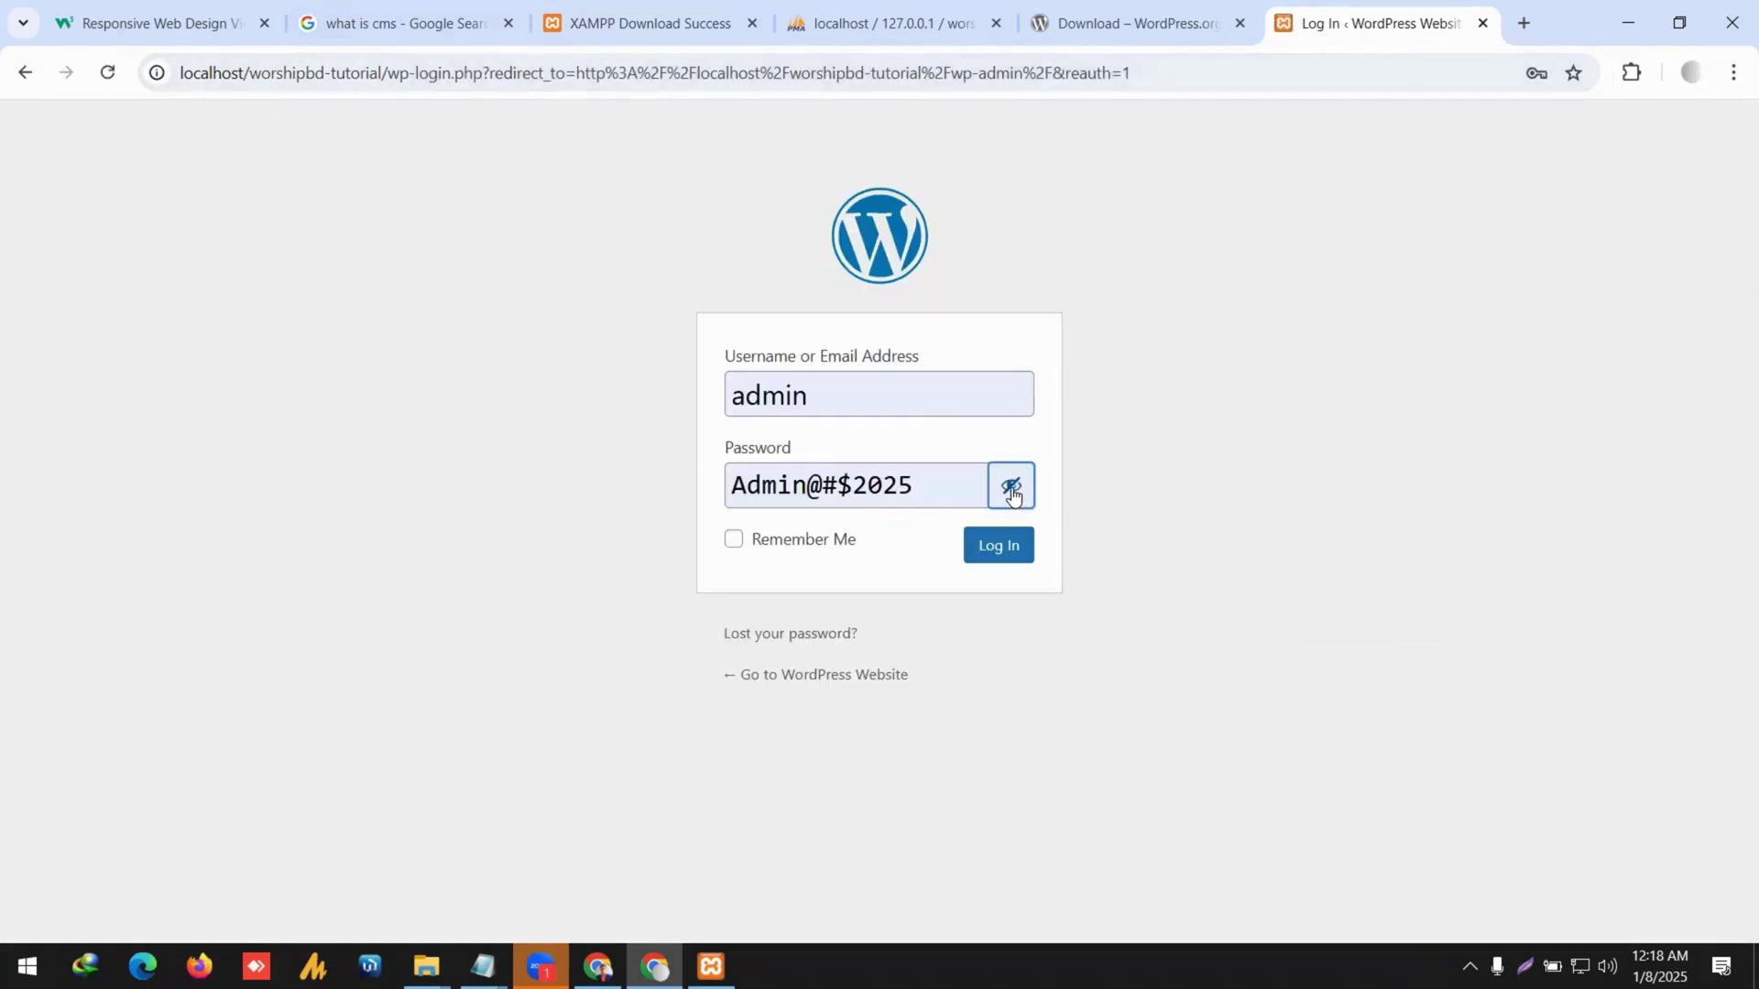
click(795, 548)
click(981, 548)
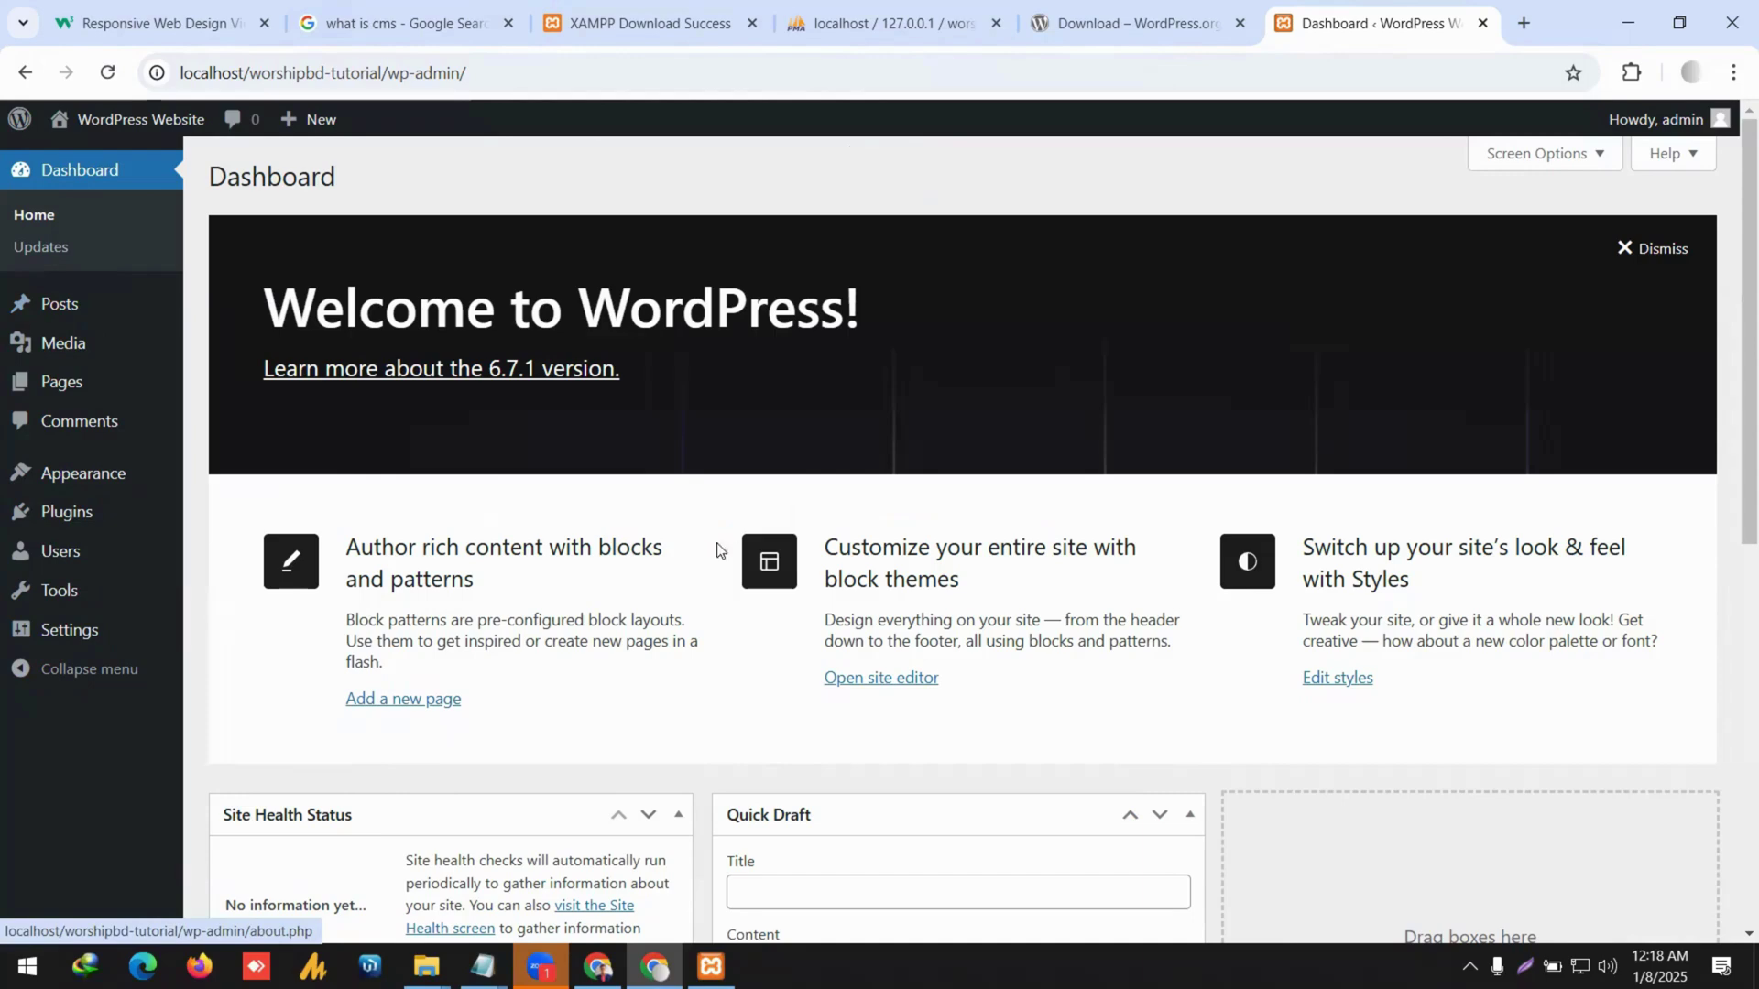
Switch to the File Explorer window showing C:\xampp\htdocs.
mouse_move(426, 966)
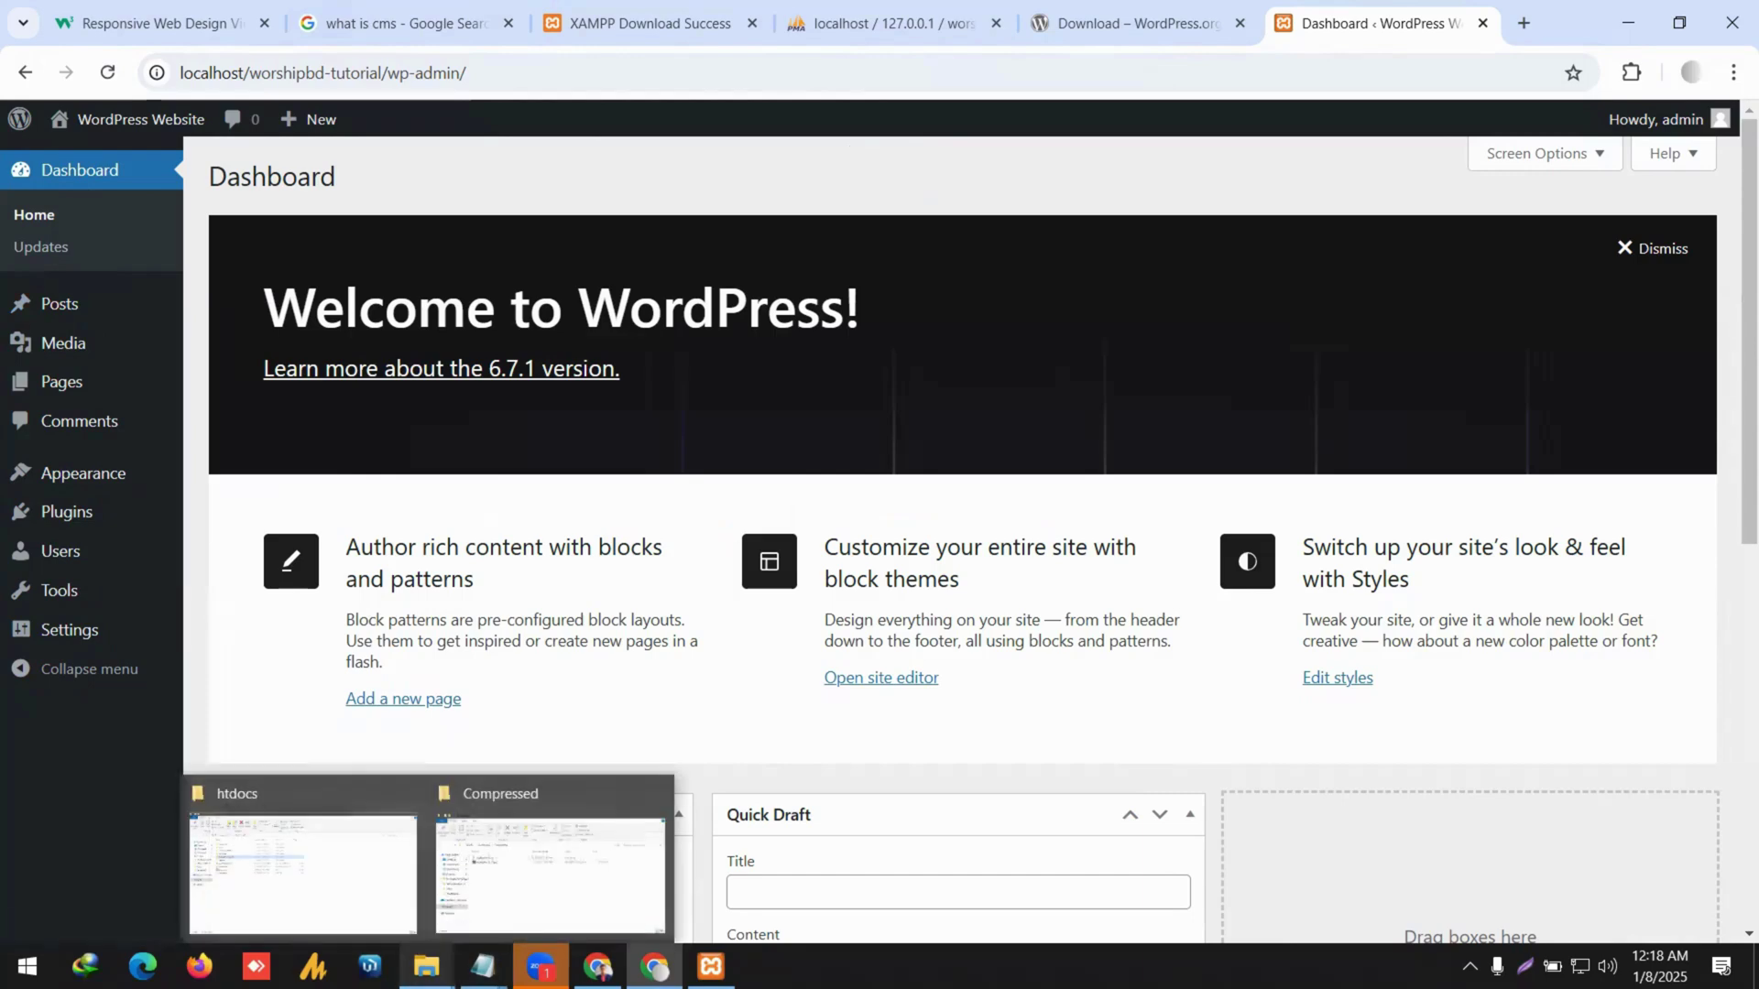
click(366, 919)
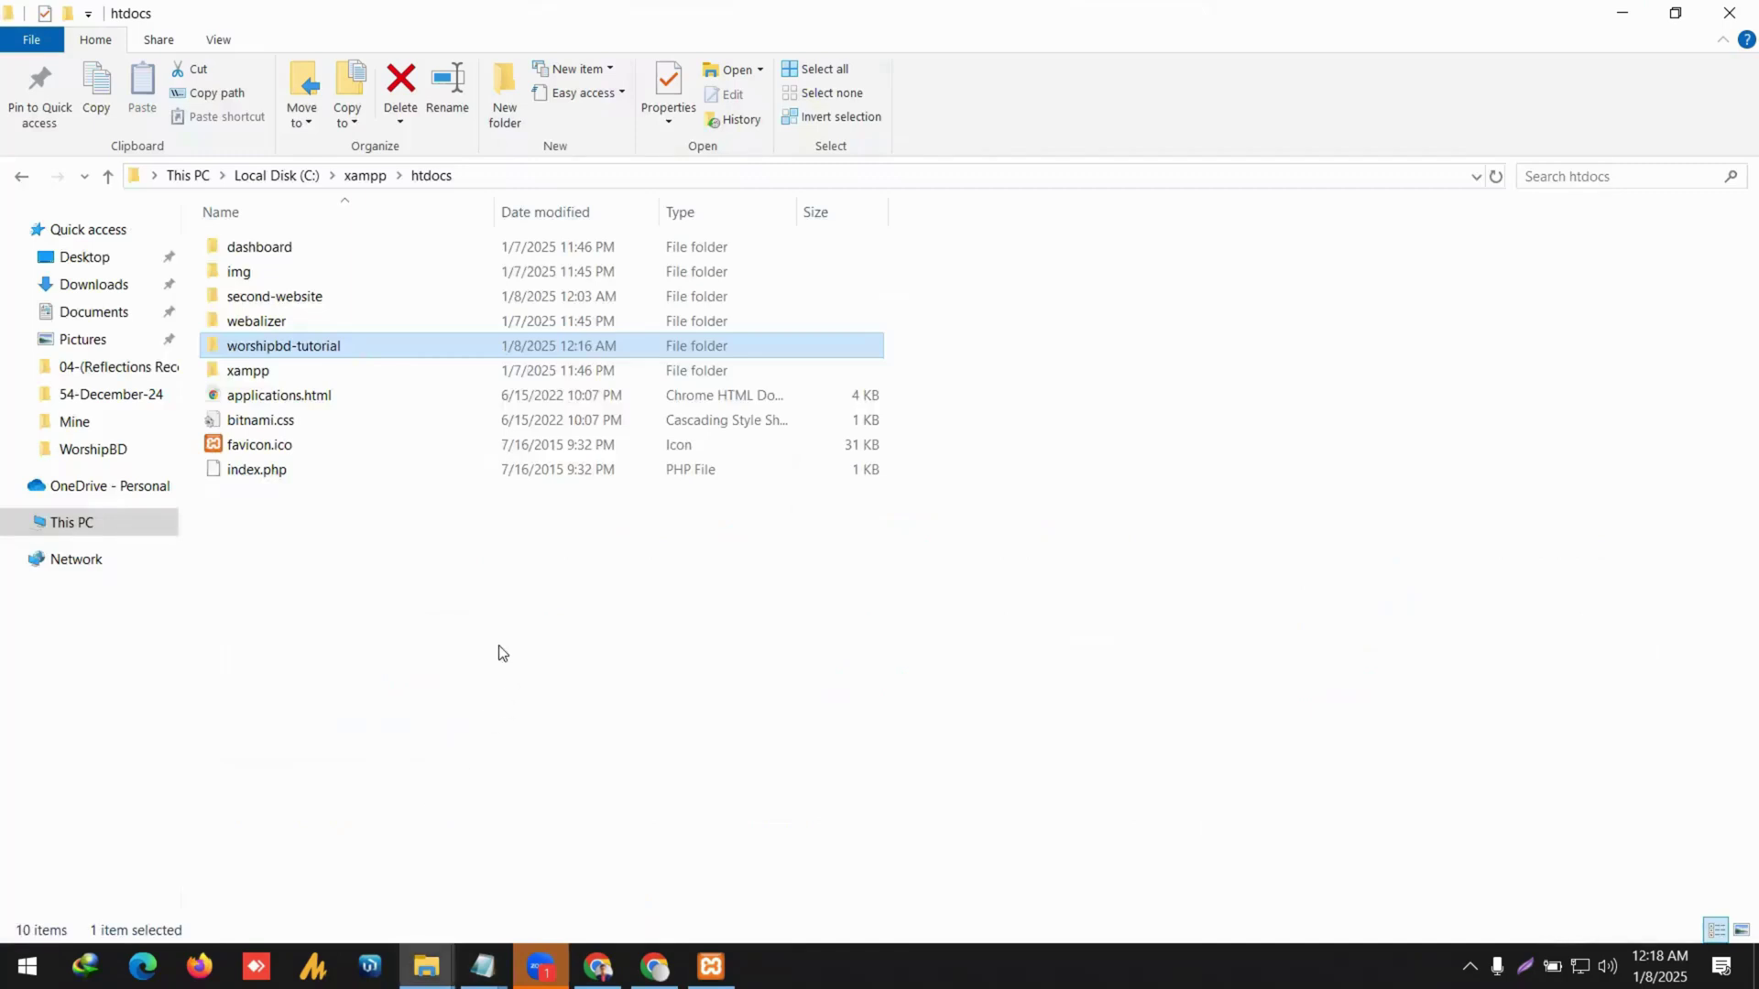
Open the worshipbd-tutorial folder and try opening wp-config.php.
double_click(366, 346)
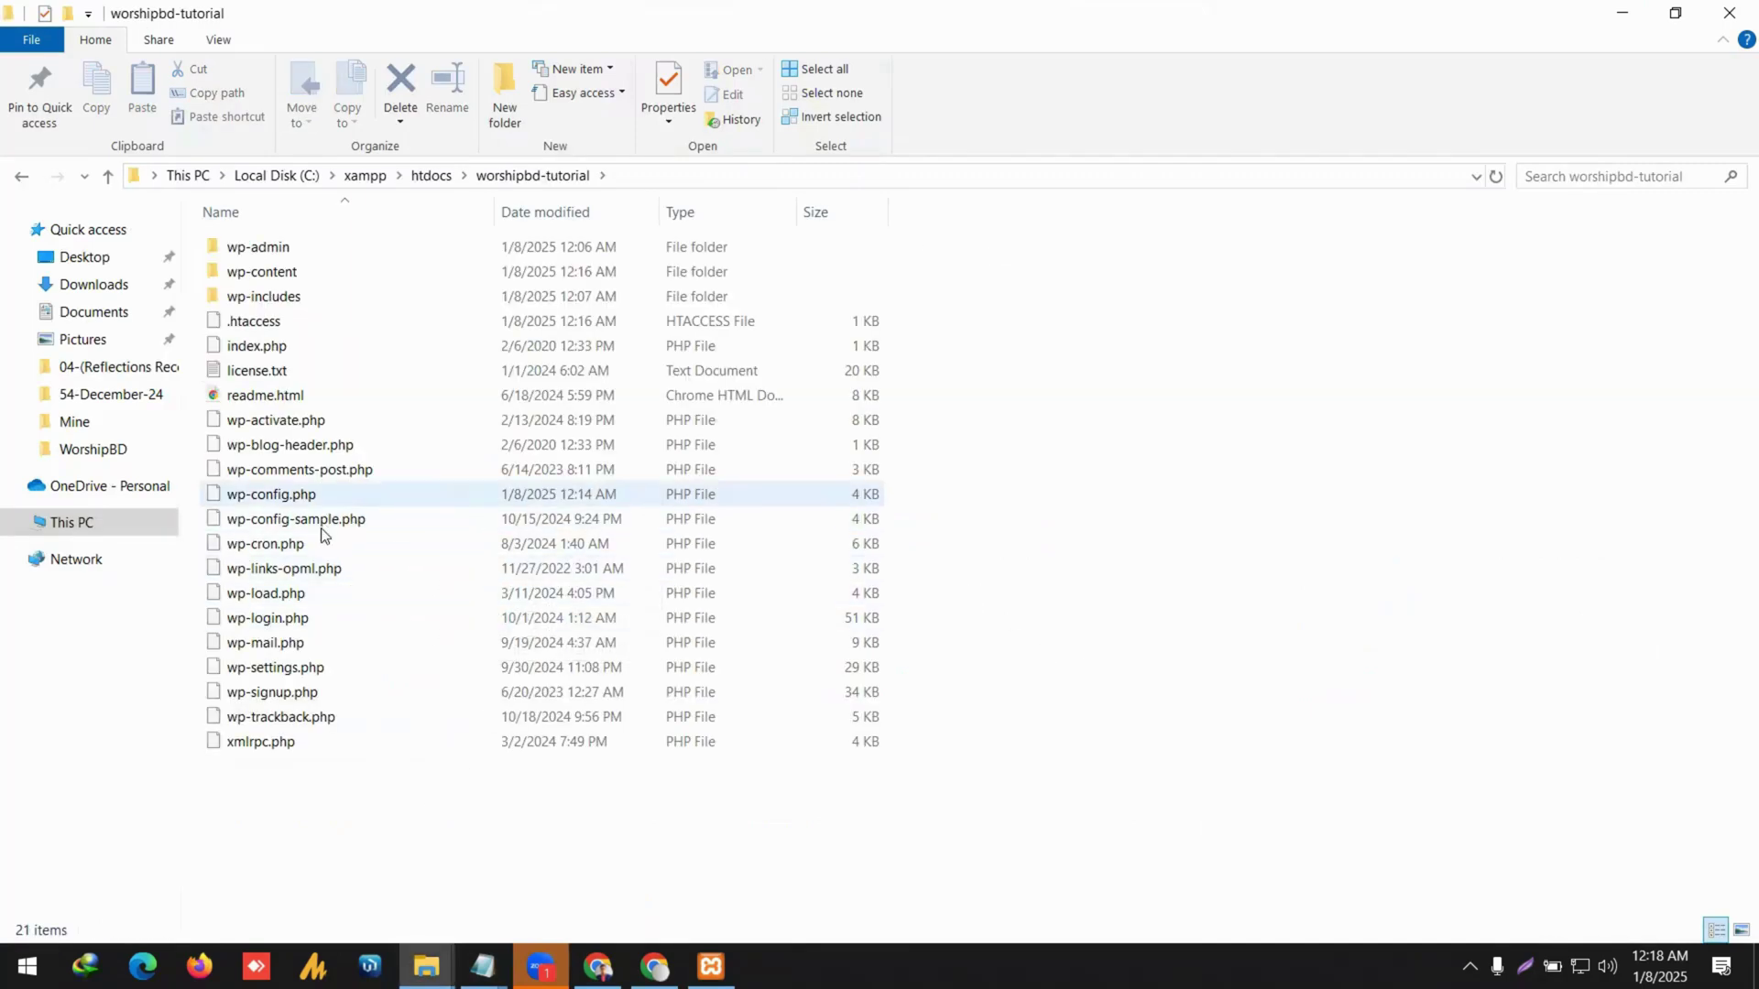
click(352, 493)
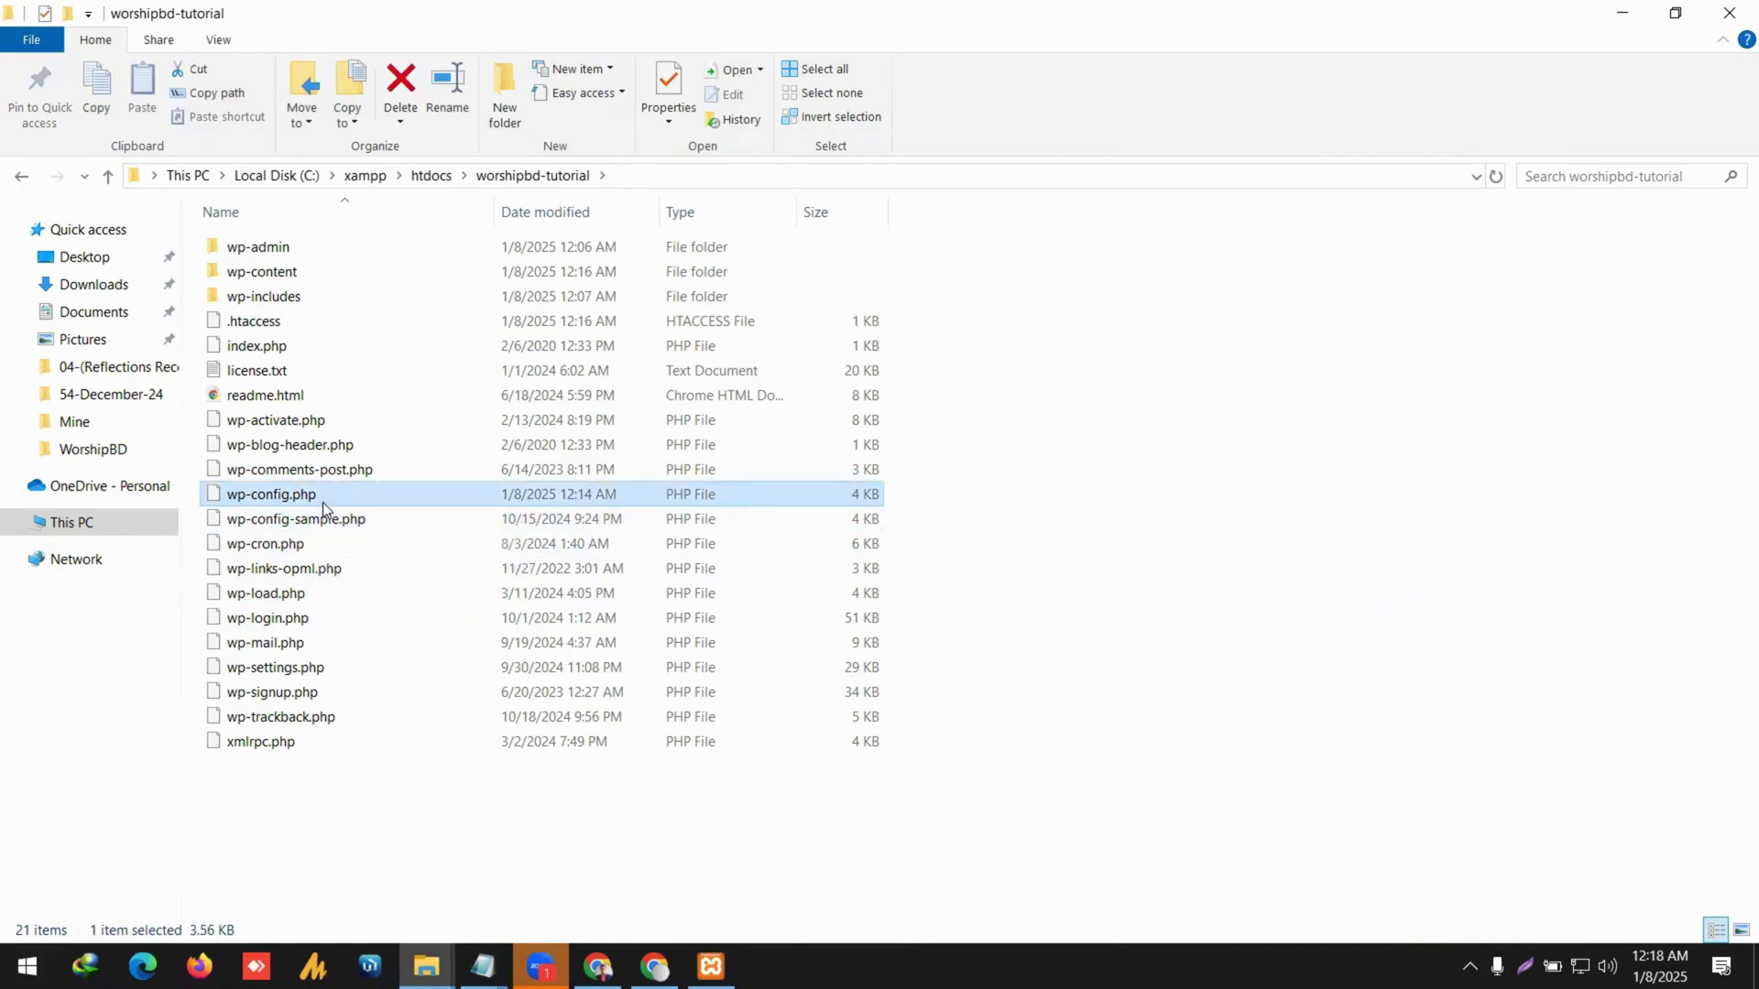
right_click(372, 492)
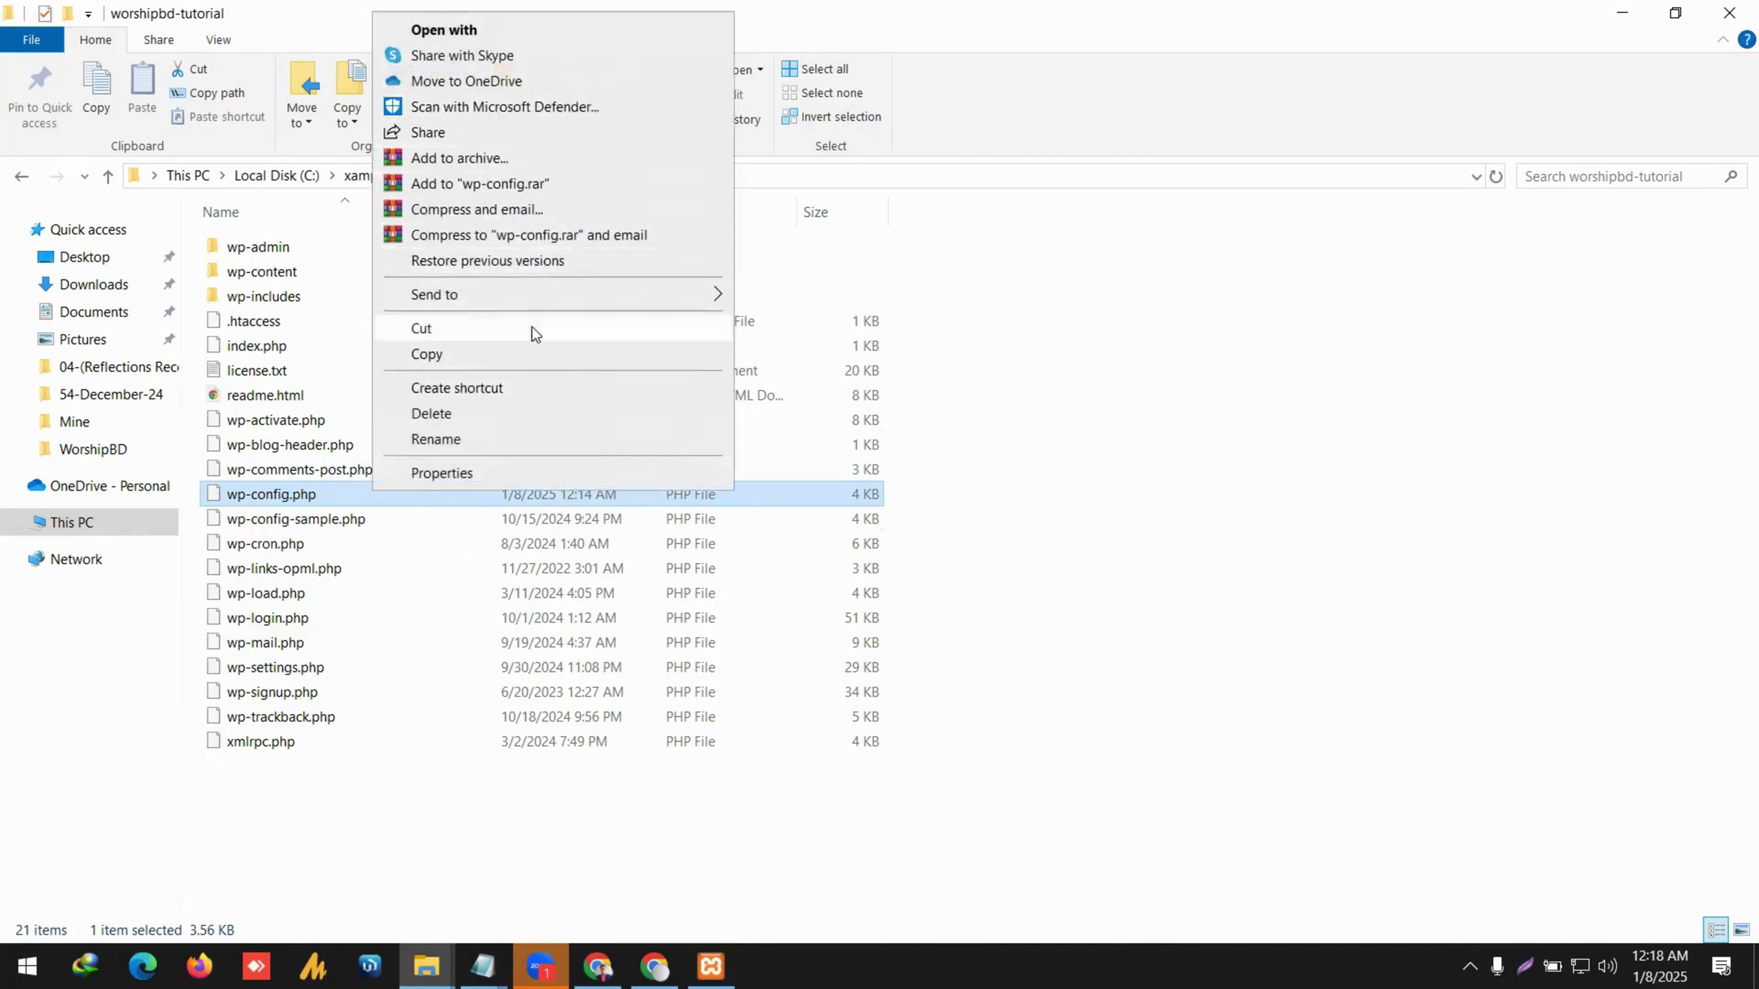
right_click(311, 498)
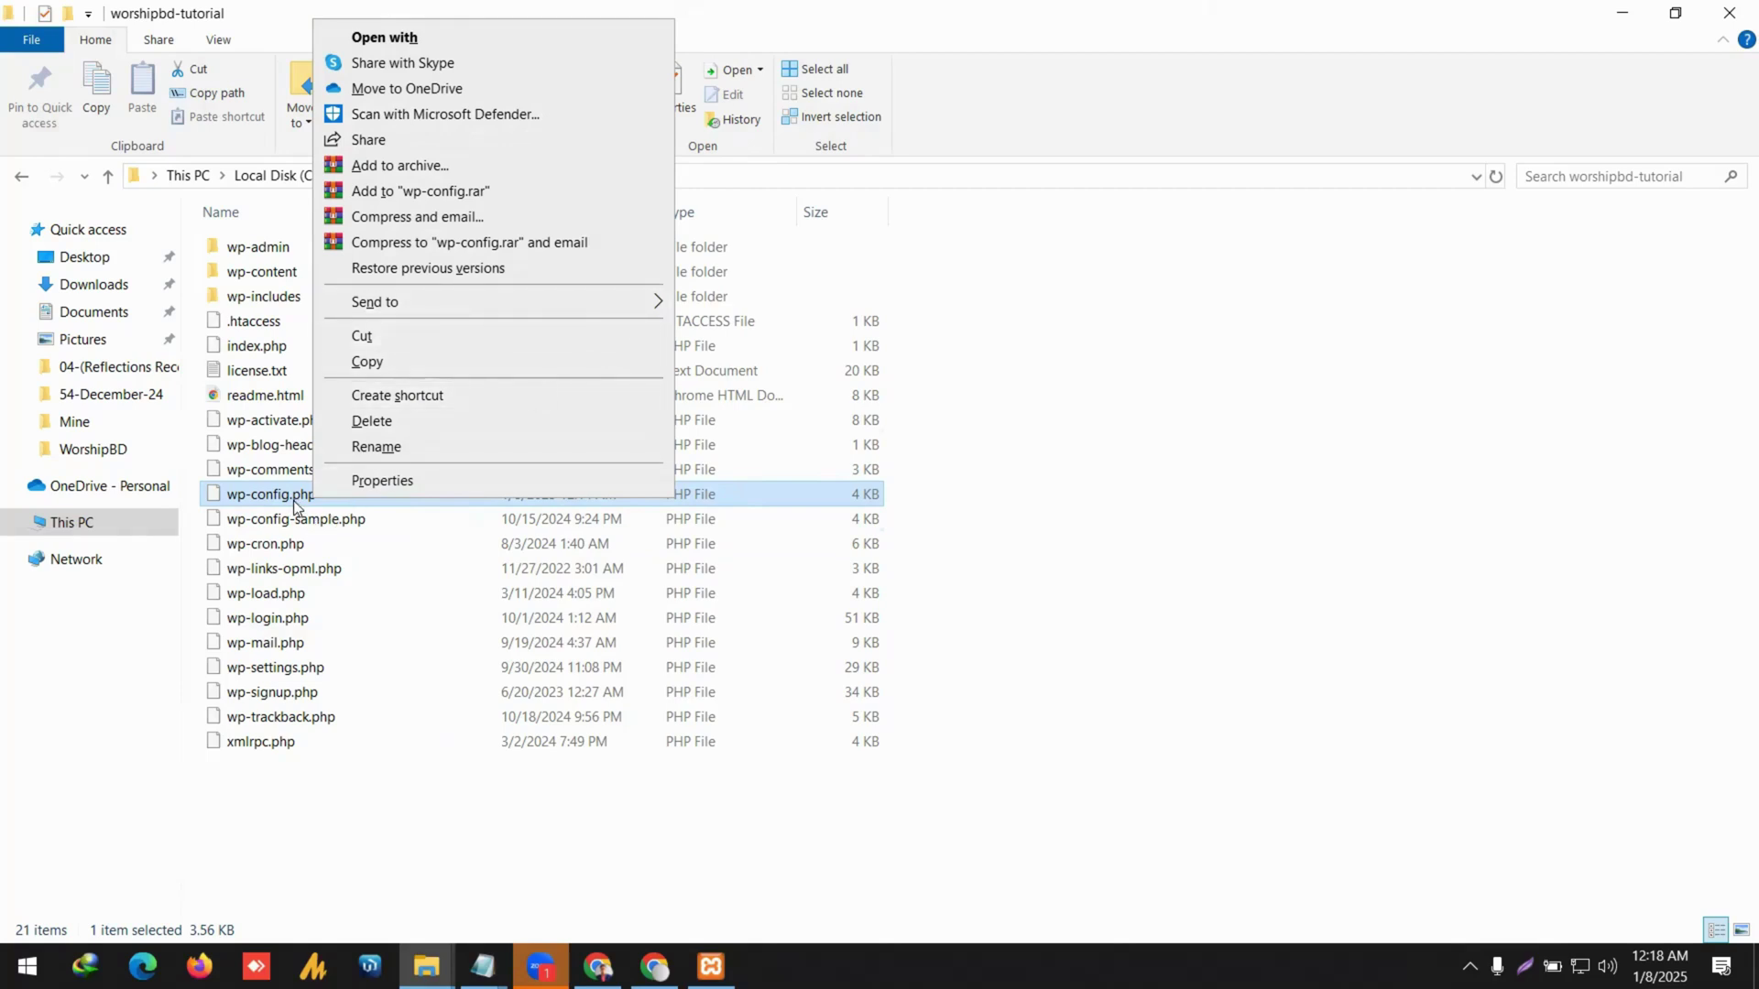
click(293, 500)
double_click(293, 500)
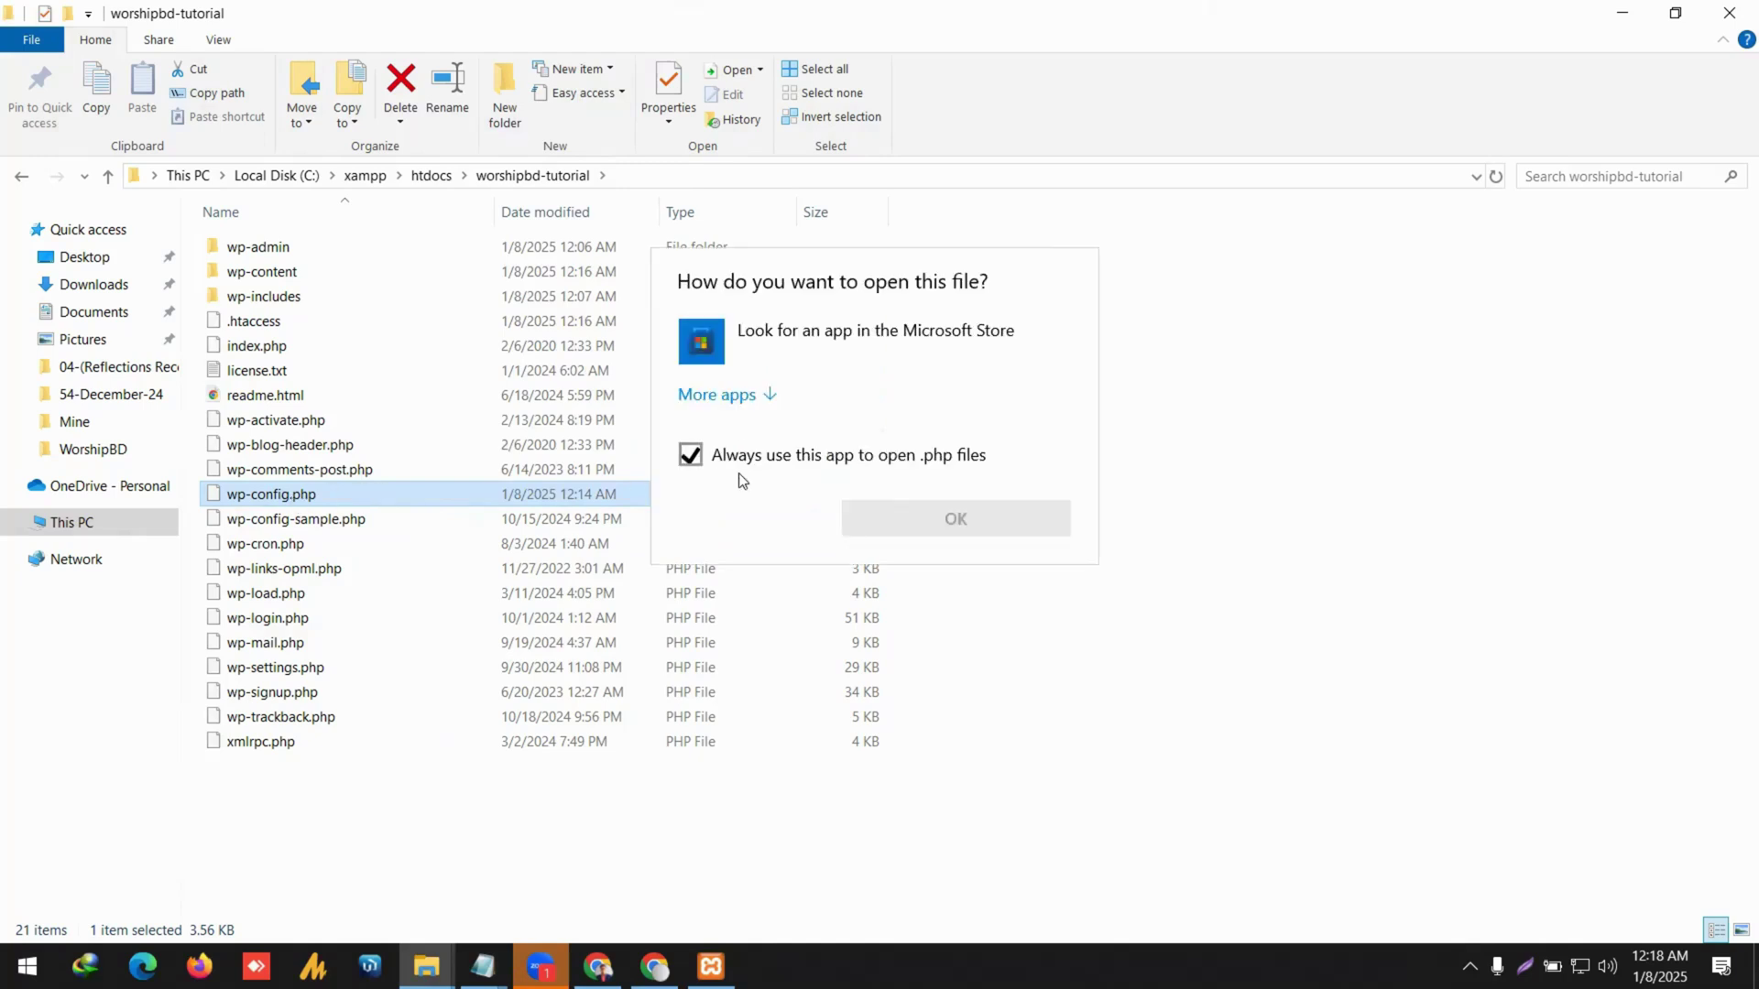
key(Escape)
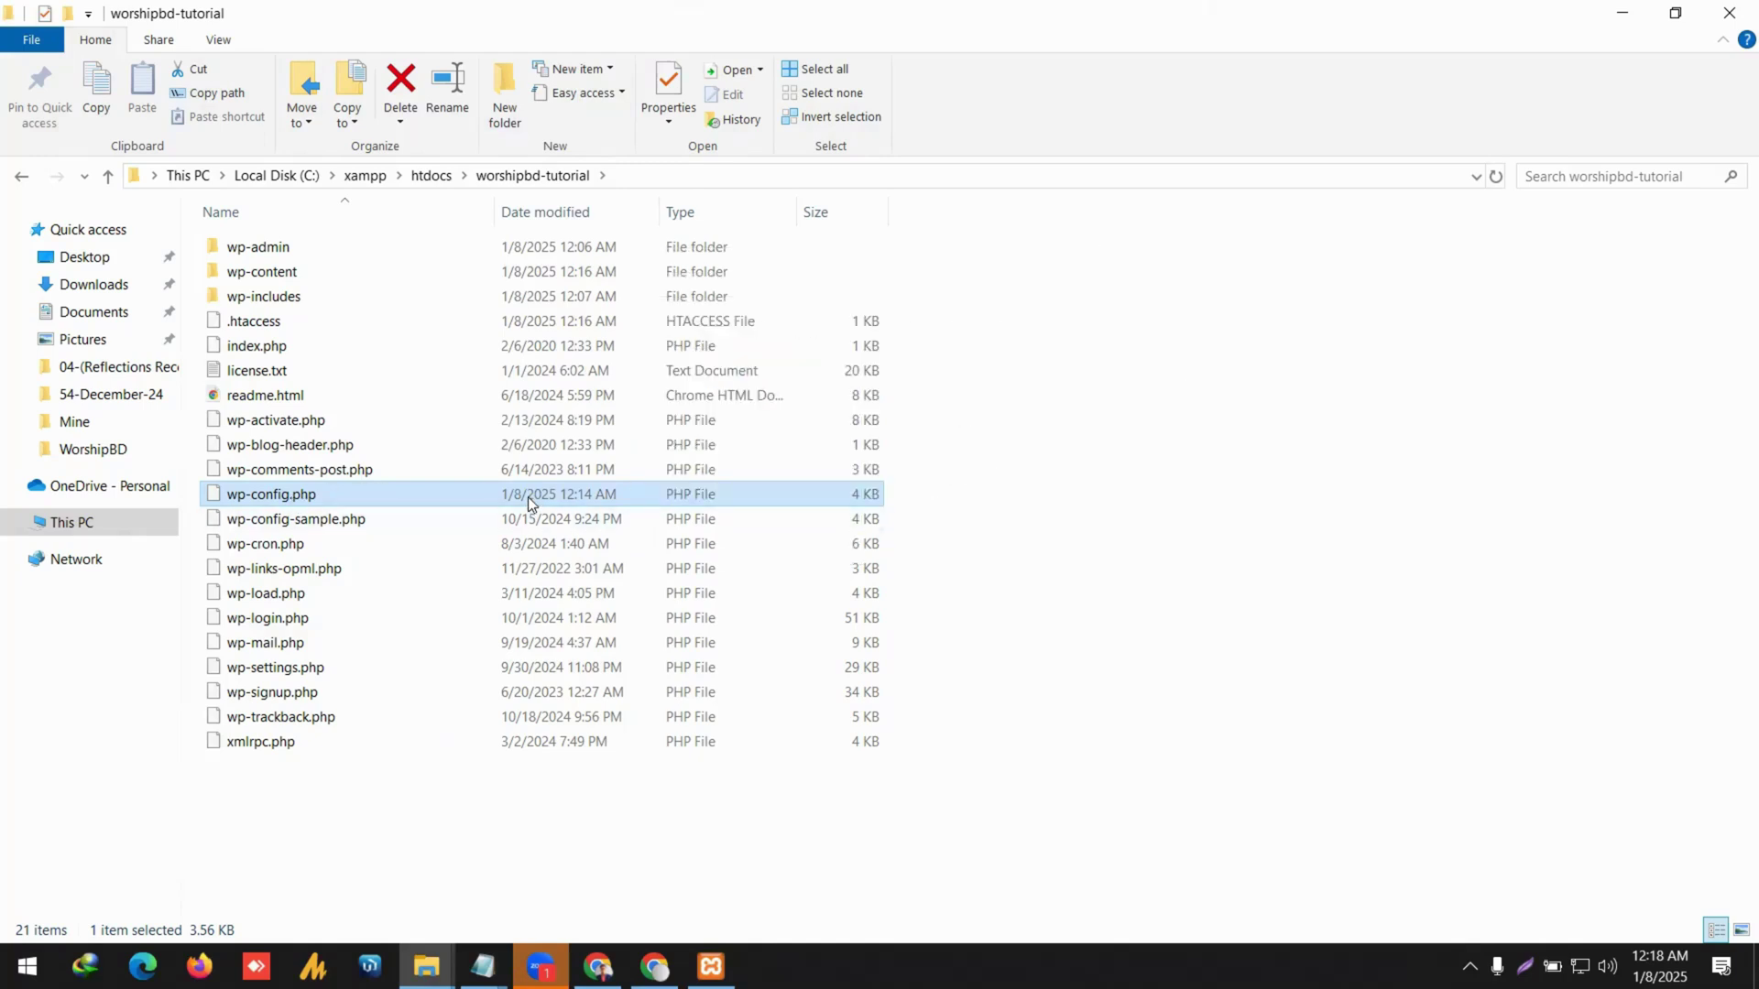
Set Notepad as wp-config.php's opening app in Properties, then open the file.
right_click(527, 497)
click(651, 486)
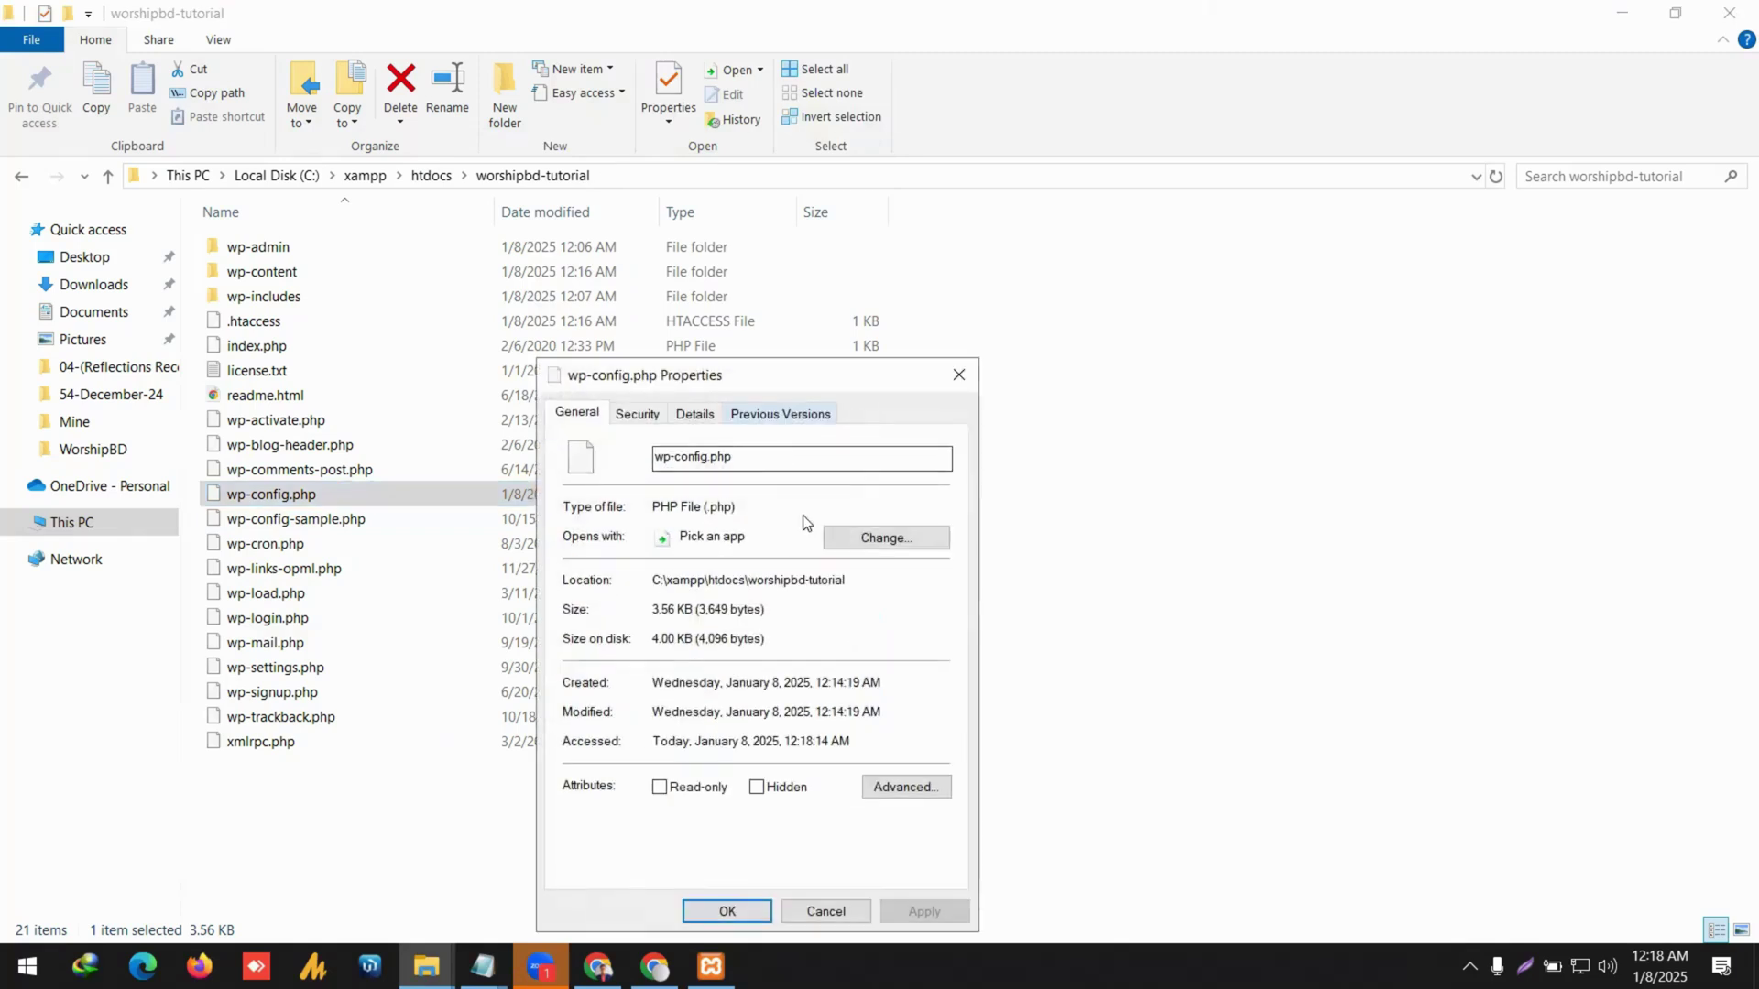
click(902, 542)
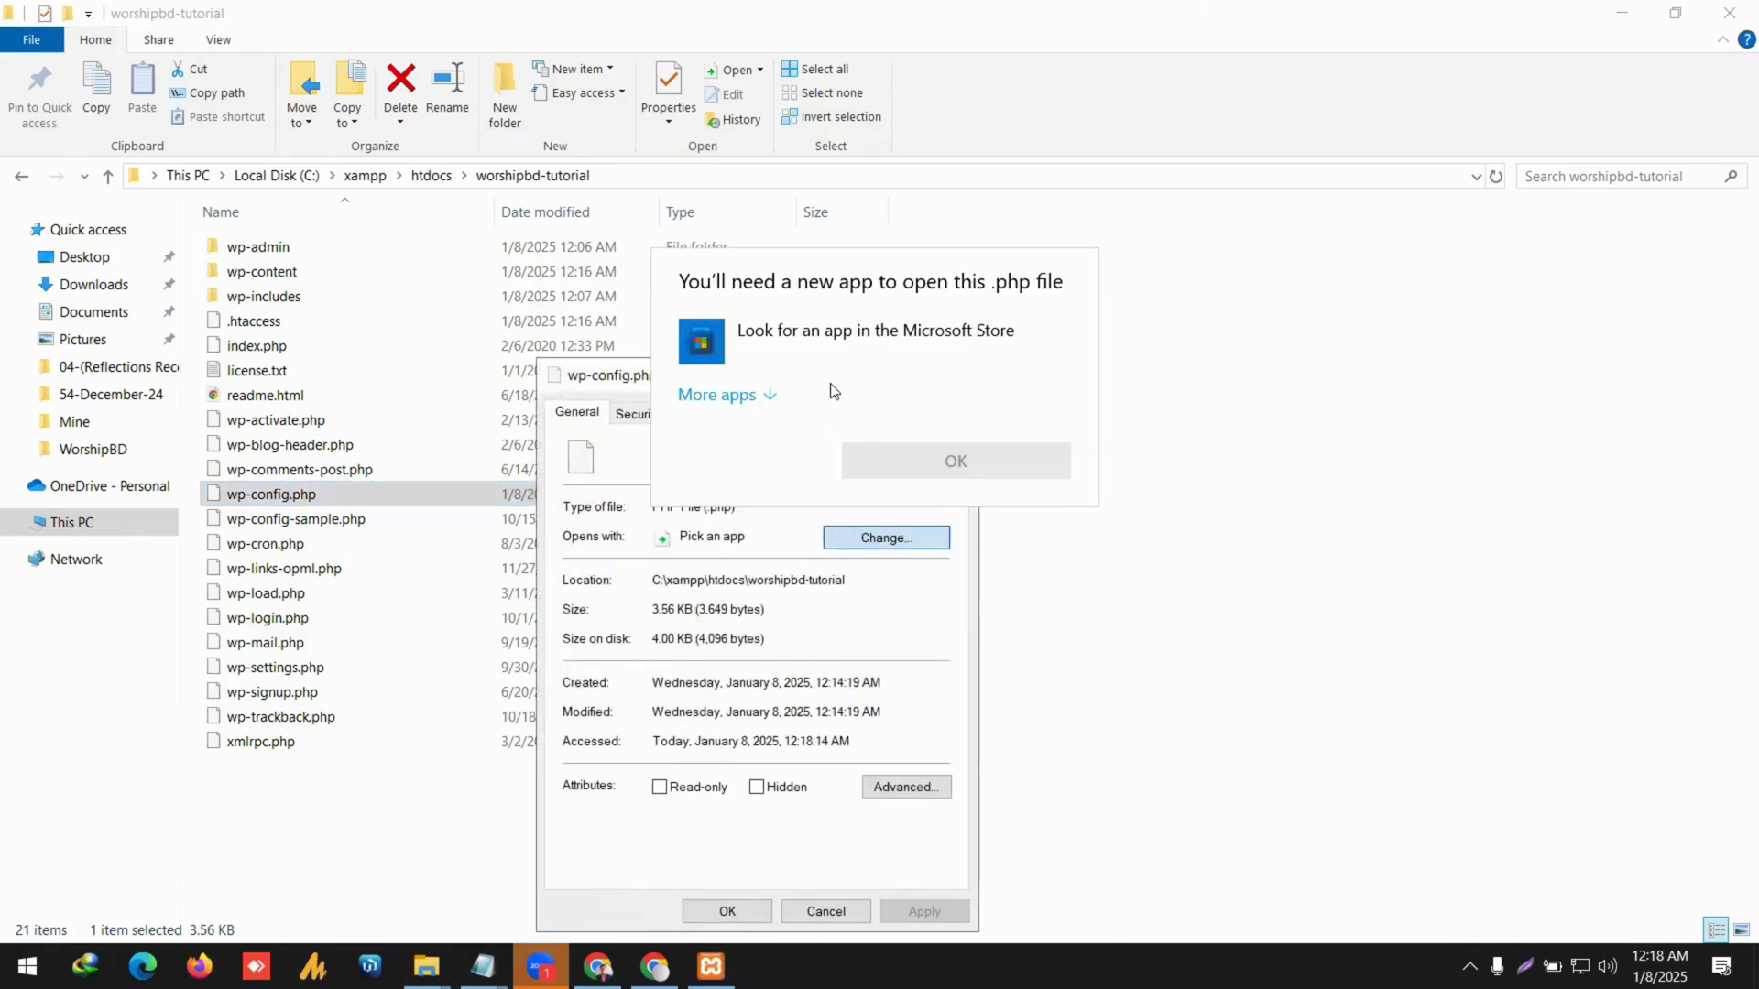
click(749, 394)
click(769, 403)
click(795, 489)
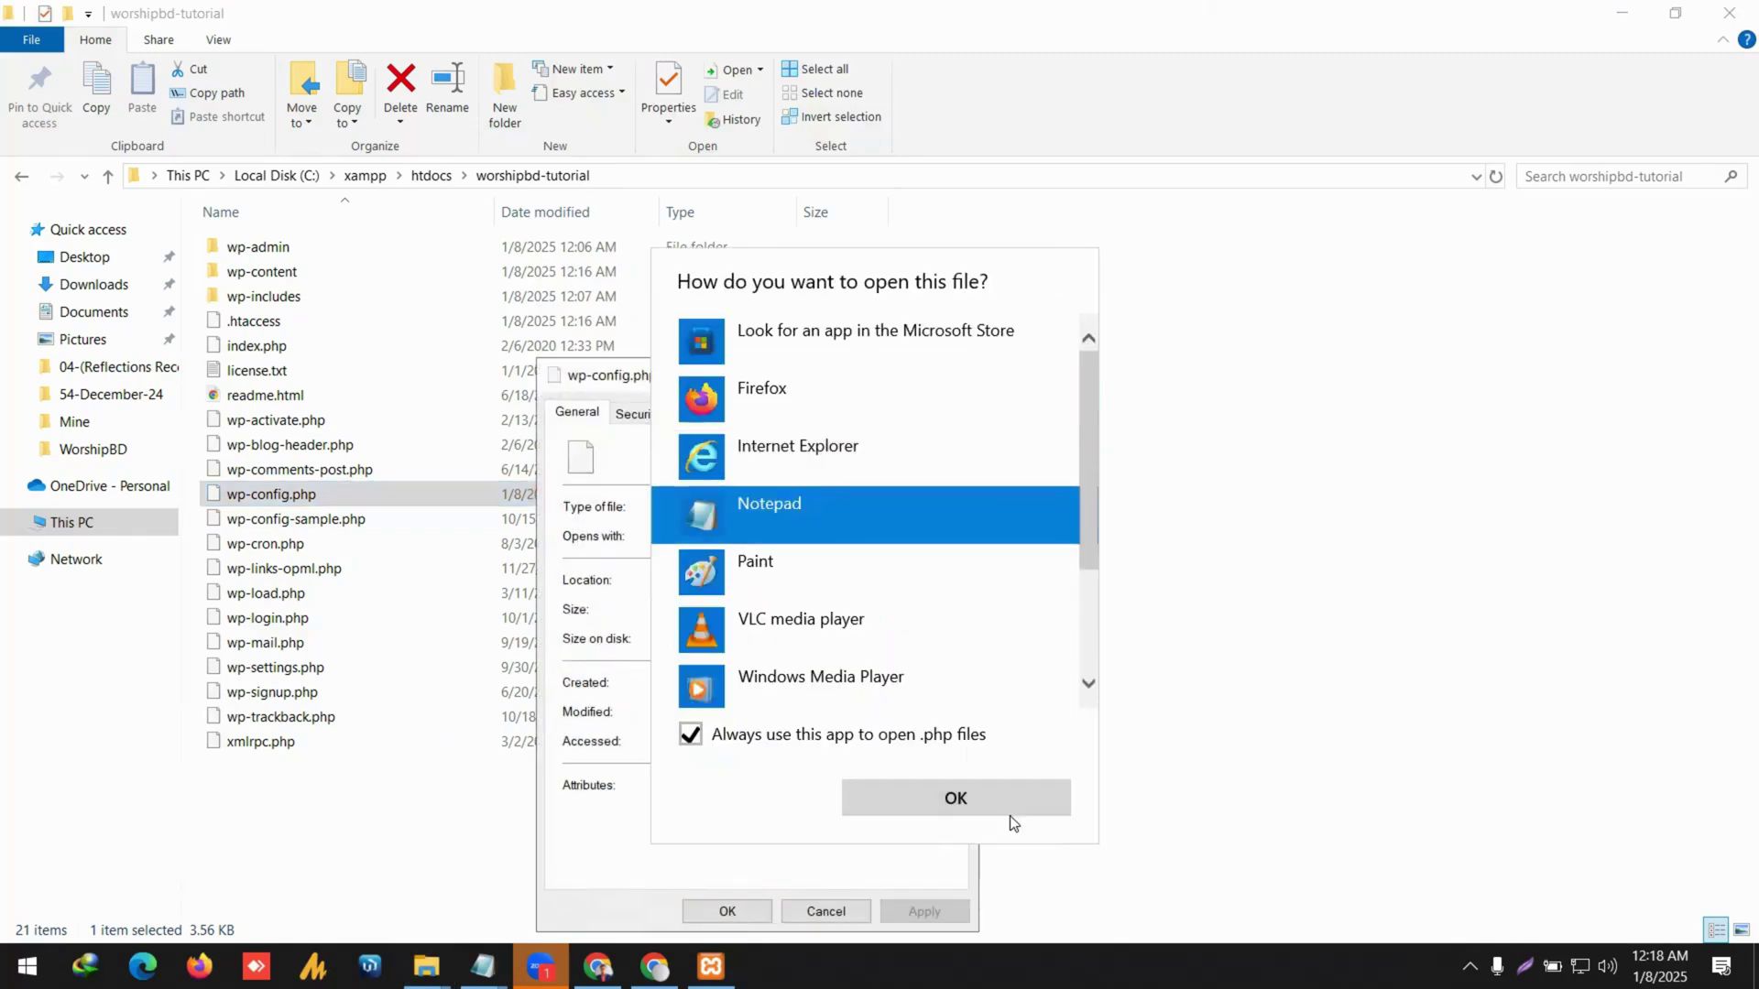
click(1007, 814)
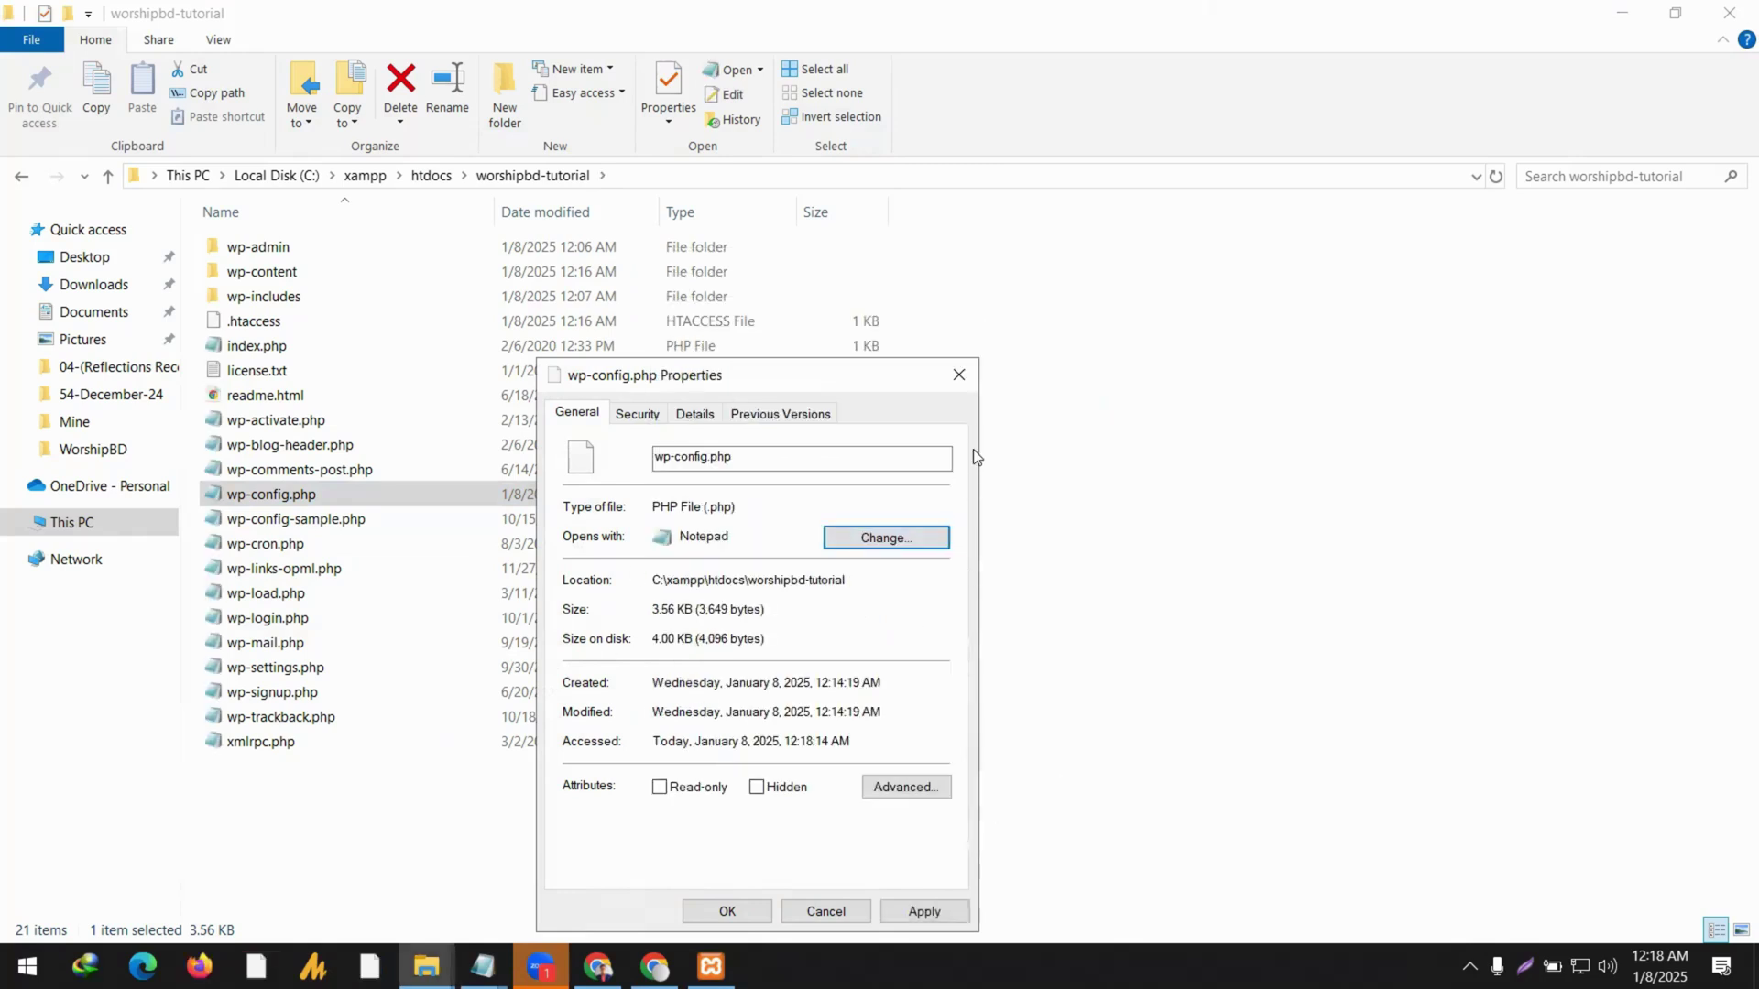
click(959, 376)
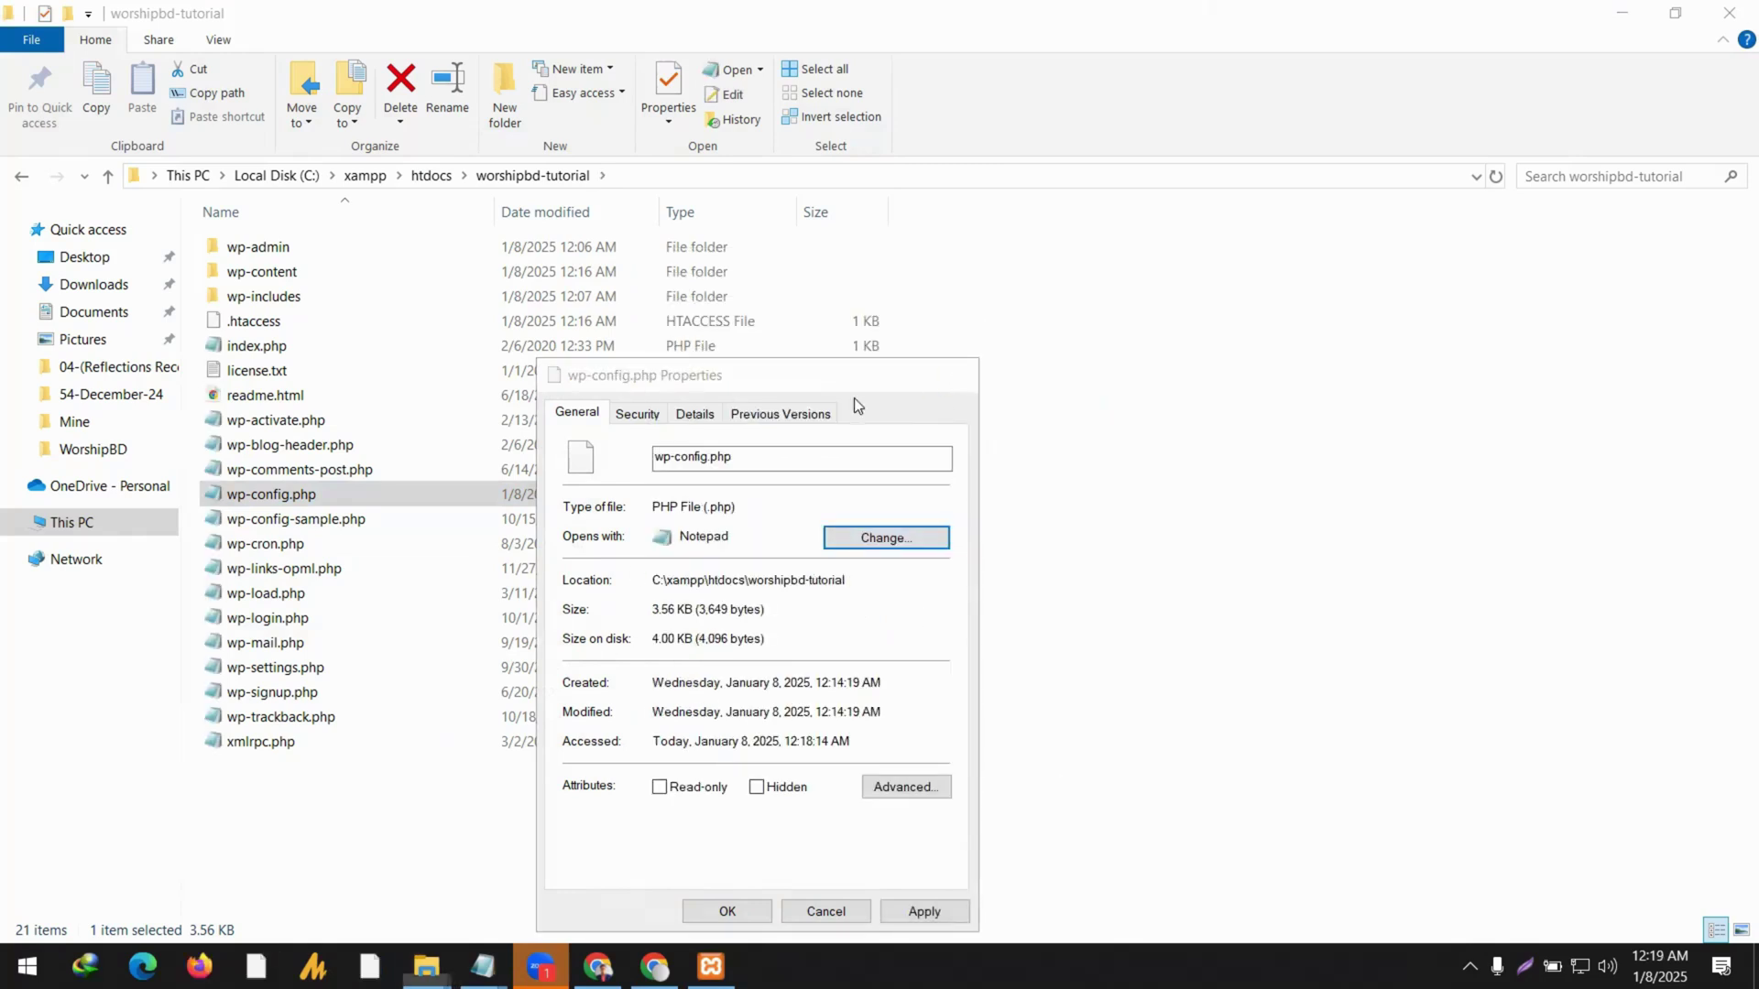
right_click(266, 494)
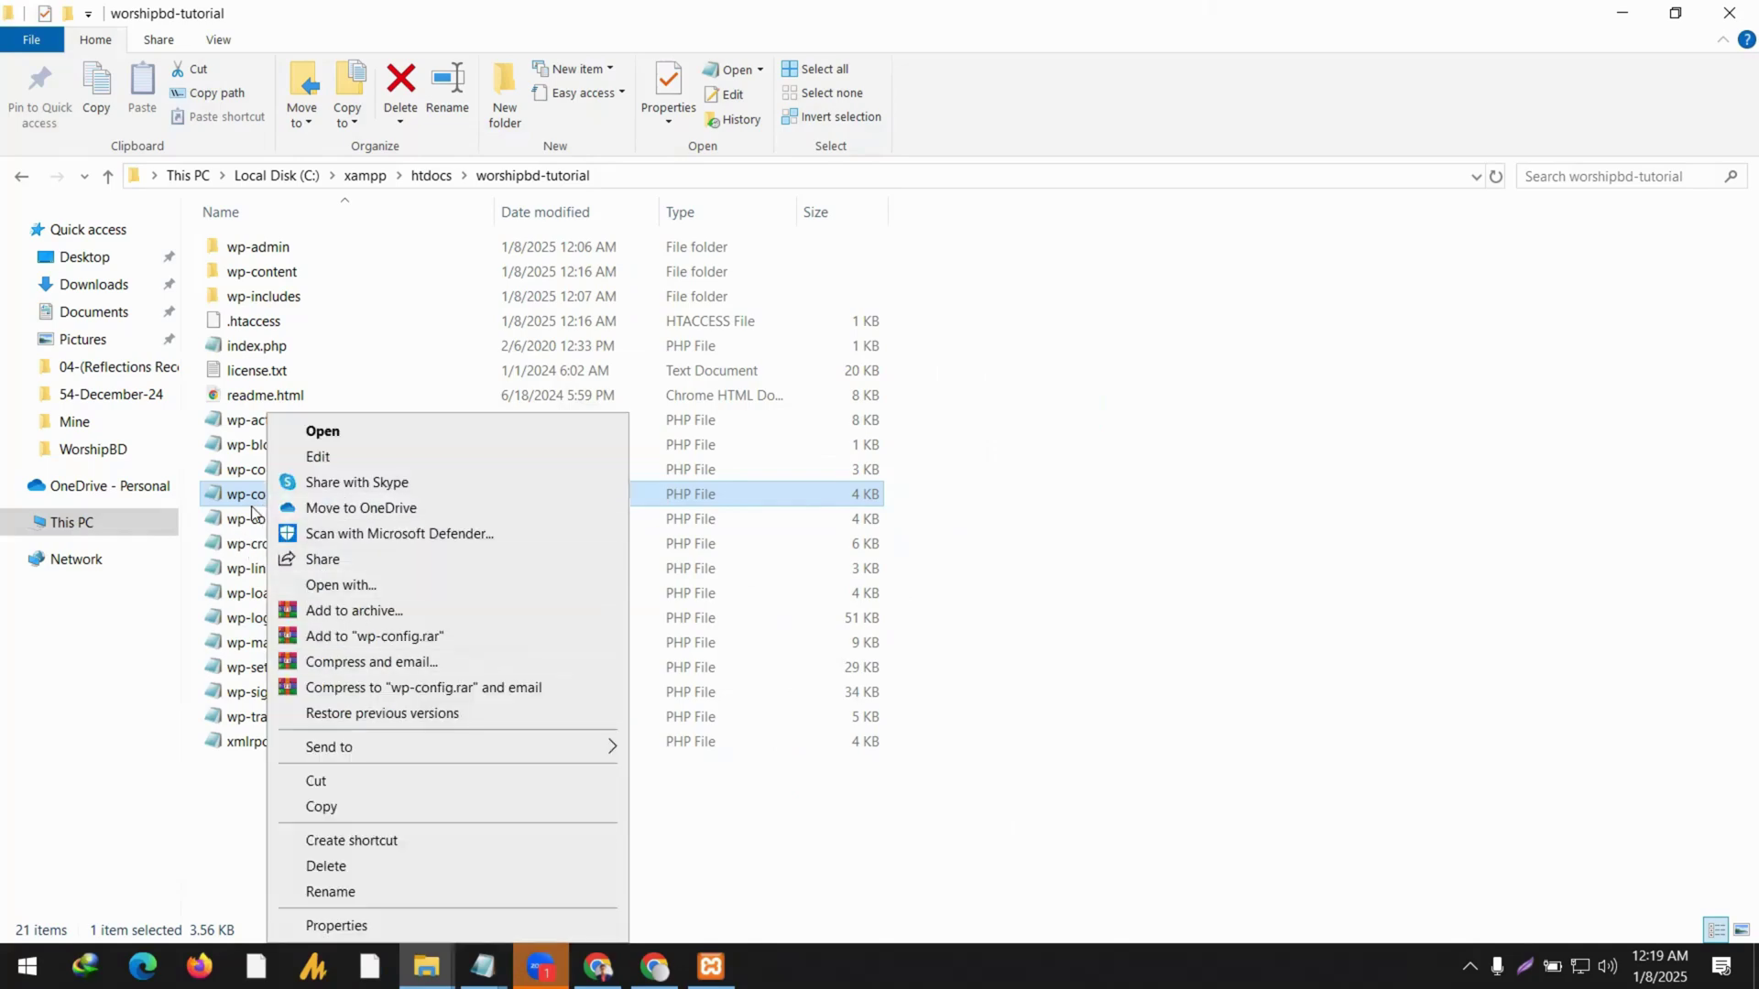
double_click(255, 510)
Maximize the Notepad window showing wp-config.php.
scroll(713, 458, down, 2)
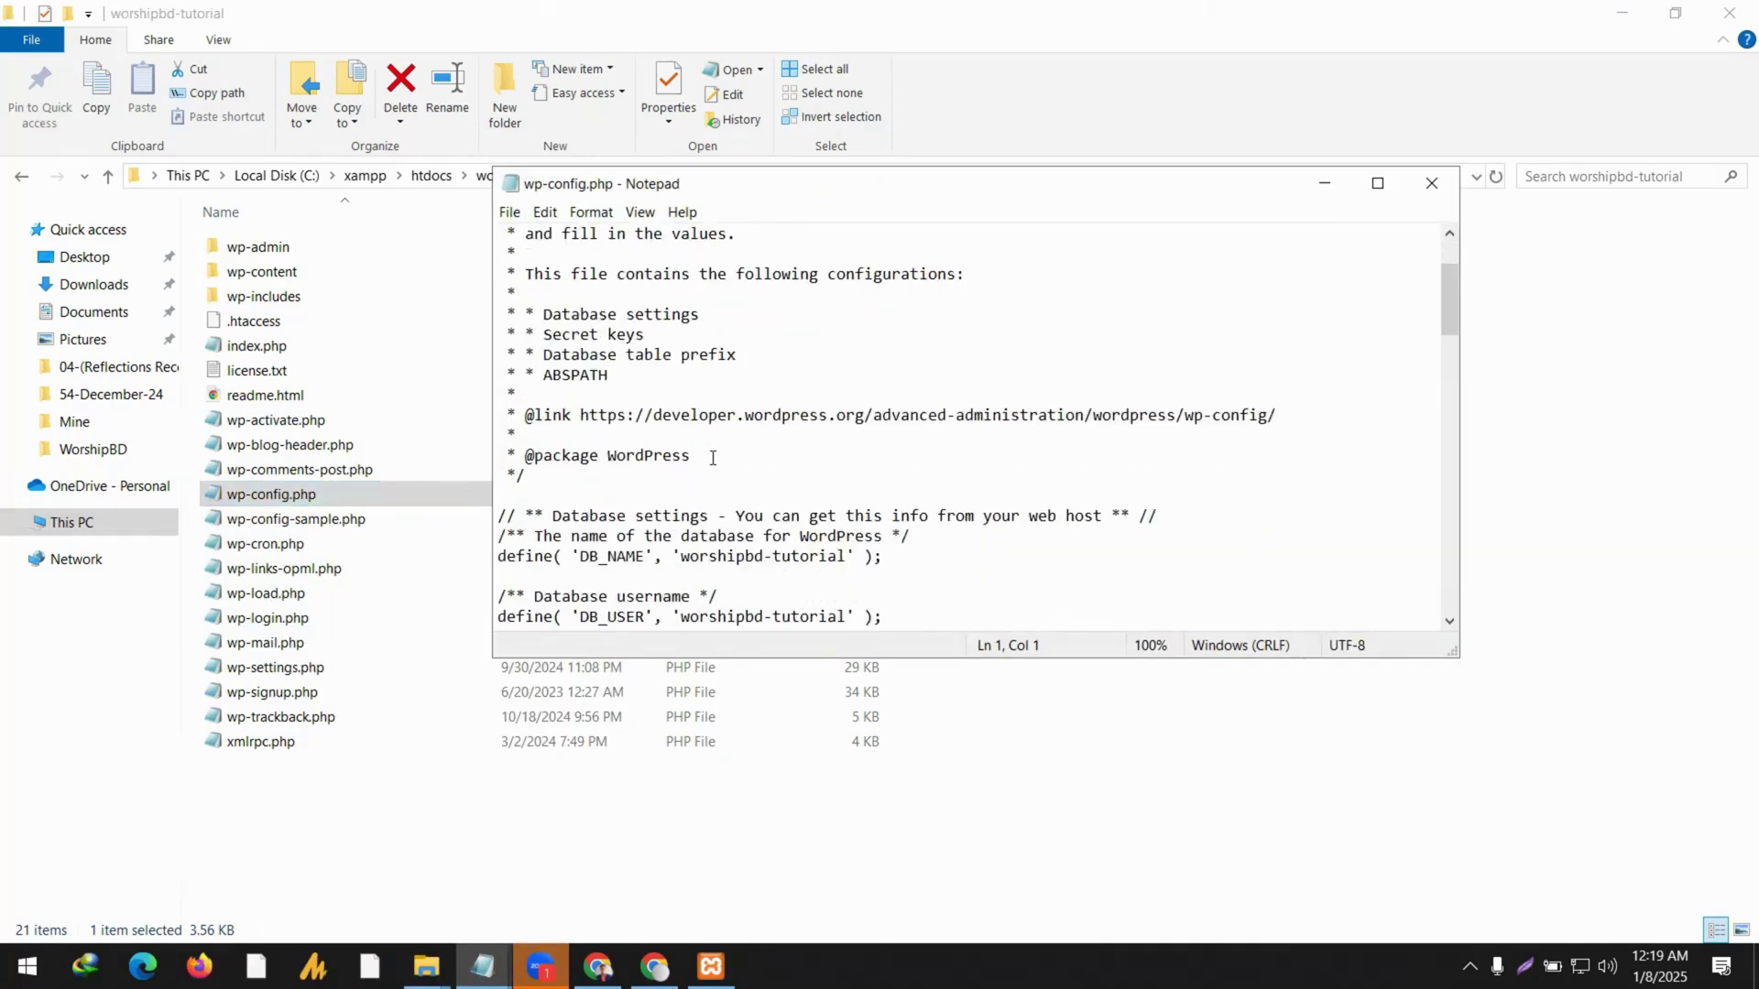
scroll(713, 458, down, 1)
click(1376, 182)
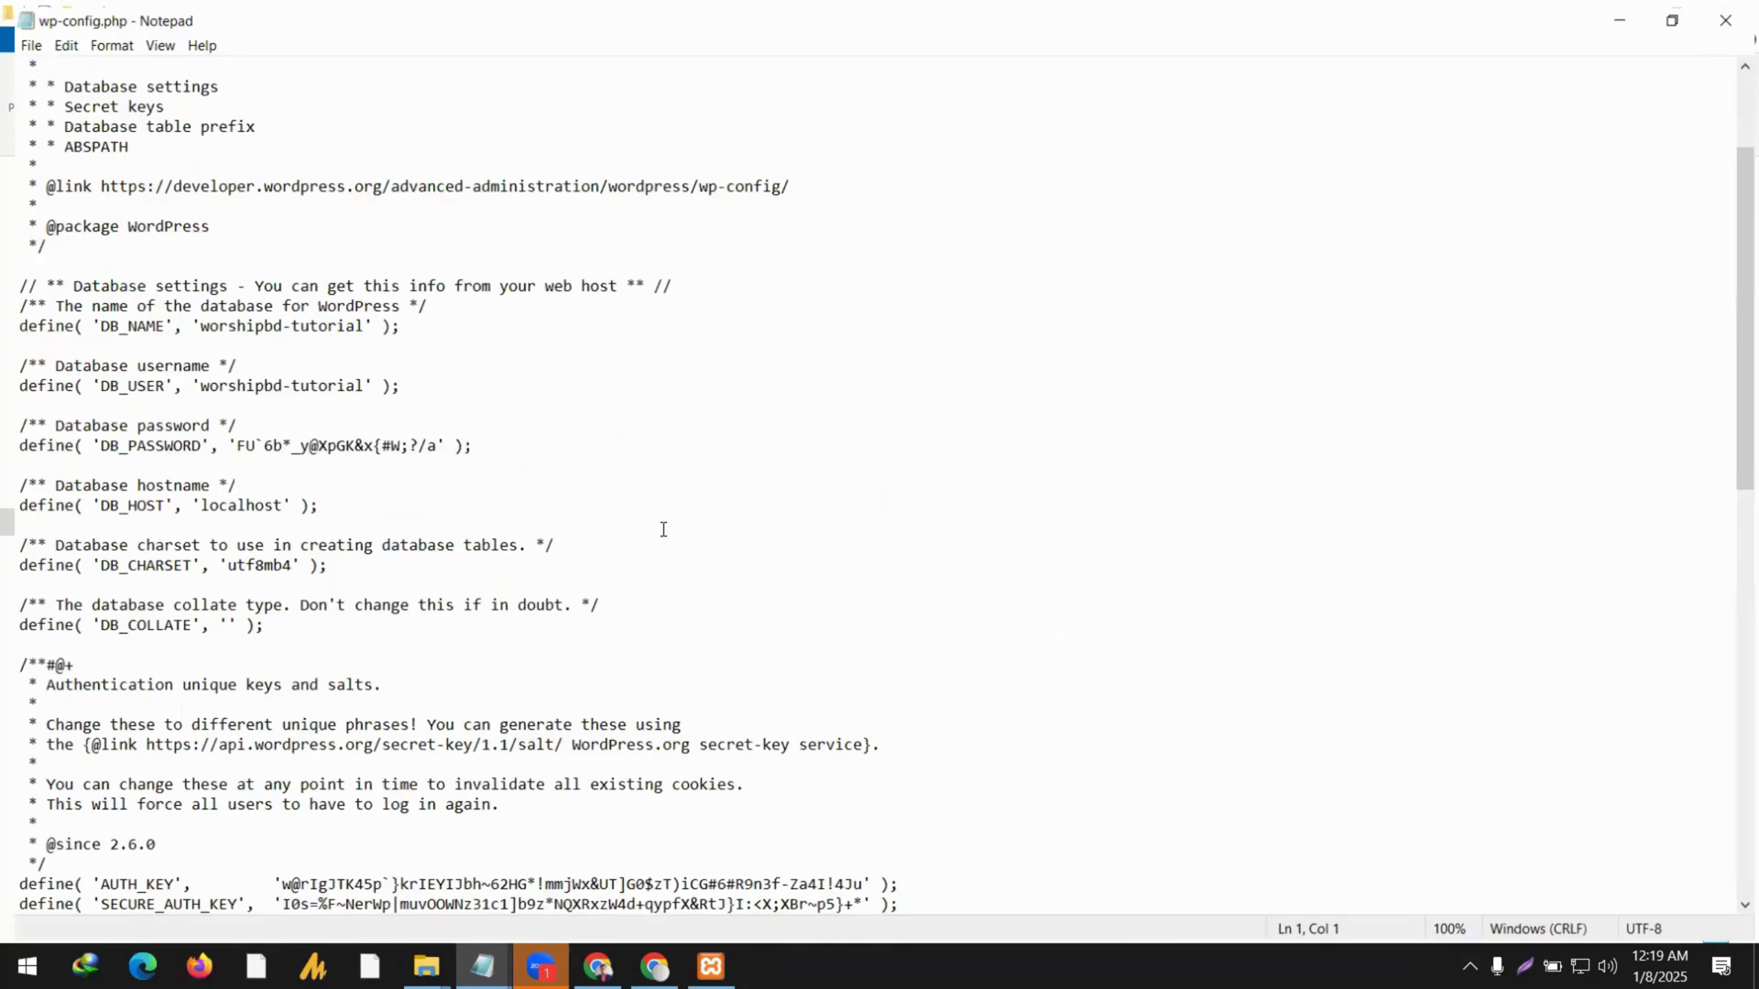
click(1676, 13)
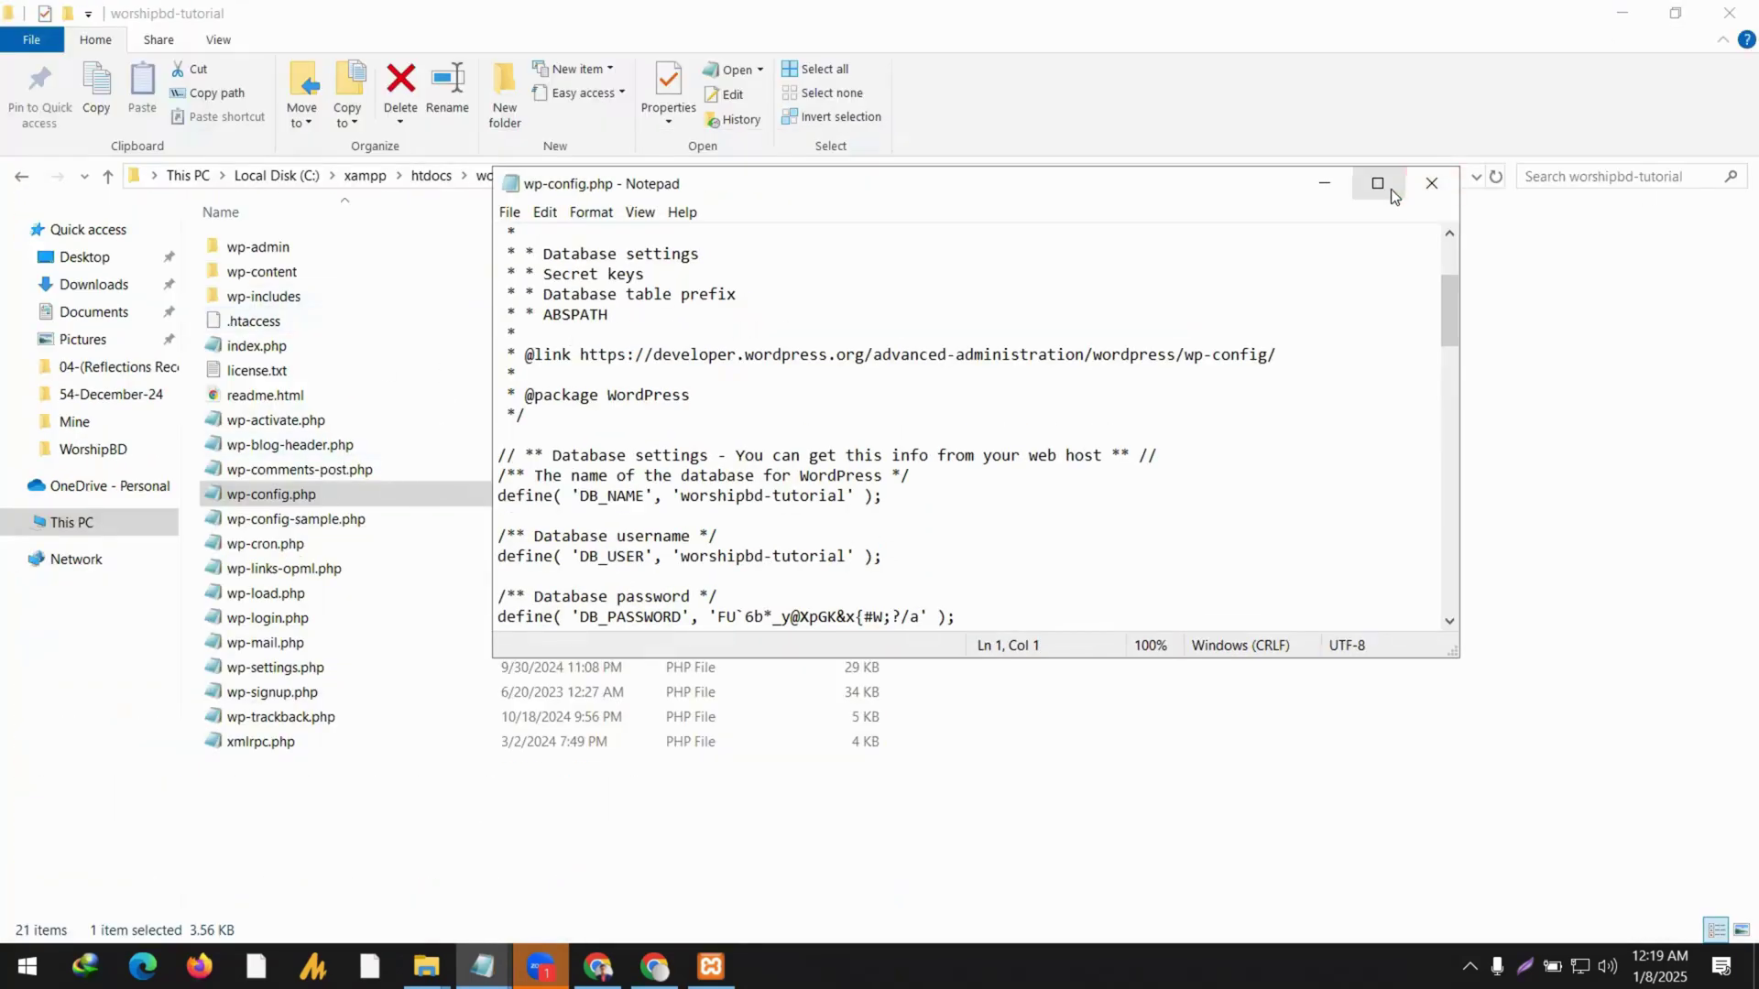
click(1387, 190)
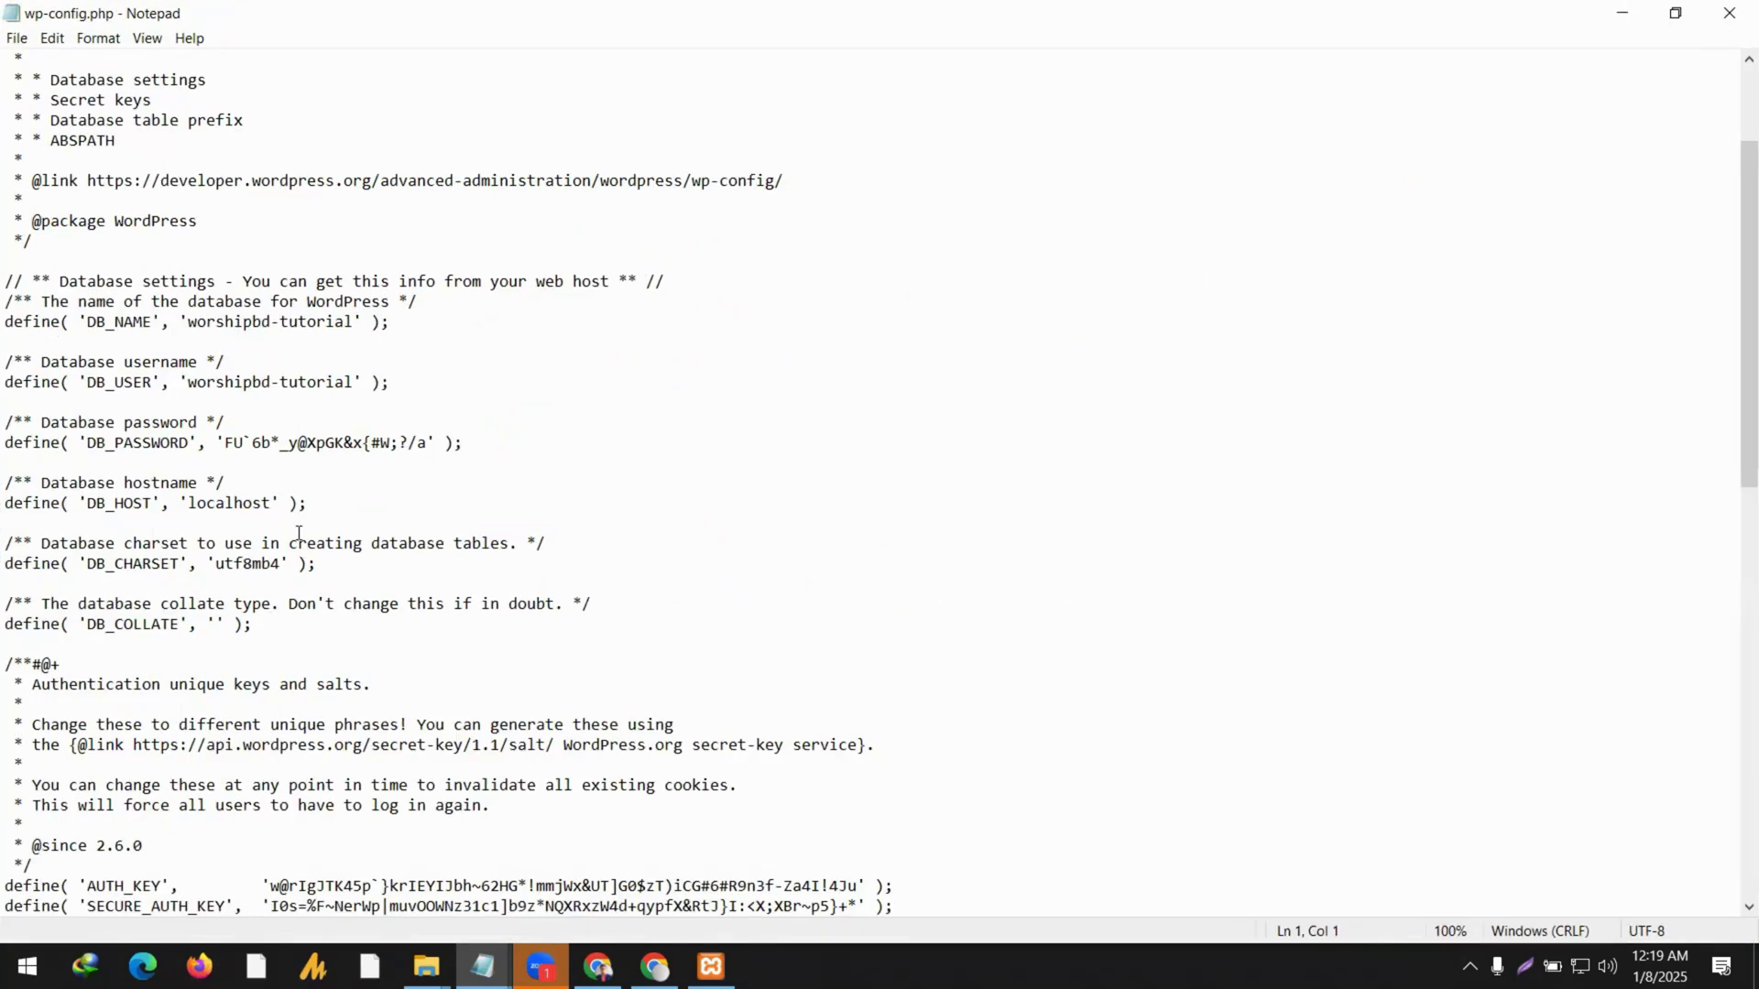
Highlight the DB_USER, DB_NAME, DB_PASSWORD and 'localhost' host values, then close wp-config.php.
drag(180, 382, 284, 394)
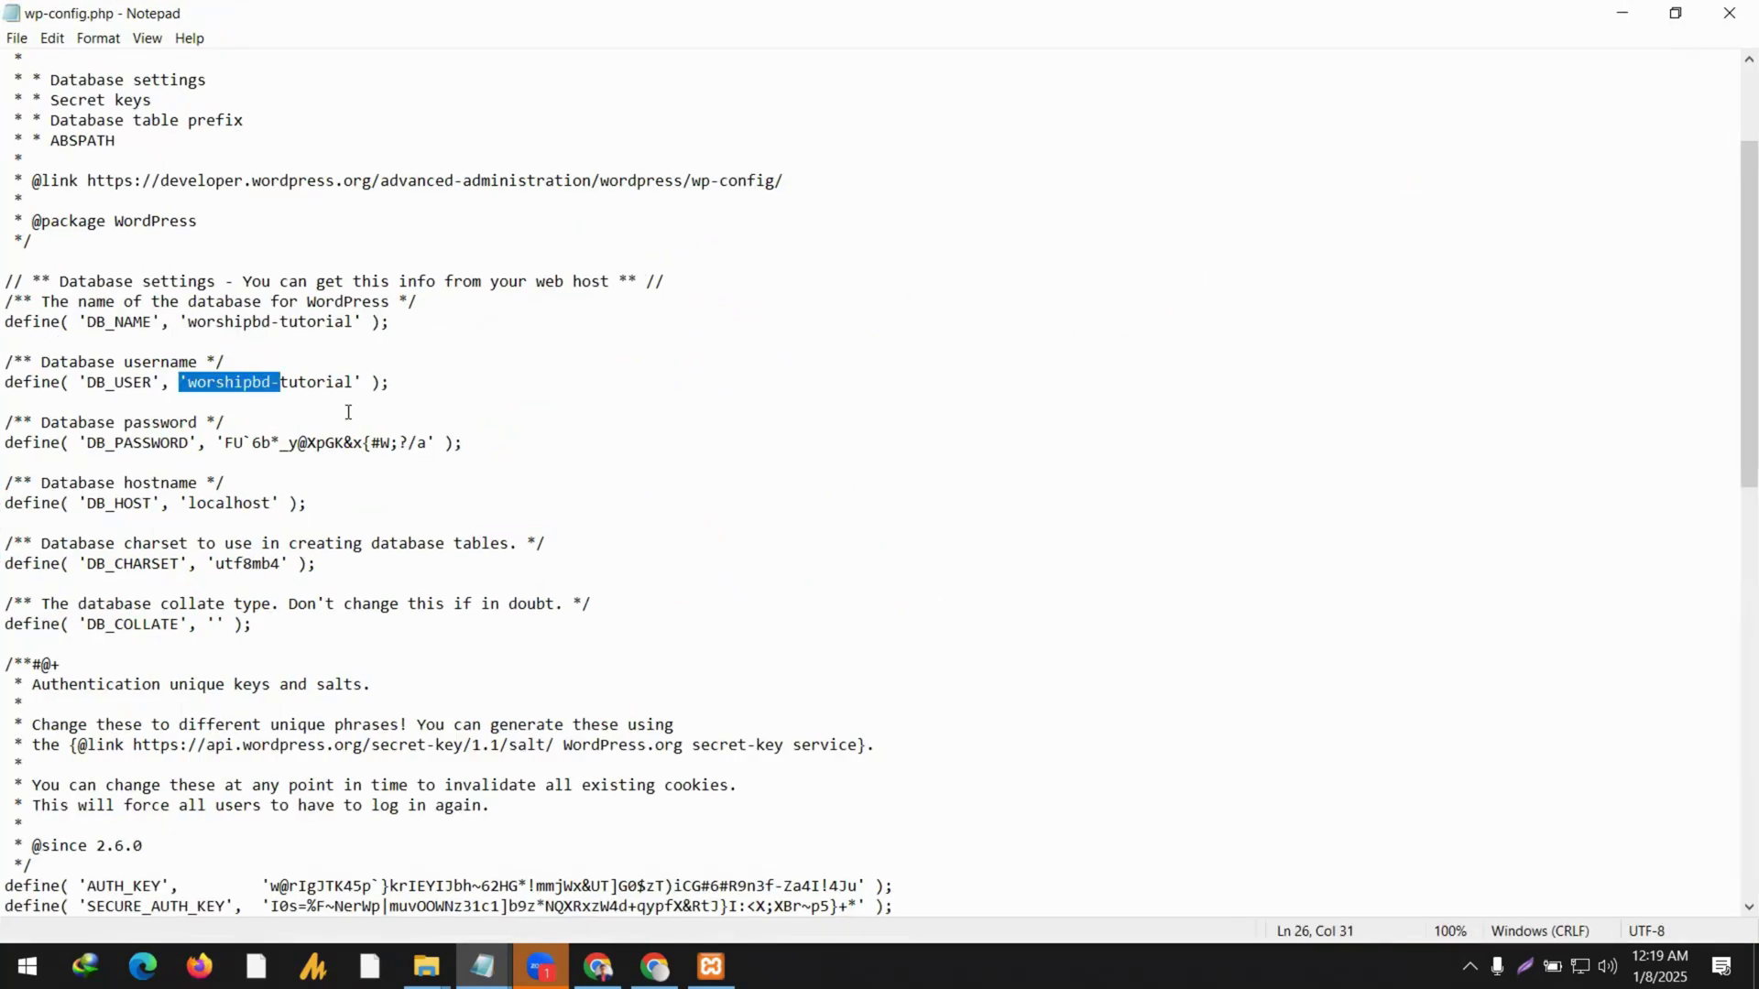
drag(353, 322, 209, 332)
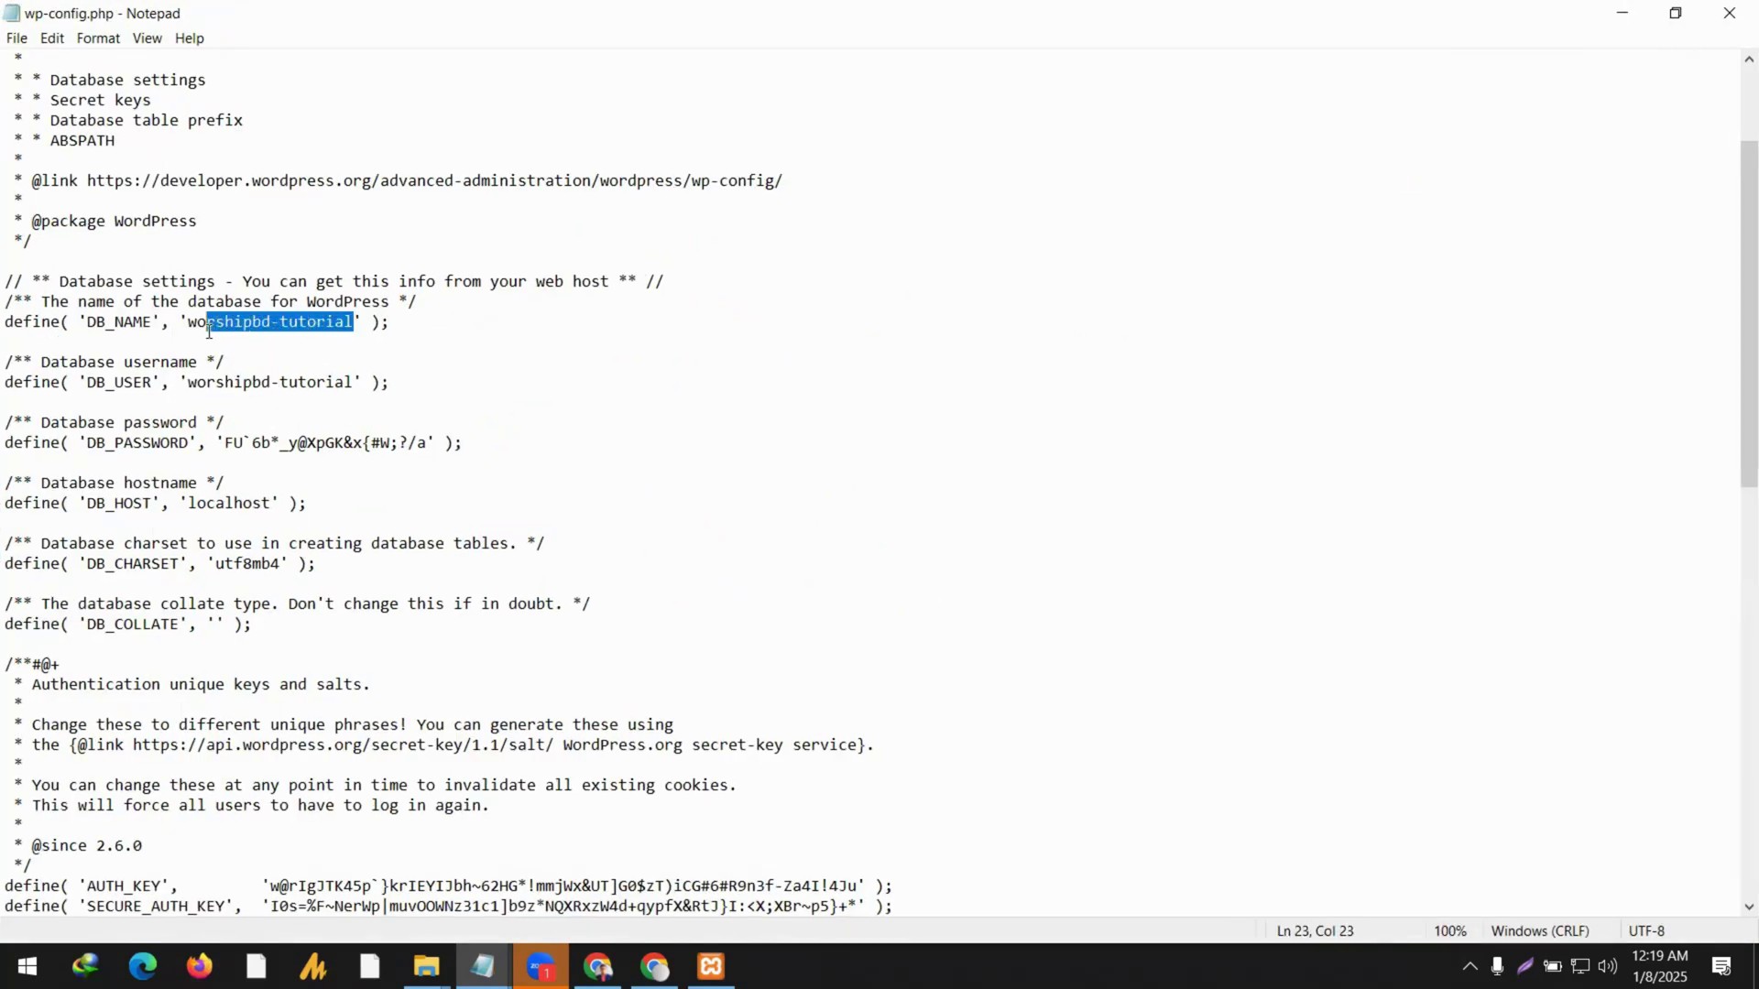
drag(224, 444, 423, 448)
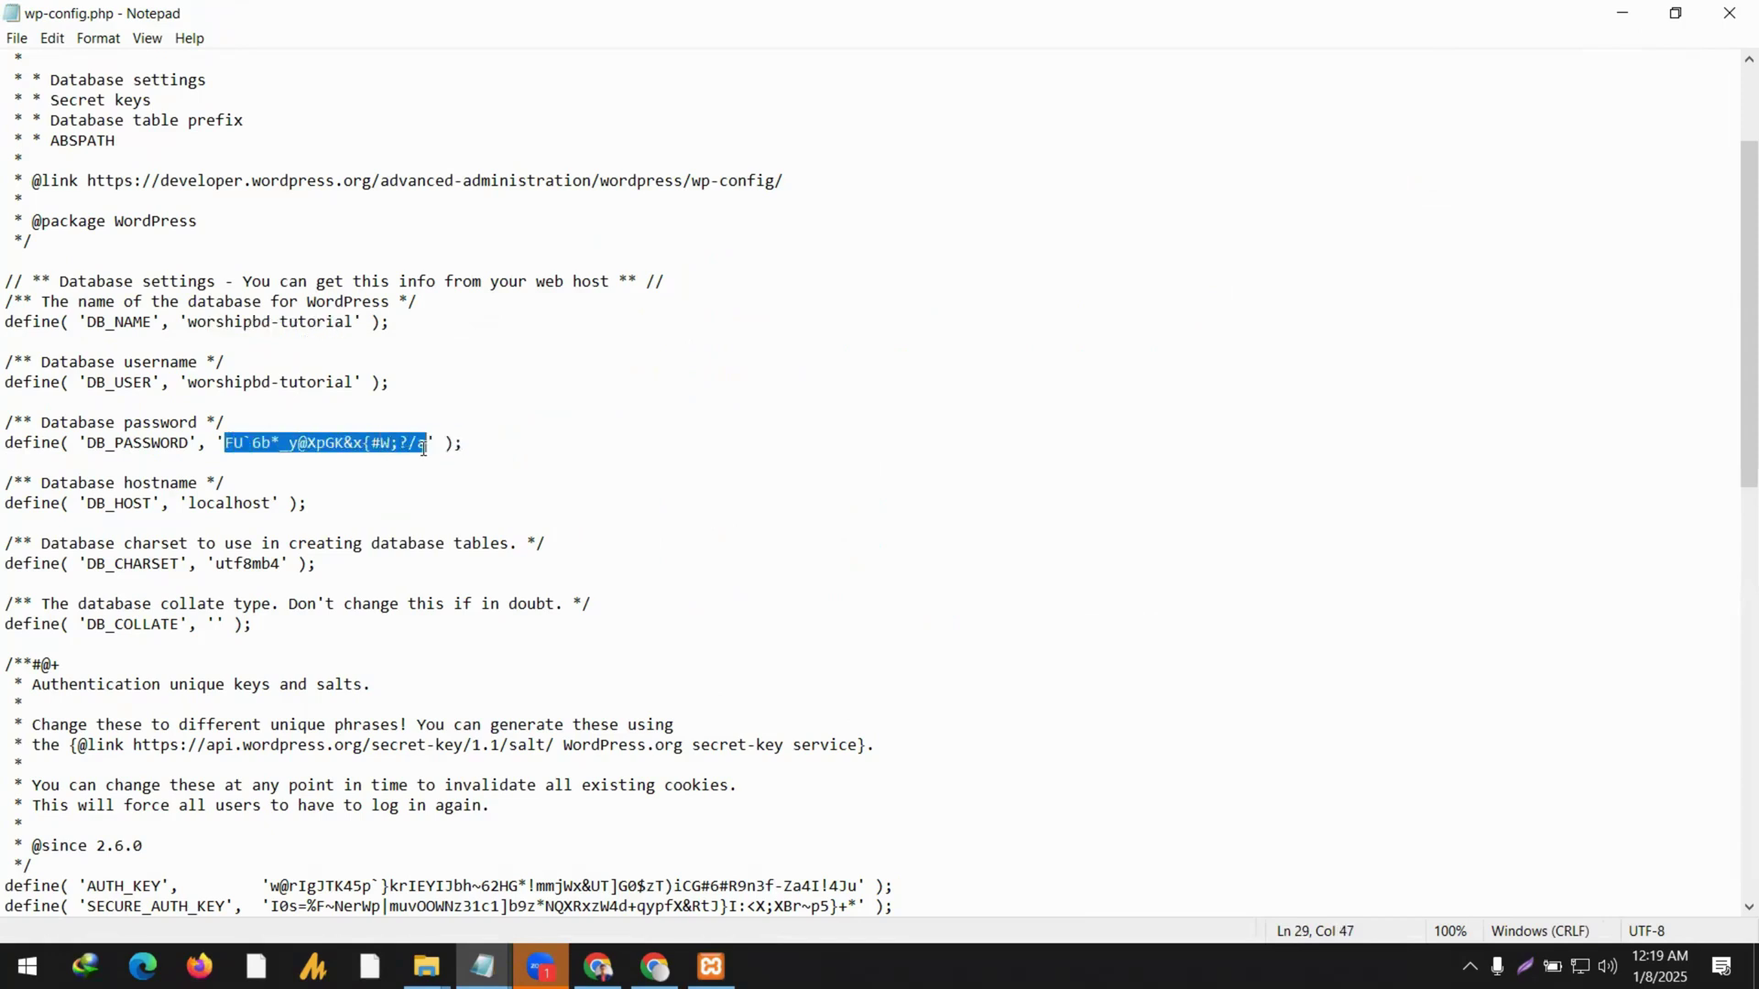
double_click(212, 506)
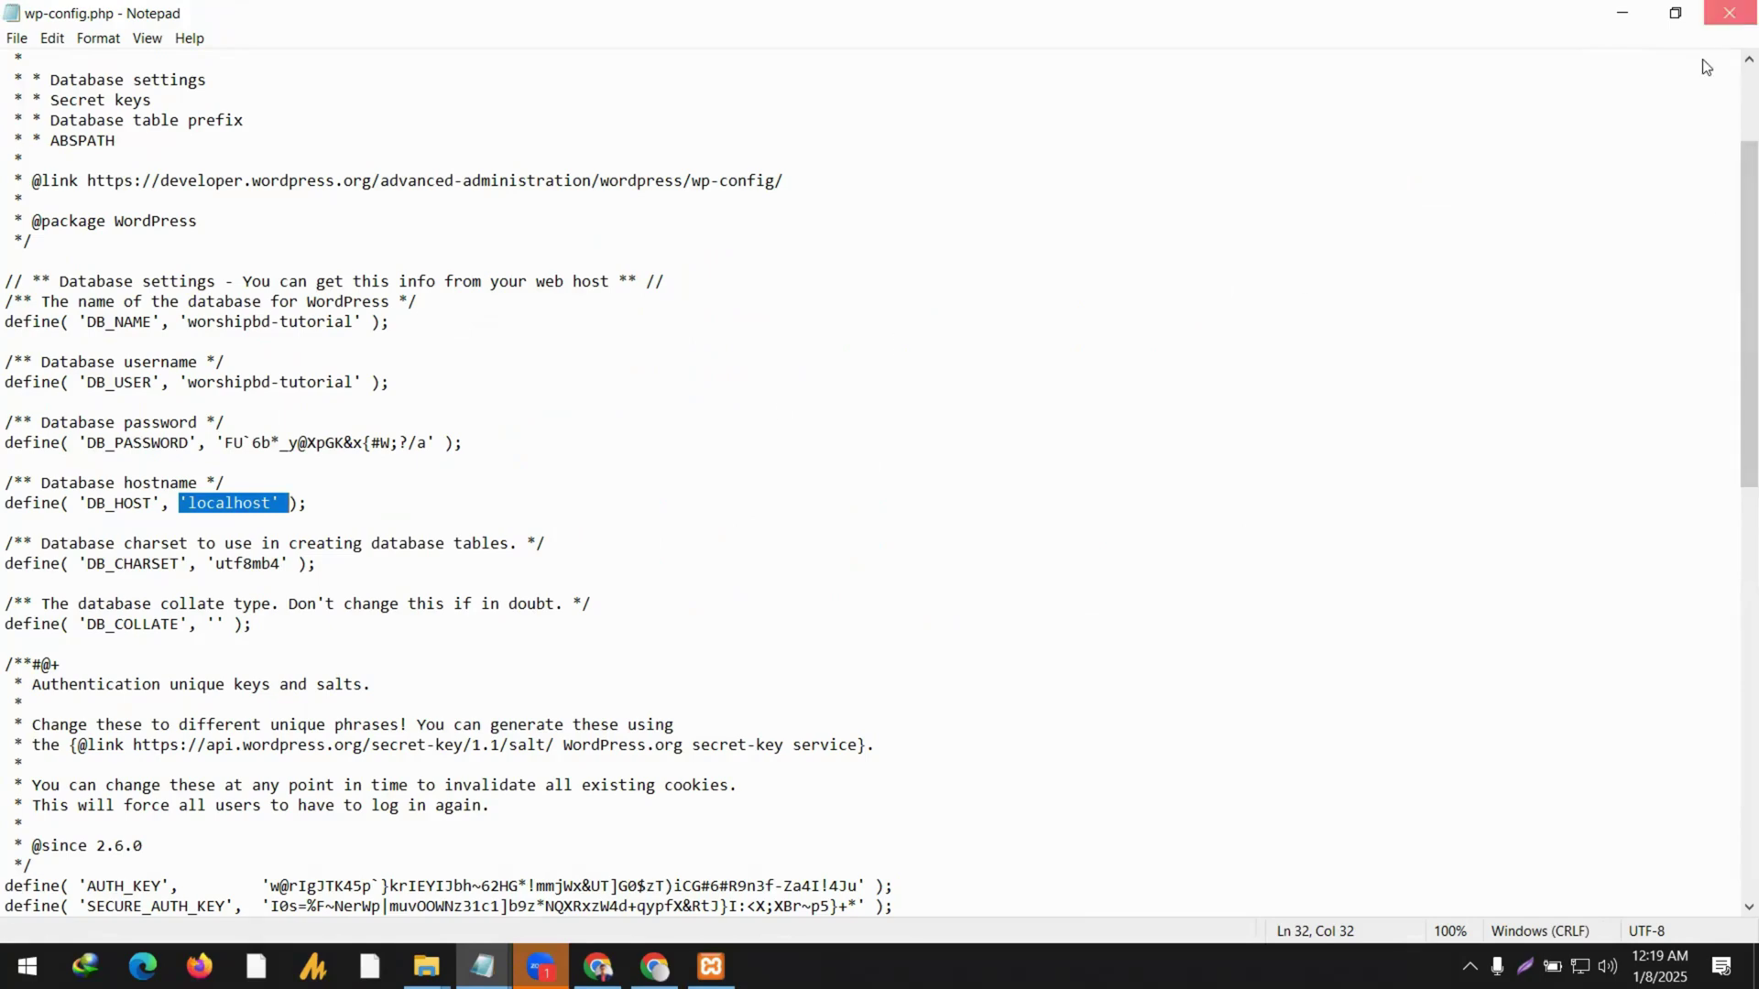
click(1731, 22)
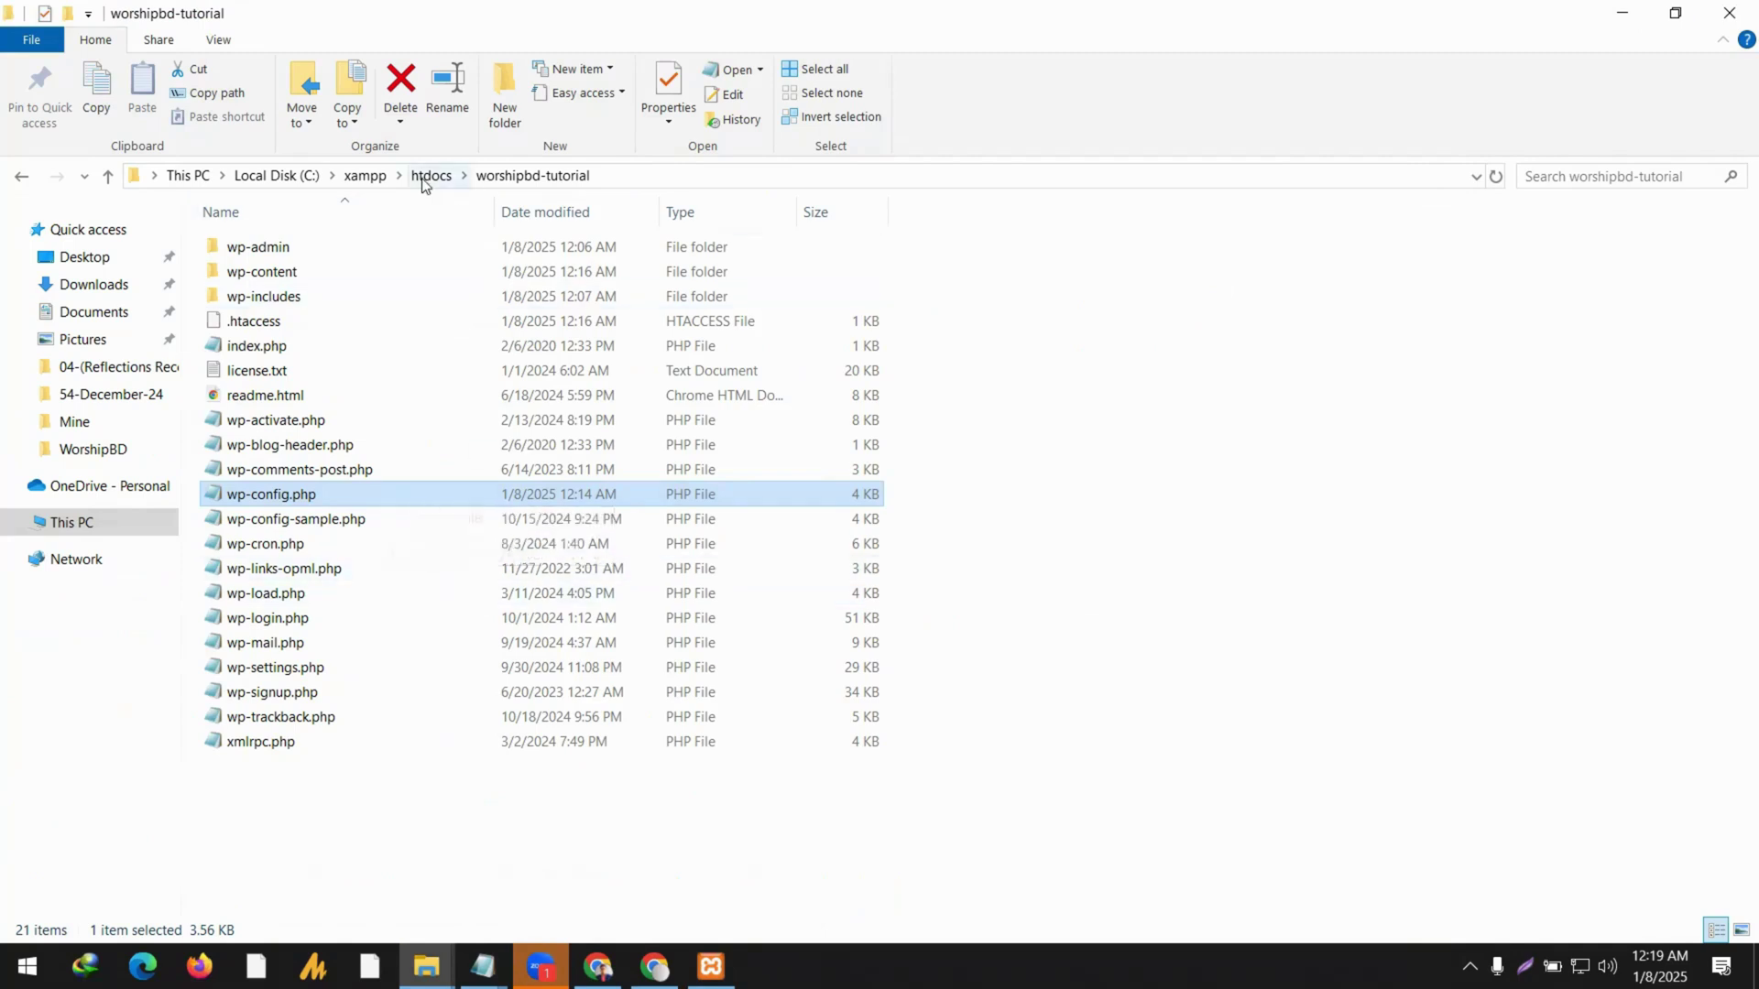
click(93, 285)
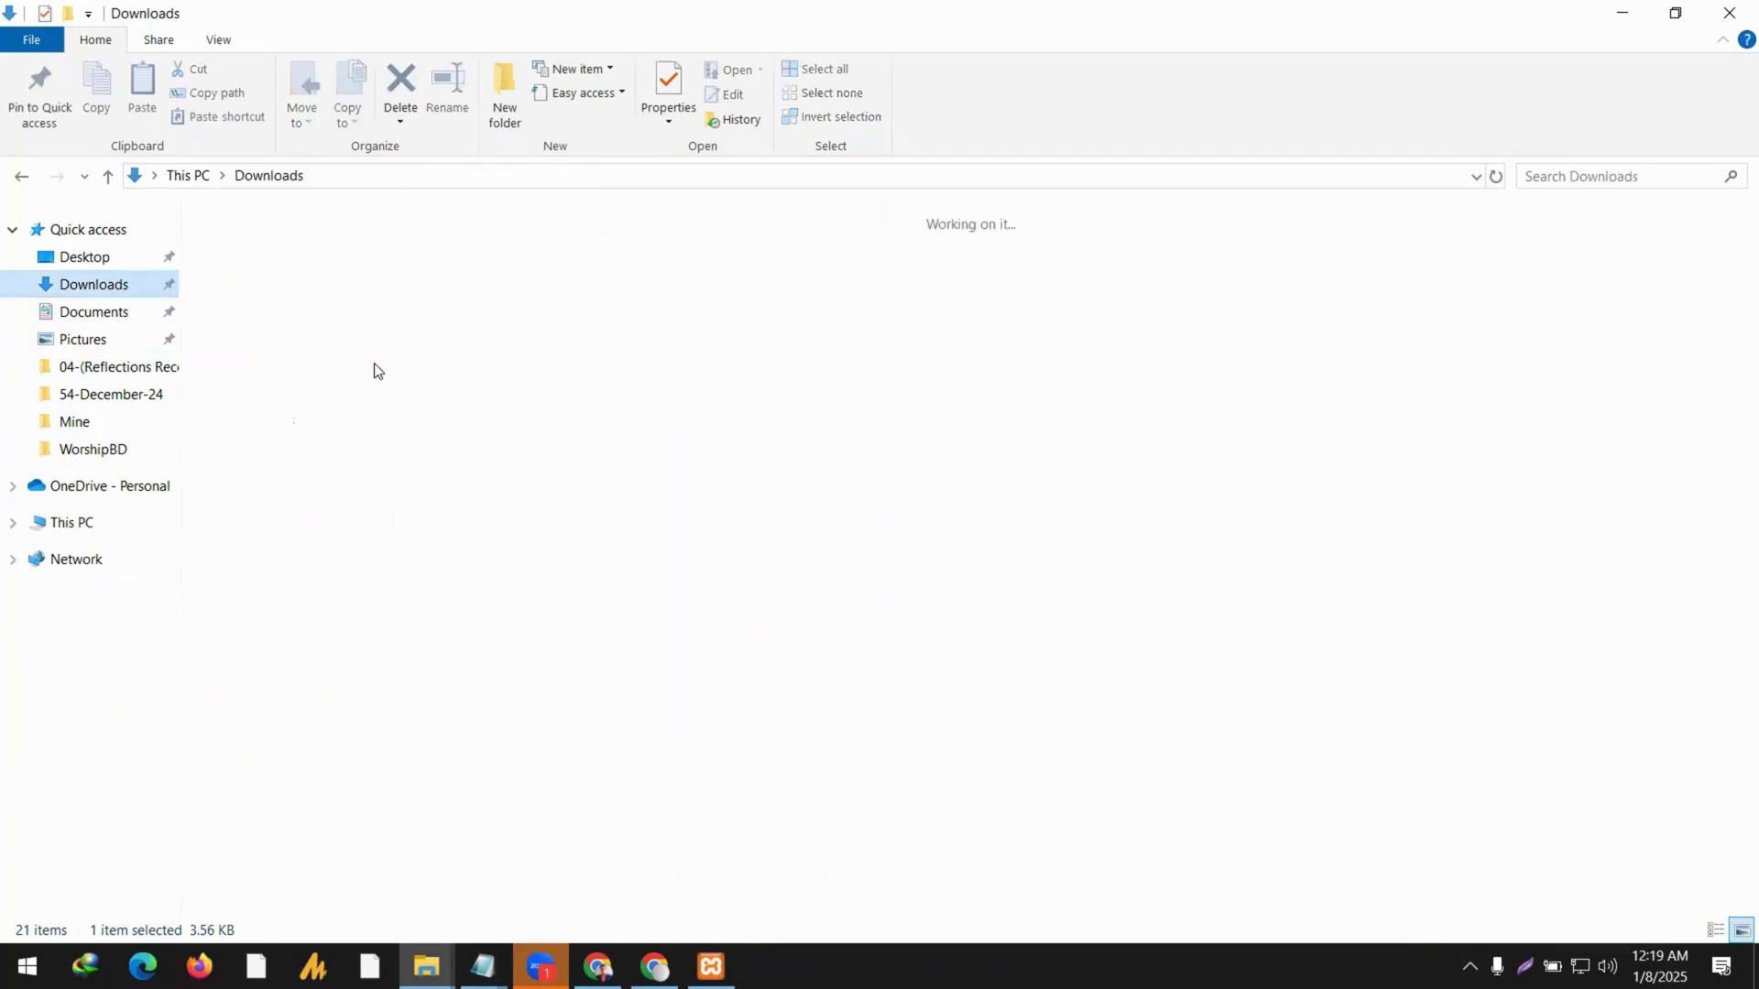
click(407, 337)
double_click(407, 339)
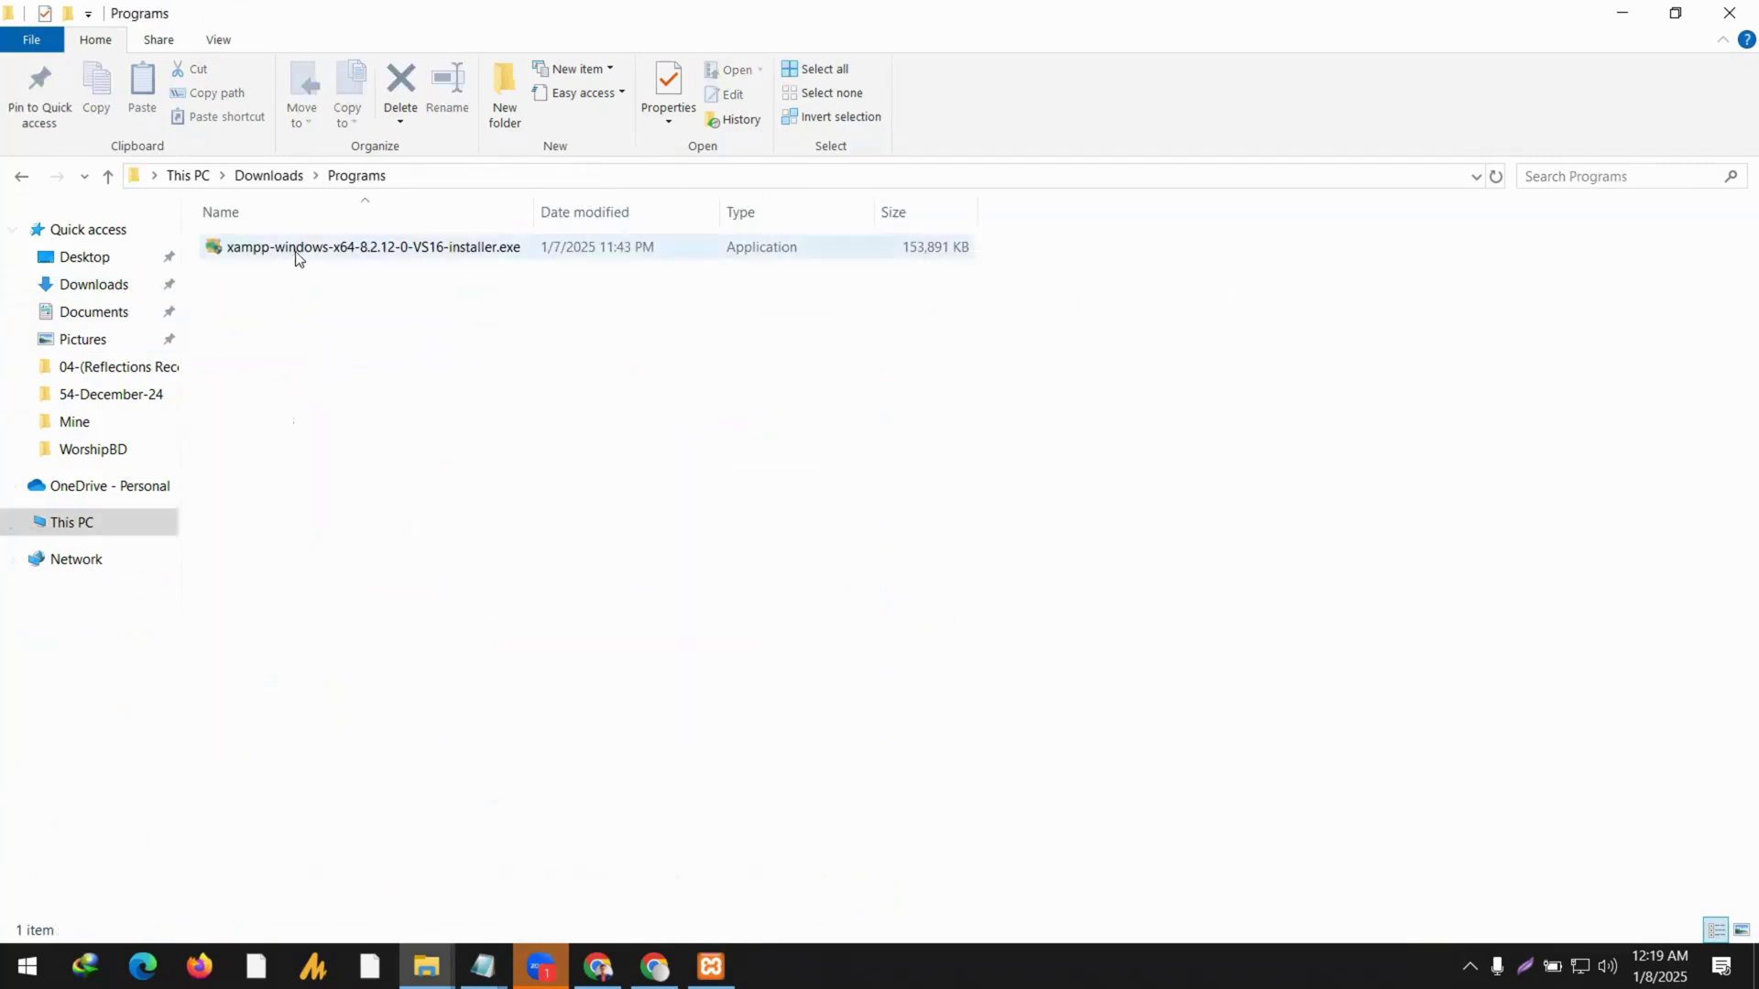
click(275, 176)
double_click(263, 302)
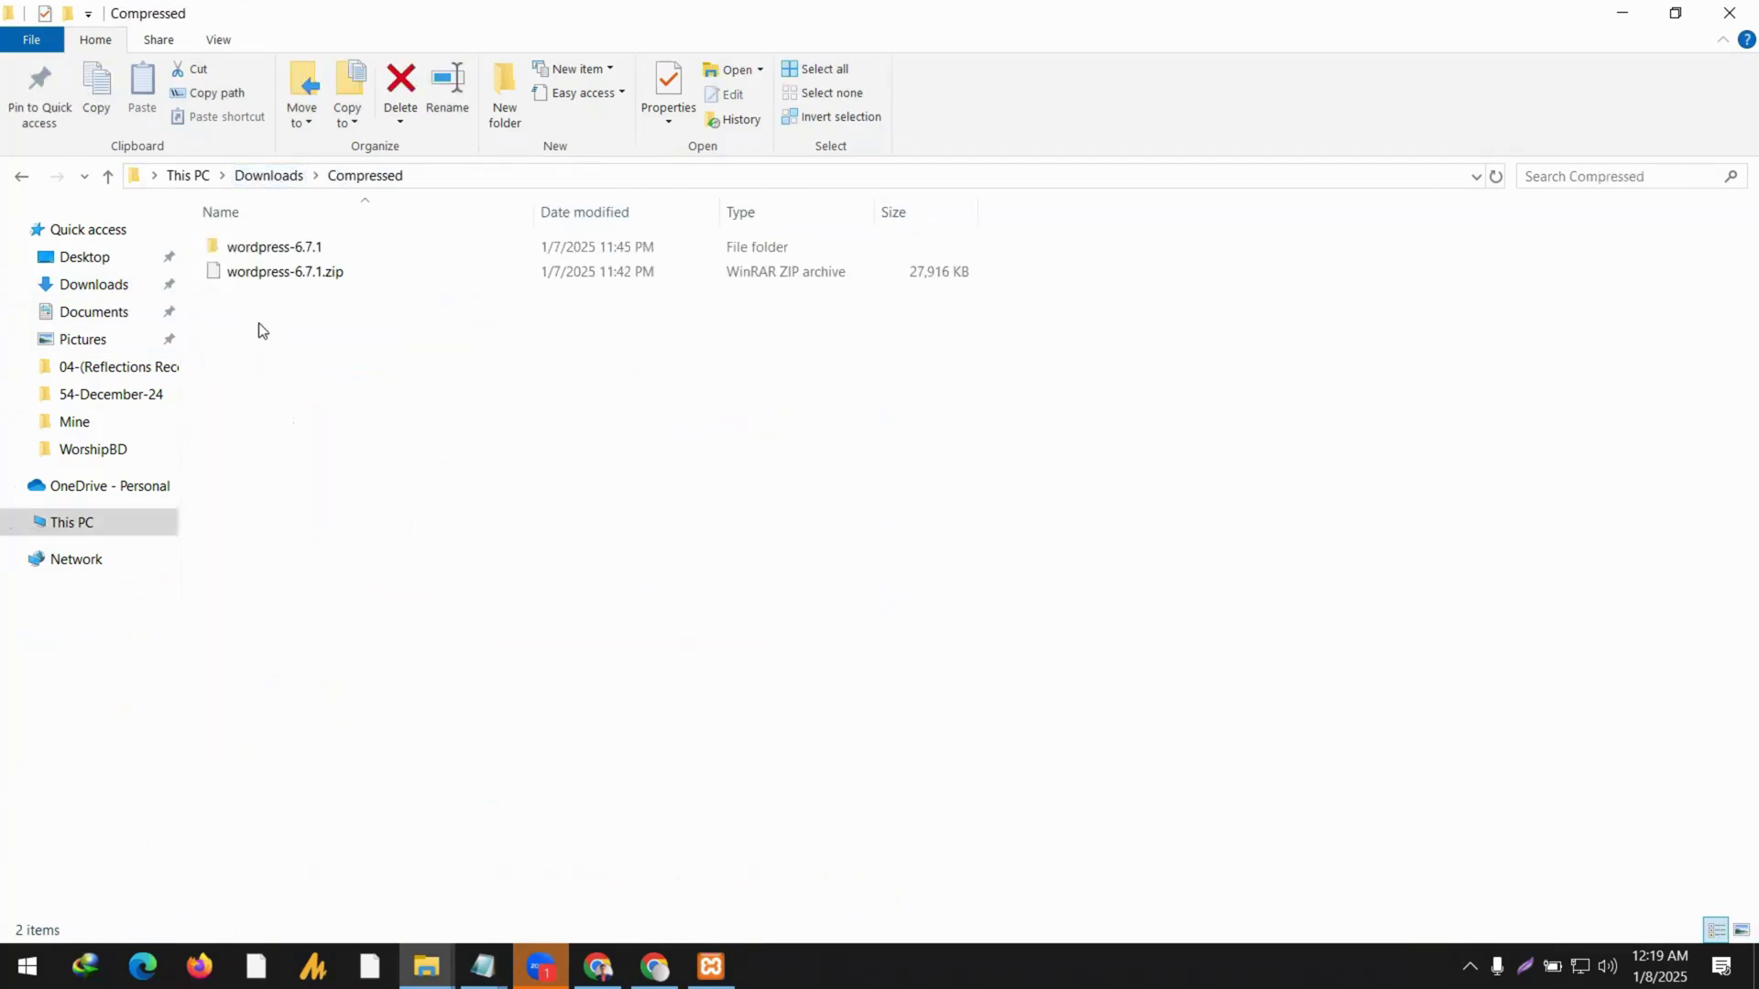
click(295, 255)
double_click(295, 255)
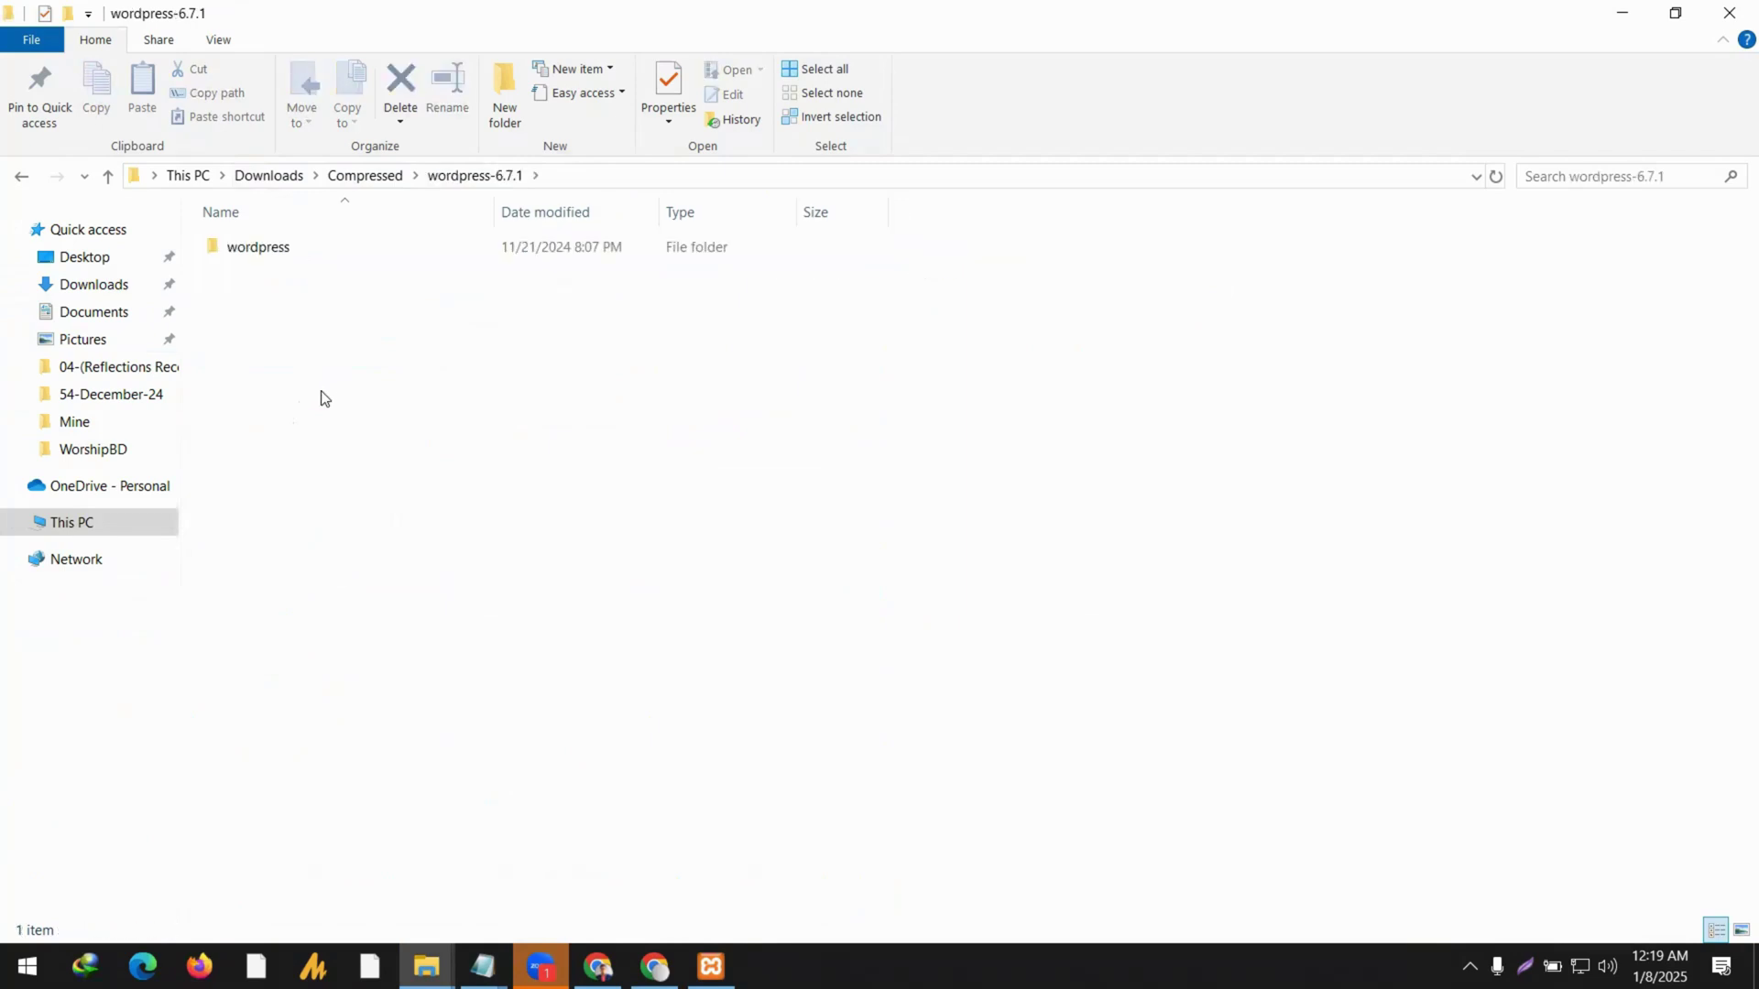
click(319, 247)
double_click(319, 247)
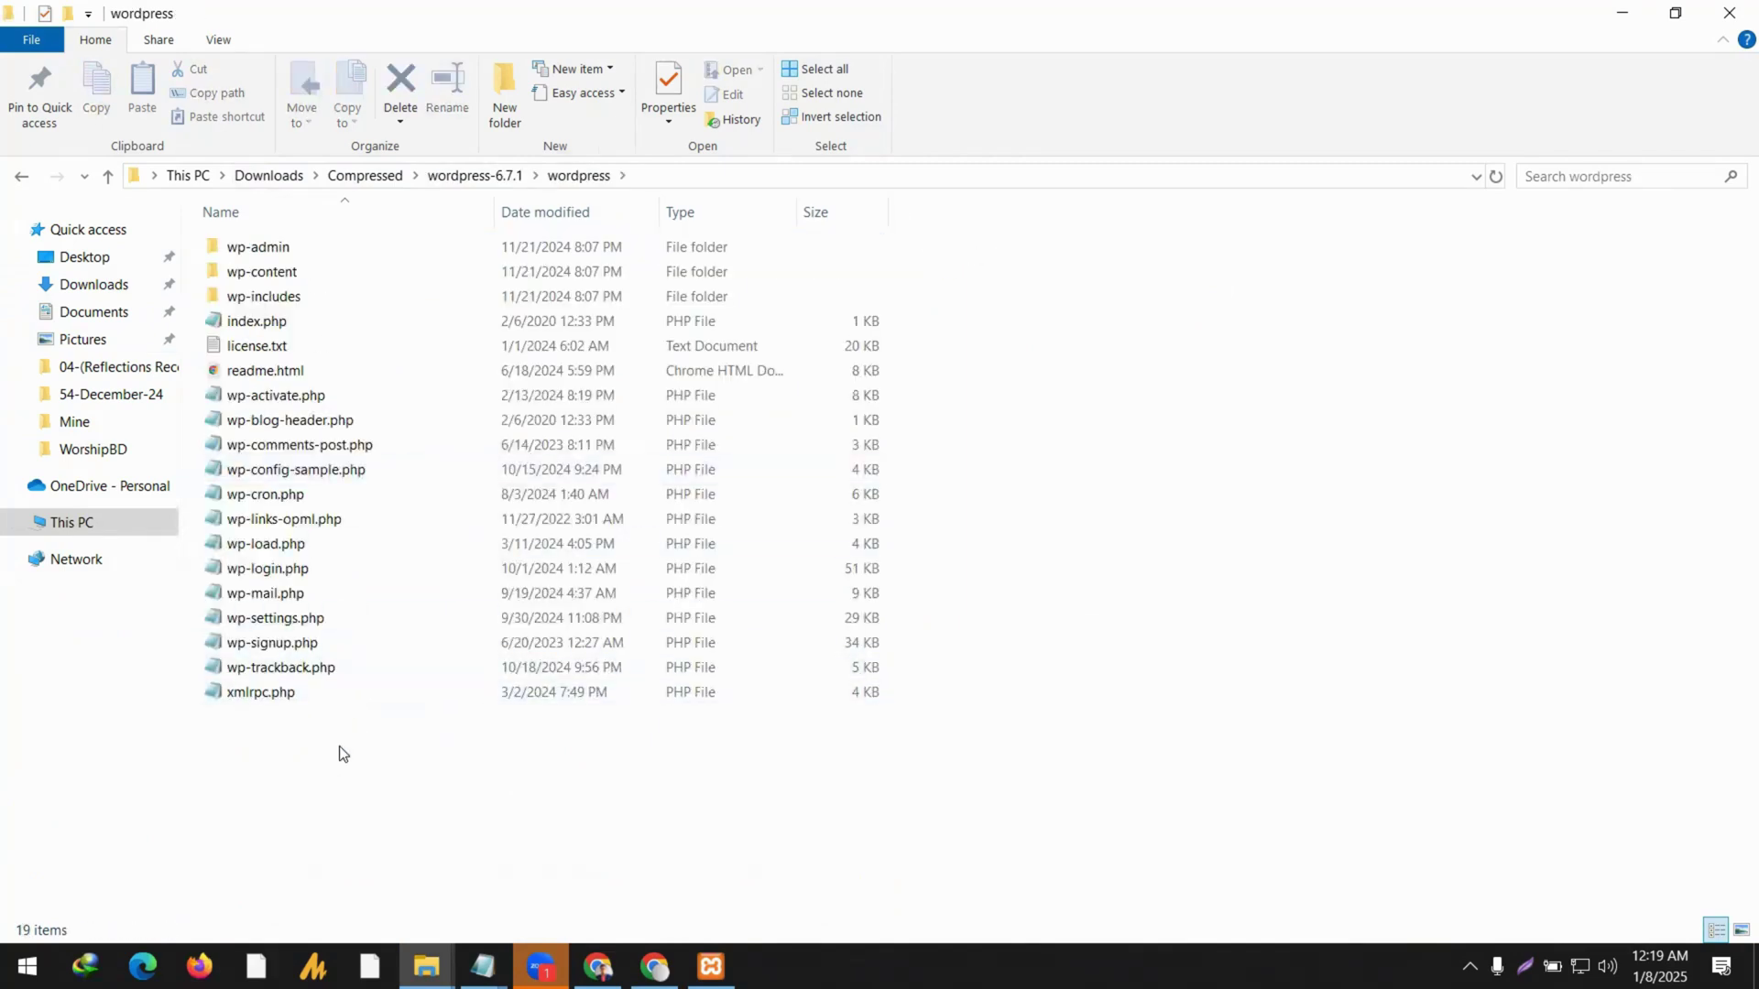
drag(341, 761, 335, 335)
click(323, 473)
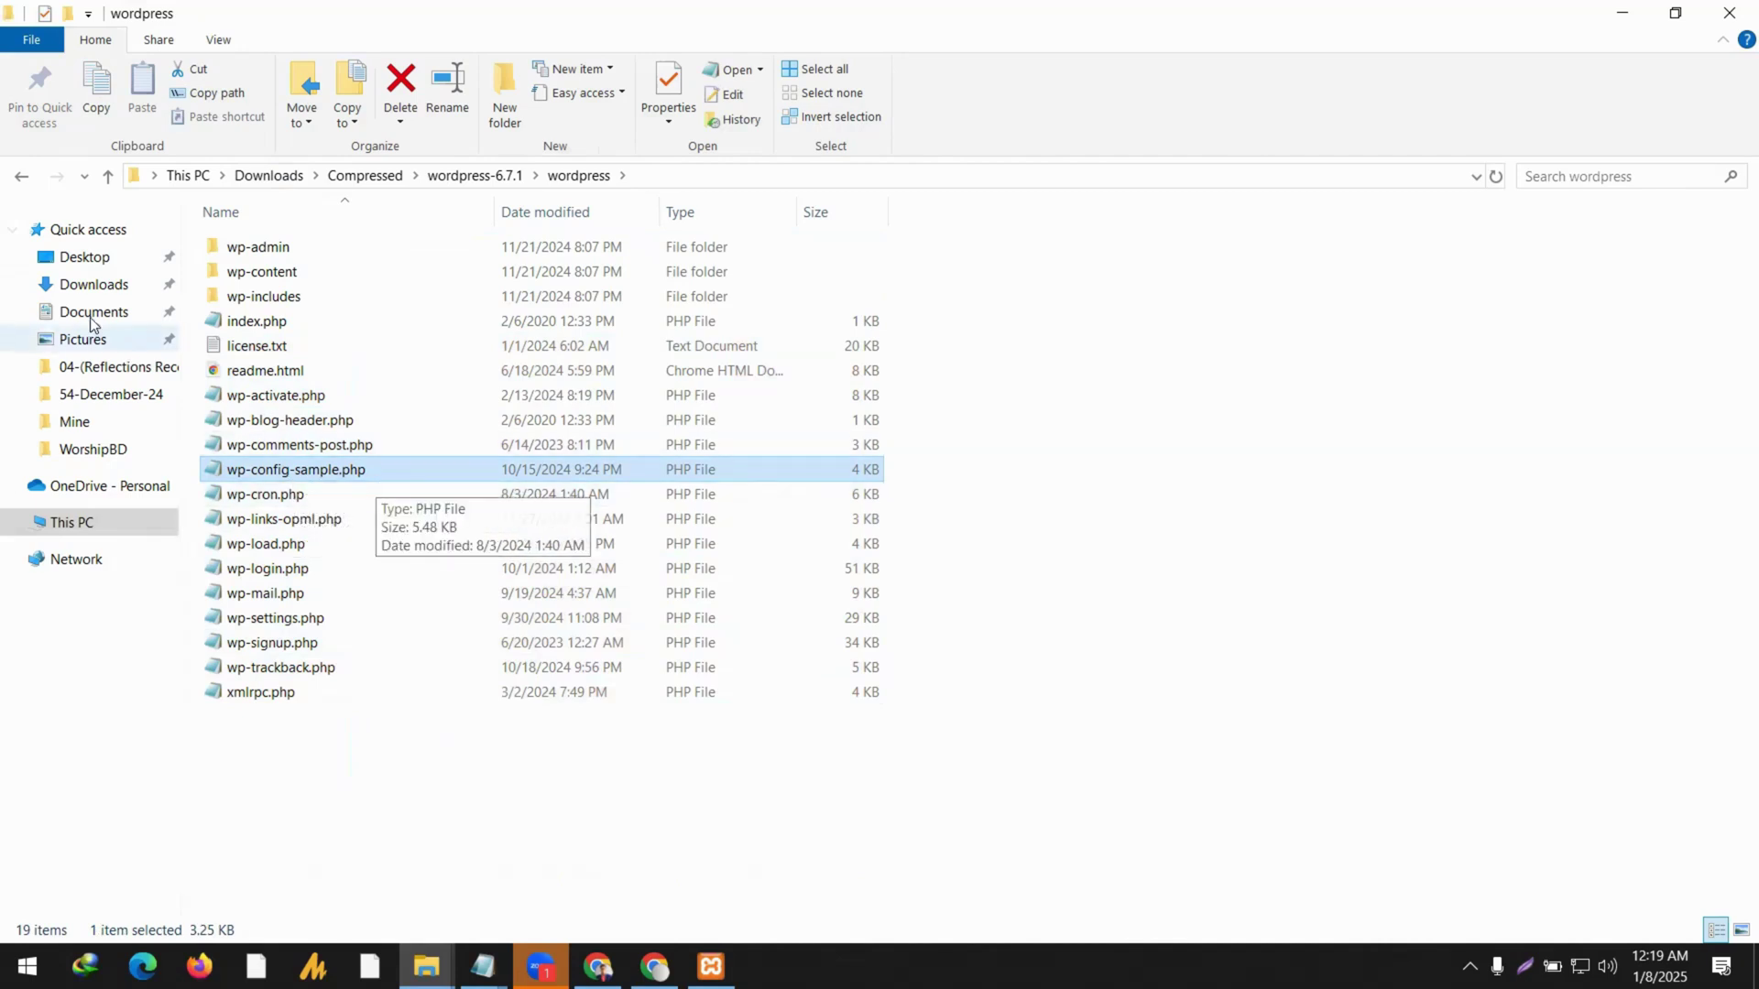
click(15, 180)
click(16, 181)
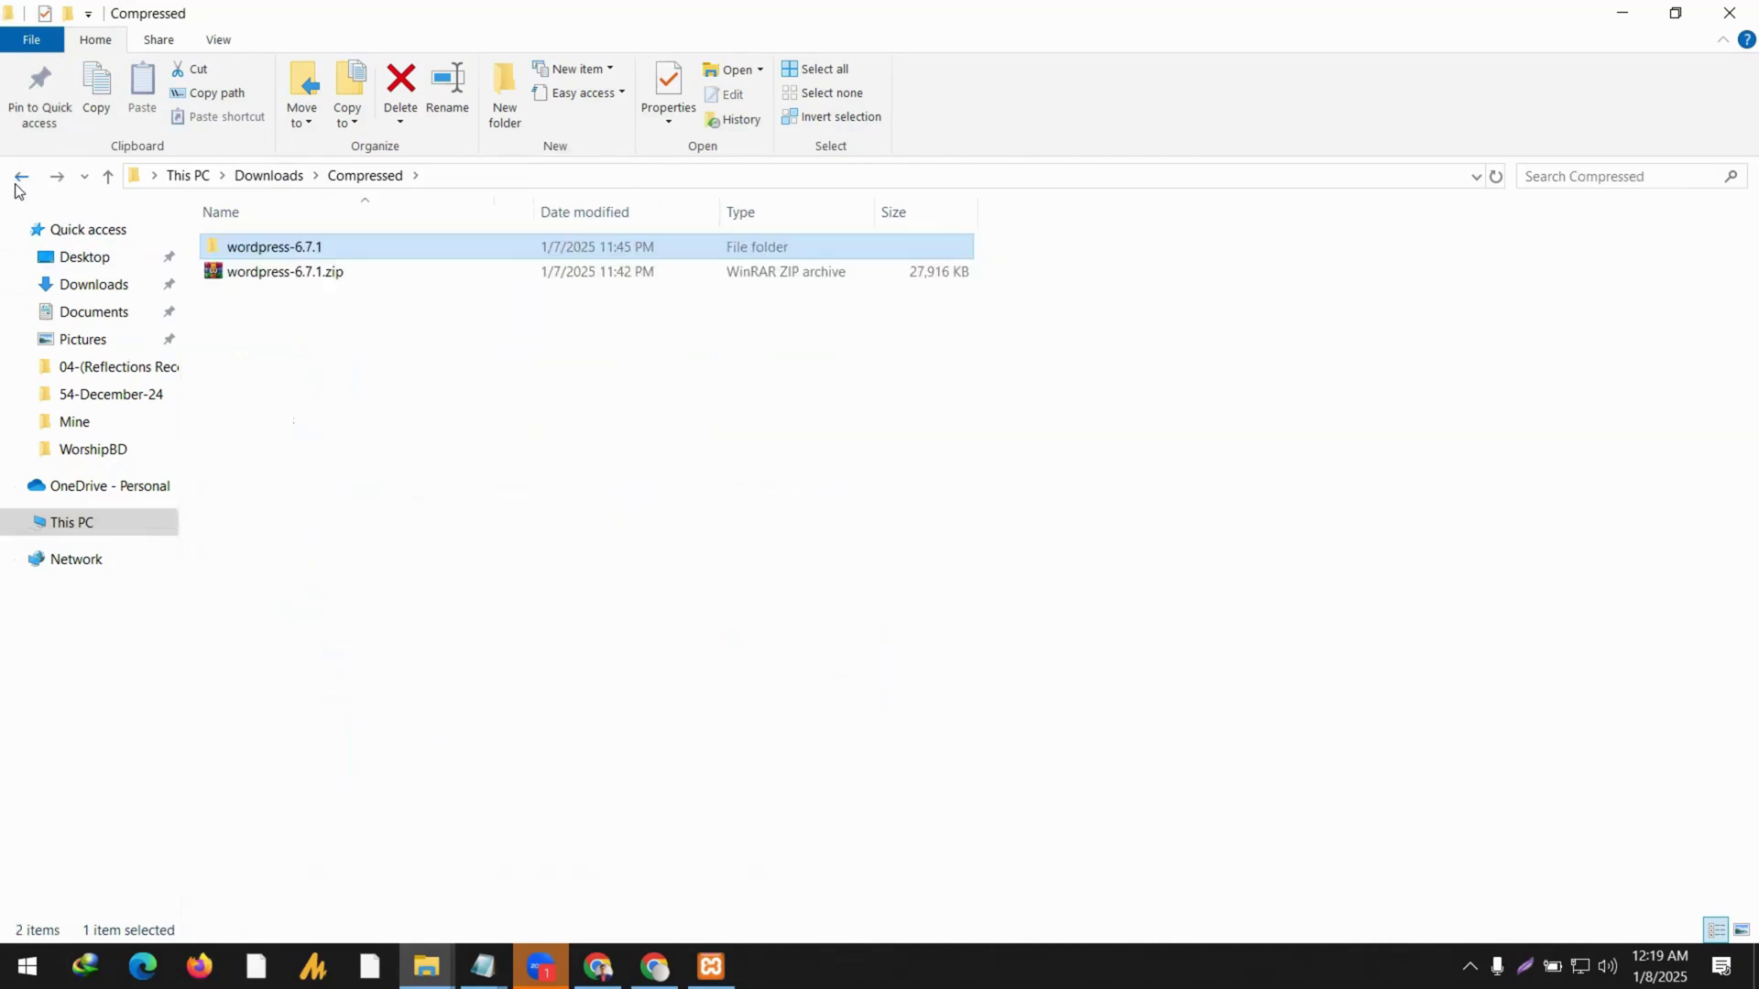
click(15, 180)
click(16, 180)
click(16, 180)
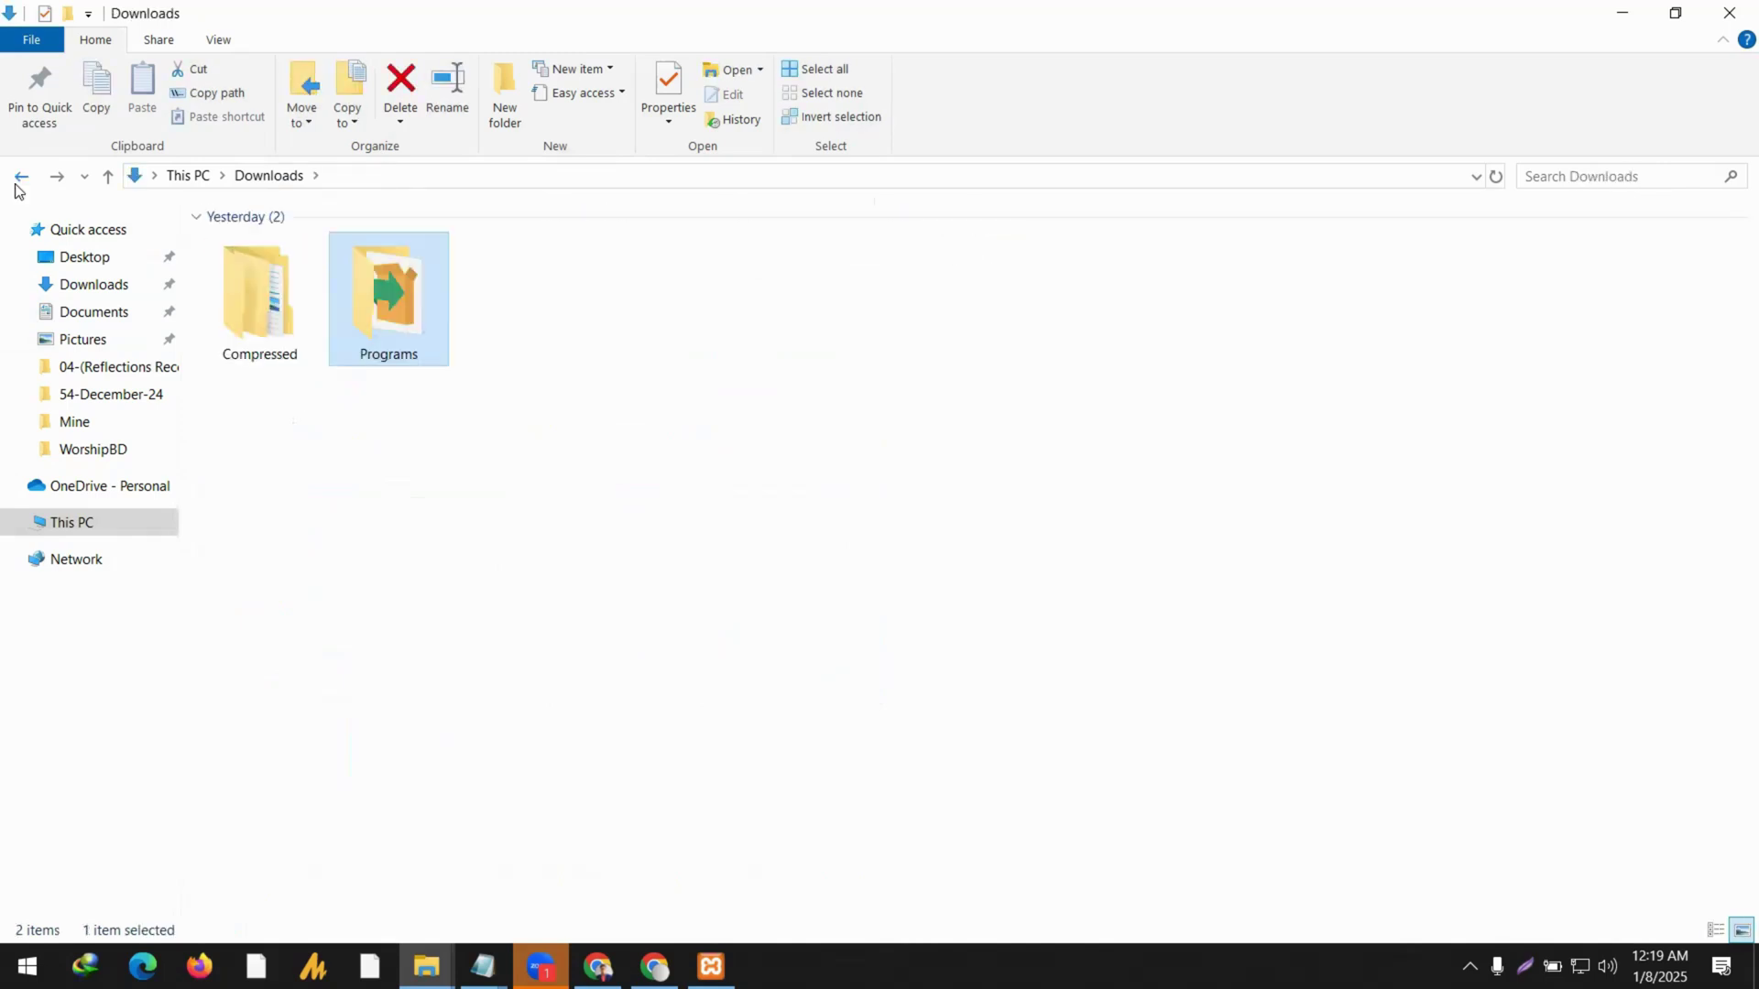
click(15, 180)
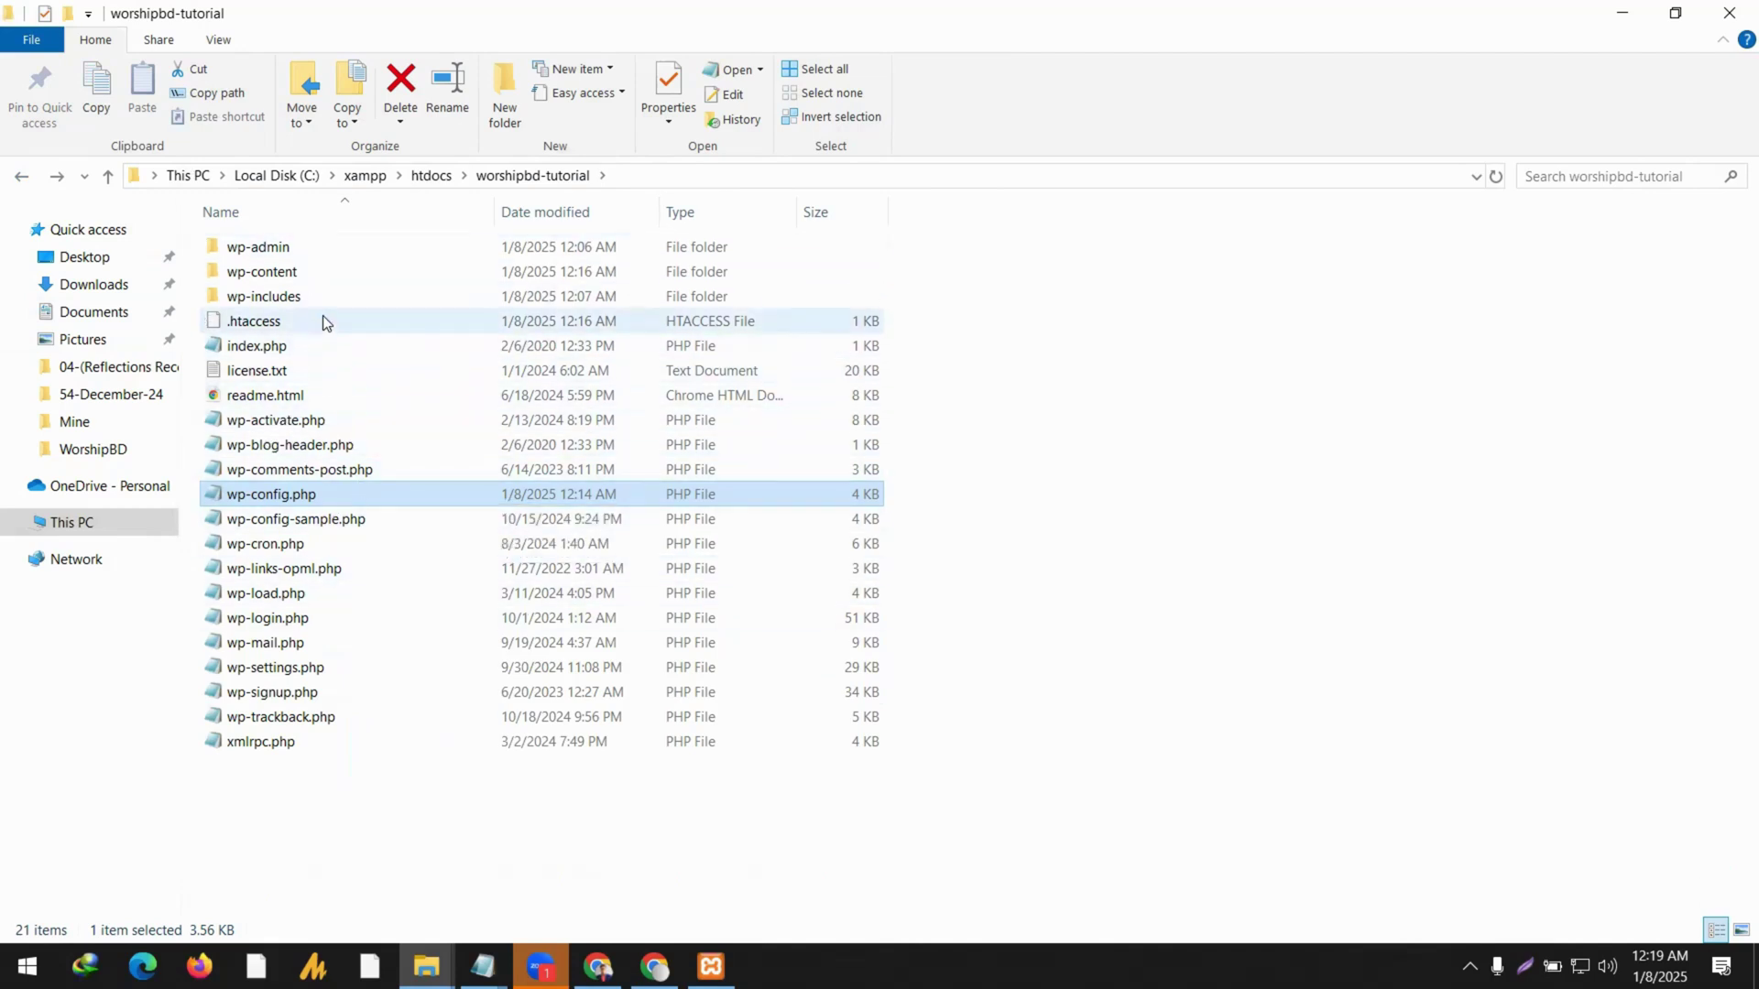
double_click(326, 275)
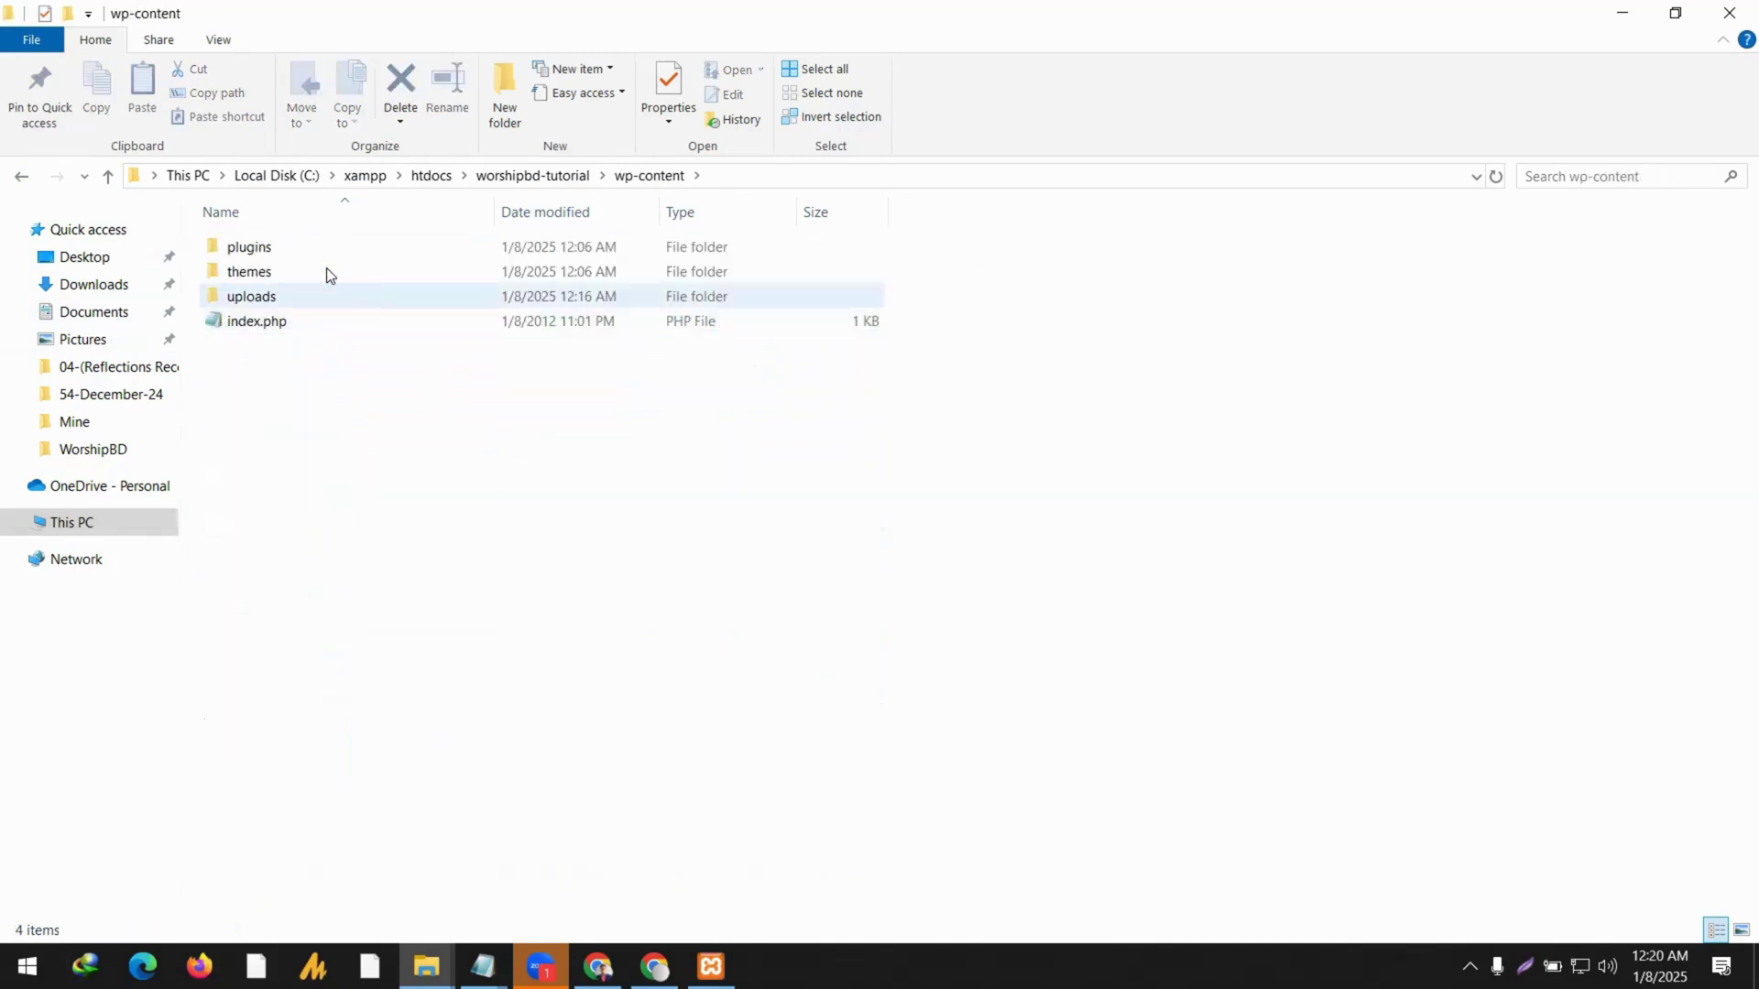
click(564, 182)
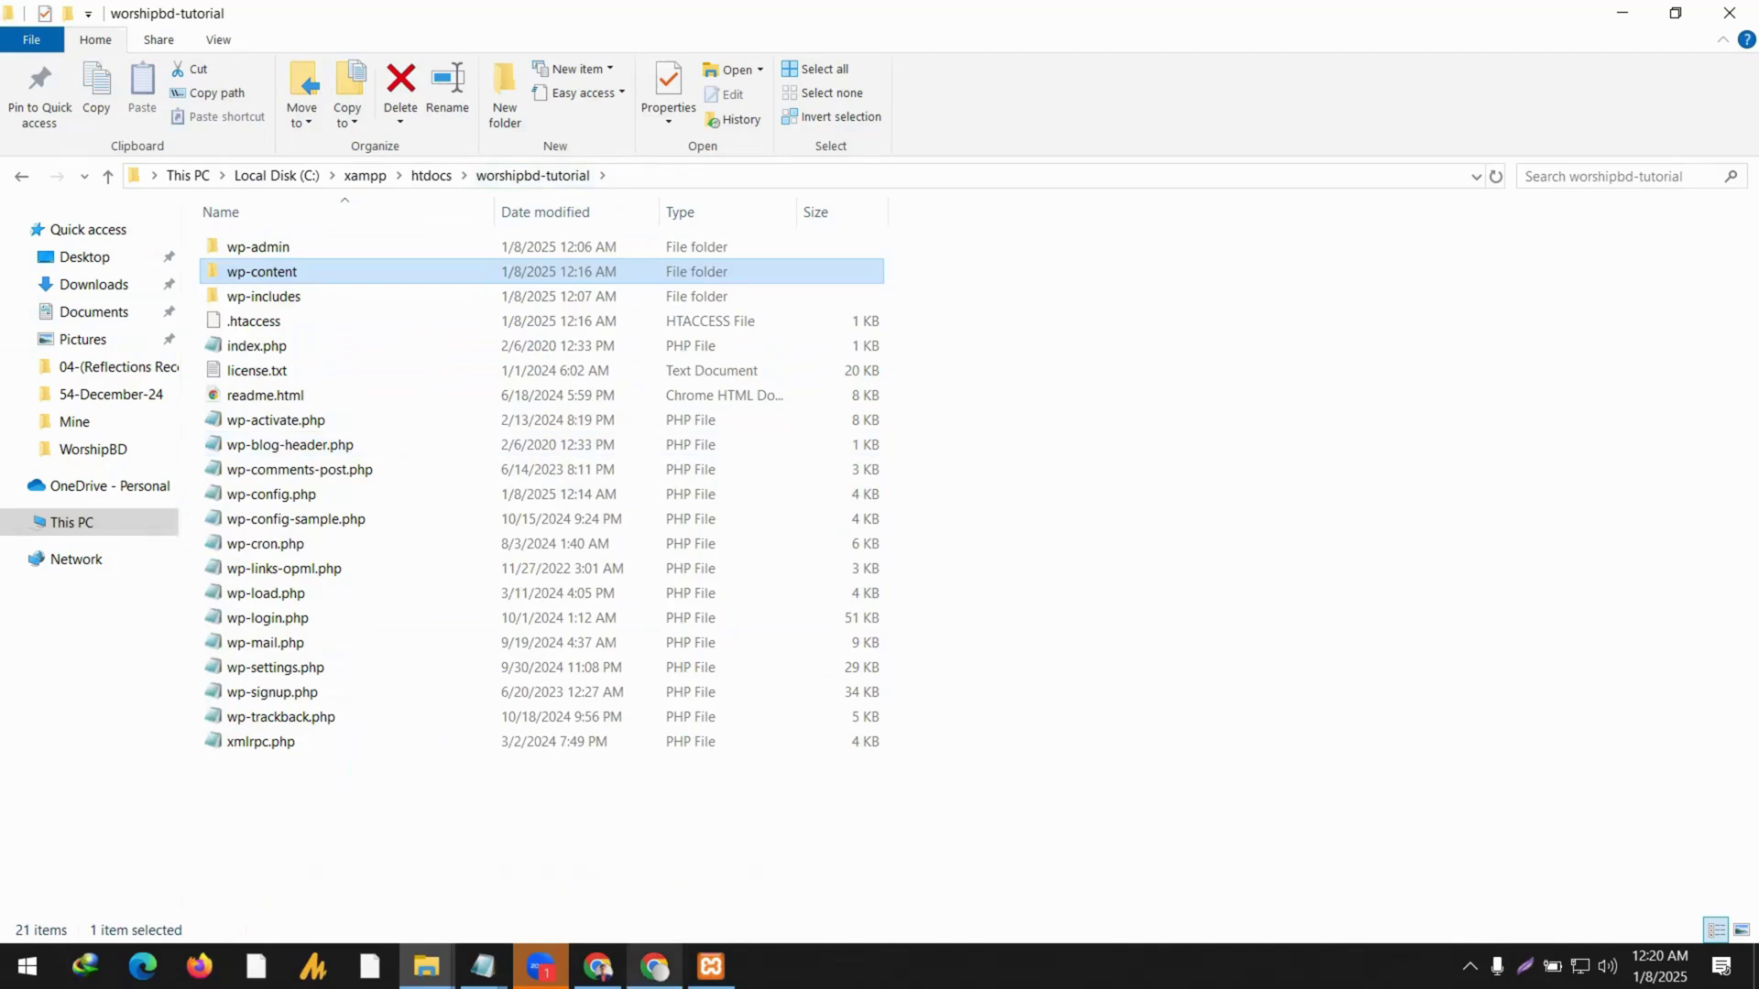
mouse_move(711, 966)
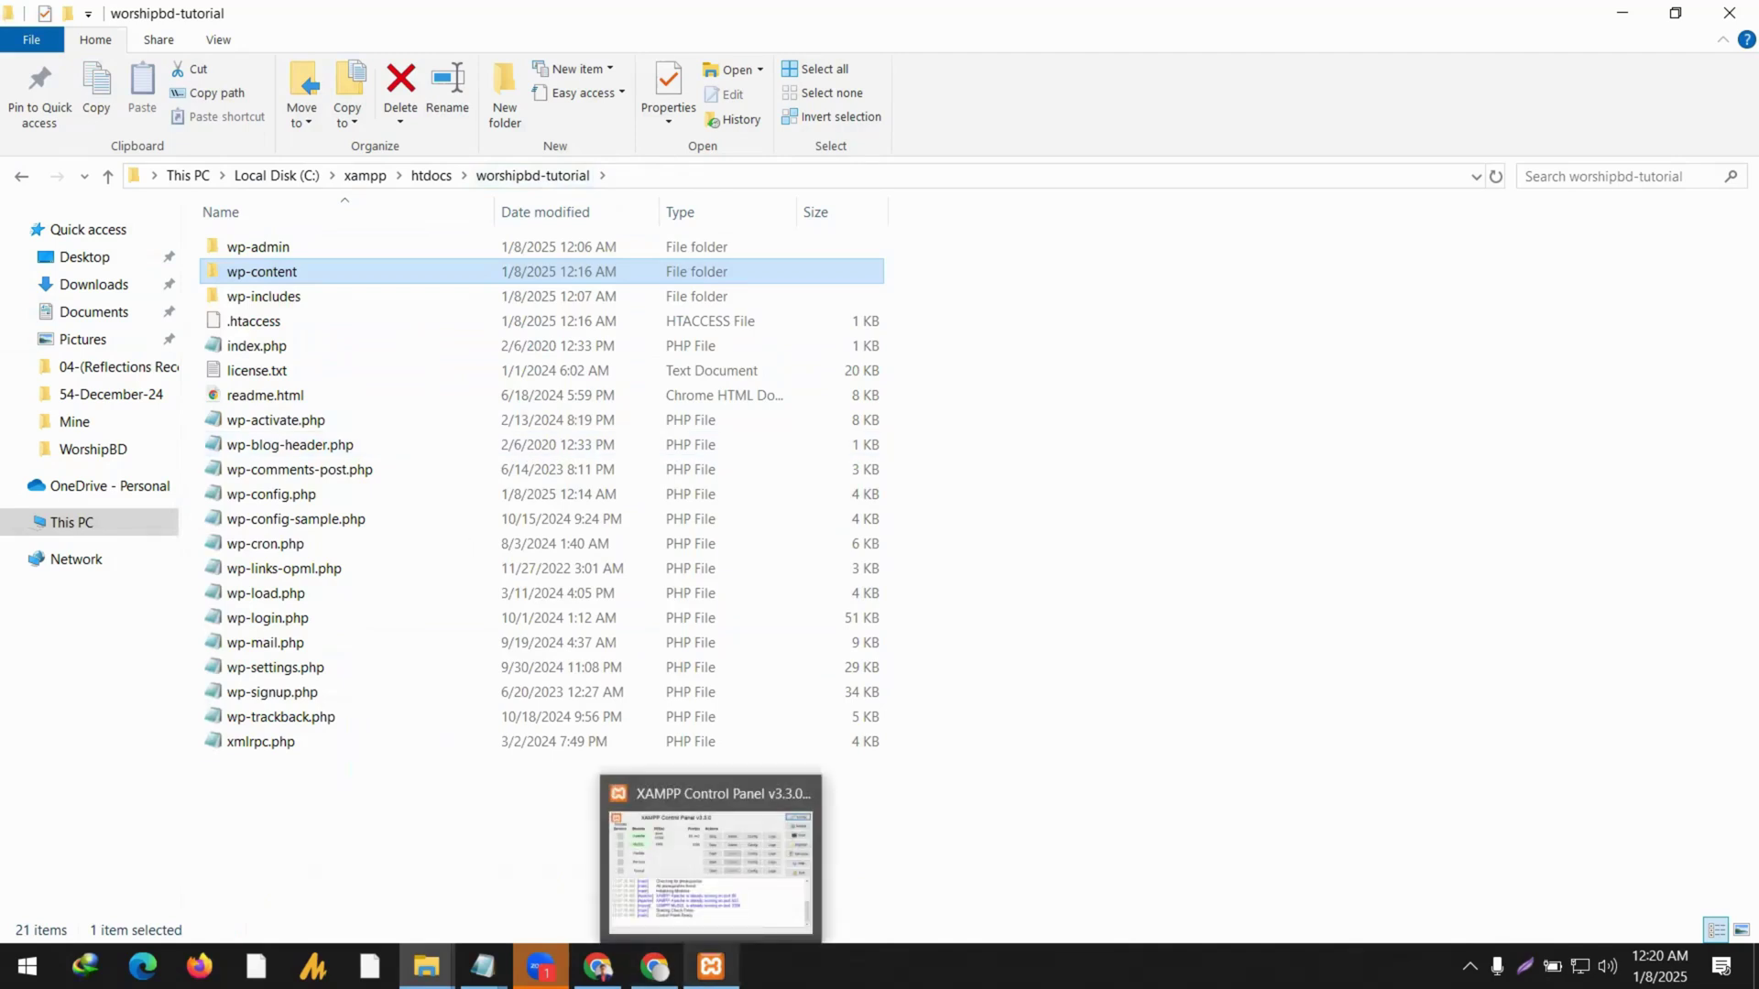
click(654, 966)
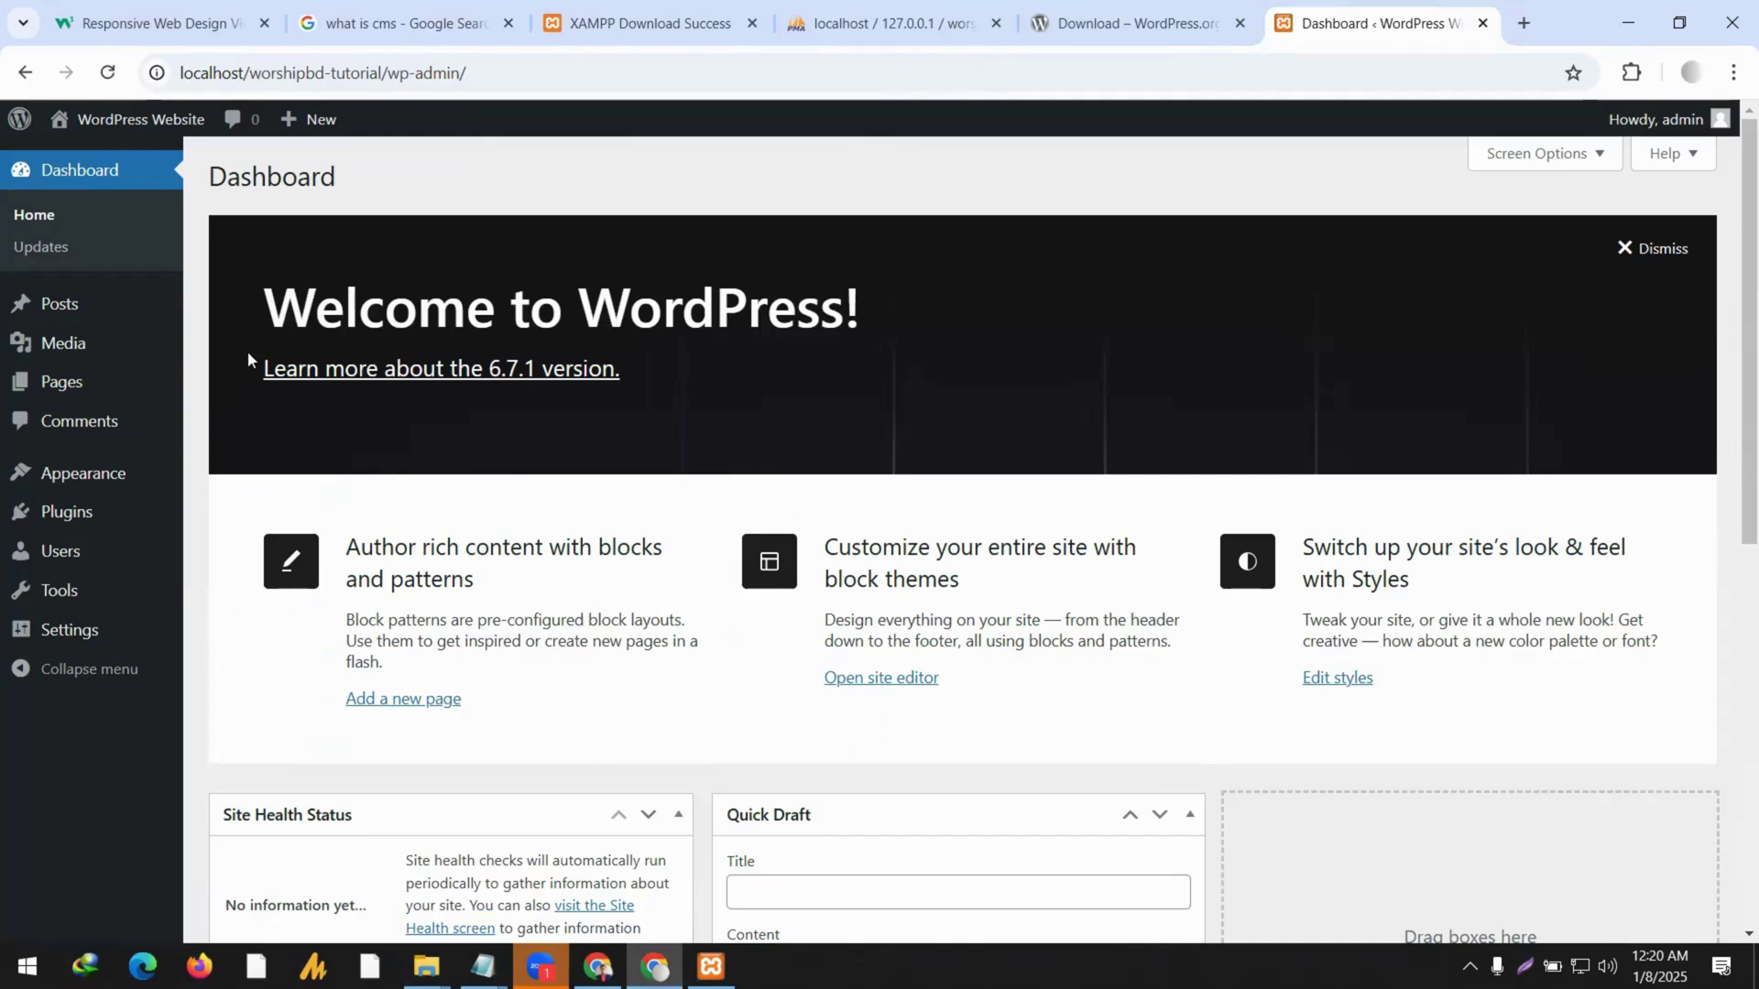
mouse_move(212, 122)
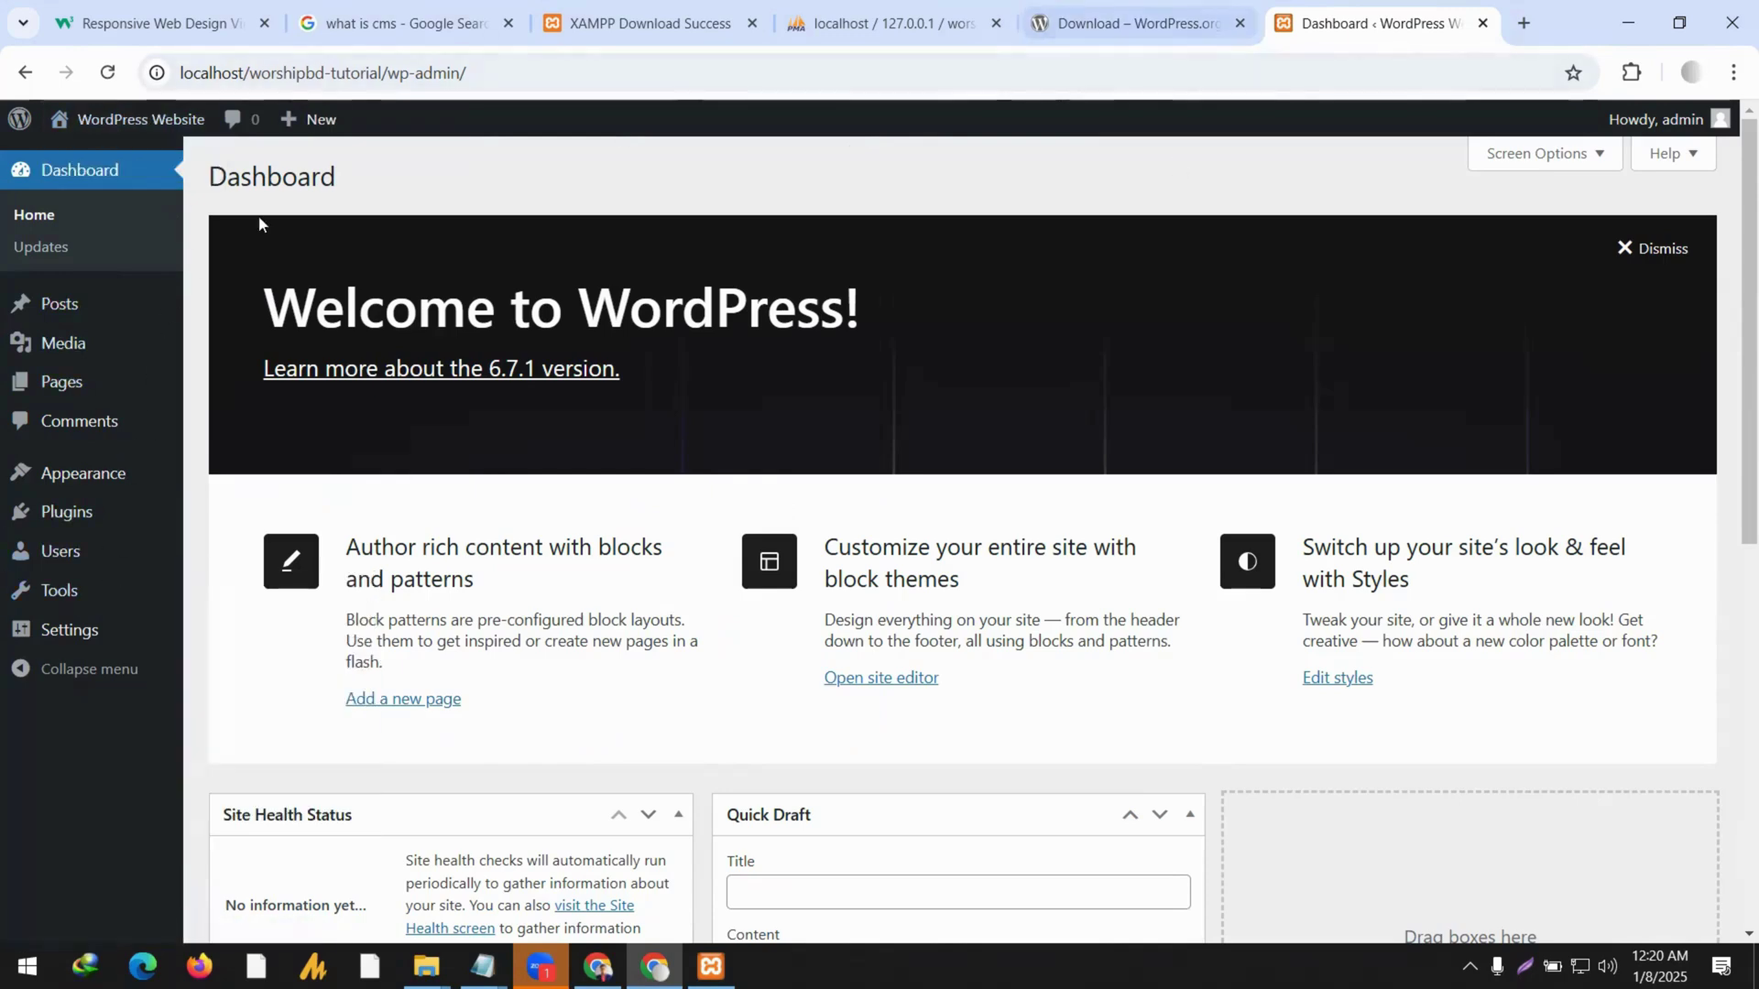
right_click(165, 118)
click(229, 139)
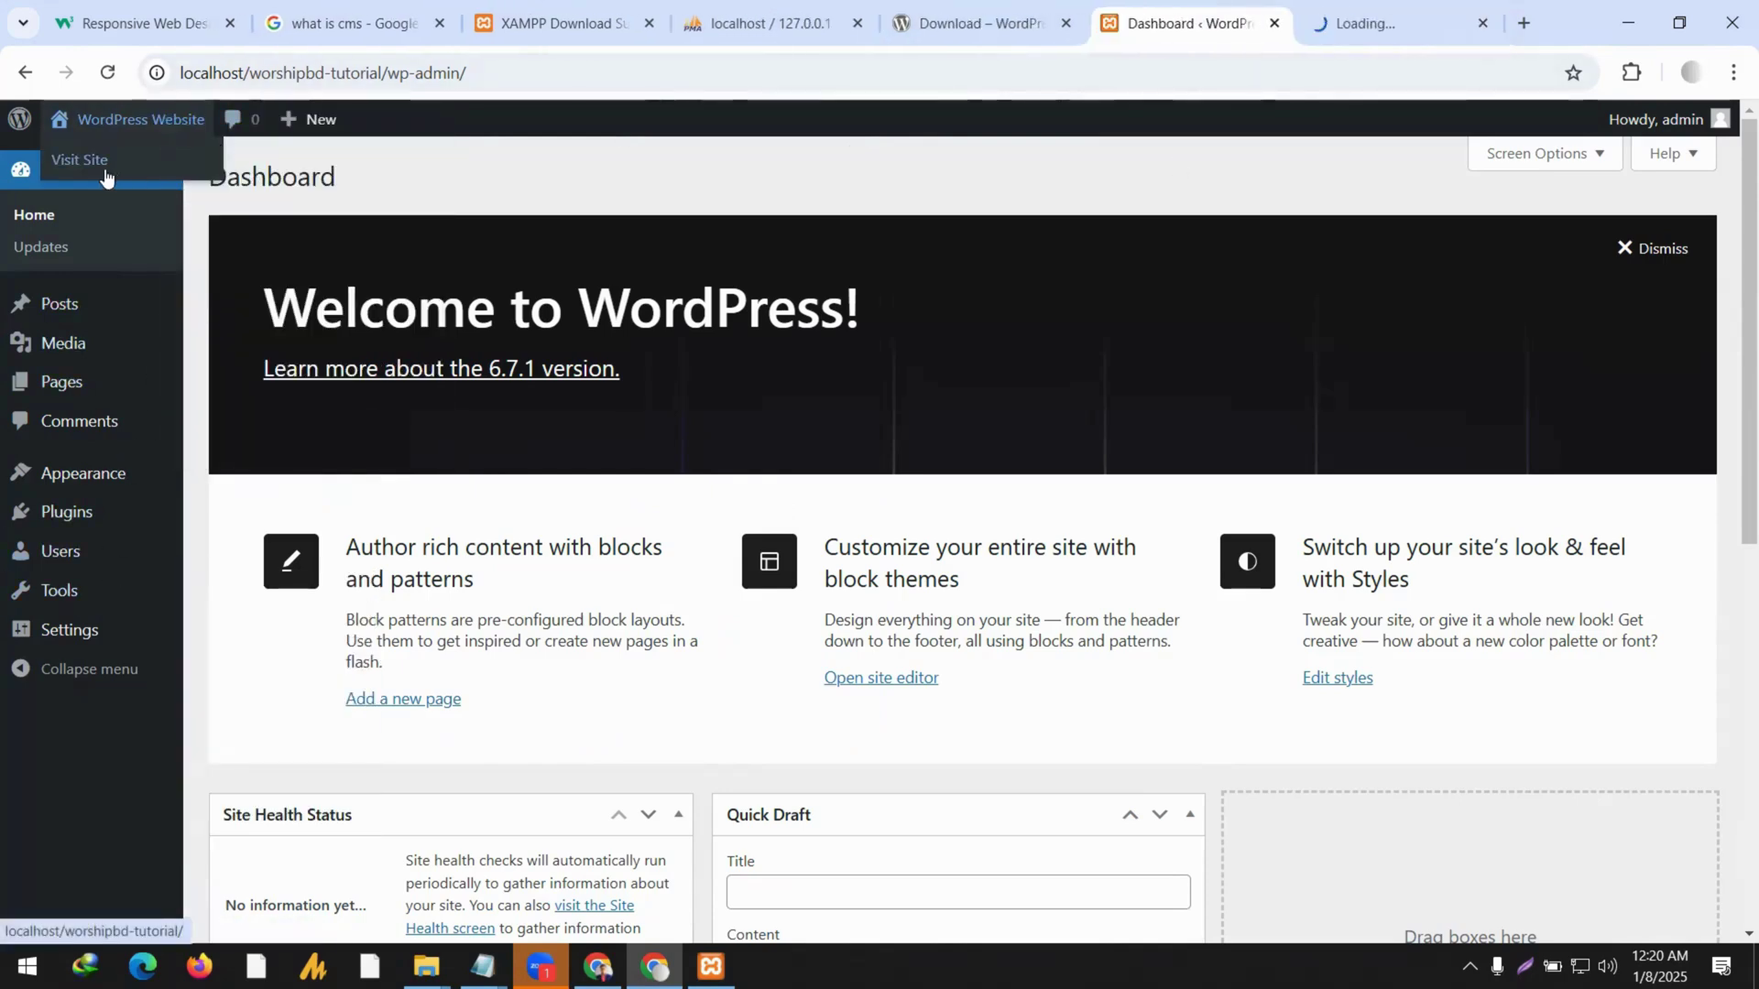
click(1397, 20)
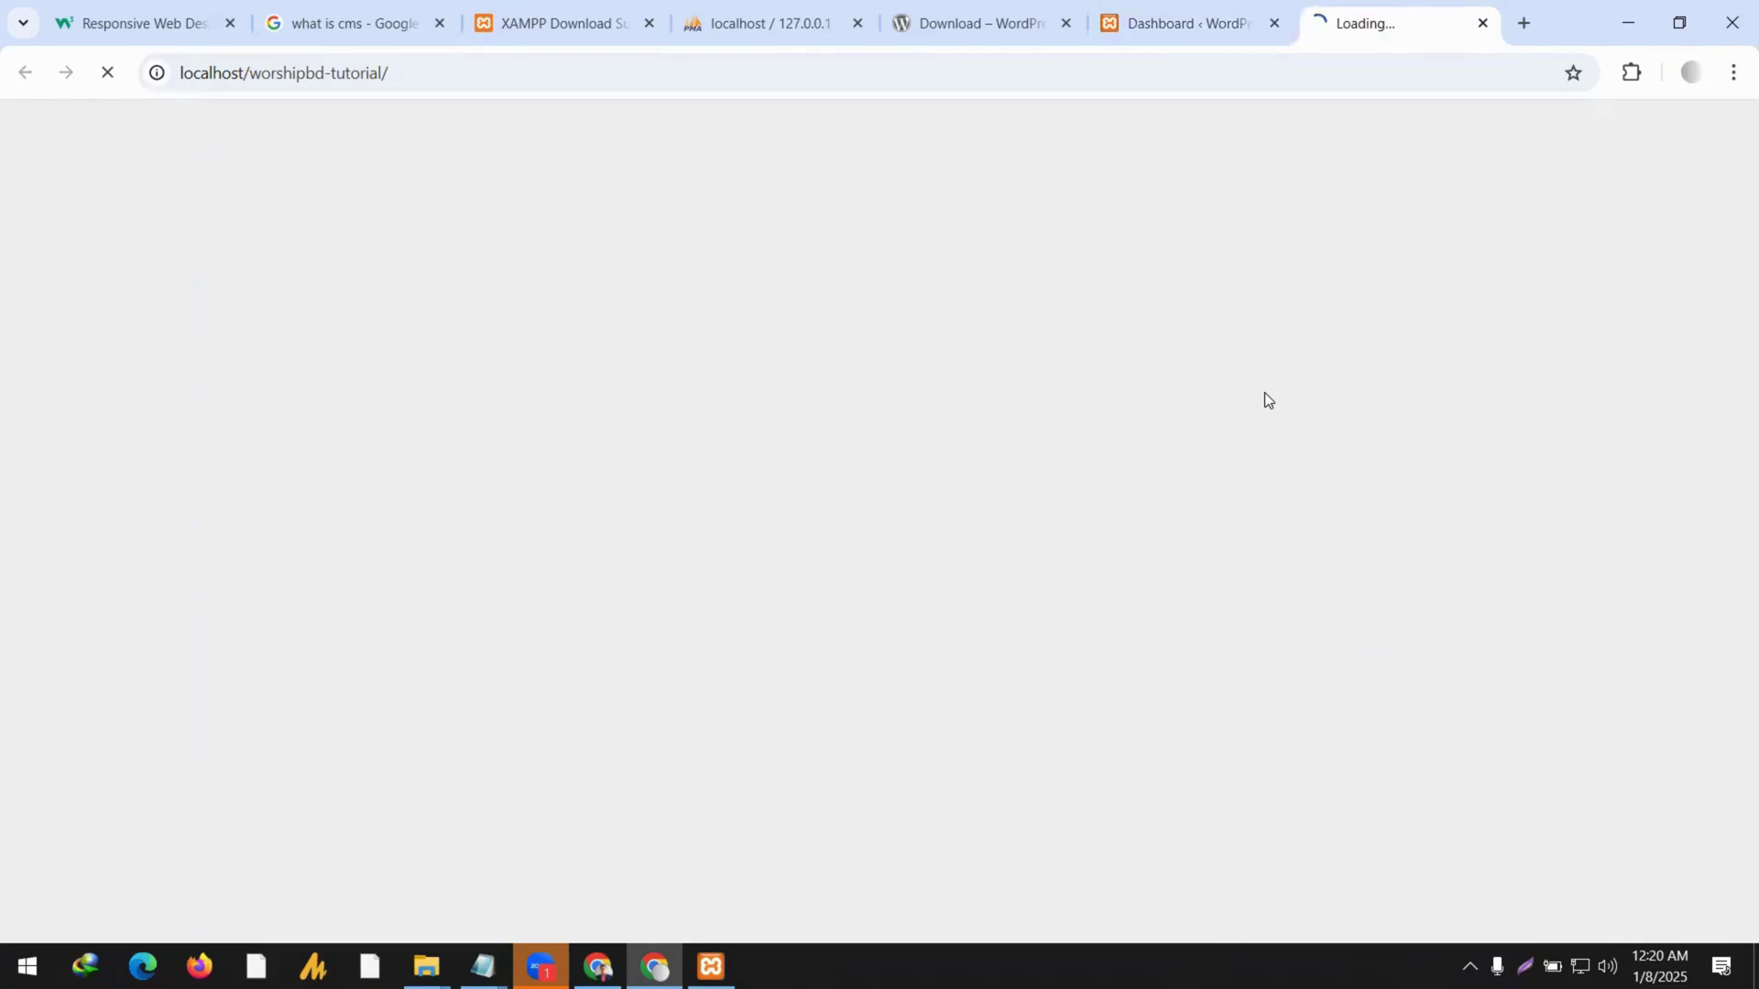
click(409, 75)
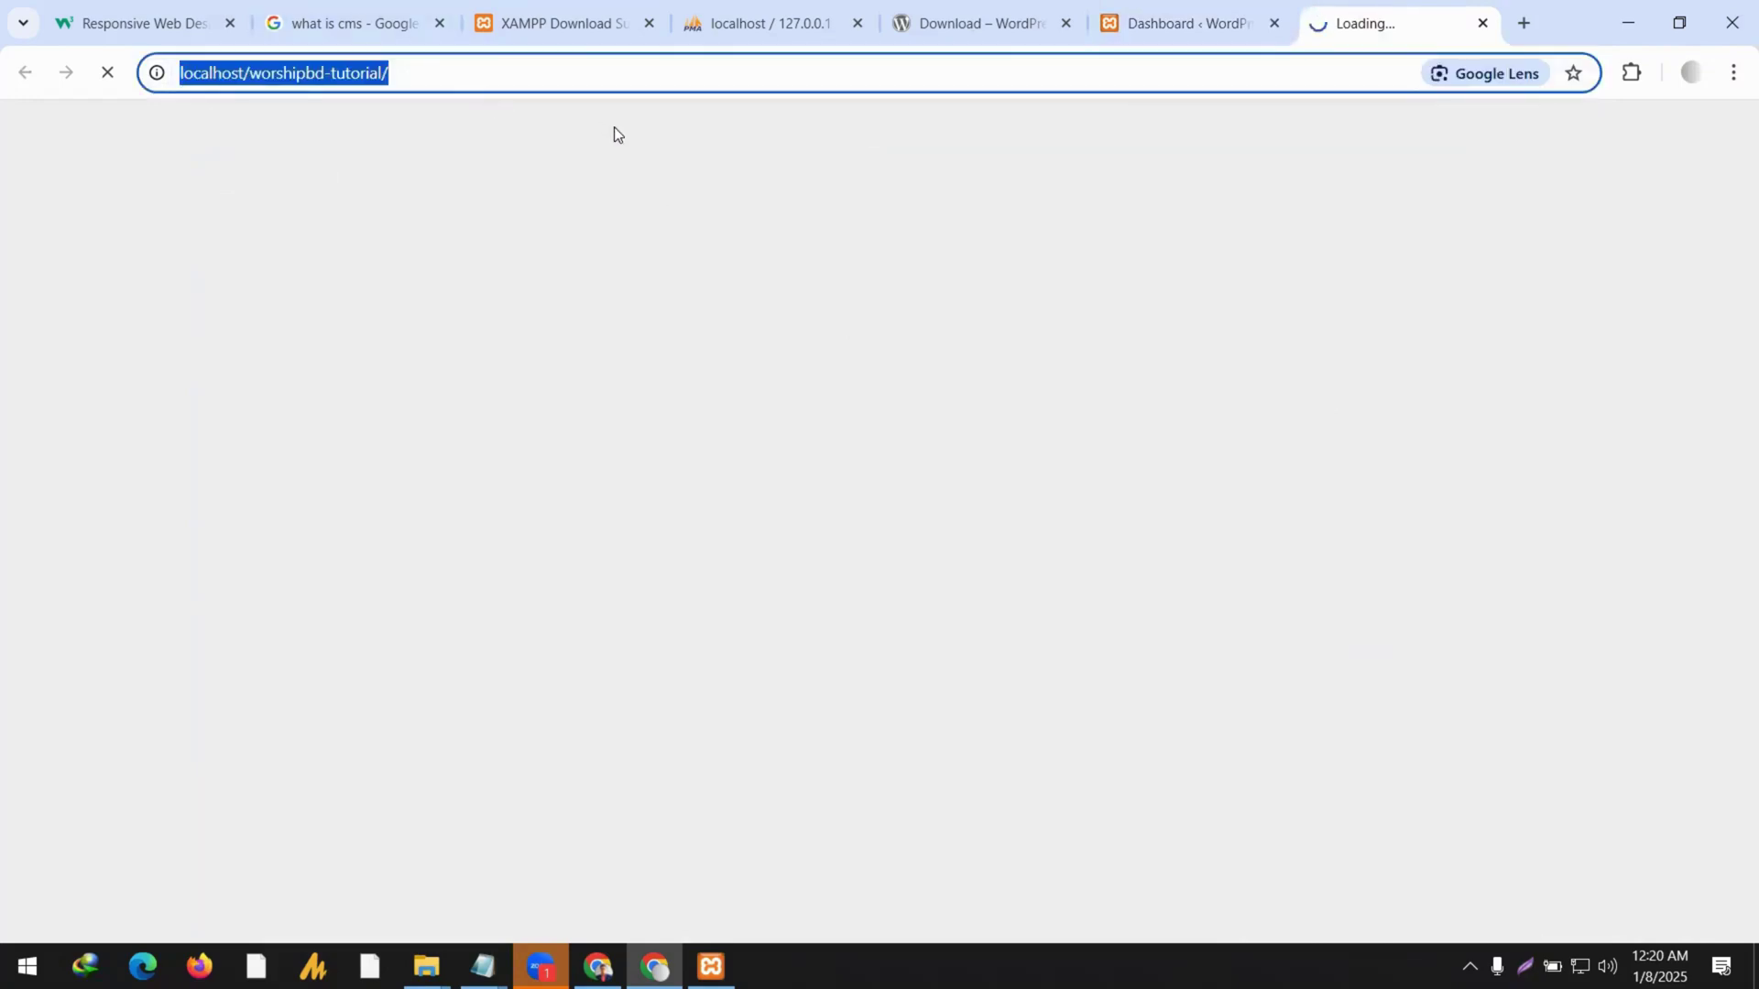
click(1195, 27)
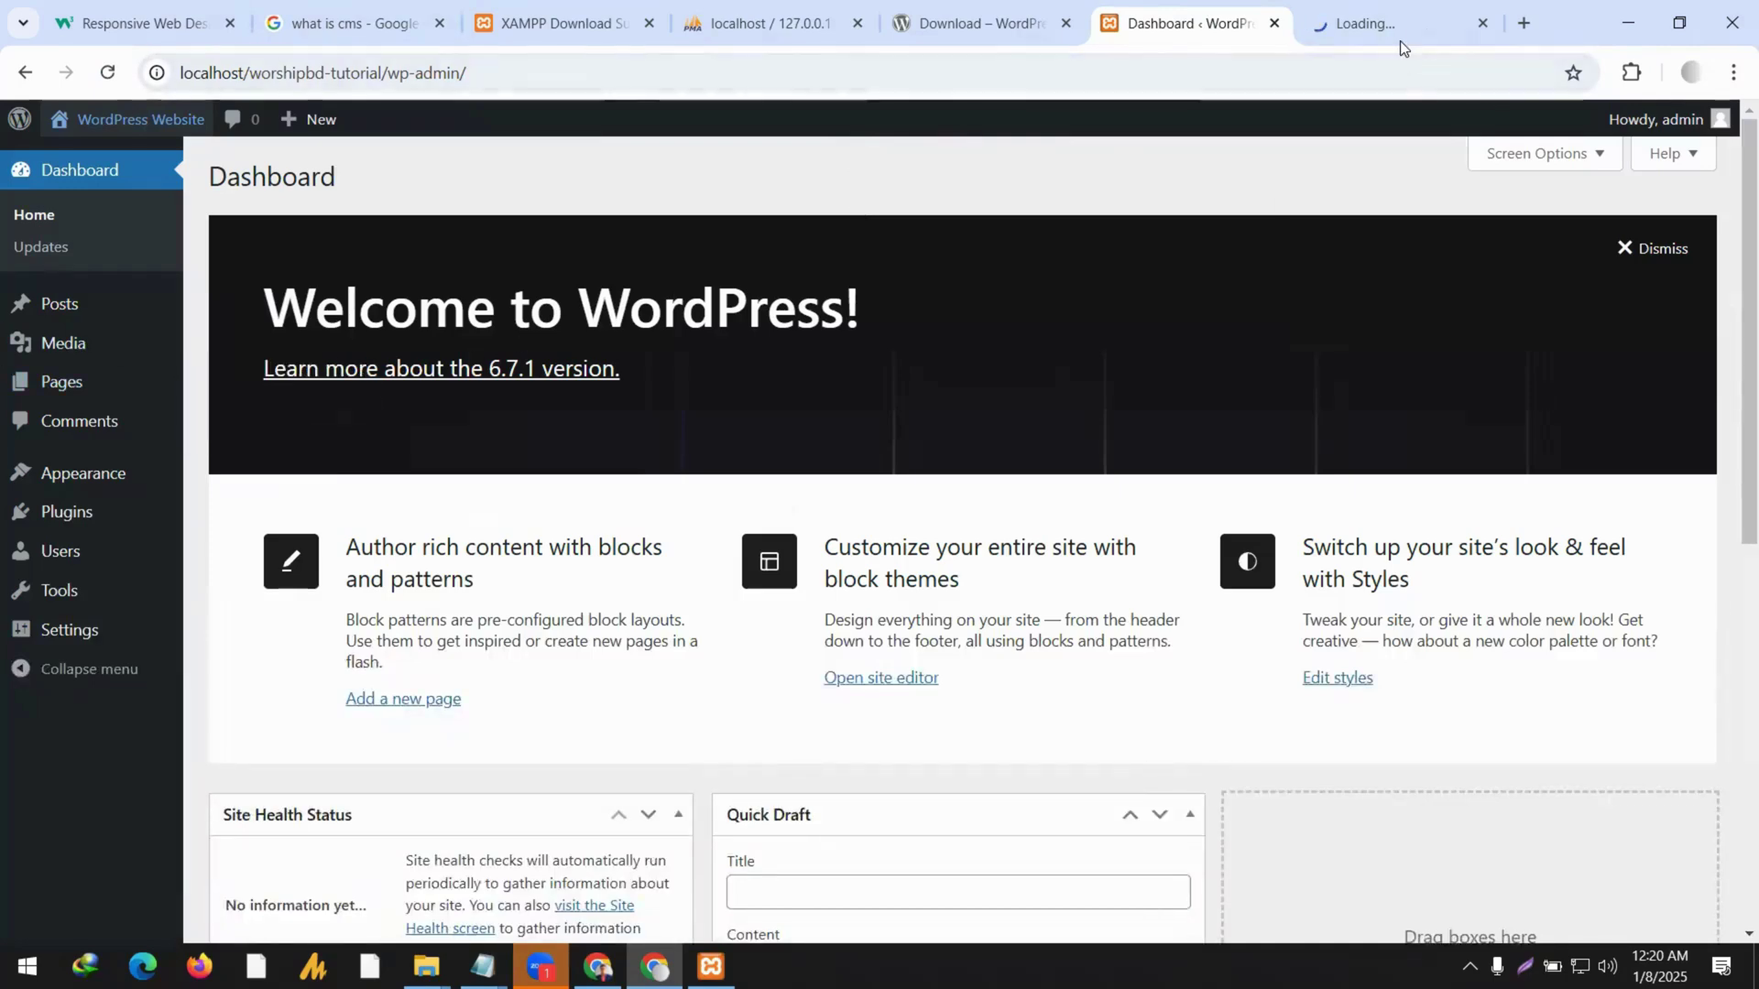
click(1399, 36)
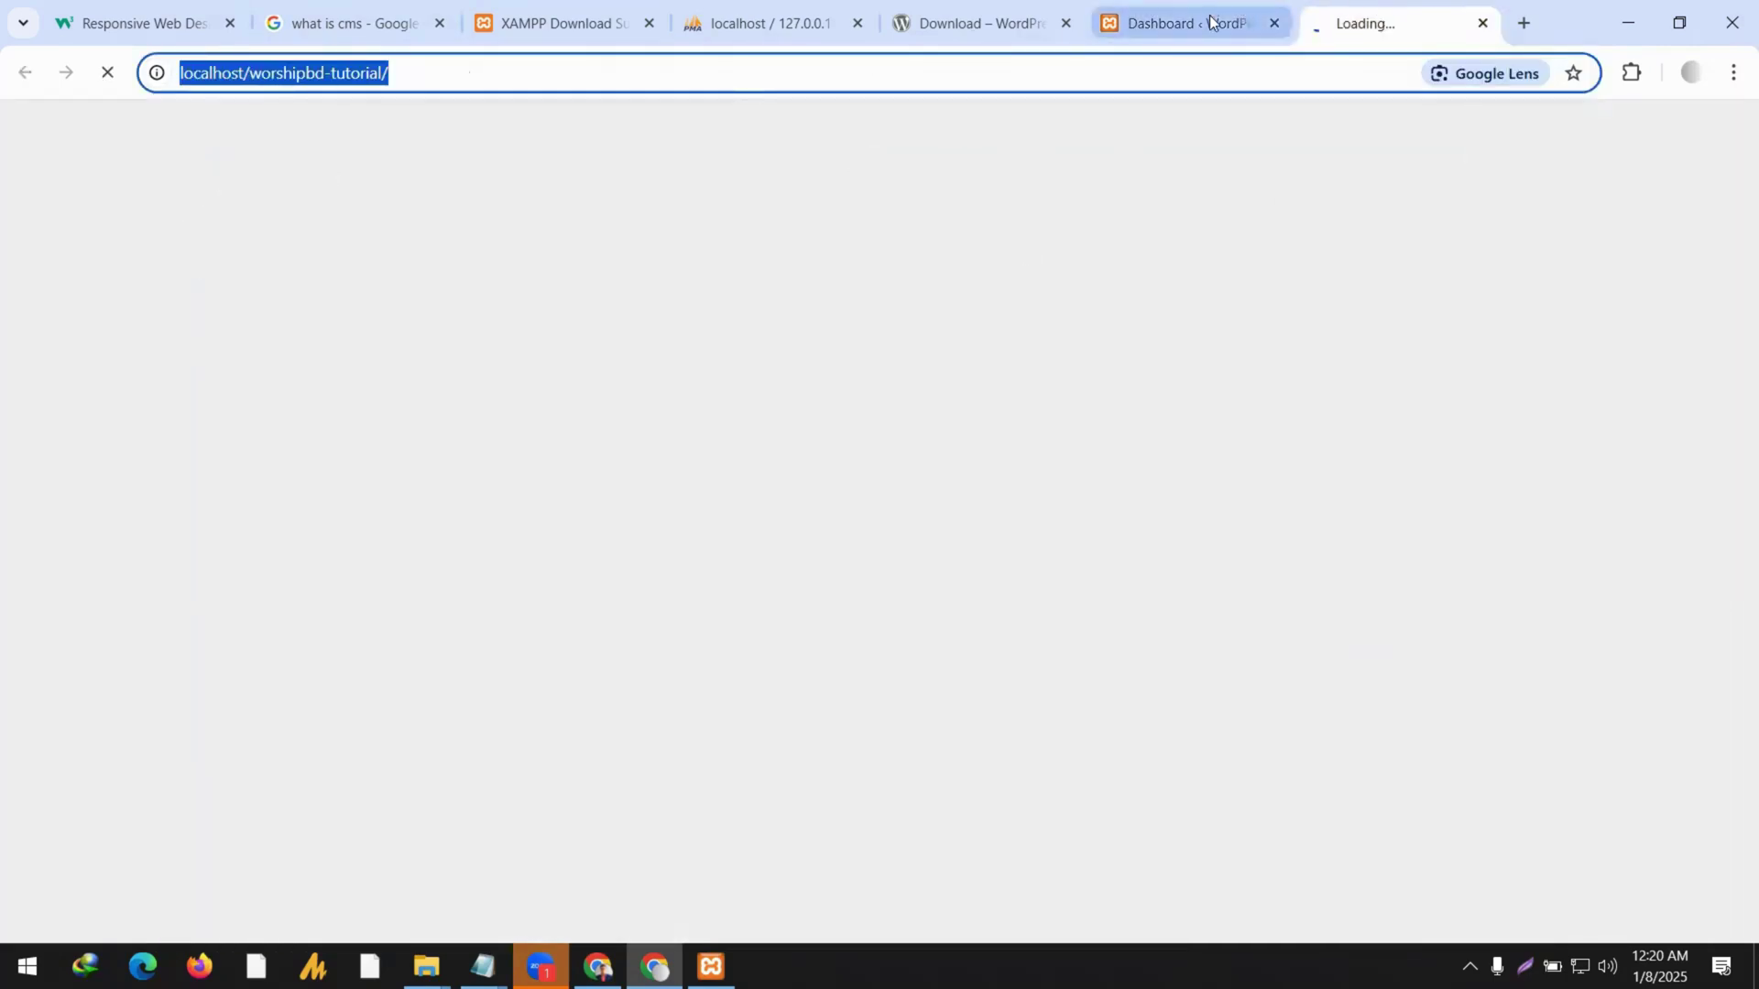
click(1216, 20)
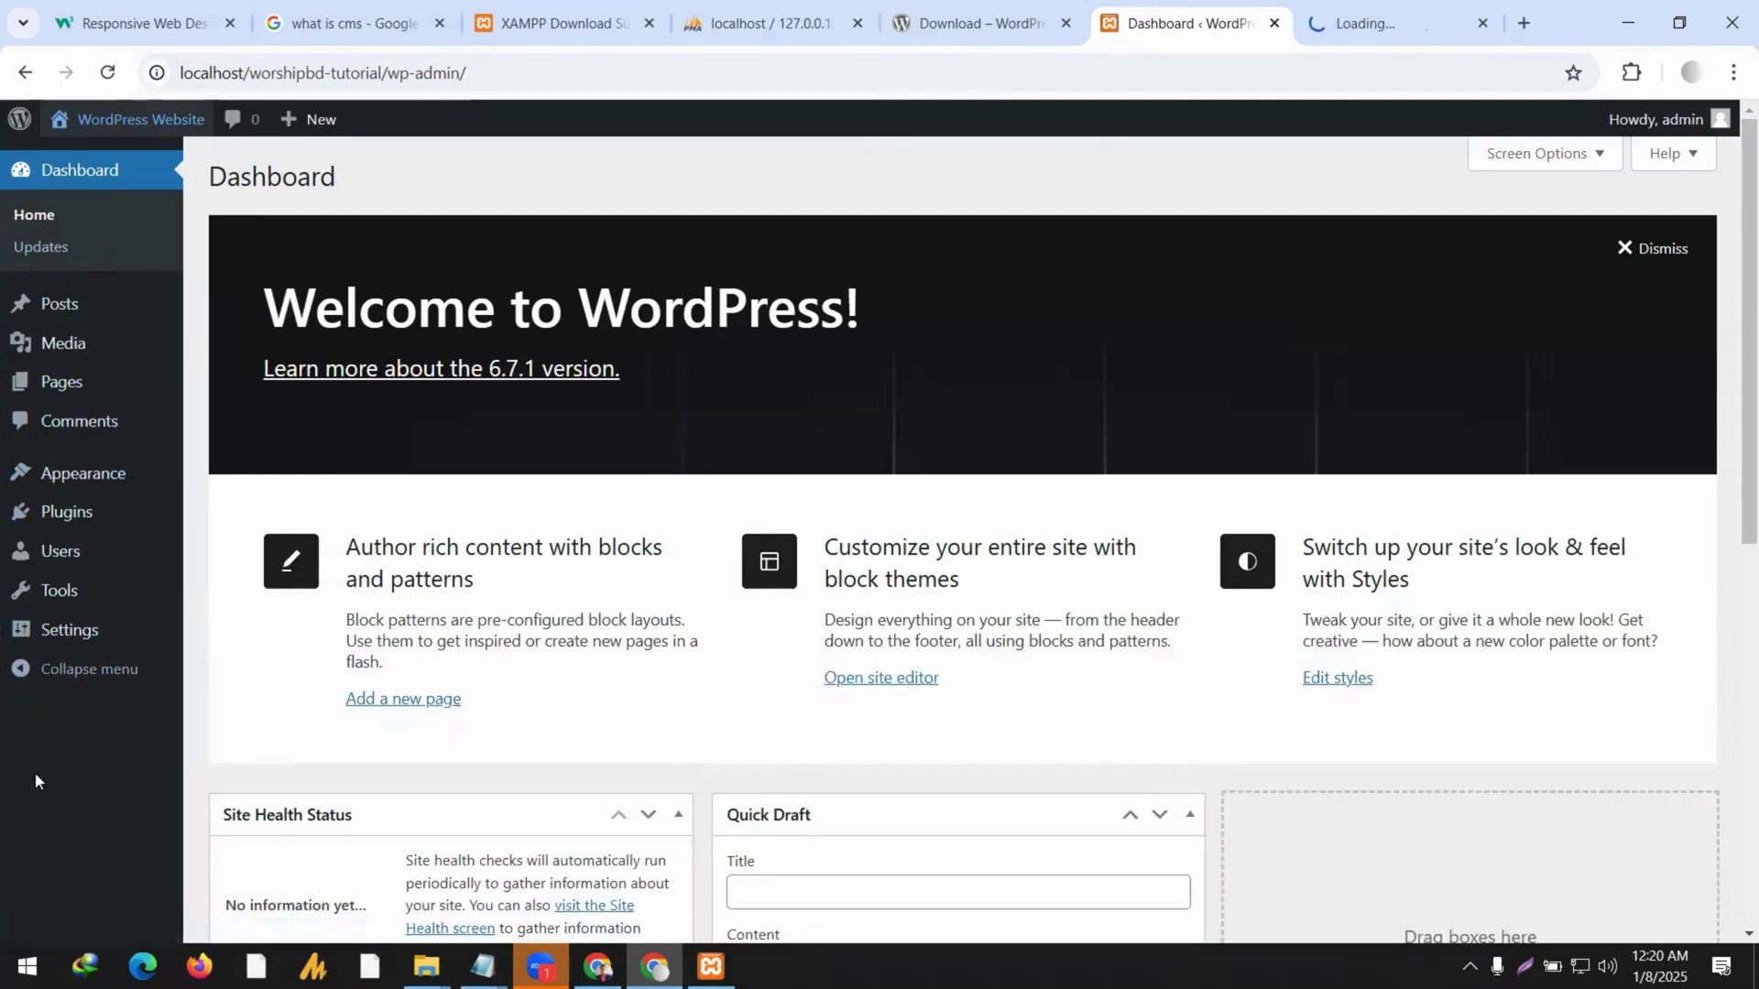
mouse_move(114, 568)
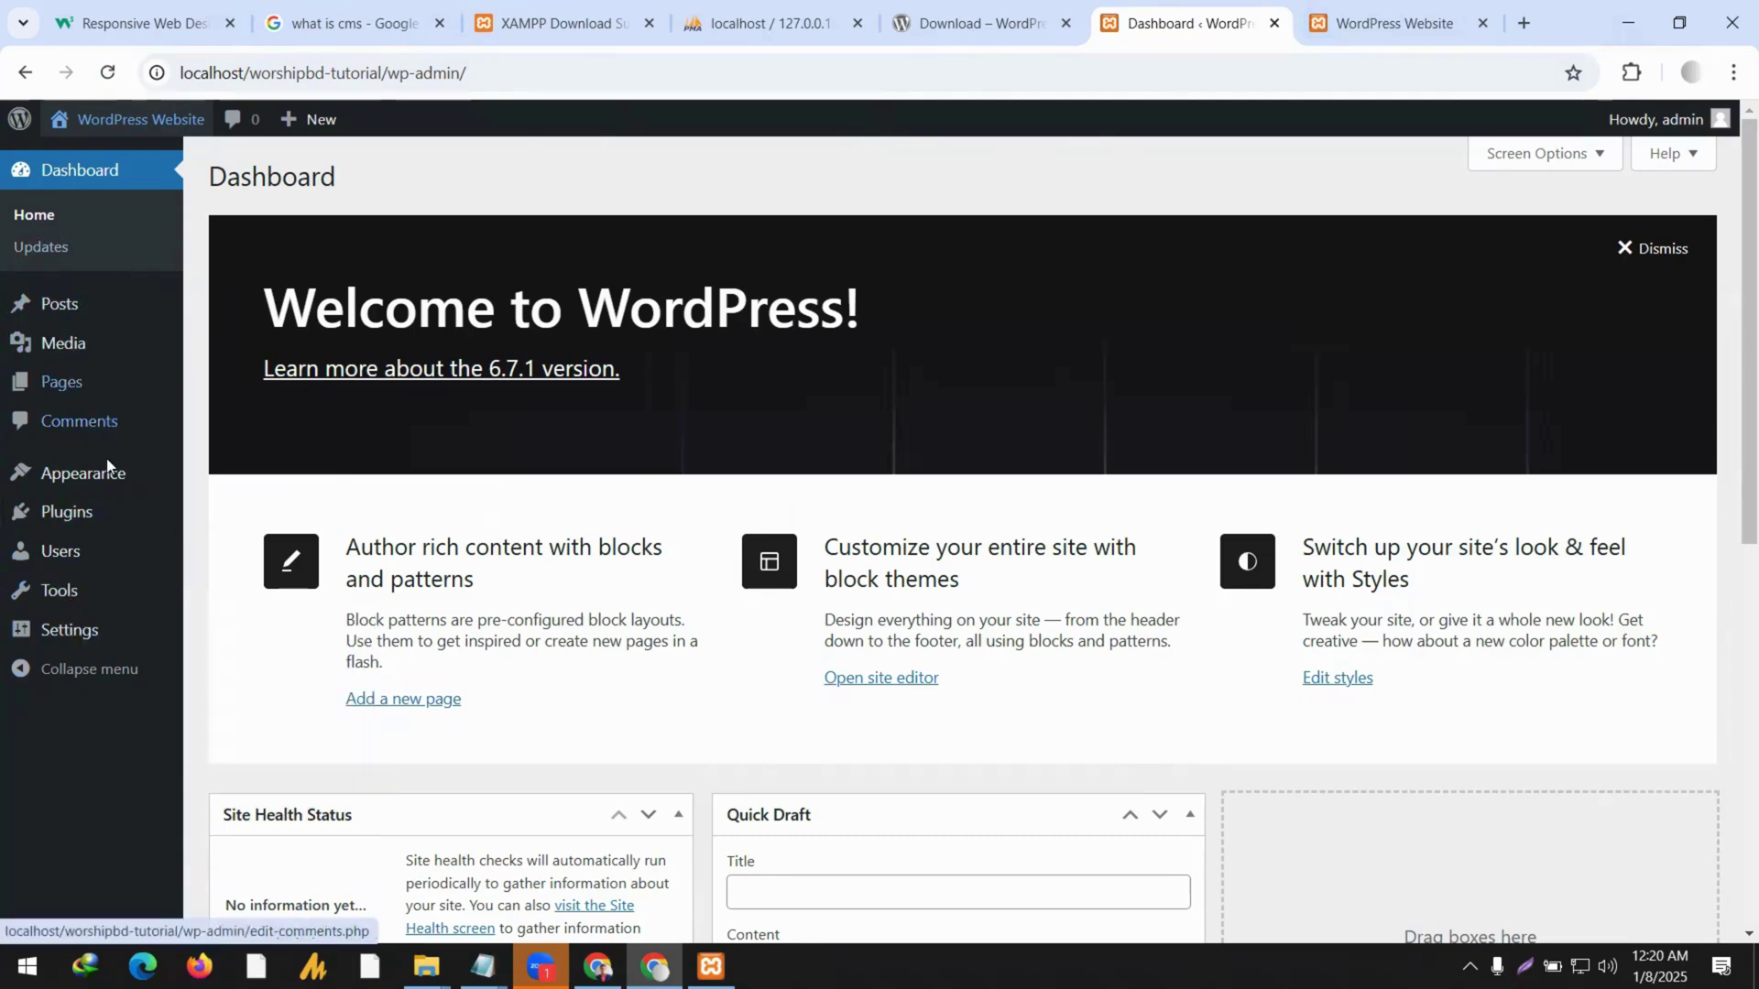
mouse_move(82, 644)
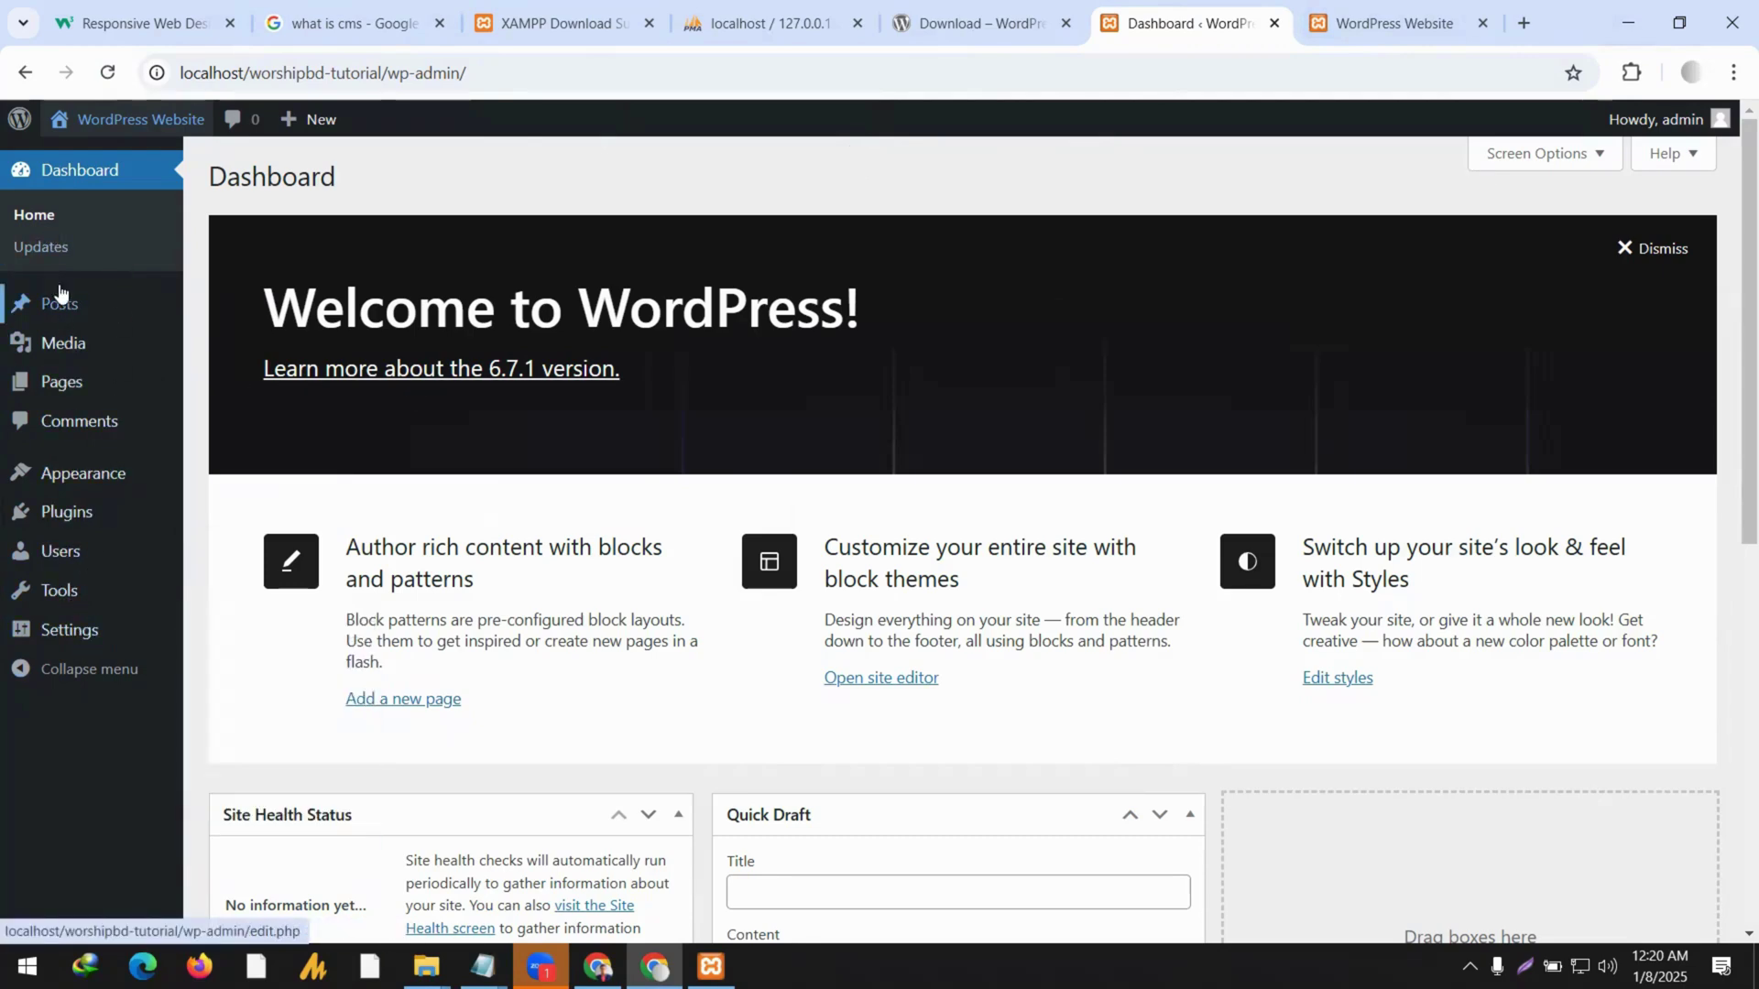
mouse_move(138, 320)
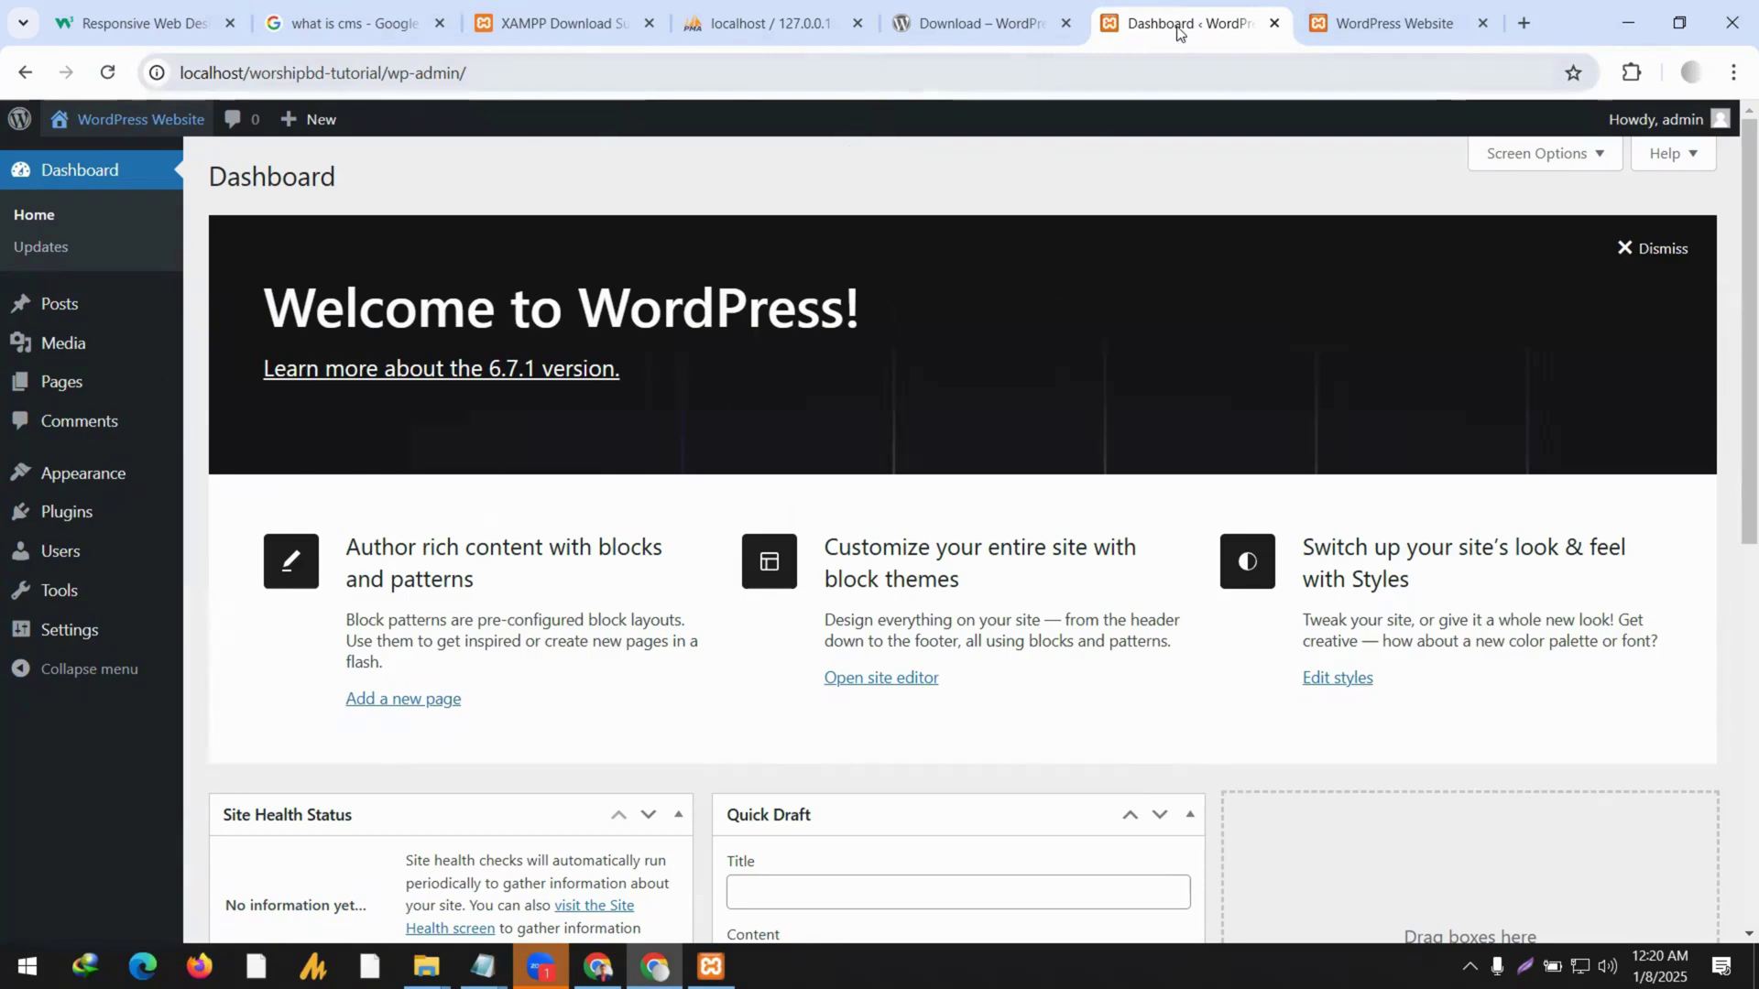
click(1432, 7)
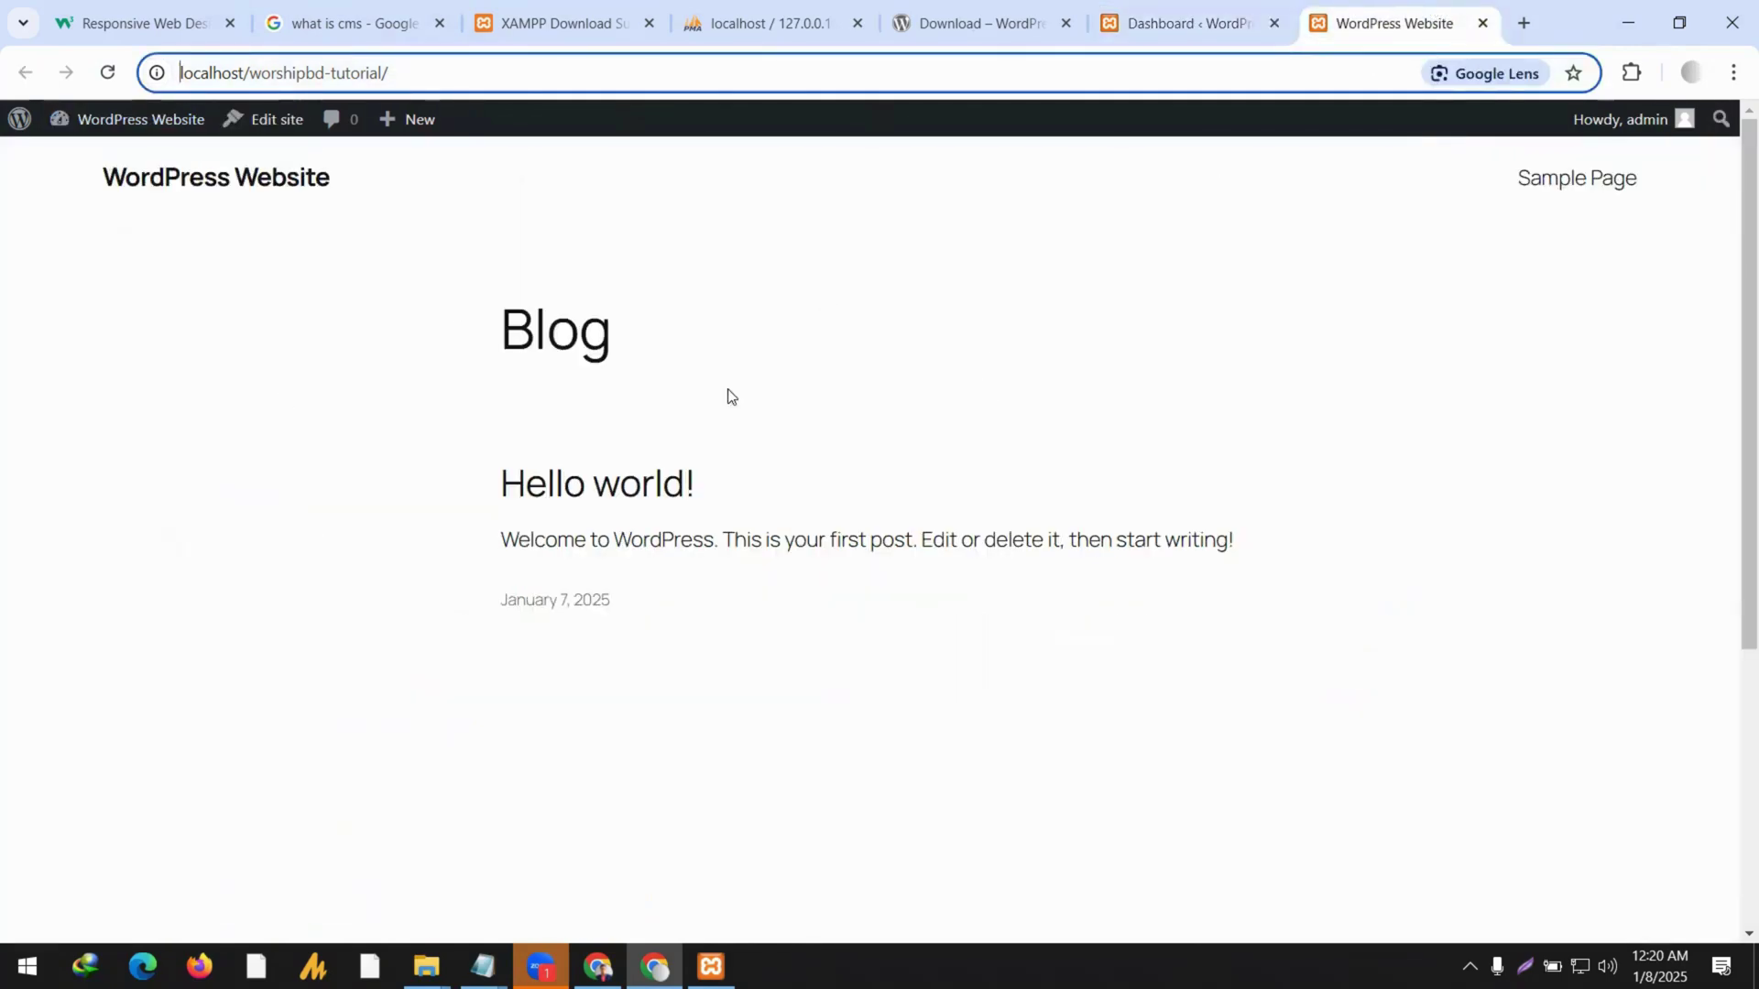
click(1148, 18)
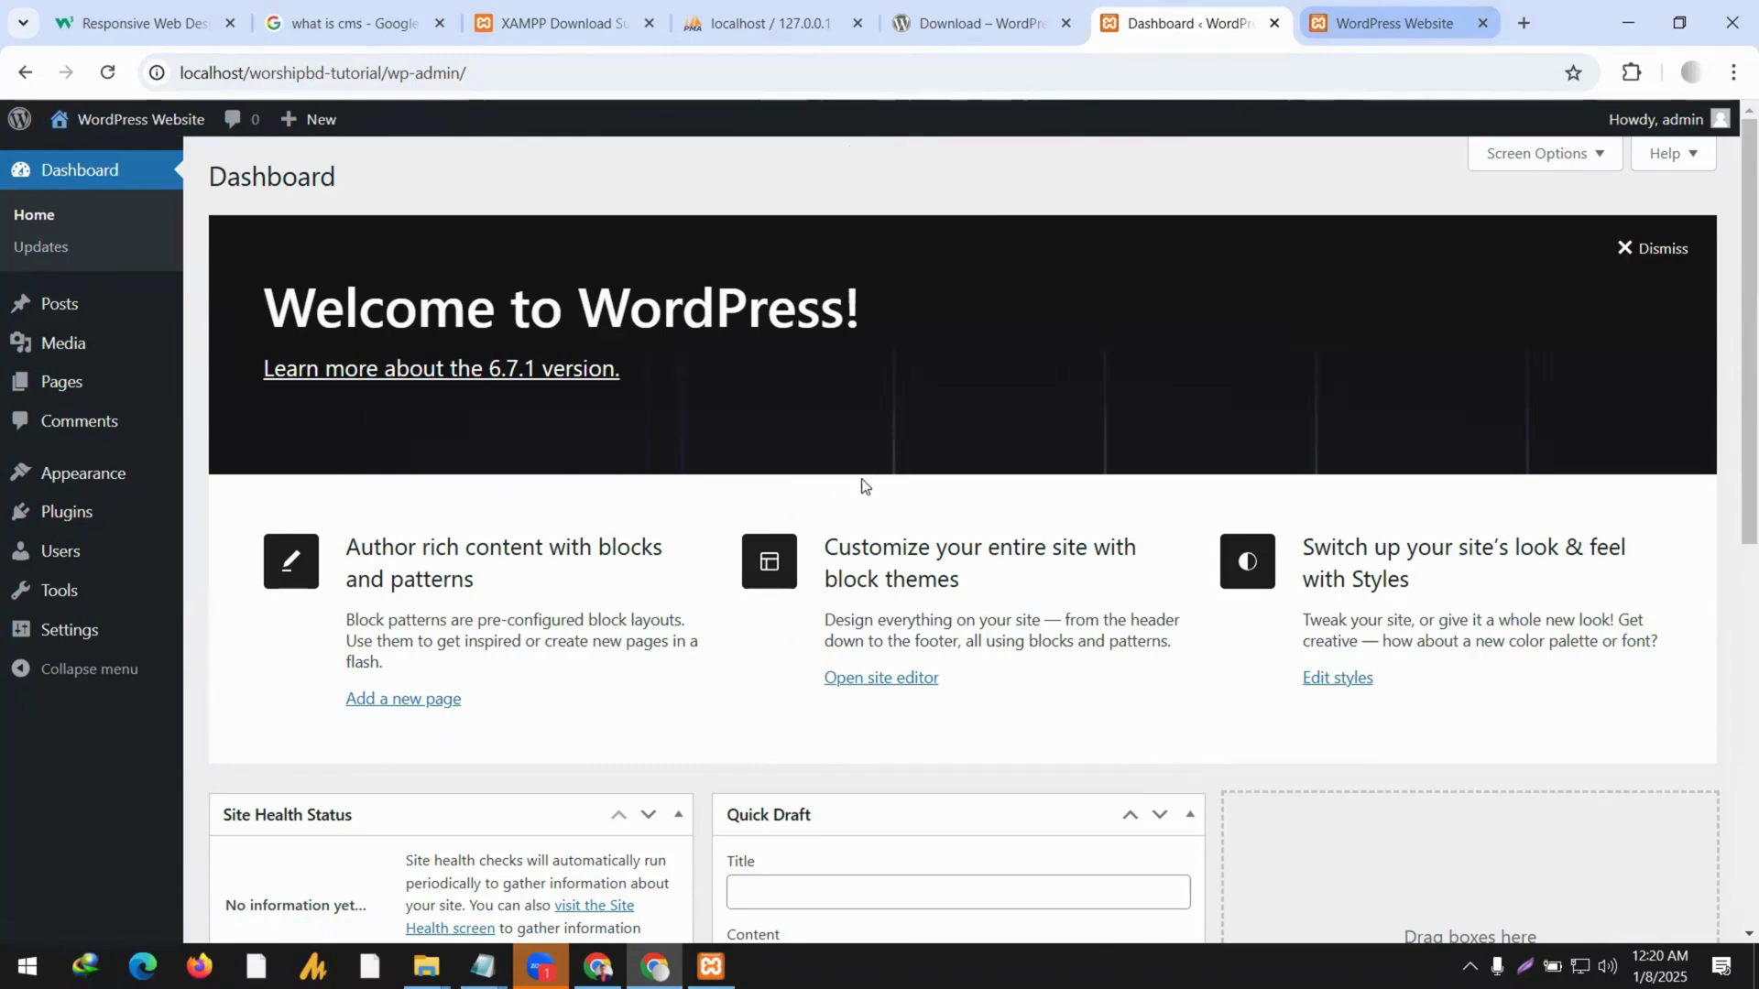
key(ctrl+Tab)
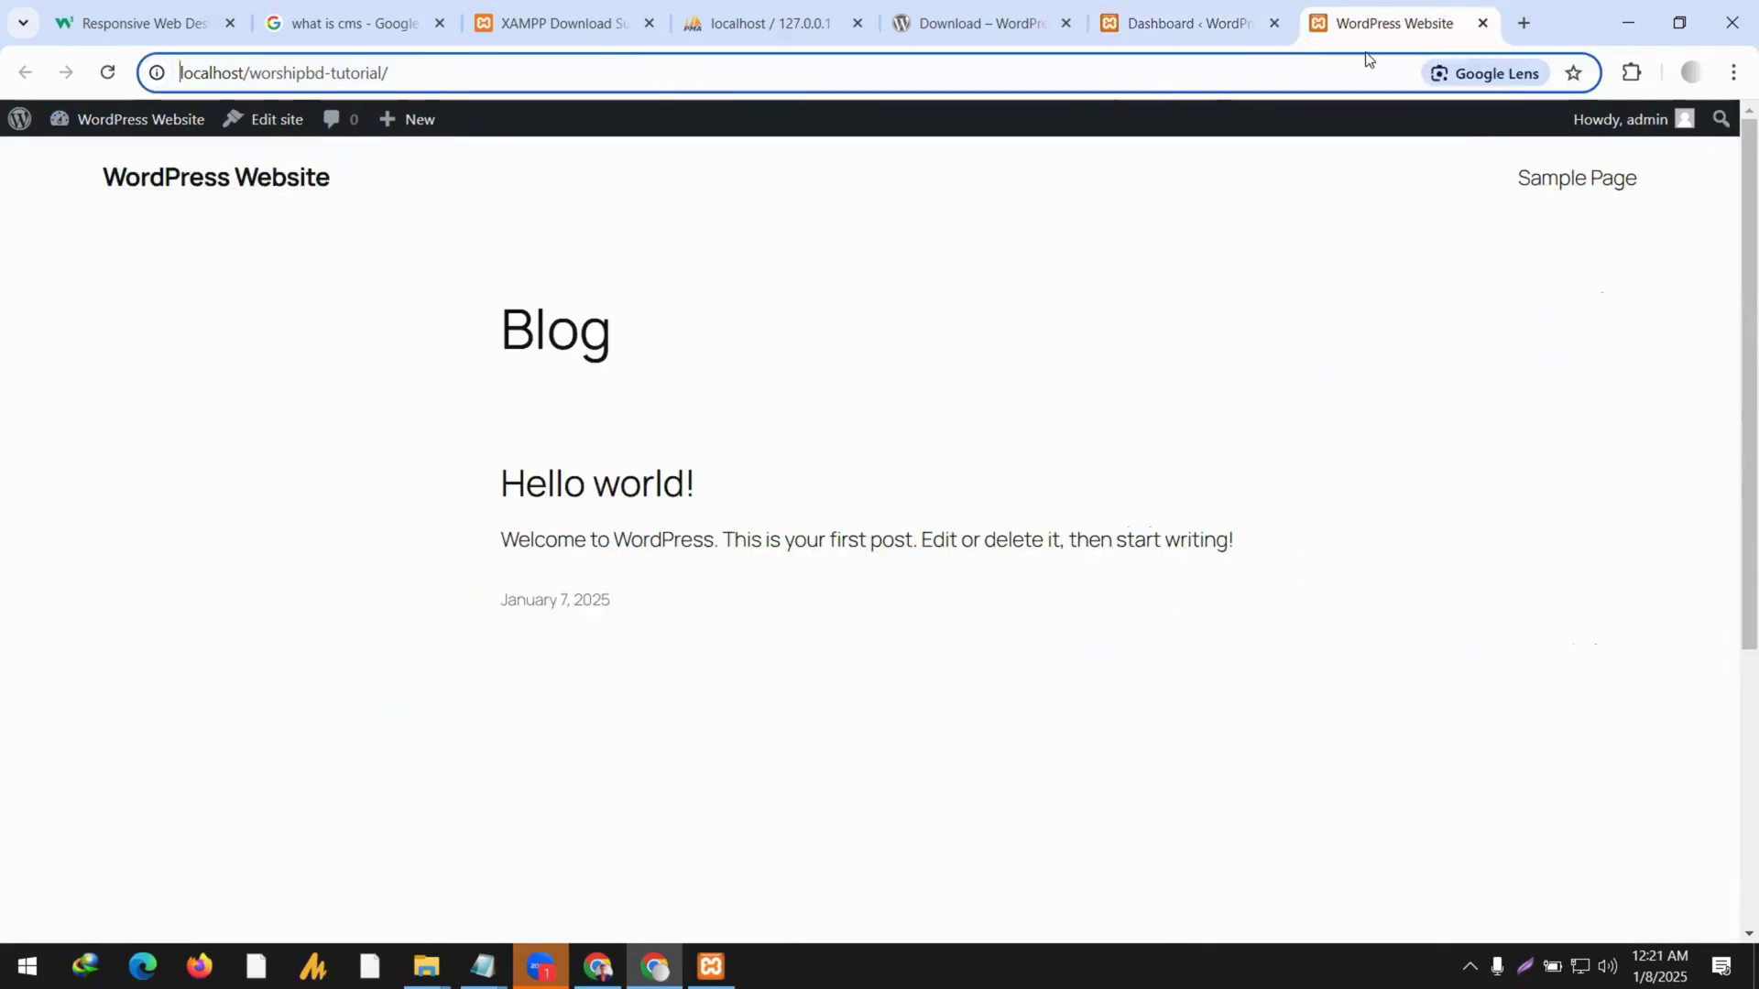
click(1191, 23)
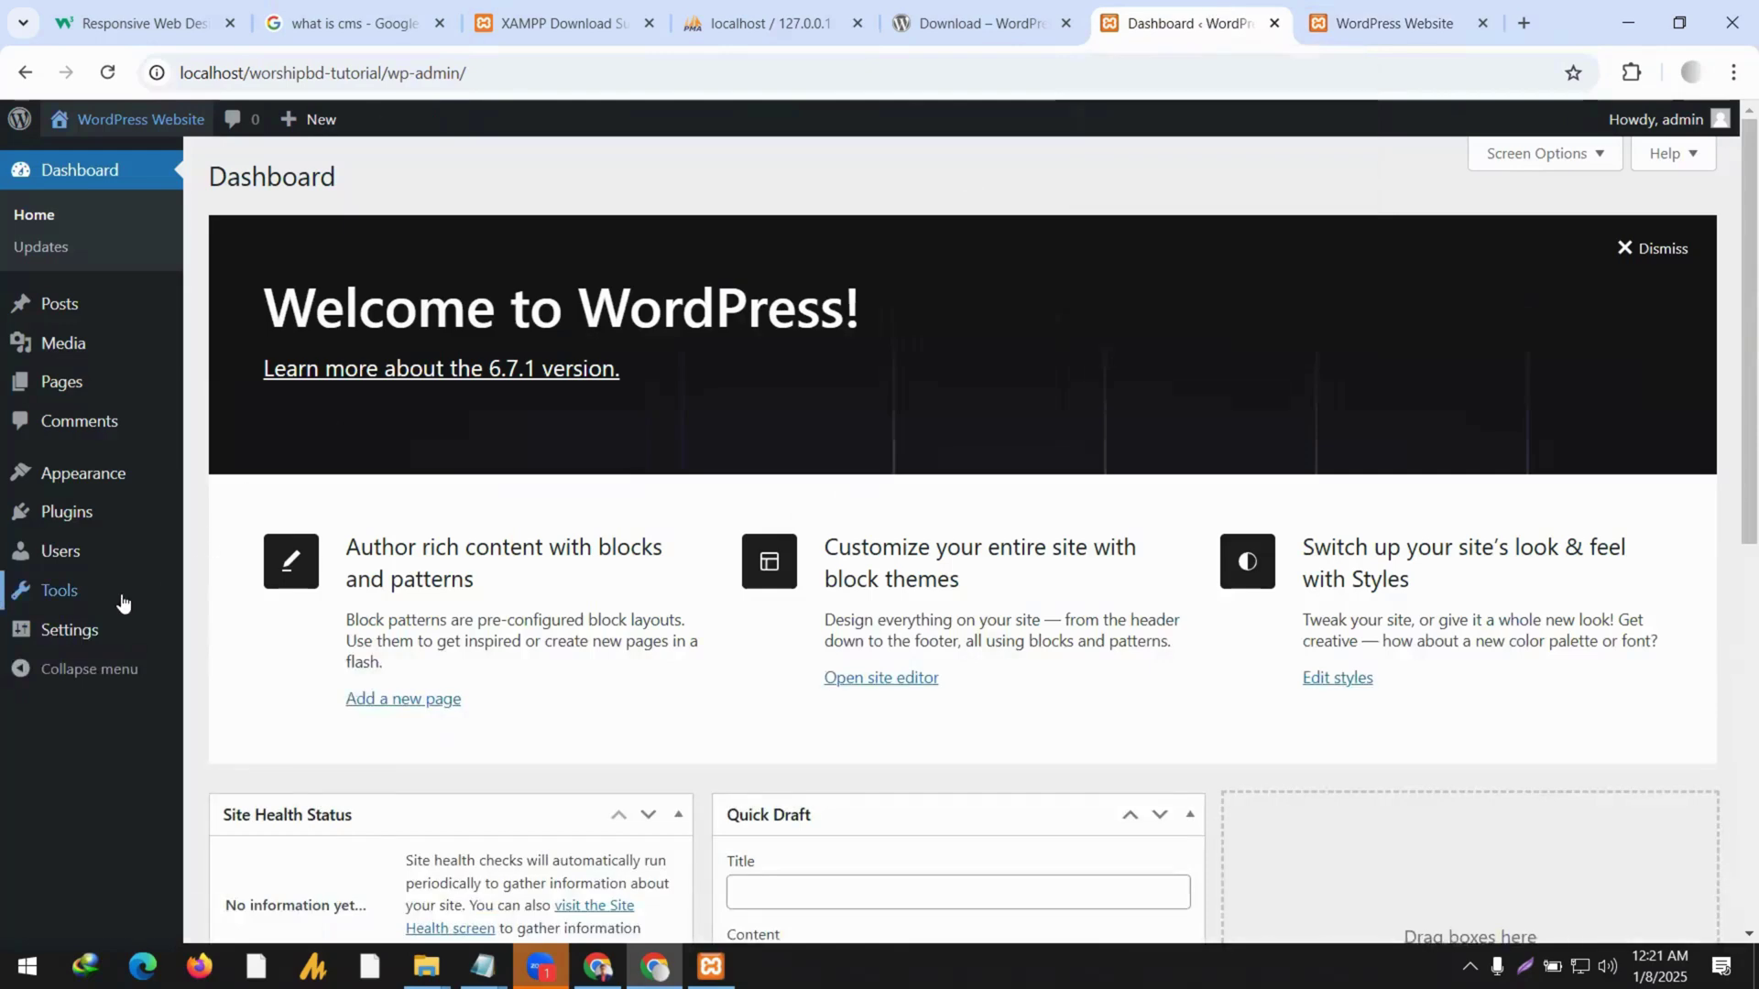
Open General Settings and select the current 'WordPress Website' Site Title for replacement.
click(73, 632)
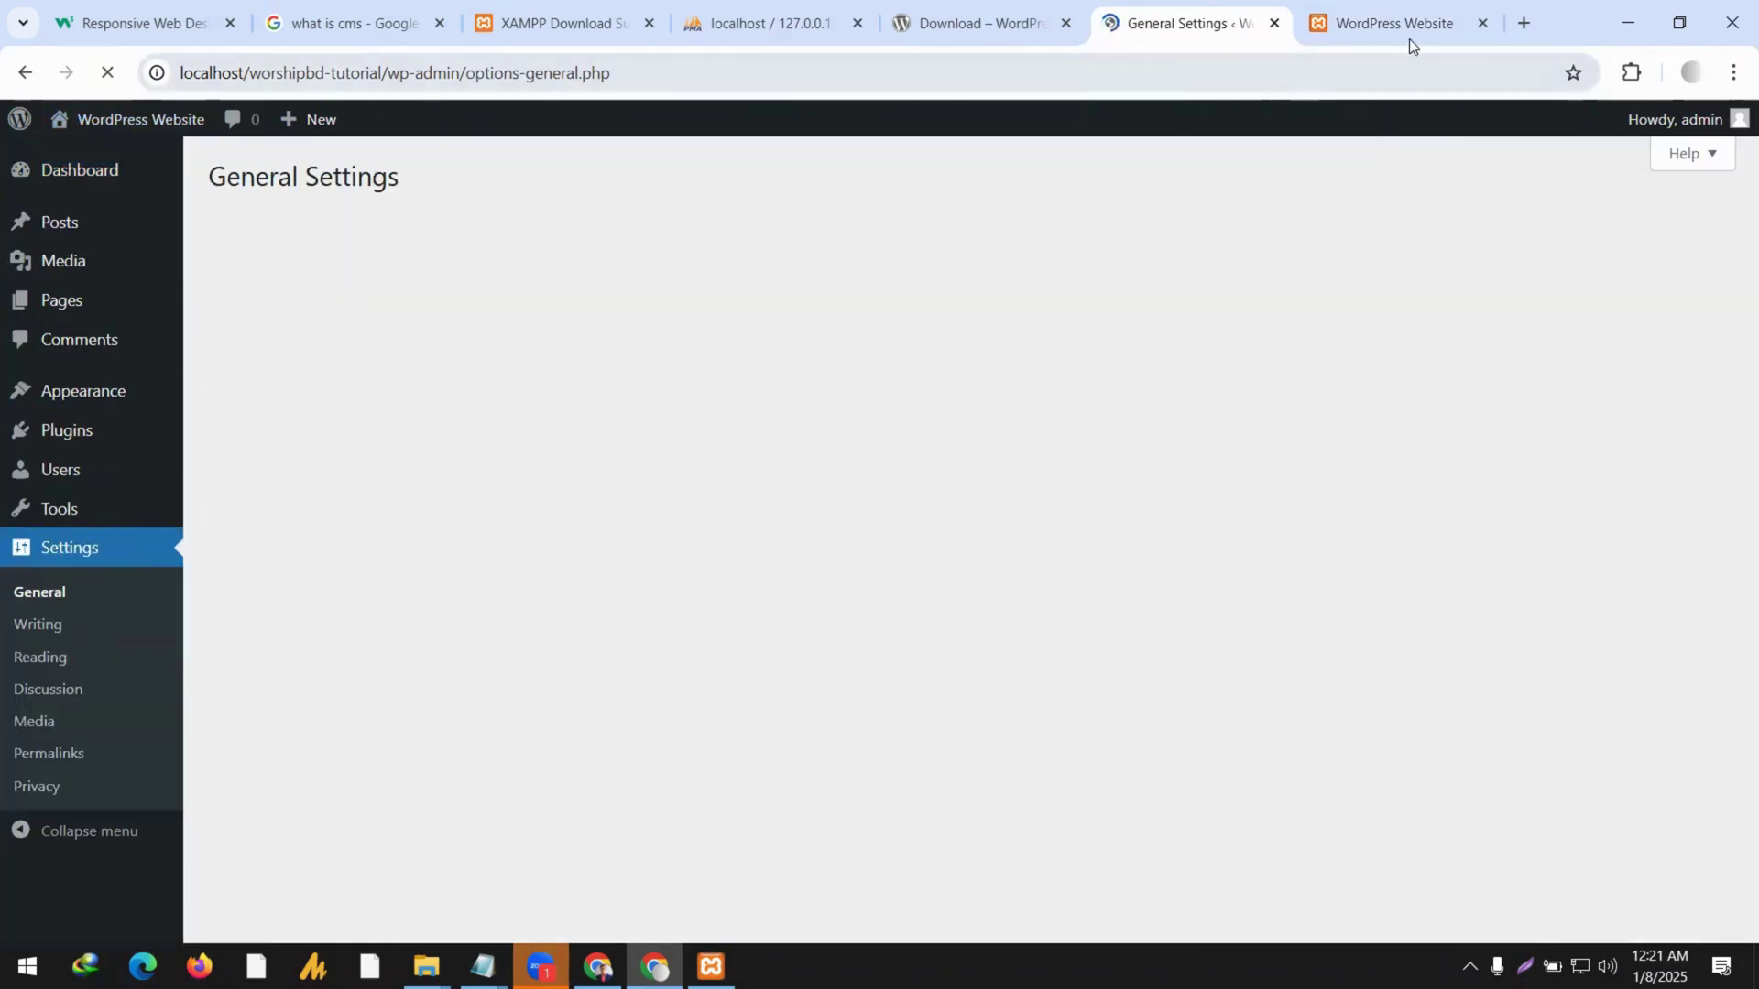
mouse_move(1415, 31)
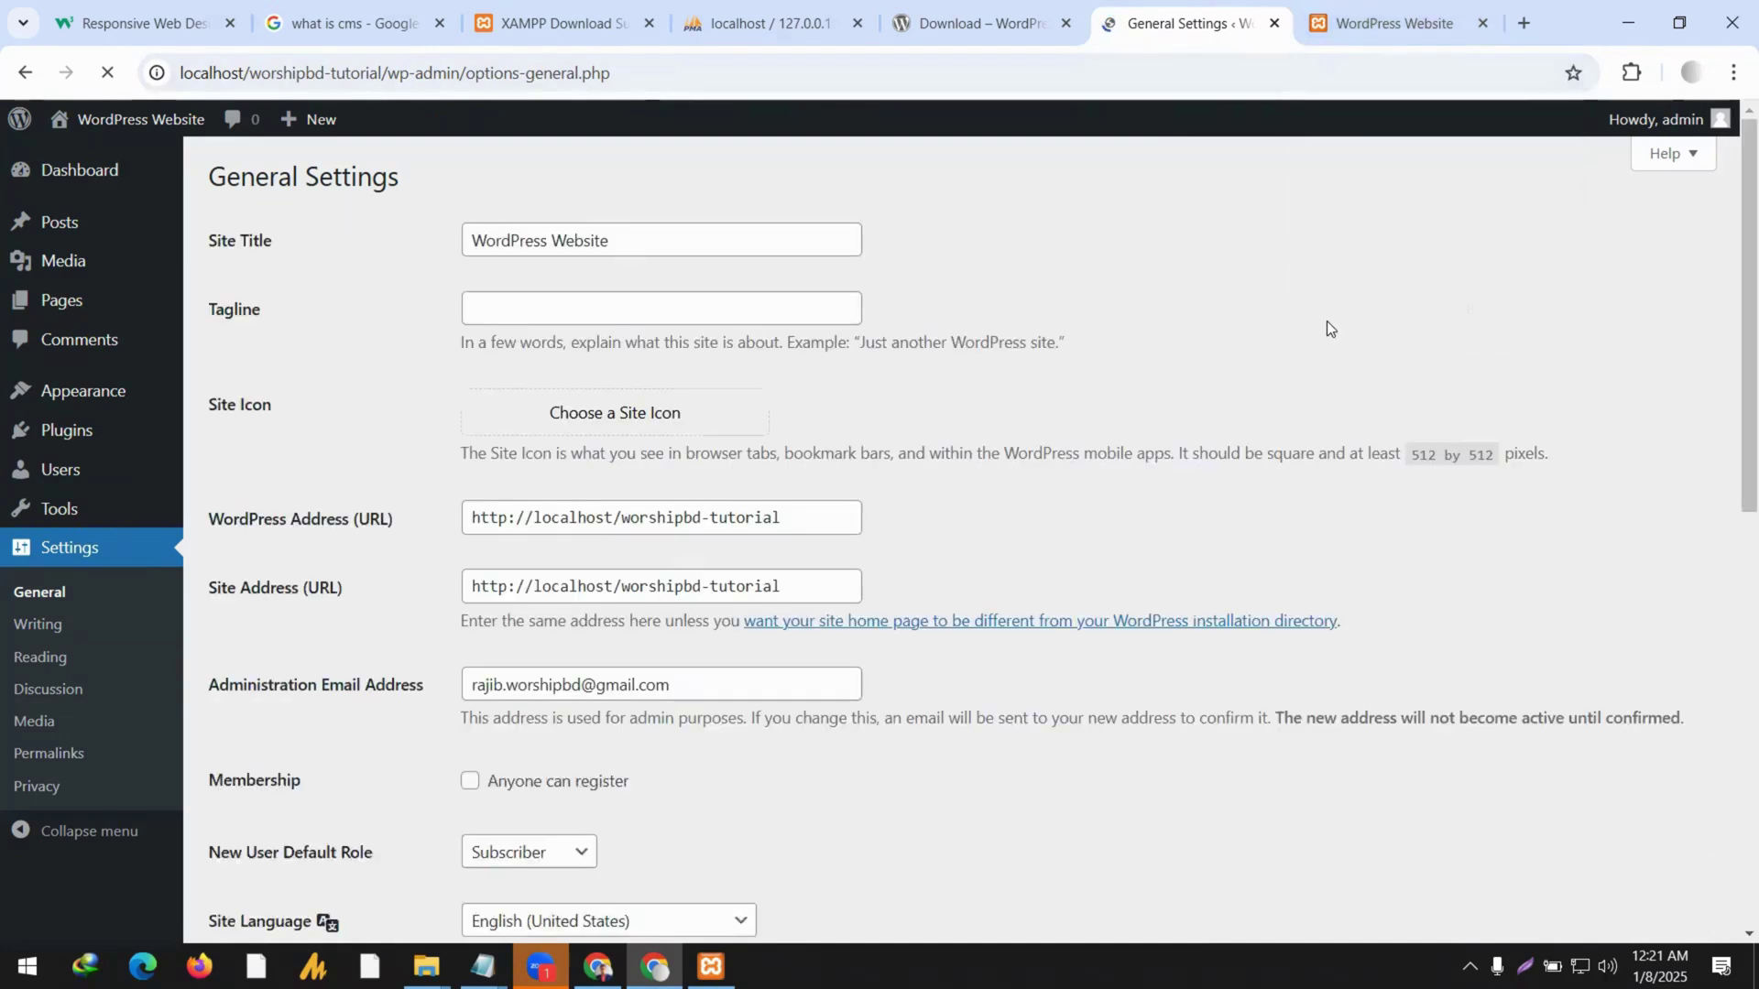
click(621, 244)
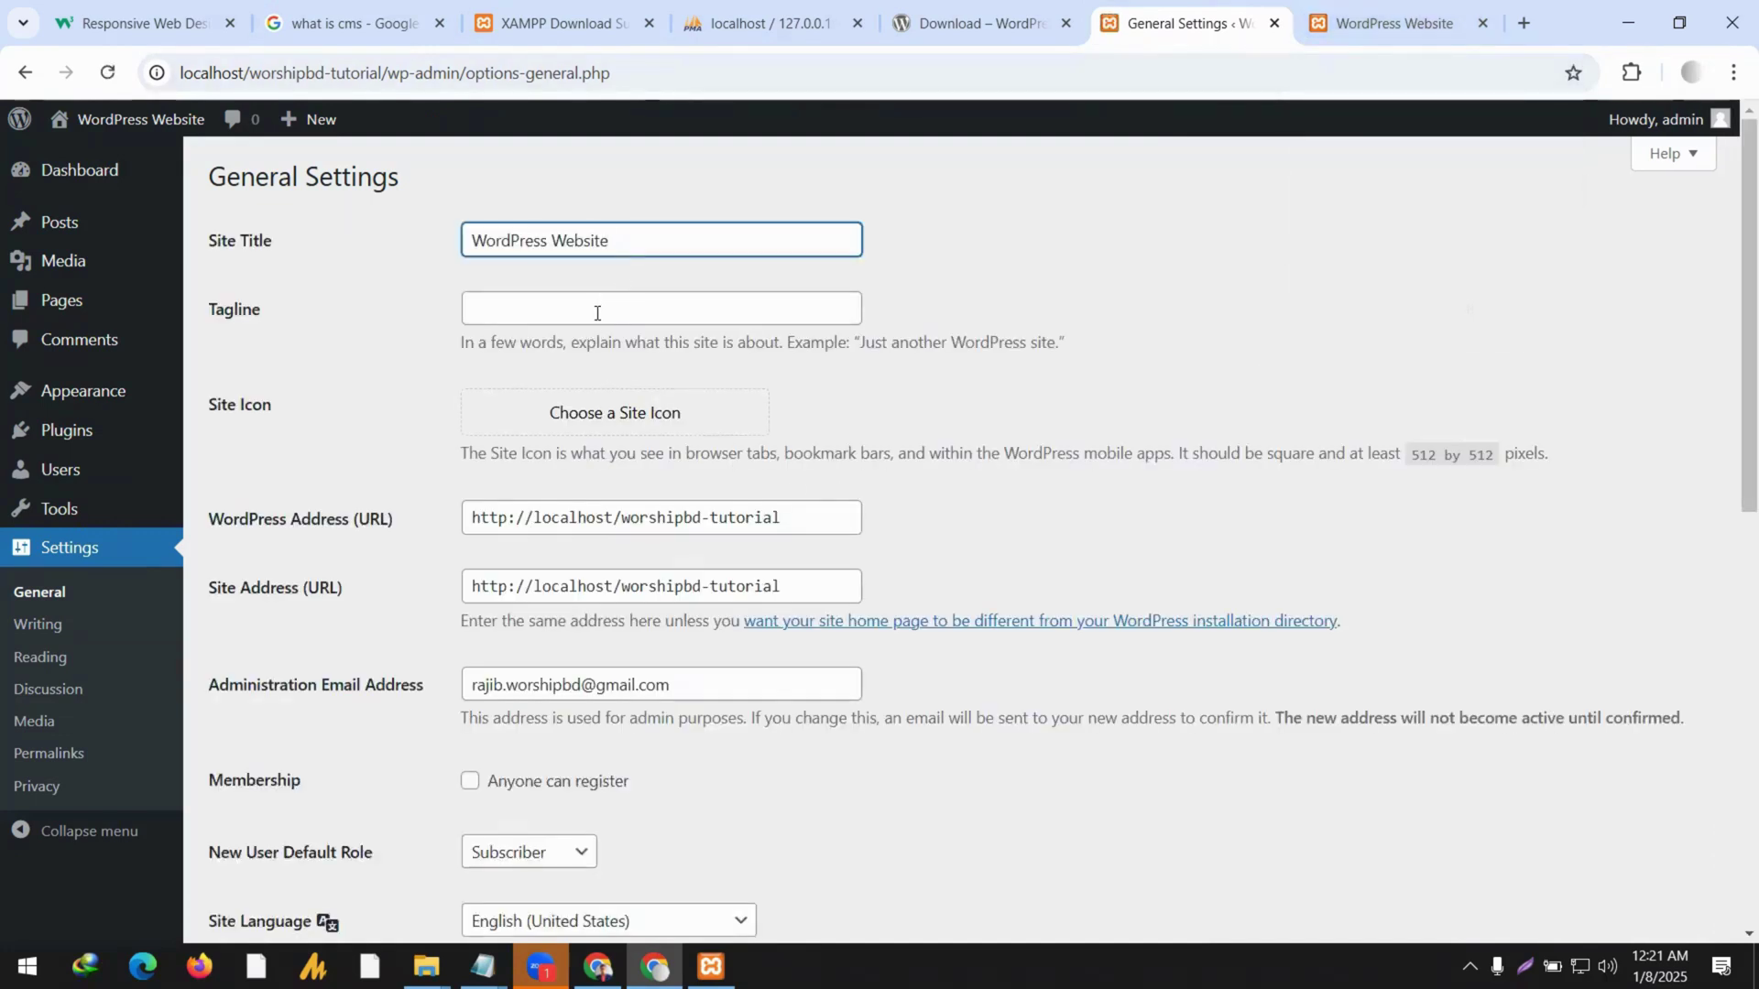
drag(622, 248, 359, 231)
text(I)
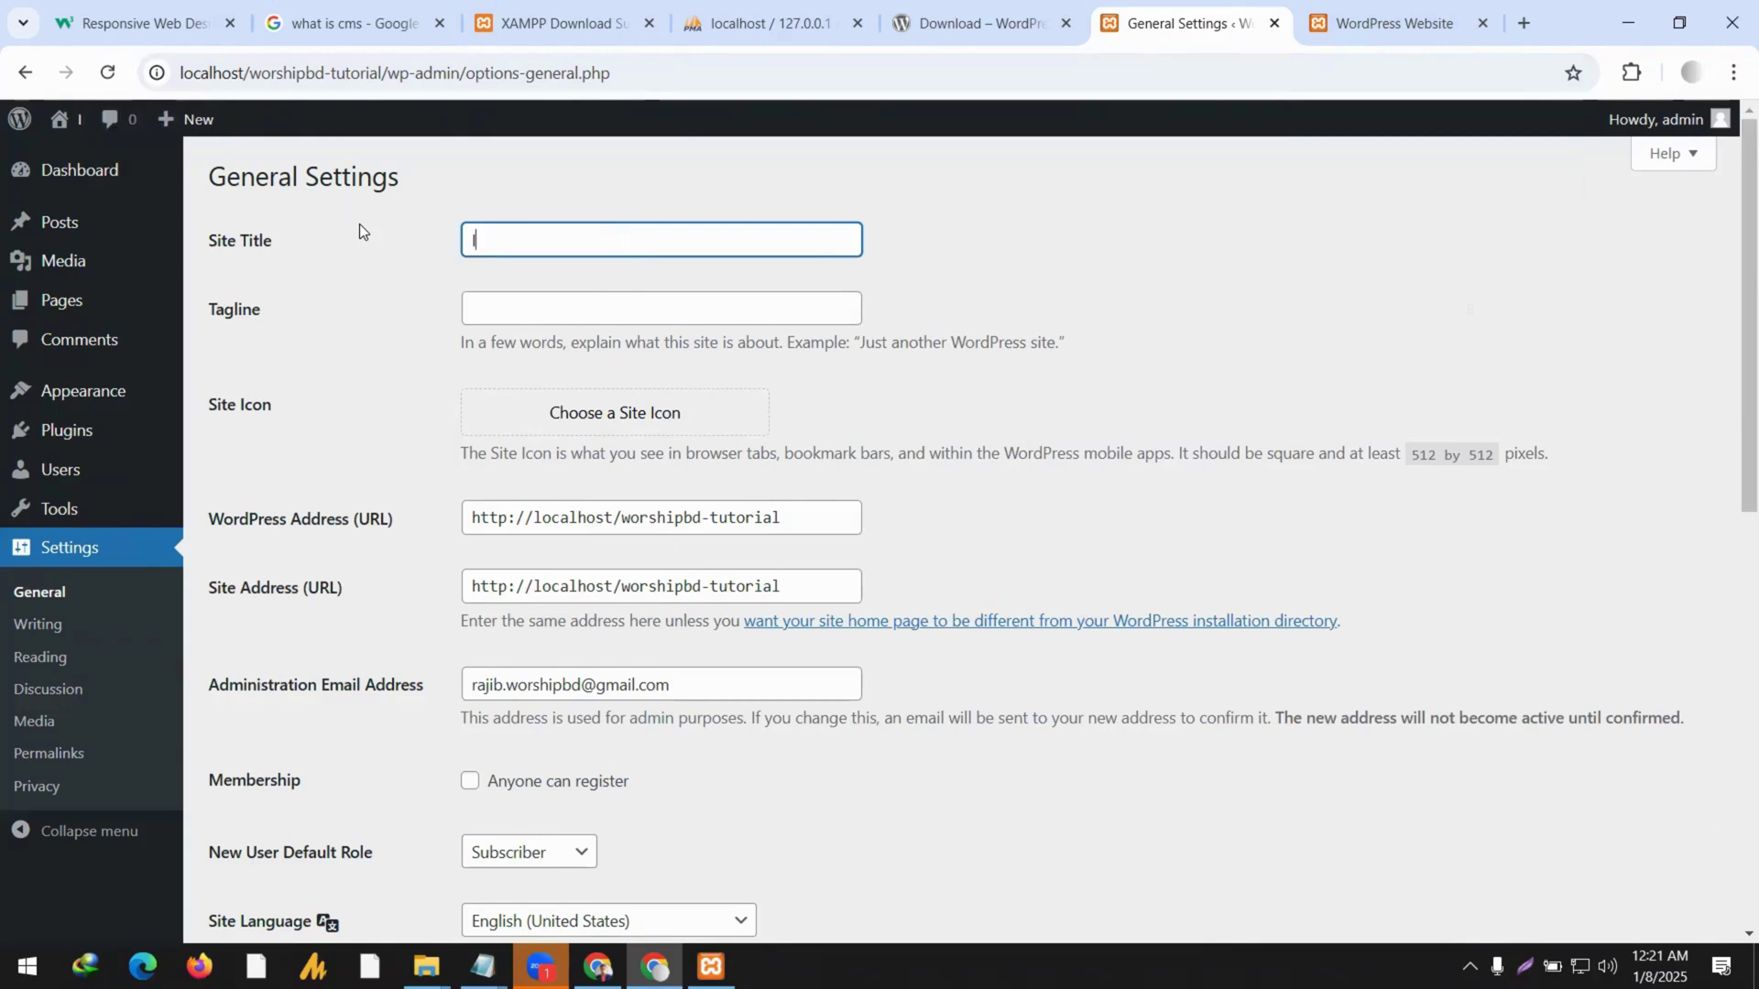
text('m O)
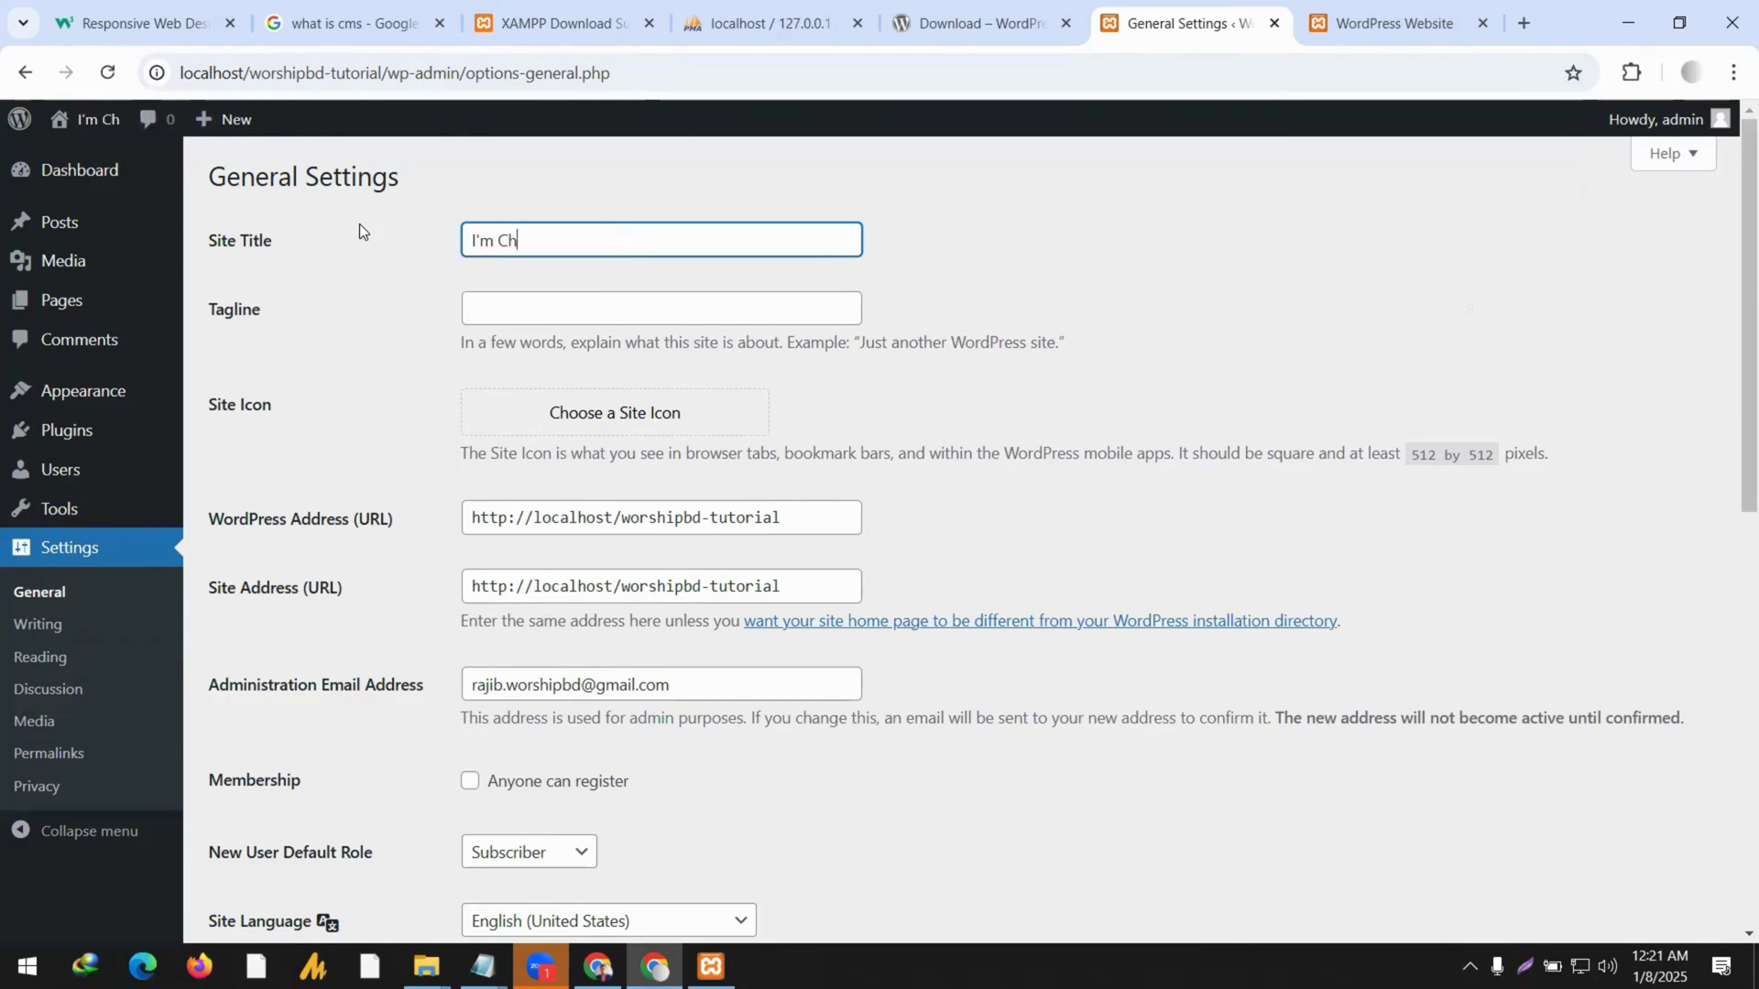
key(BackSpace)
key(BackSpace)
key(BackSpace)
key(BackSpace)
key(BackSpace)
Enter 'New Title' as the Site Title and save the changes.
text(N)
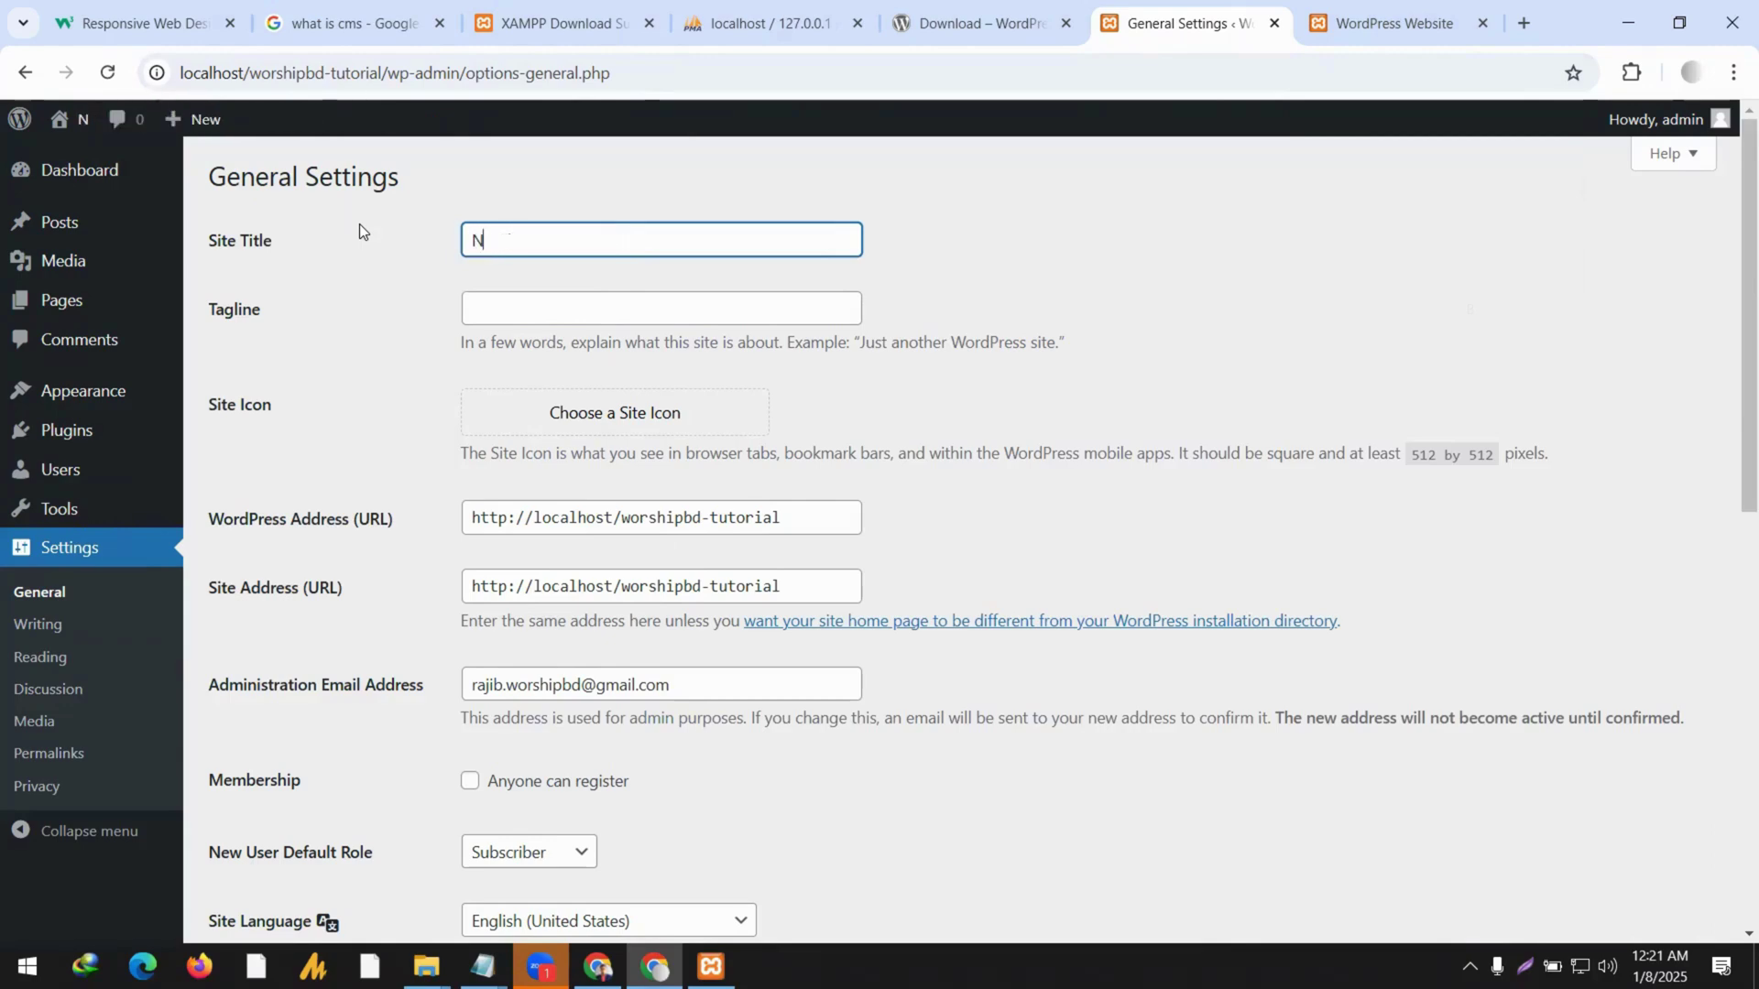
text(ew Tit)
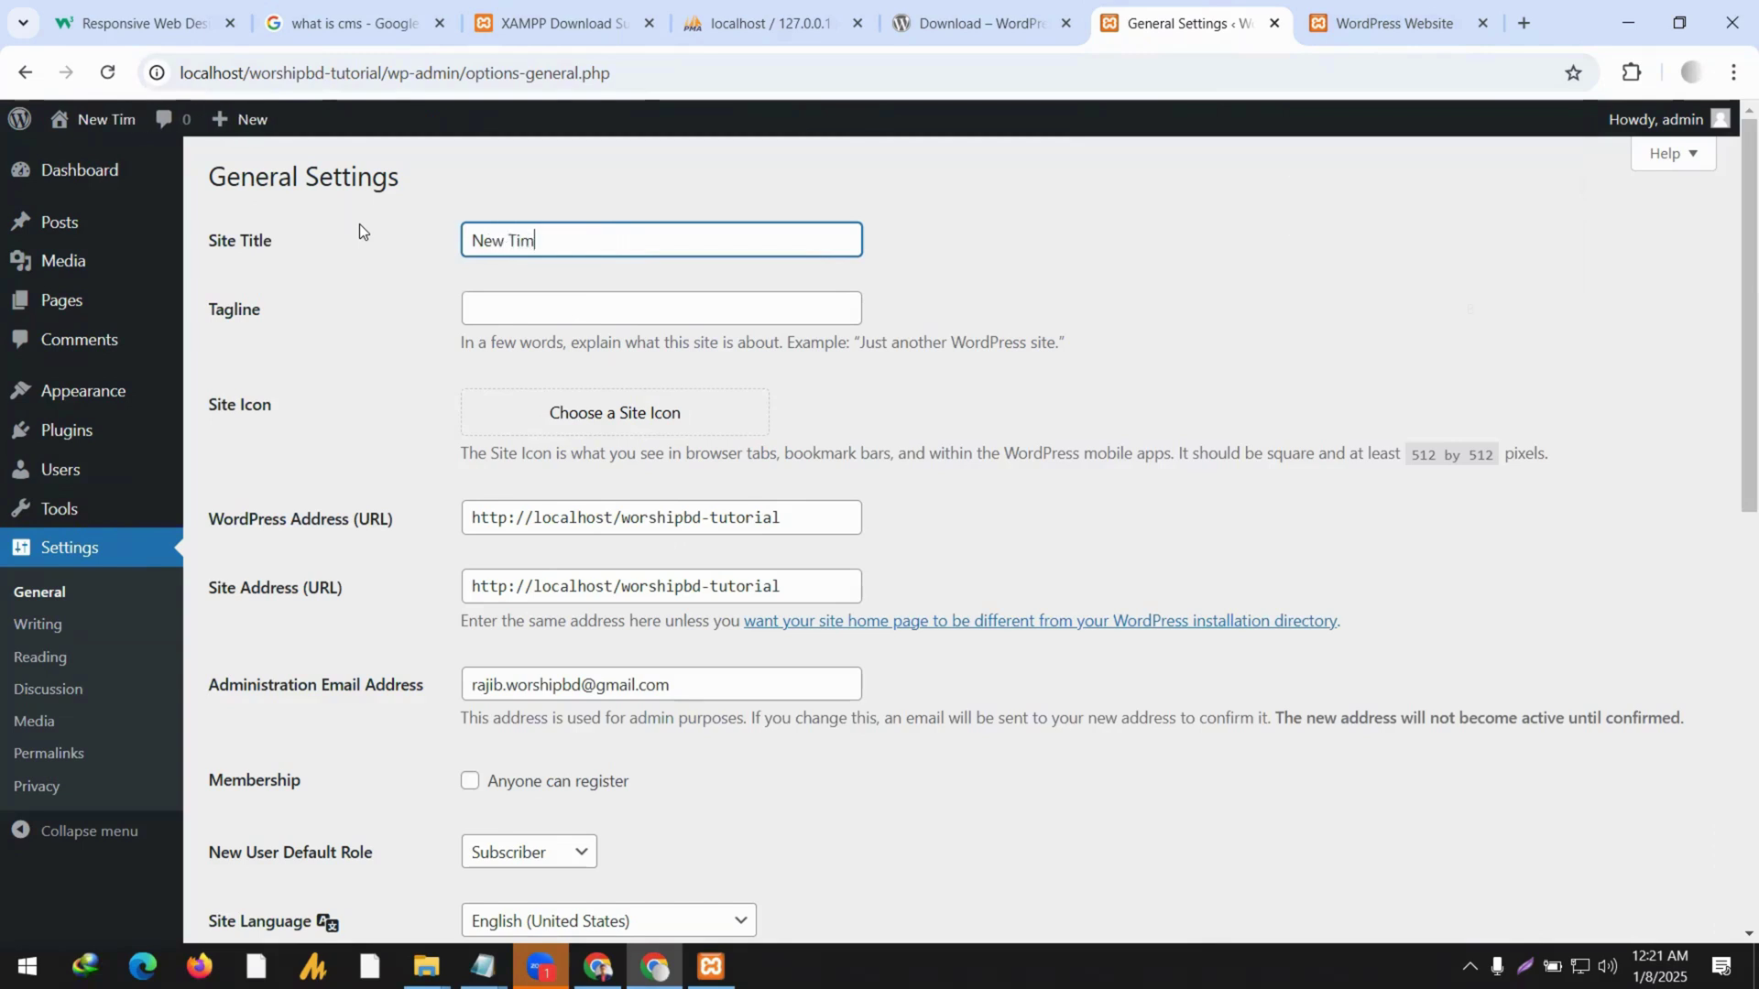
key(BackSpace)
text(tt)
key(BackSpace)
text(le)
key(BackSpace)
text(e)
scroll(426, 629, down, 10)
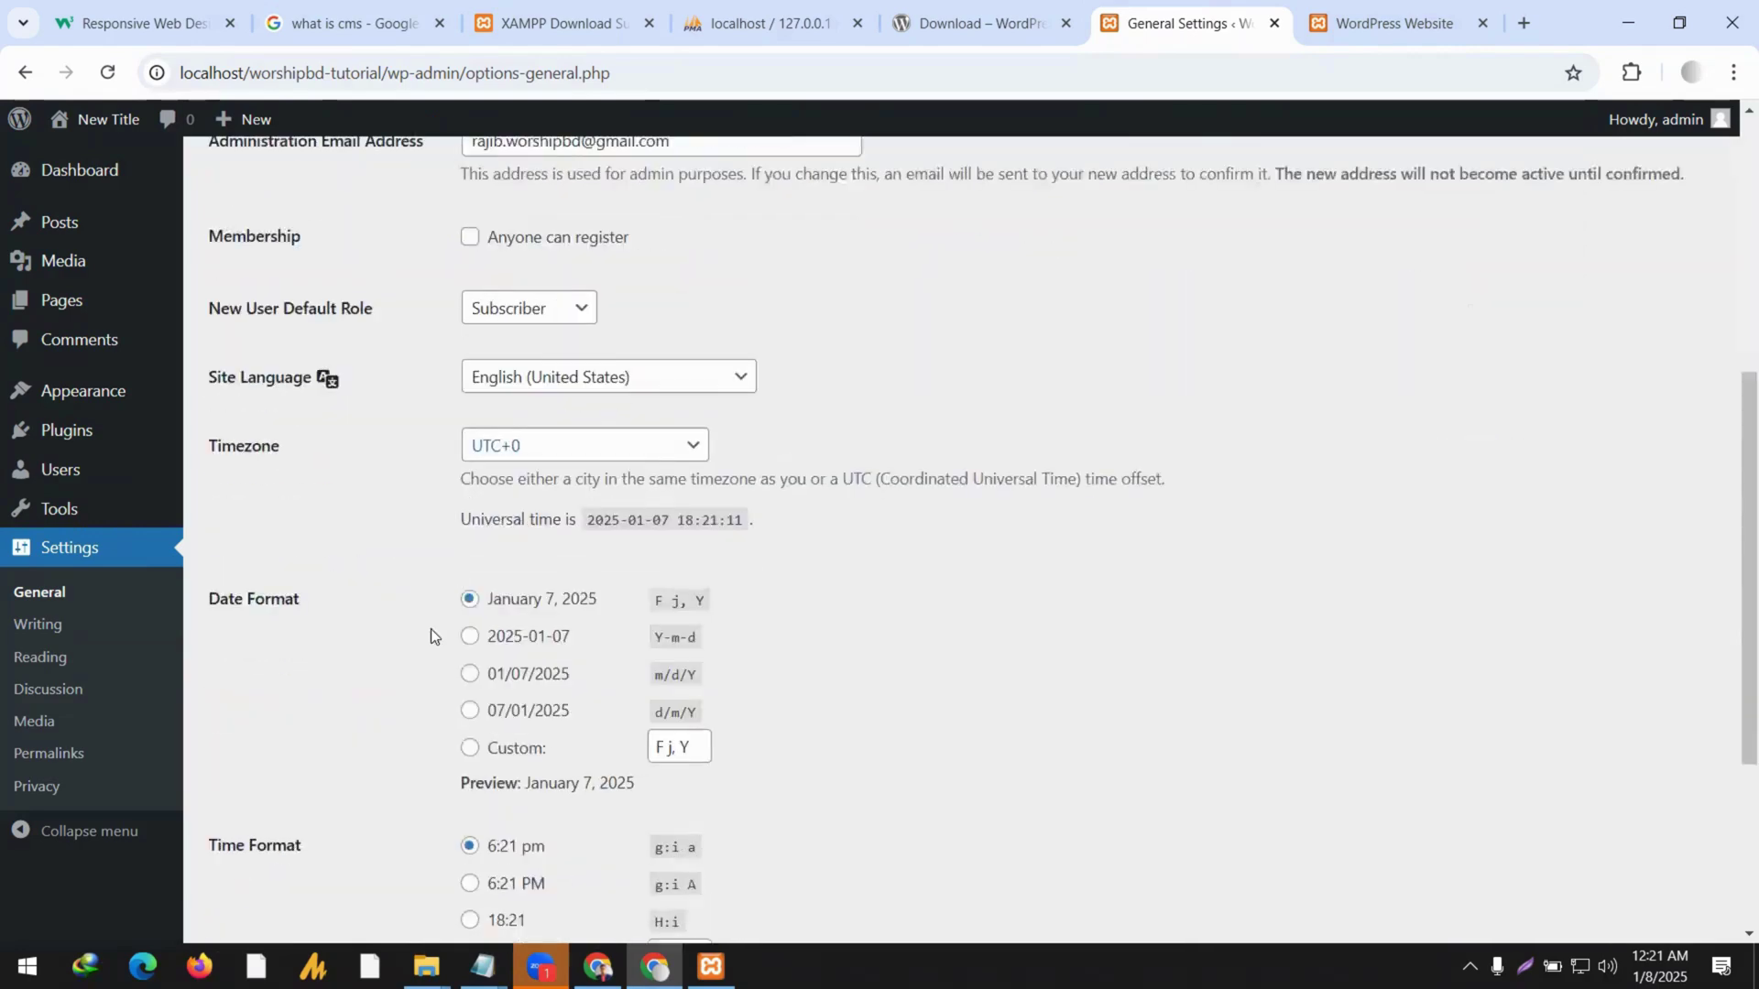
click(284, 827)
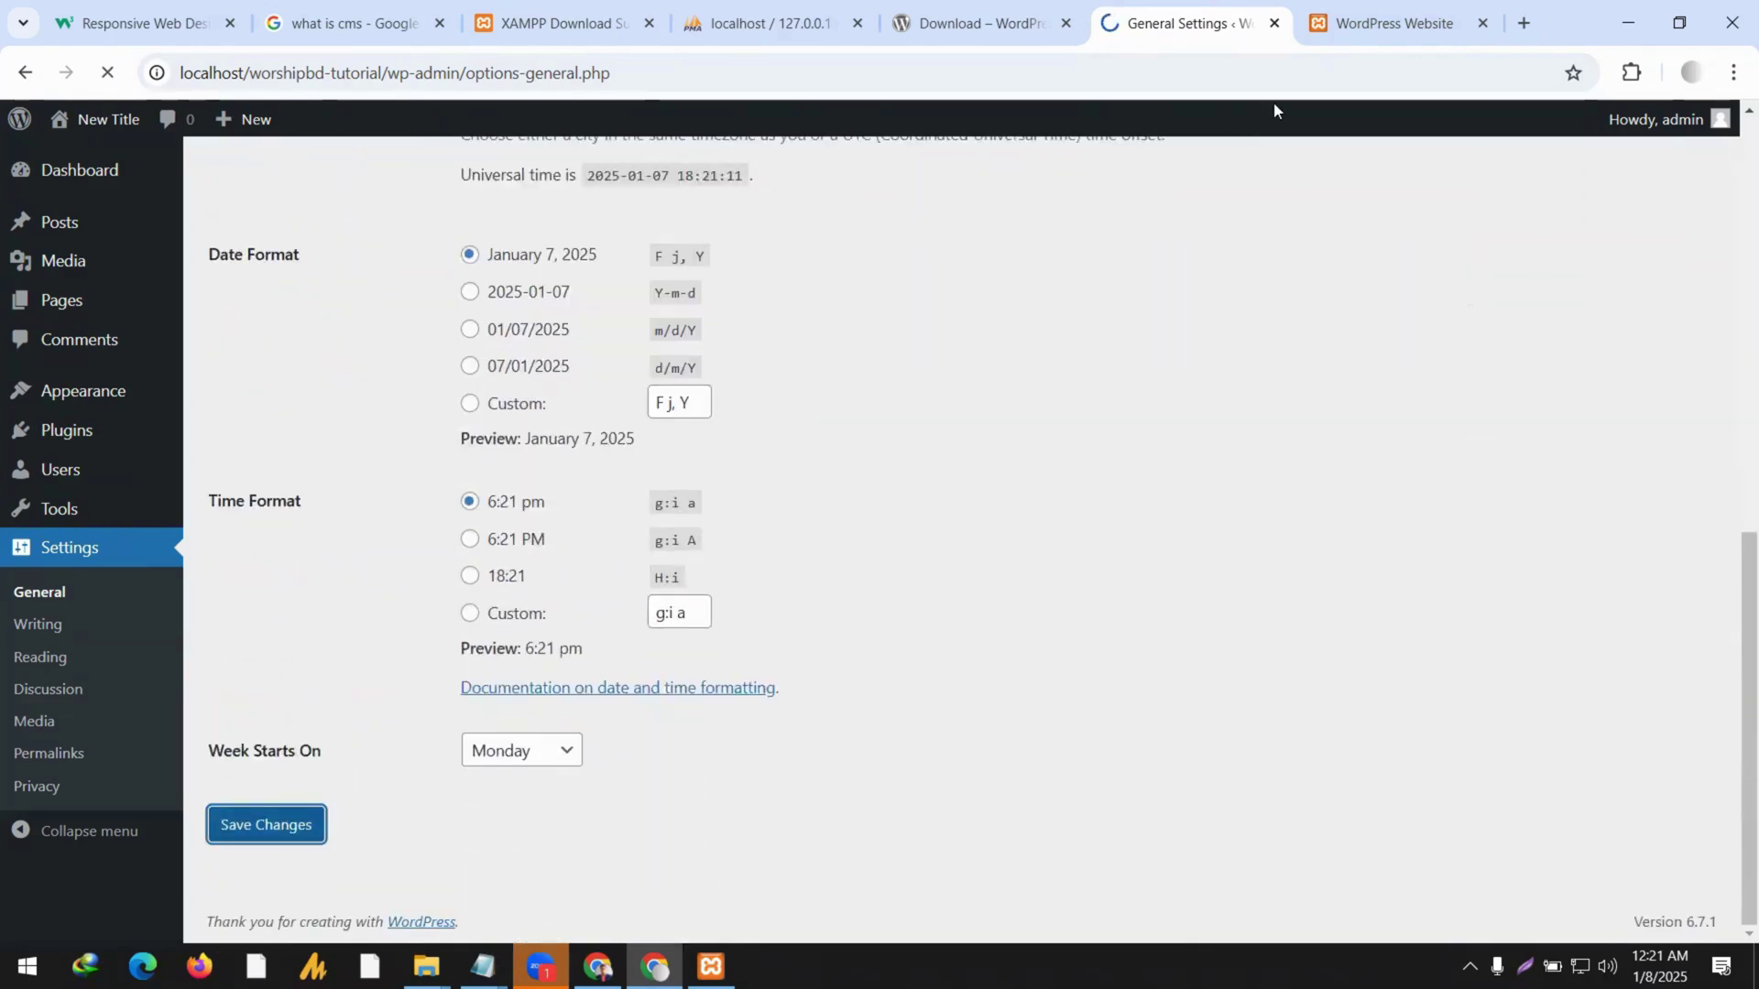
Reload the front page and confirm General Settings shows 'Settings saved'.
click(1354, 22)
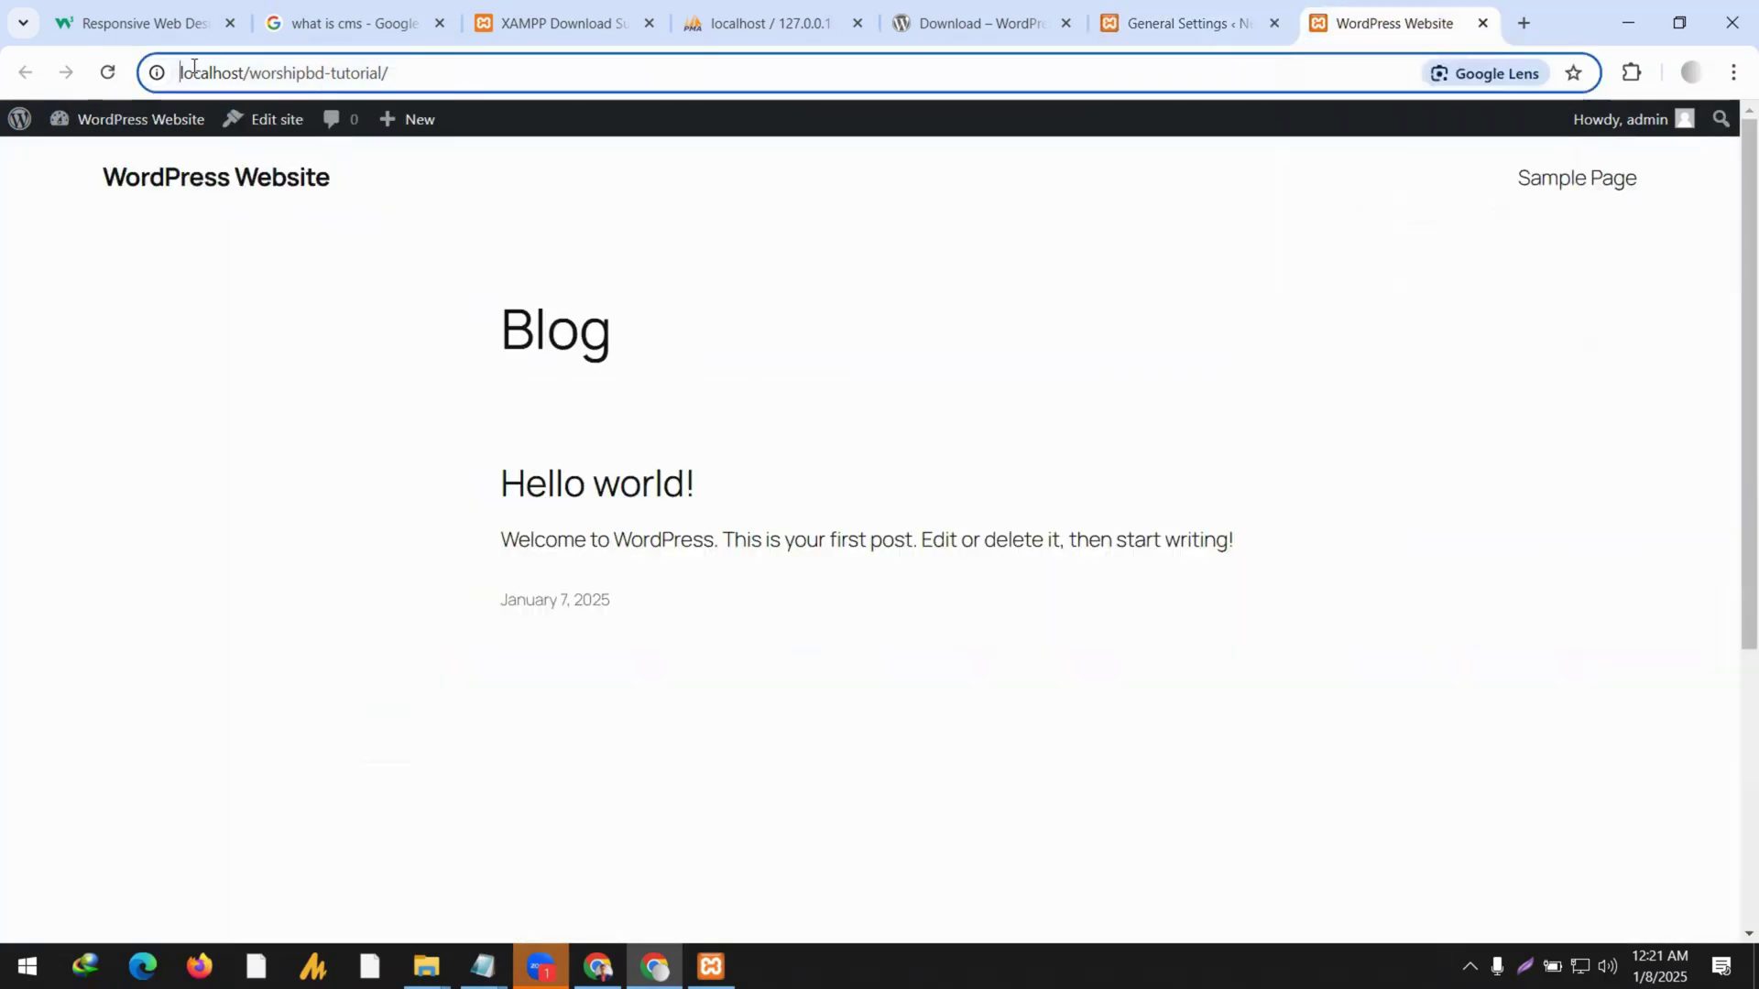
click(107, 72)
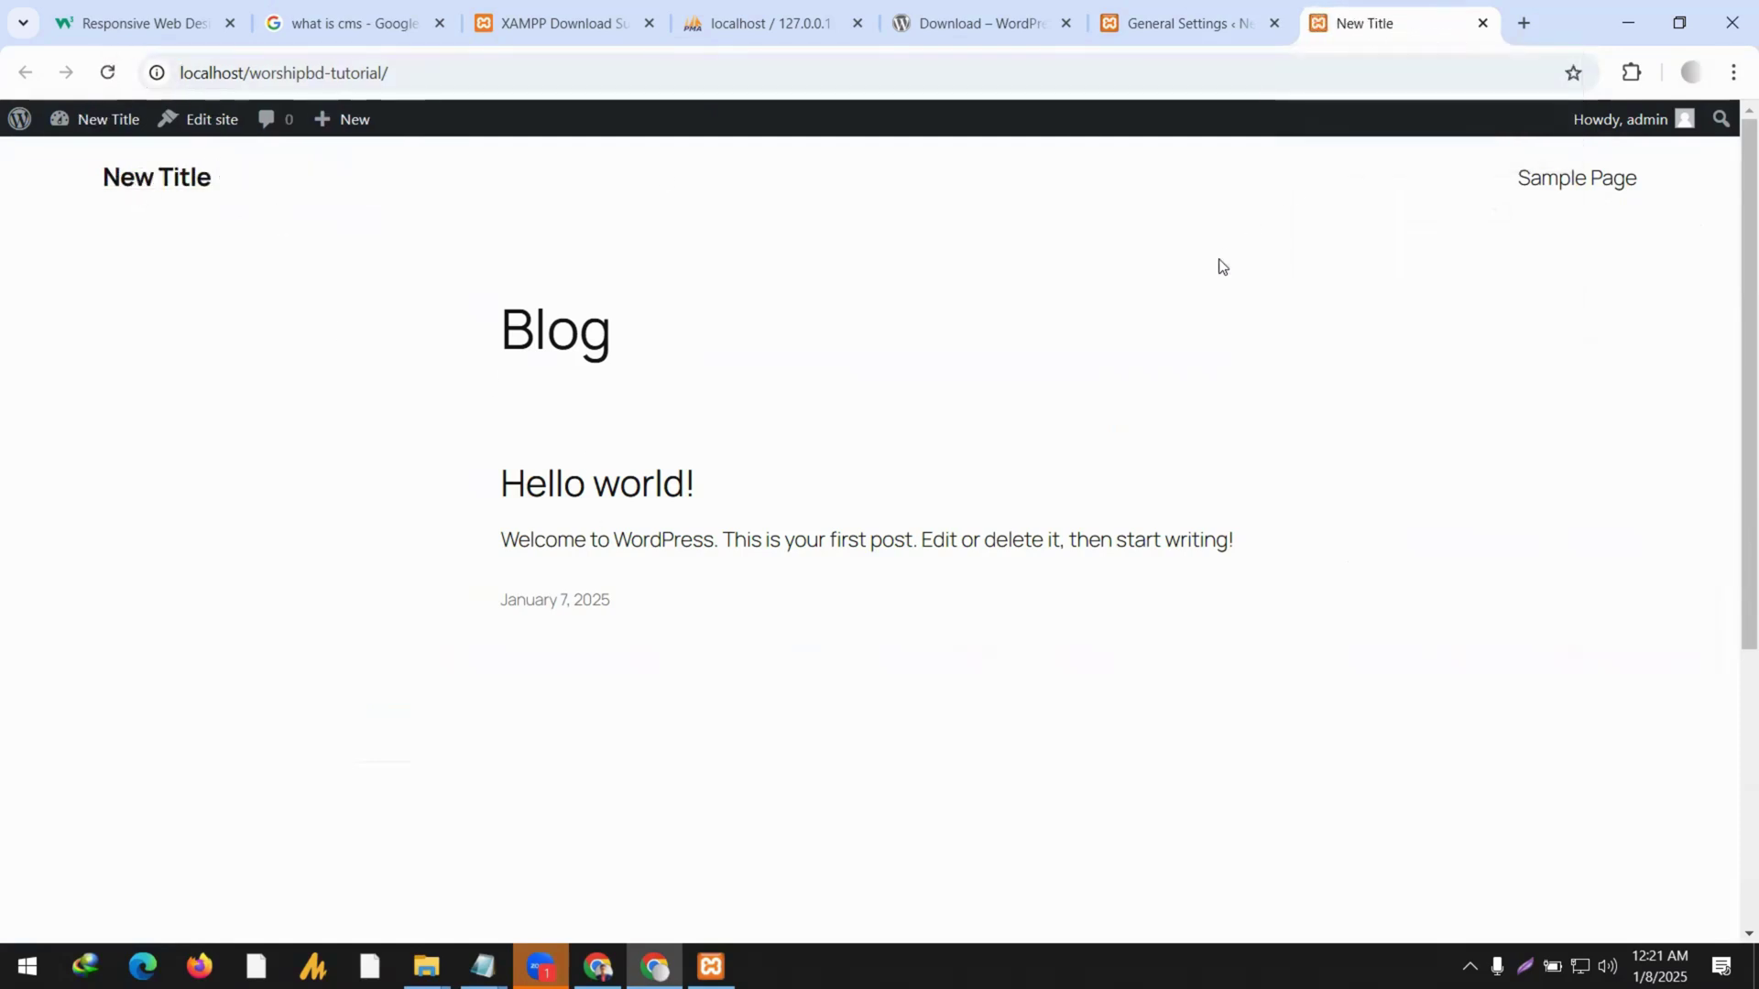
click(1217, 17)
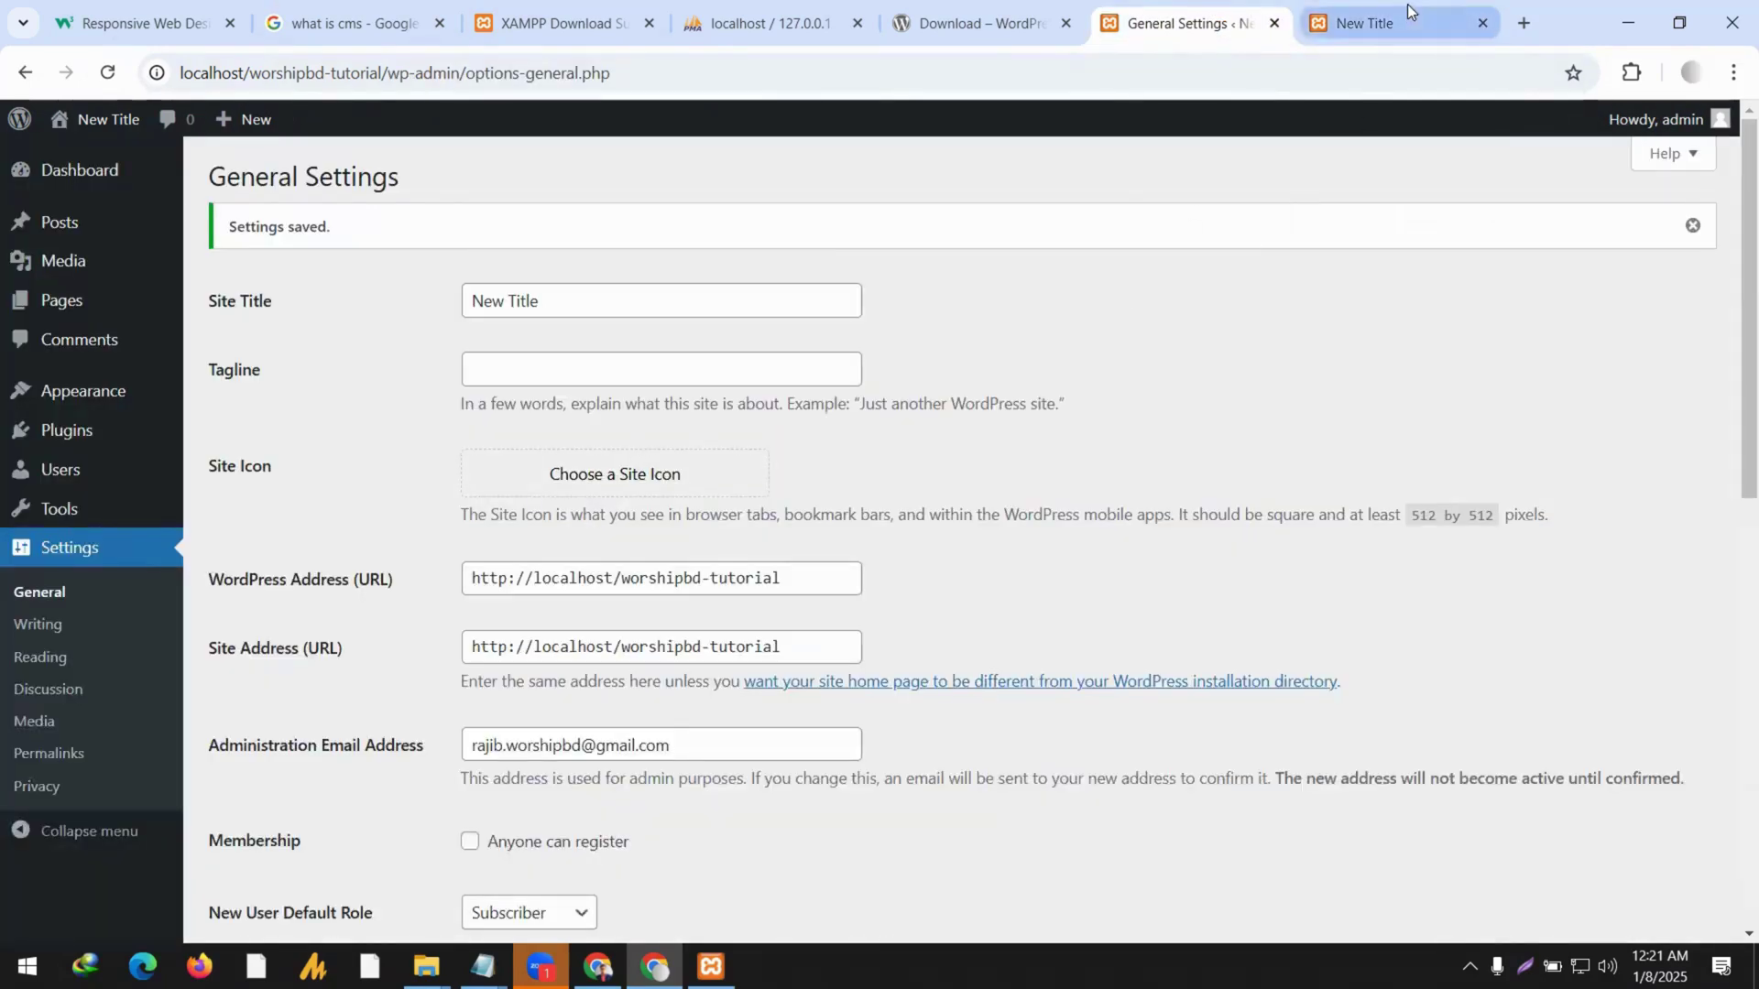
click(1407, 8)
Copy the site address and paste it into a new Incognito window.
click(440, 81)
key(ctrl+c)
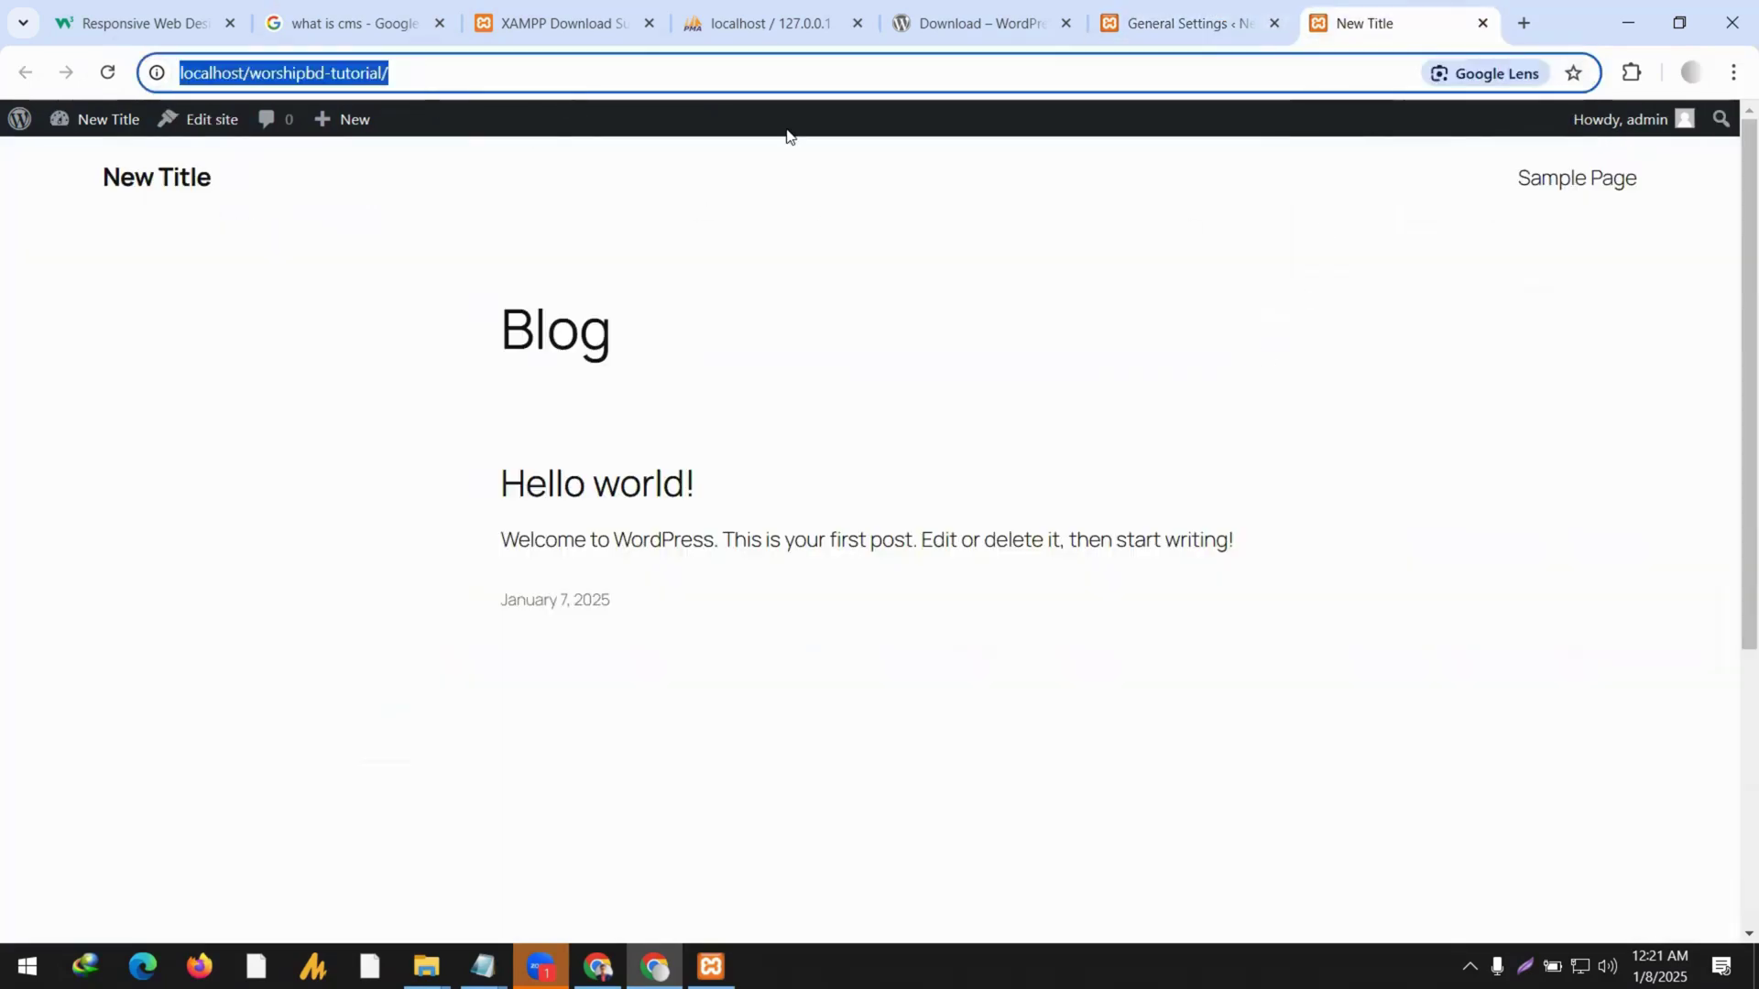
click(1732, 73)
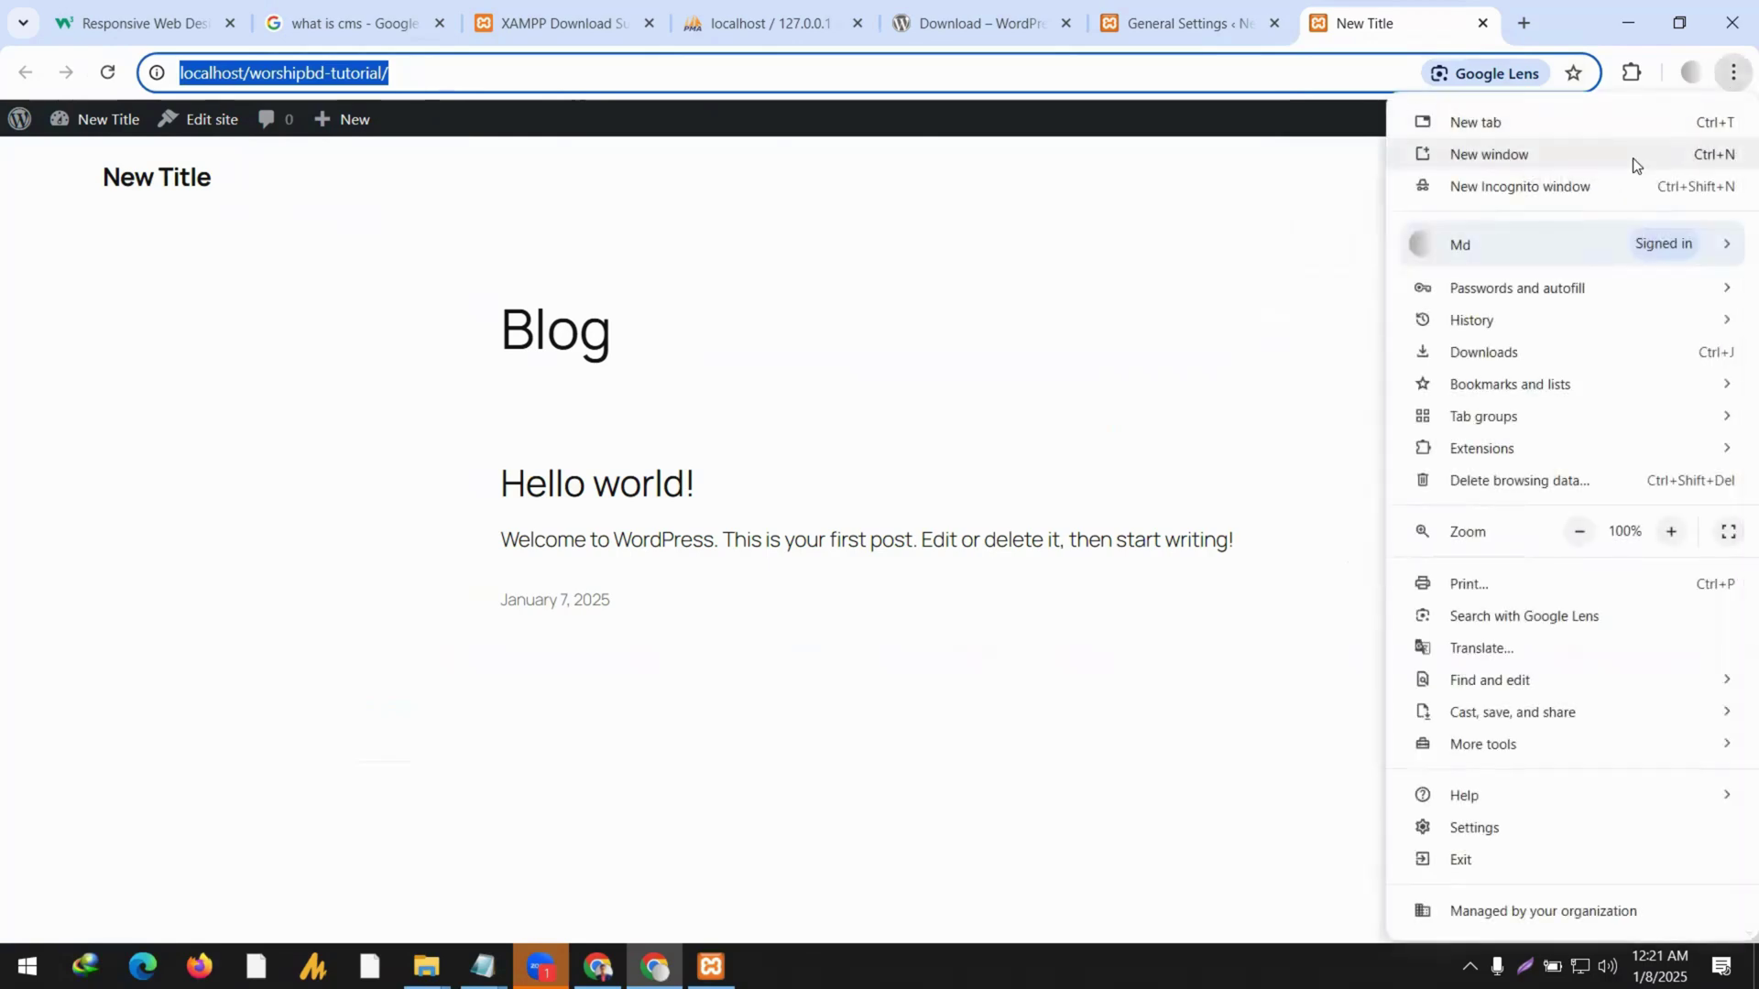
click(1623, 176)
key(ctrl+v)
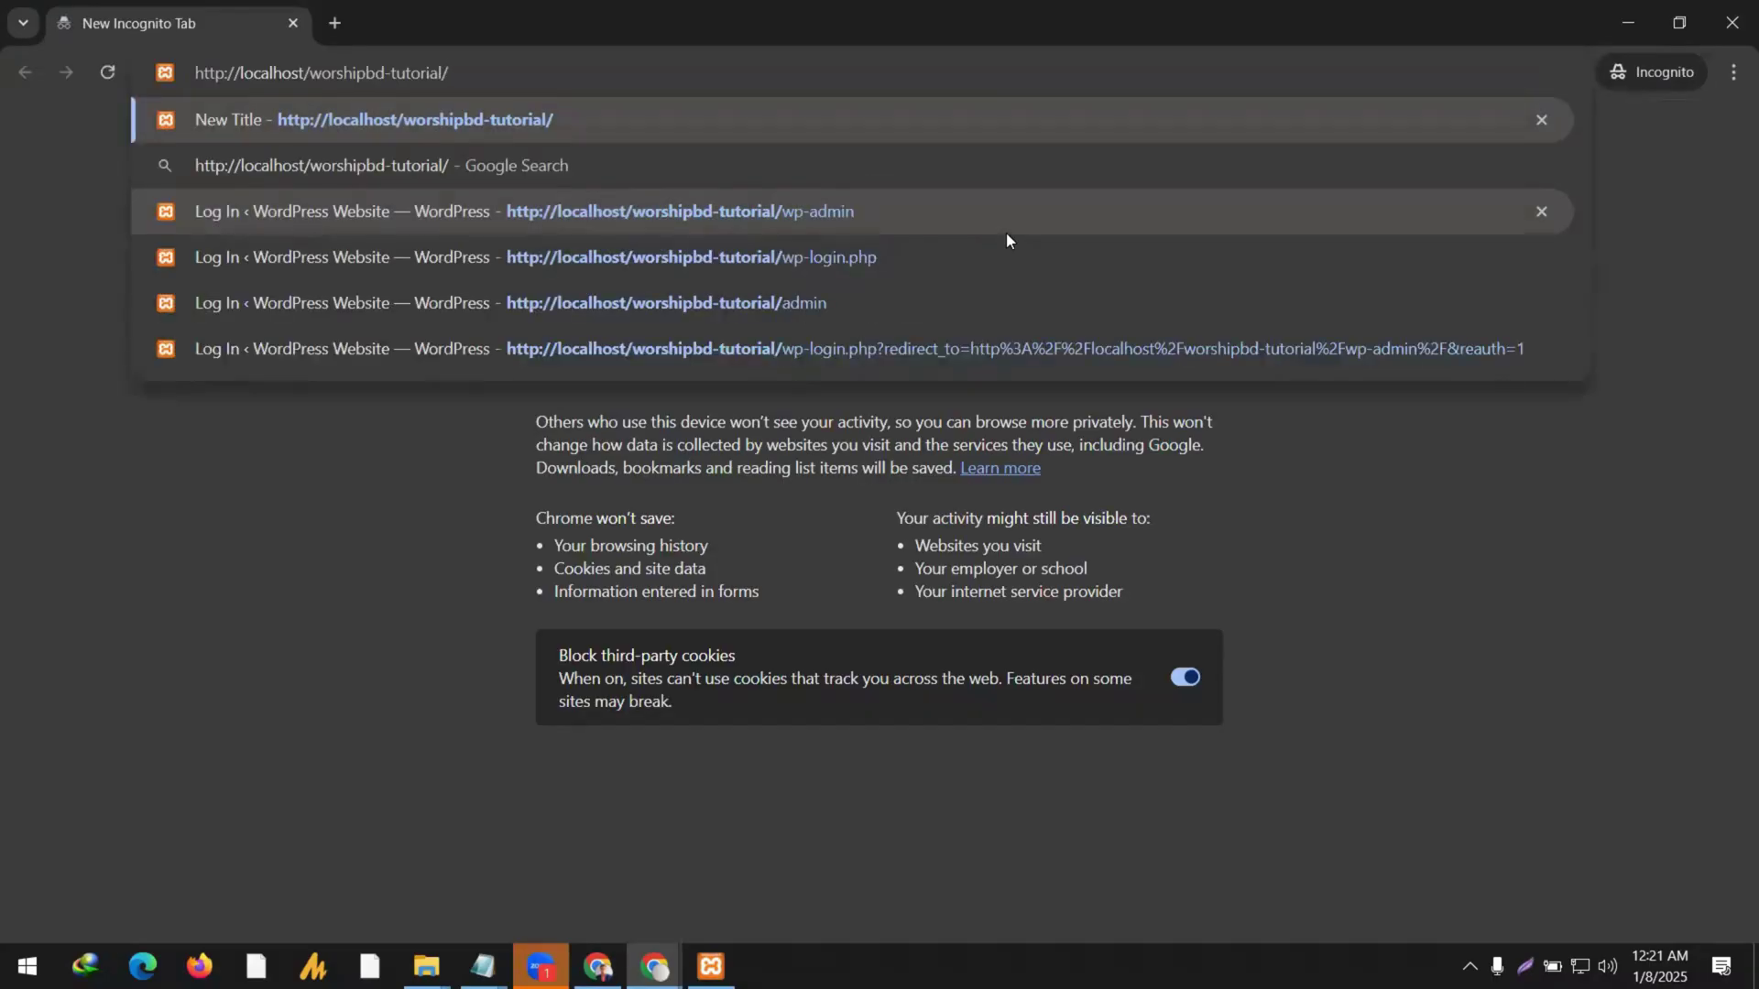
Load the site in the Incognito window and view the New Title front page.
key(Return)
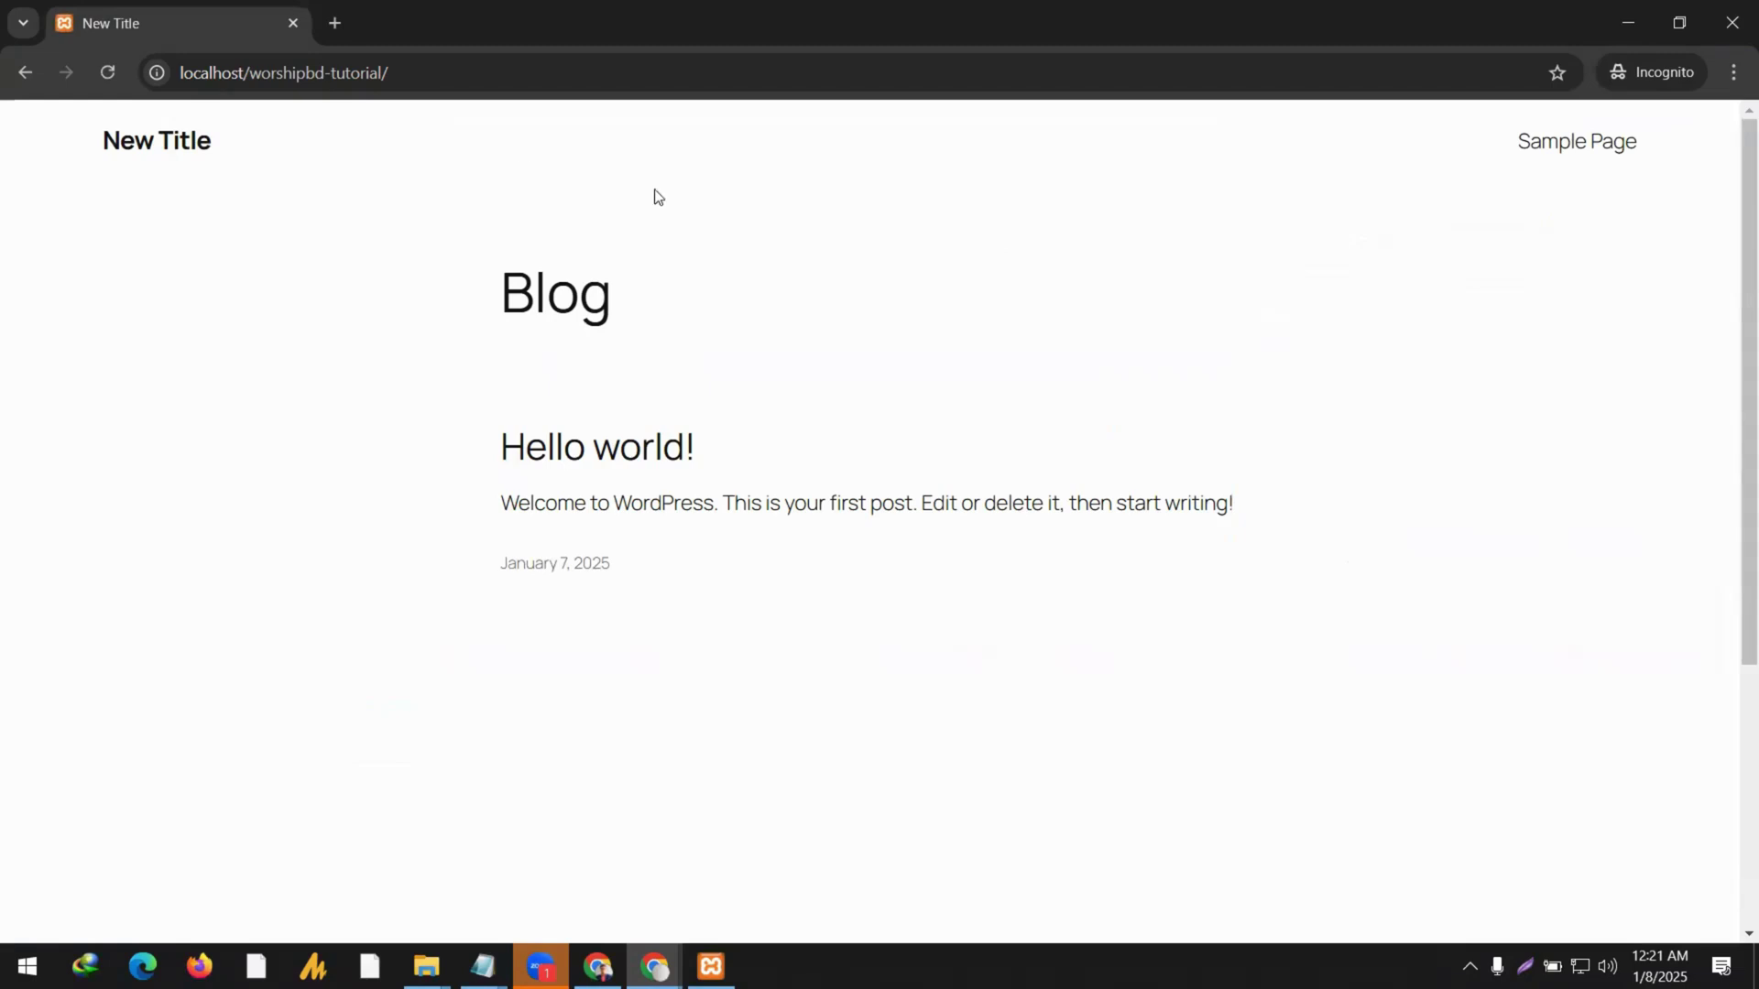
drag(389, 73, 198, 87)
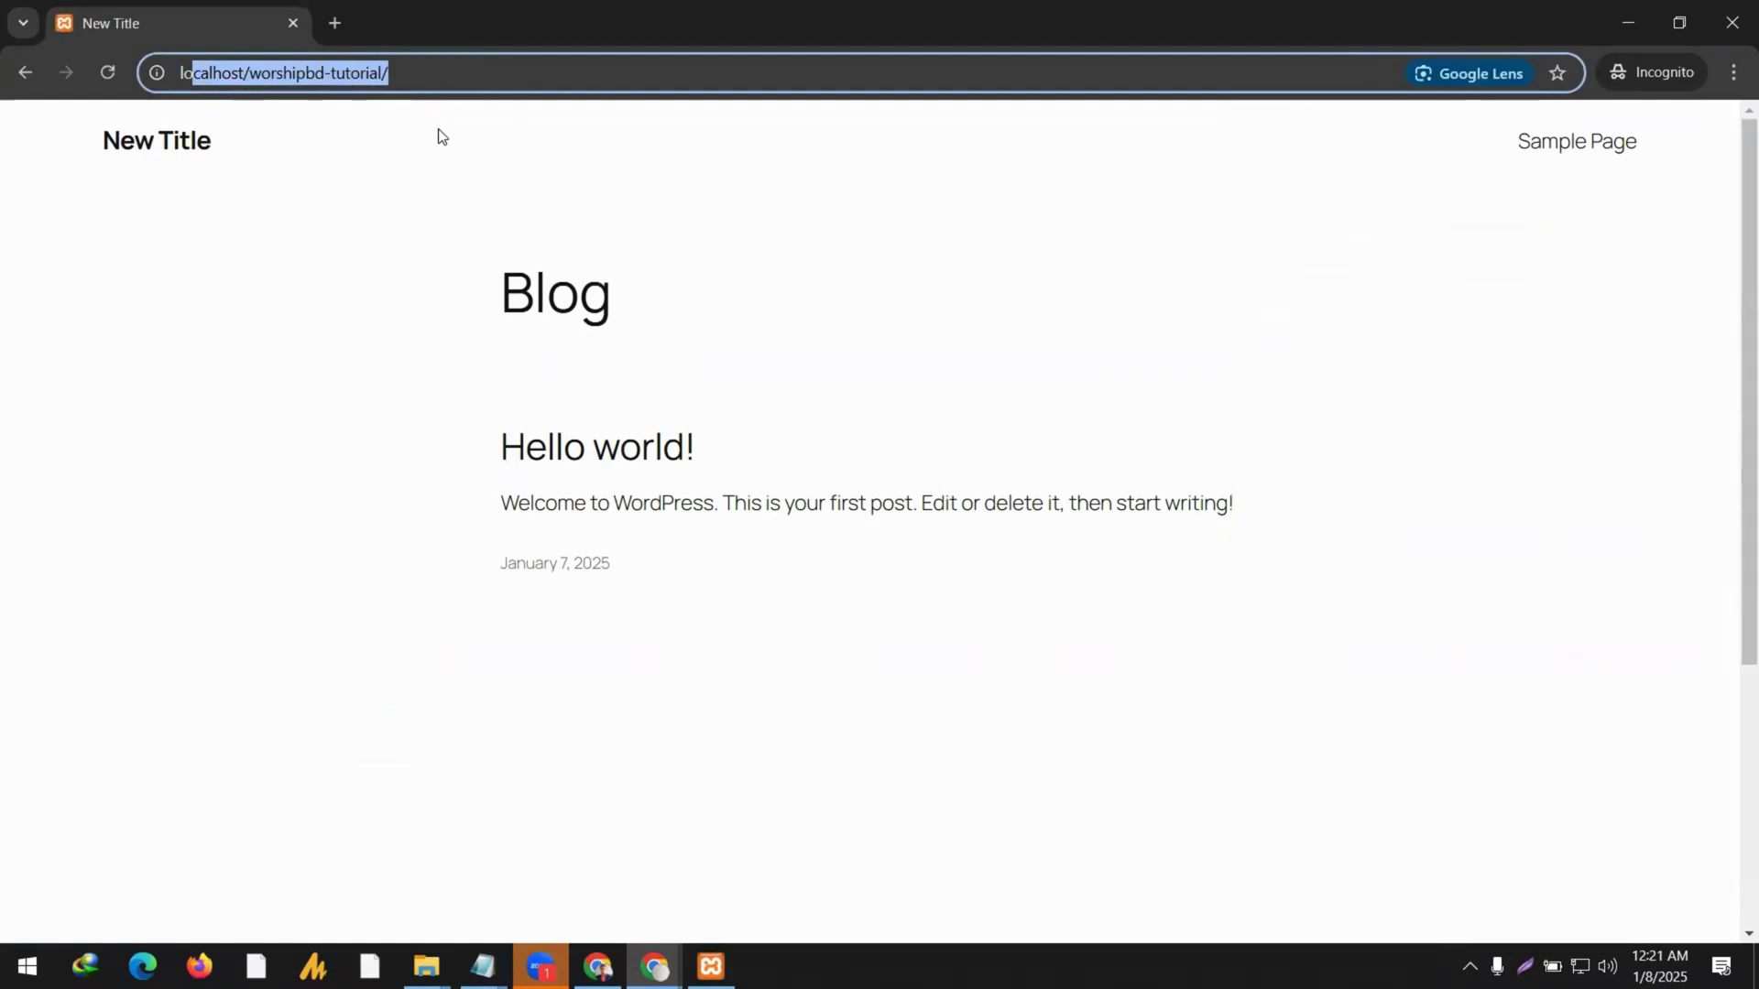
click(325, 154)
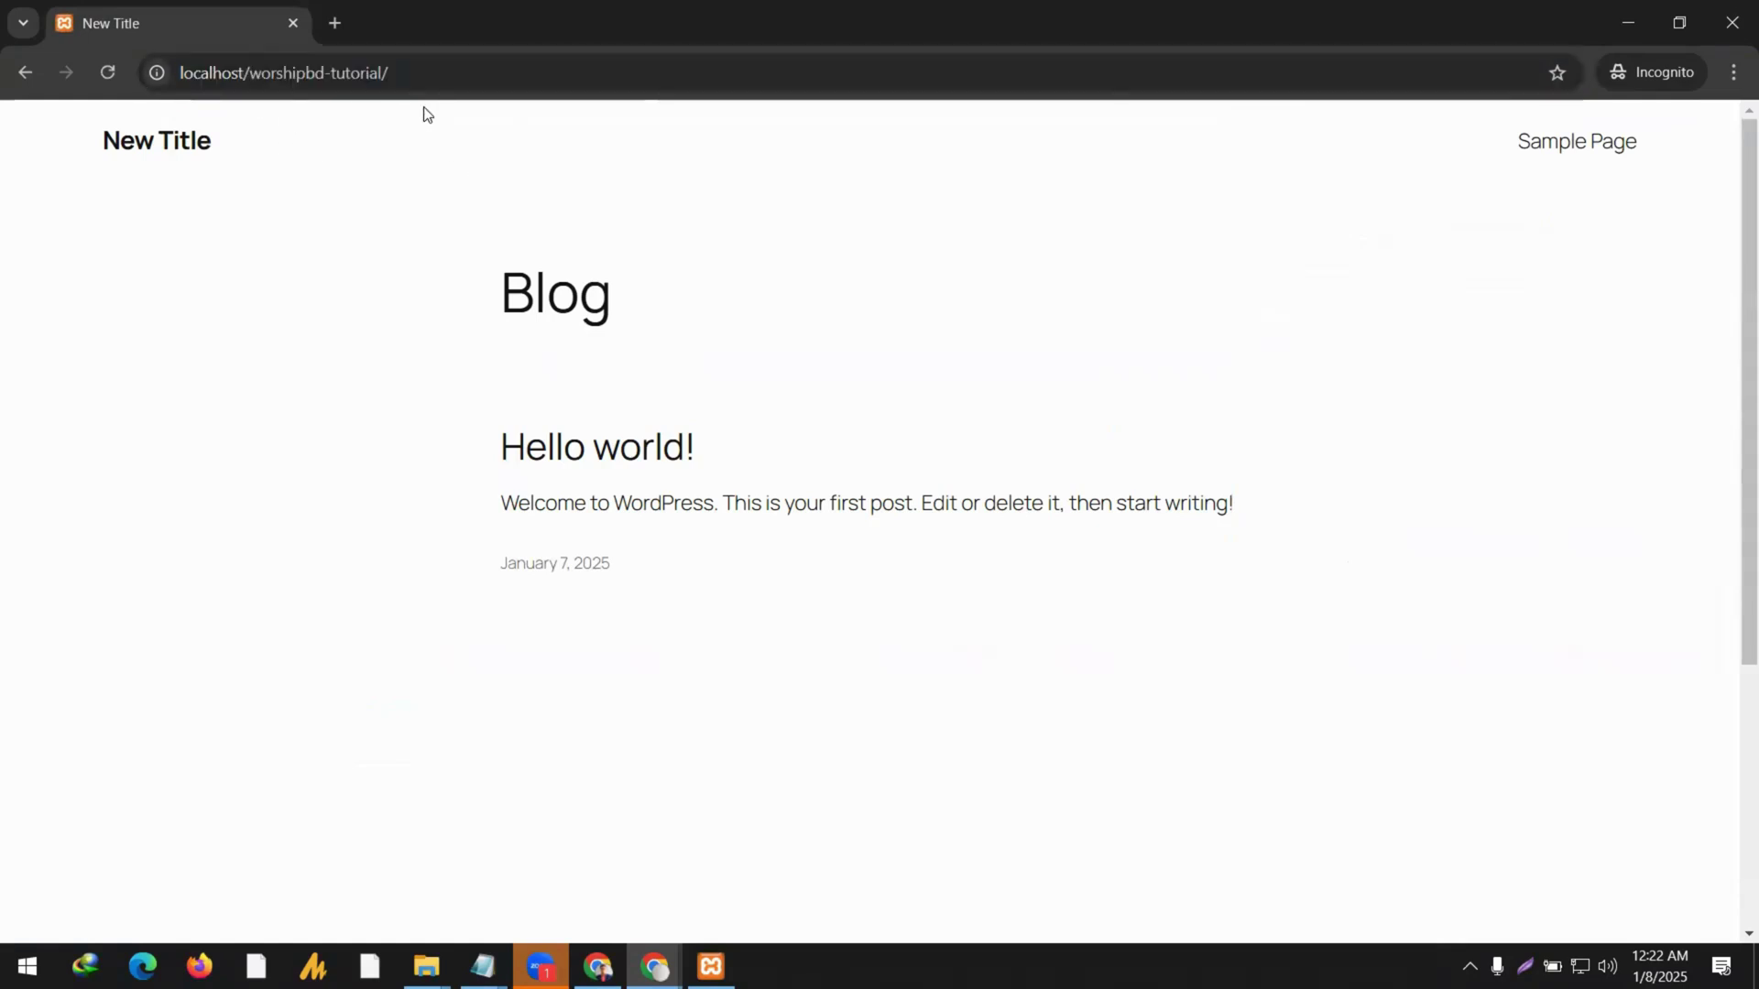
drag(412, 73, 184, 99)
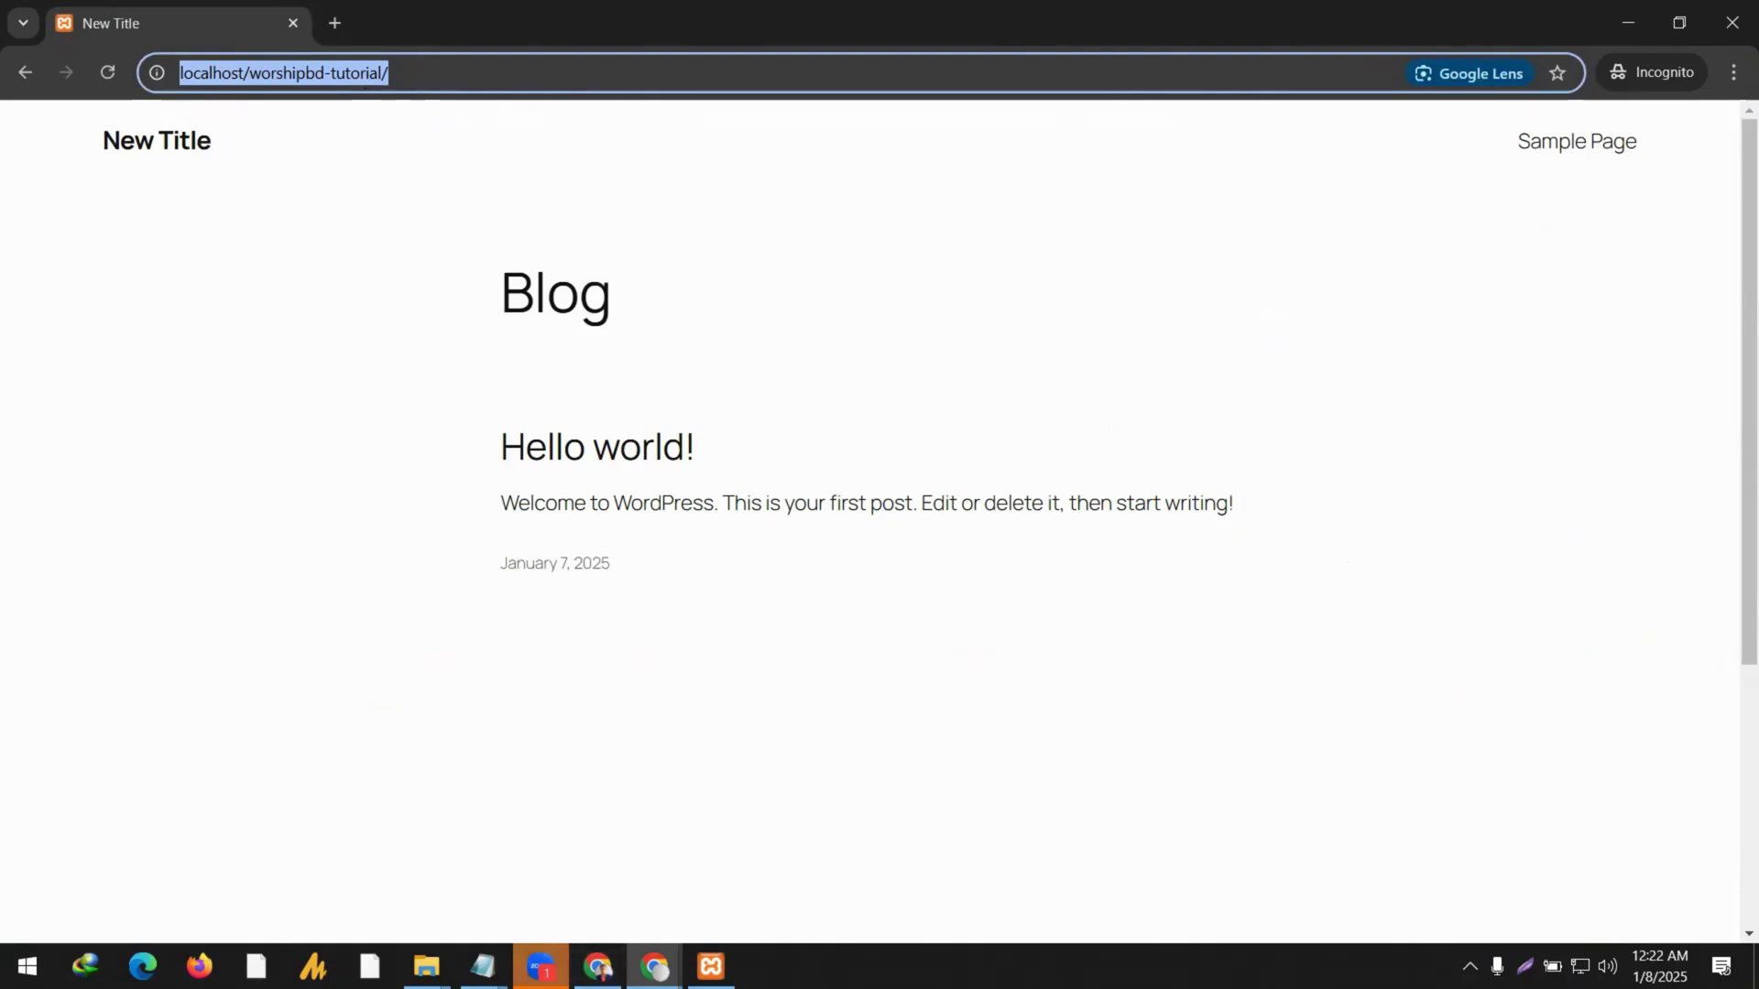
click(426, 967)
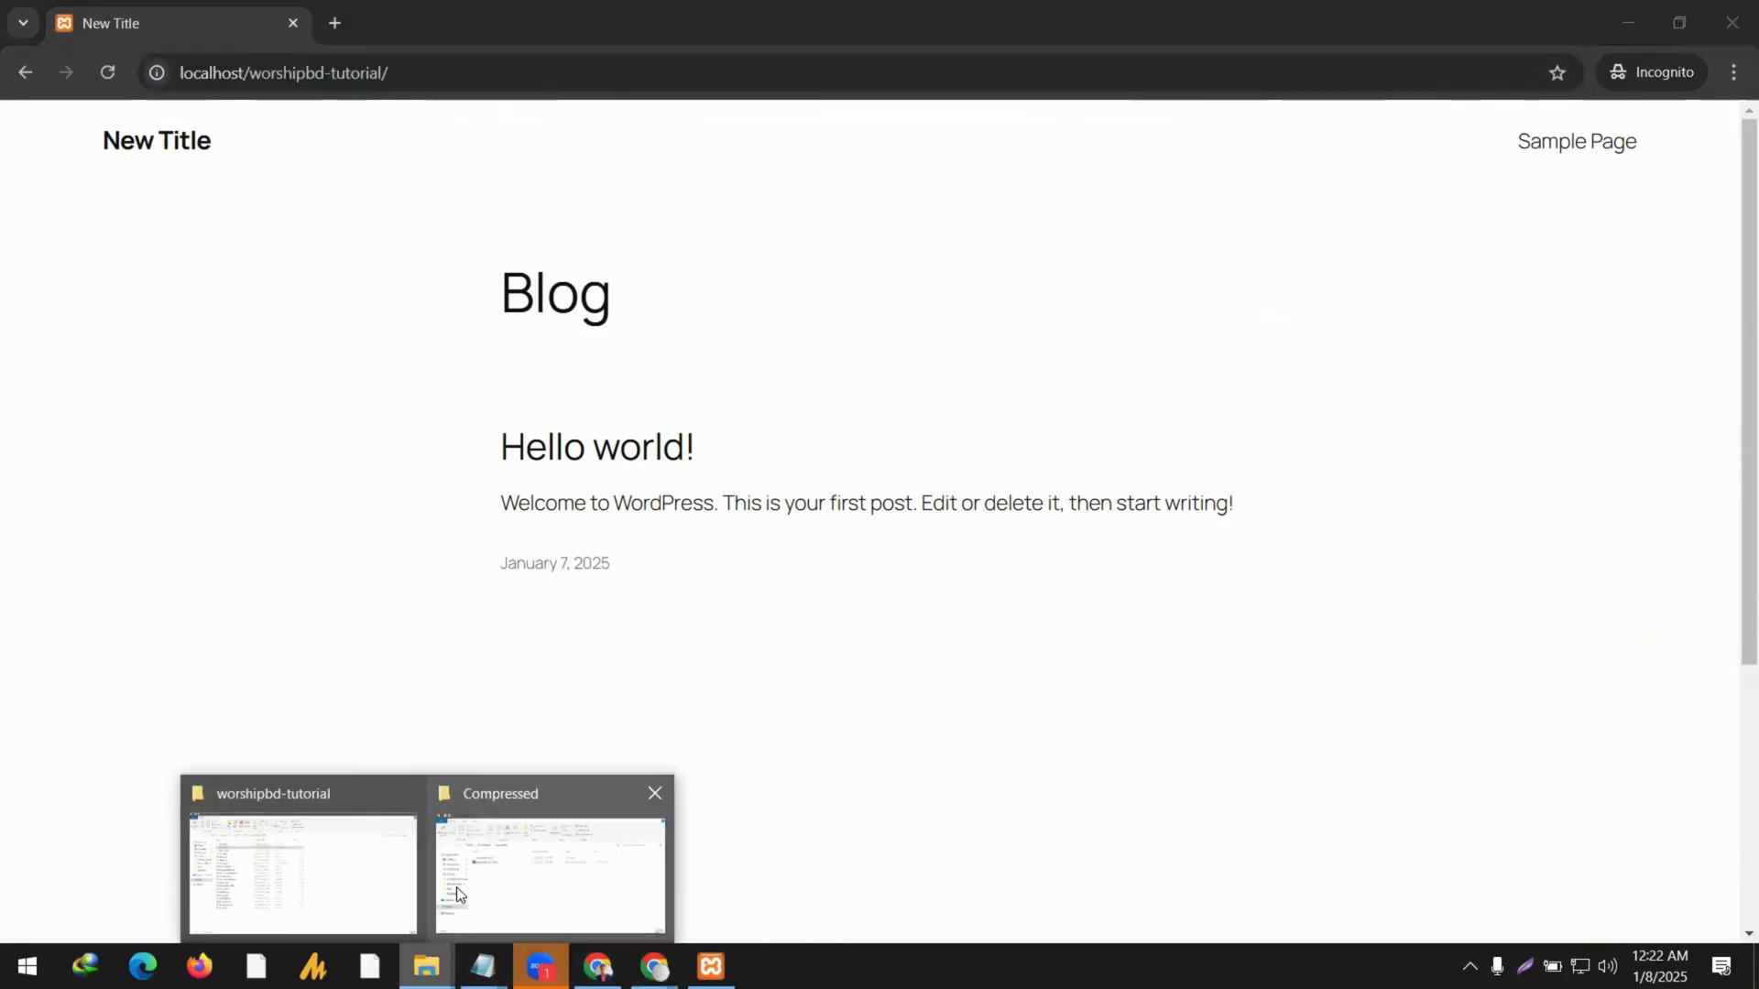
Bring the worshipbd-tutorial folder under C:\xampp\htdocs to the front.
click(303, 865)
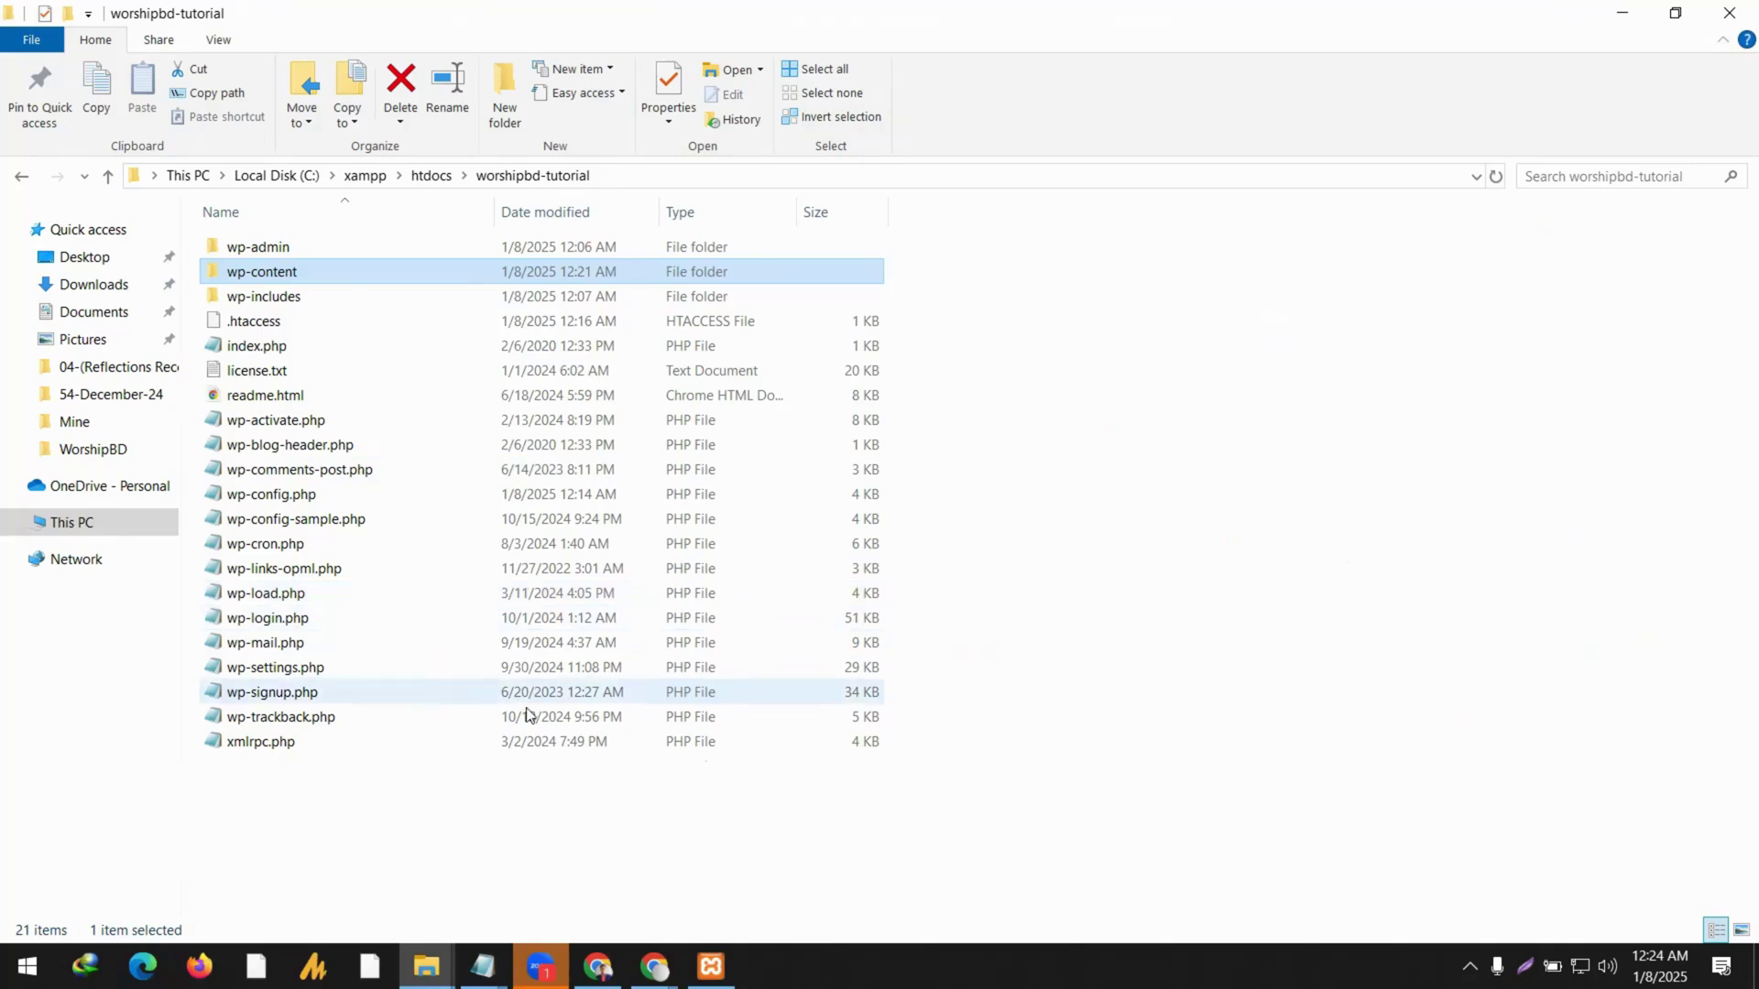
click(654, 967)
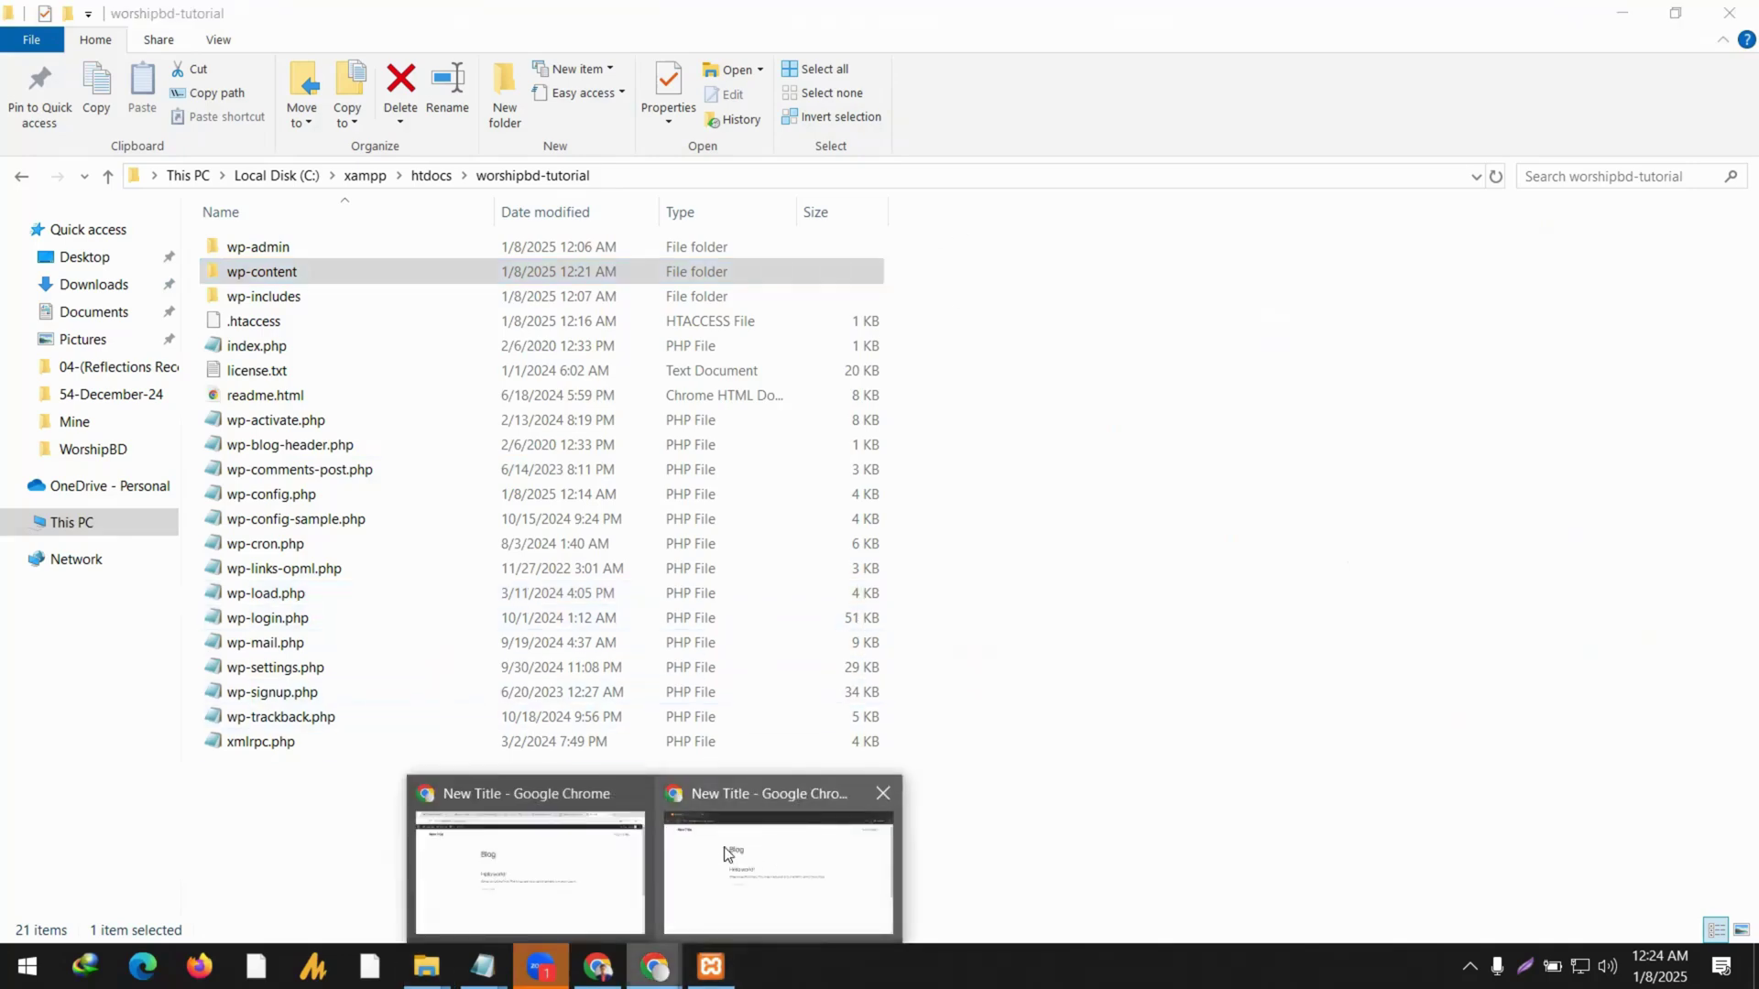
Check the download, phpMyAdmin and General Settings tabs, then return to the worshipbd-tutorial folder.
click(632, 847)
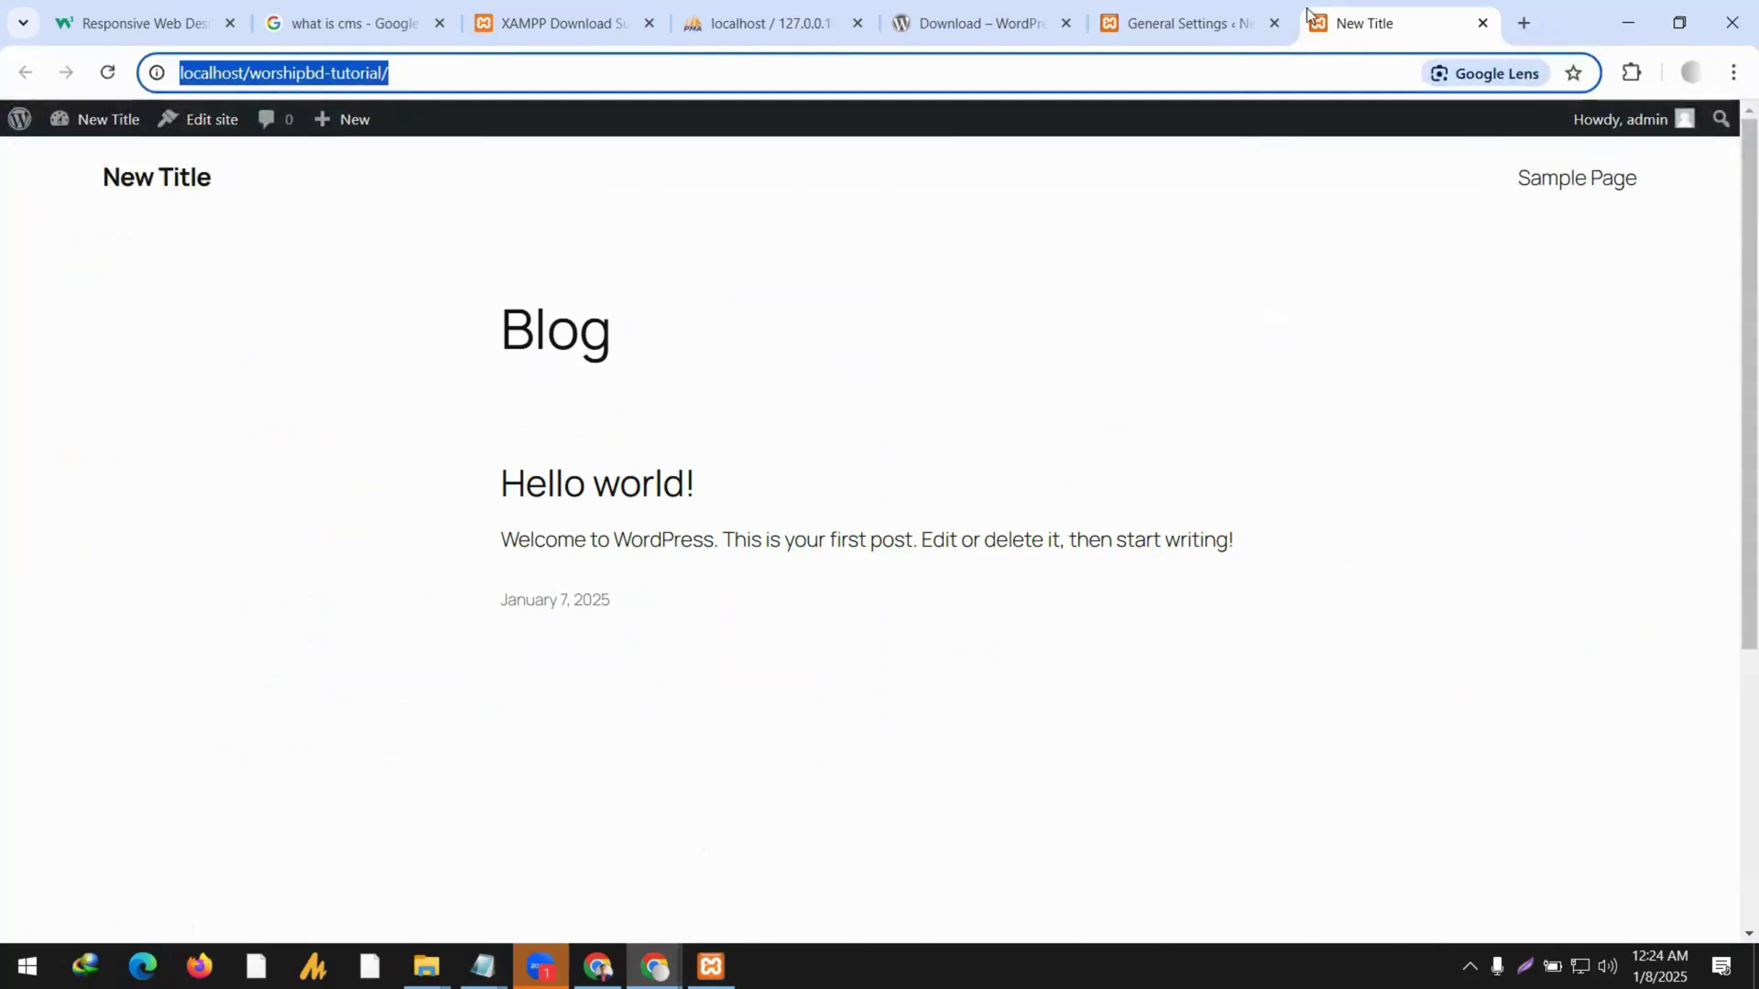
click(973, 23)
click(763, 18)
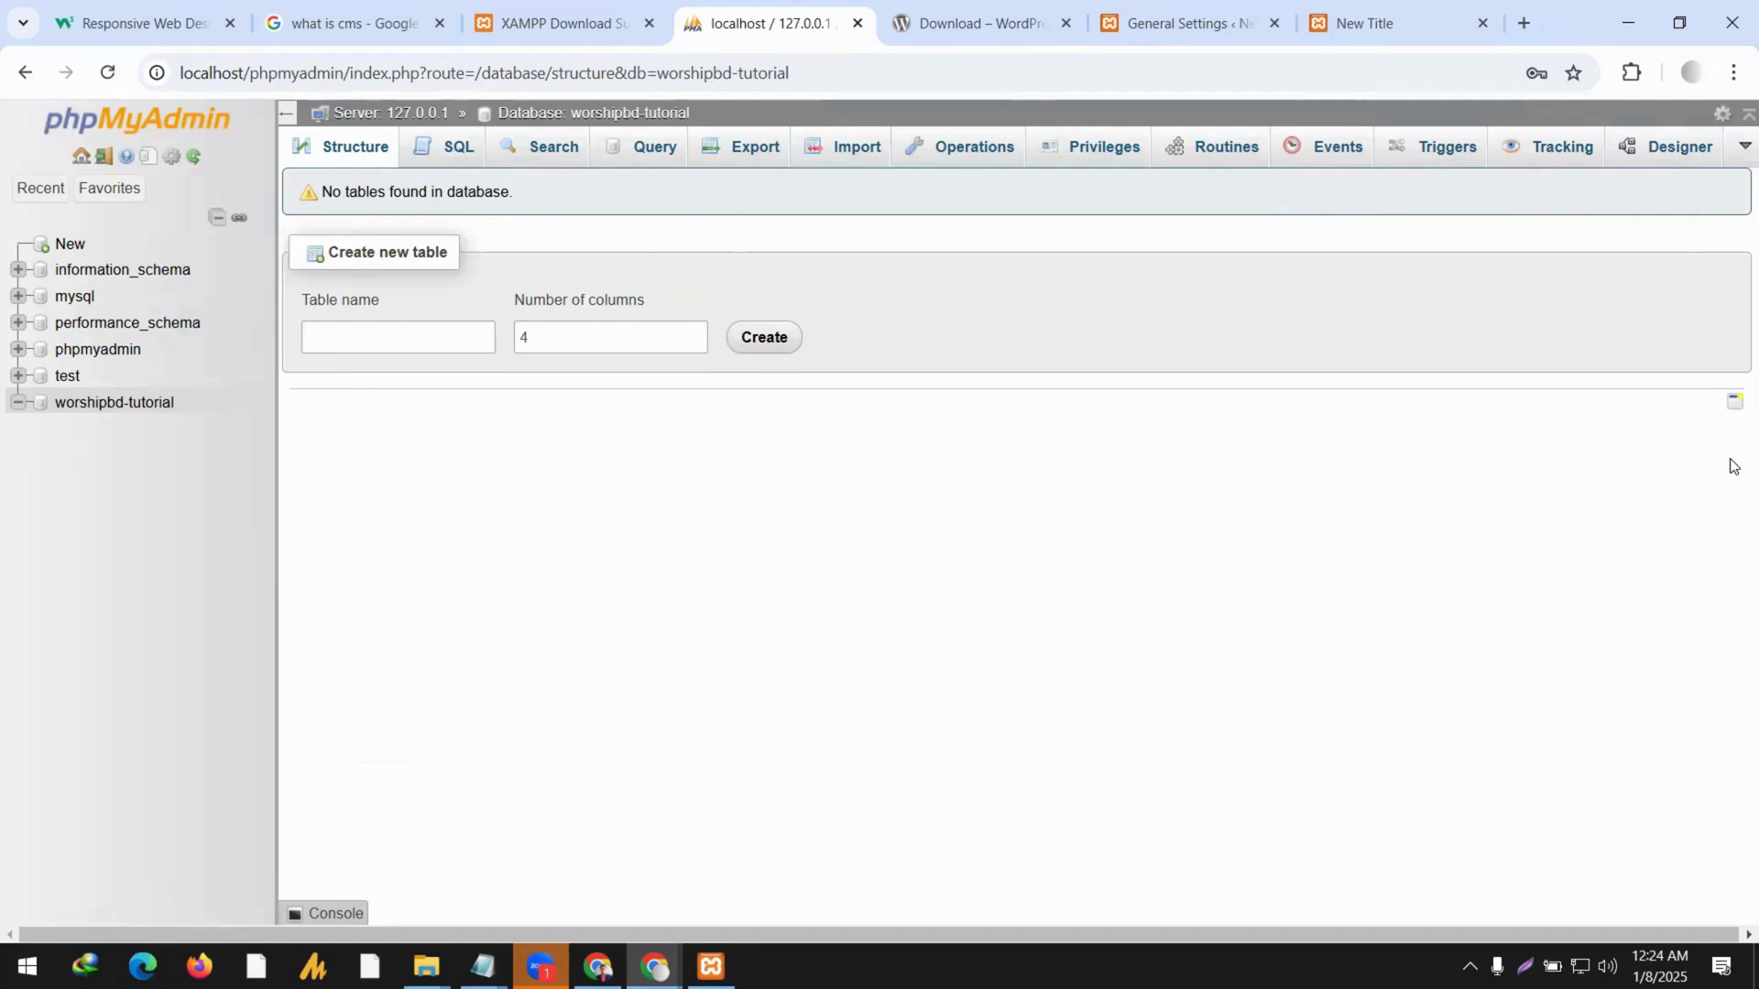
click(1213, 27)
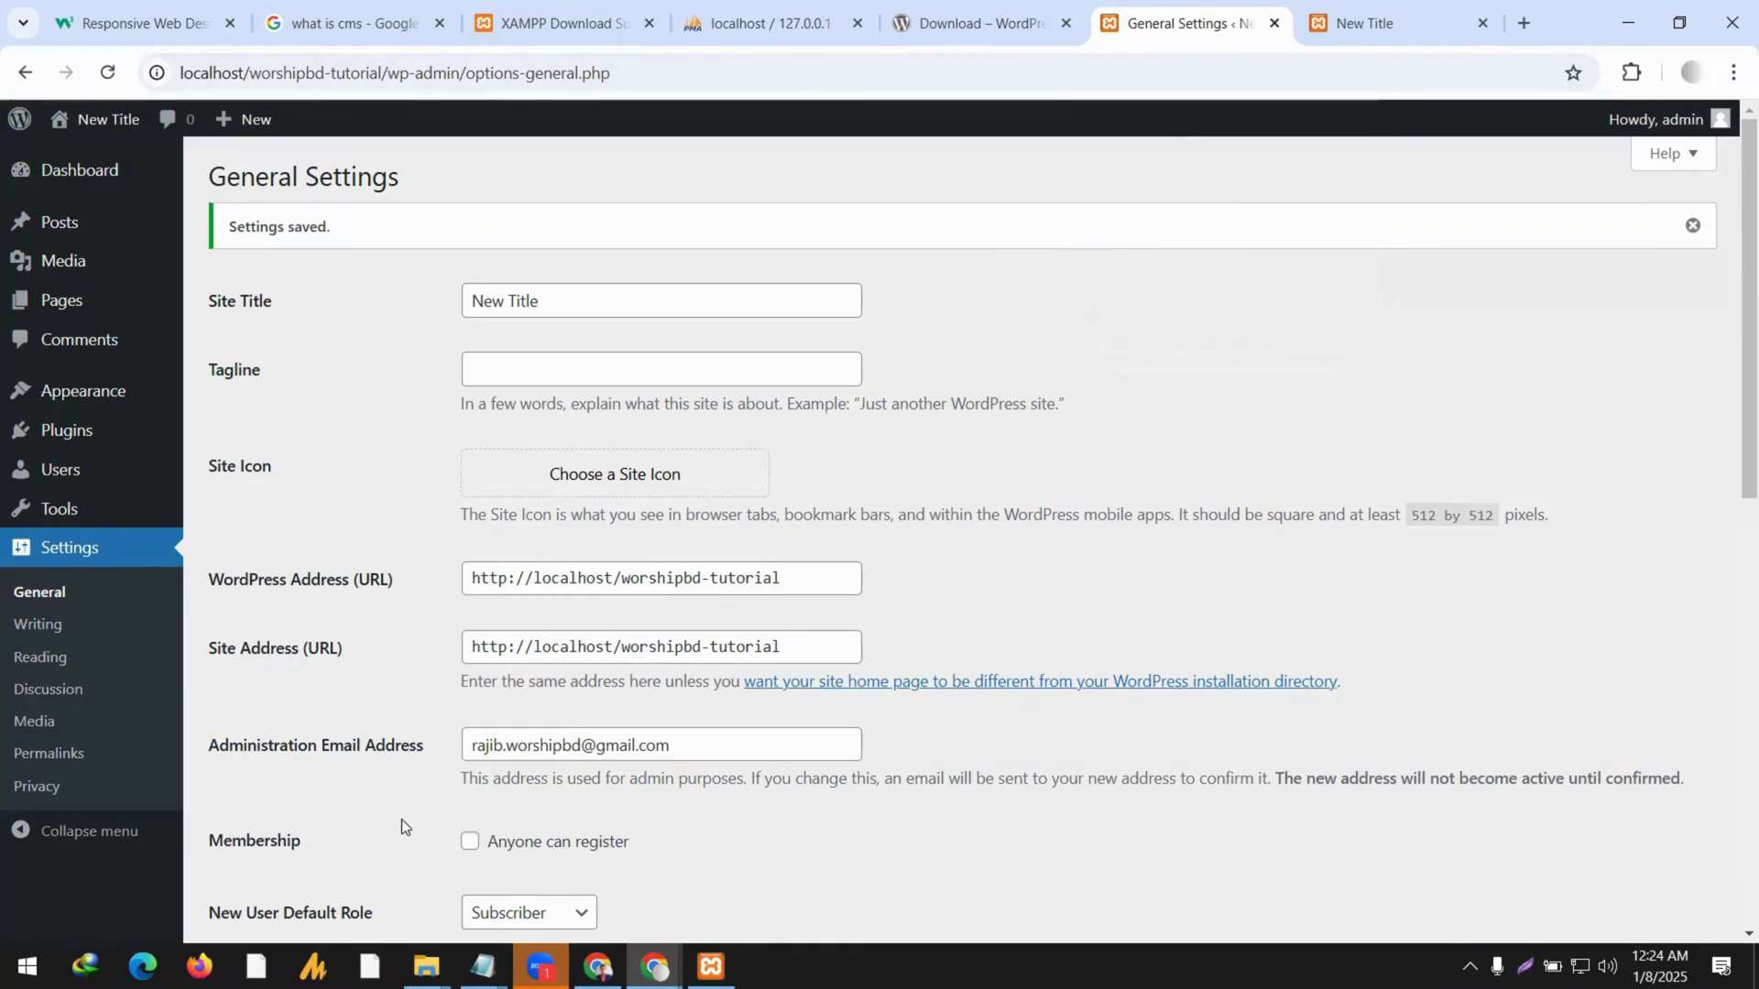
click(426, 967)
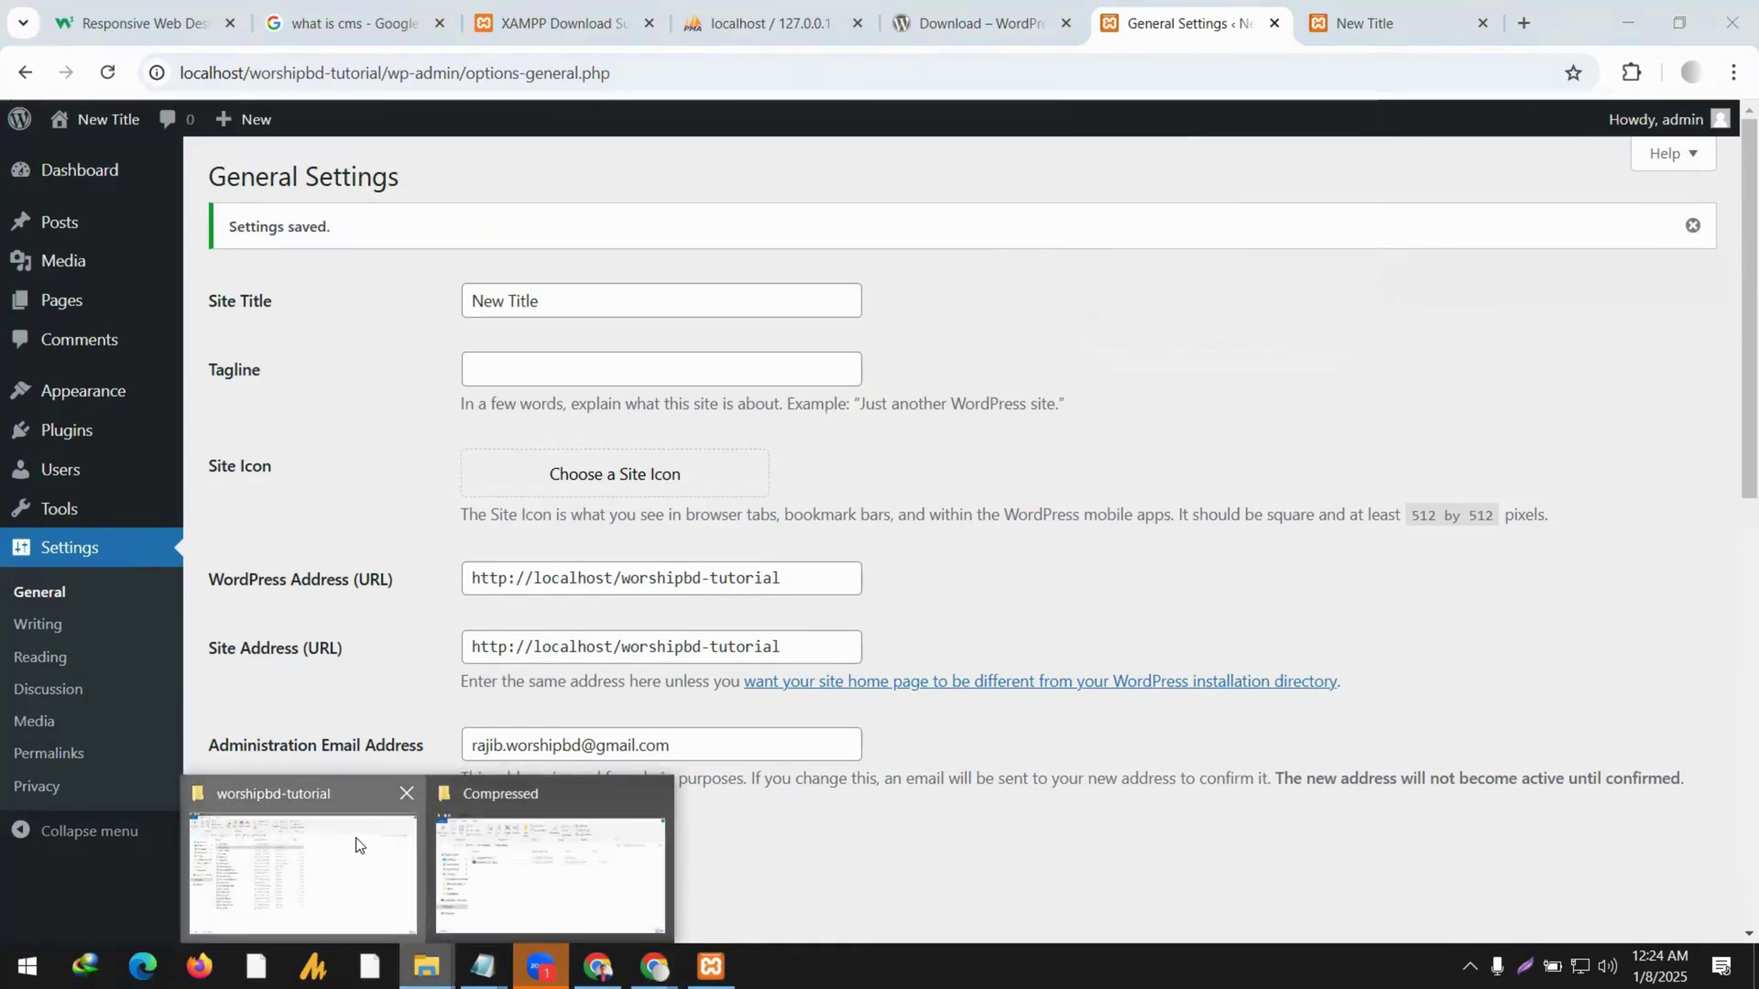
click(357, 845)
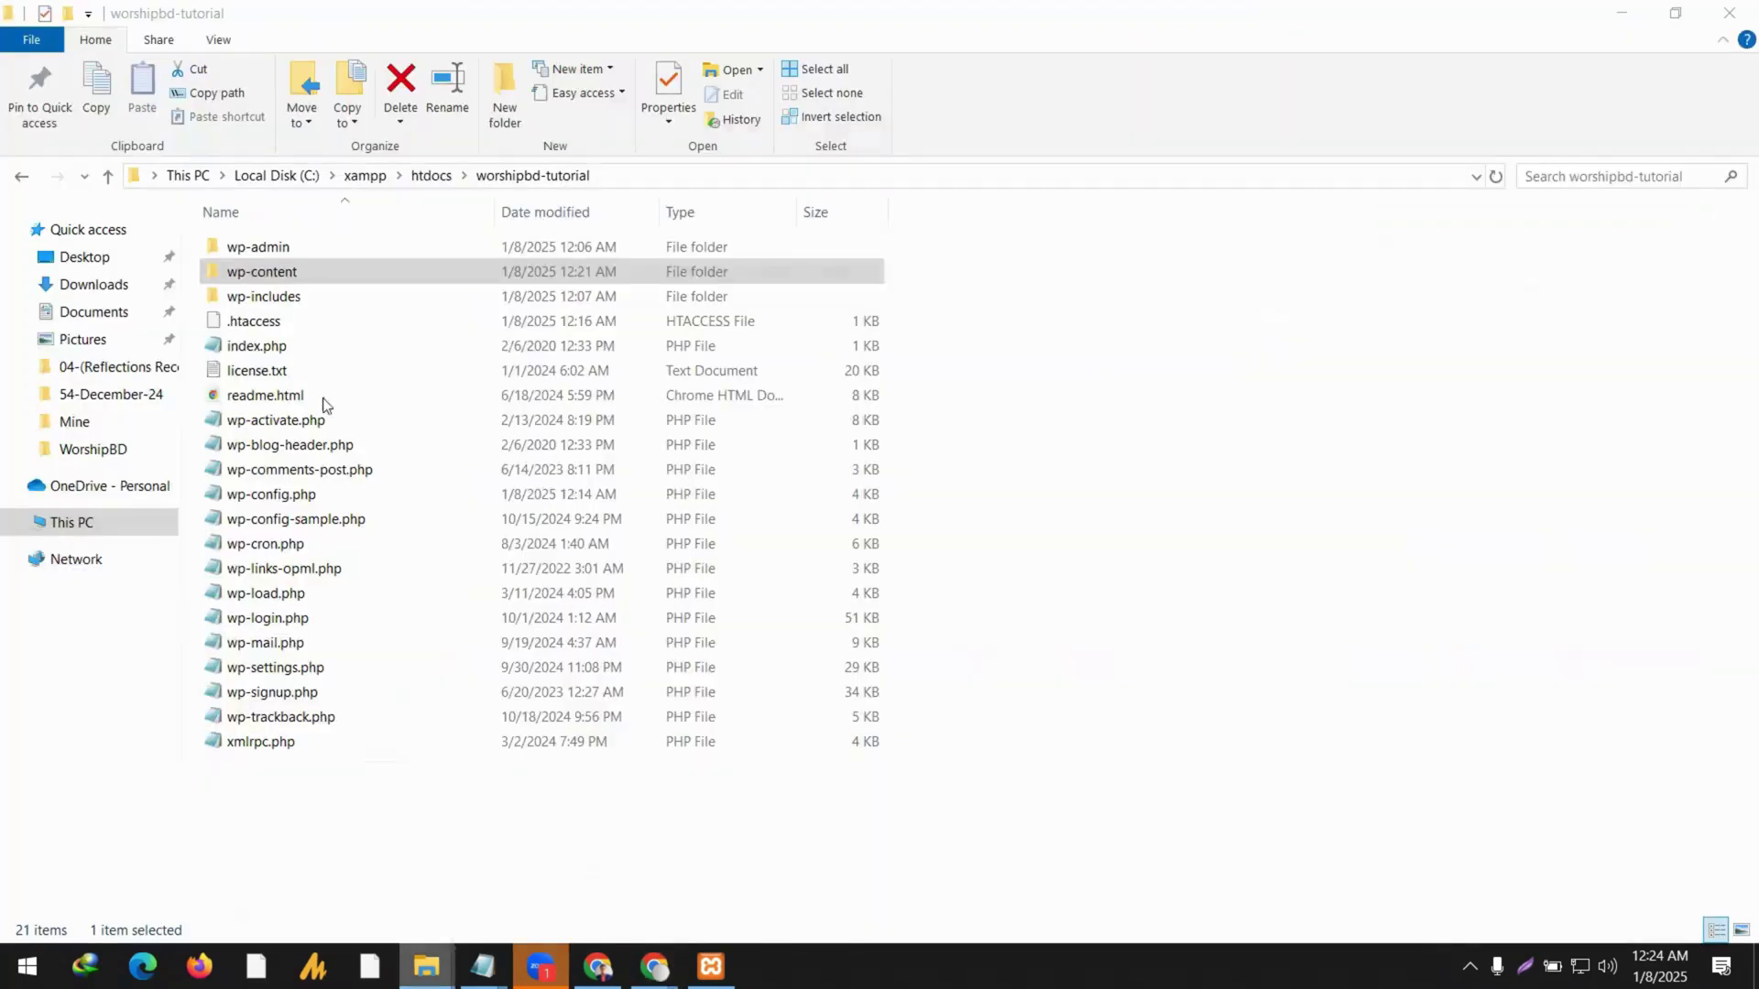
Open wp-config.php from the worshipbd-tutorial folder in Notepad.
click(299, 498)
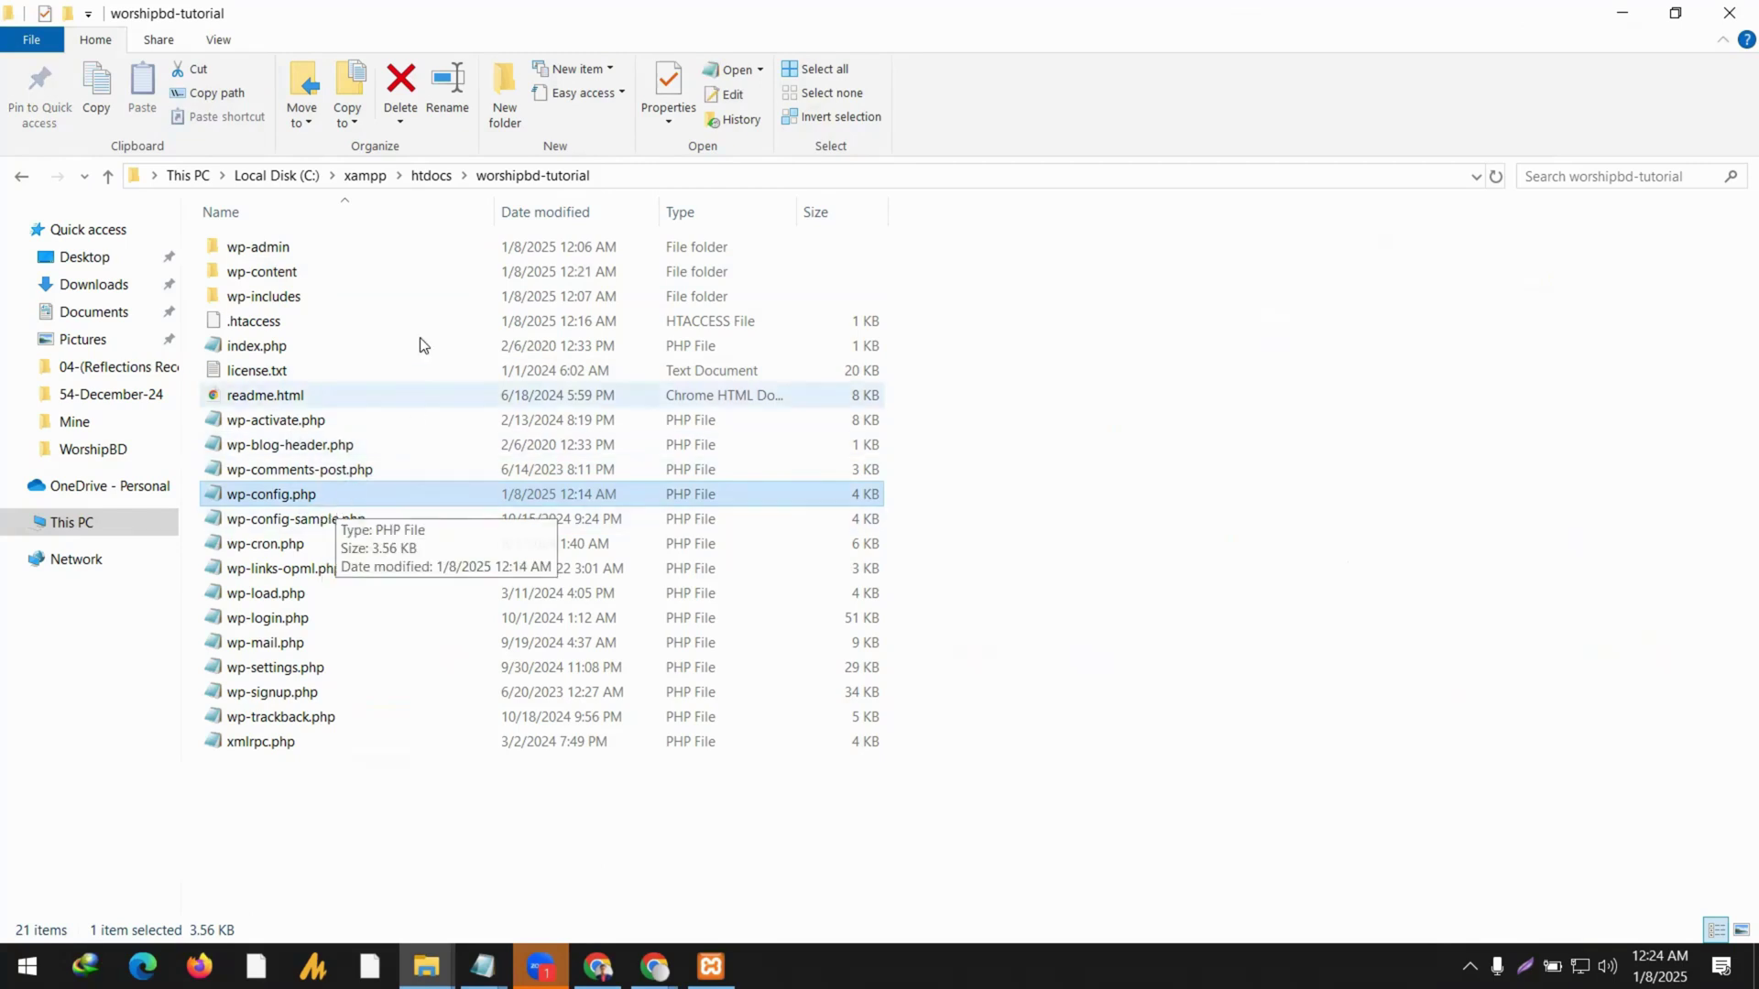
right_click(331, 495)
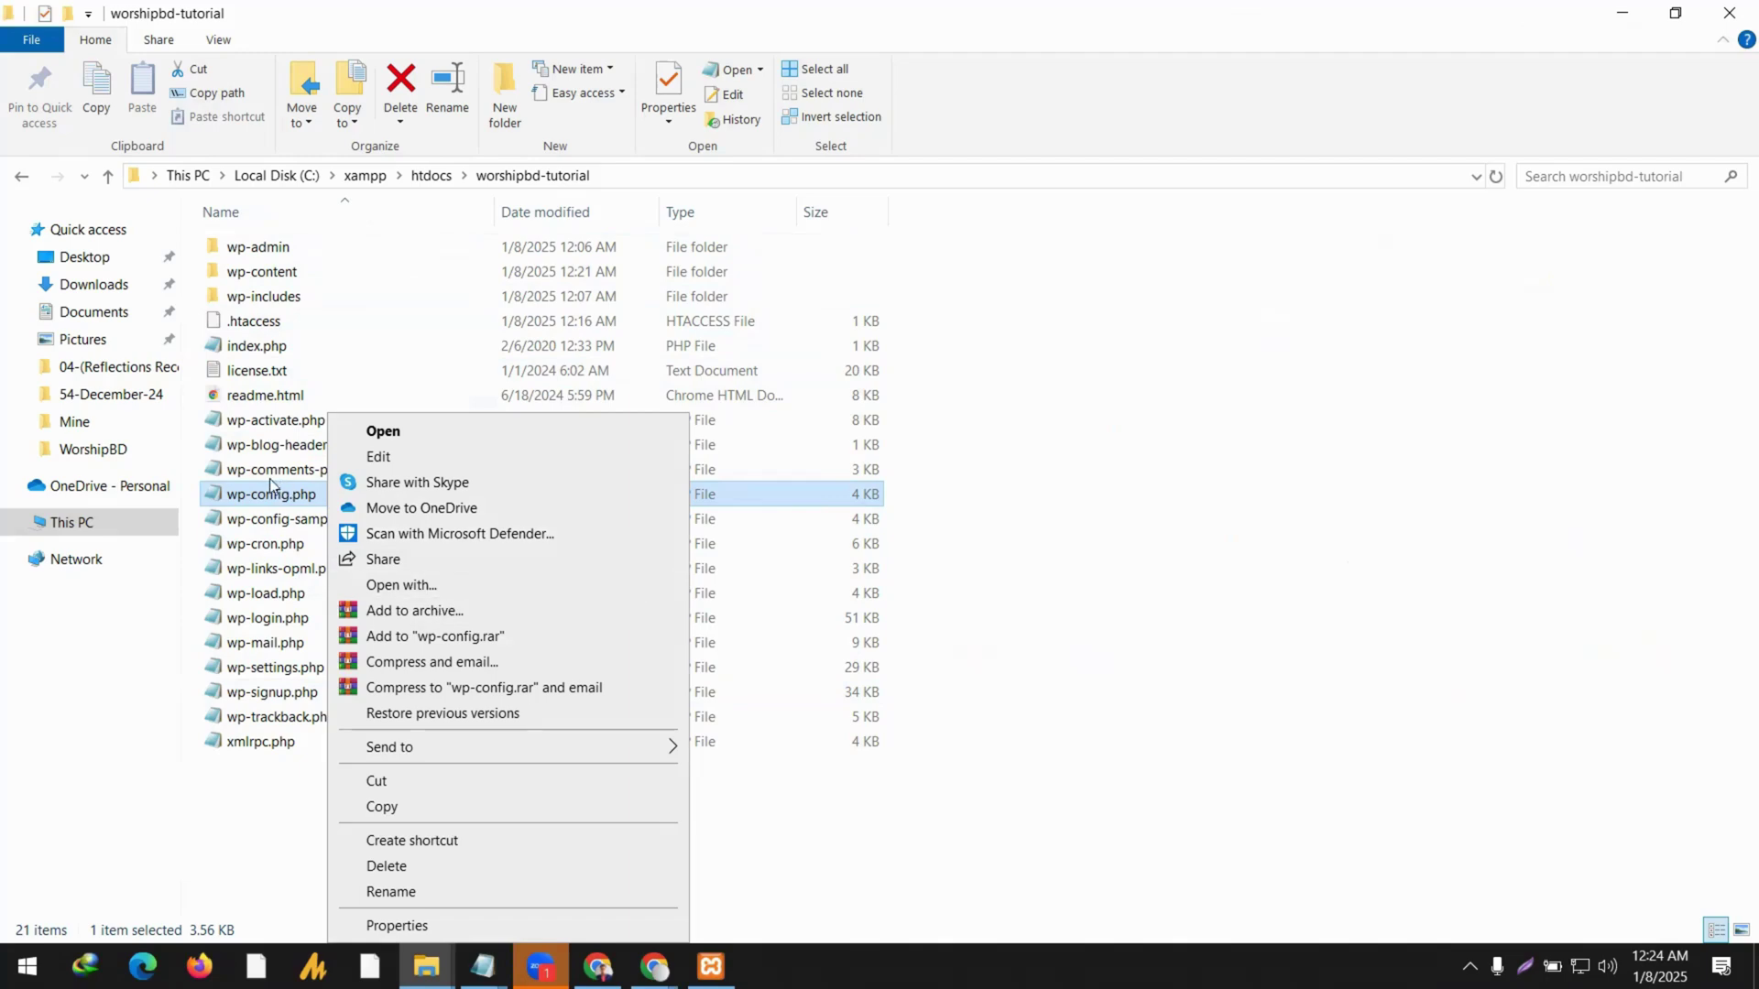
click(281, 496)
double_click(283, 498)
Review the database username settings in wp-config.php, then bring up the XAMPP Control Panel.
scroll(796, 506, down, 4)
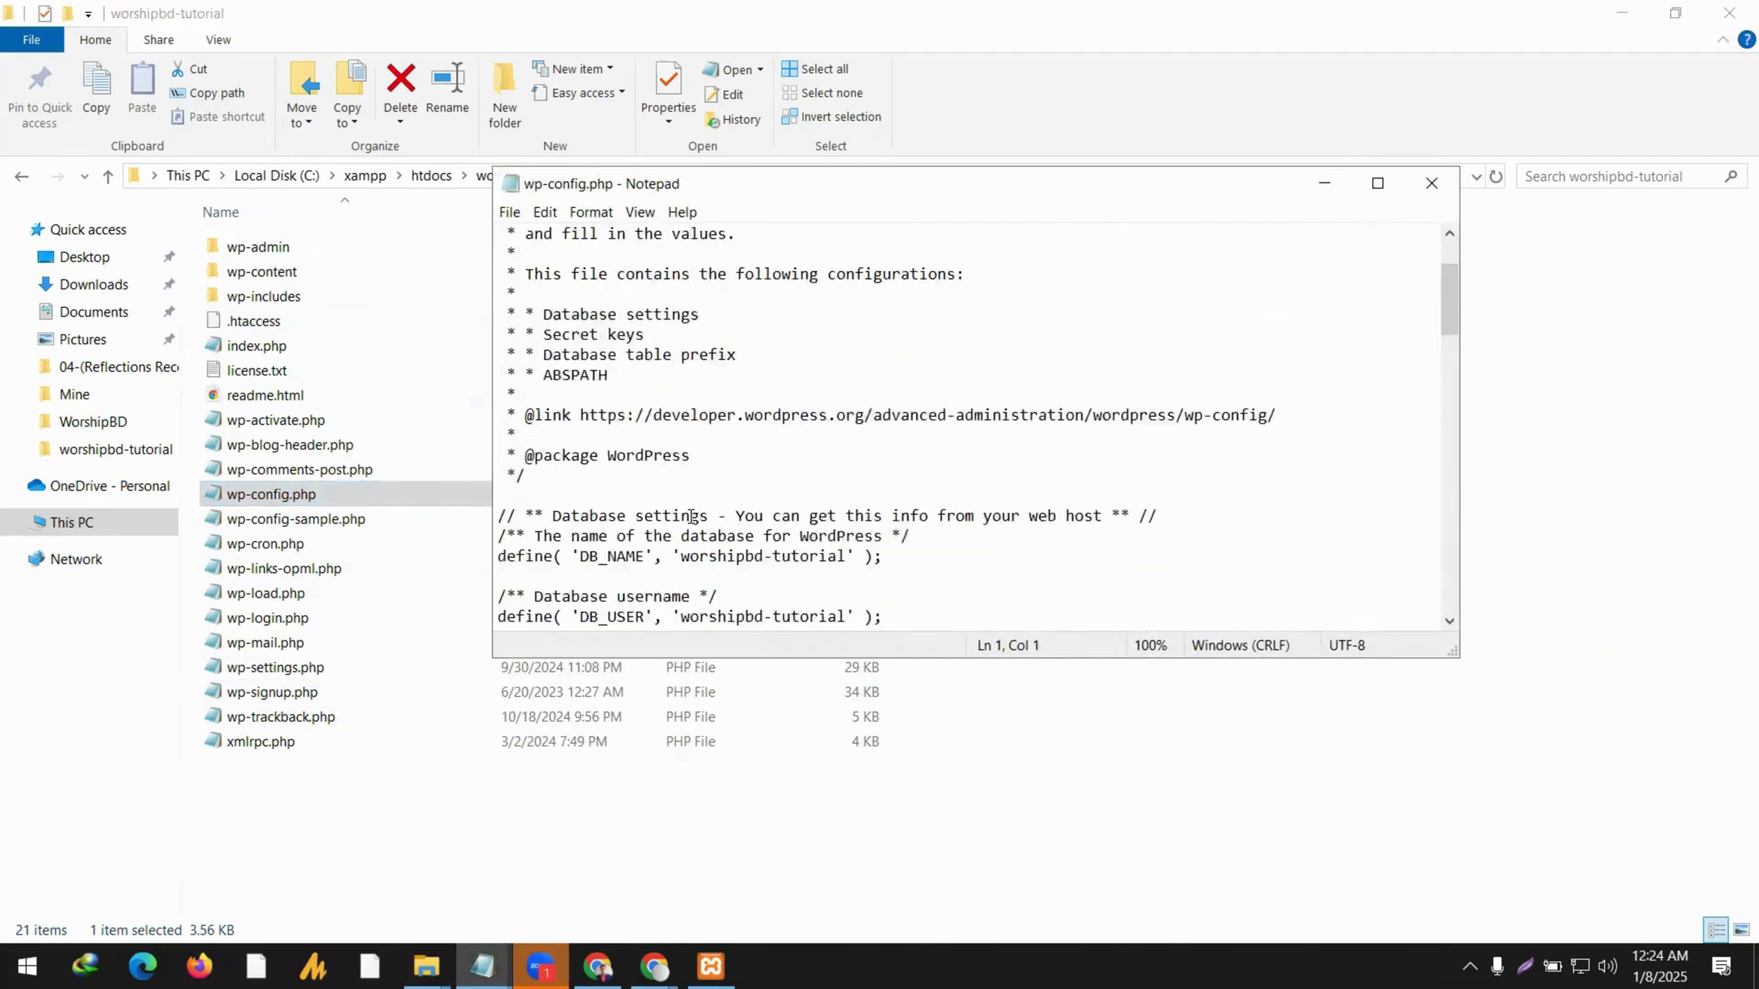
click(797, 506)
click(778, 541)
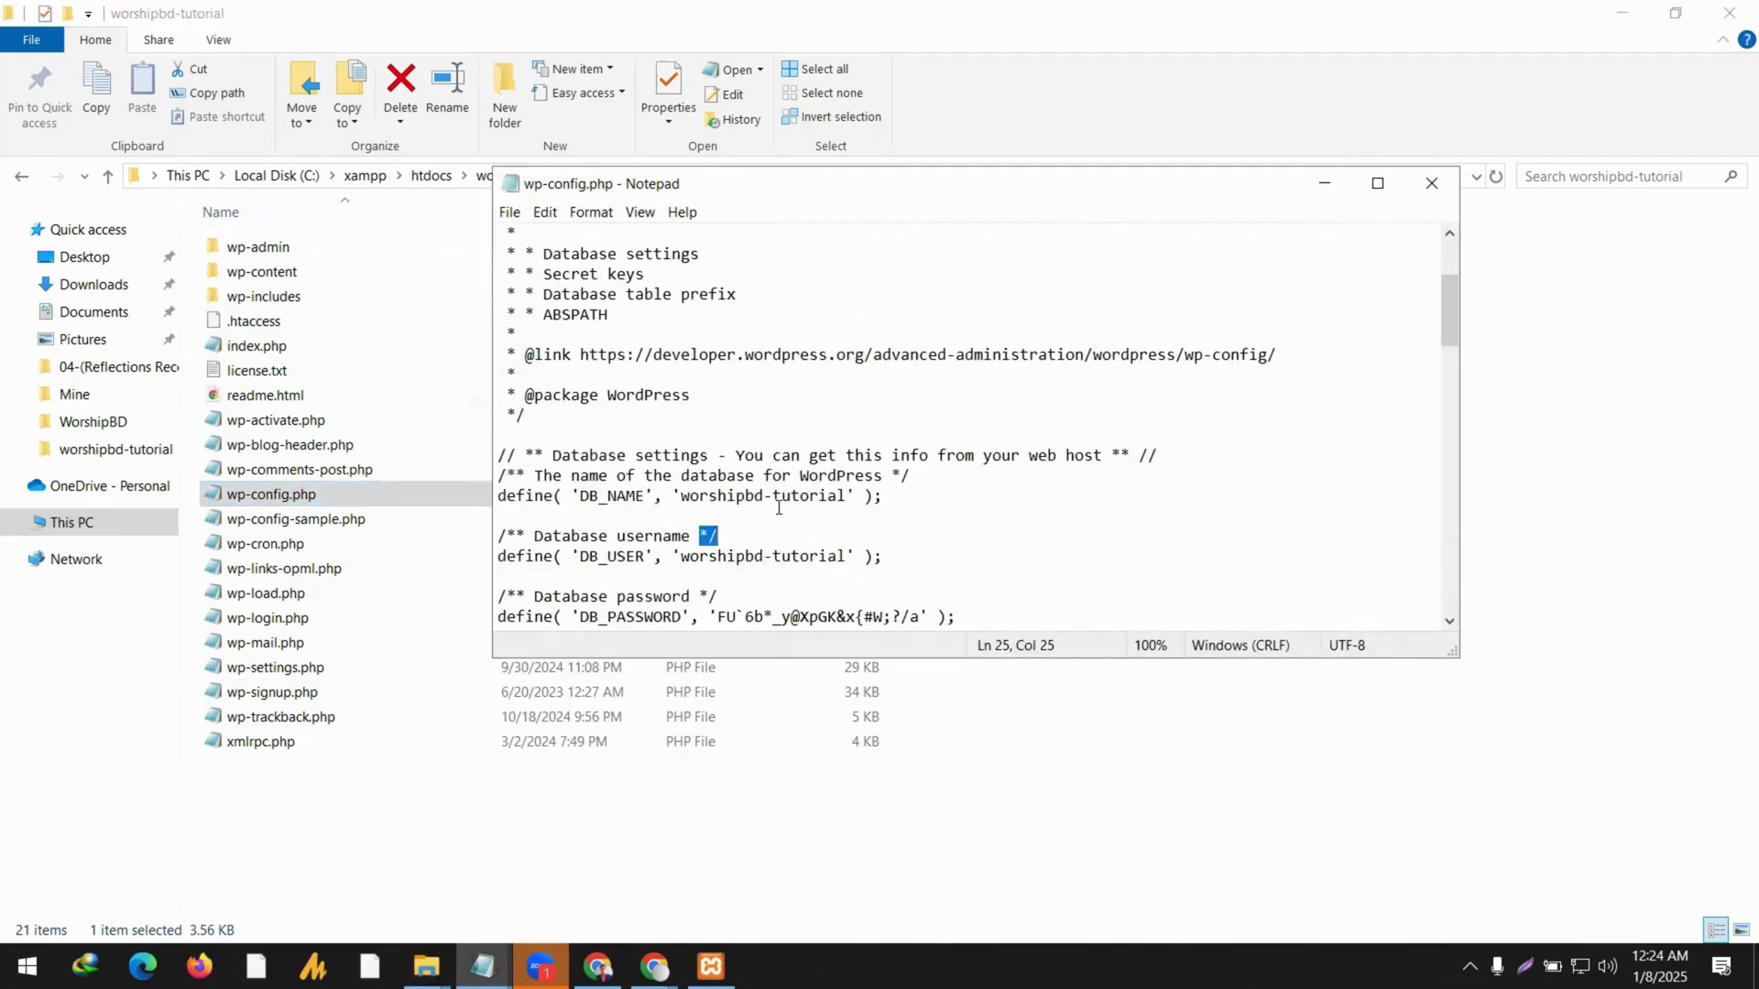
key(Home)
scroll(772, 545, down, 3)
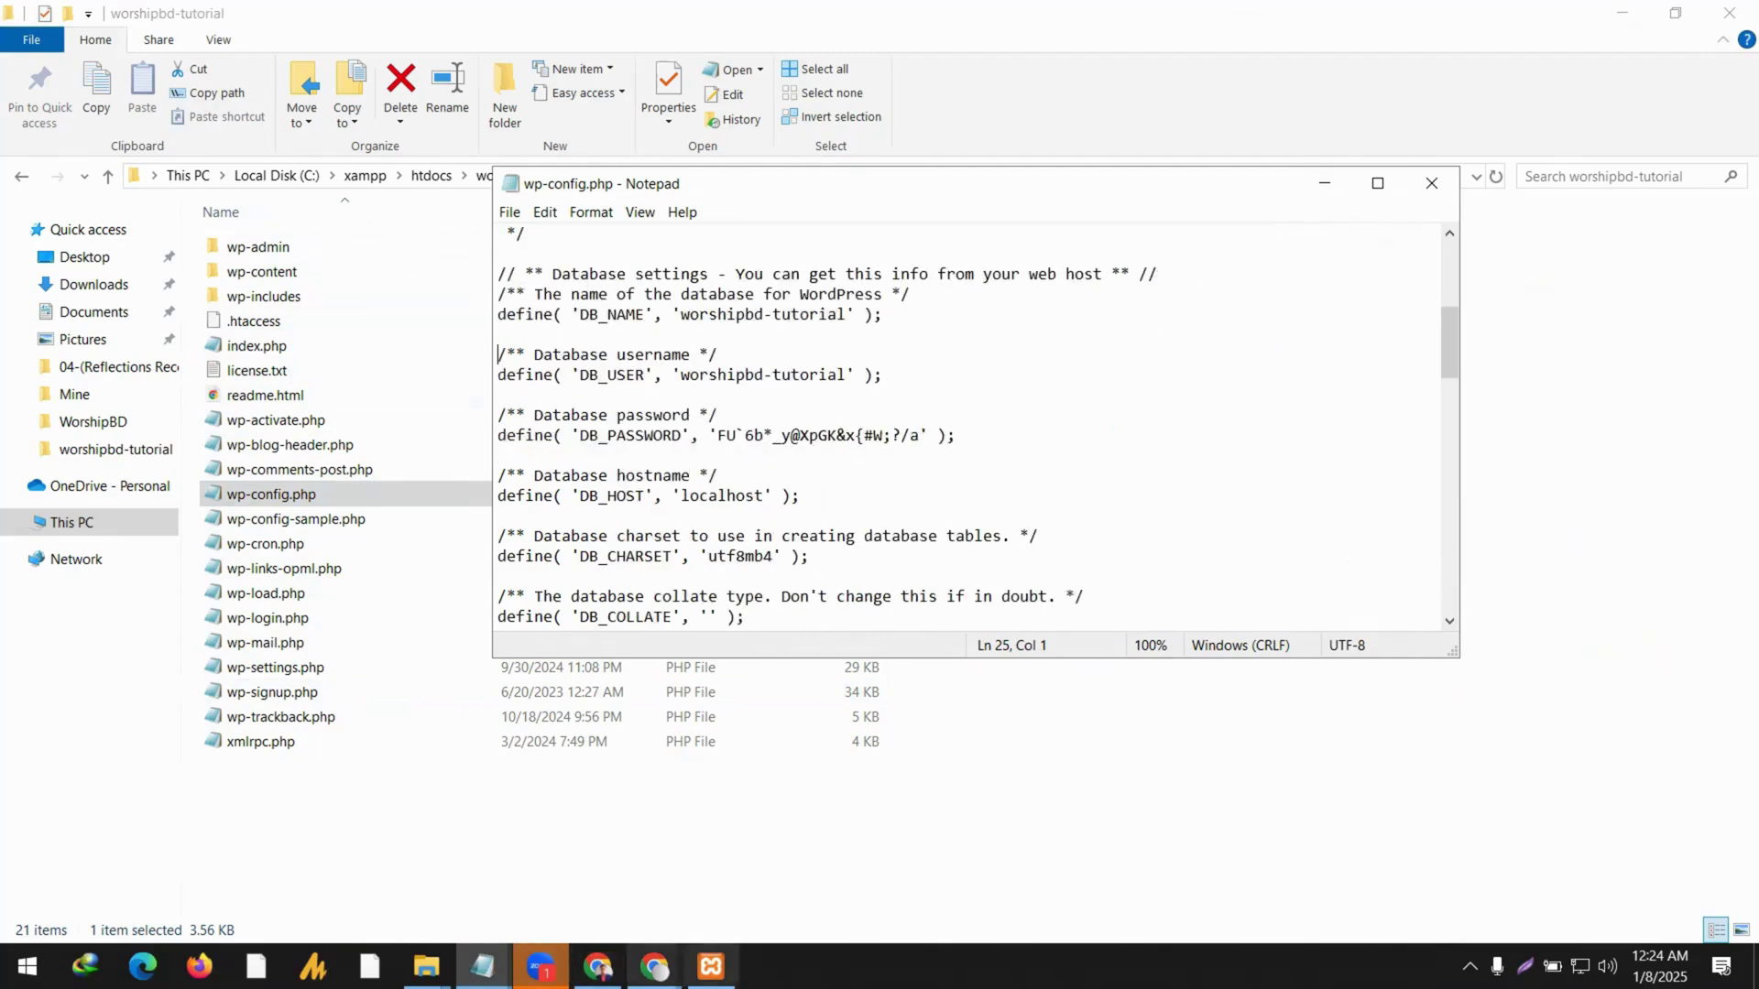
click(710, 966)
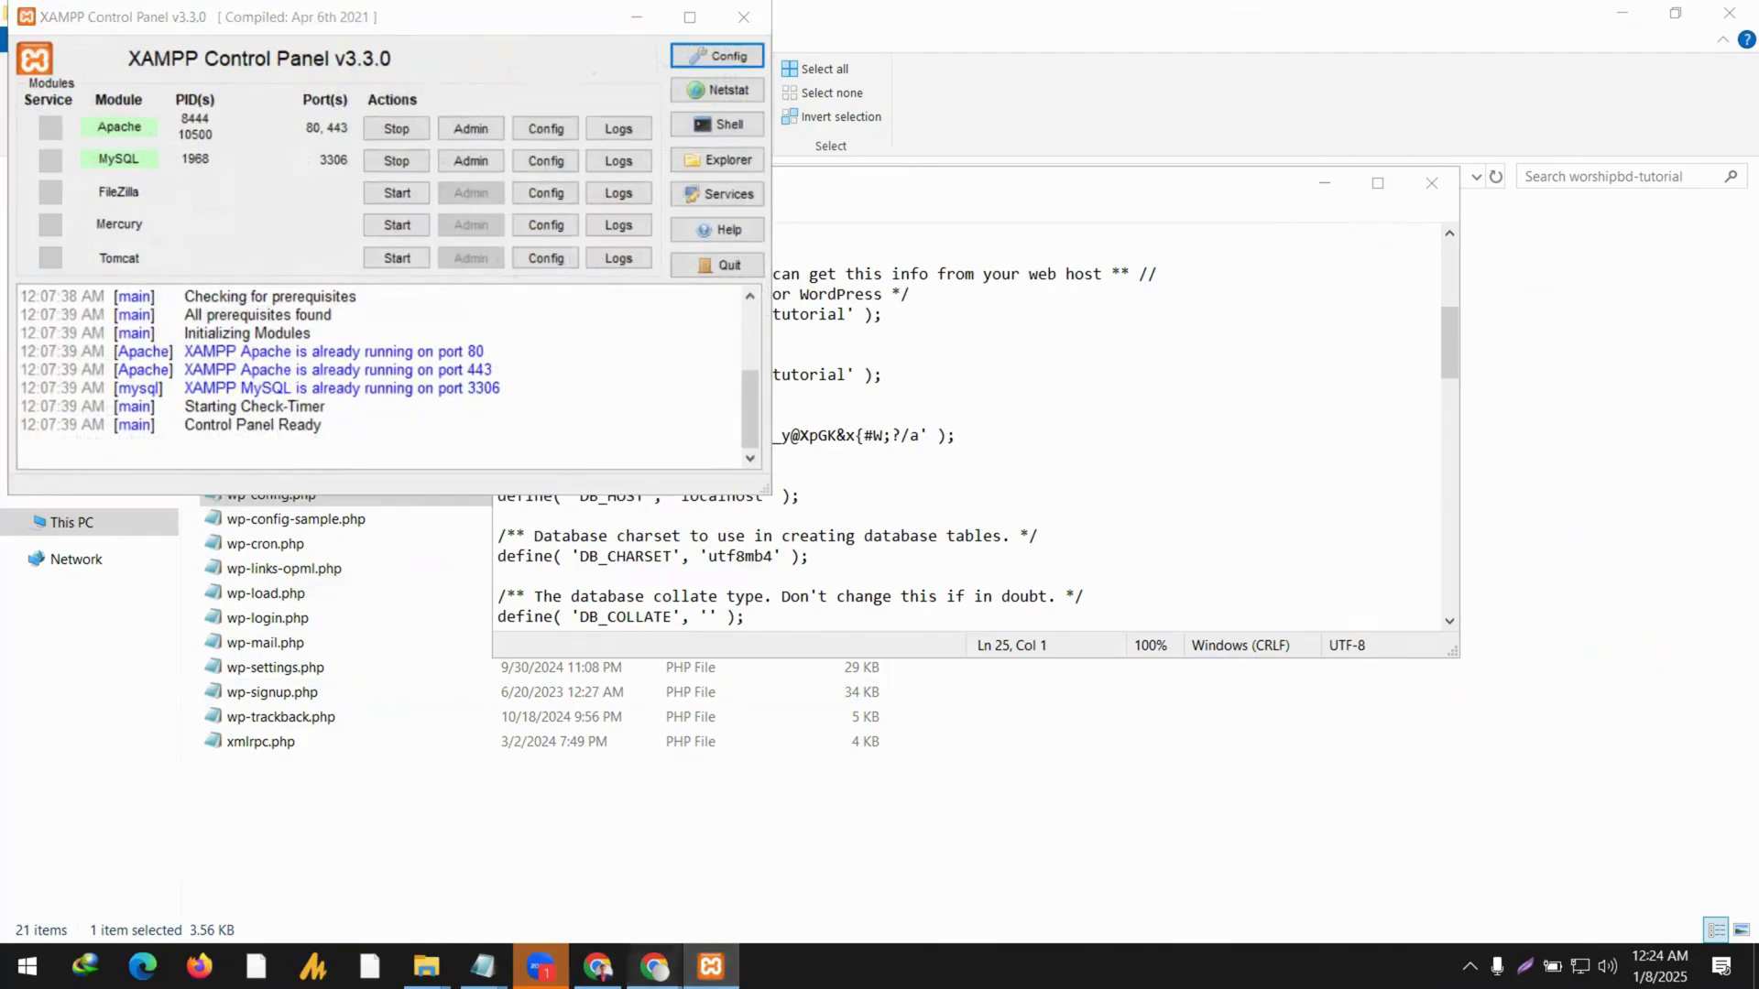
Switch to phpMyAdmin and open the worshipbd-tutorial database's table list.
mouse_move(654, 966)
click(628, 866)
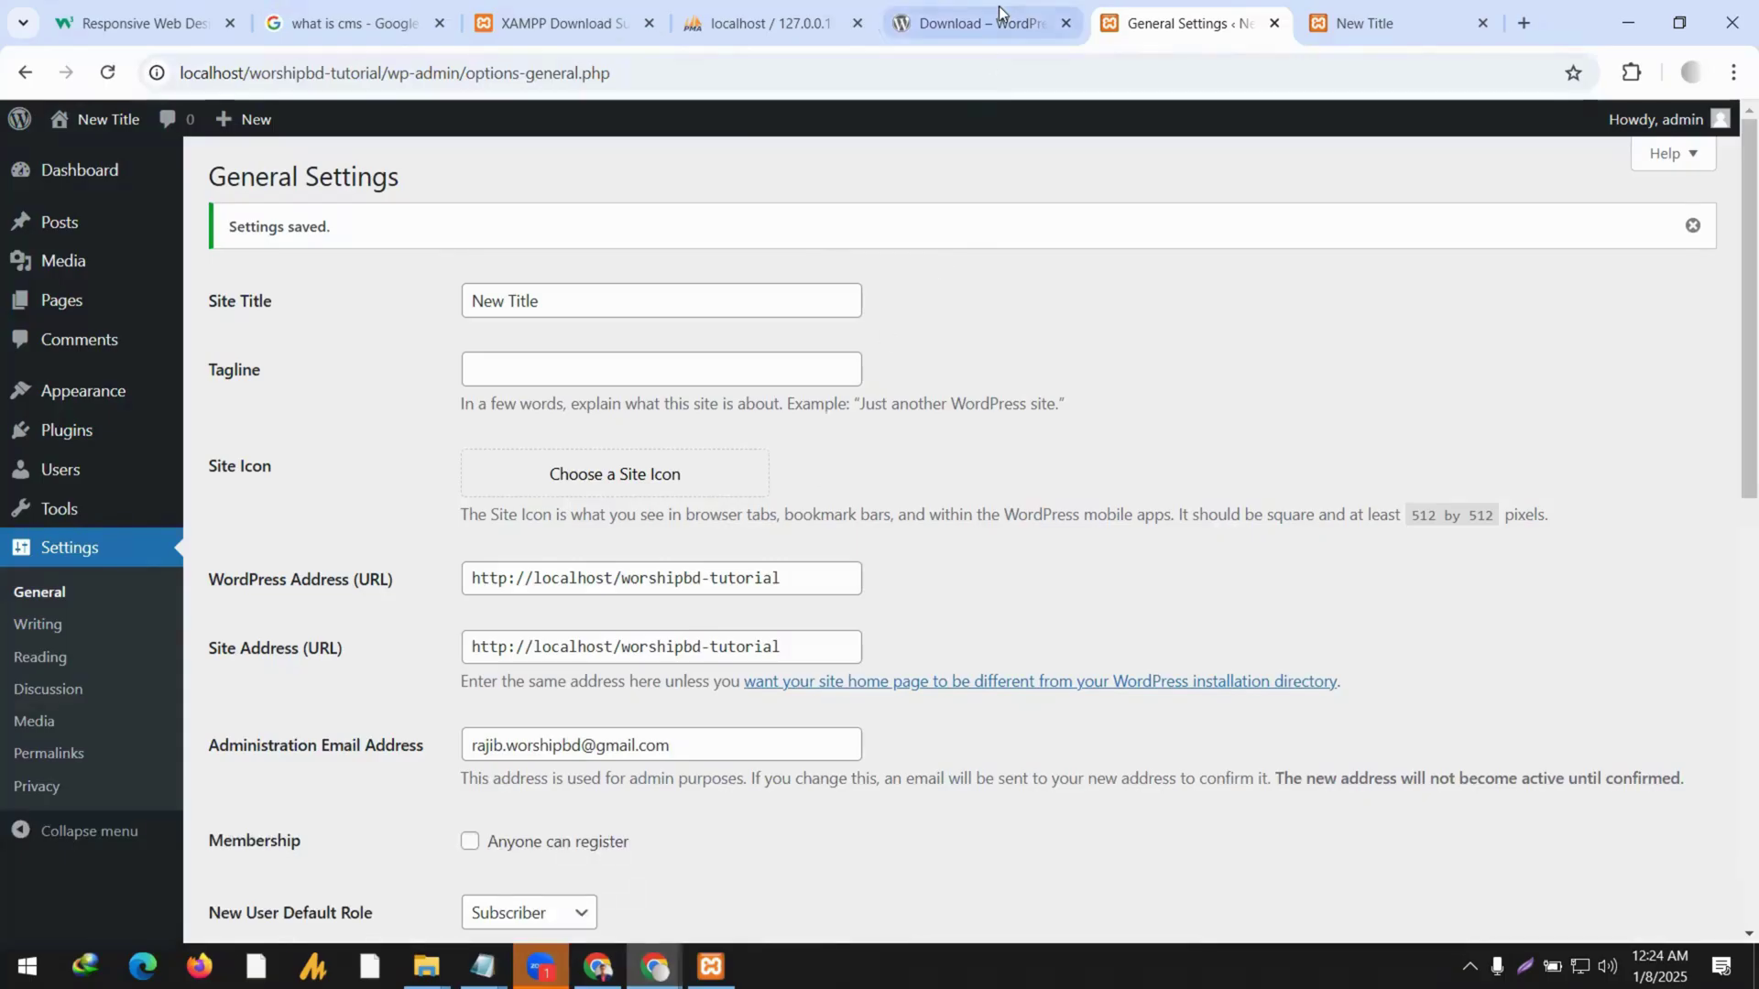
click(806, 20)
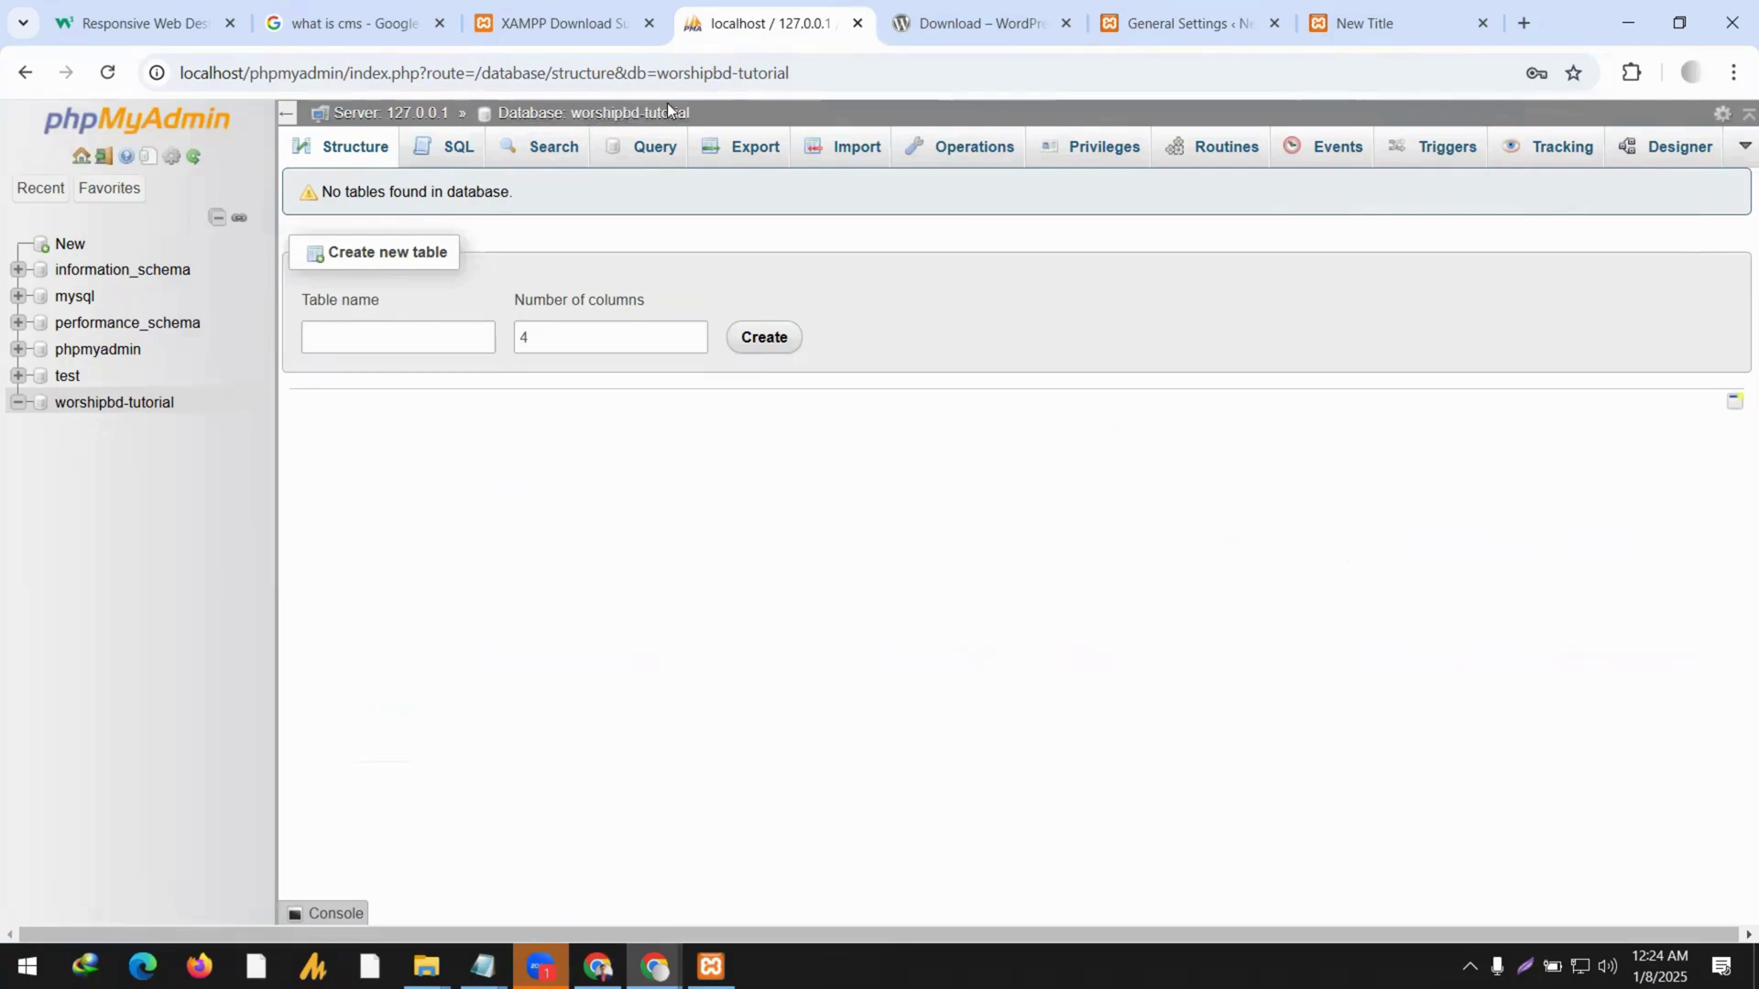
click(92, 412)
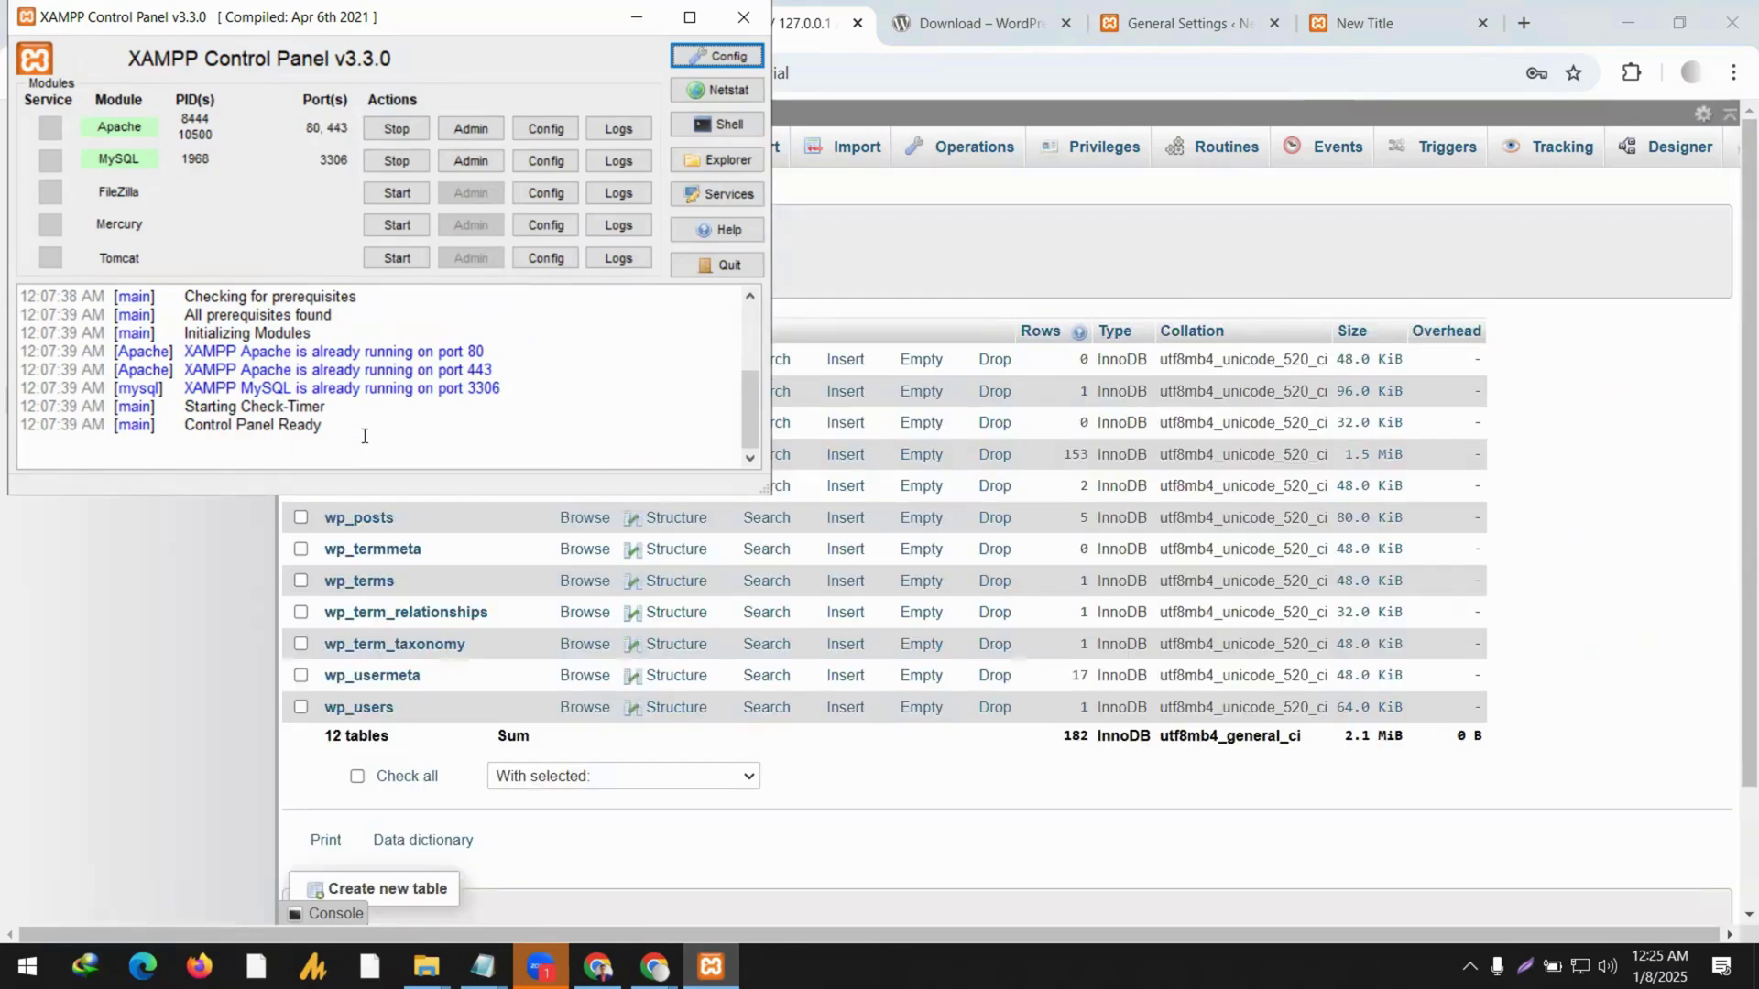
Browse the wp_options table, where blogname reads New Title, comparing it with the live site.
click(637, 19)
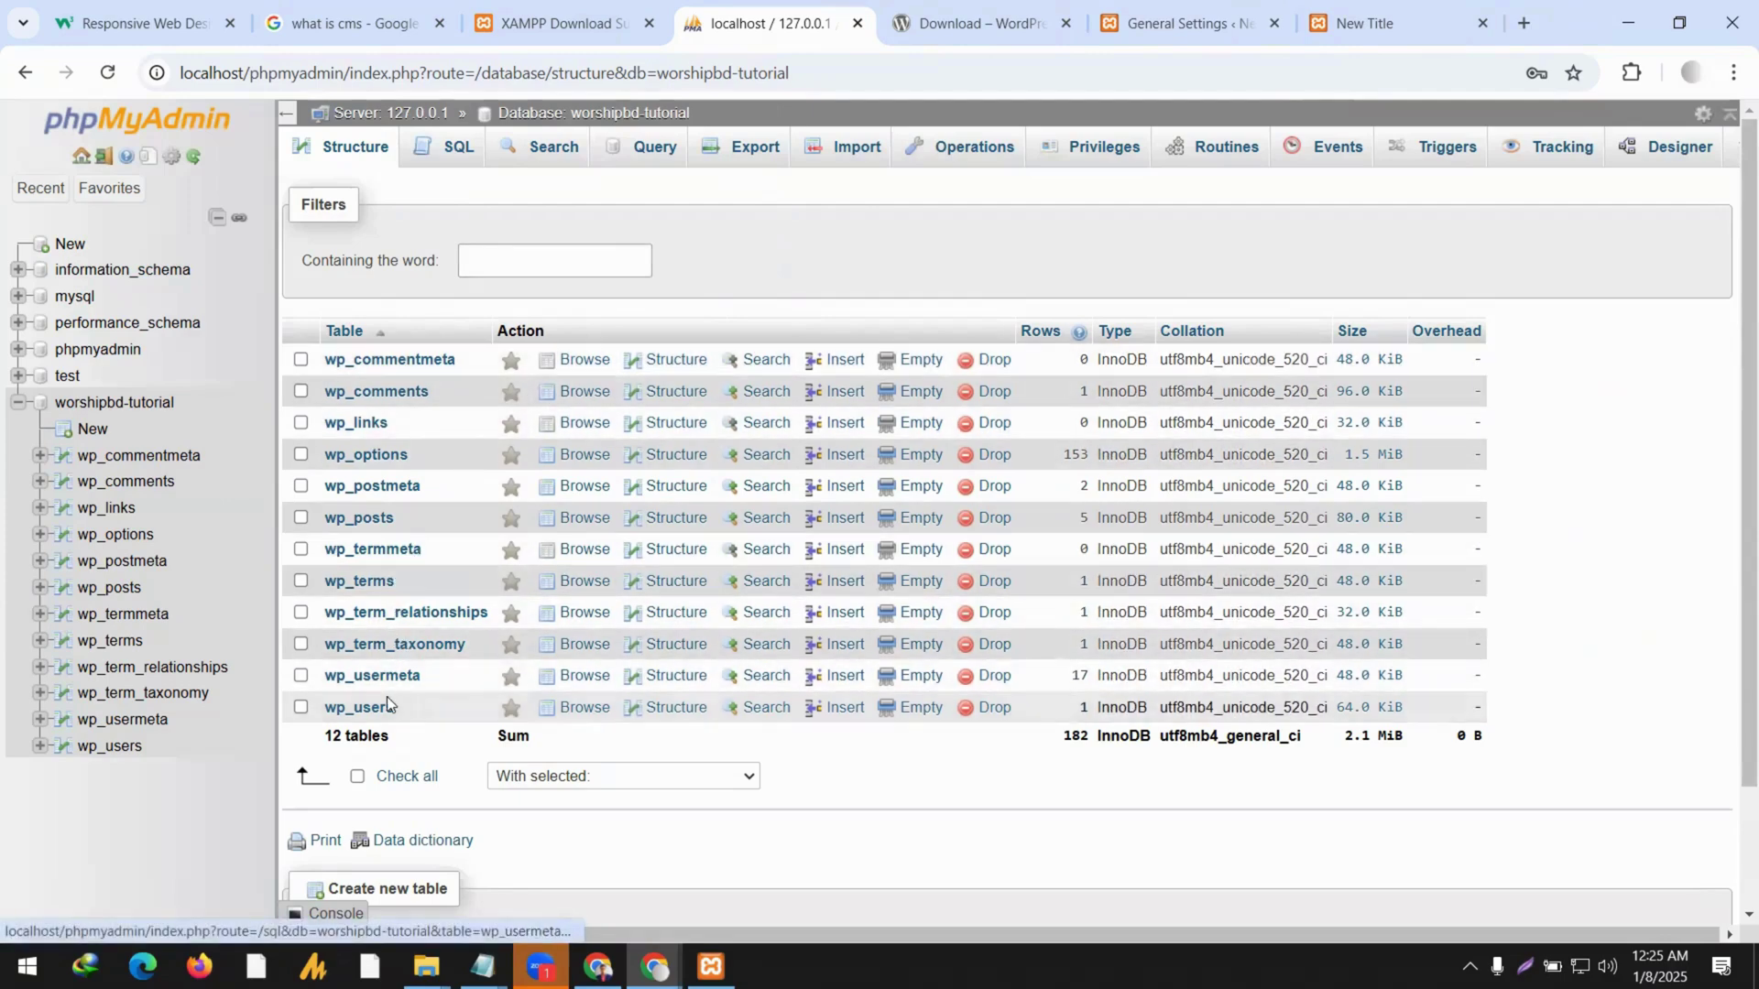
click(371, 456)
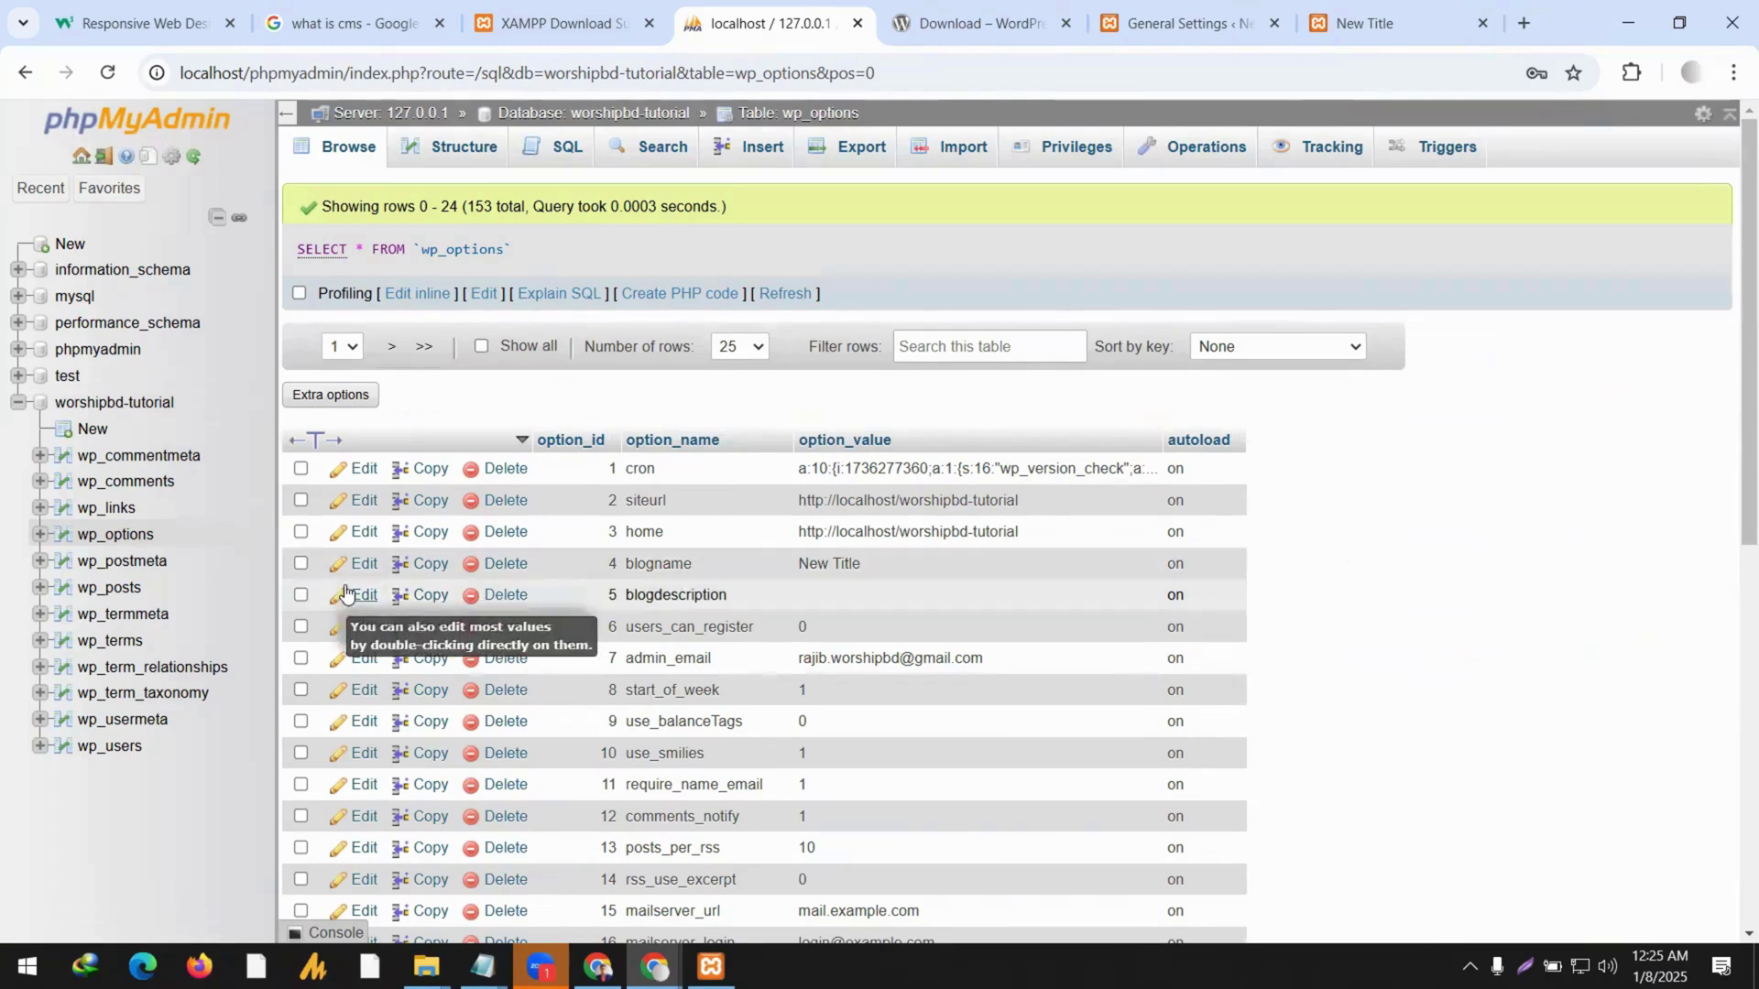
click(1356, 14)
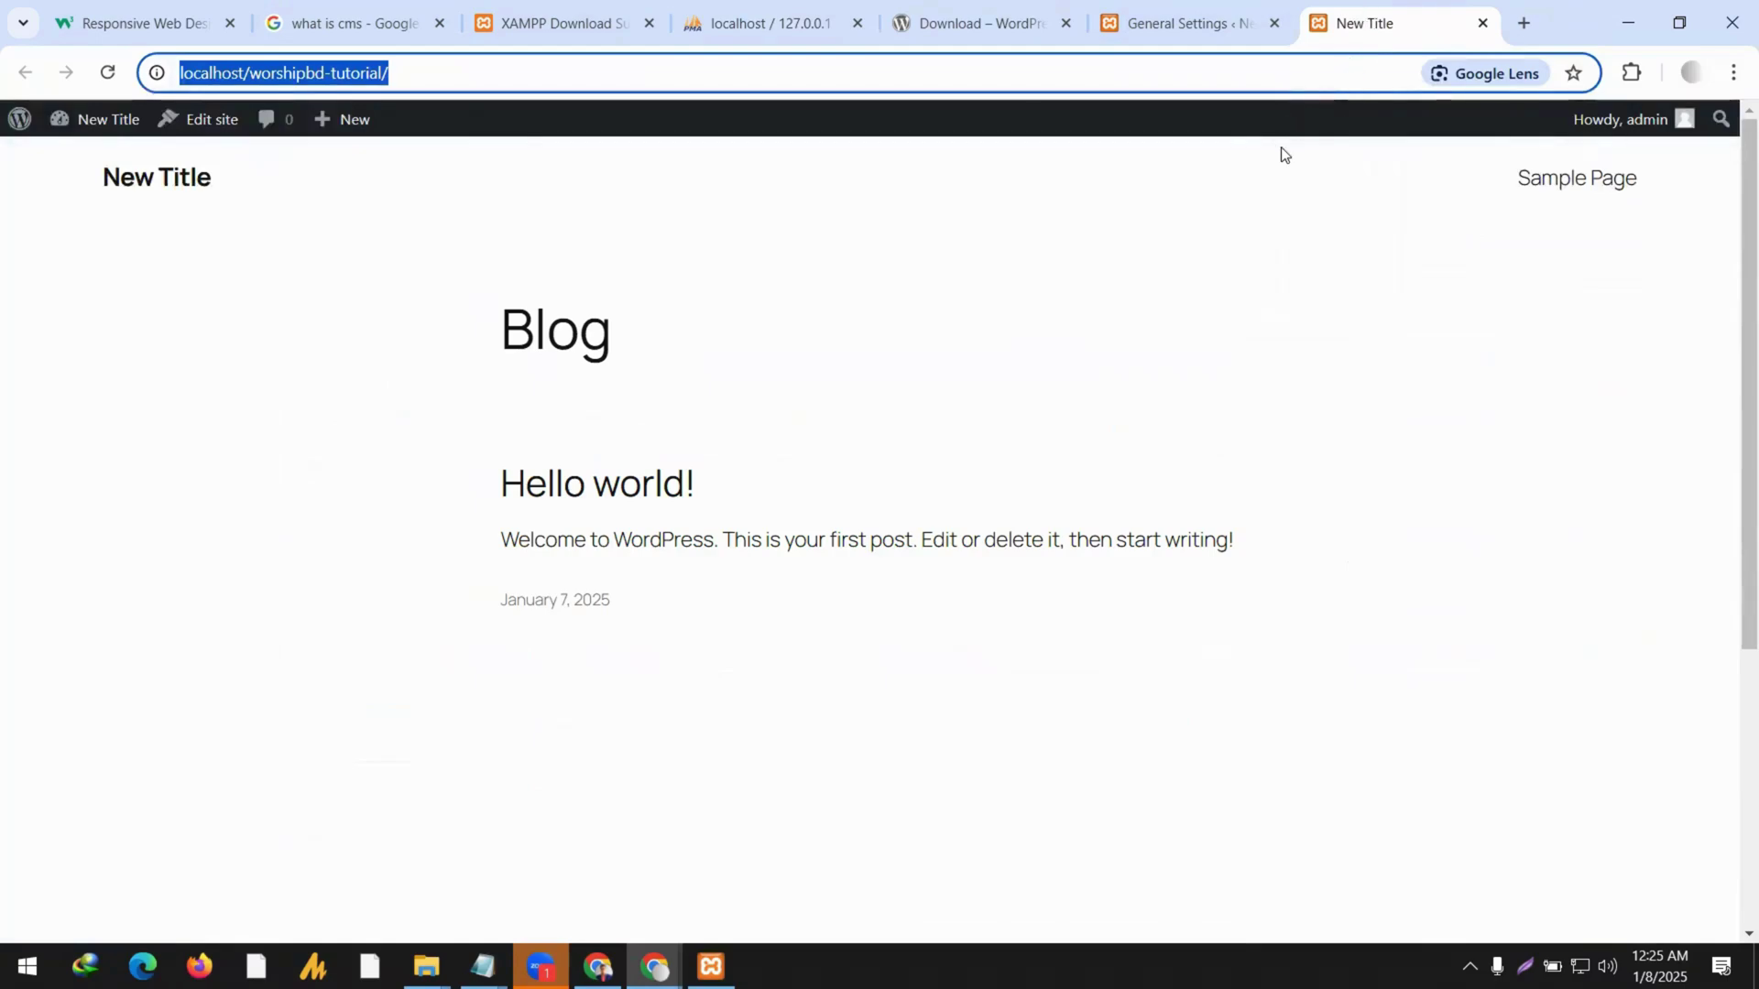
click(797, 22)
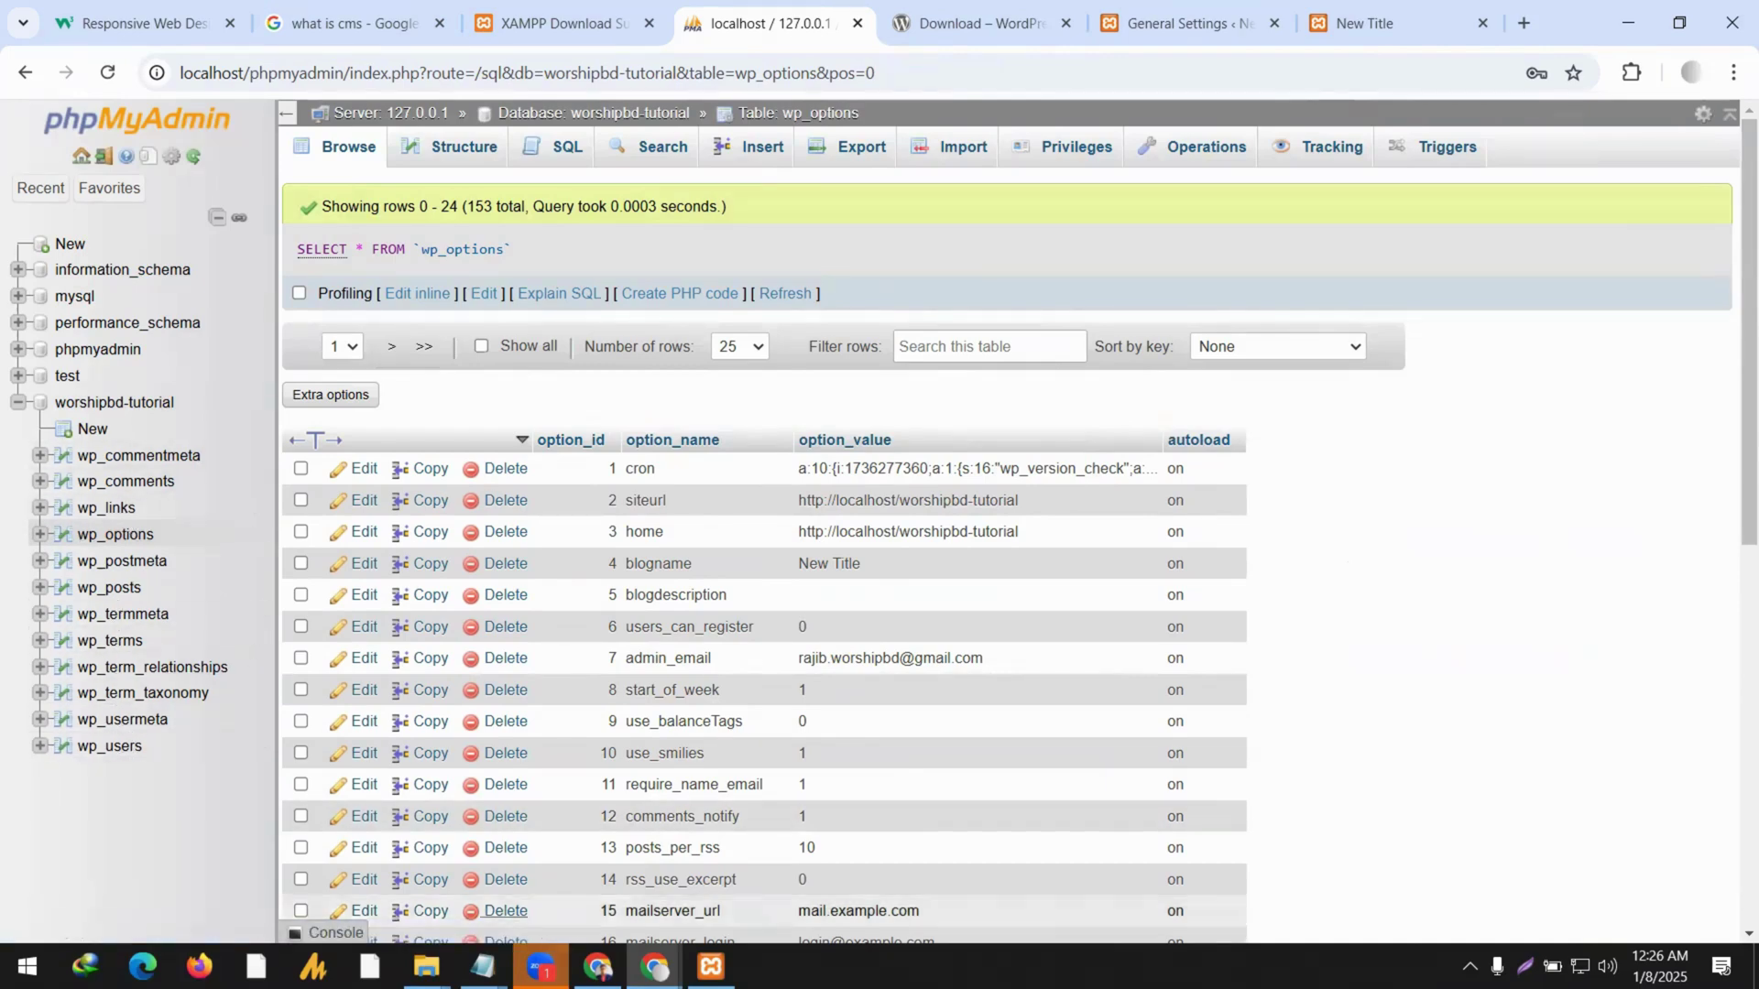
mouse_move(427, 959)
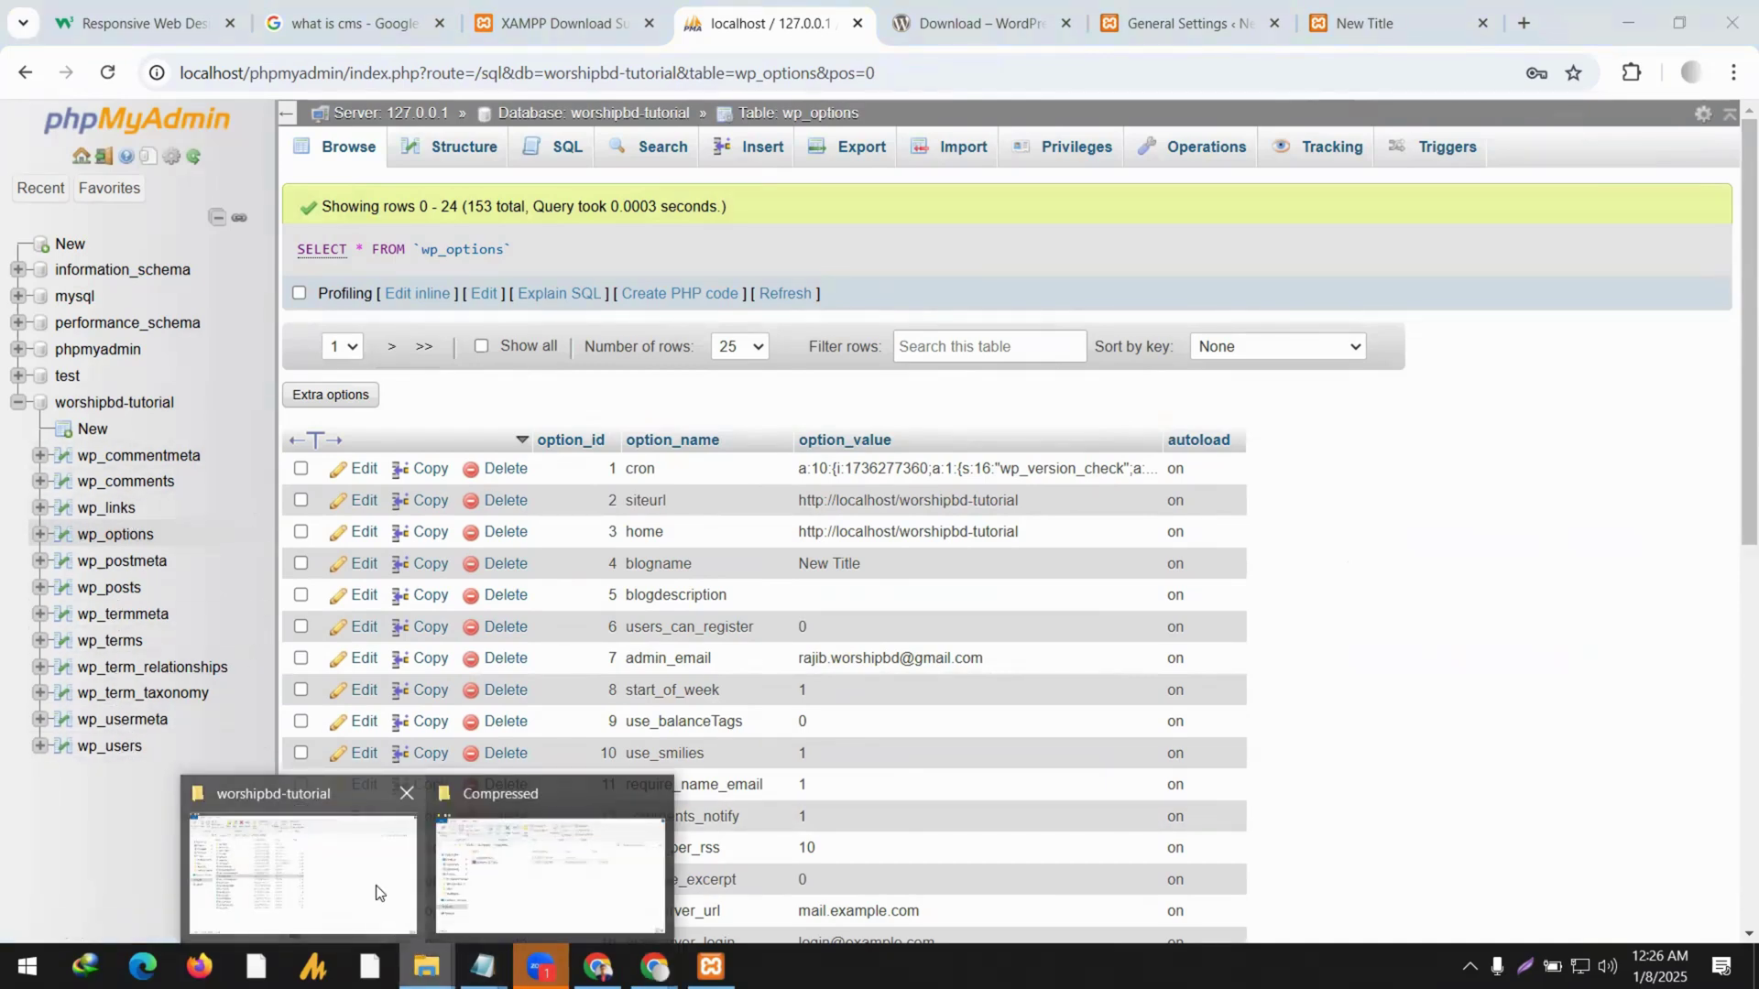
Open wp-config.php from the worshipbd-tutorial folder and scroll through it.
click(375, 893)
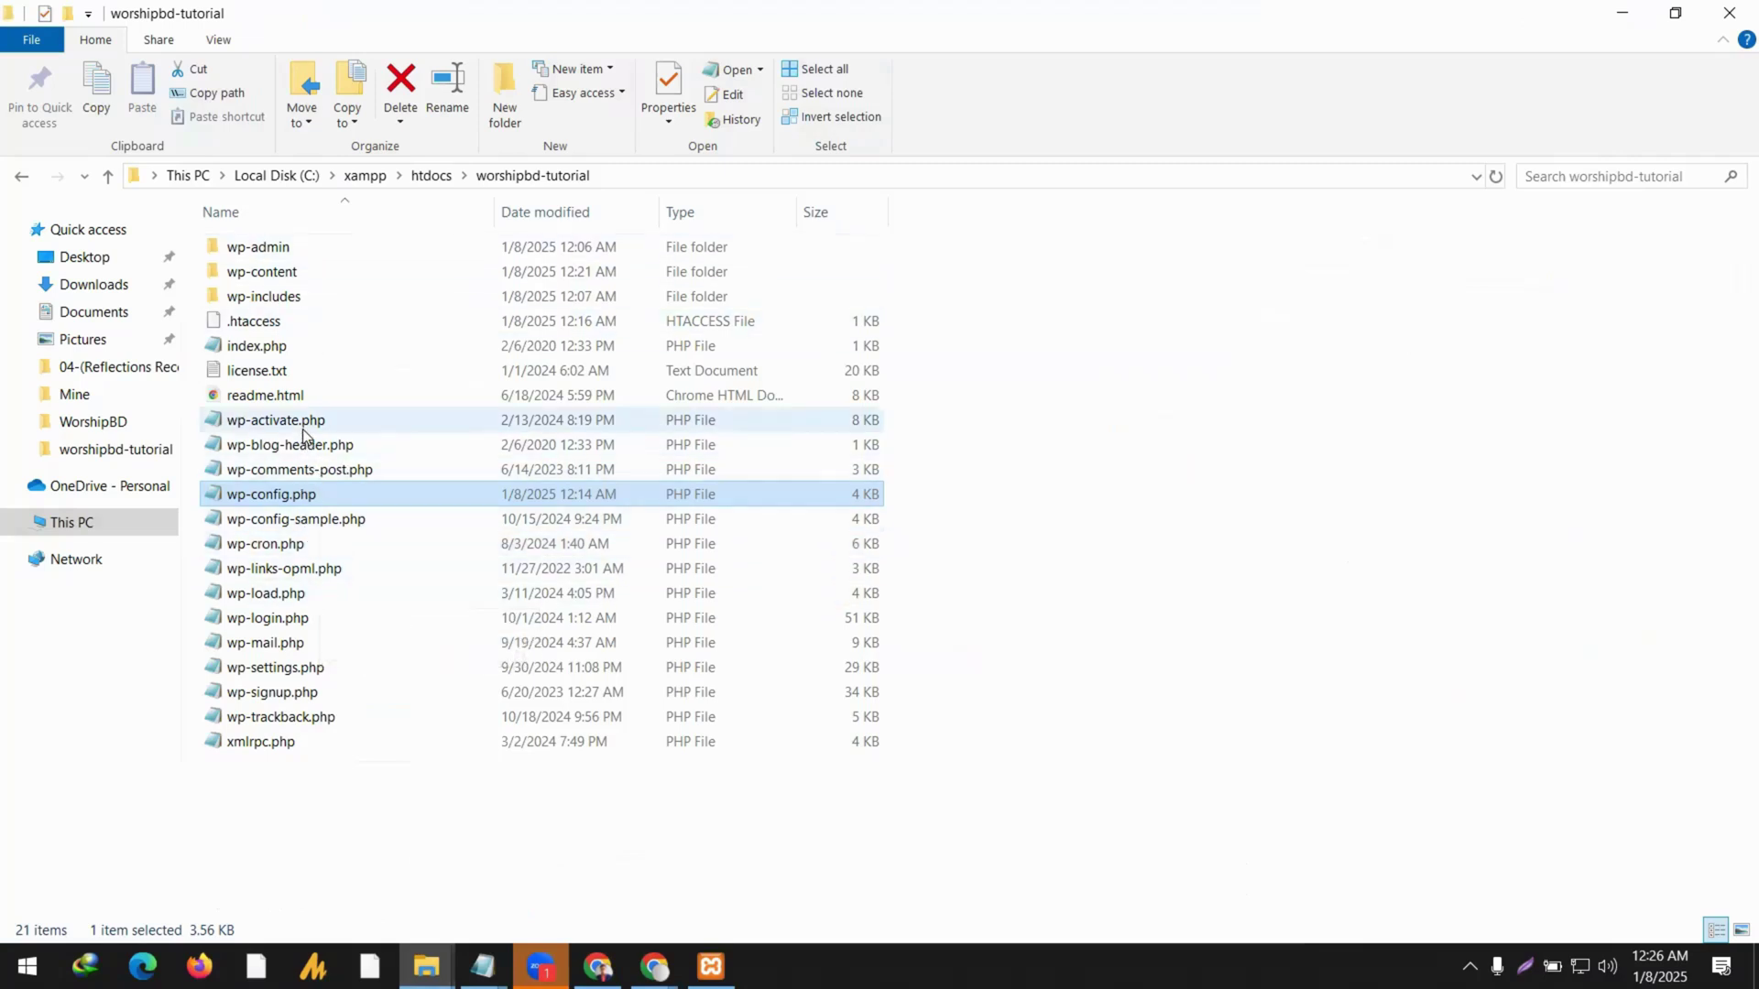
double_click(302, 490)
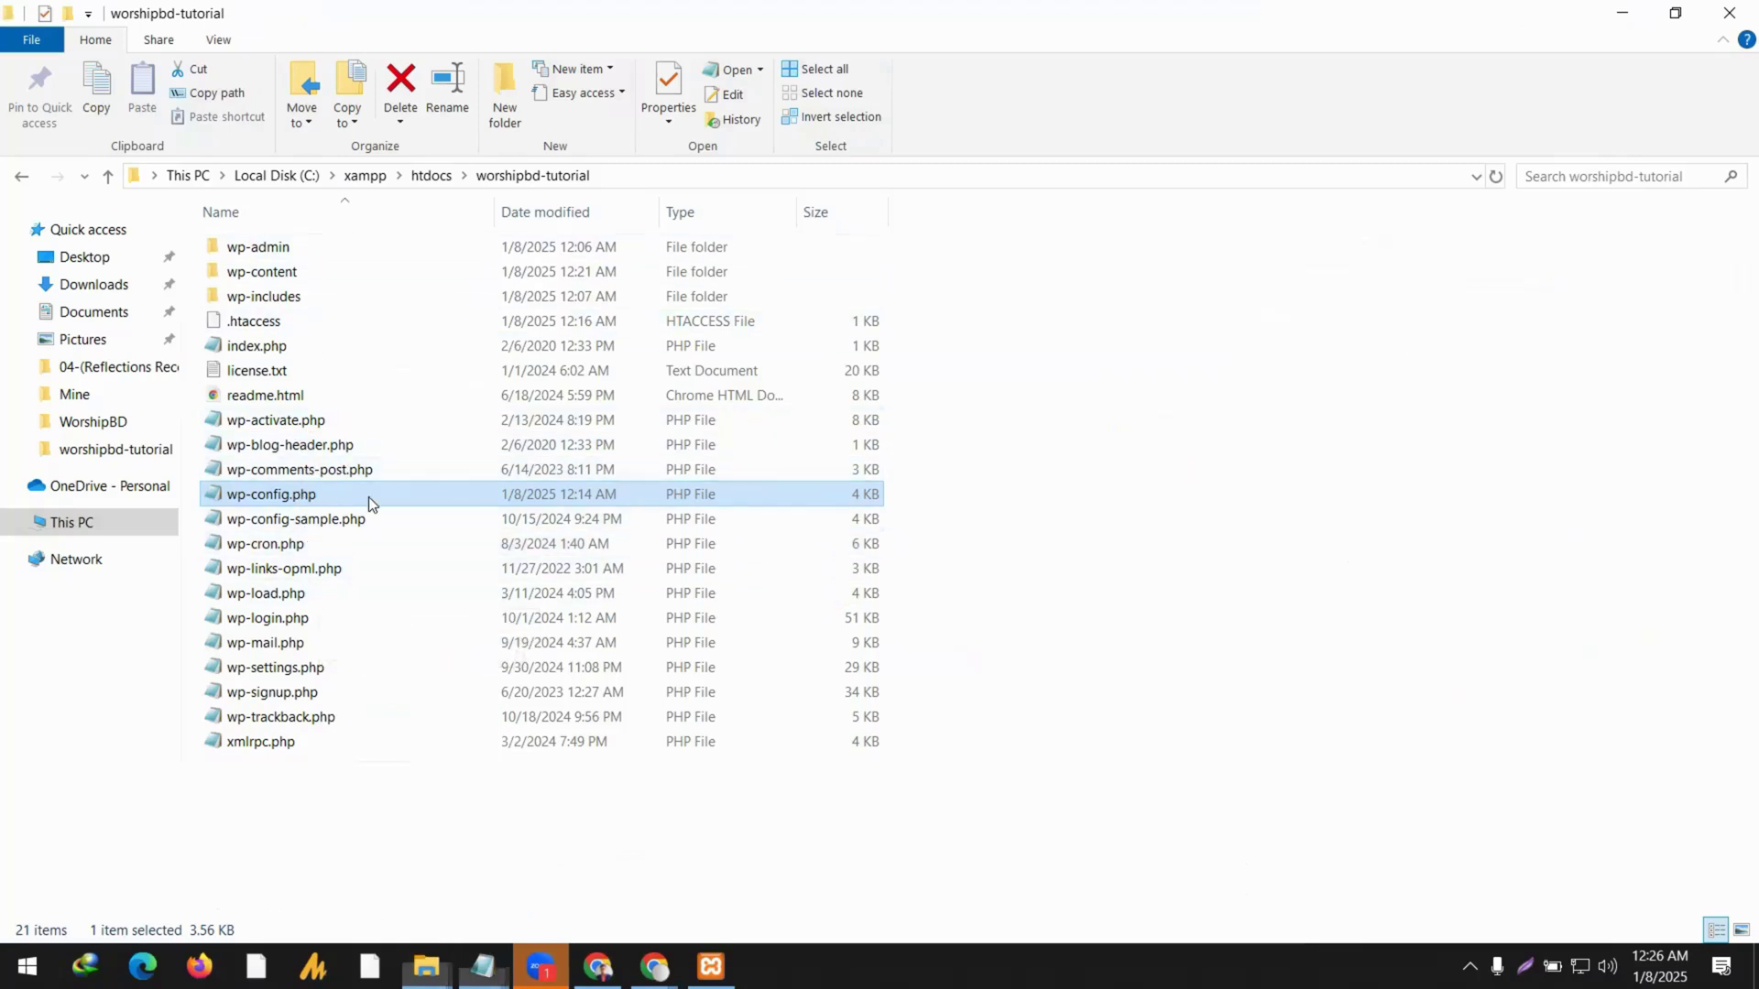
scroll(793, 438, down, 6)
scroll(793, 438, down, 15)
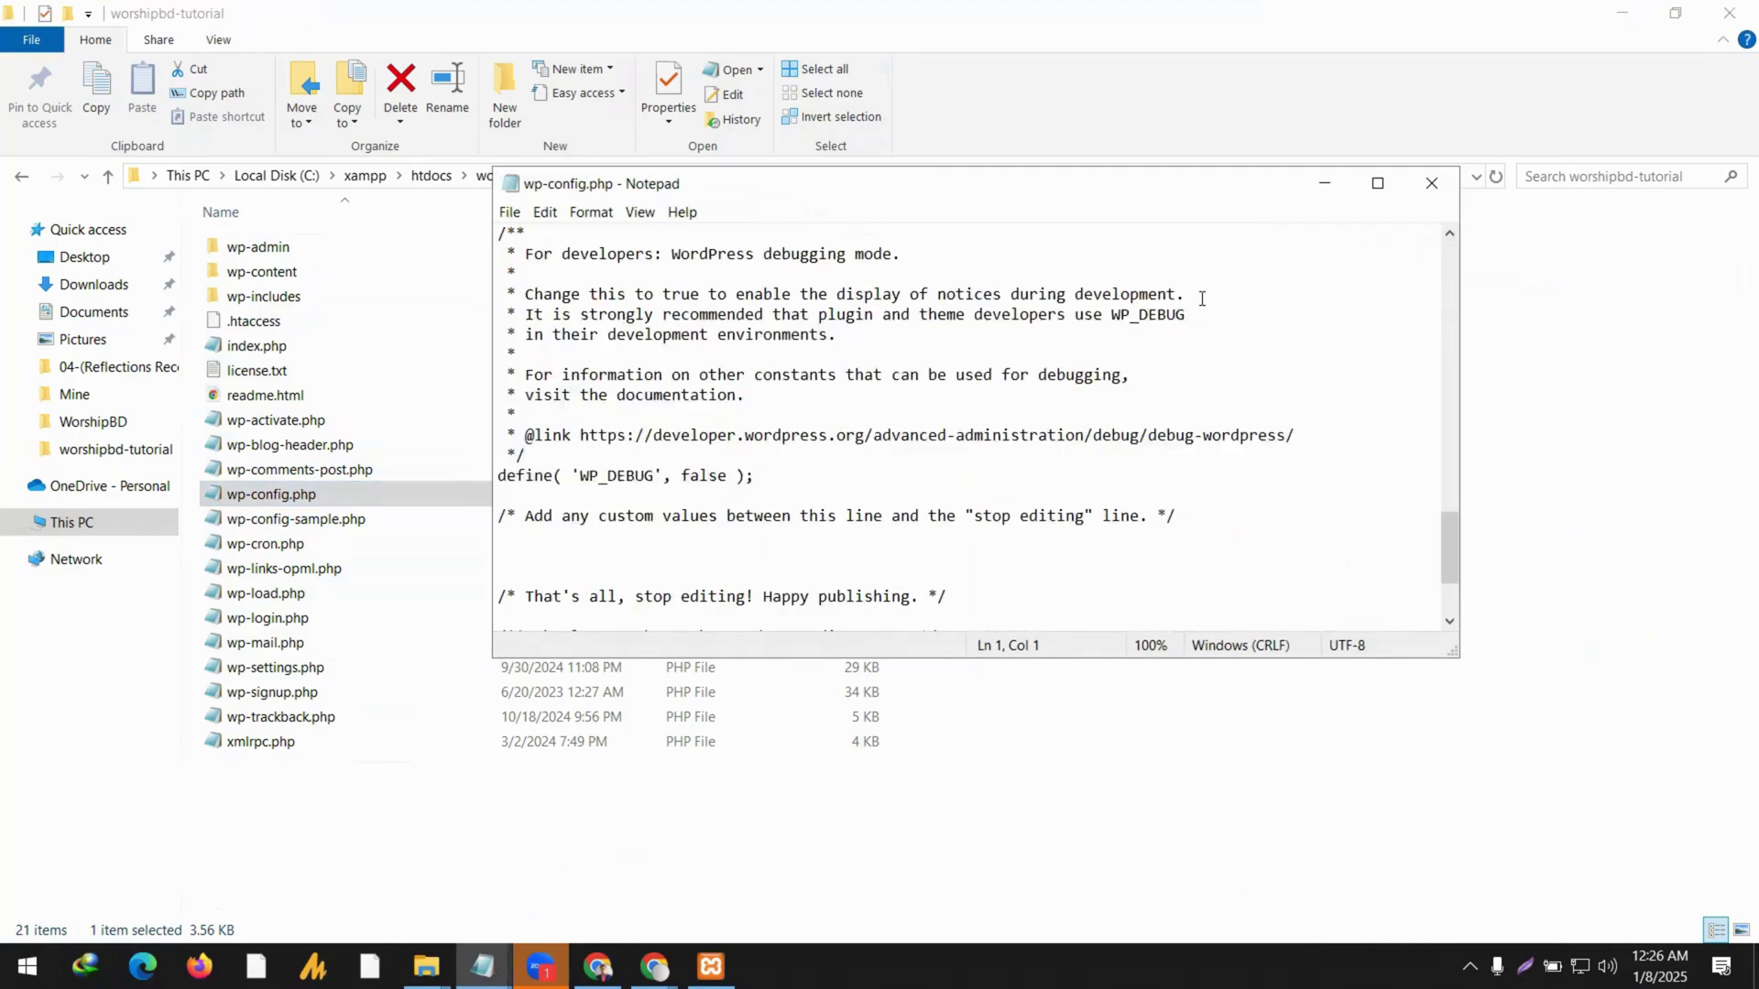
Open wp-comments-post.php in a maximized Notepad, read through it, and close it.
click(321, 489)
double_click(325, 469)
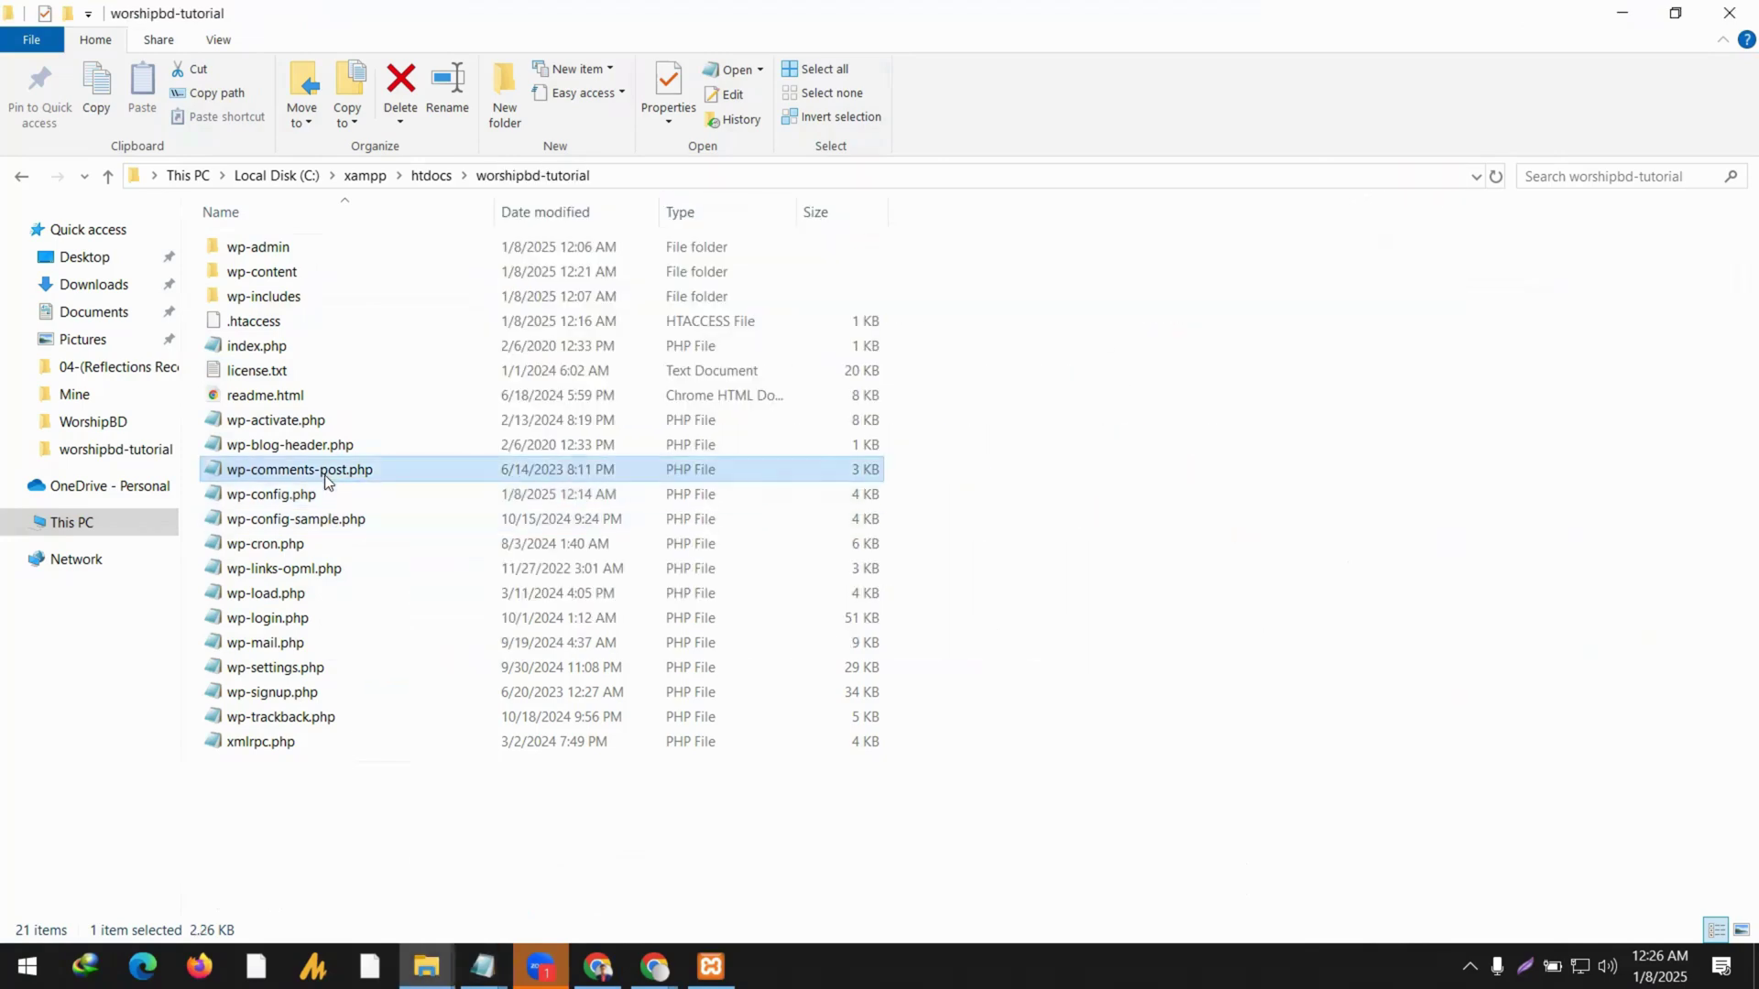
scroll(808, 467, down, 12)
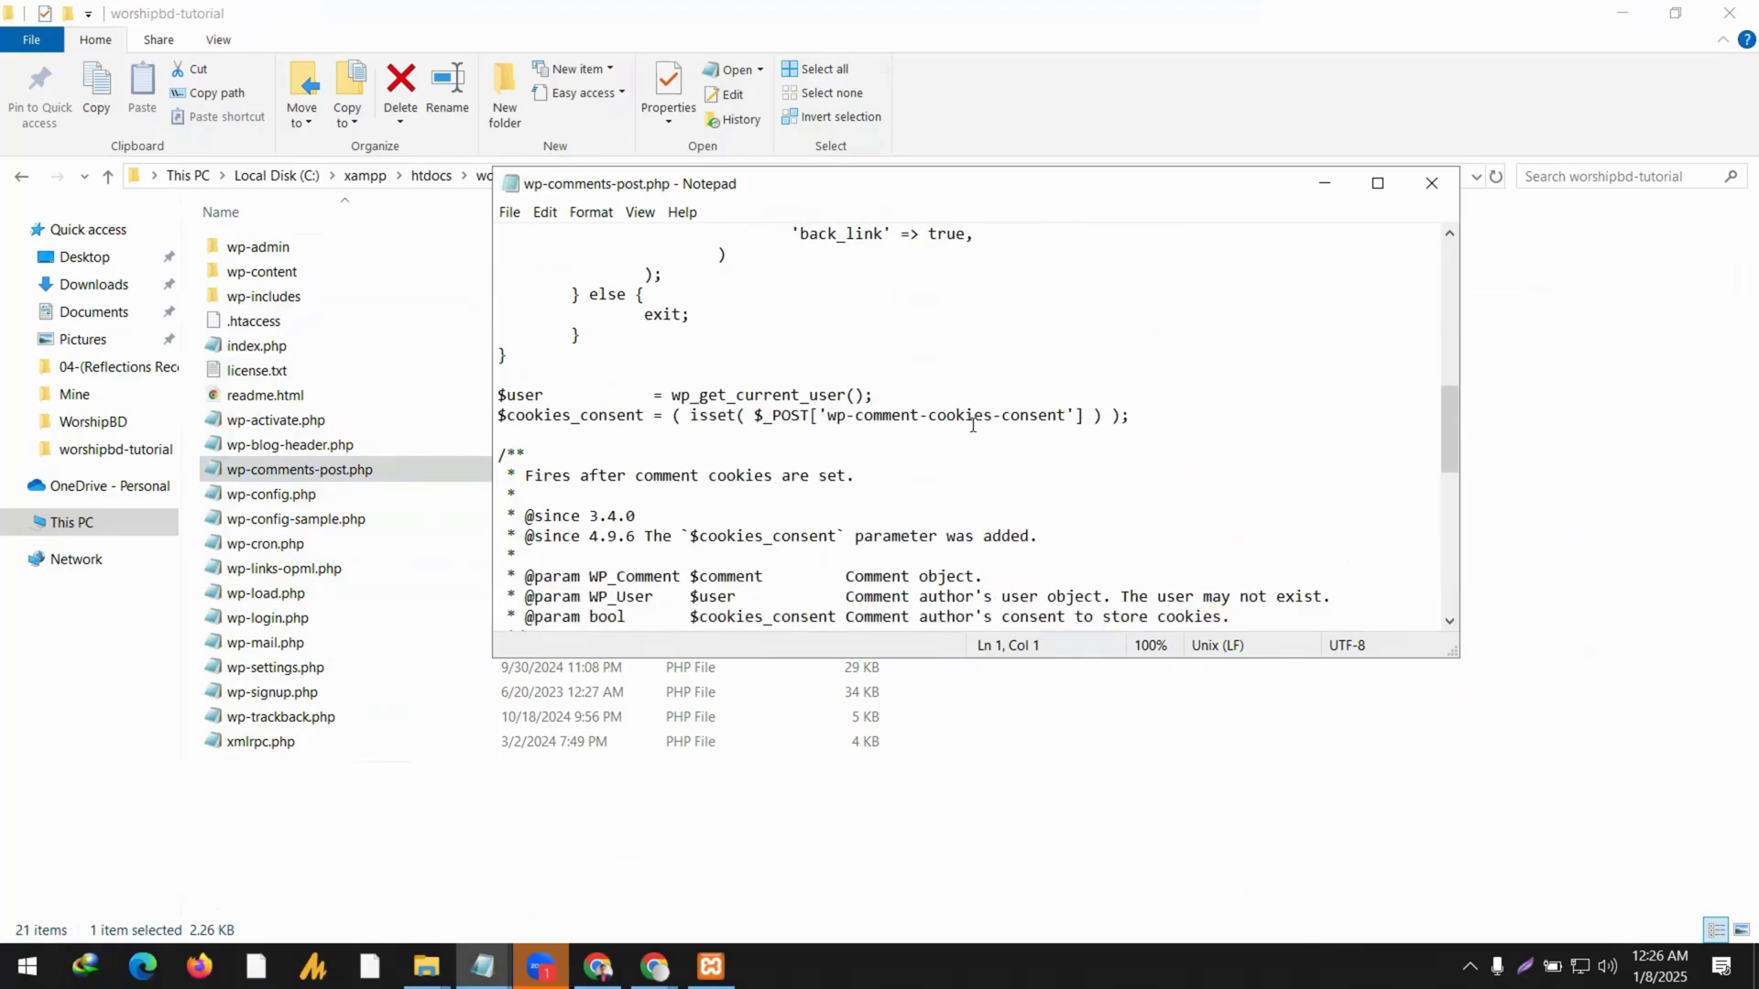
click(1379, 184)
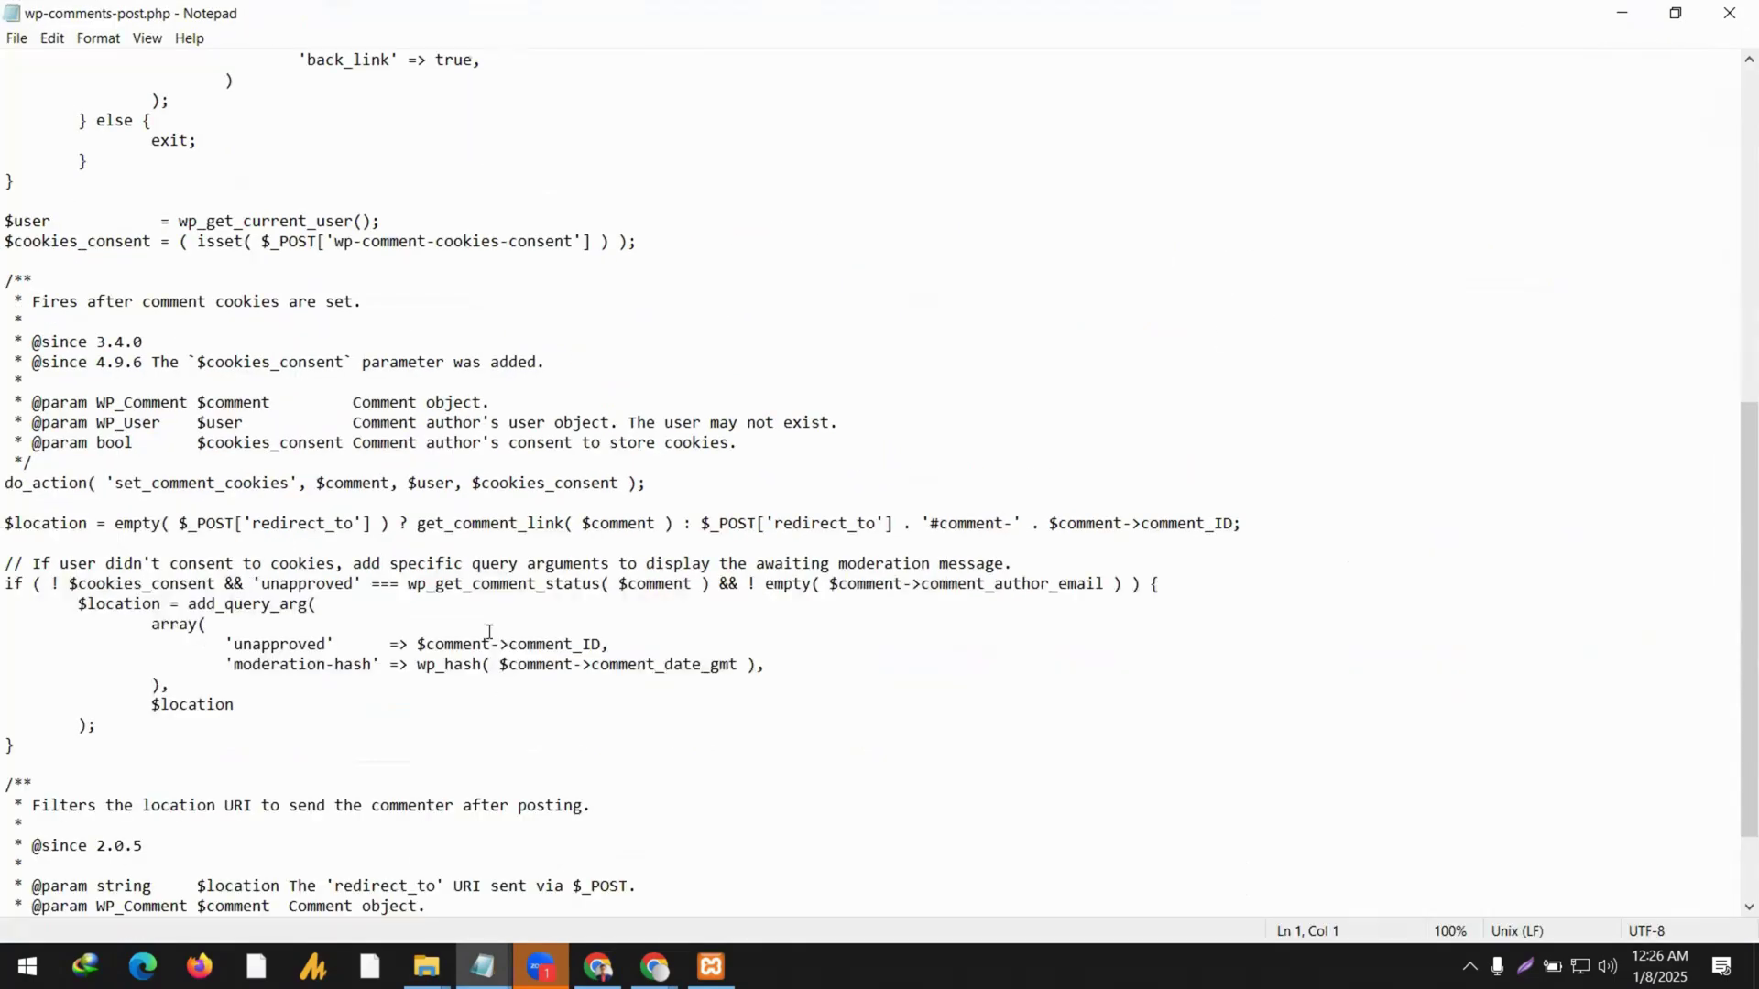
scroll(472, 656, down, 2)
scroll(131, 673, up, 6)
scroll(131, 673, up, 4)
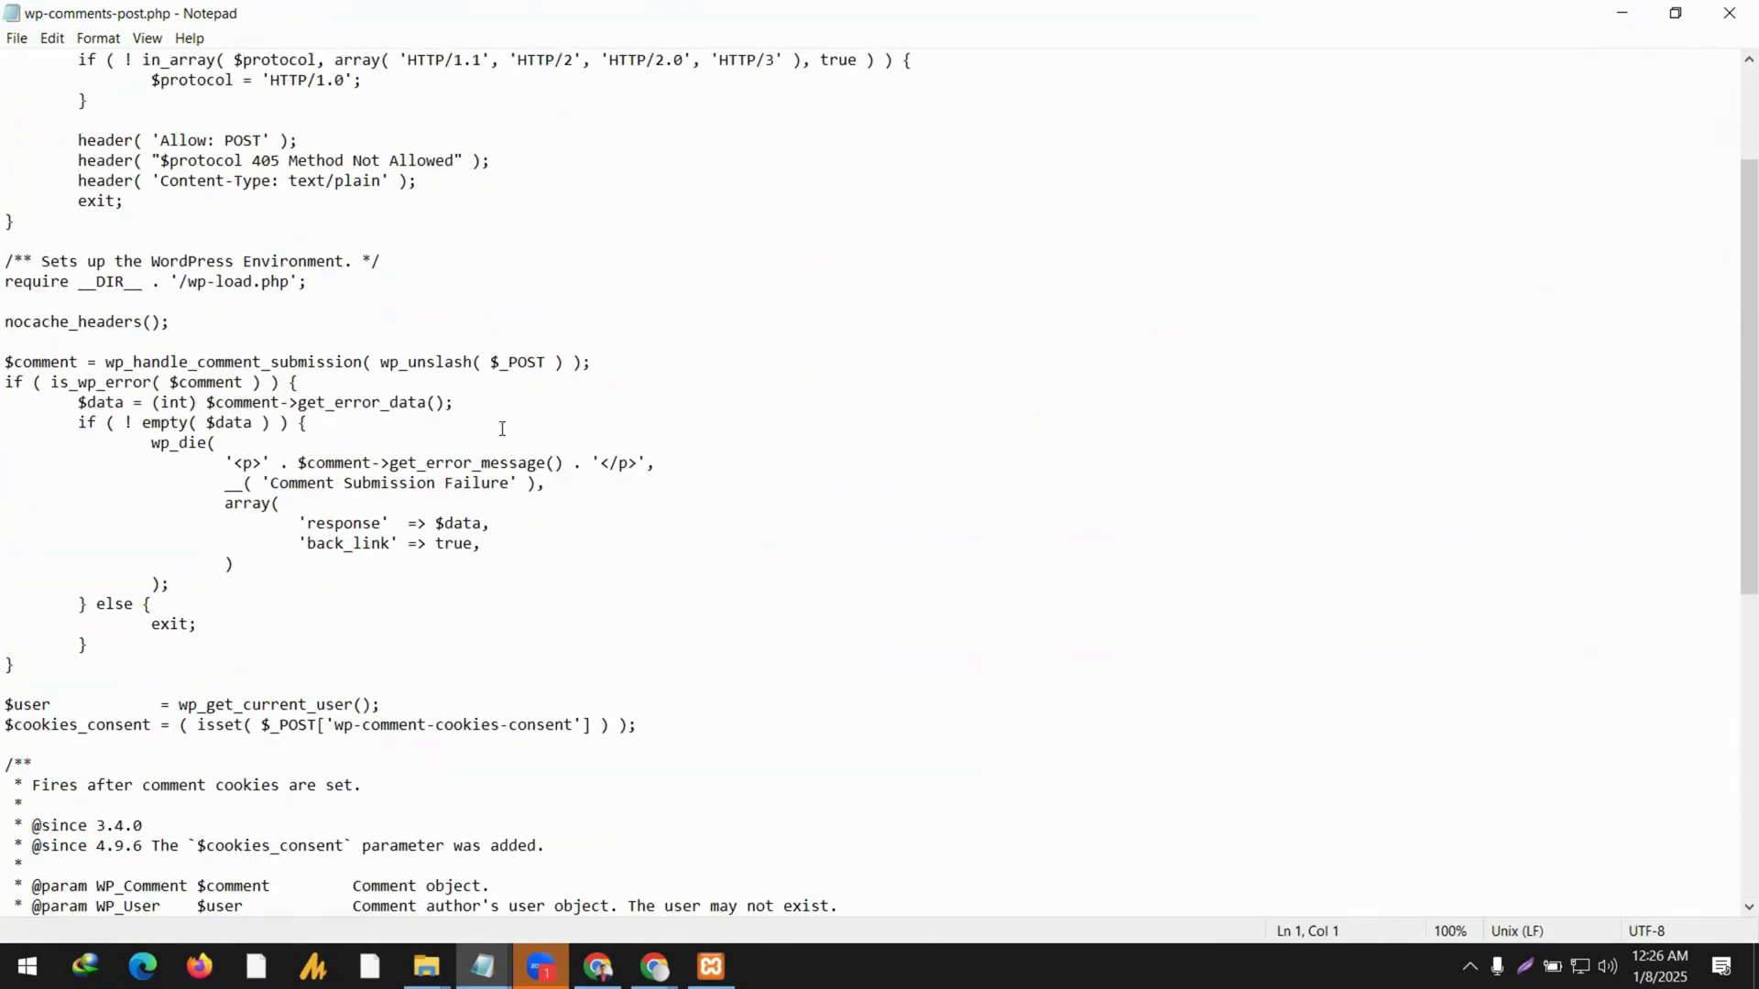
click(1729, 13)
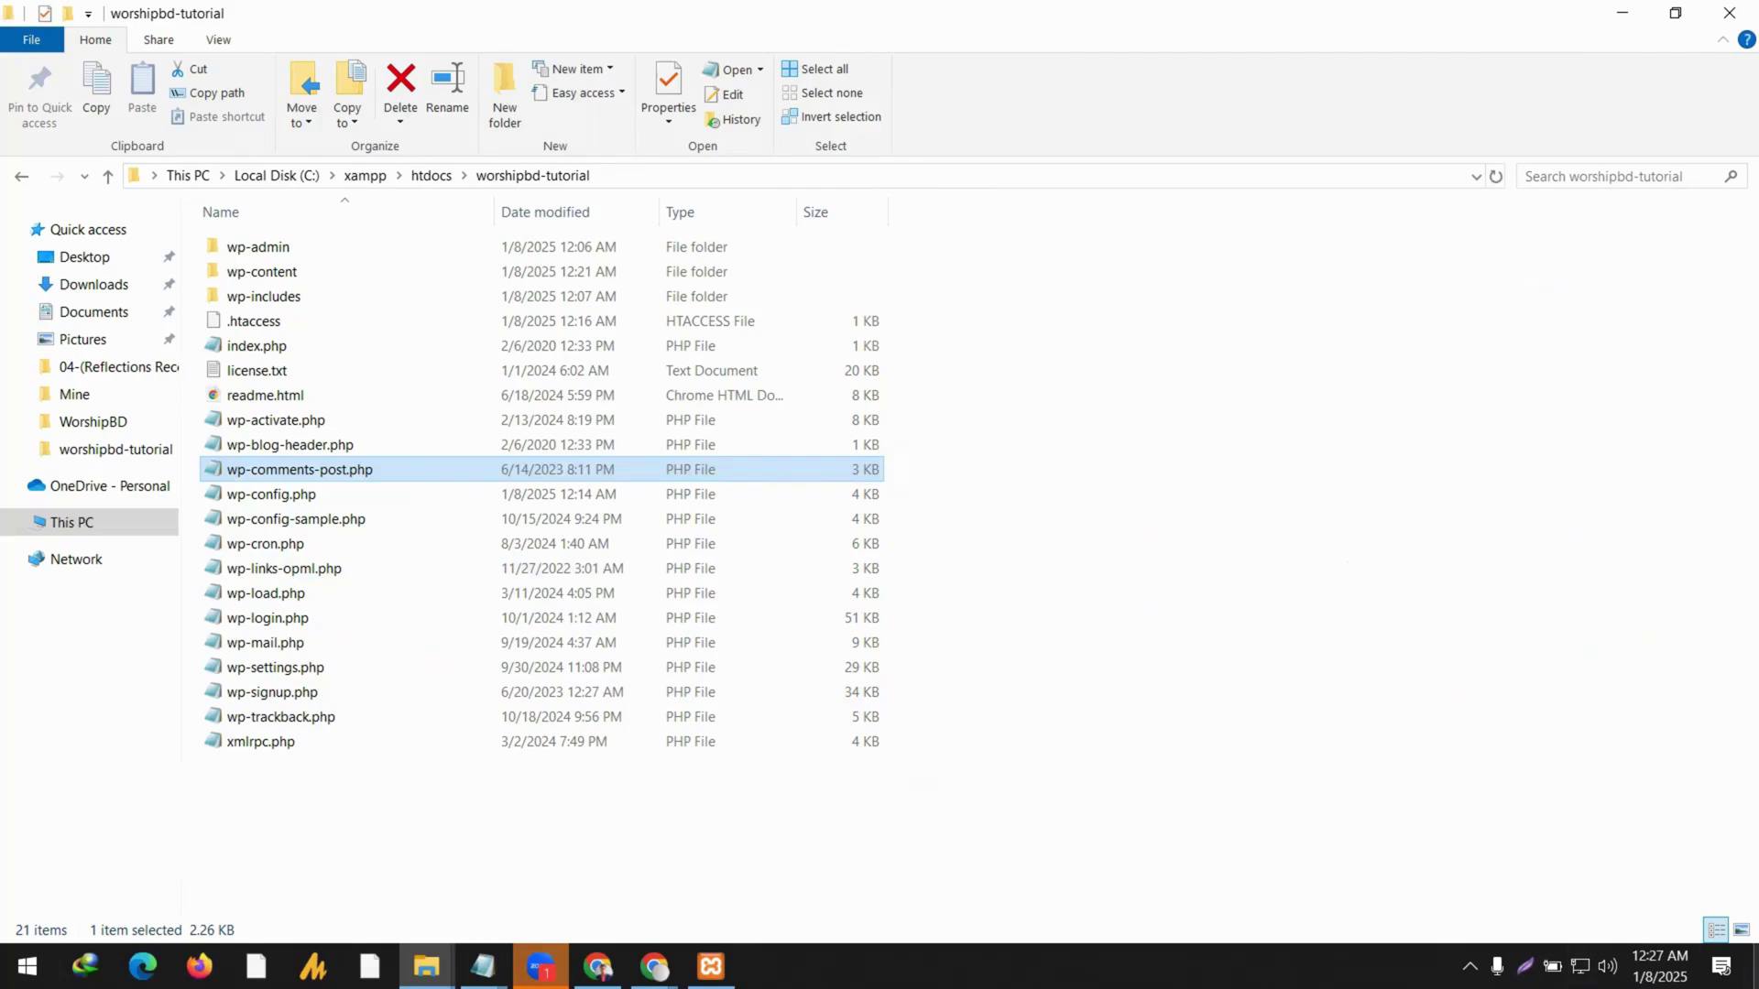
Minimize the folder window and refresh the desktop twice.
click(1754, 966)
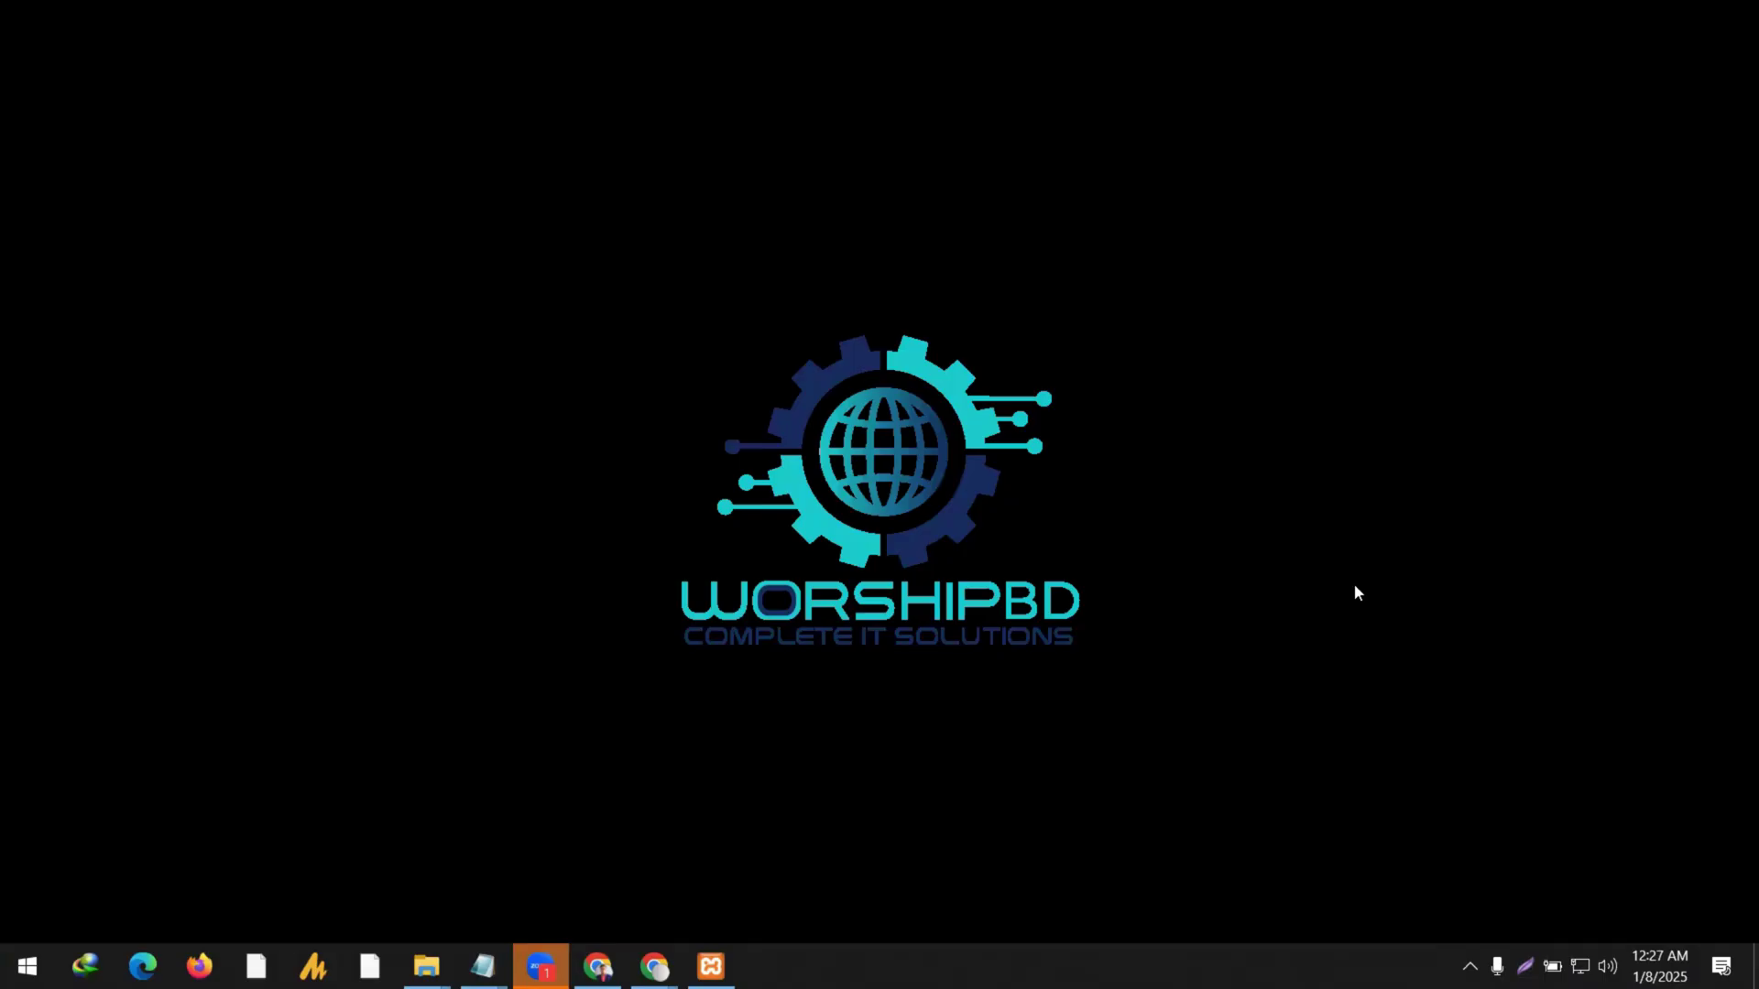
right_click(1002, 294)
click(1080, 362)
right_click(1015, 210)
click(1081, 272)
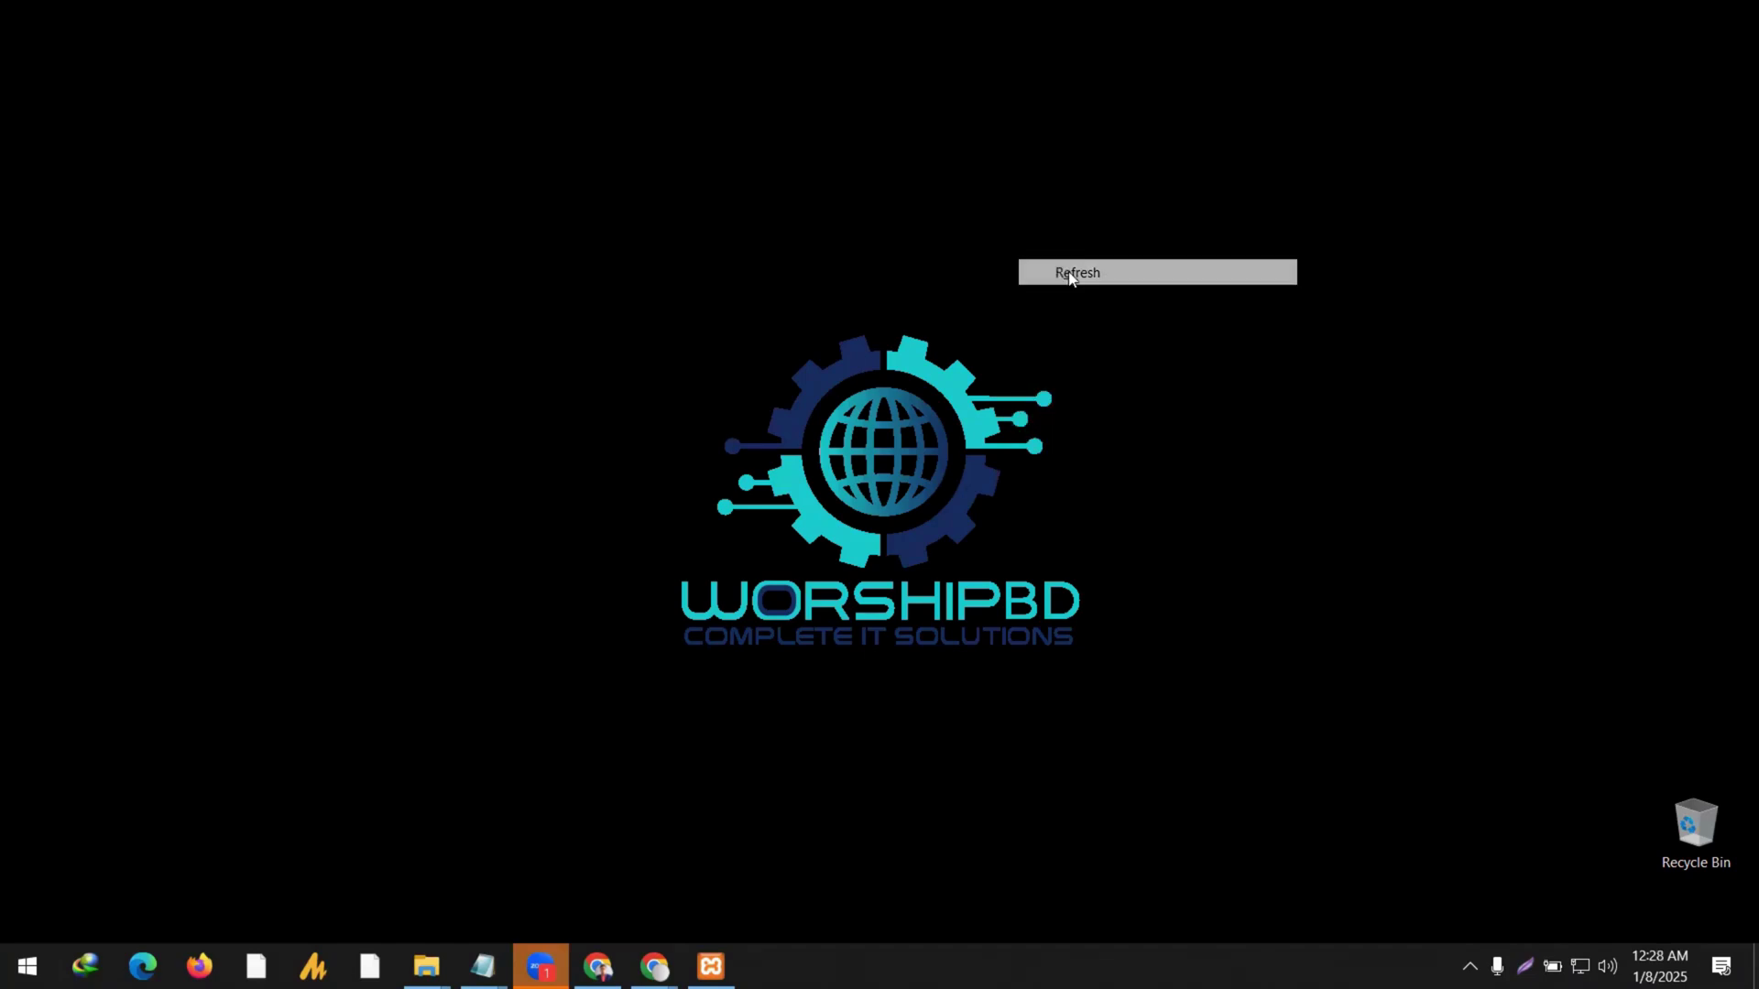